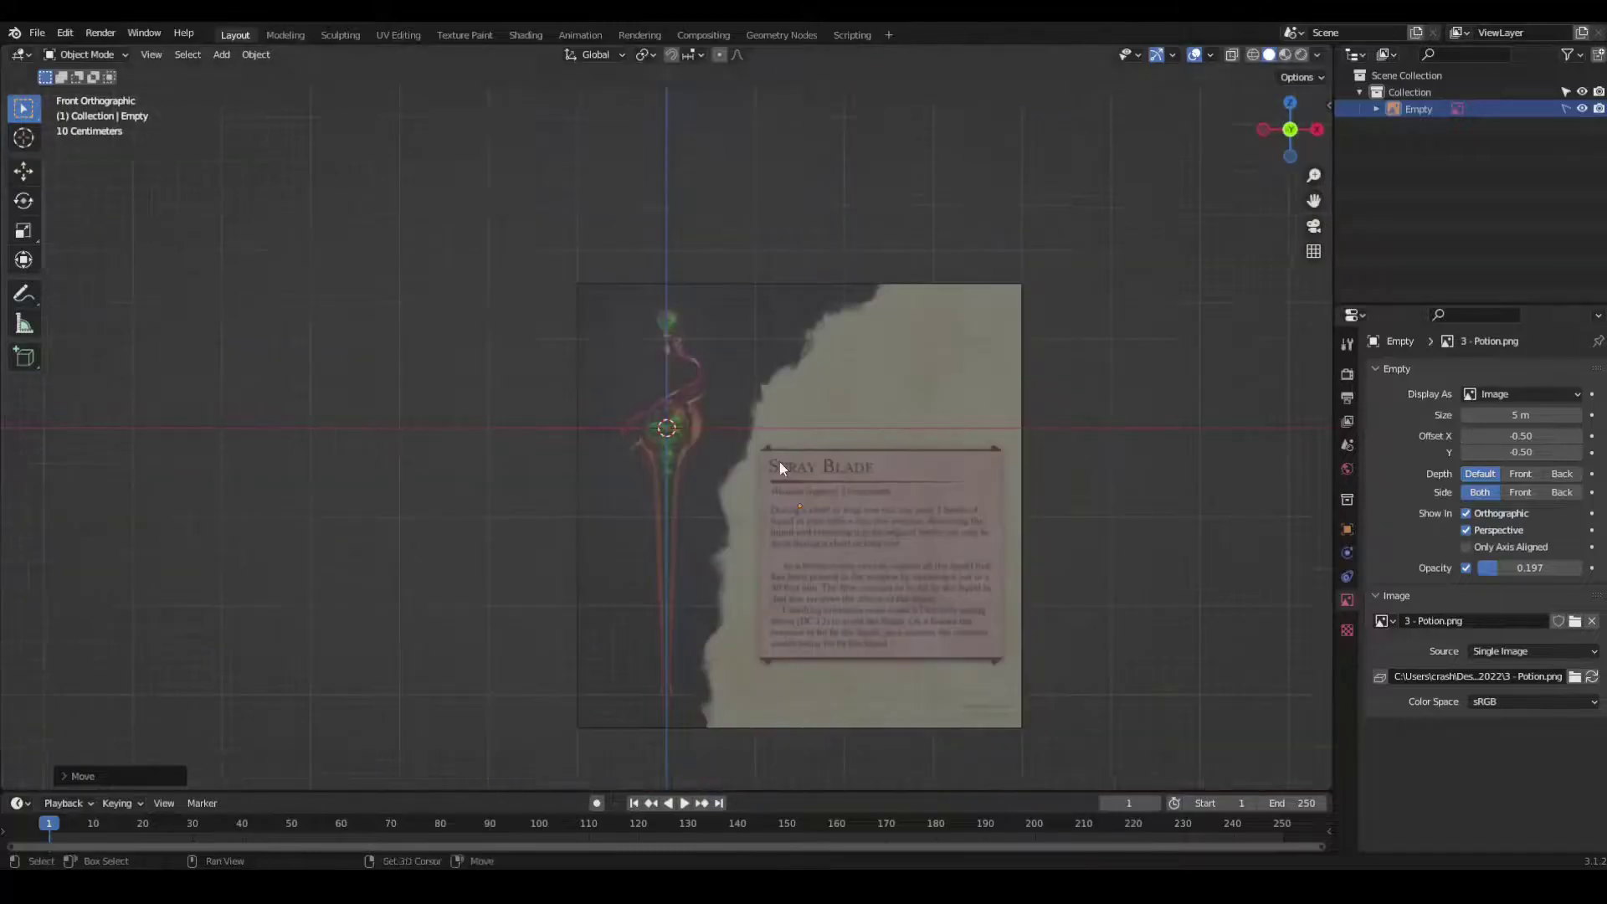
Step: Lower the reference image opacity to 0.236 and add a UV sphere over the upper gem
scroll(1145, 522, up, 2)
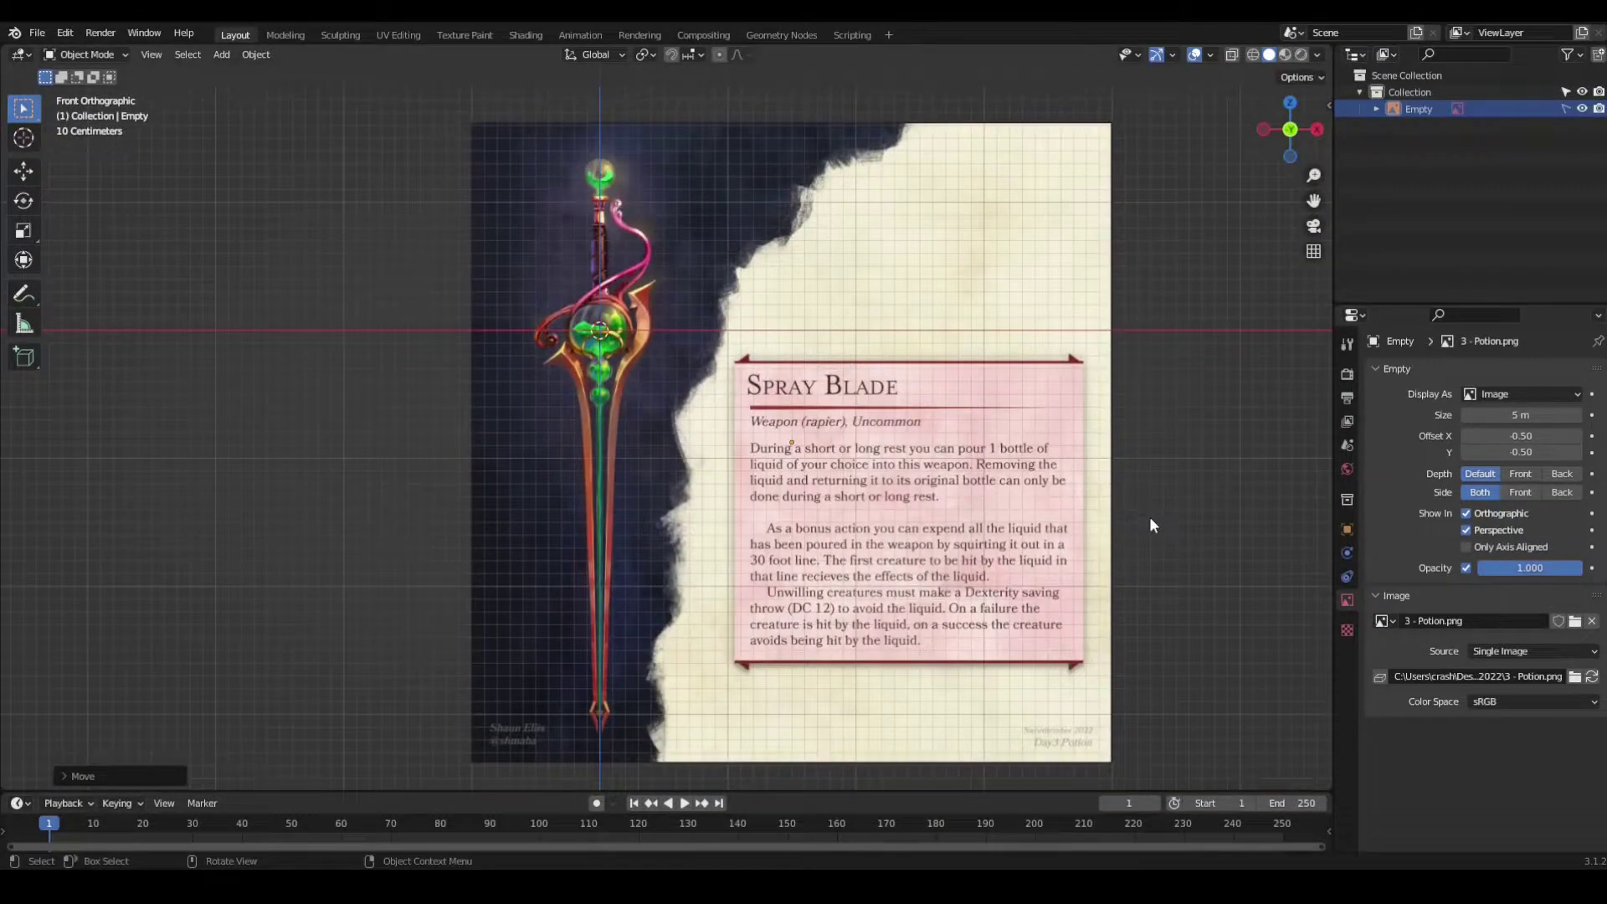
key(ctrl+z)
scroll(644, 365, up, 5)
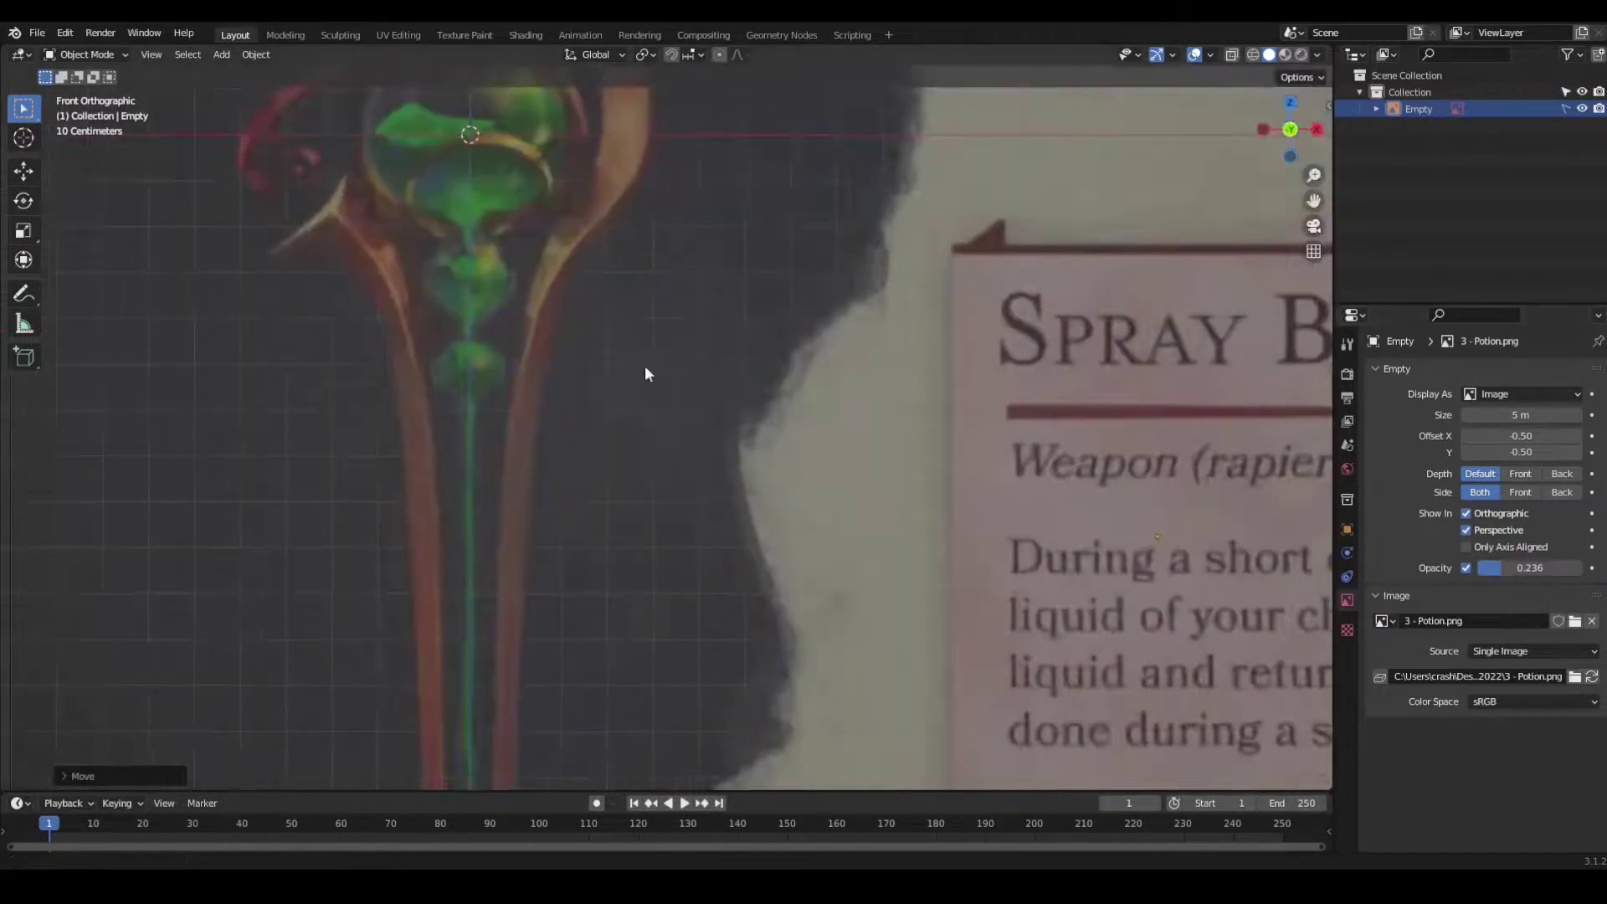
key(shift+a)
click(896, 394)
Step: Scale the sphere and flatten it along Z into an oval over the gem
key(s)
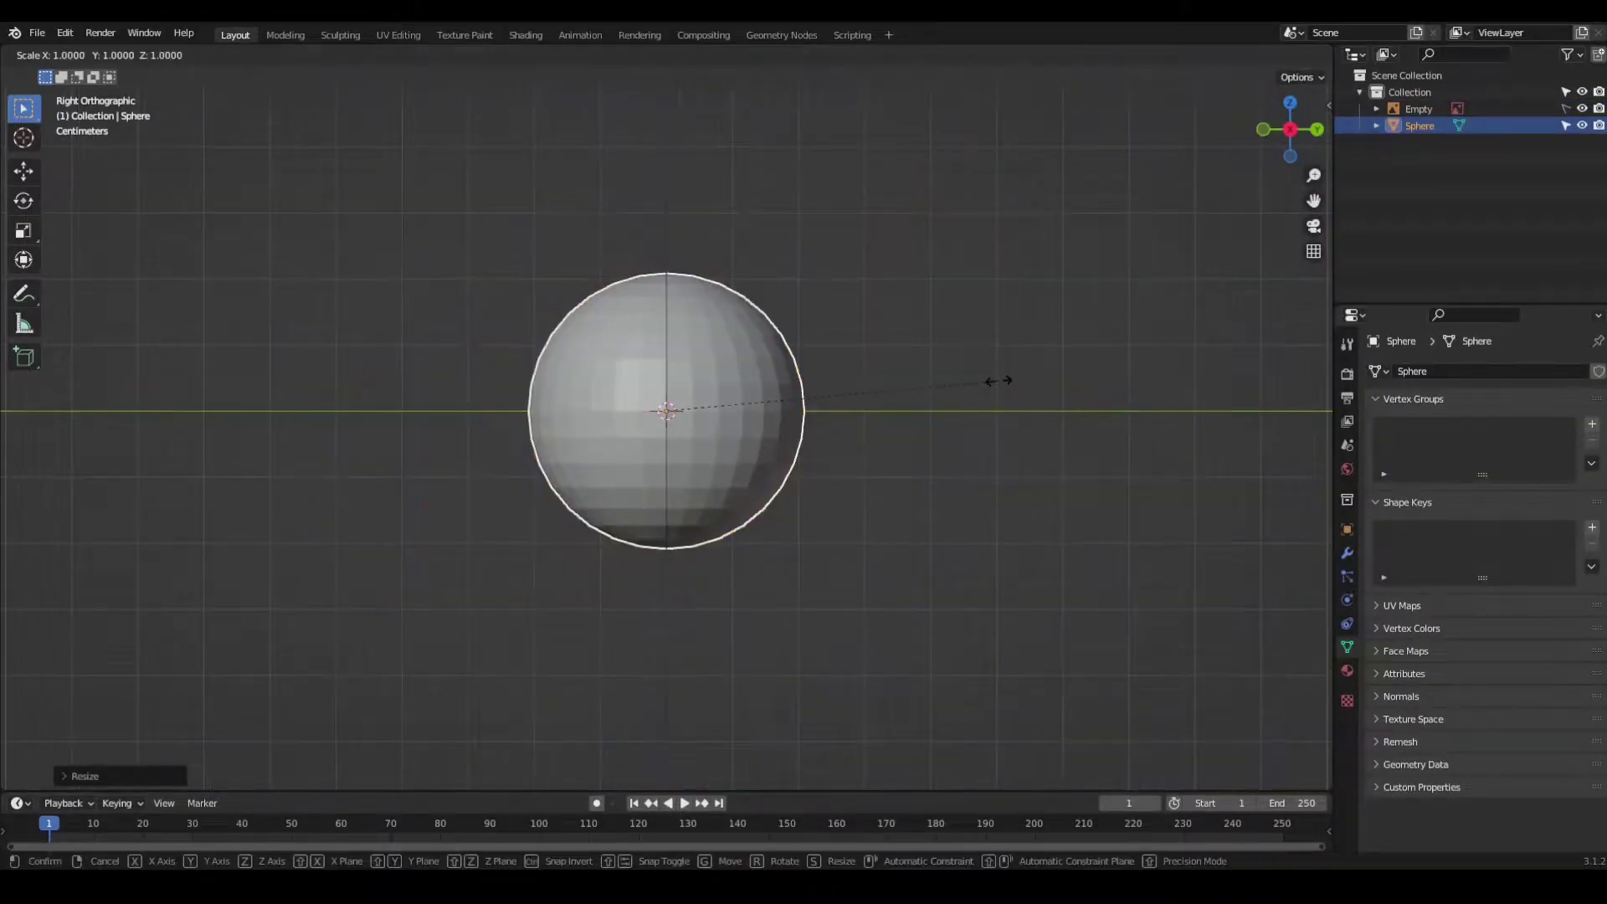
click(922, 434)
key(shift+z)
key(s)
key(z)
click(974, 425)
scroll(978, 262, up, 3)
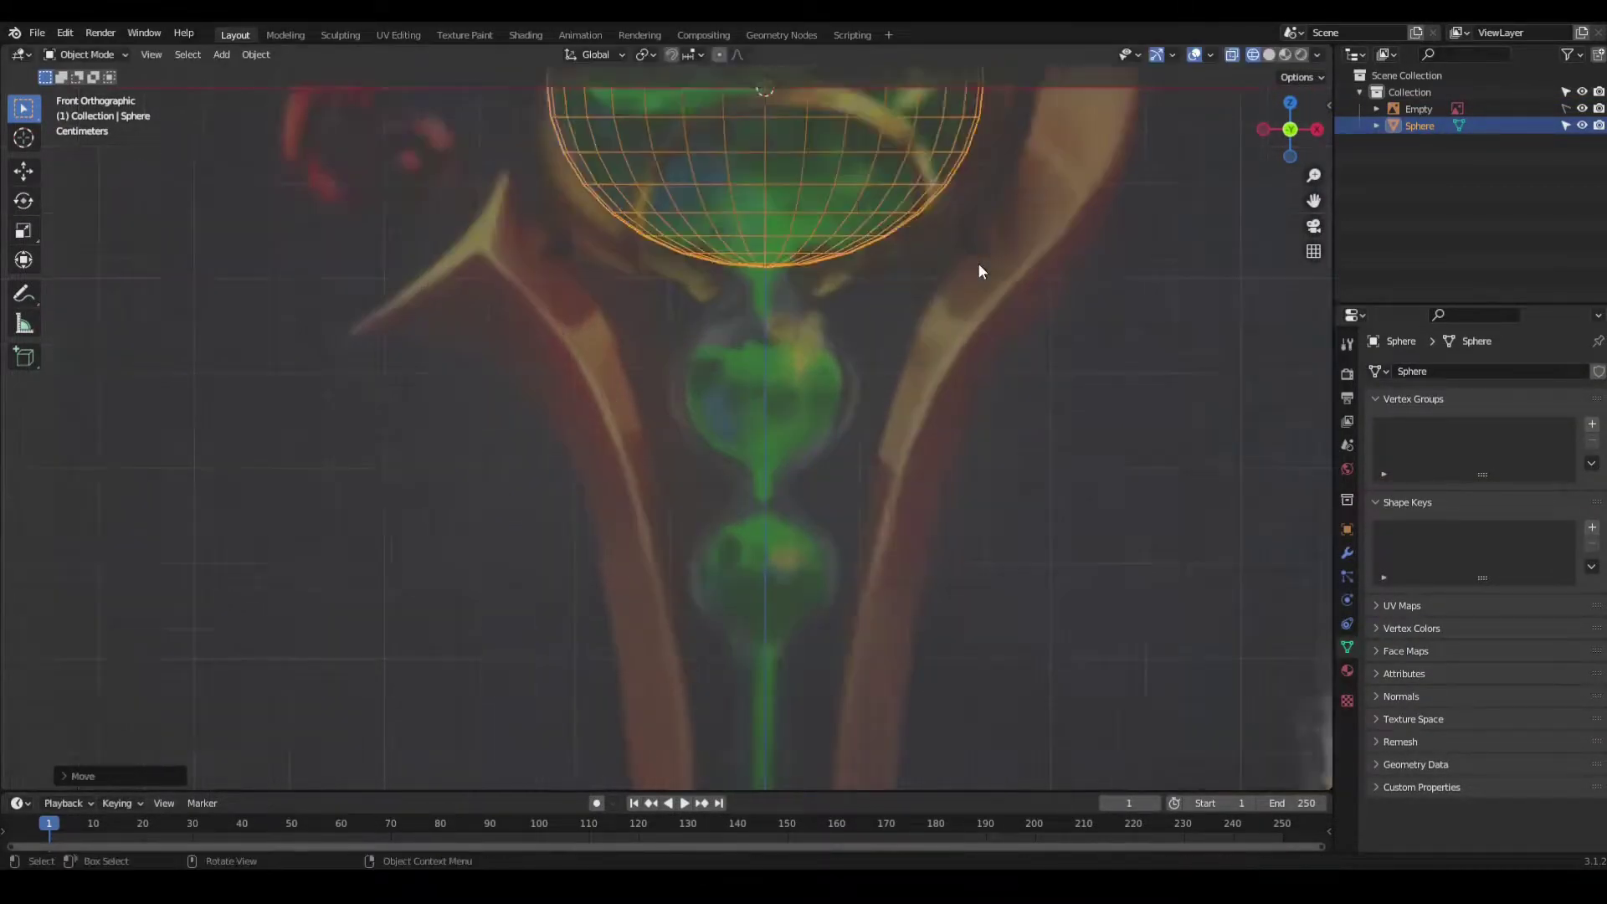
key(Tab)
scroll(959, 345, down, 1)
key(Tab)
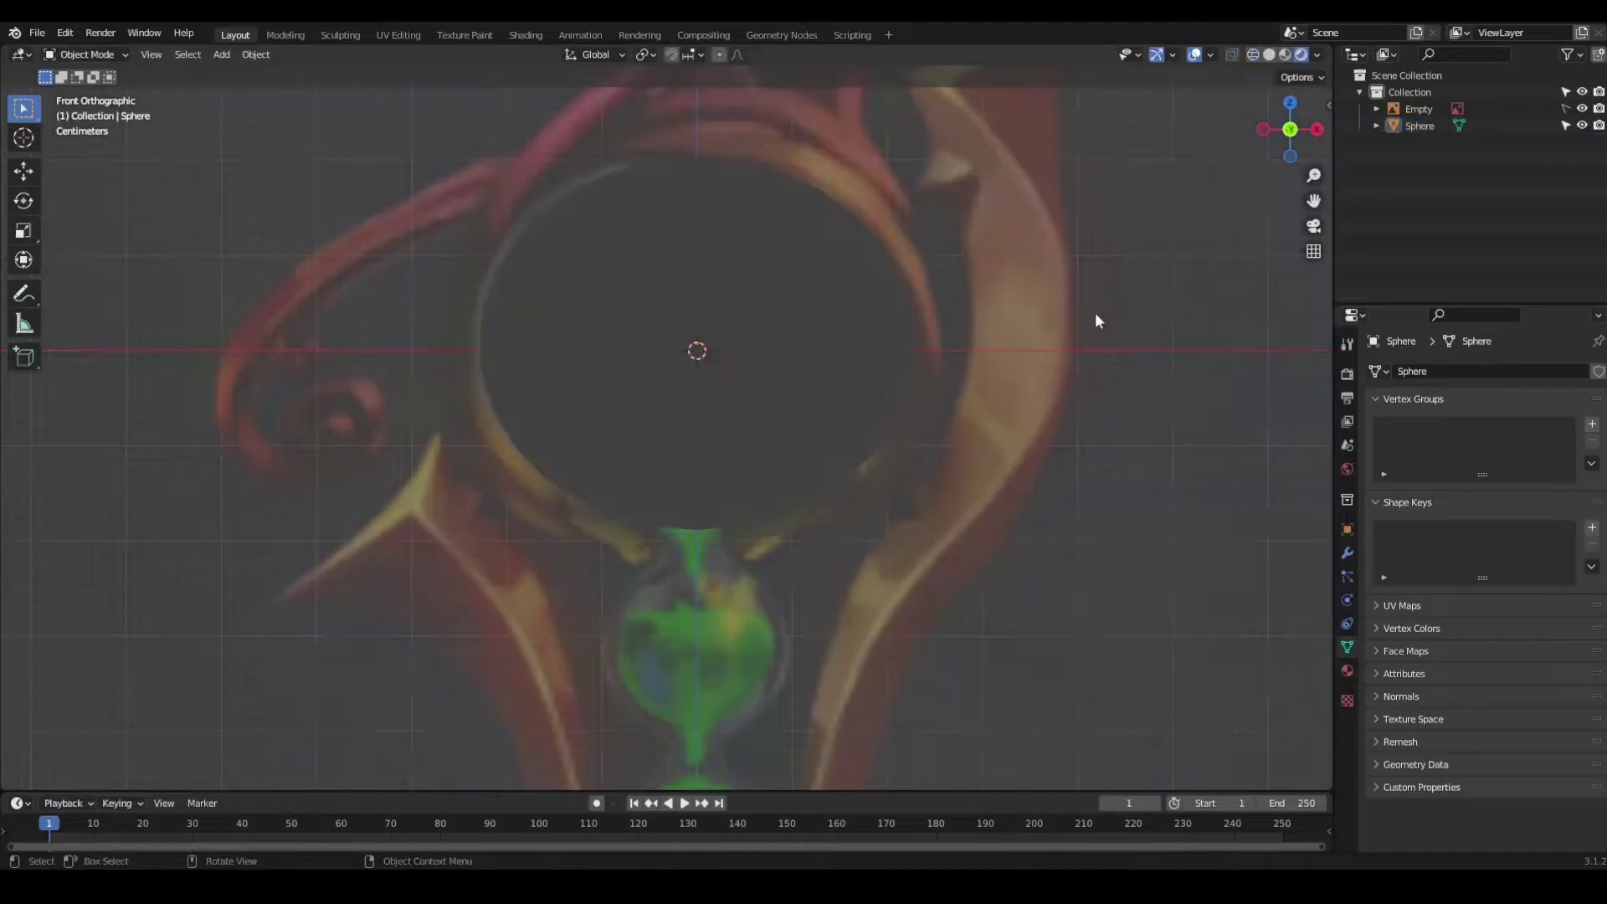
right_click(871, 318)
key(Escape)
Step: Add two Sun lights to light the scene
key(shift+a)
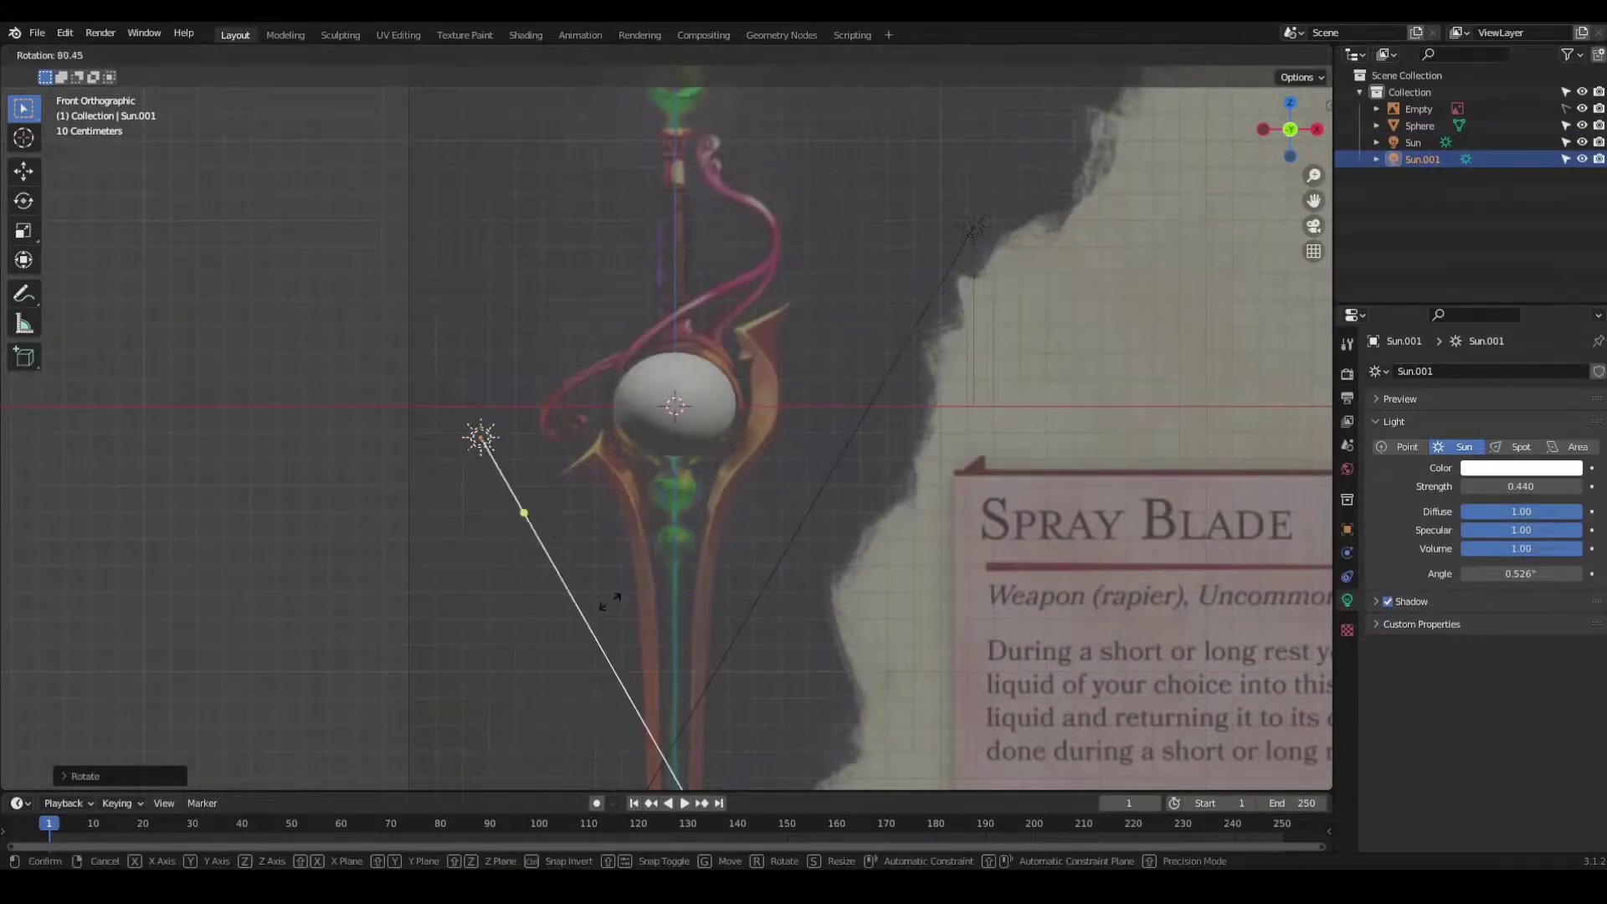
click(1537, 469)
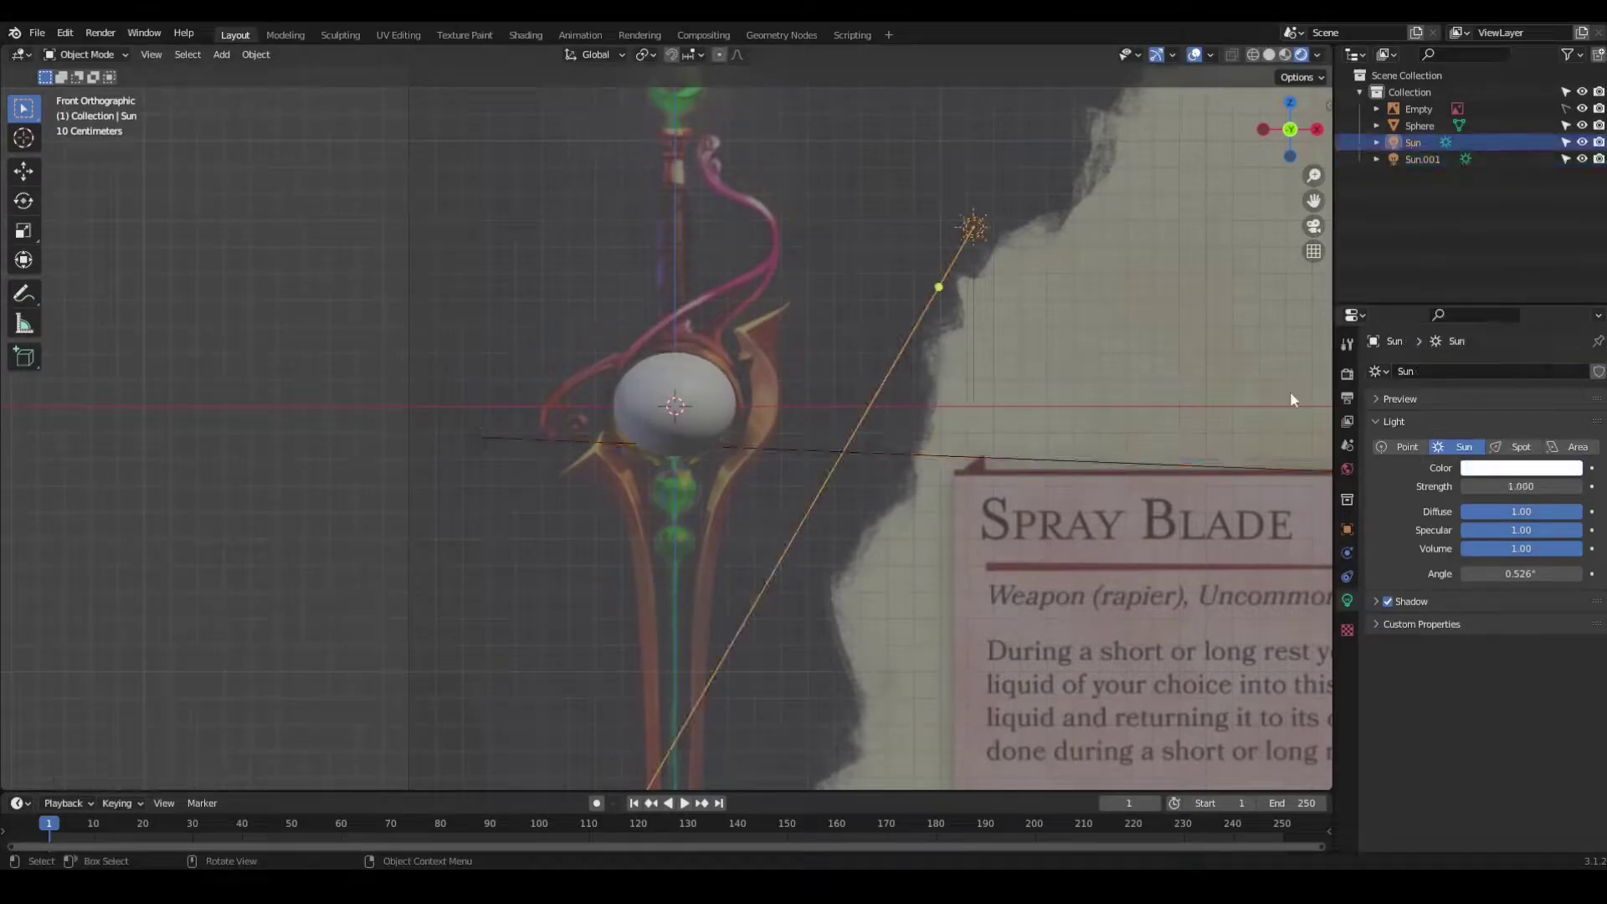
click(1537, 469)
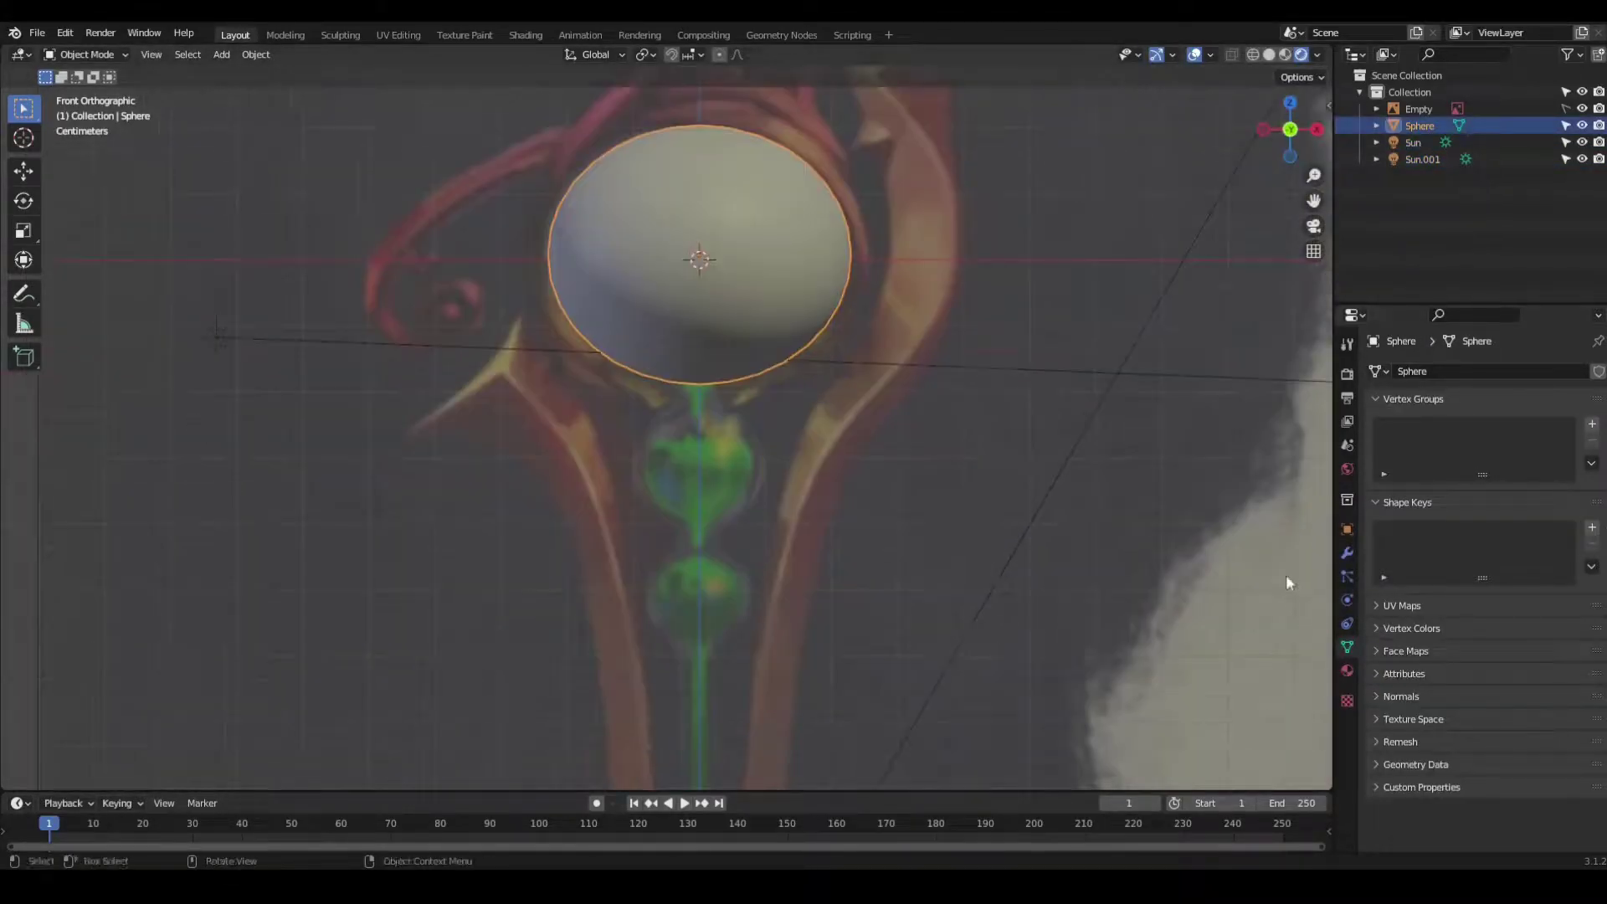
Step: Give the sphere a material named Glass with a Glass BSDF surface, previewed in Cycles
click(1347, 669)
double_click(1436, 443)
text(Glass)
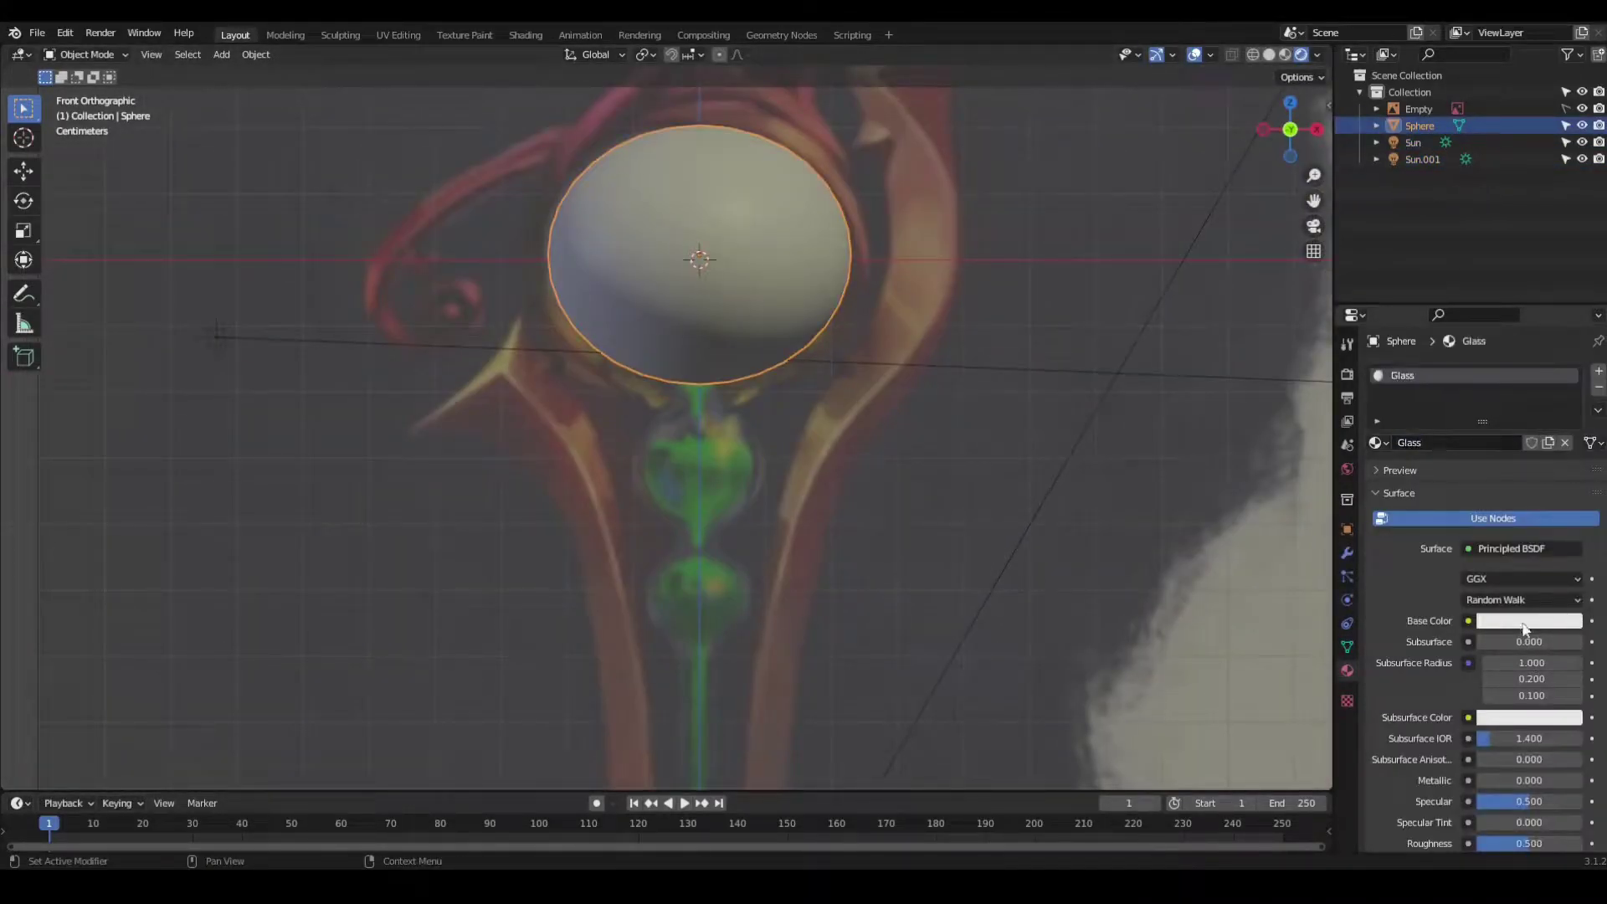
click(1347, 374)
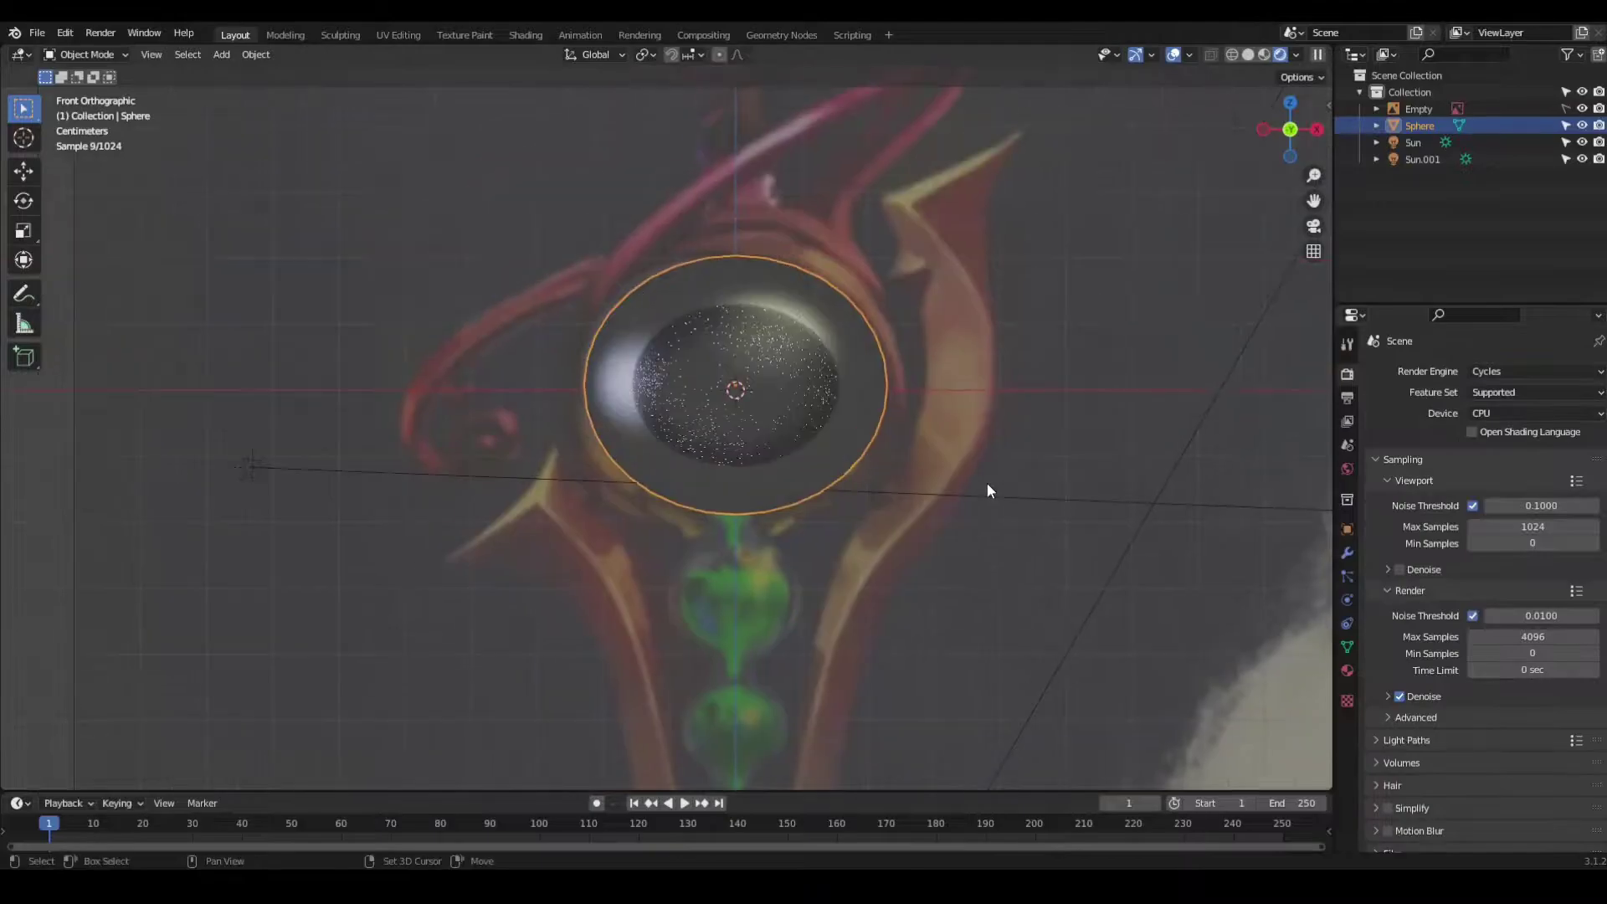
click(1347, 670)
Step: Enter Edit Mode on the sphere and orbit to see its underside
key(Tab)
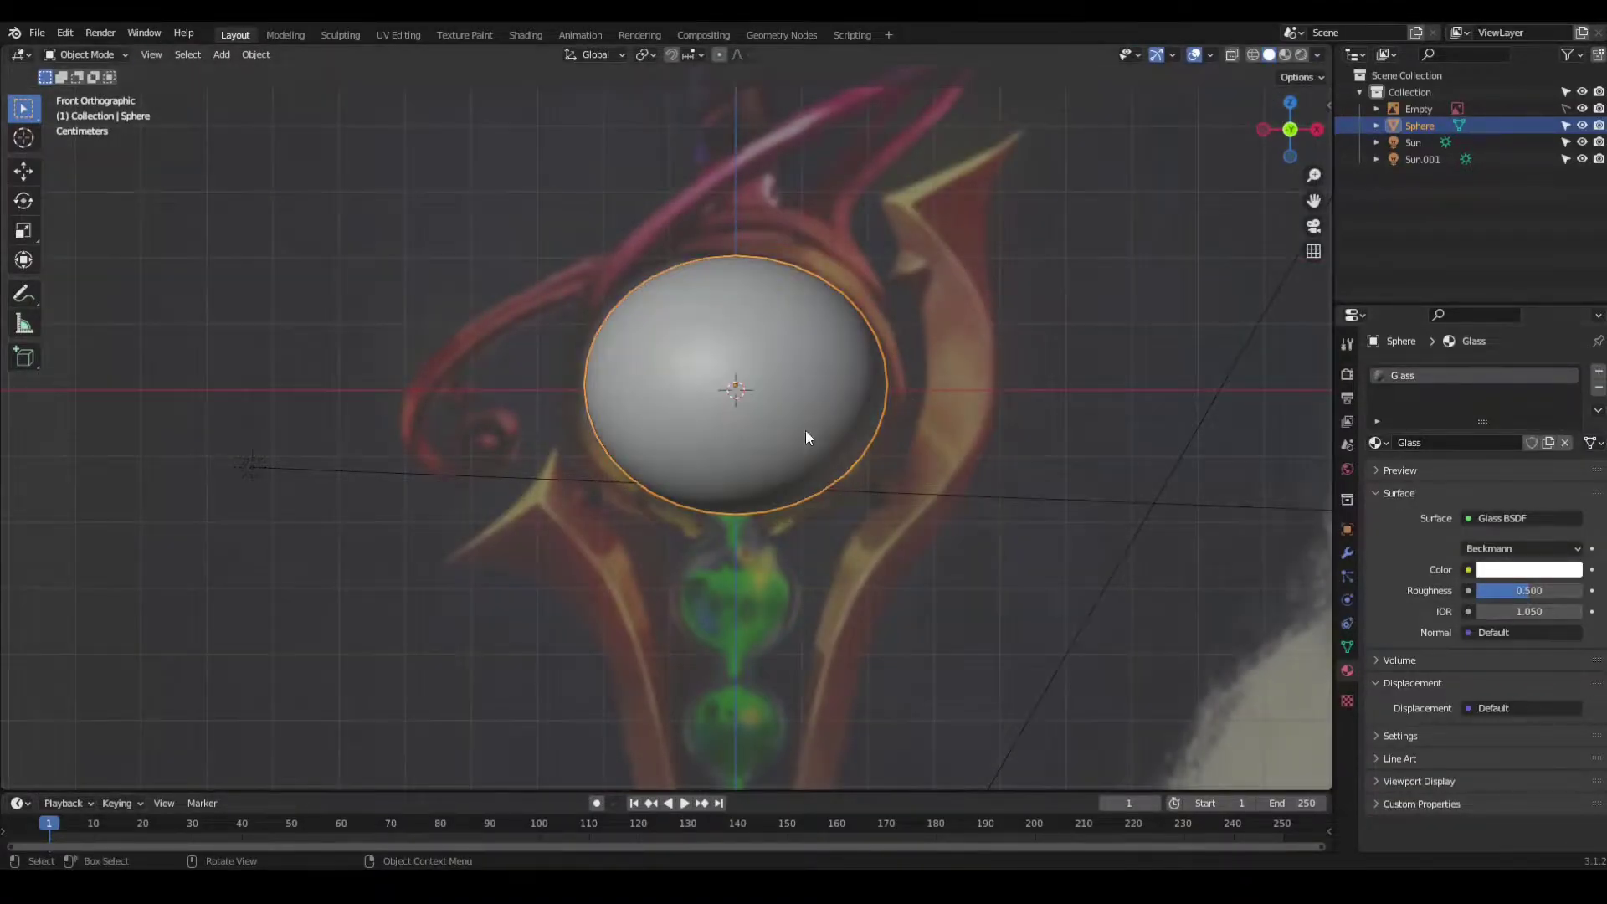
middle_drag(805, 431, 586, 251)
scroll(943, 394, up, 3)
scroll(944, 394, down, 5)
middle_drag(943, 394, 754, 502)
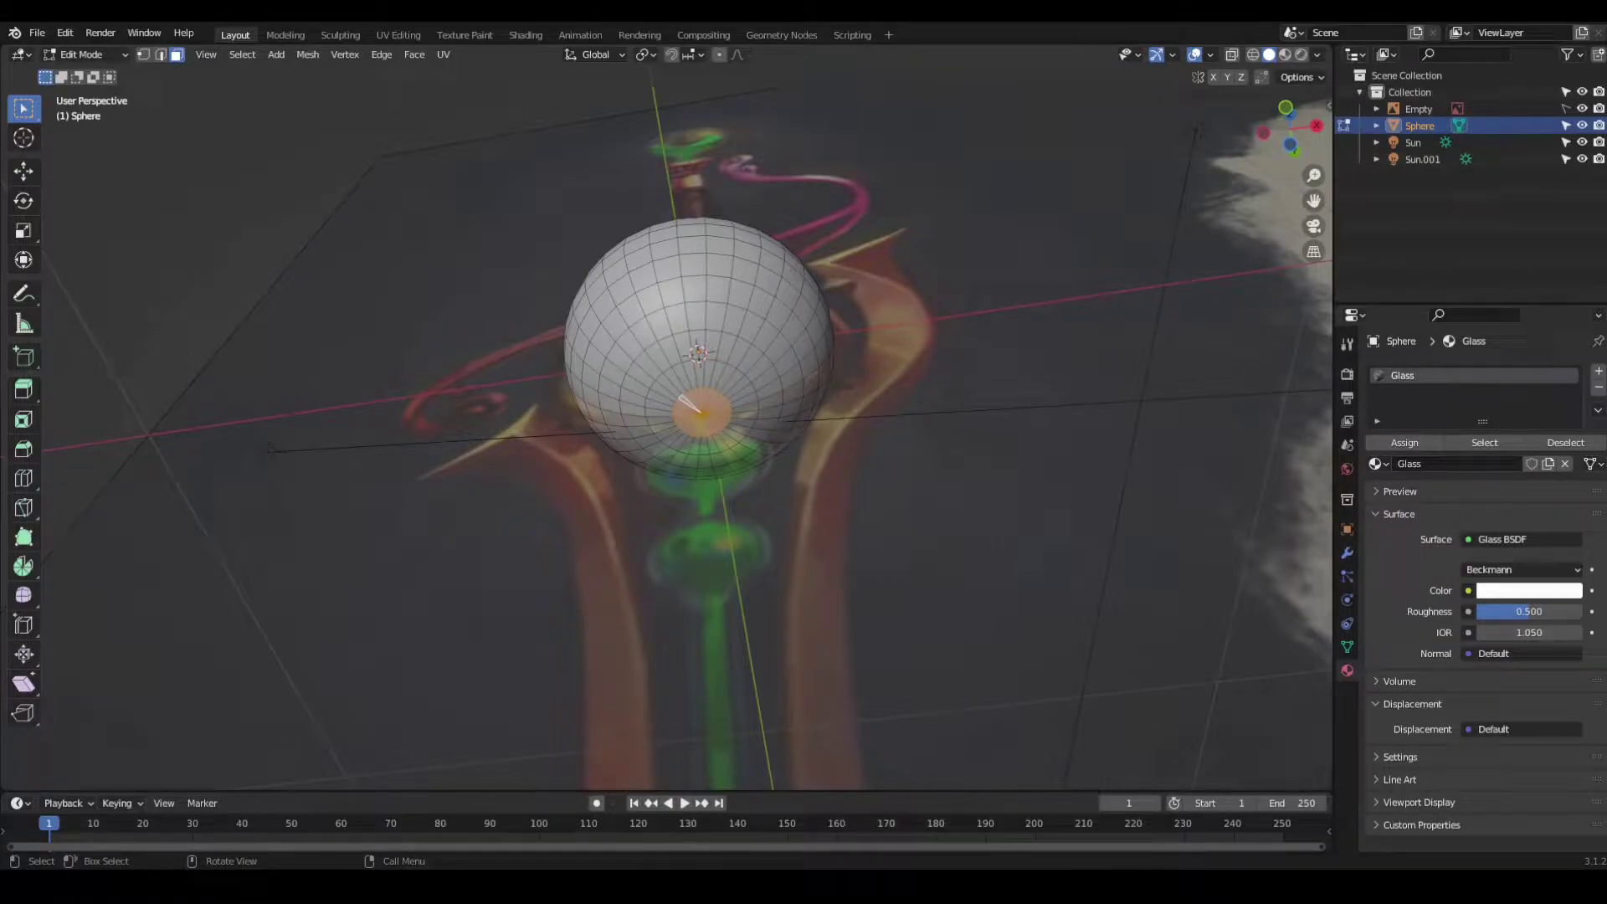
Step: Extrude the sphere's bottom ring downward and swell it into a large lower bulb
key(KP_1)
click(1126, 468)
key(e)
click(1108, 578)
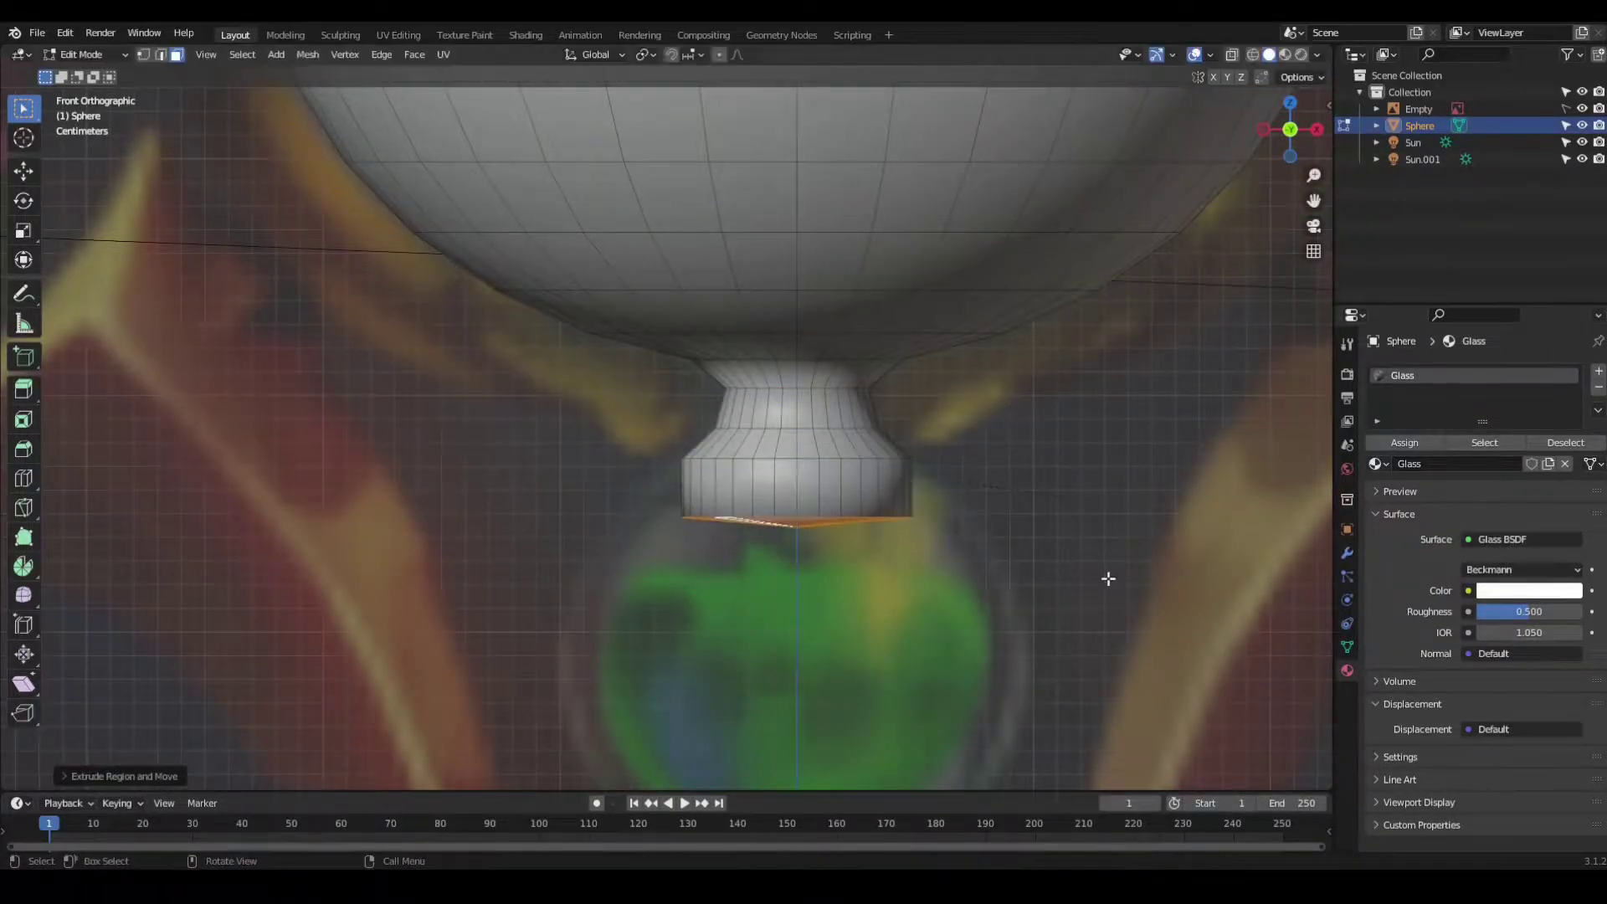
click(1209, 438)
key(g)
click(837, 503)
key(s)
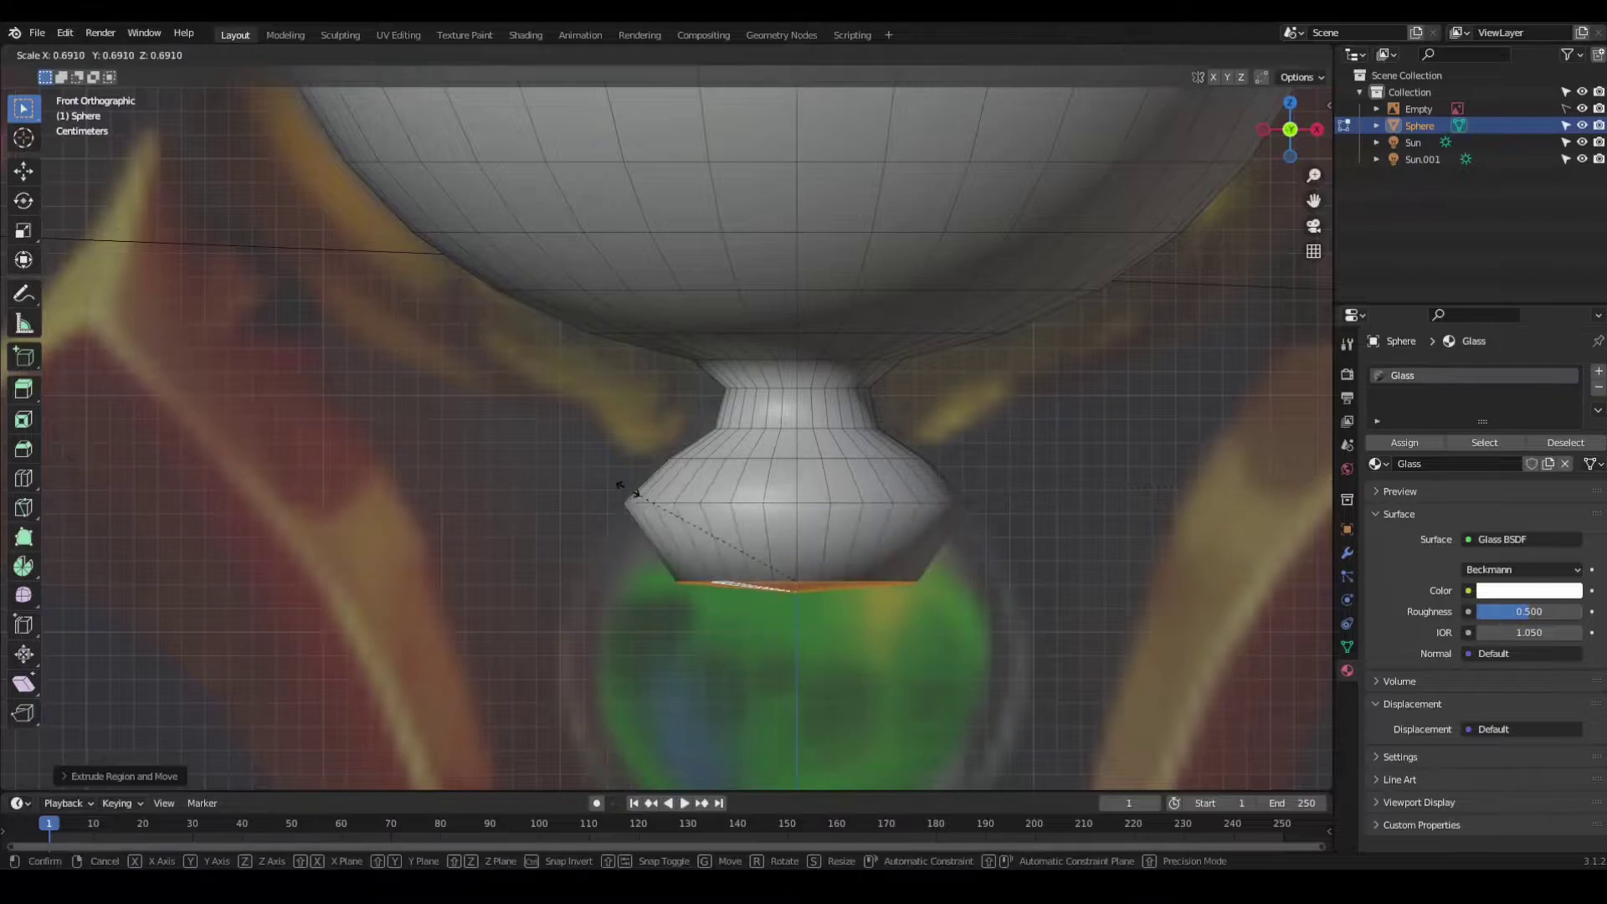
key(s)
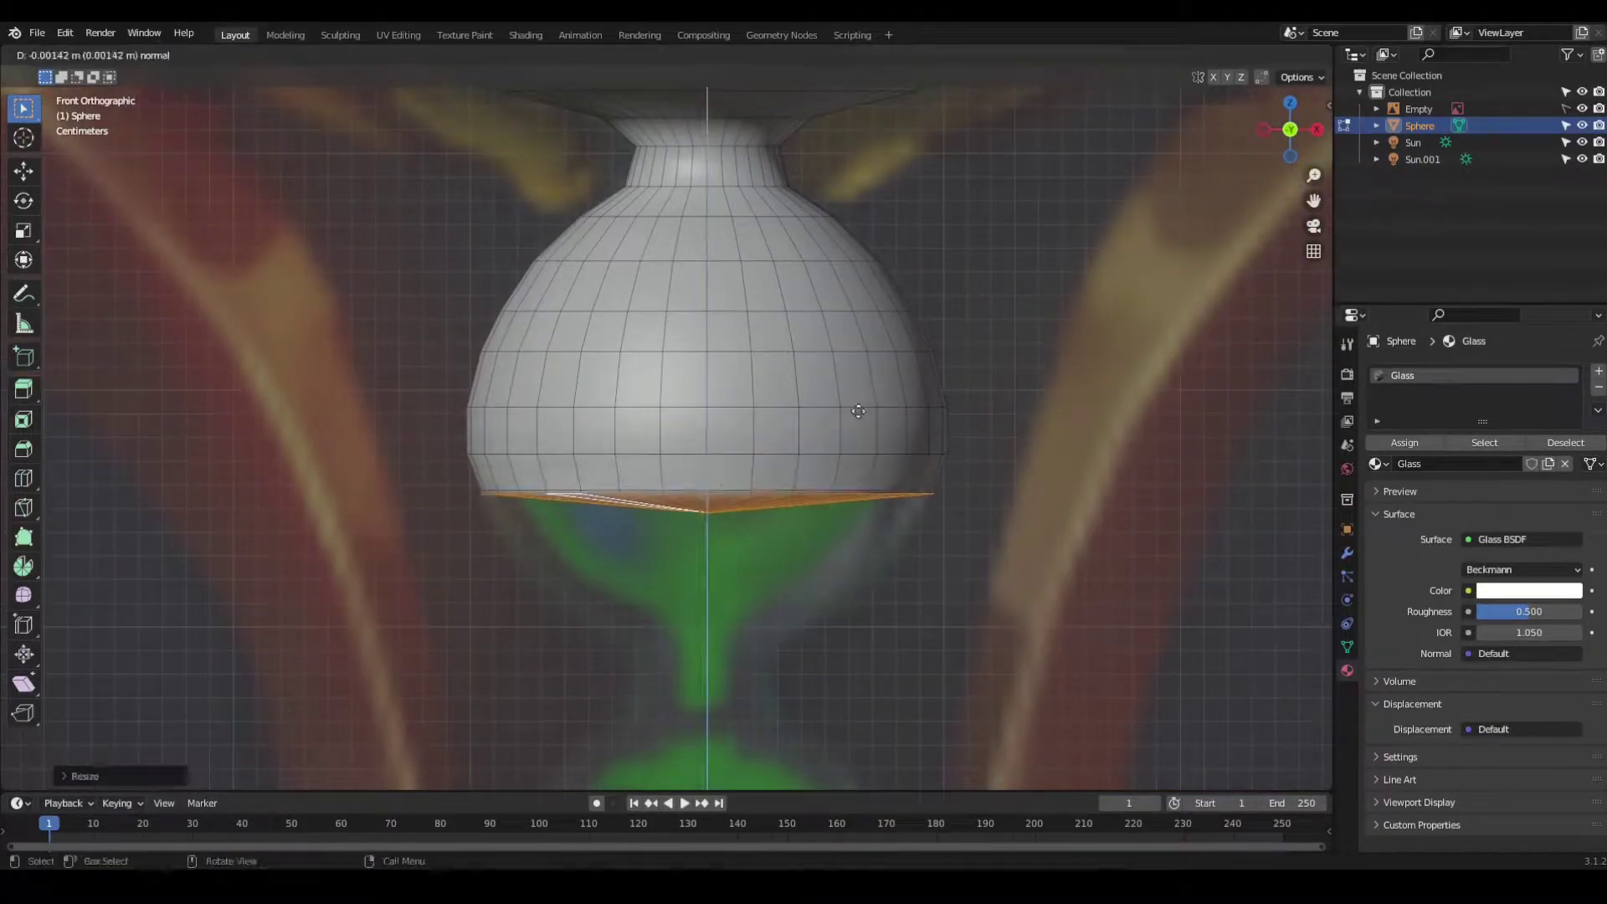
click(823, 453)
Step: Extrude a narrowed neck band below the bulb, checking it from below
key(e)
click(780, 527)
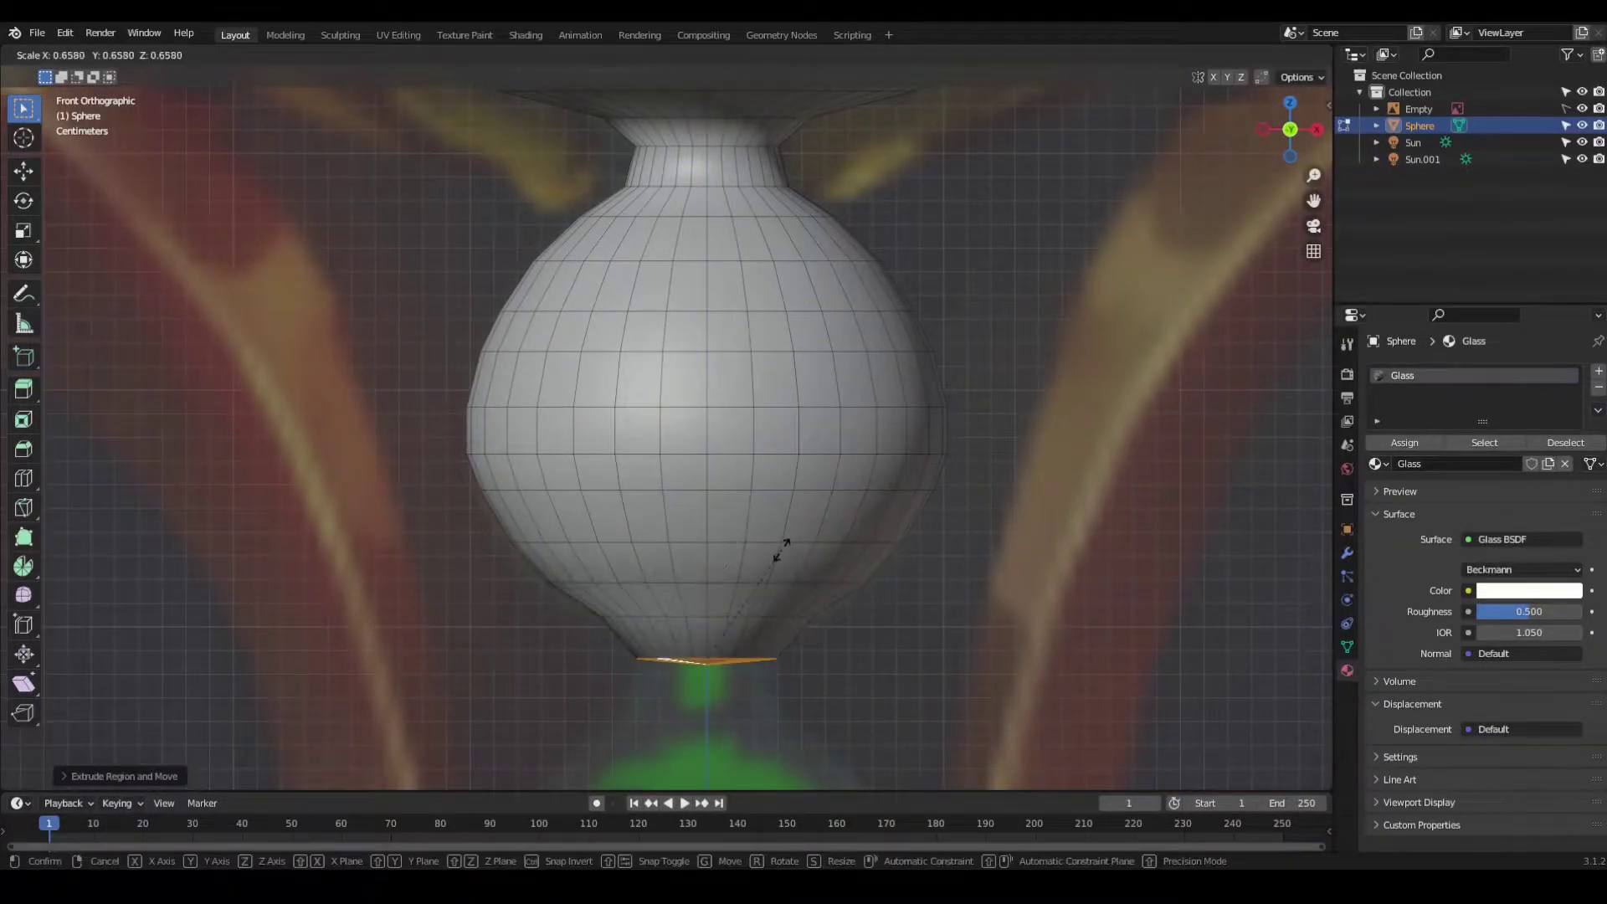
click(831, 557)
key(grave)
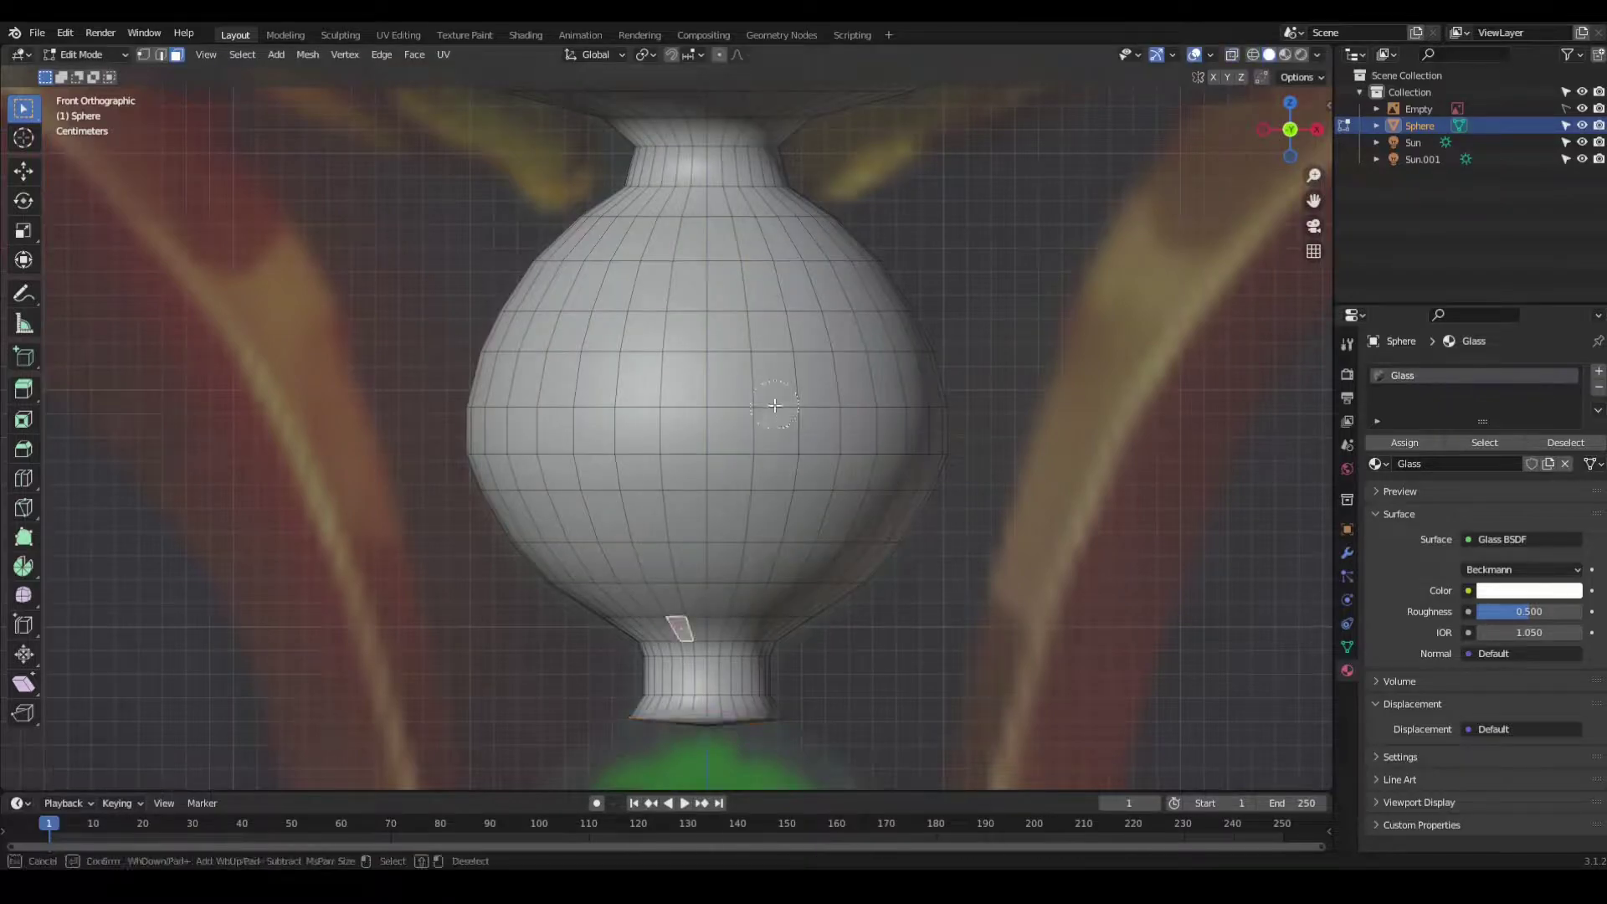
mouse_move(664, 466)
middle_down()
mouse_move(658, 404)
mouse_move(679, 550)
mouse_move(679, 418)
middle_up()
scroll(658, 404, up, 3)
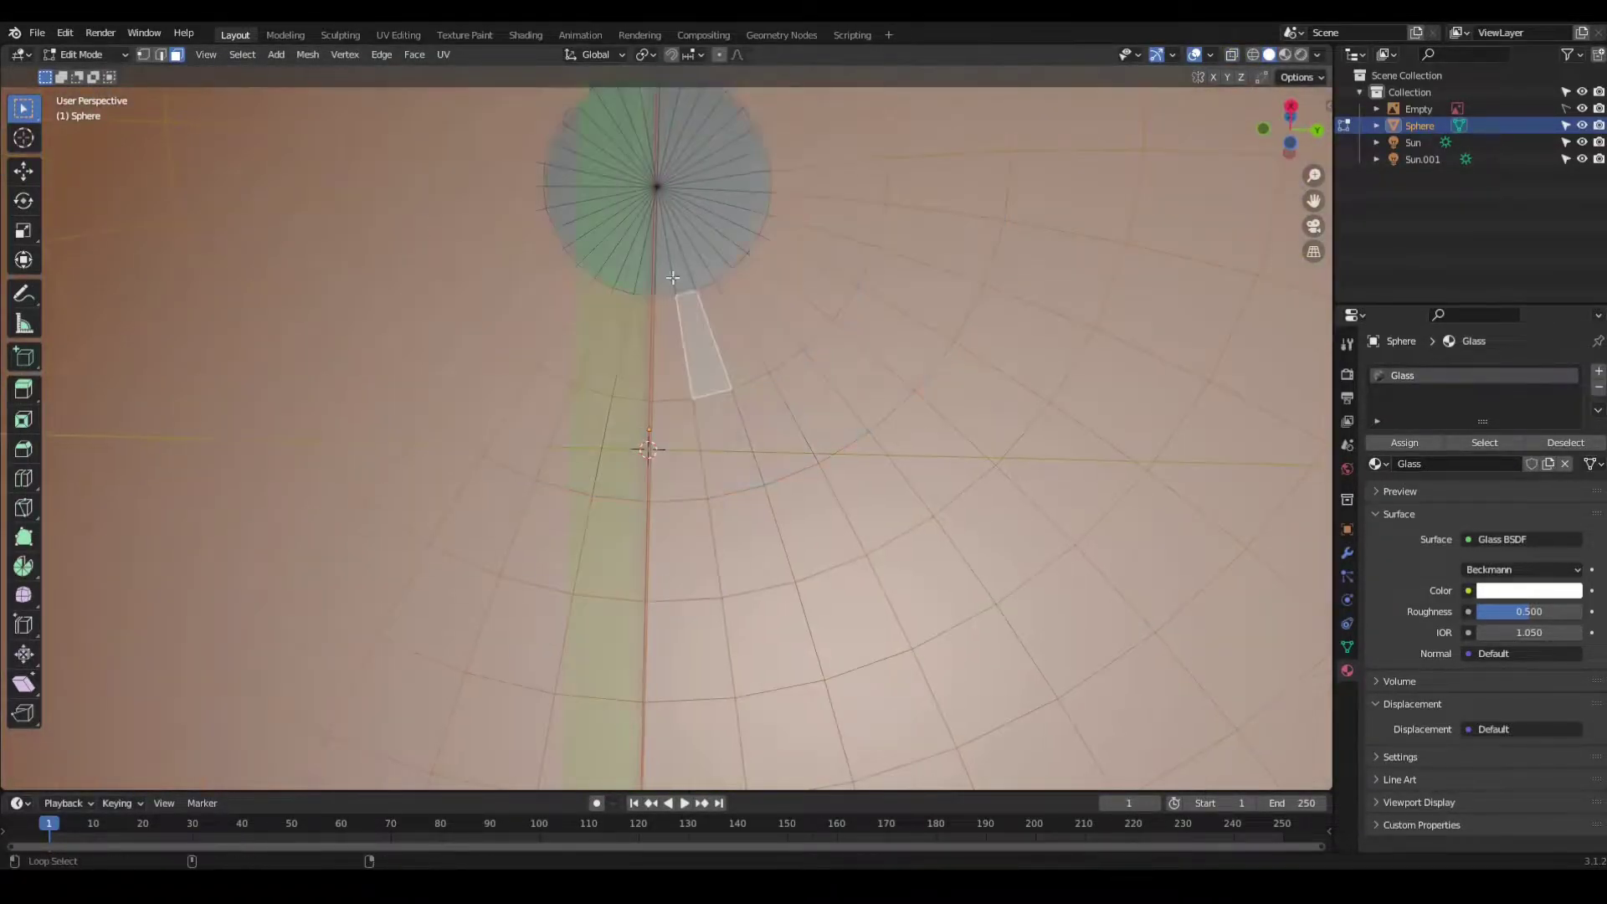
key(KP_1)
Step: Duplicate the sphere section, move it straight down and shrink it into a smaller bulb
key(shift+d)
key(z)
click(831, 538)
key(s)
click(873, 512)
scroll(873, 511, up, 3)
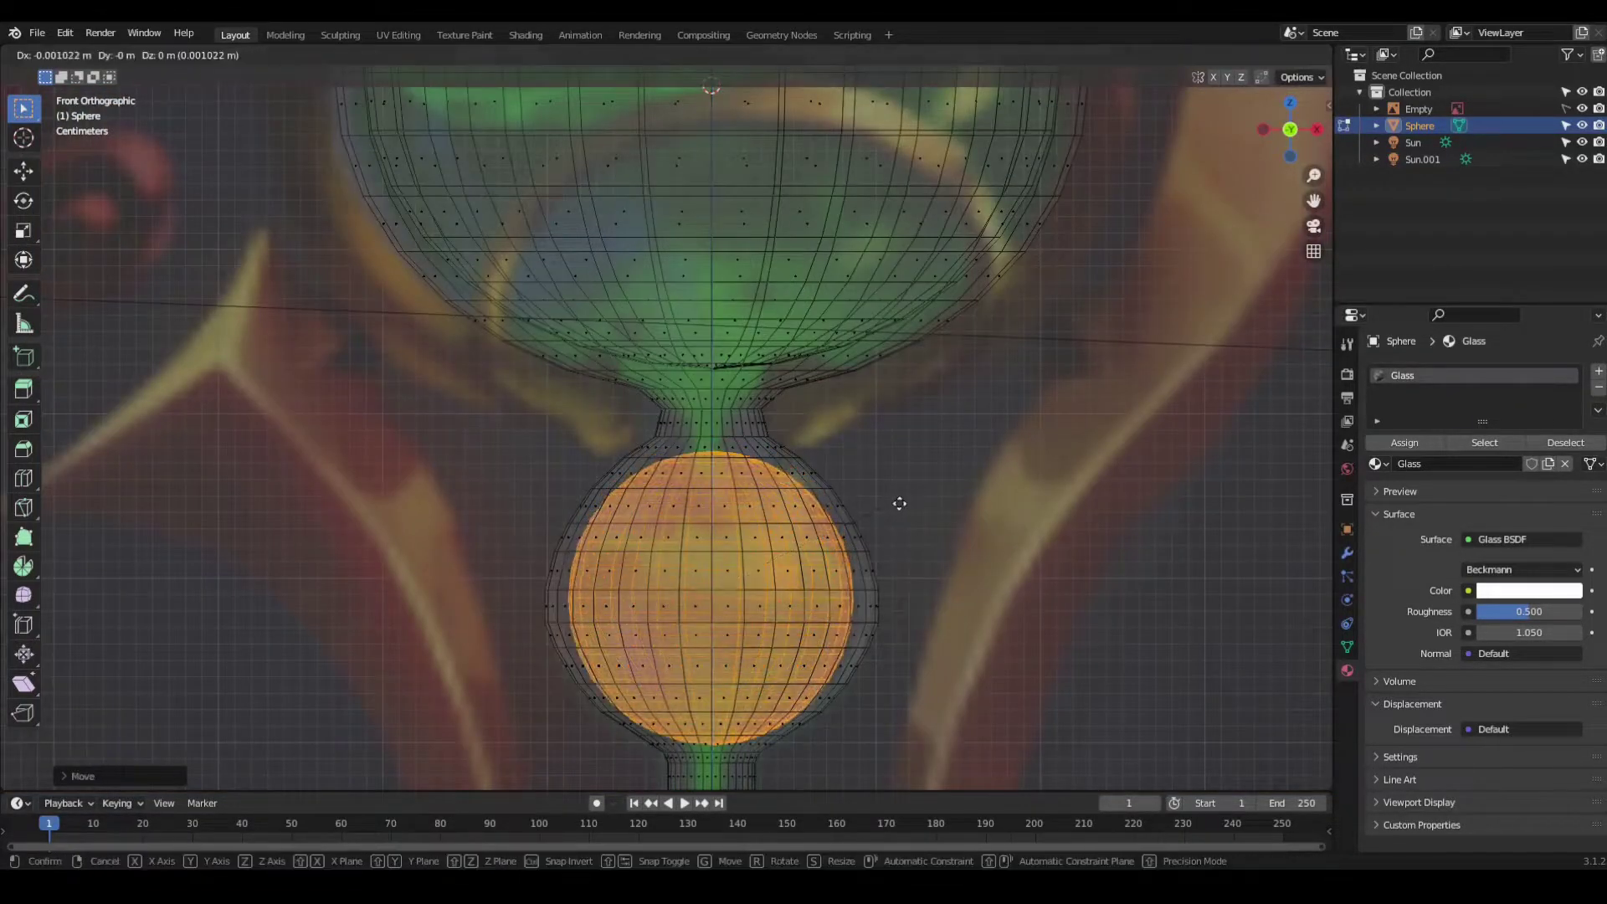
click(907, 495)
scroll(906, 495, down, 3)
key(s)
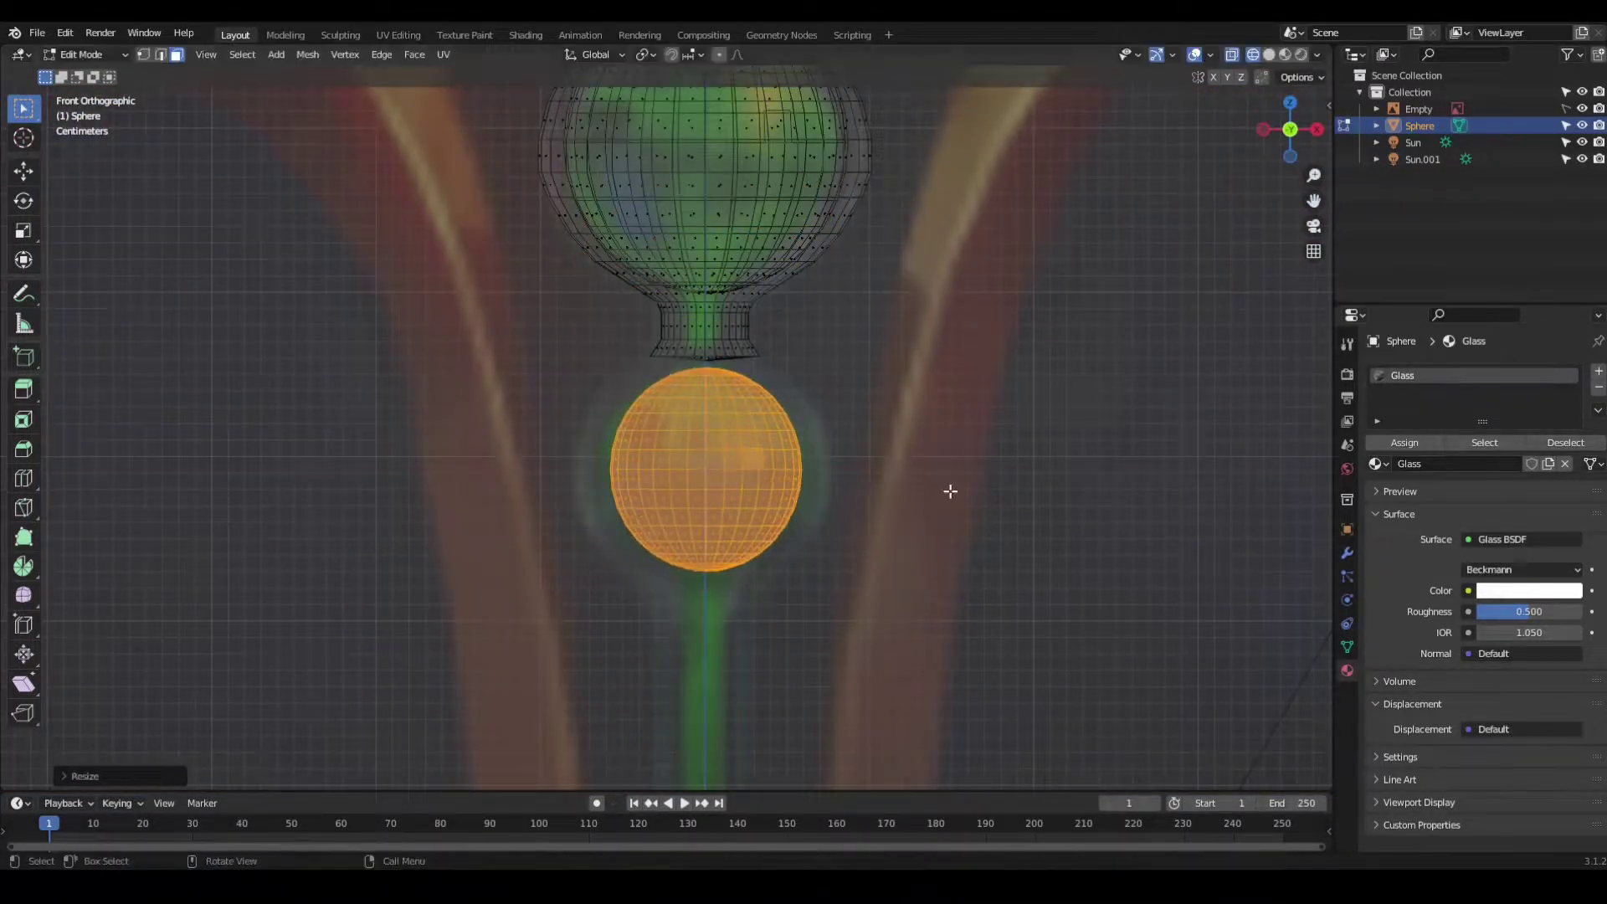
click(953, 475)
key(shift+z)
scroll(937, 463, up, 3)
Step: Select the neck's bottom faces, extrude them and widen the new ring
middle_drag(937, 463, 728, 382)
click(729, 383)
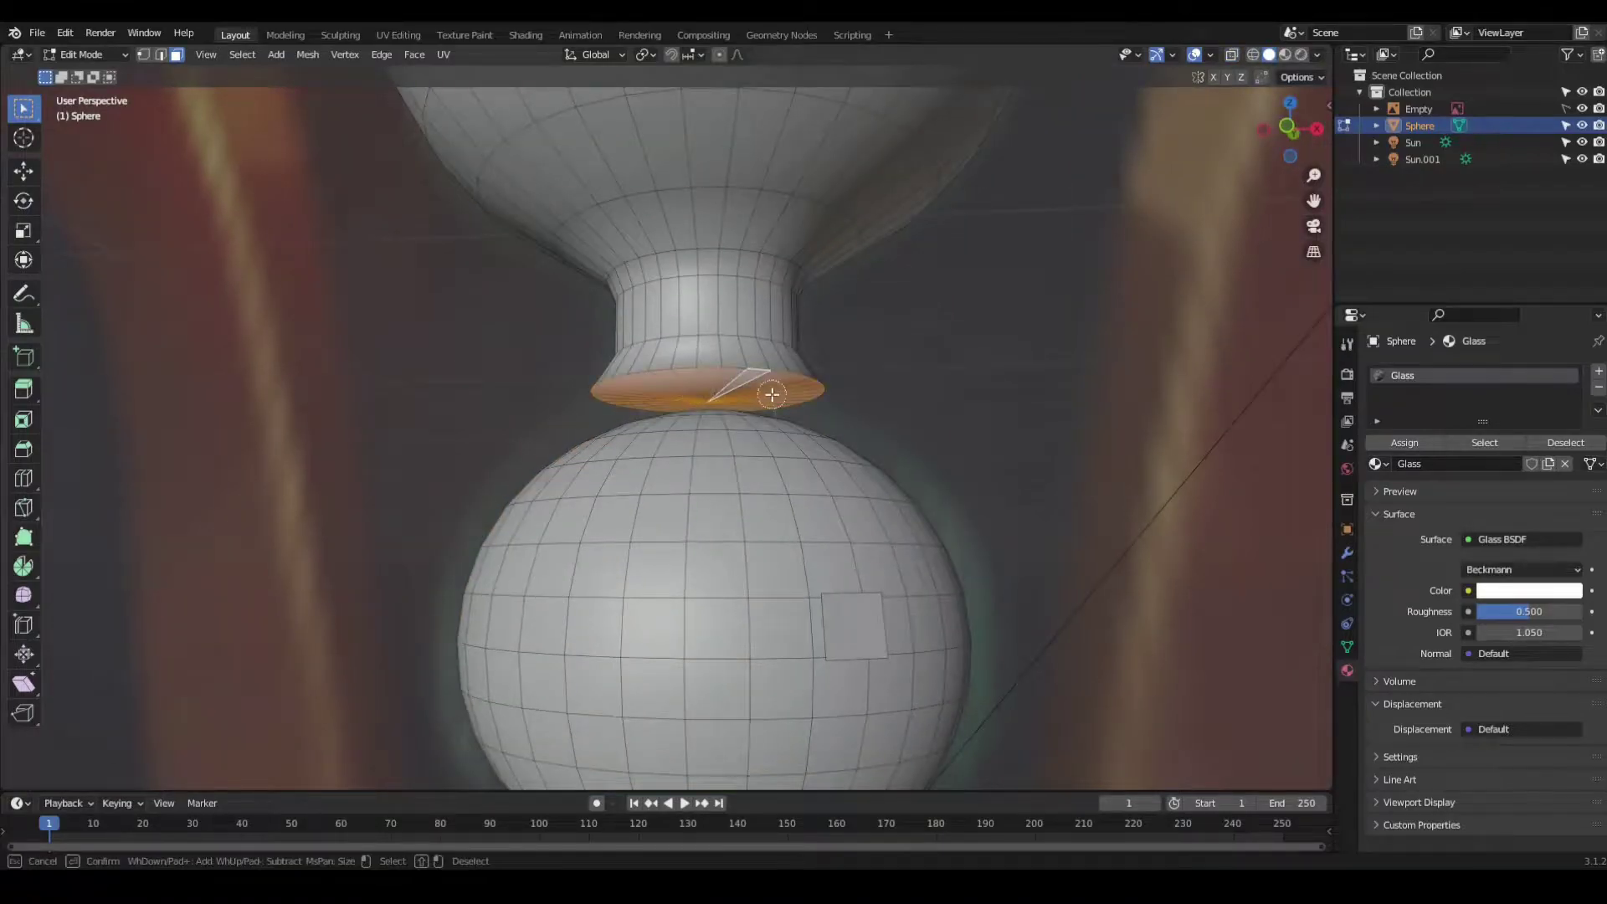
key(Escape)
key(KP_1)
key(e)
key(s)
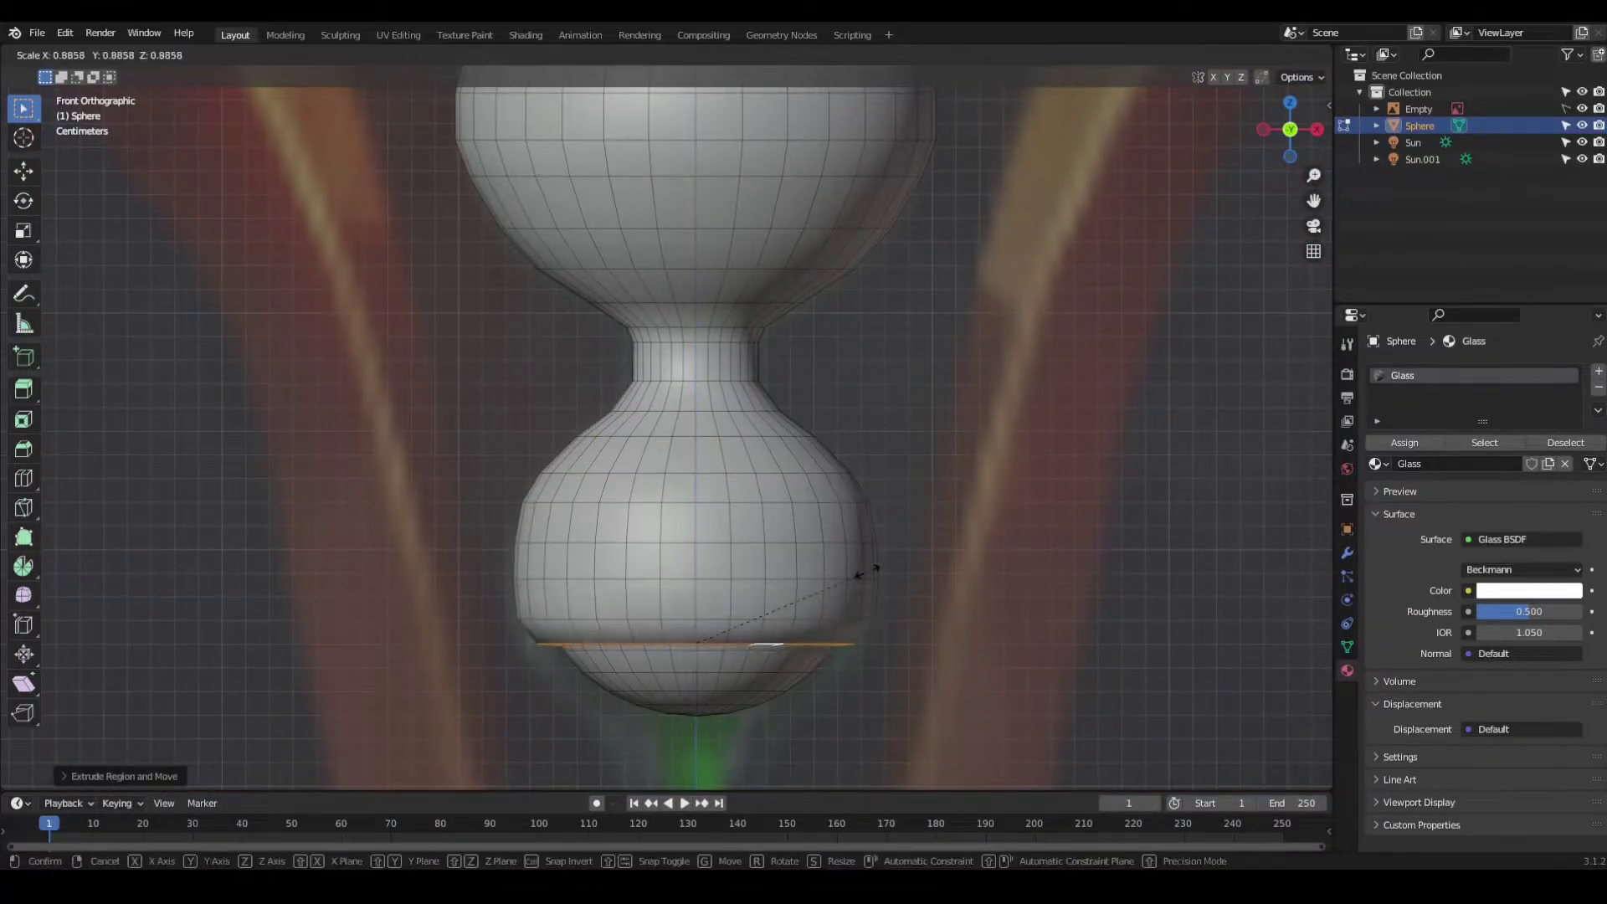
click(823, 628)
scroll(823, 628, down, 5)
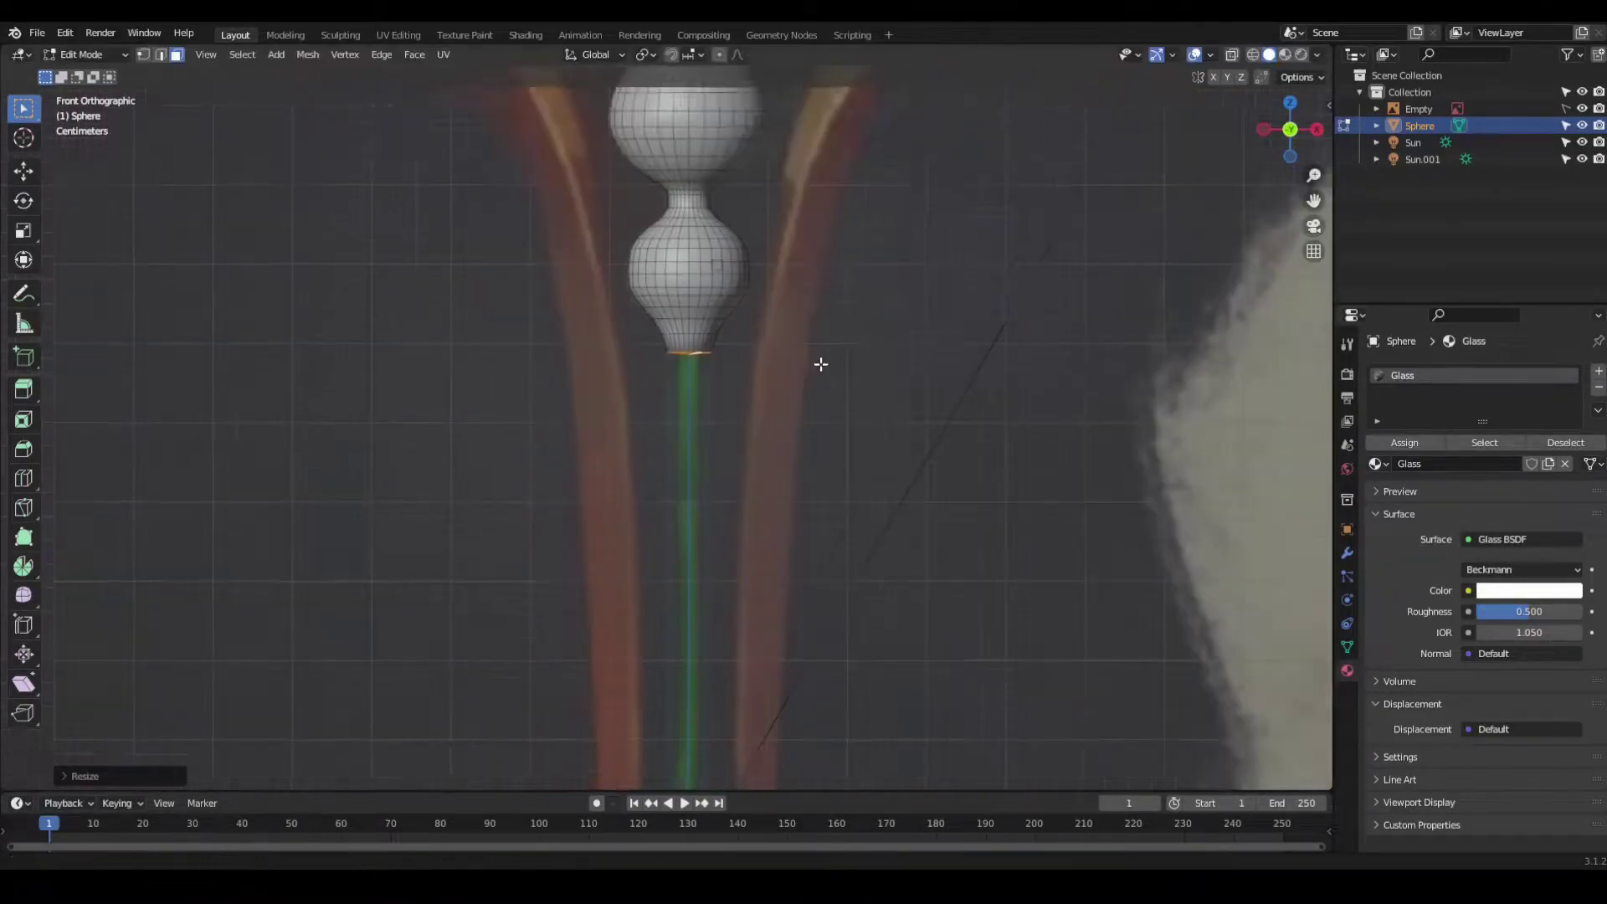
Step: Loop-cut the stem and extrude it into a long thin shaft down the blade
key(ctrl+r)
click(735, 425)
key(v)
key(e)
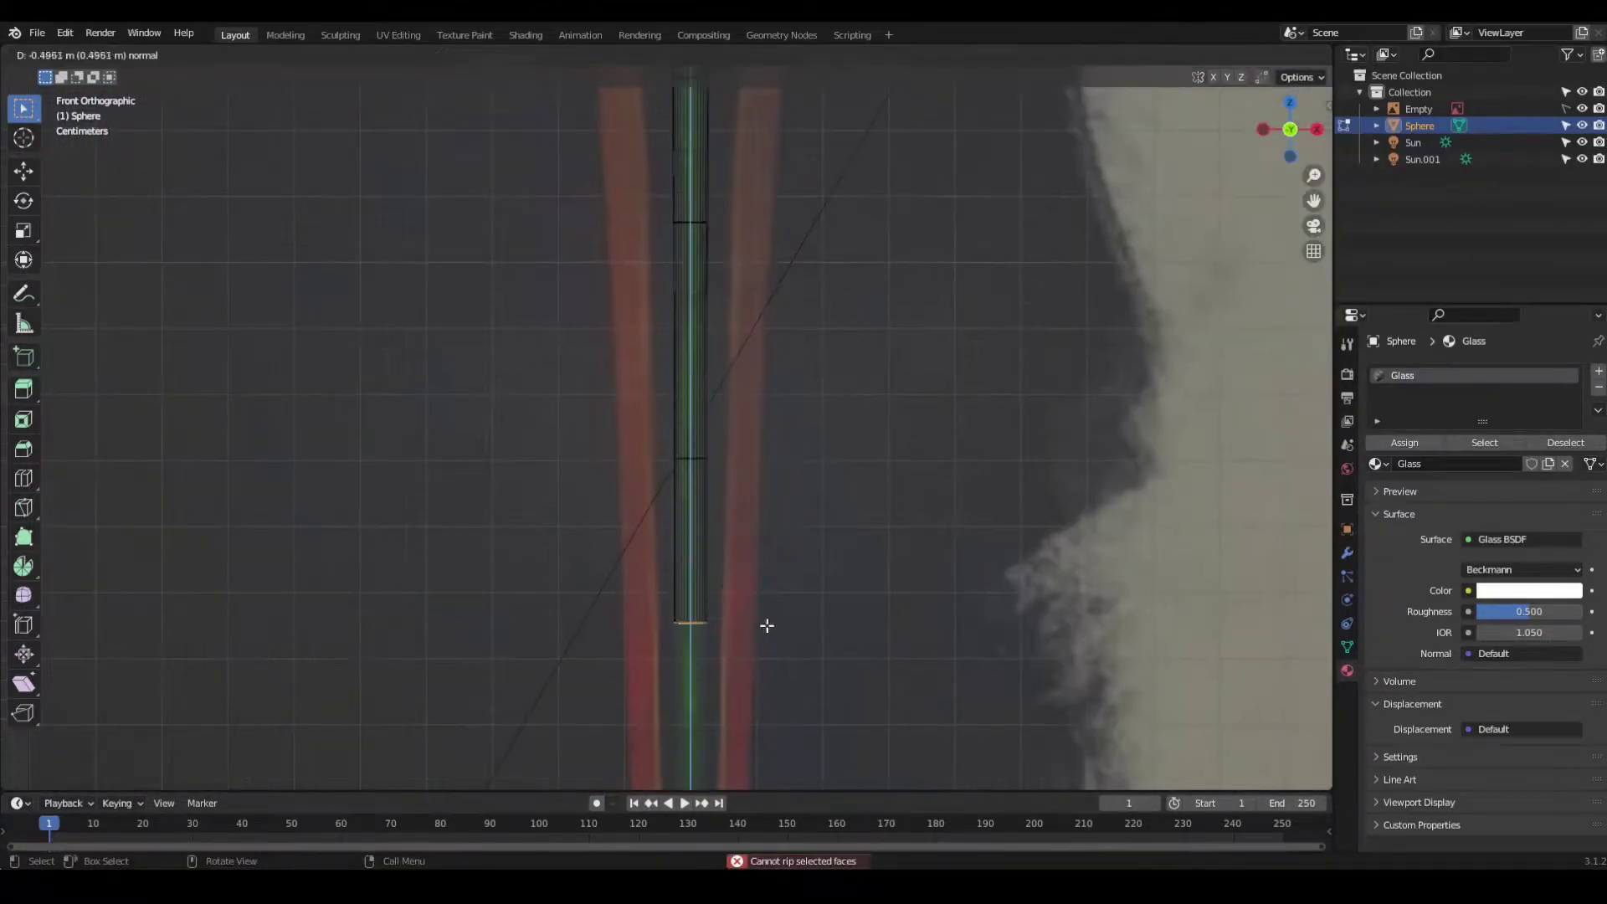
key(Escape)
scroll(819, 578, down, 2)
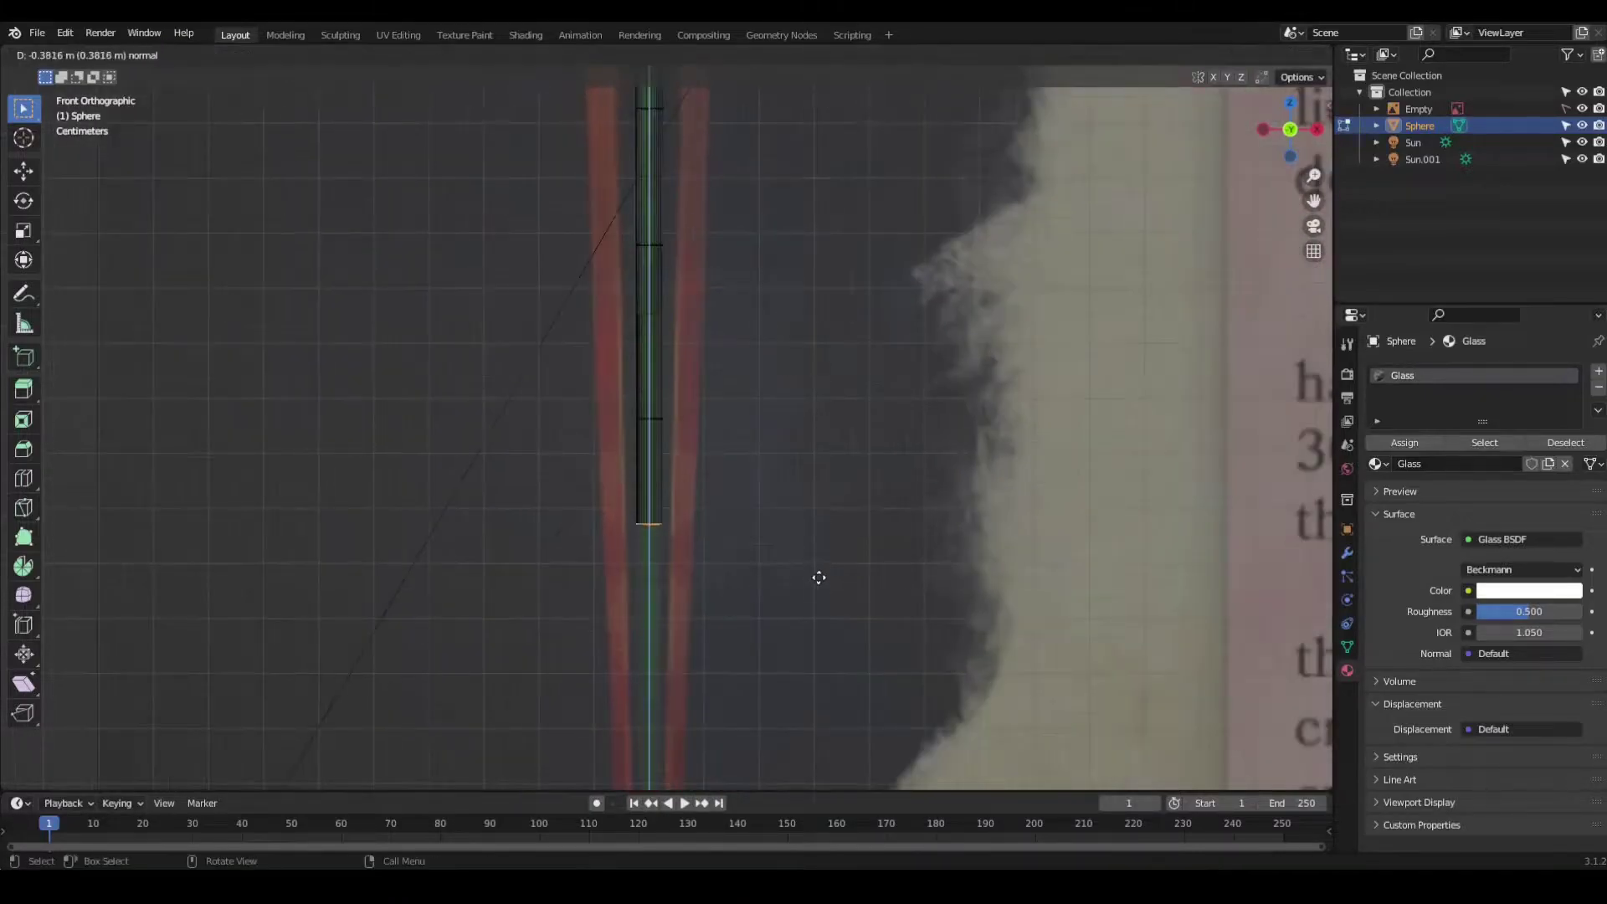
click(785, 701)
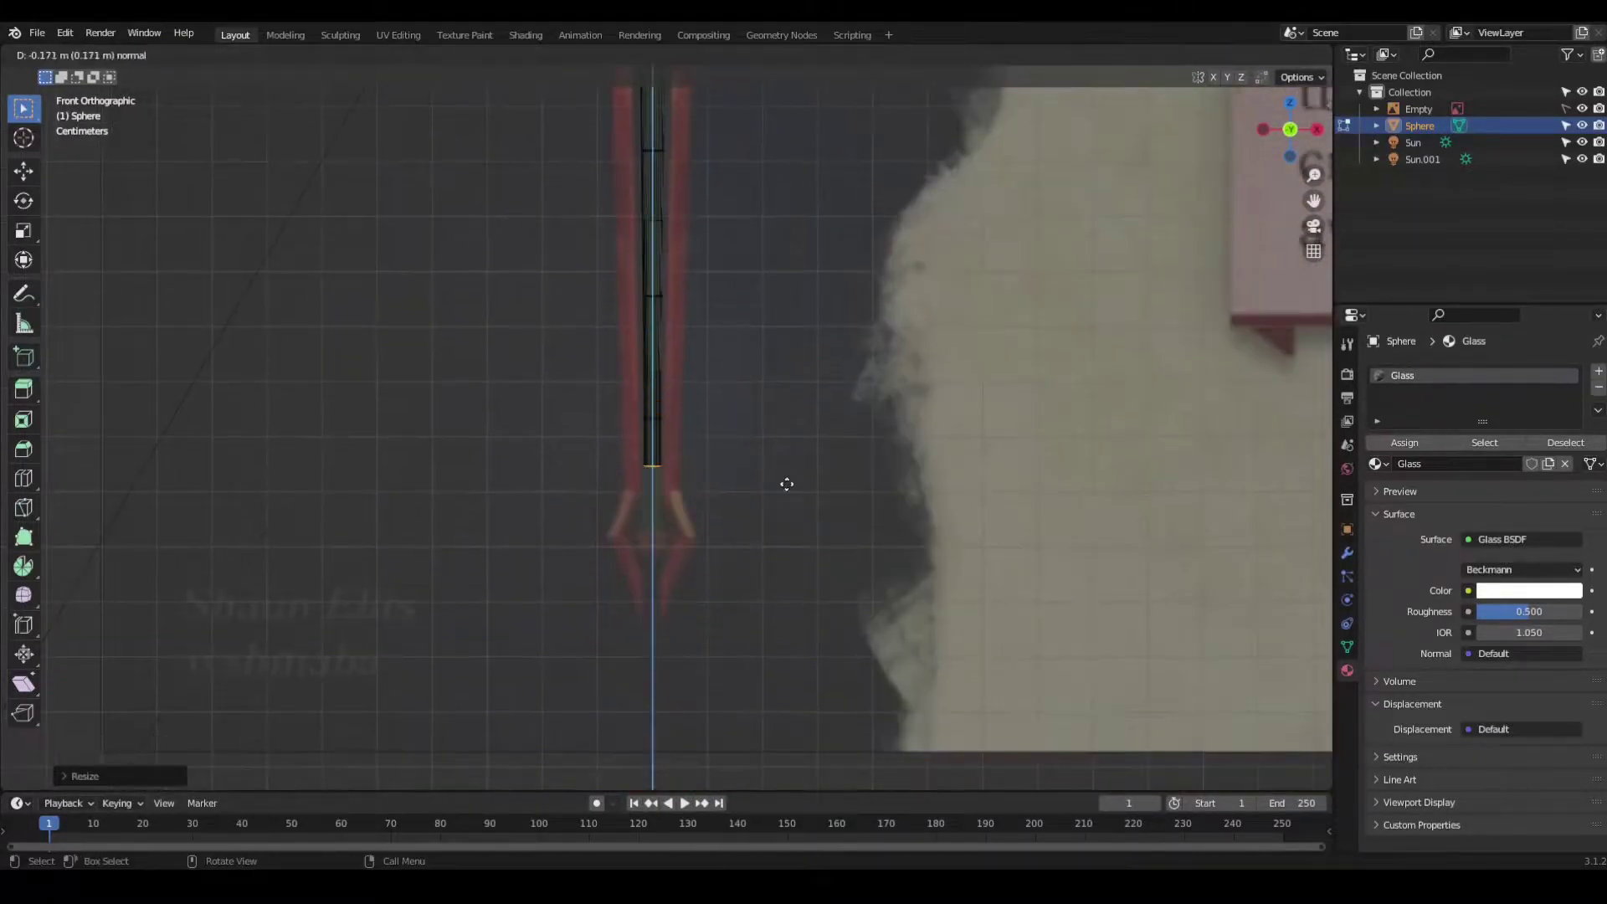
click(830, 365)
scroll(830, 365, up, 4)
click(966, 418)
key(ctrl+Tab)
Step: Add a cylinder, then cancel and undo back to the earlier stem extrusion
click(689, 401)
key(shift+a)
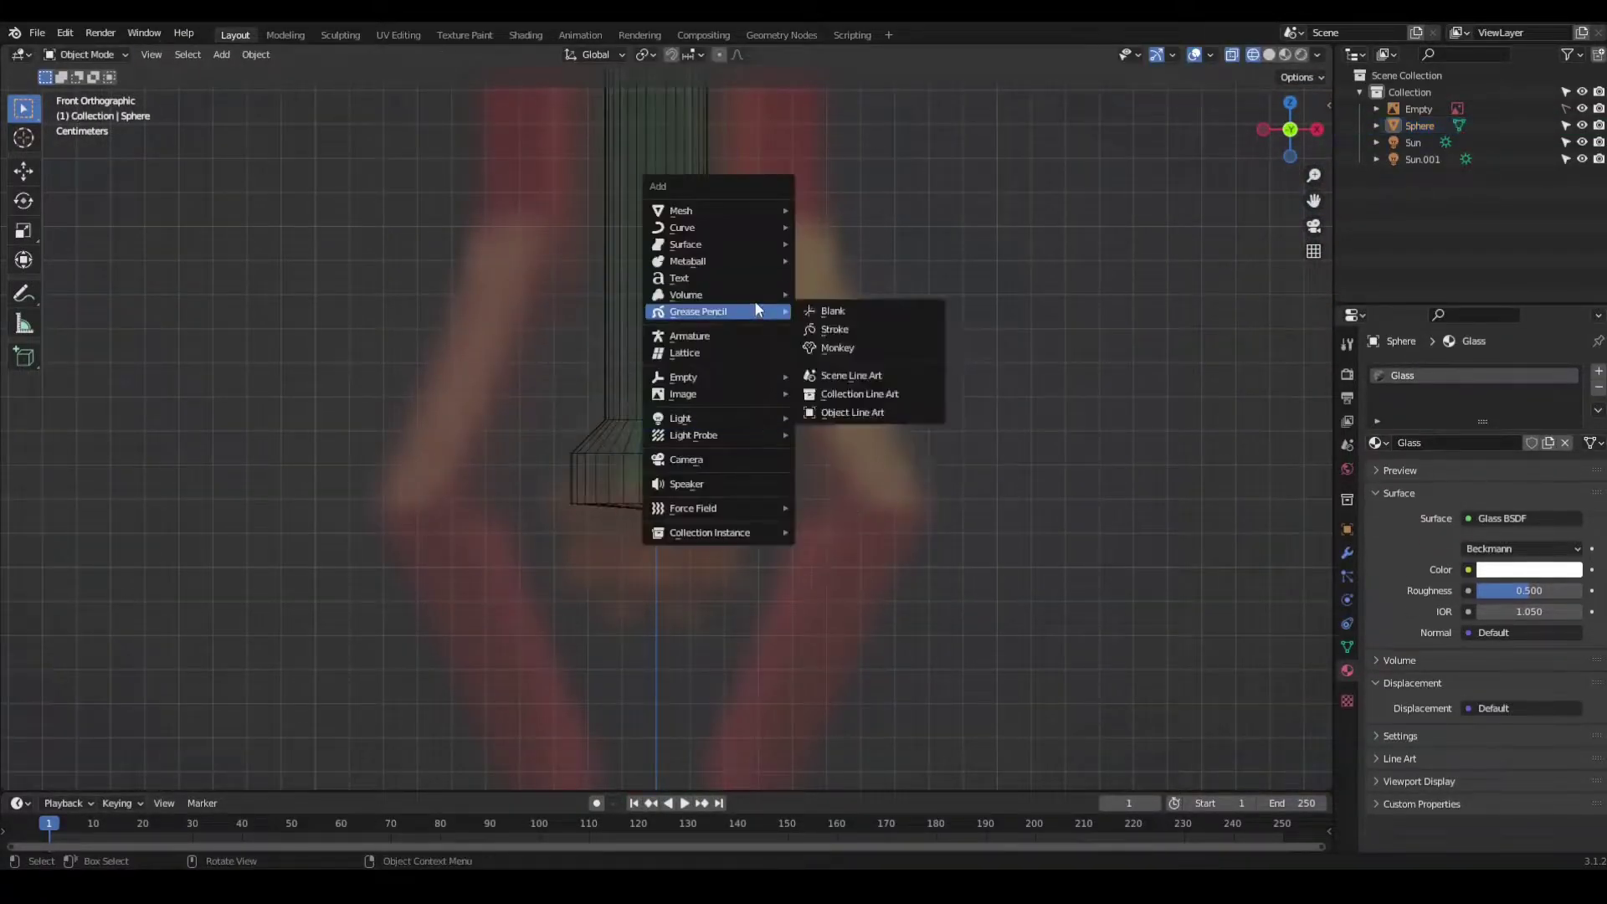
click(854, 388)
key(Escape)
key(ctrl+z)
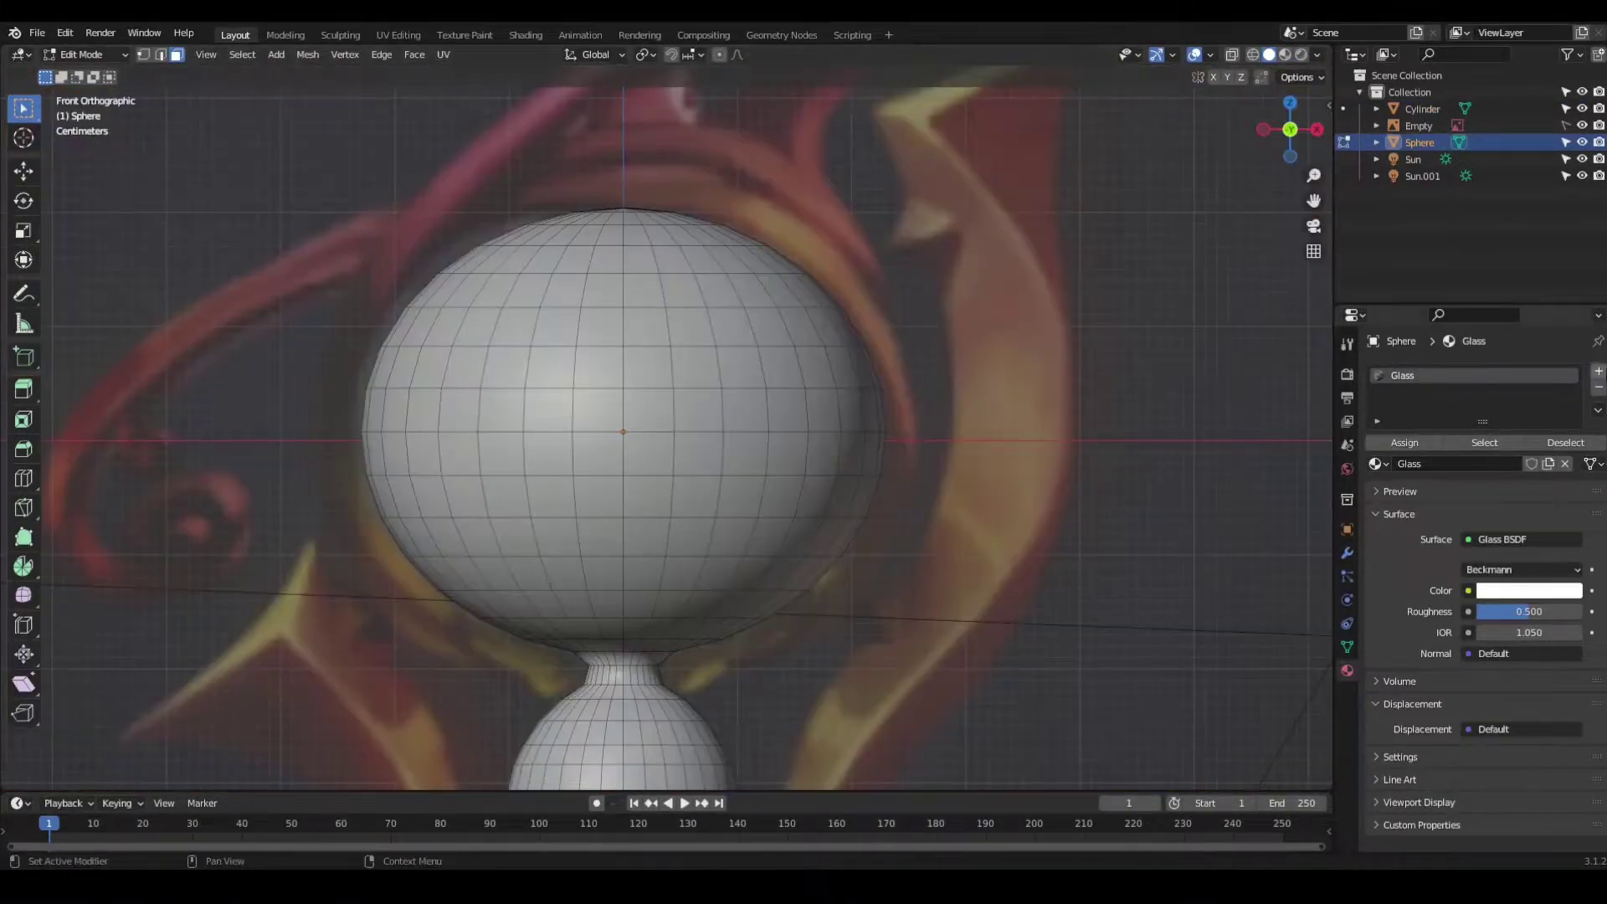
Step: Preview the glass in Rendered shading, select the whole mesh and leave Edit Mode
key(z)
click(1070, 279)
key(a)
key(Tab)
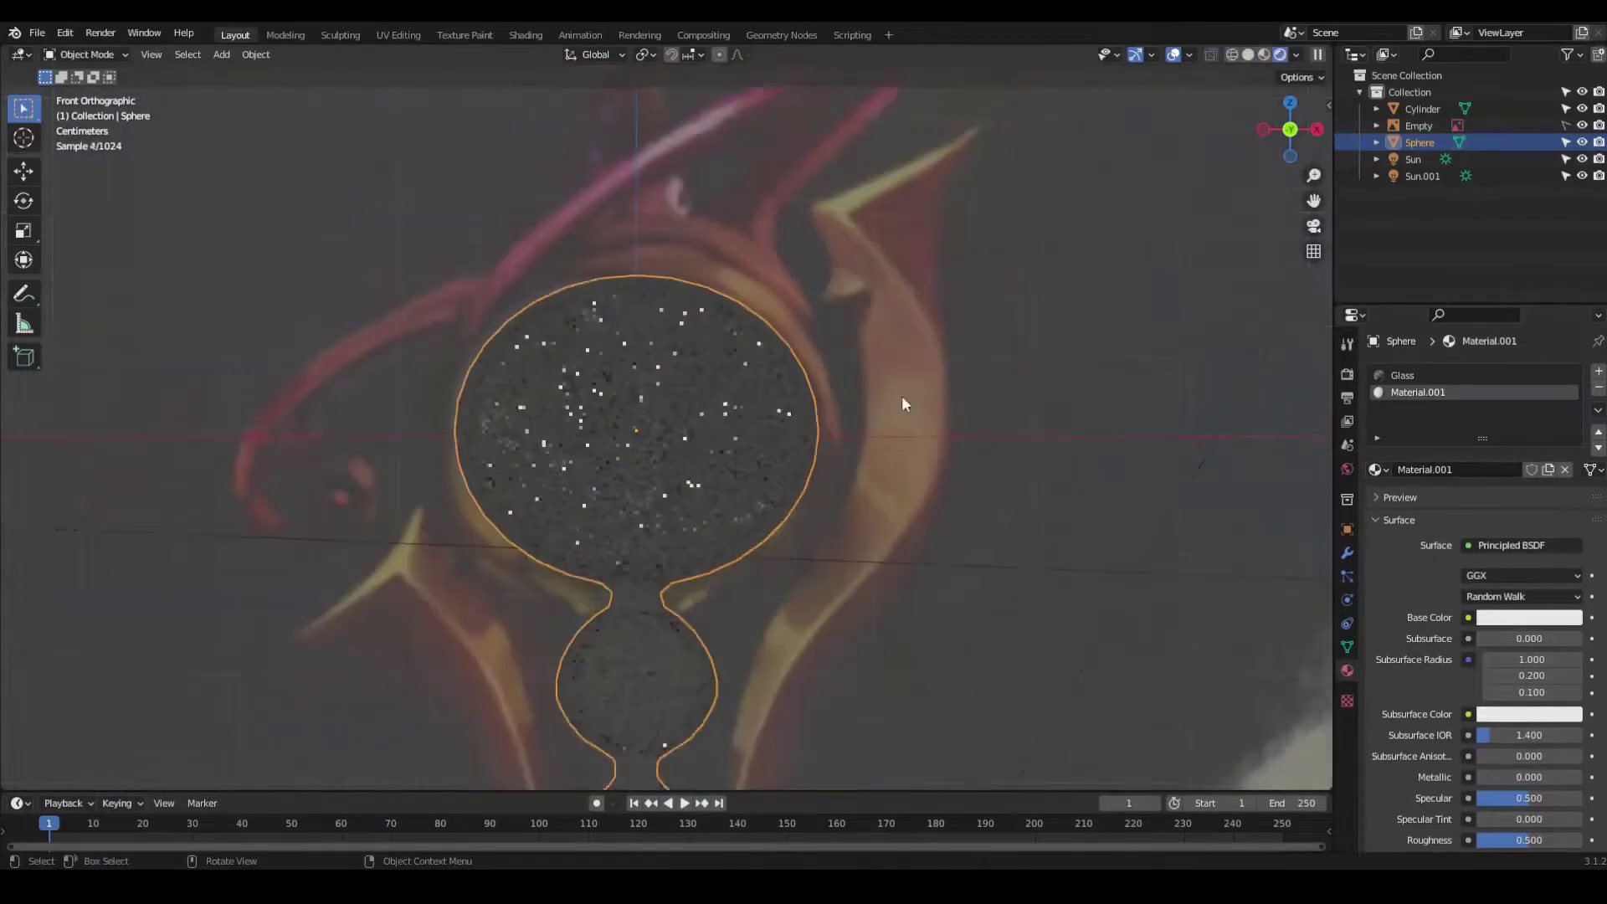
scroll(902, 396, down, 2)
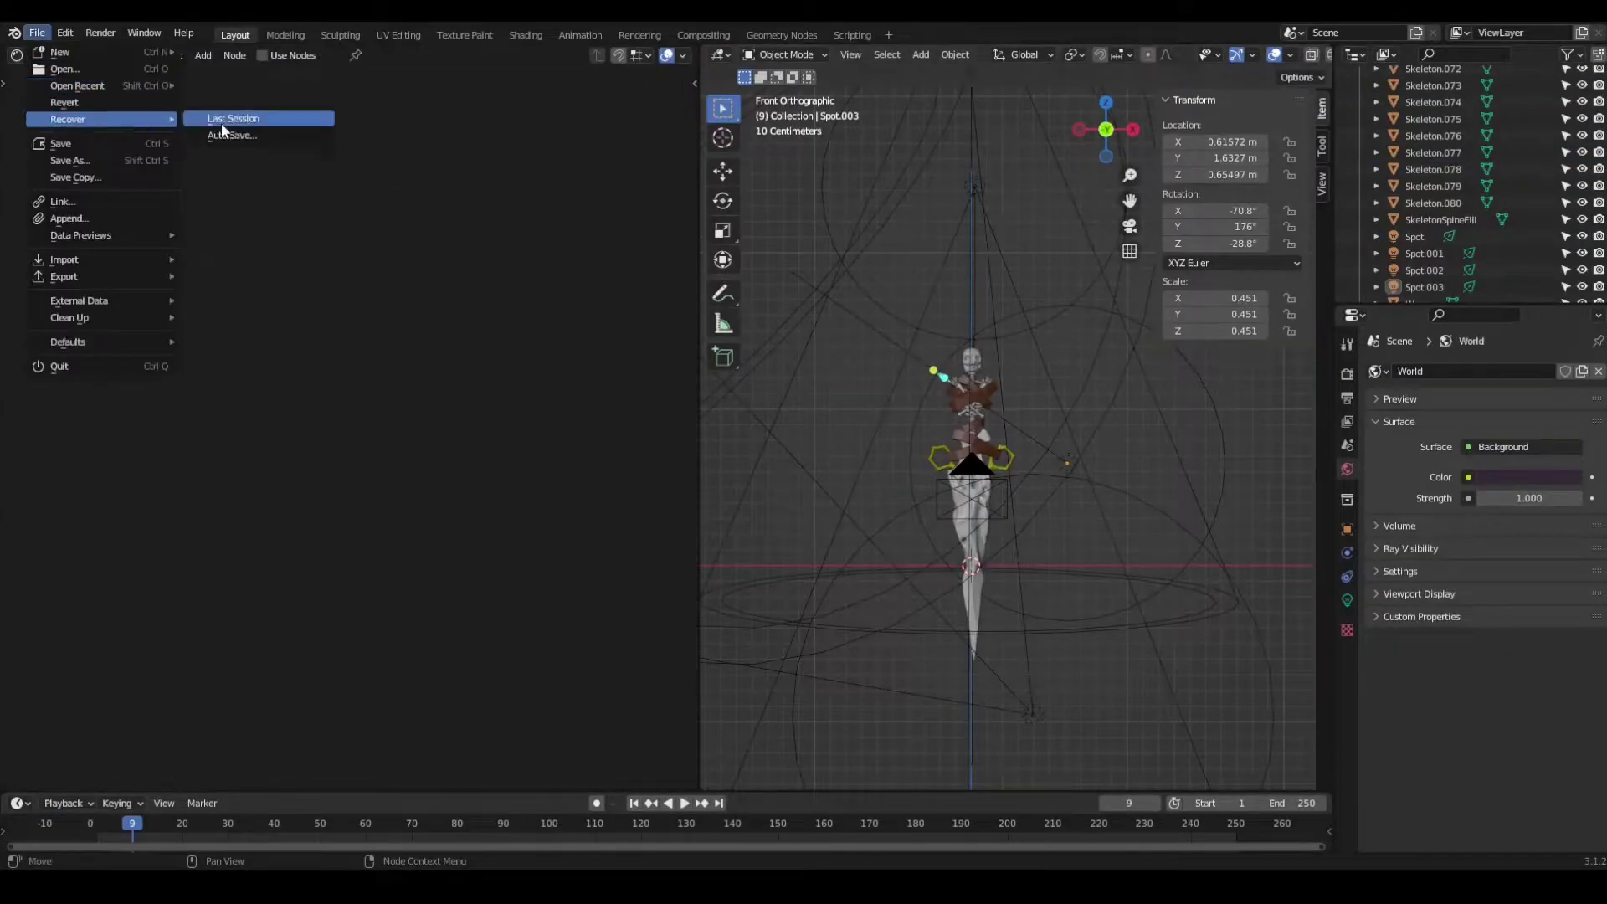
Step: Recover the last session, then extrude and scale the cylinder's bottom ring
click(221, 122)
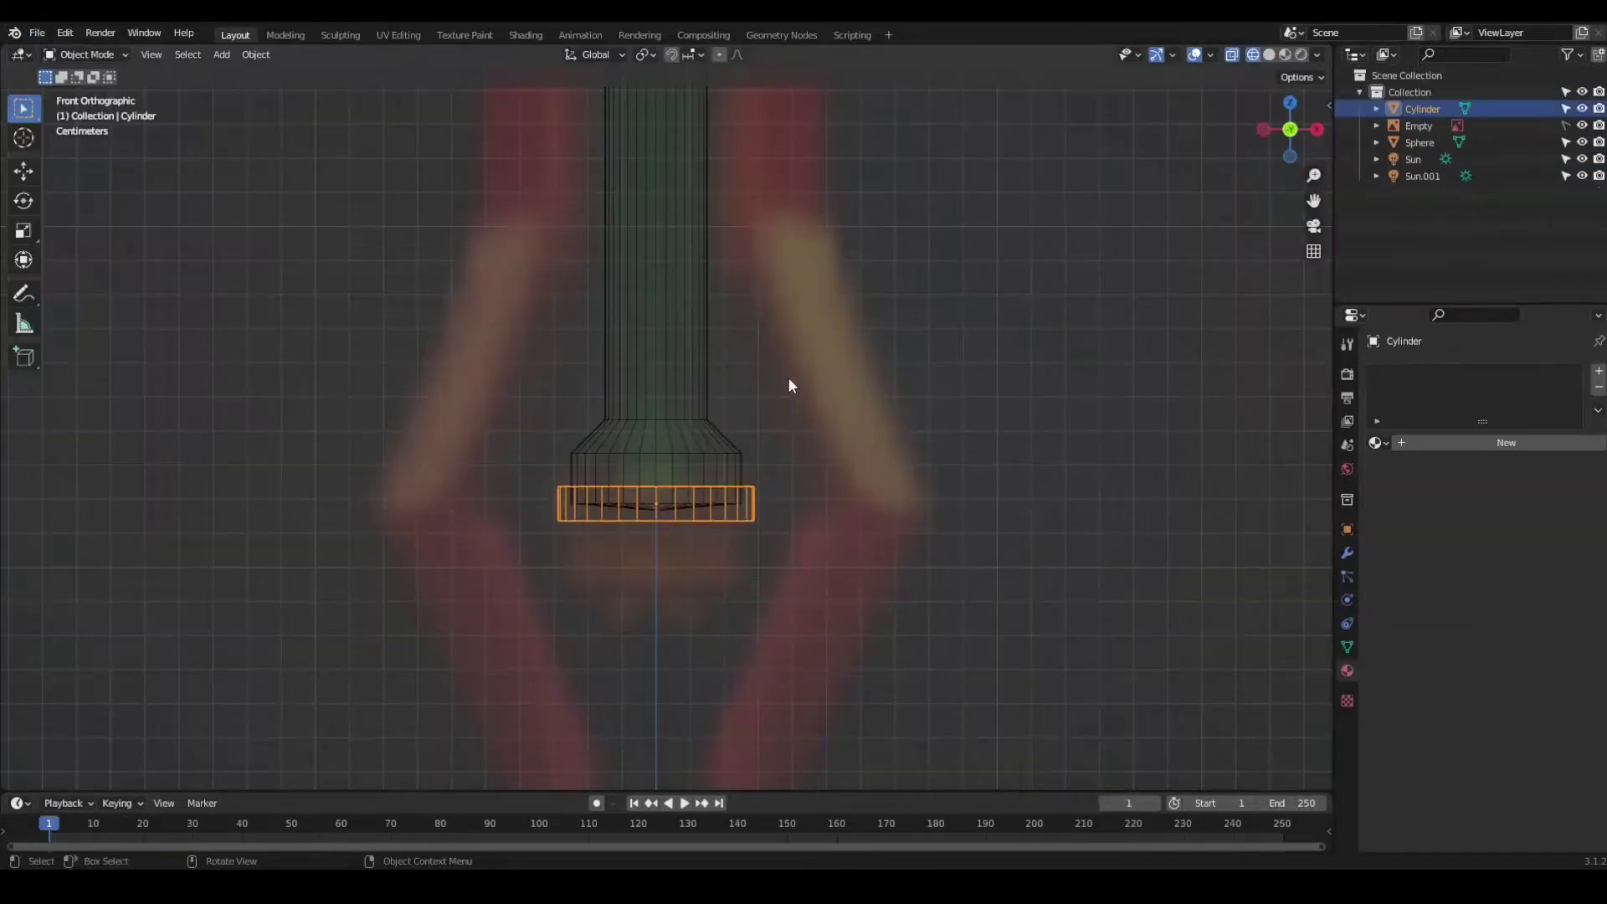
click(39, 38)
key(Tab)
key(e)
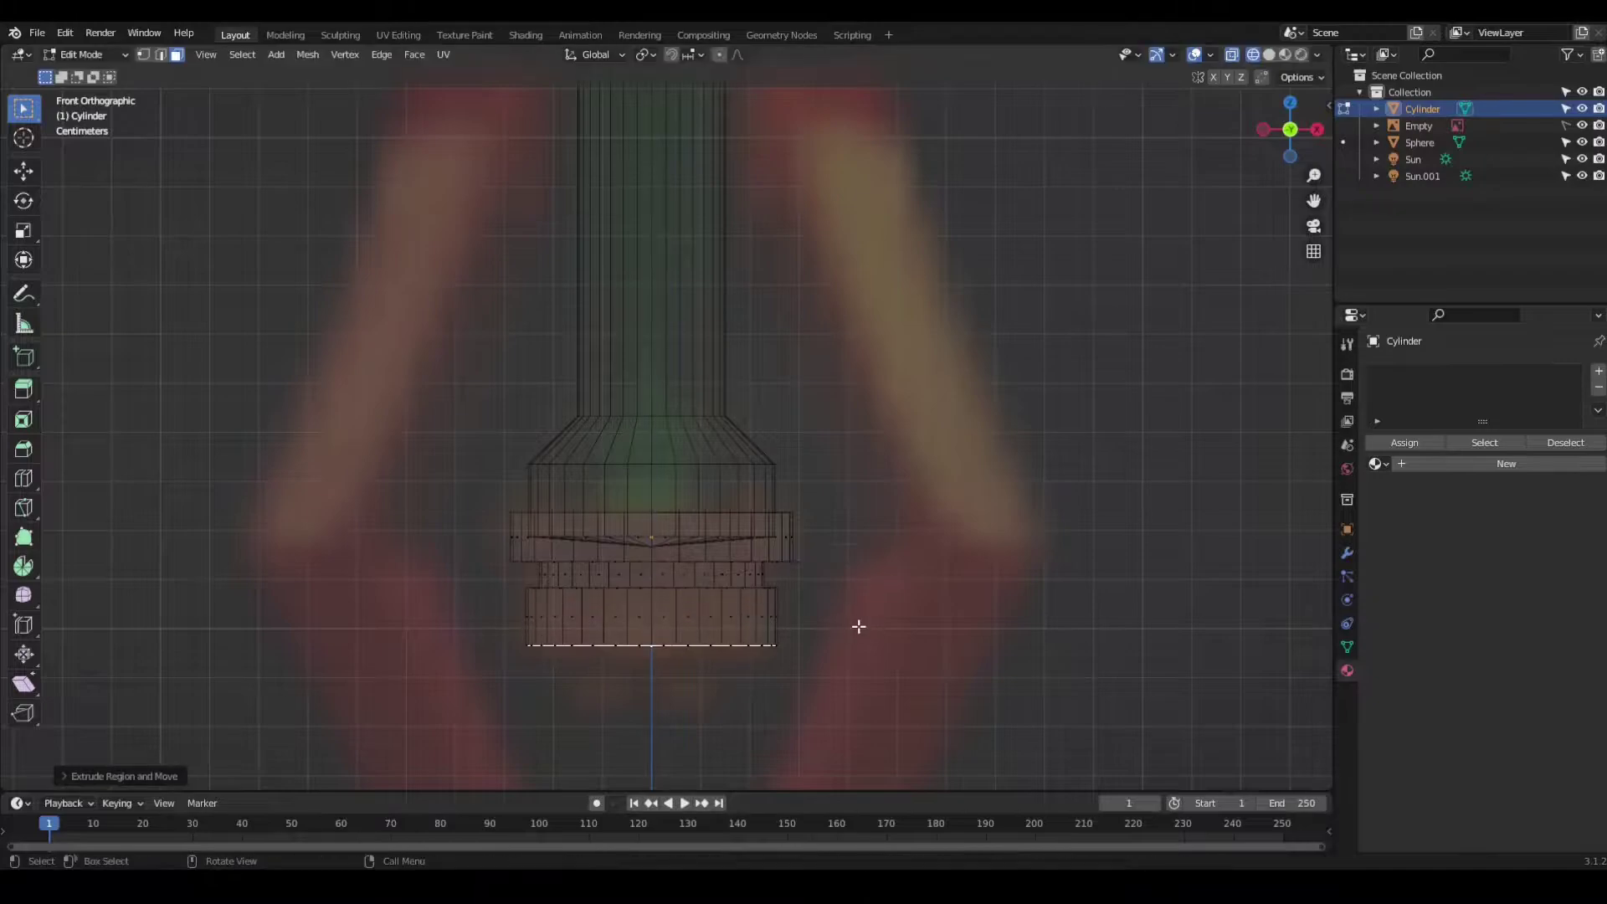
click(814, 639)
middle_drag(696, 621, 804, 436)
key(alt+z)
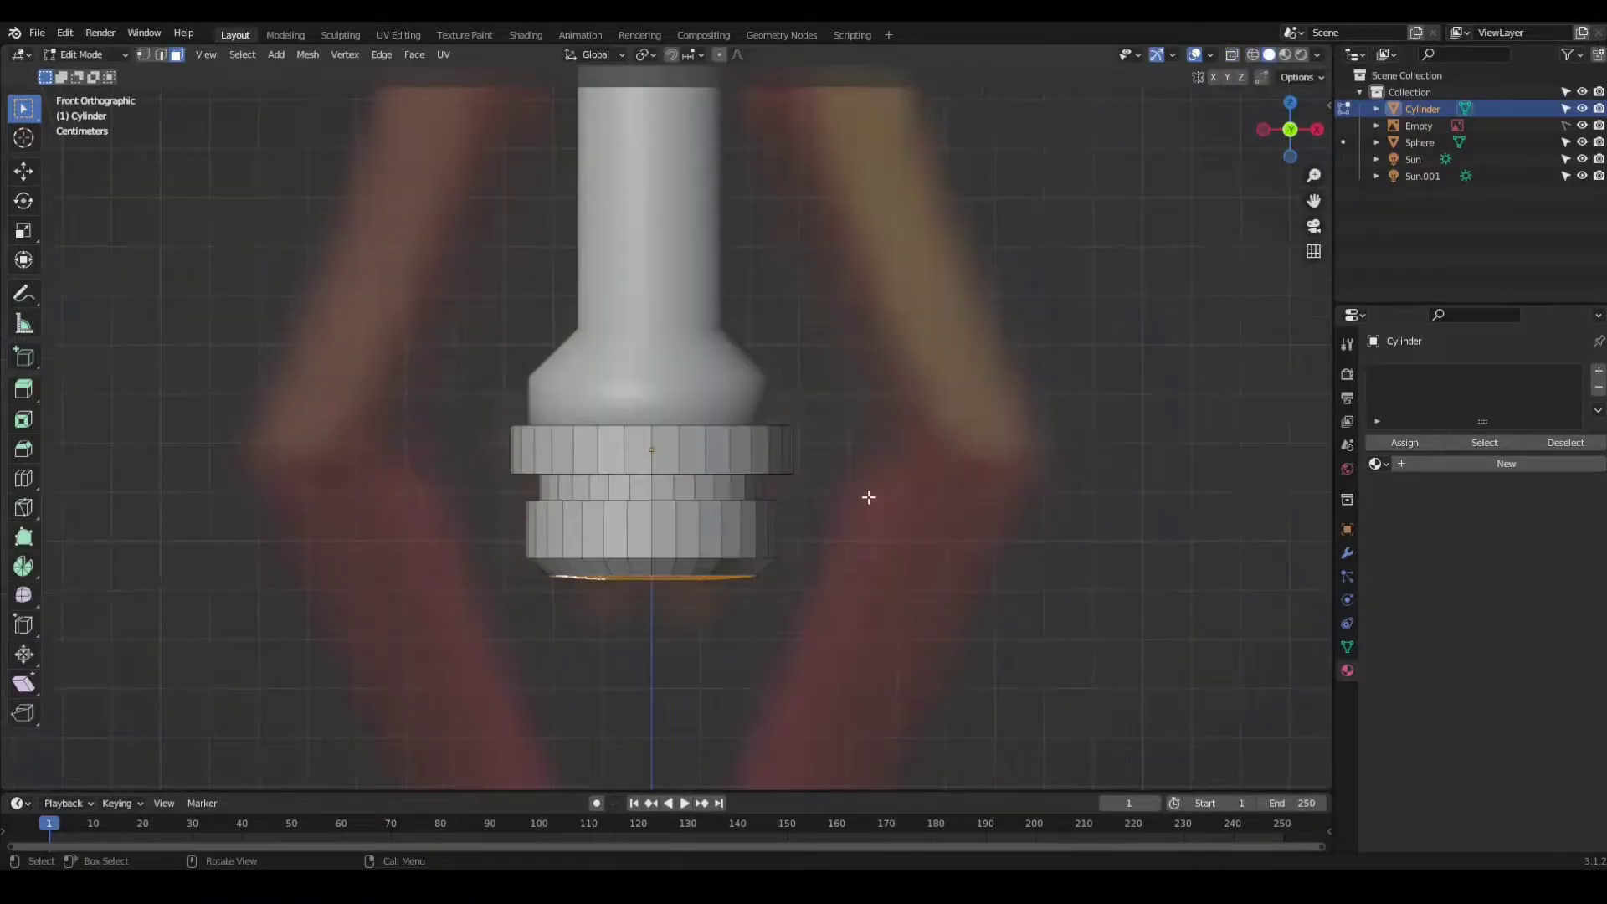
key(s)
Step: Scale and loop-cut the base edge loops into stepped flared rings on the hilt
key(2)
right_click(740, 454)
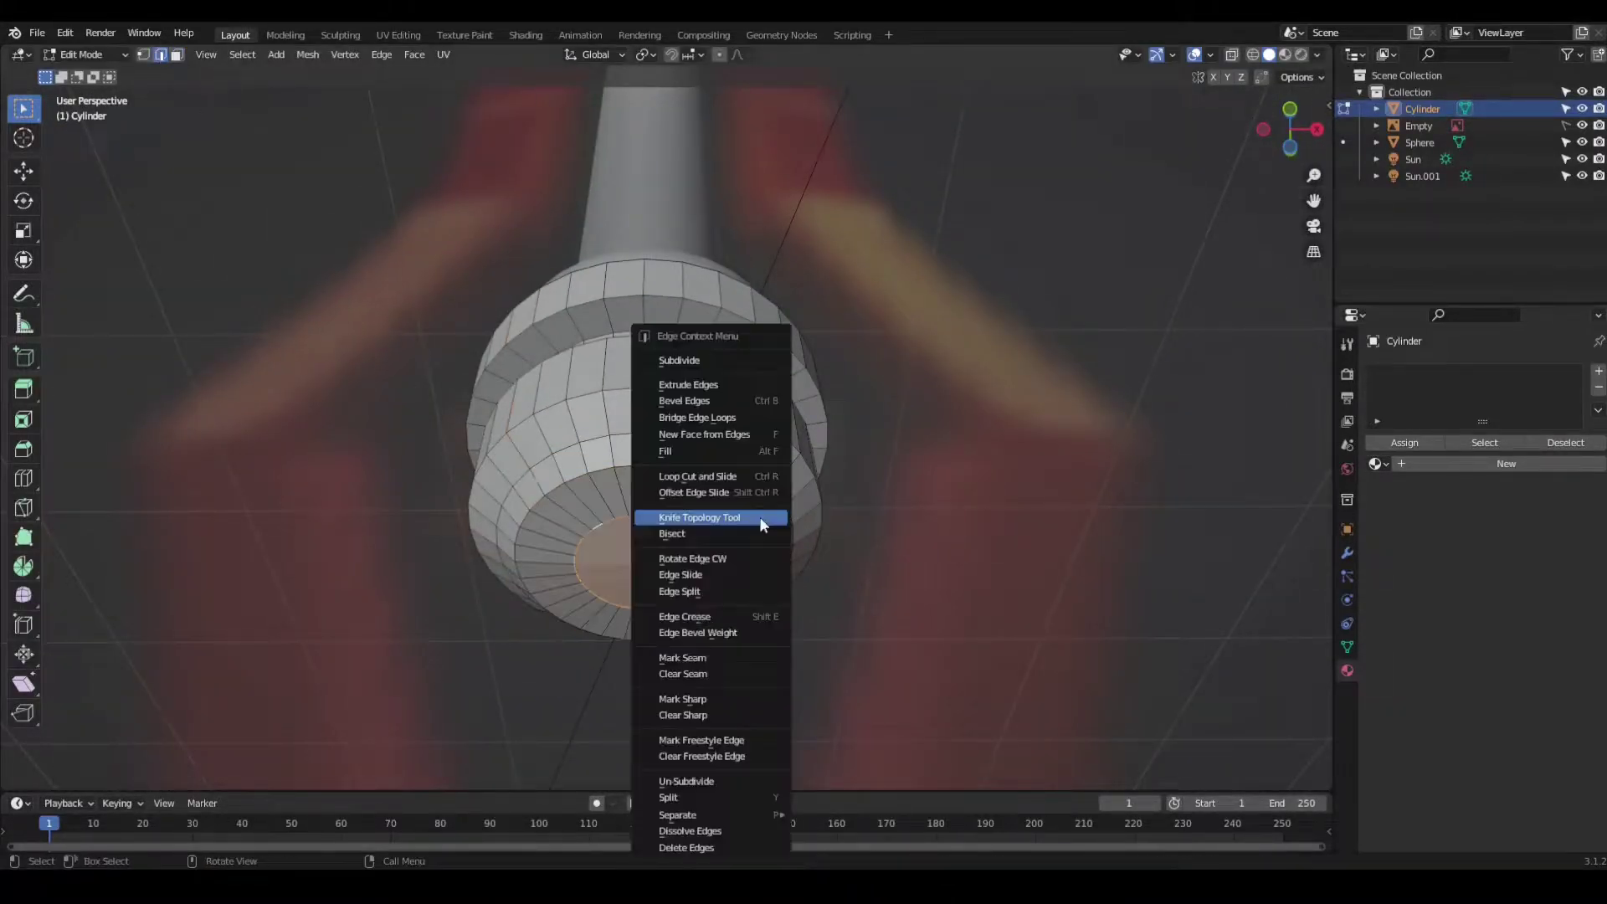
click(760, 516)
key(KP_1)
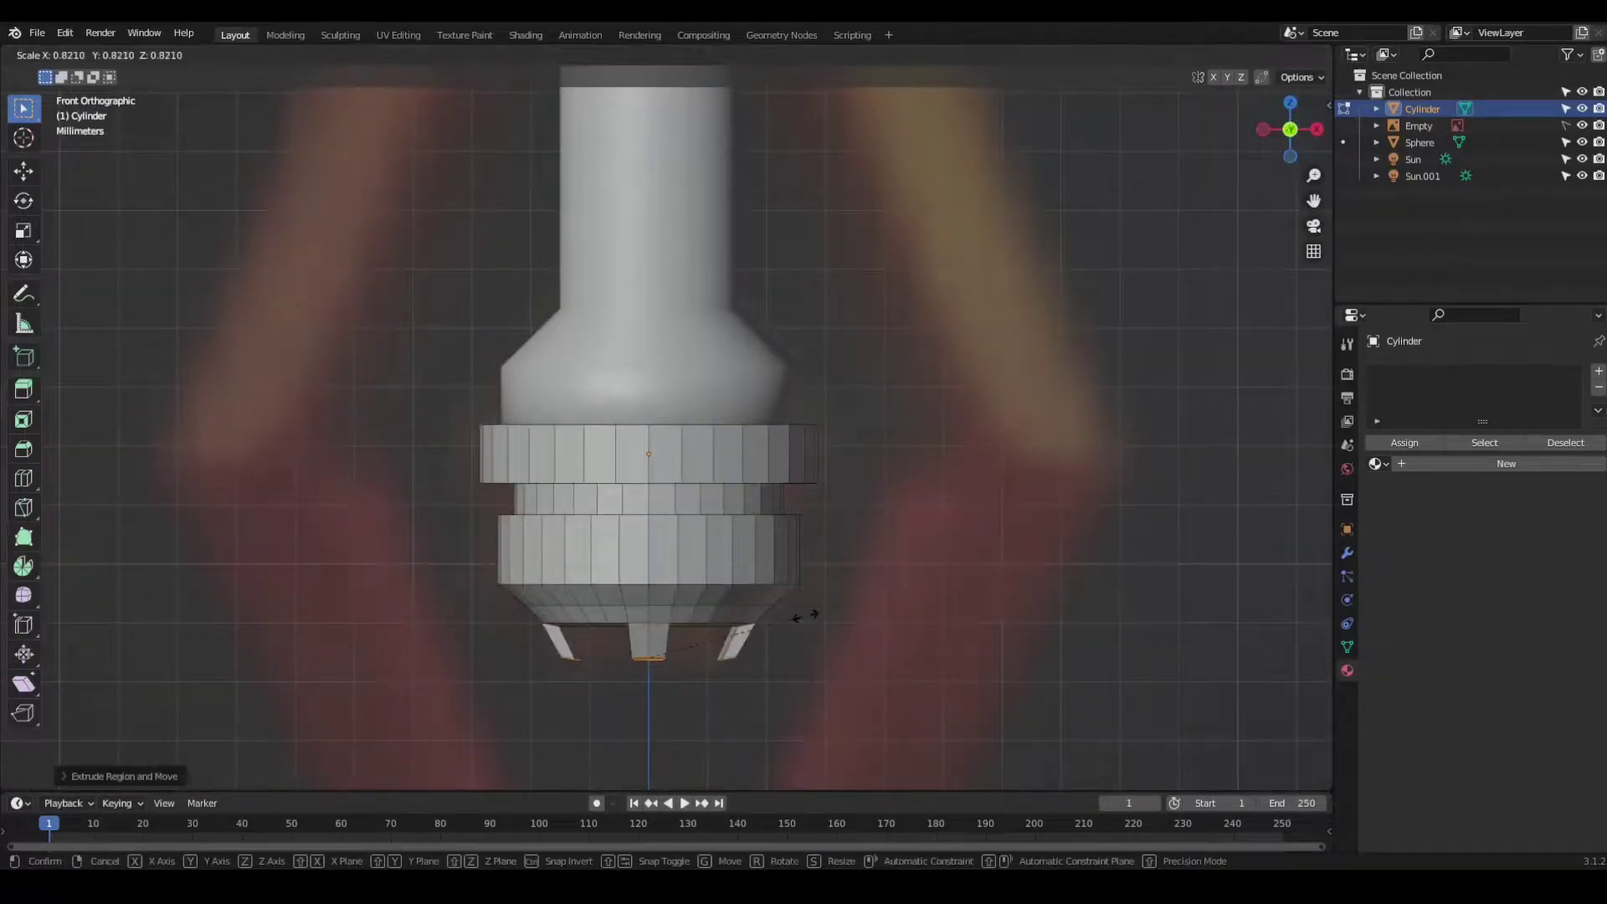
click(804, 617)
key(ctrl+r)
click(710, 434)
middle_drag(710, 434, 724, 434)
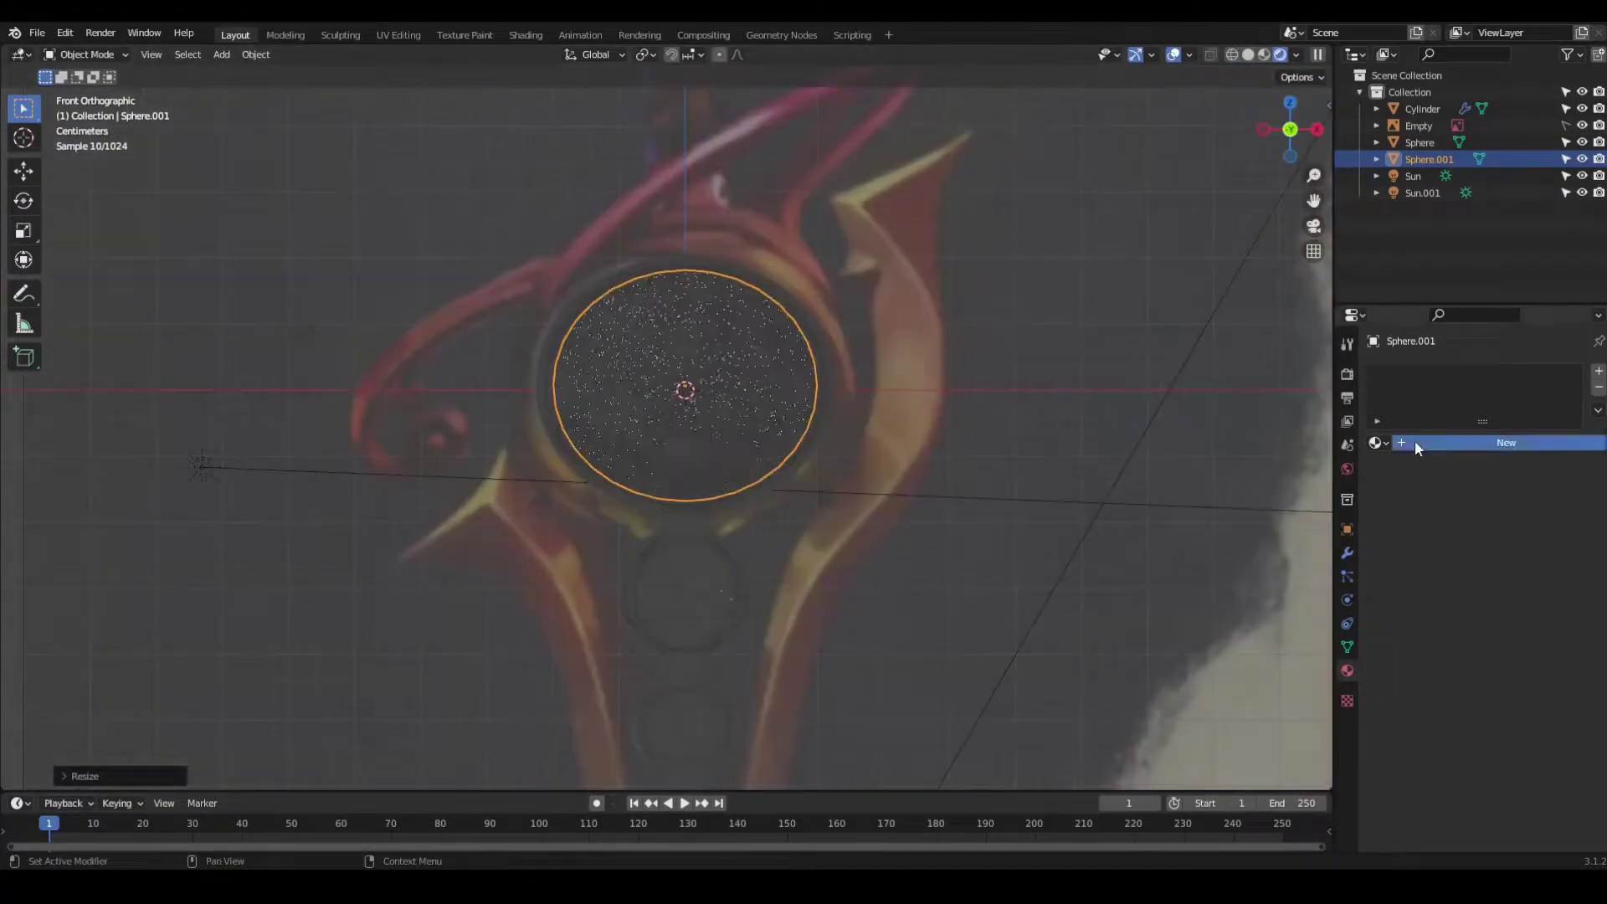
Step: Give the inner sphere a new green Slime material and save the file
click(1416, 444)
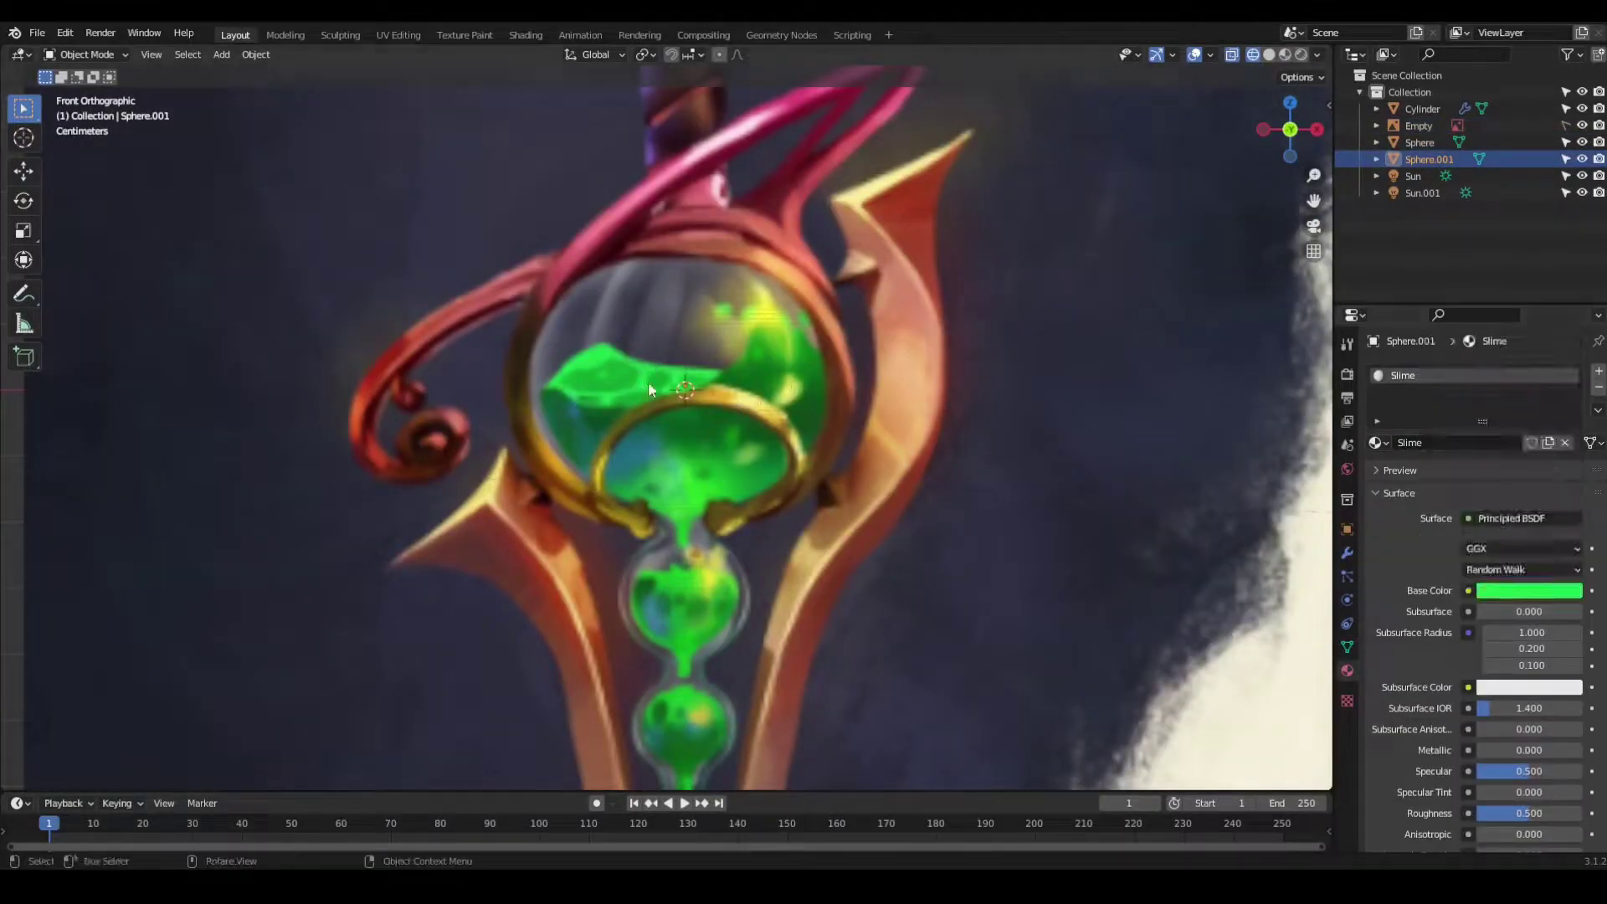
key(ctrl+s)
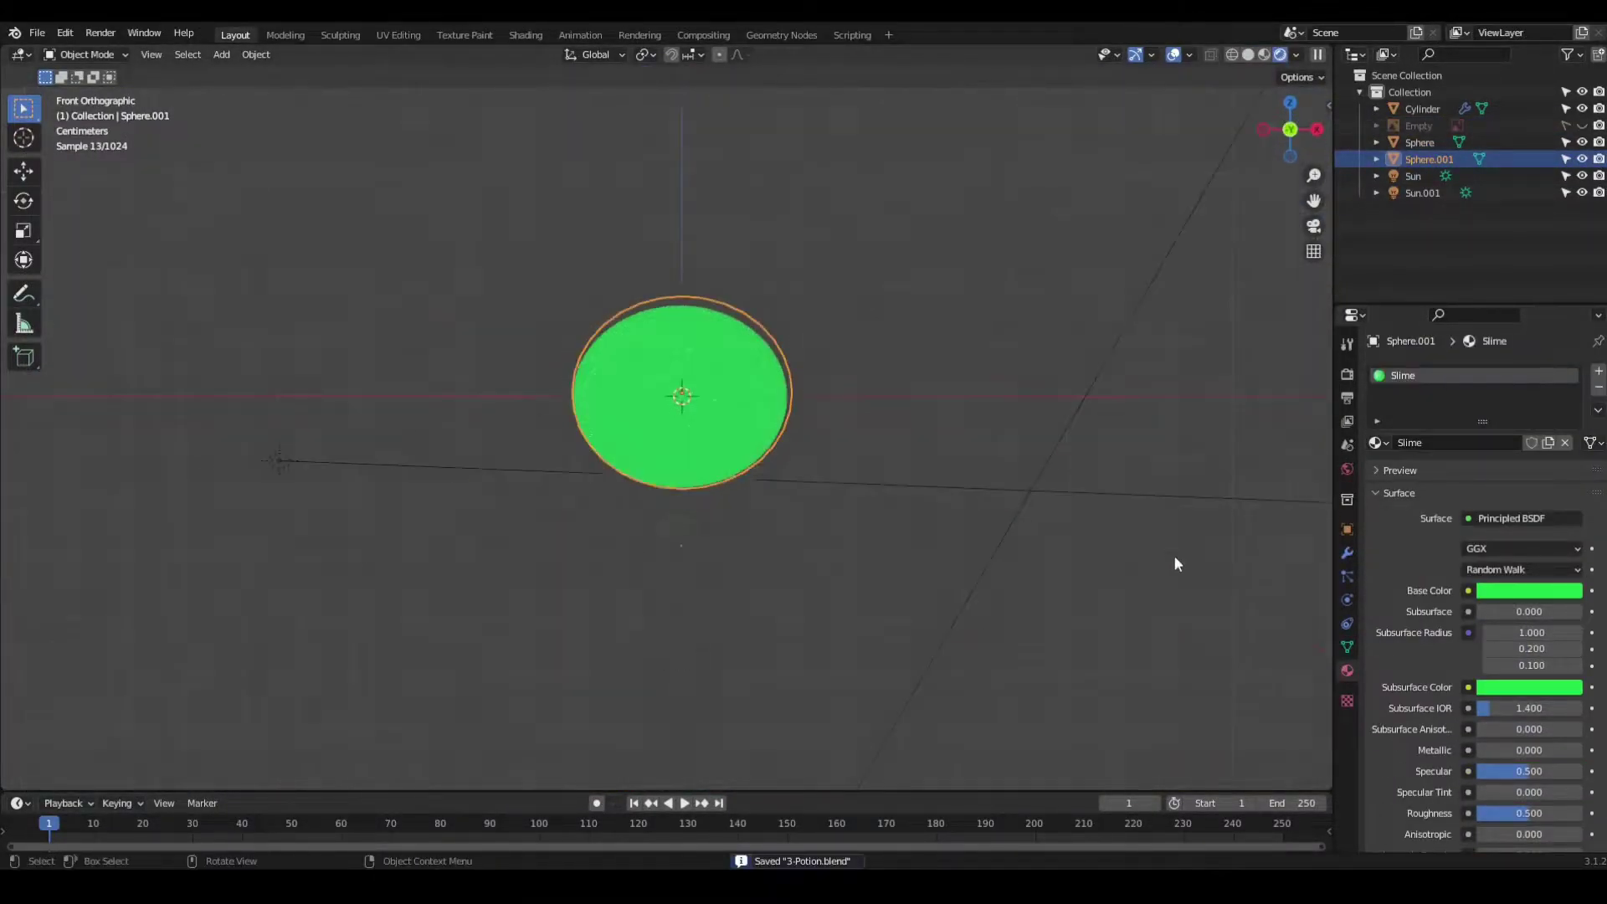
scroll(1473, 586, down, 5)
Step: Rename the spheres Glass and Liquid, hide Glass, and put Liquid in Sculpt Mode
click(819, 423)
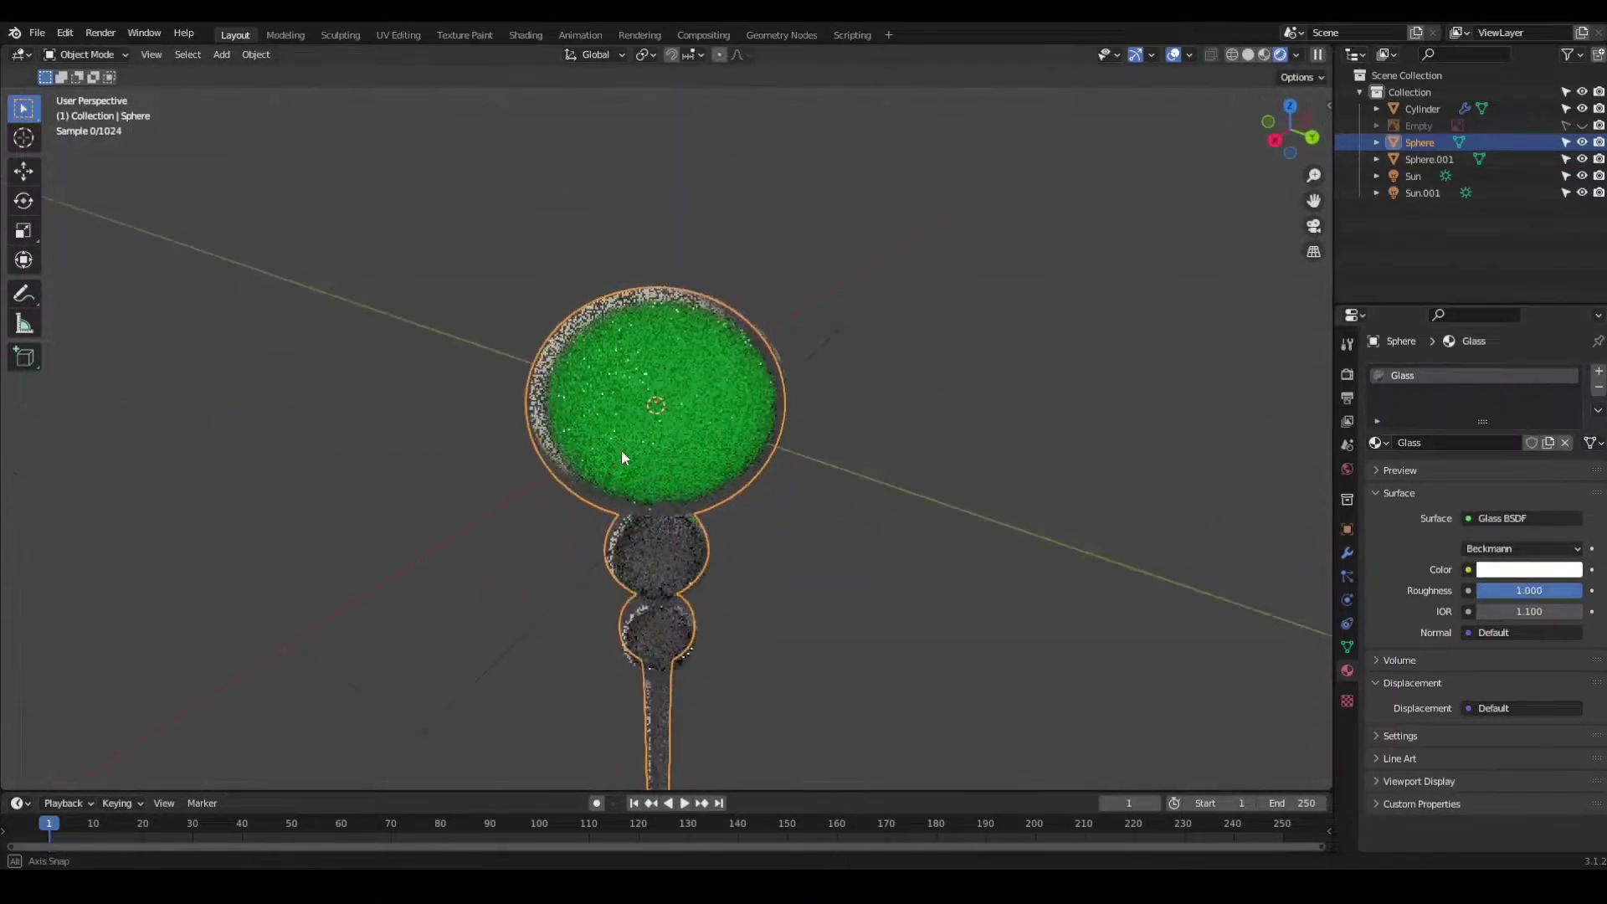
shift+middle_drag(621, 448, 716, 199)
click(715, 199)
click(1419, 142)
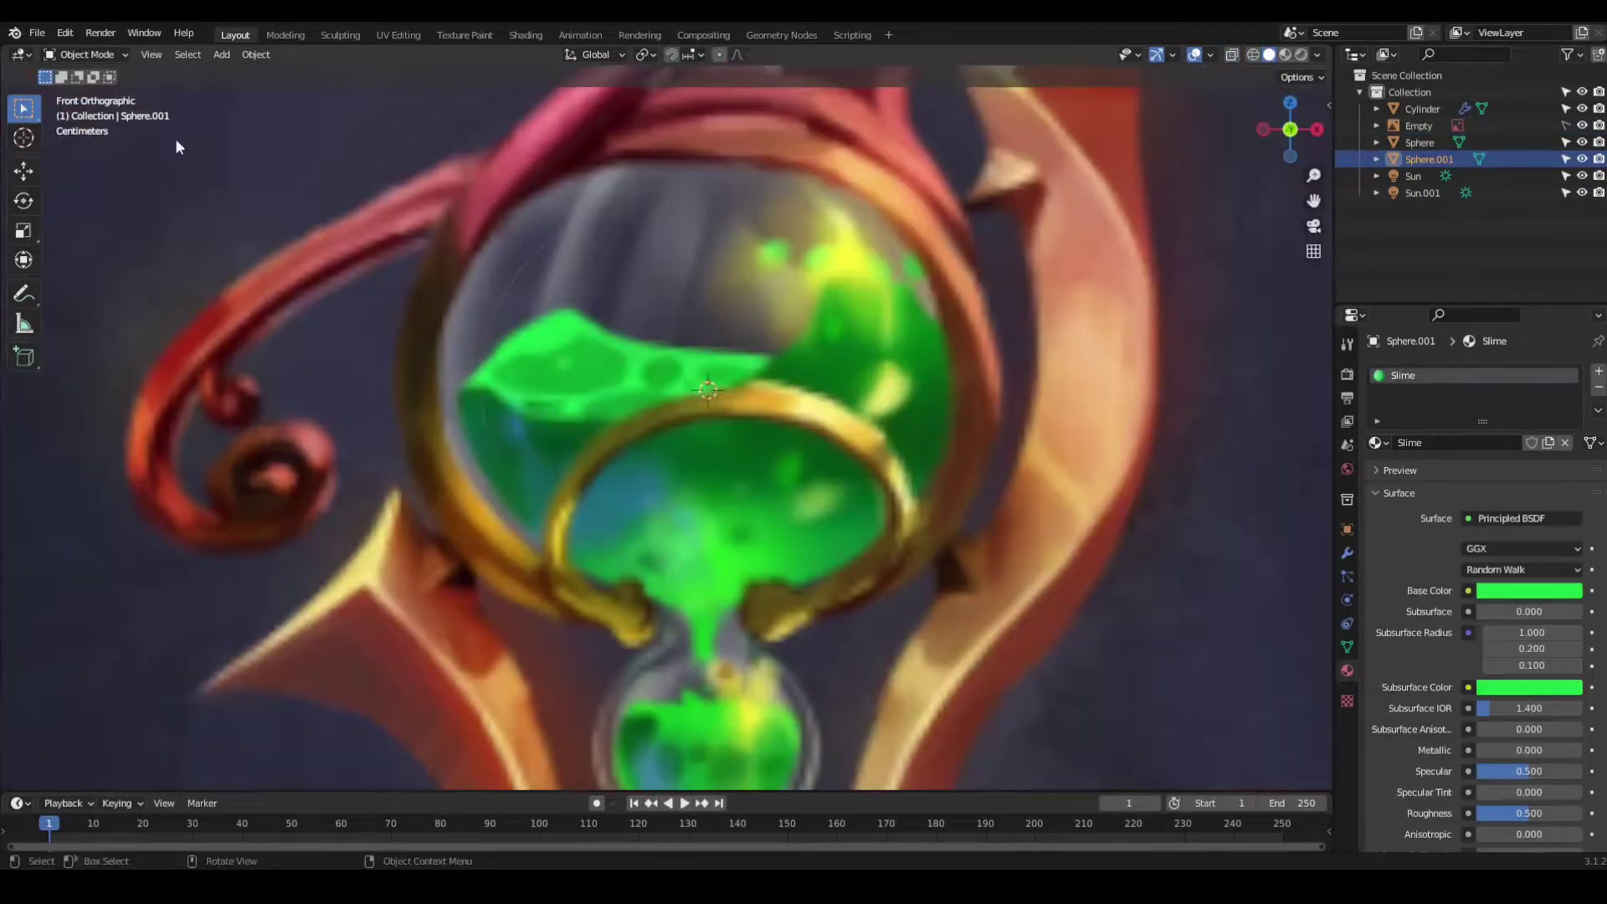
click(1347, 647)
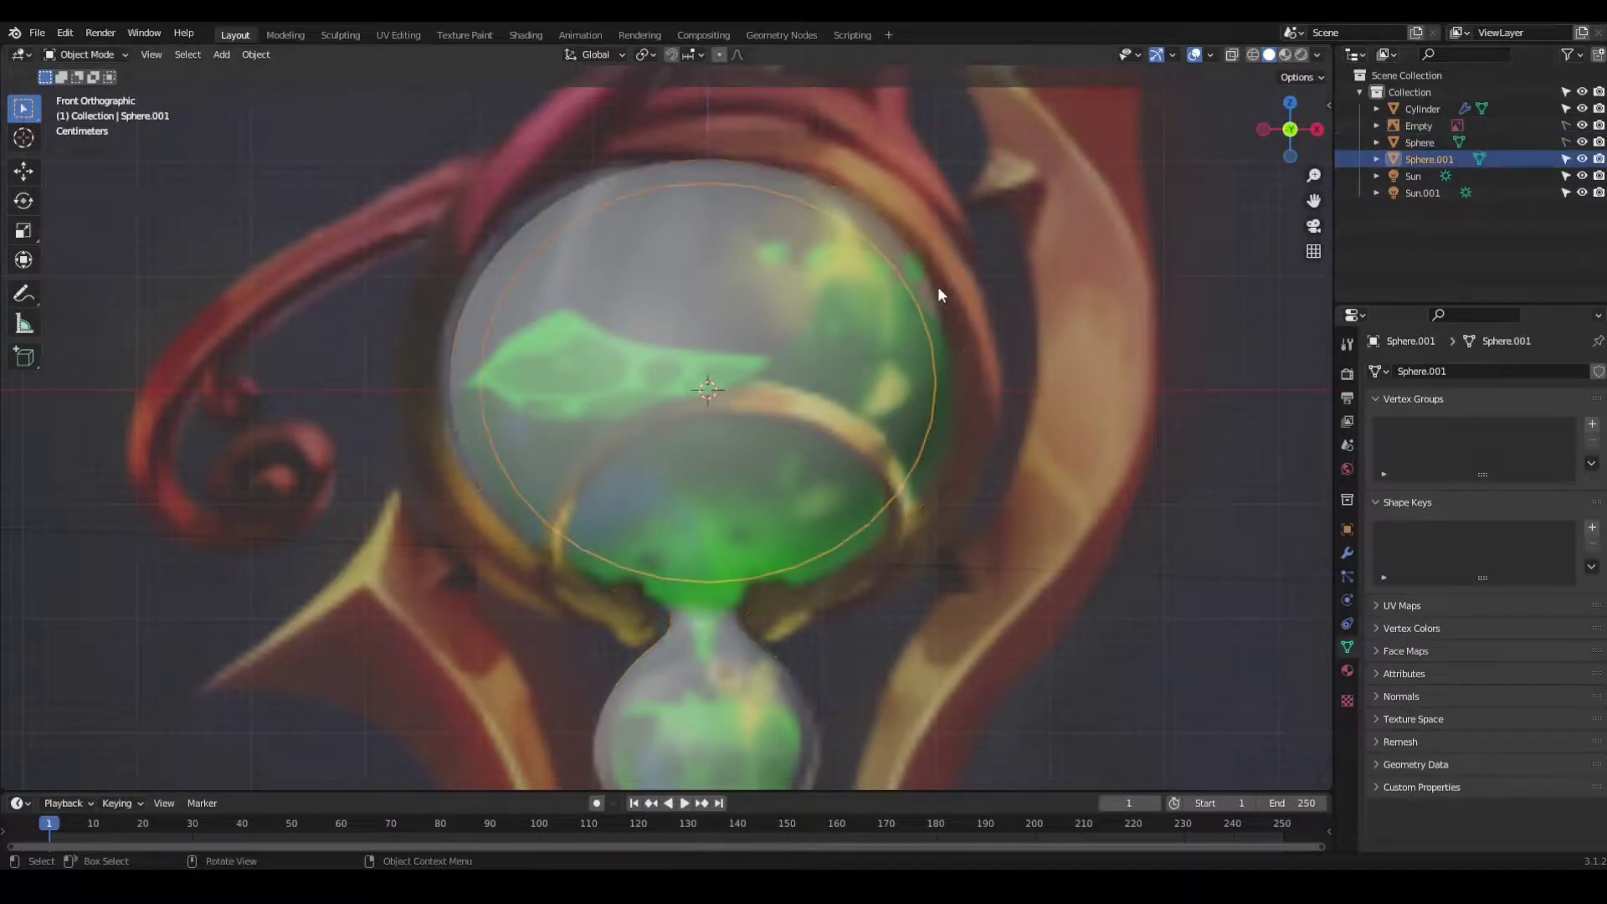
key(h)
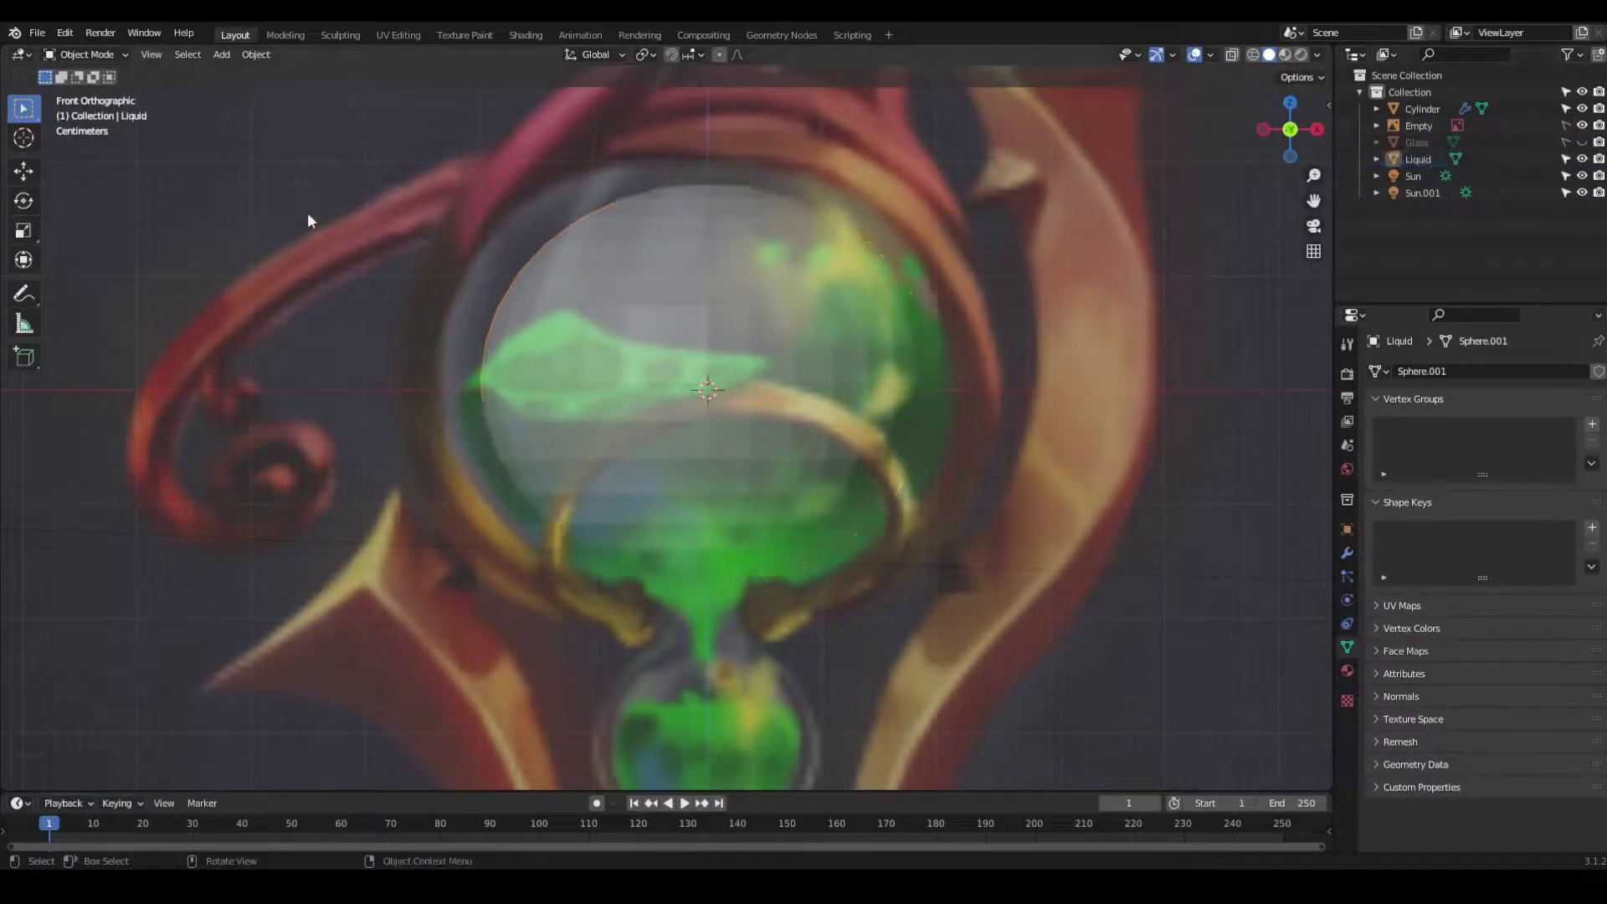
click(704, 237)
key(ctrl+Tab)
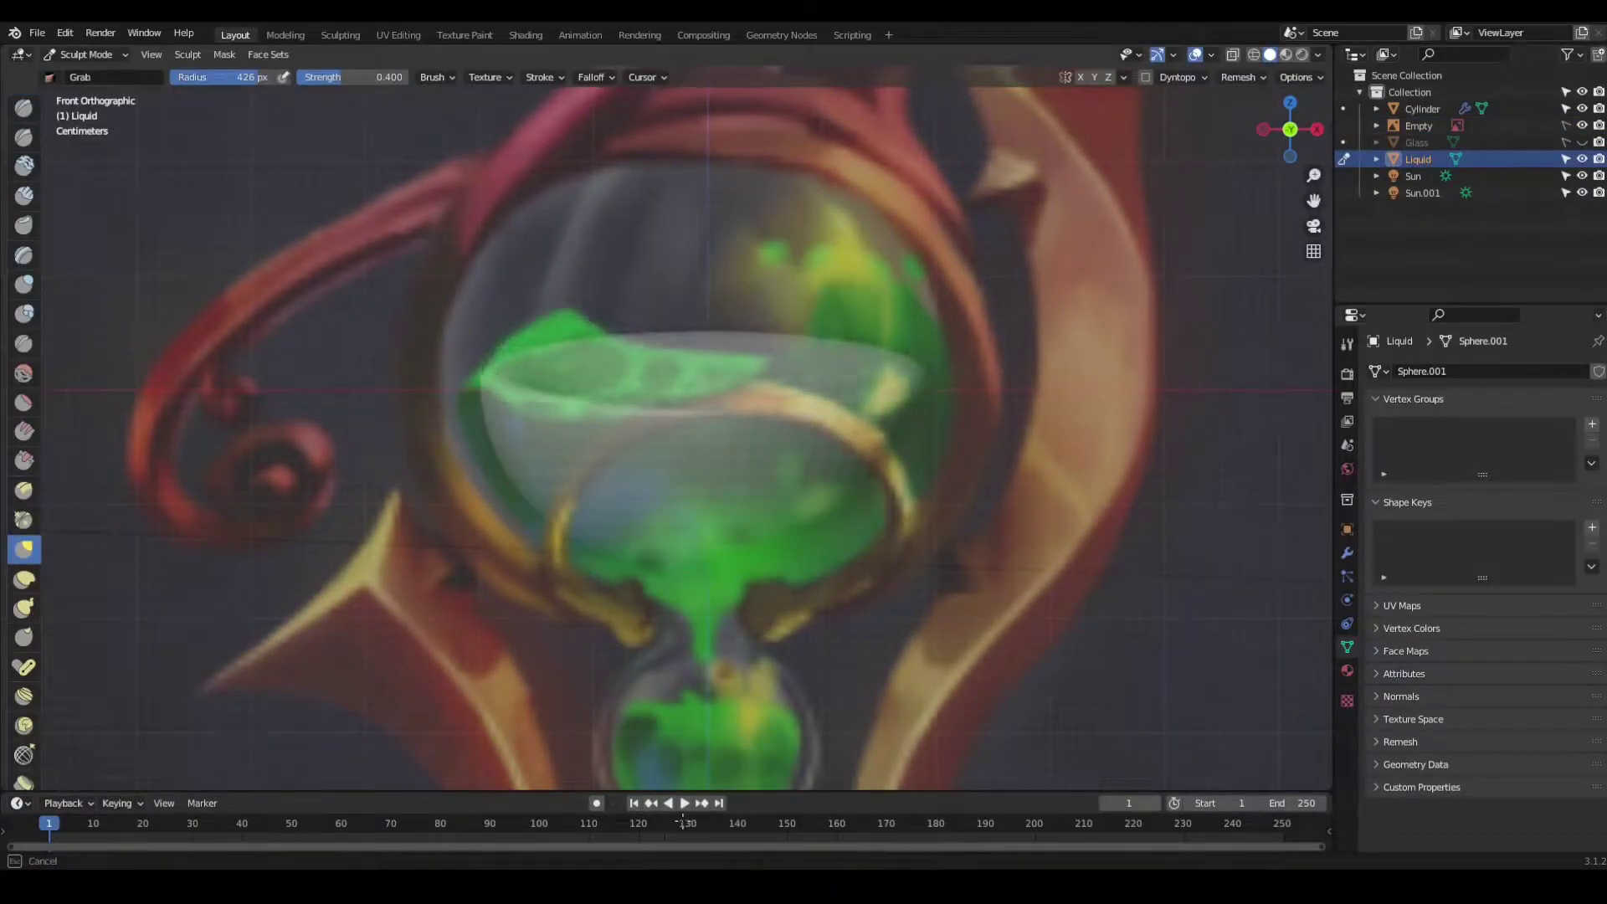
Step: Grab-sculpt the Liquid's top into an upward lobe, then nudge it down and left
scroll(707, 220, up, 1)
scroll(507, 210, up, 2)
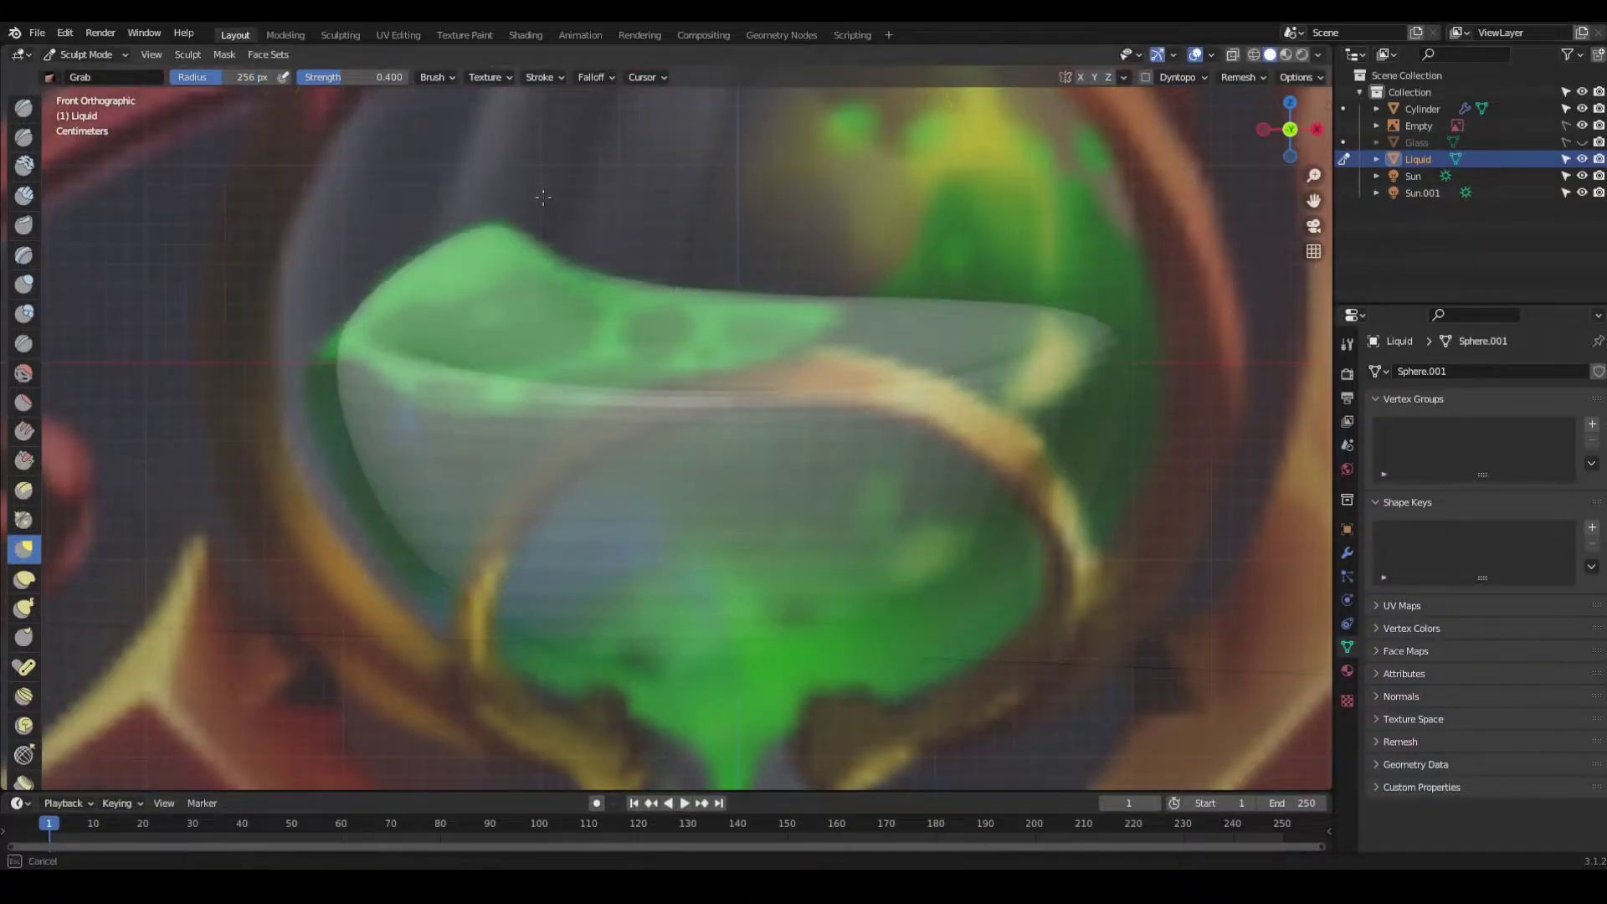
scroll(939, 369, down, 2)
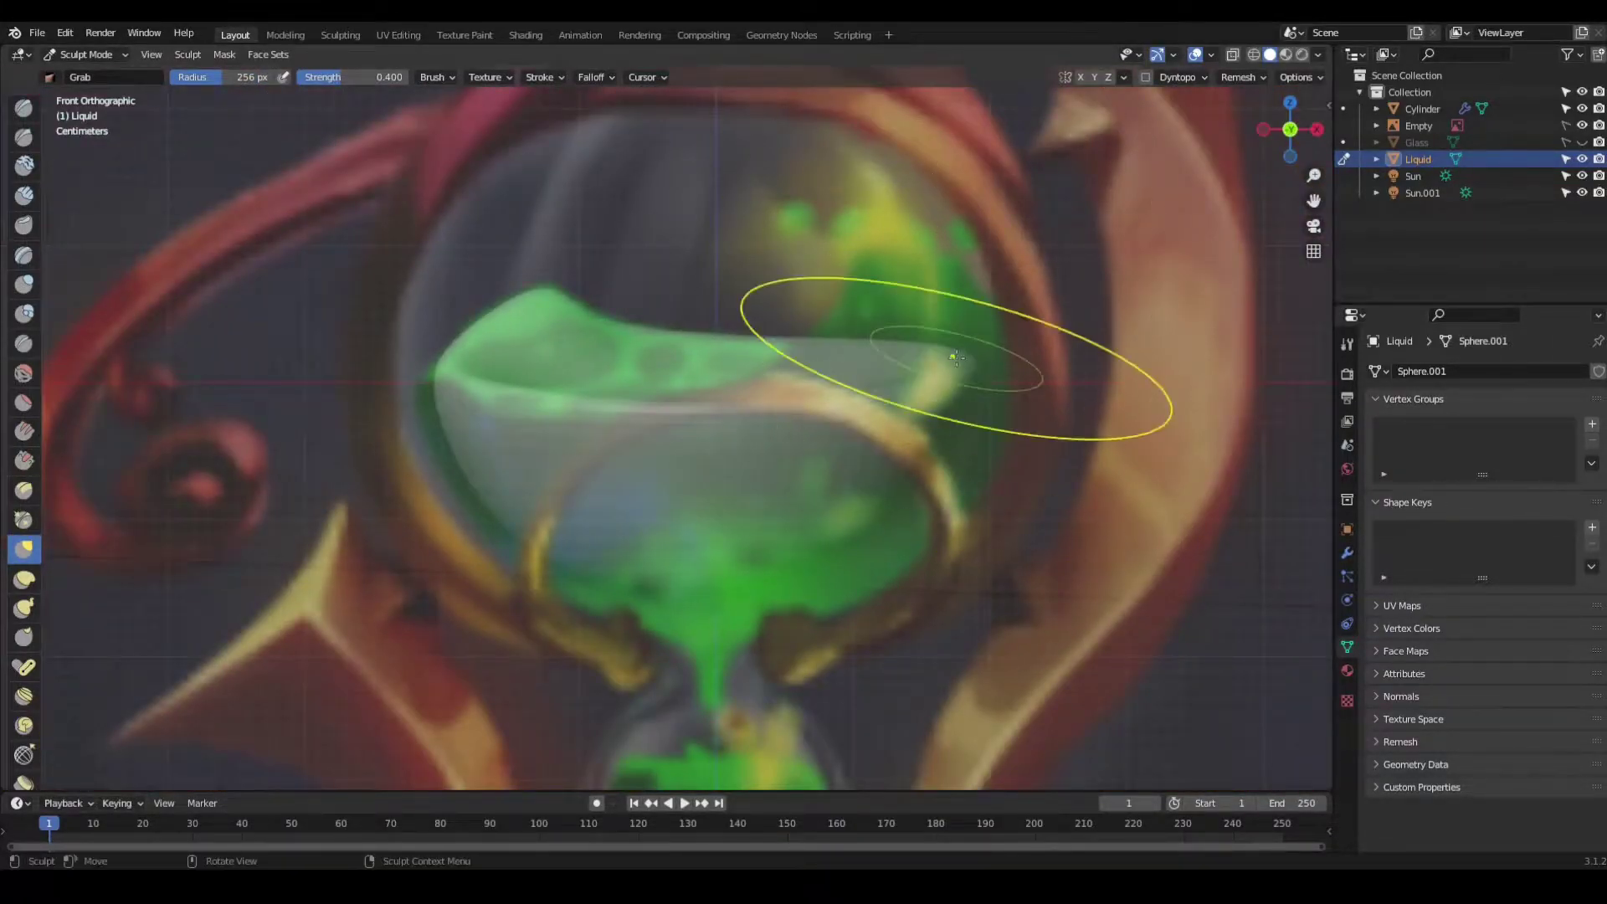
drag(957, 357, 909, 111)
drag(892, 280, 882, 307)
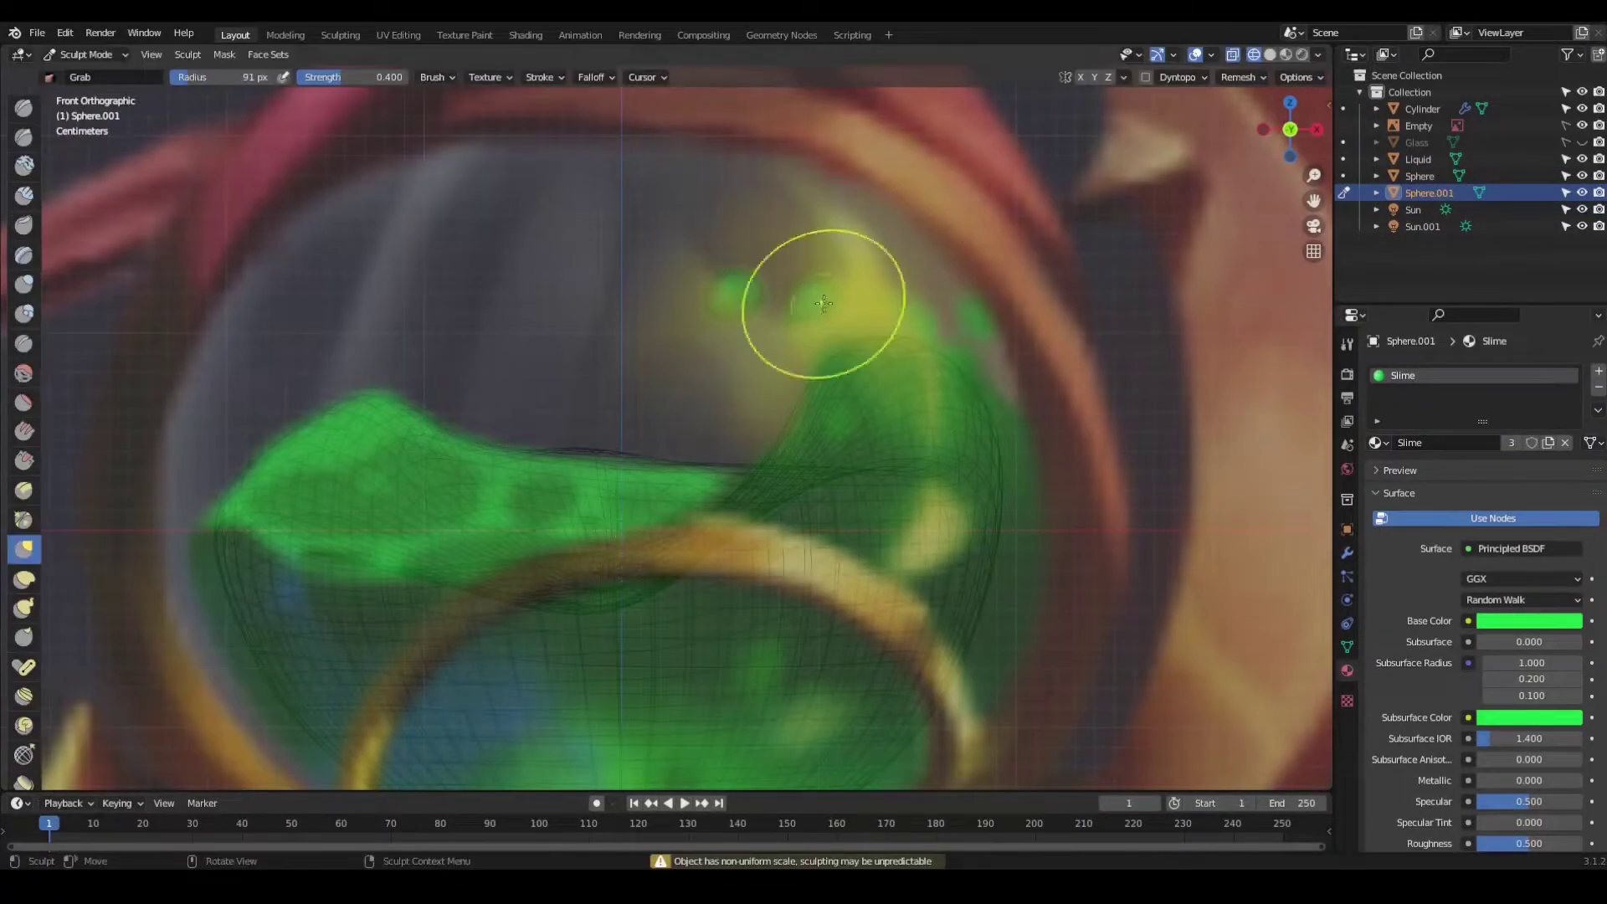
Step: Expand the Viewport Display settings while setting the Glass roughness to 0.3
scroll(824, 303, up, 5)
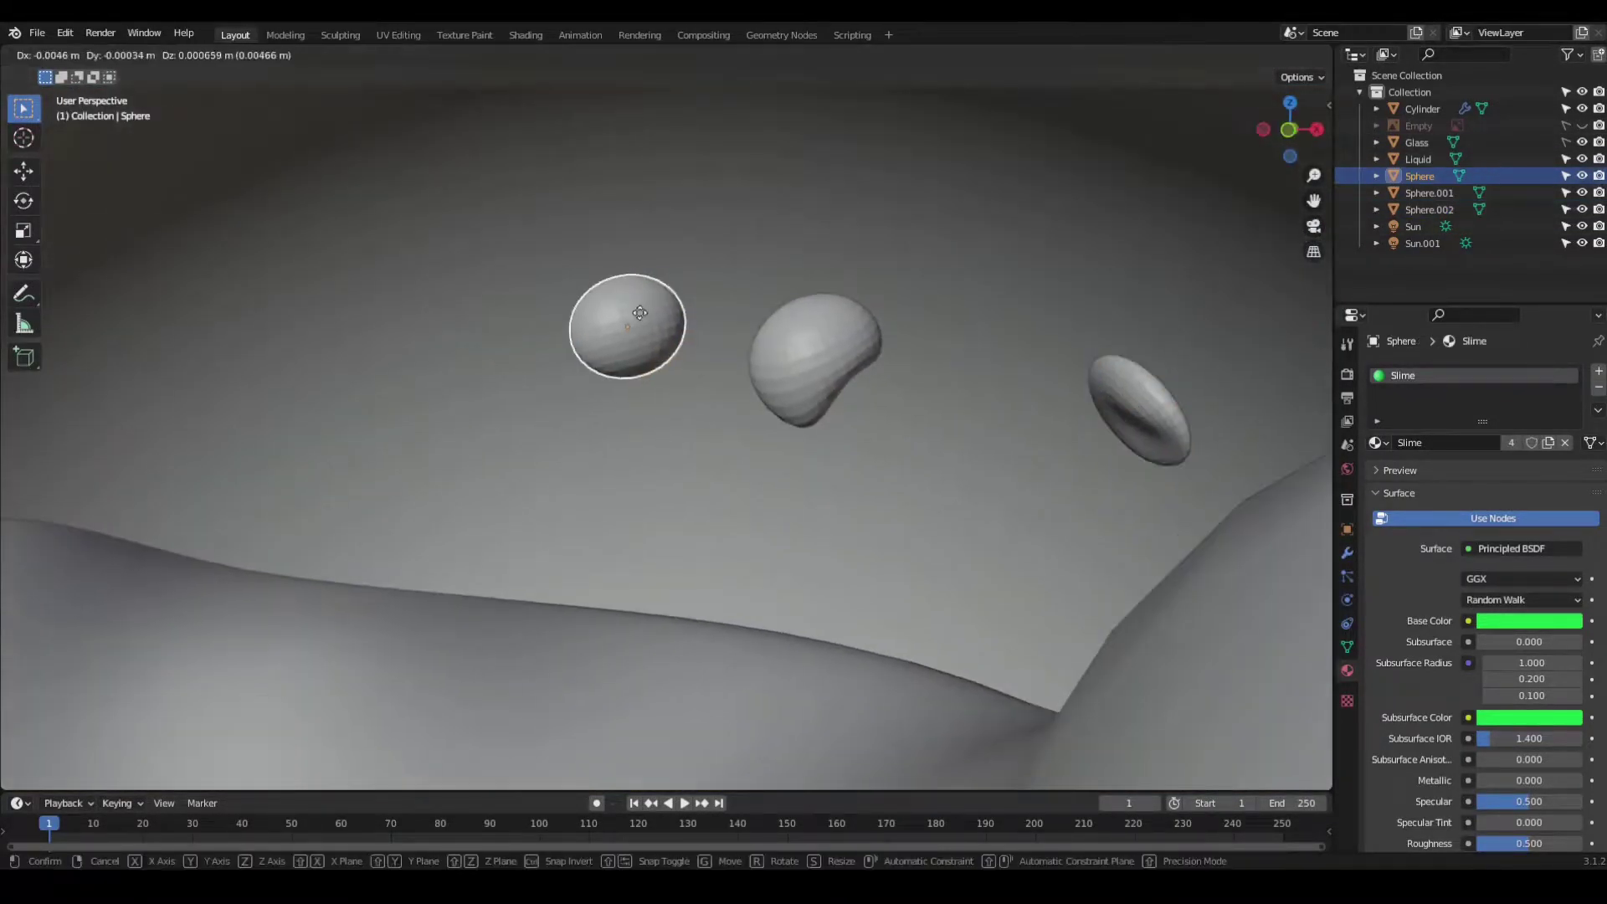
click(1502, 496)
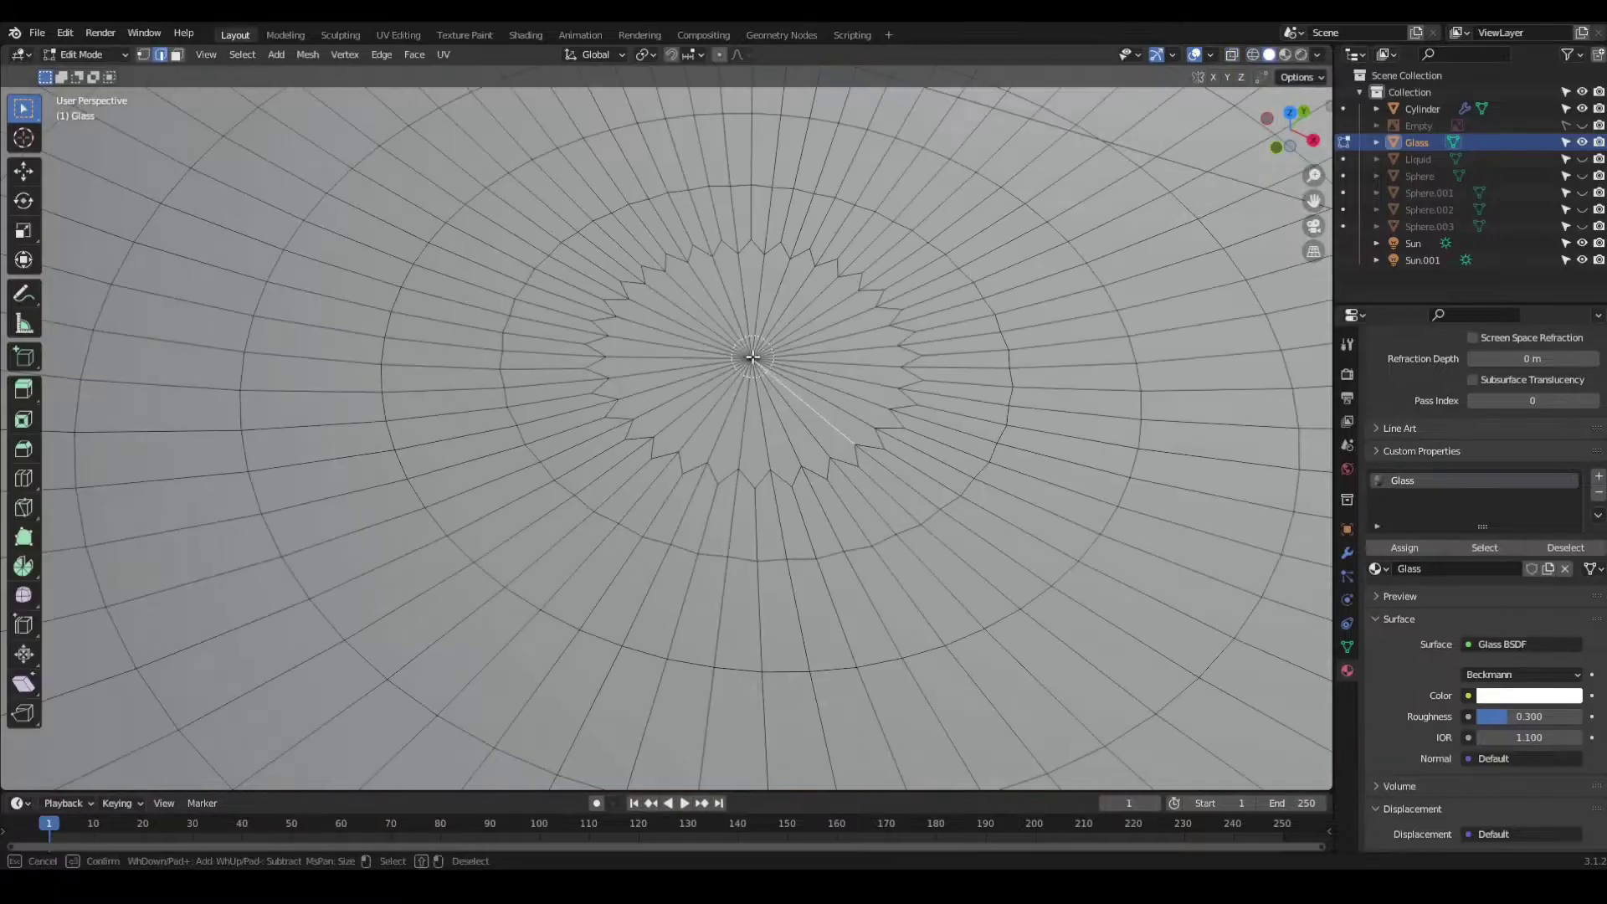
Step: Pull the Liquid's neck into a longer drip toward the lower bulb, checking front and right views
middle_drag(749, 358, 687, 415)
key(alt+a)
key(c)
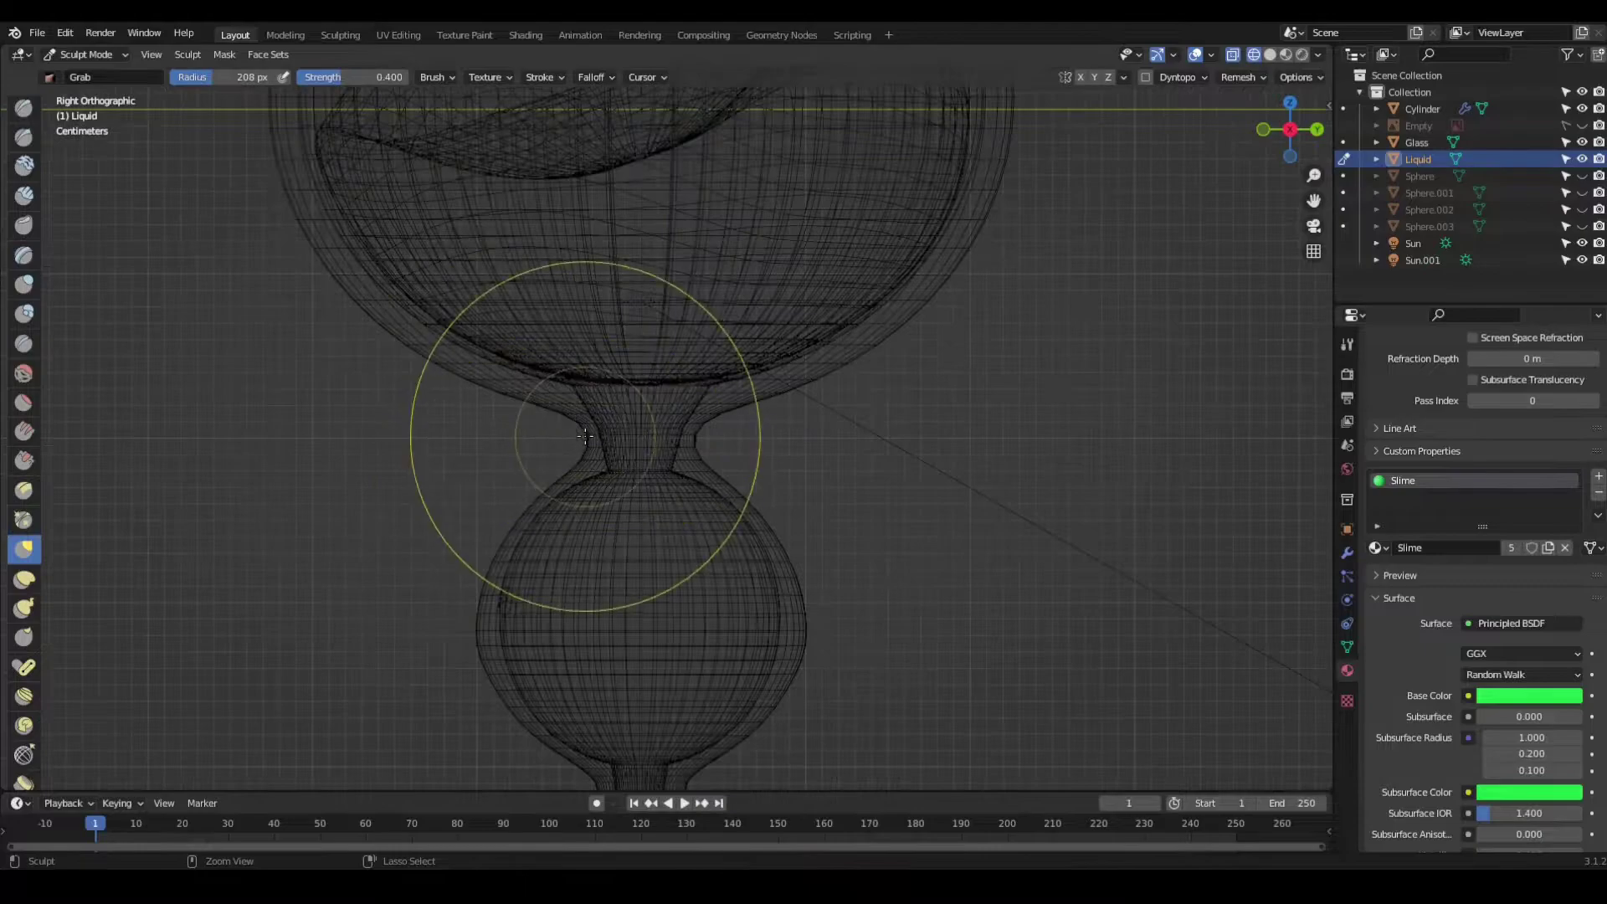
alt+middle_drag(700, 352, 634, 388)
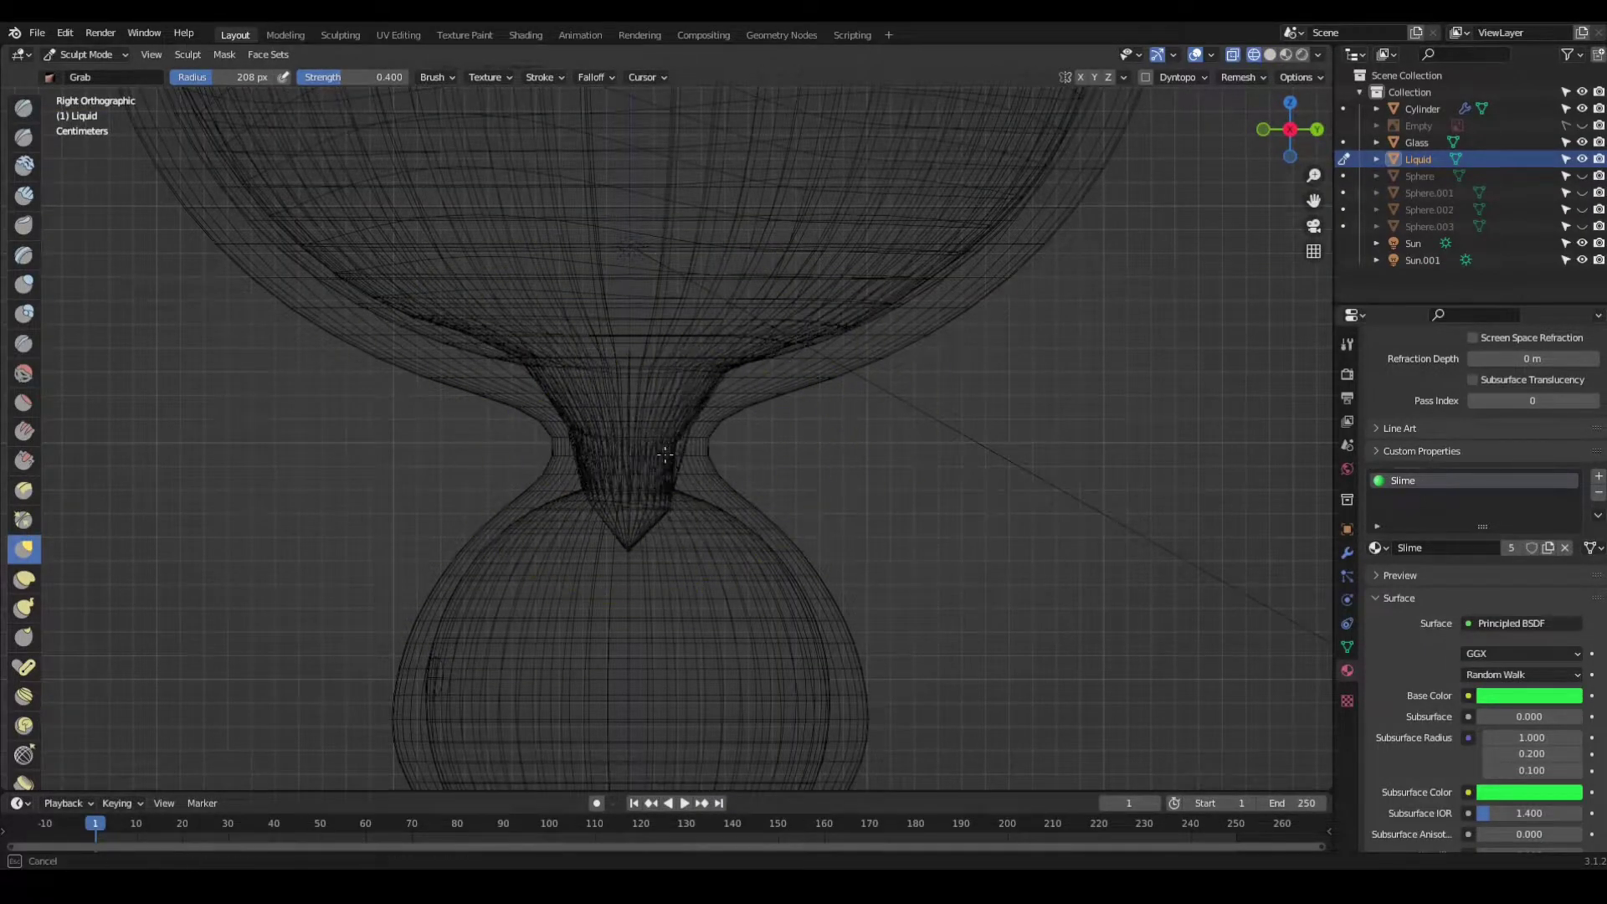
alt+middle_drag(666, 455, 718, 501)
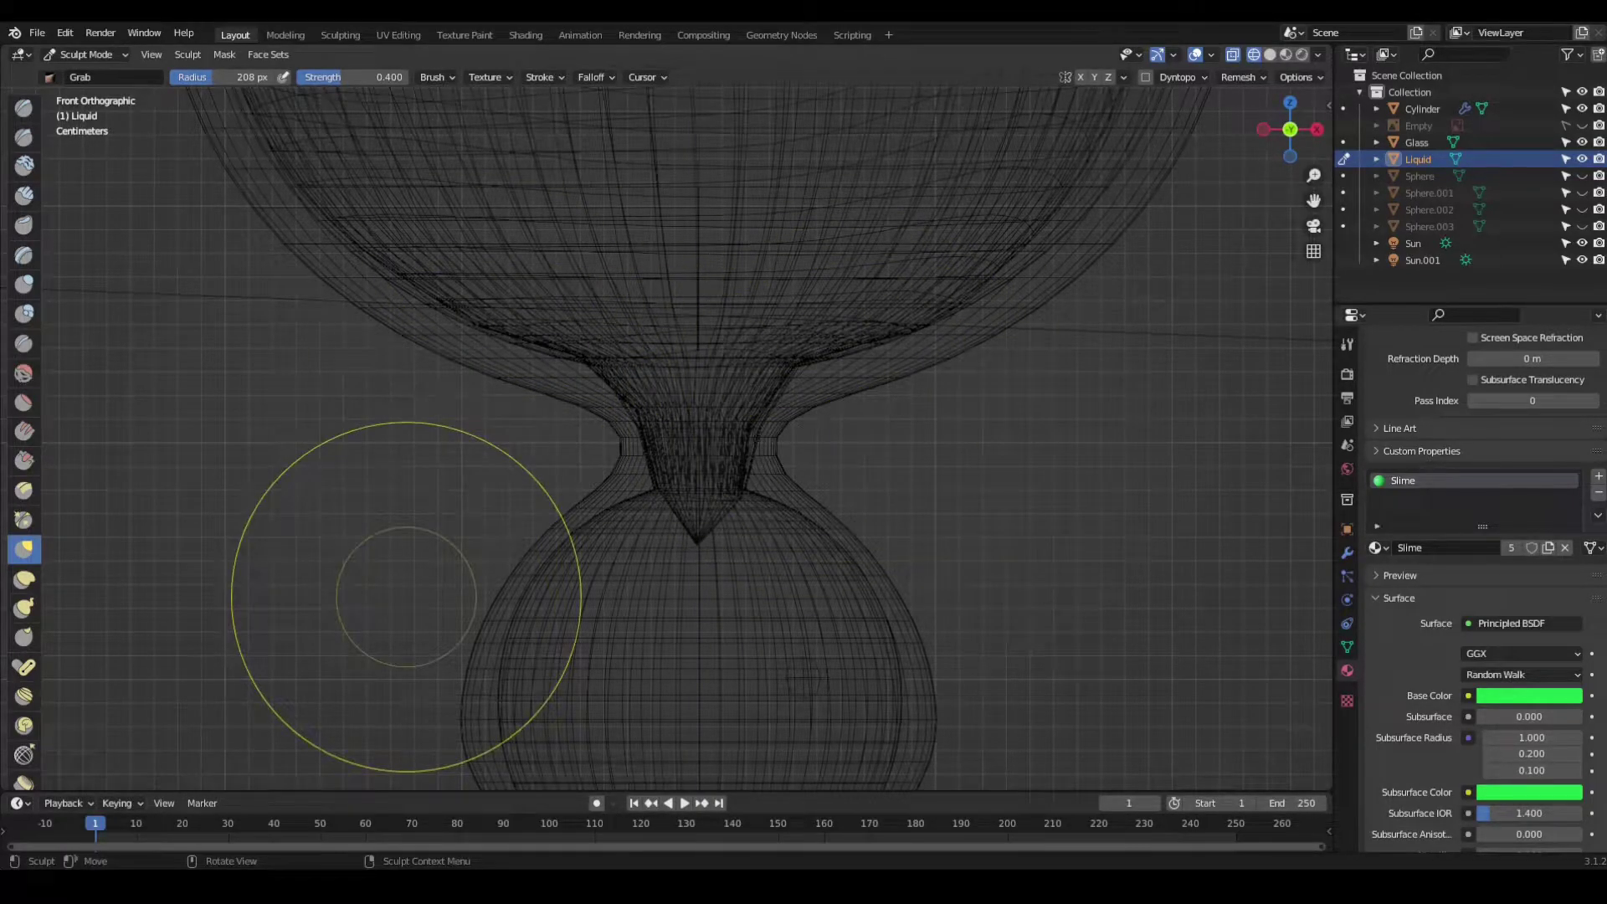
drag(697, 537, 698, 573)
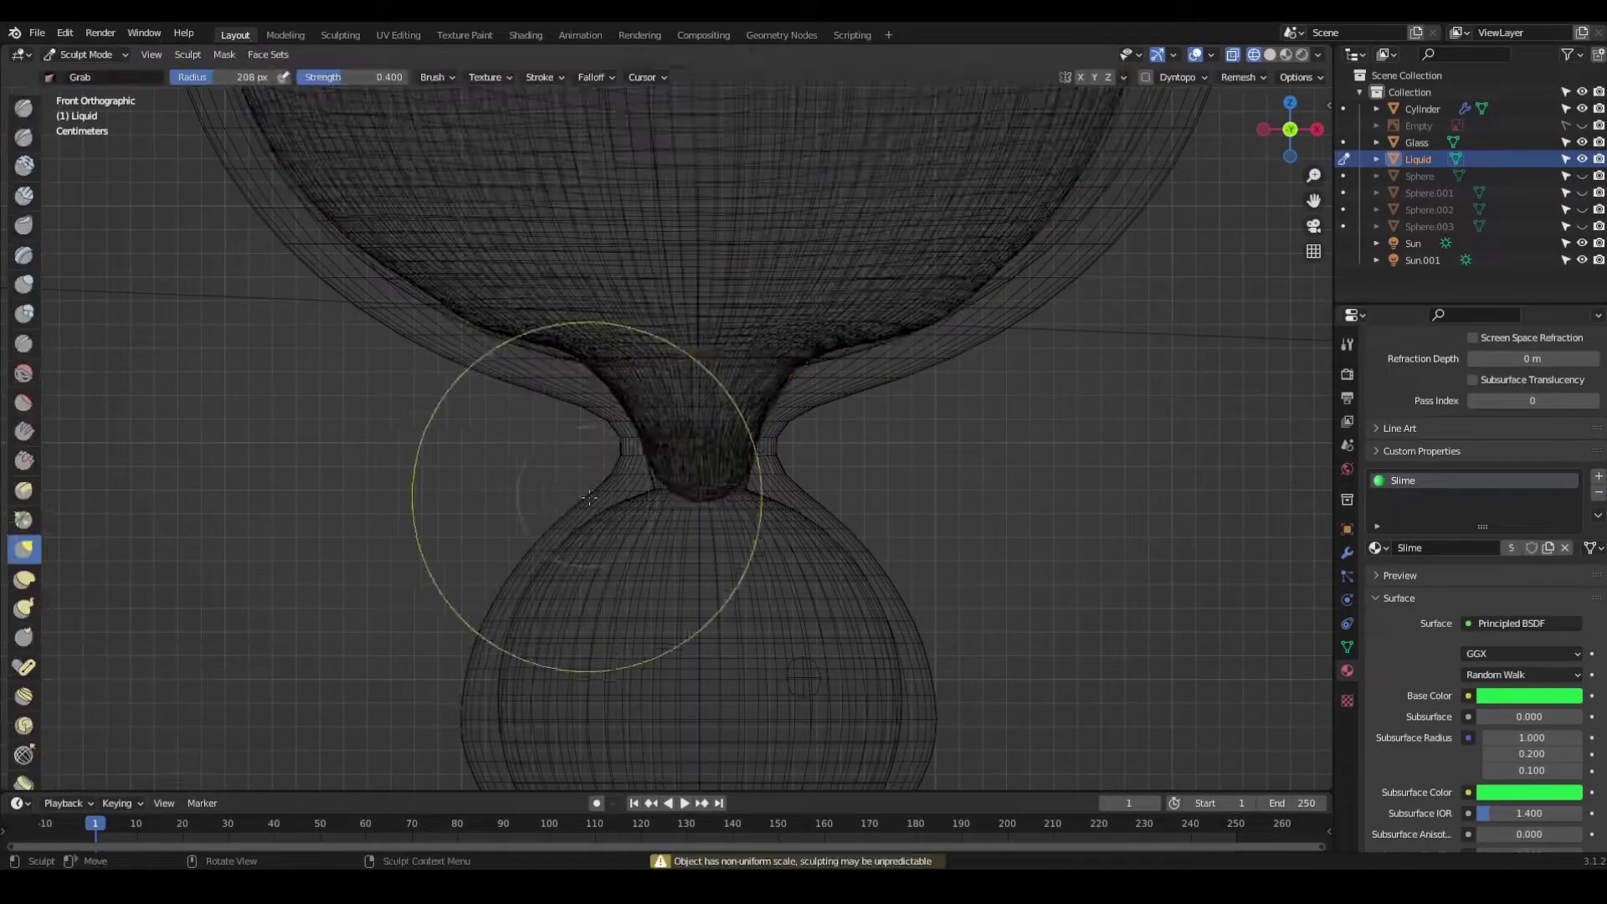
scroll(672, 448, up, 4)
alt+middle_drag(699, 559, 521, 440)
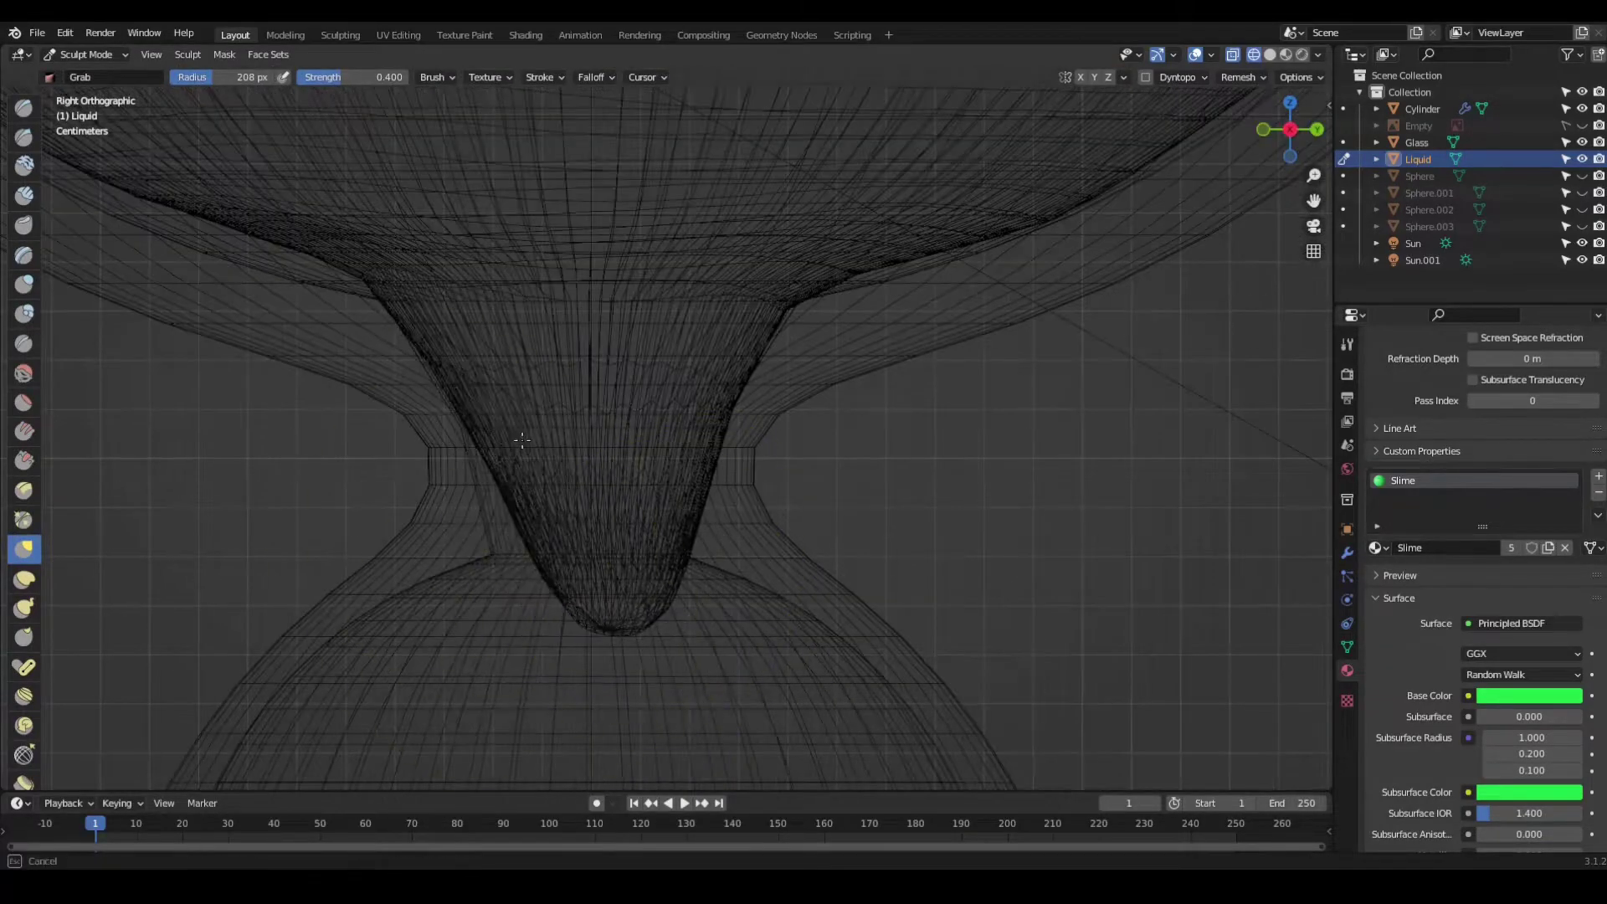
alt+middle_drag(323, 269, 865, 309)
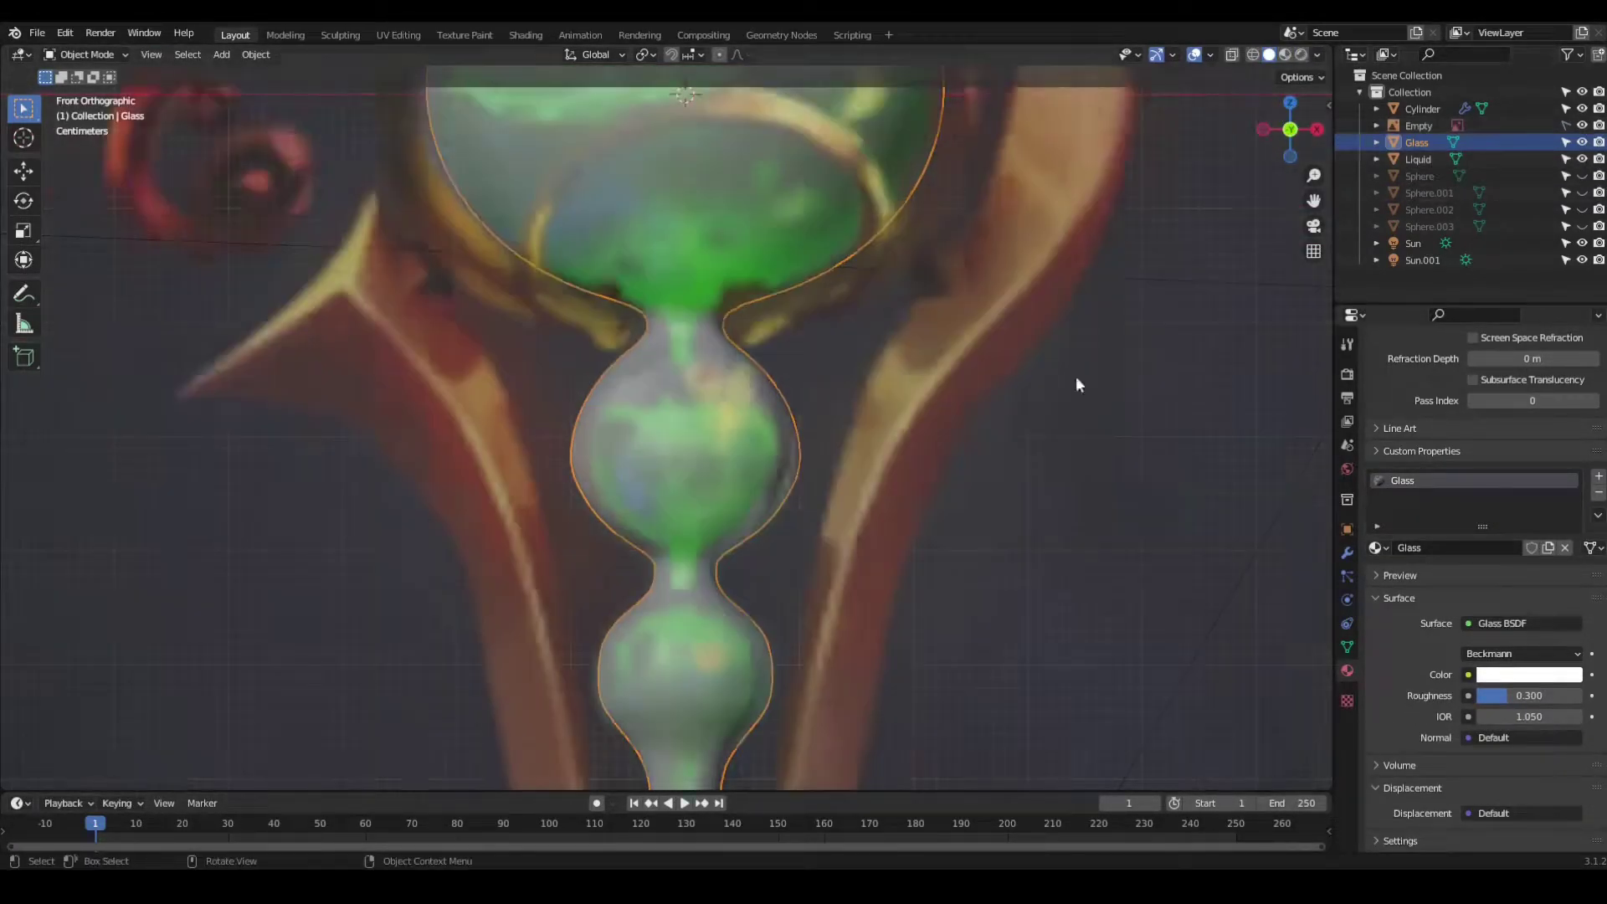
Step: Add a UV sphere inside the middle bulb and stretch it slightly taller along Z
key(shift+a)
click(825, 308)
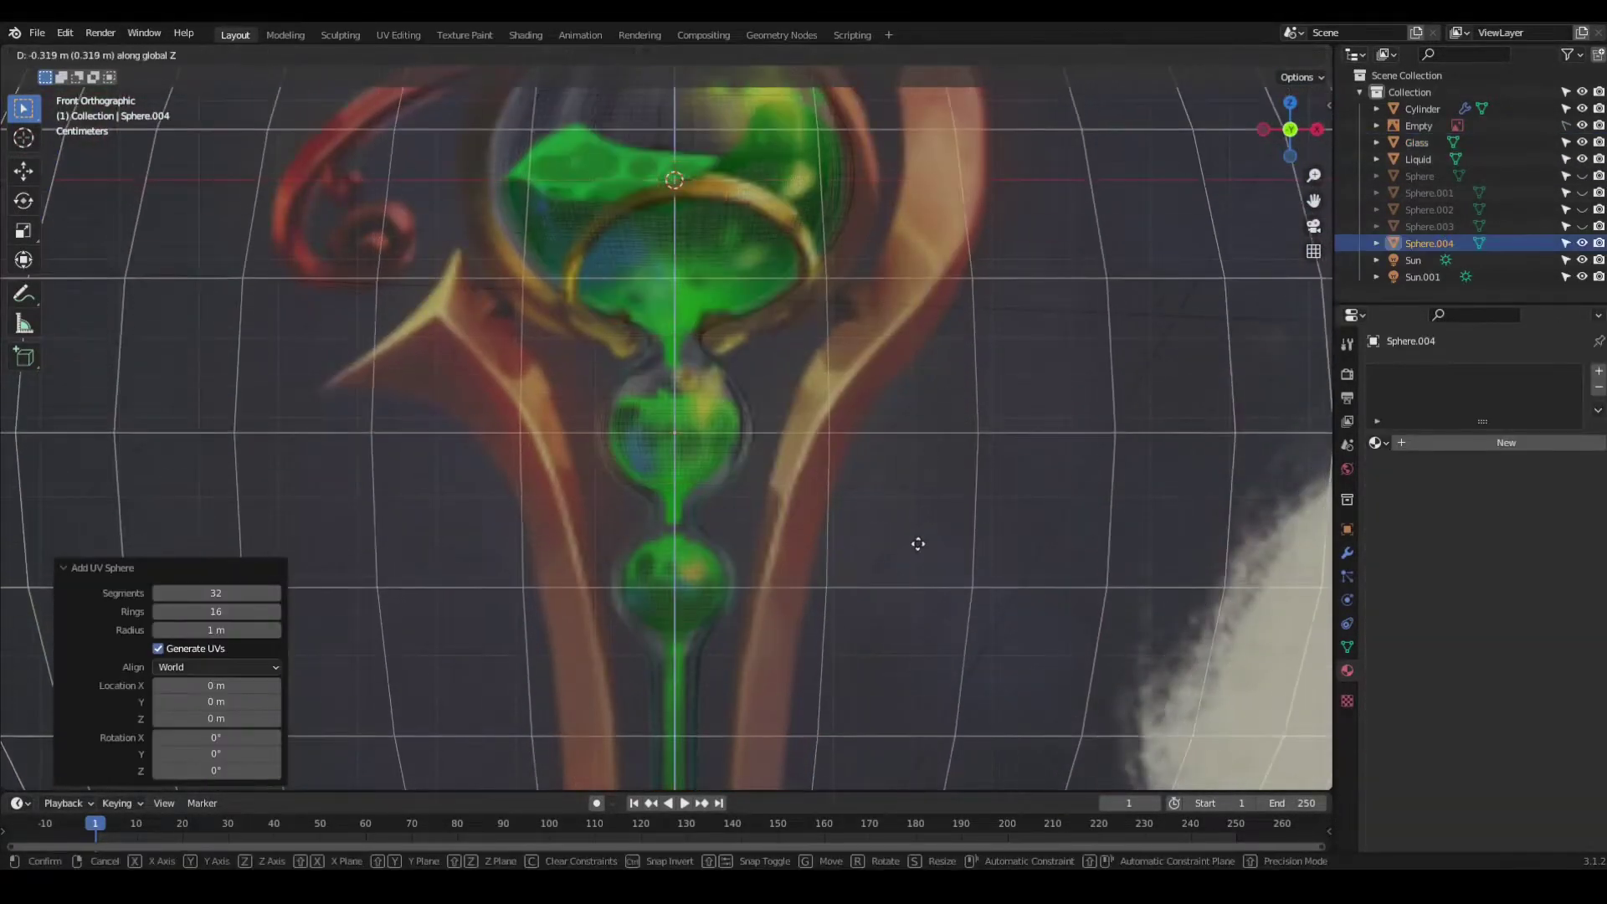
key(s)
key(z)
scroll(927, 363, up, 4)
scroll(957, 385, up, 4)
Step: Enter Sculpt Mode on the new sphere and view the middle bulb in wireframe
click(84, 54)
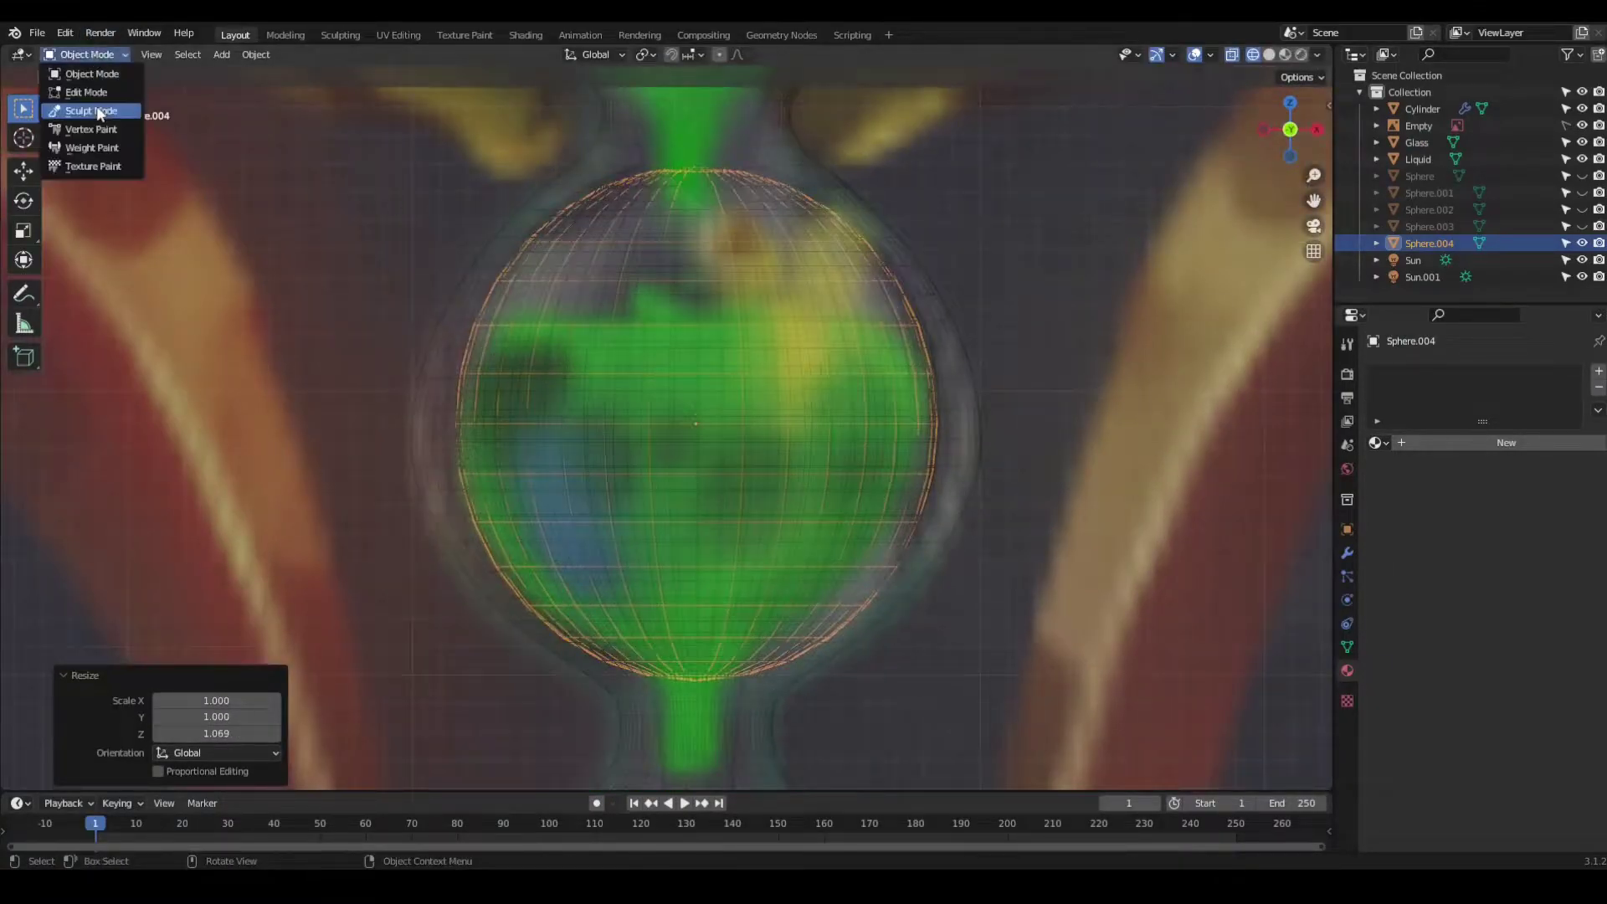
click(80, 97)
scroll(579, 375, down, 3)
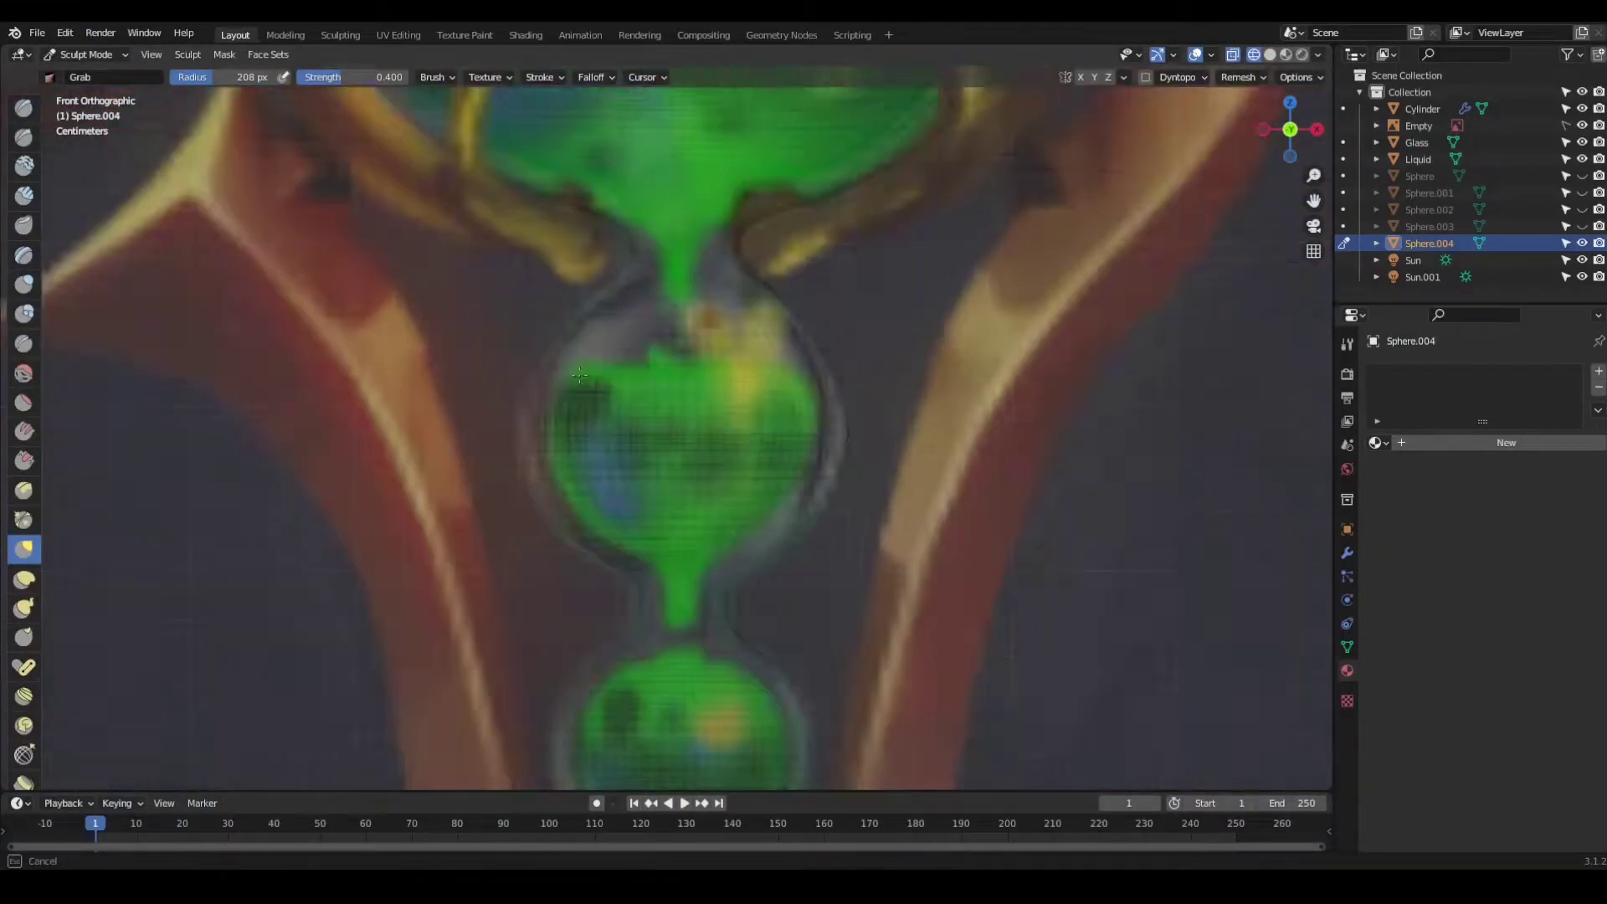
key(shift+z)
middle_drag(579, 374, 745, 377)
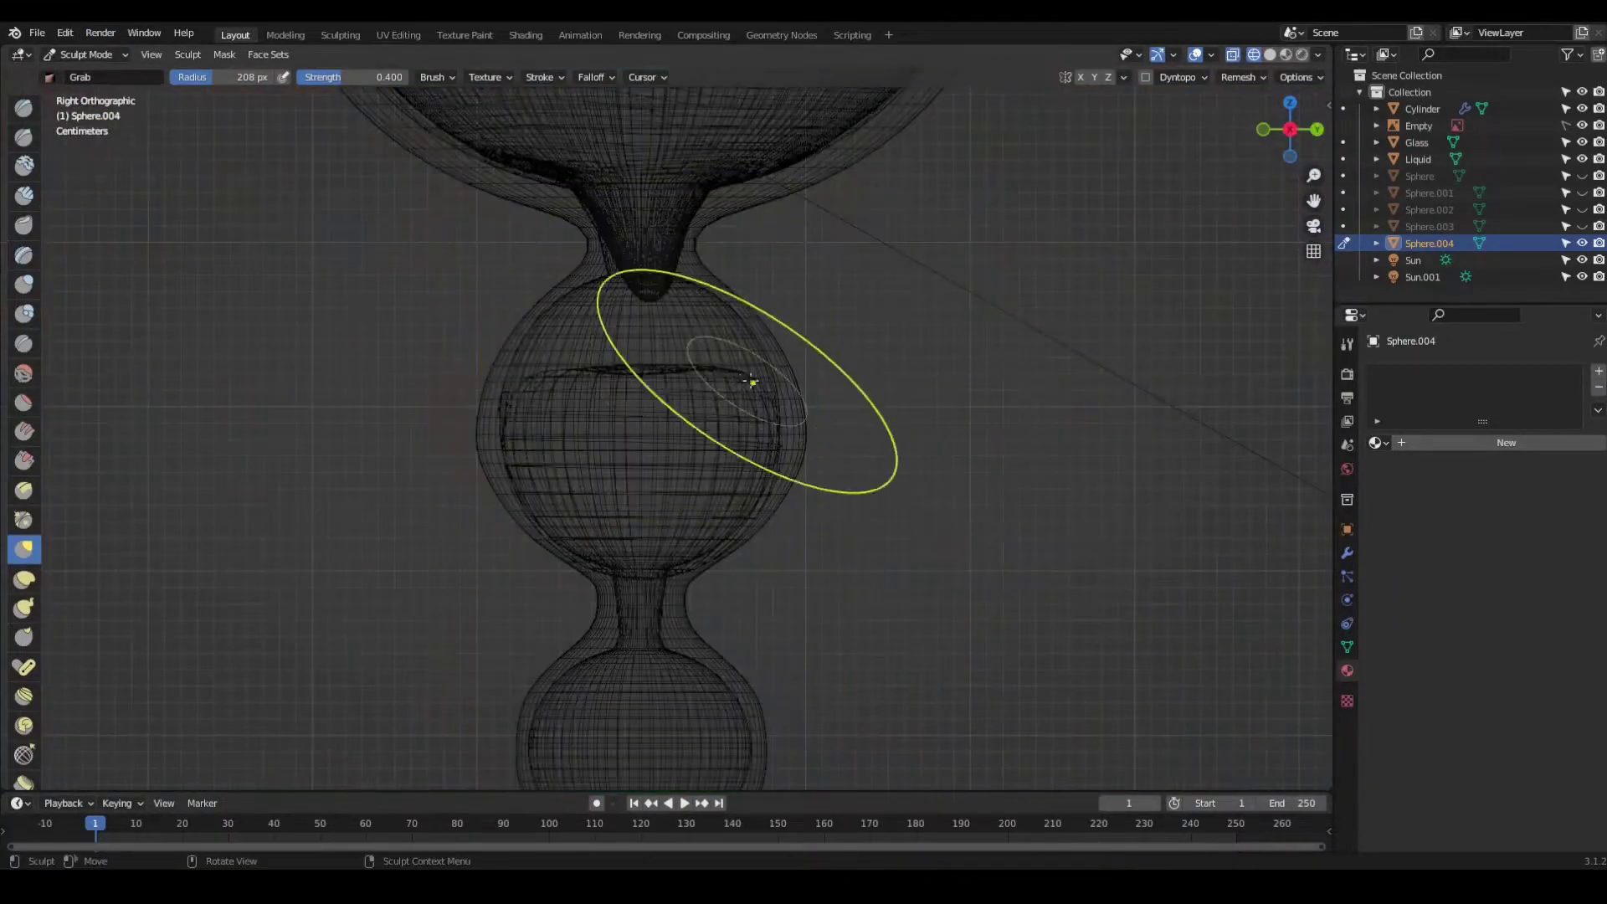
scroll(586, 215, up, 3)
scroll(636, 377, down, 3)
alt+middle_drag(636, 377, 649, 384)
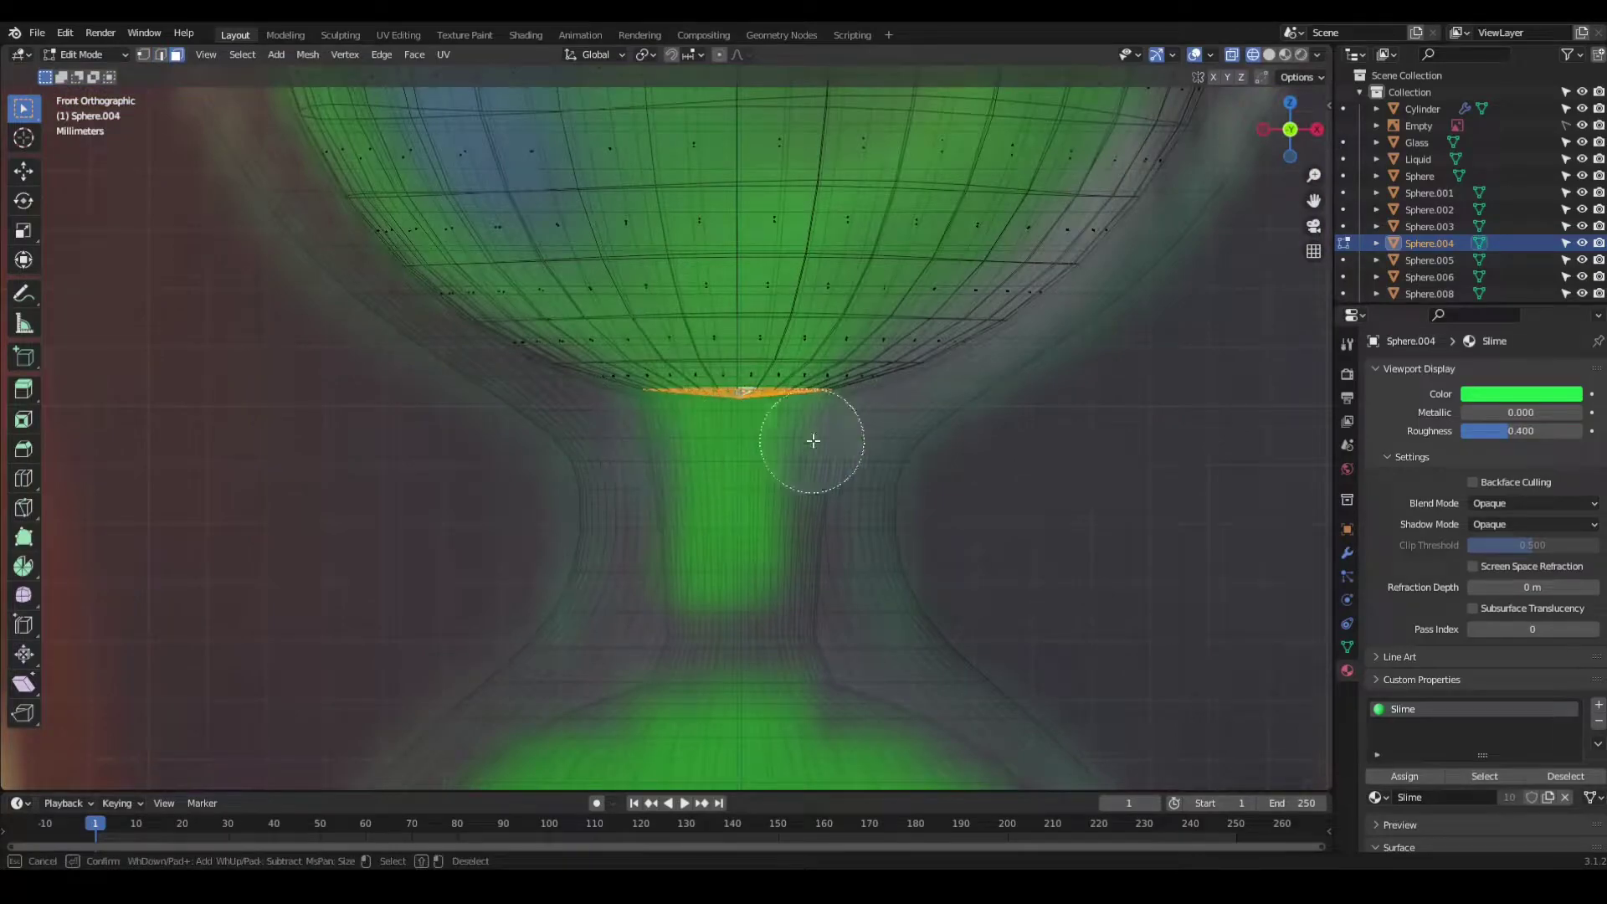
Step: Extrude the slime blob's bottom edge loop downward
key(Escape)
key(e)
click(865, 614)
scroll(947, 330, down, 3)
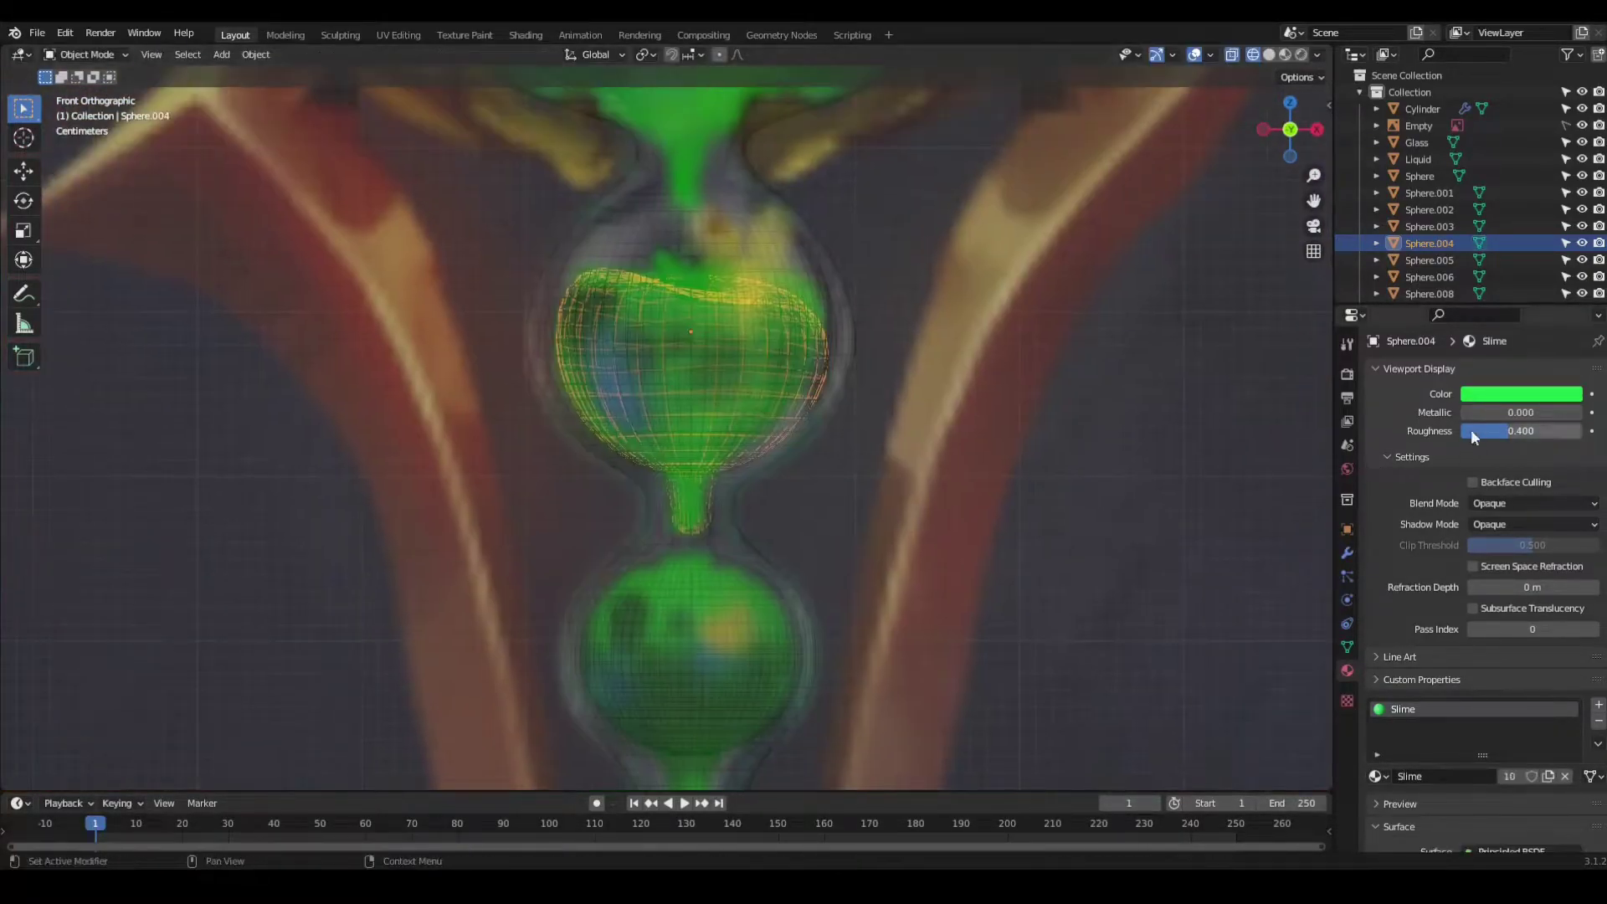
Step: Add a Subdivision modifier, grab the slime into a drooping drip, and save
click(1347, 553)
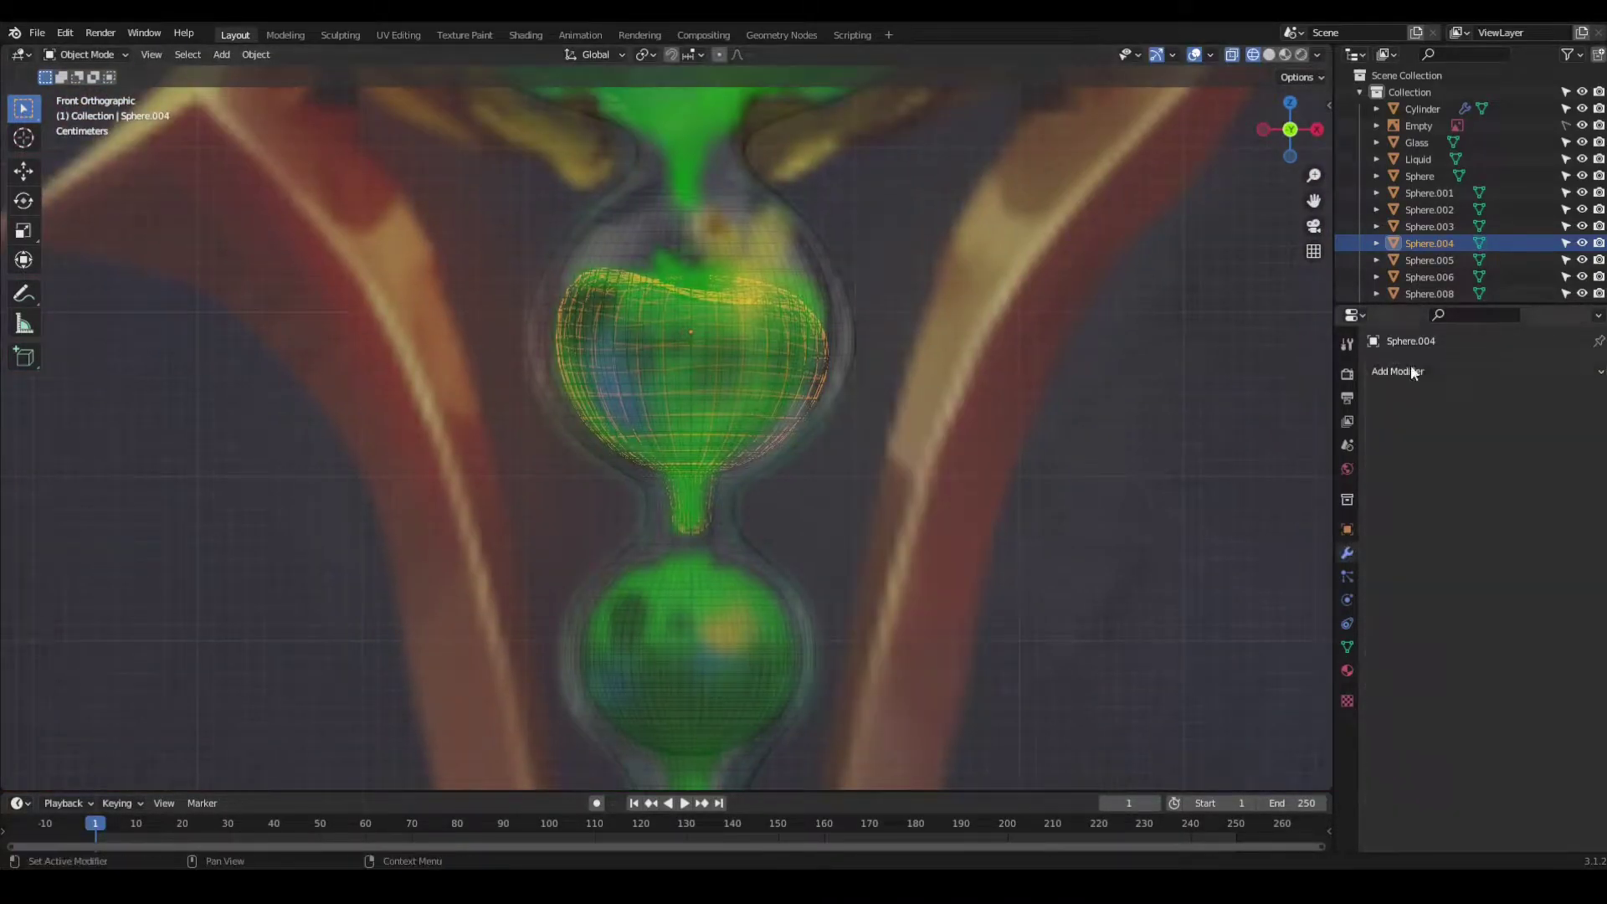
click(1406, 371)
click(1239, 656)
click(102, 110)
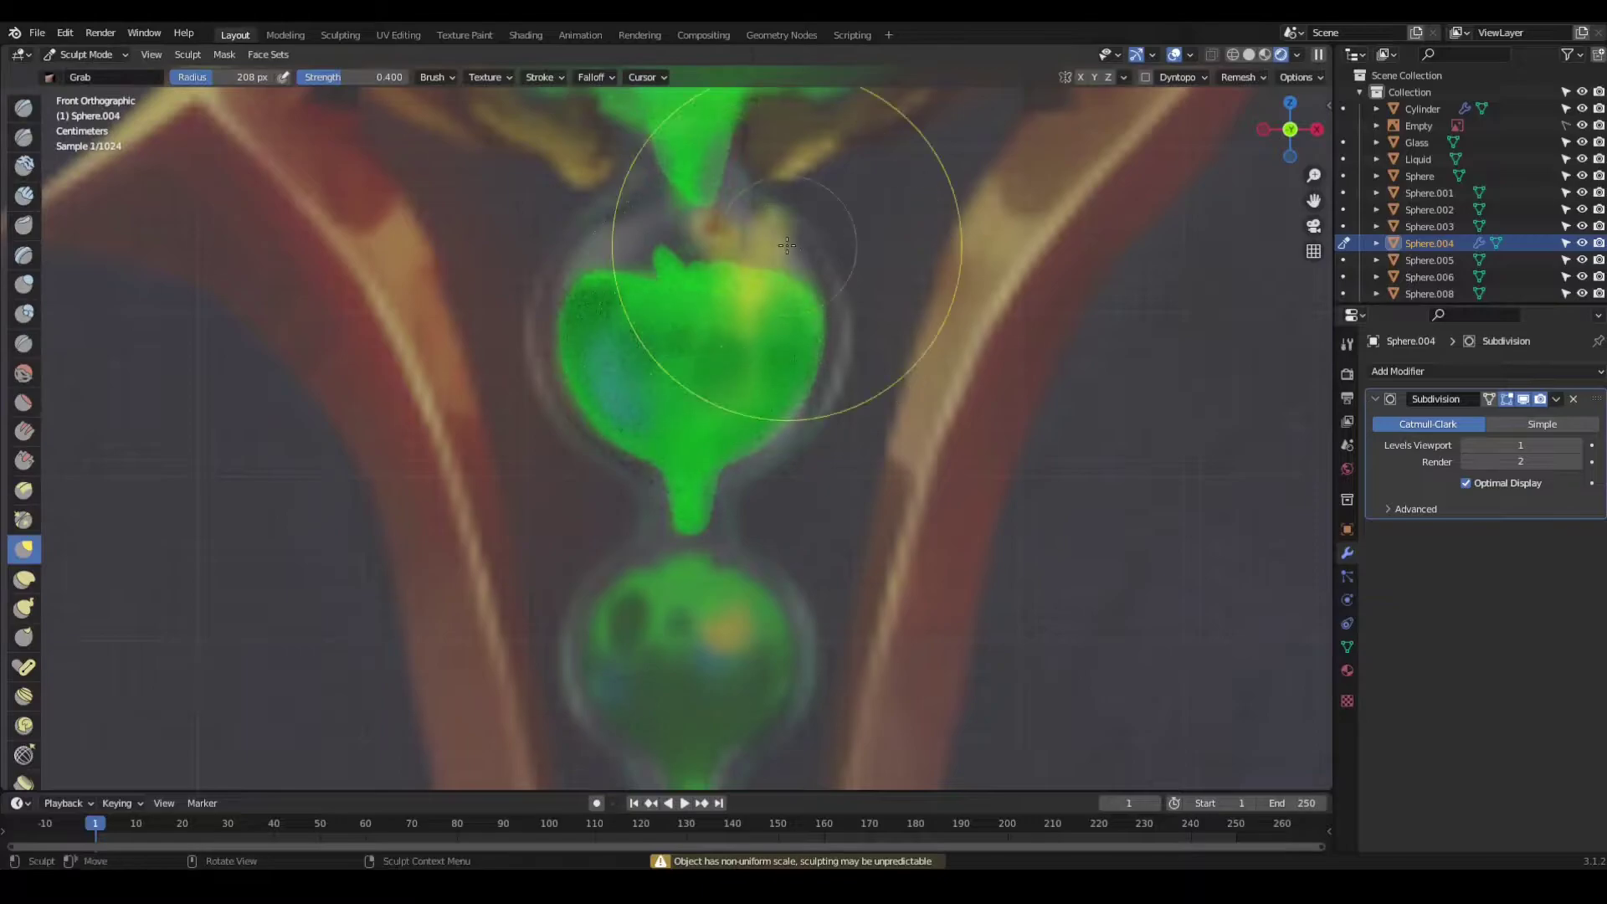
key(ctrl+s)
shift+middle_drag(896, 312, 809, 358)
Step: Add a UV sphere in the lower bulb, move it along Z, scale to 1.127, stretch vertically
key(shift+a)
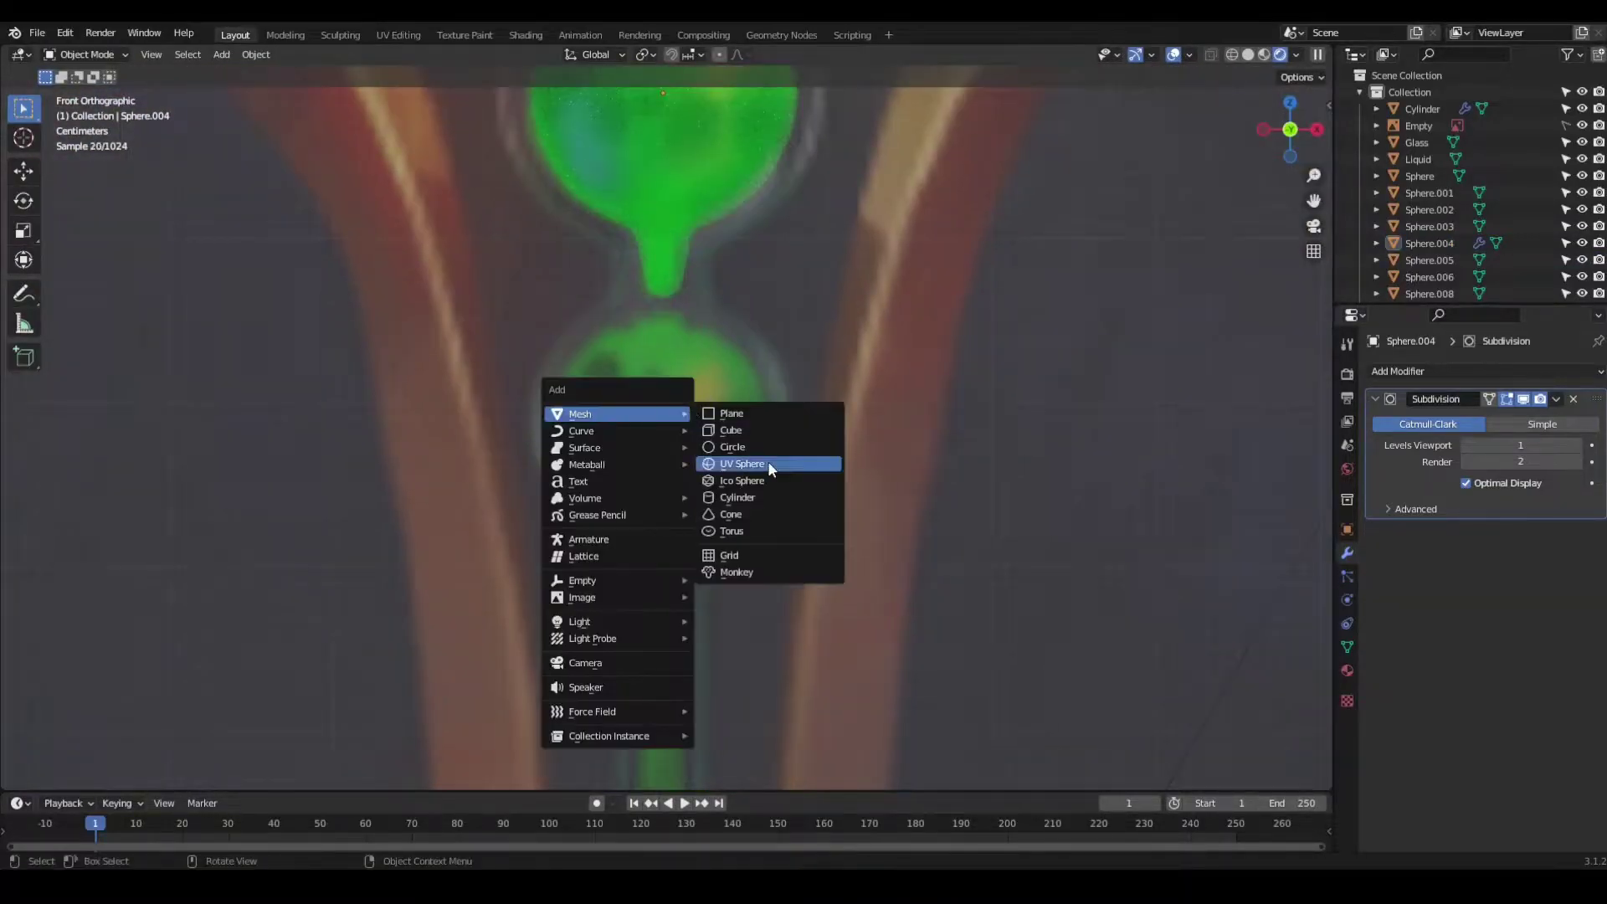
click(764, 466)
key(g)
key(z)
click(774, 434)
key(s)
key(s)
click(803, 418)
scroll(803, 419, up, 3)
key(s)
key(z)
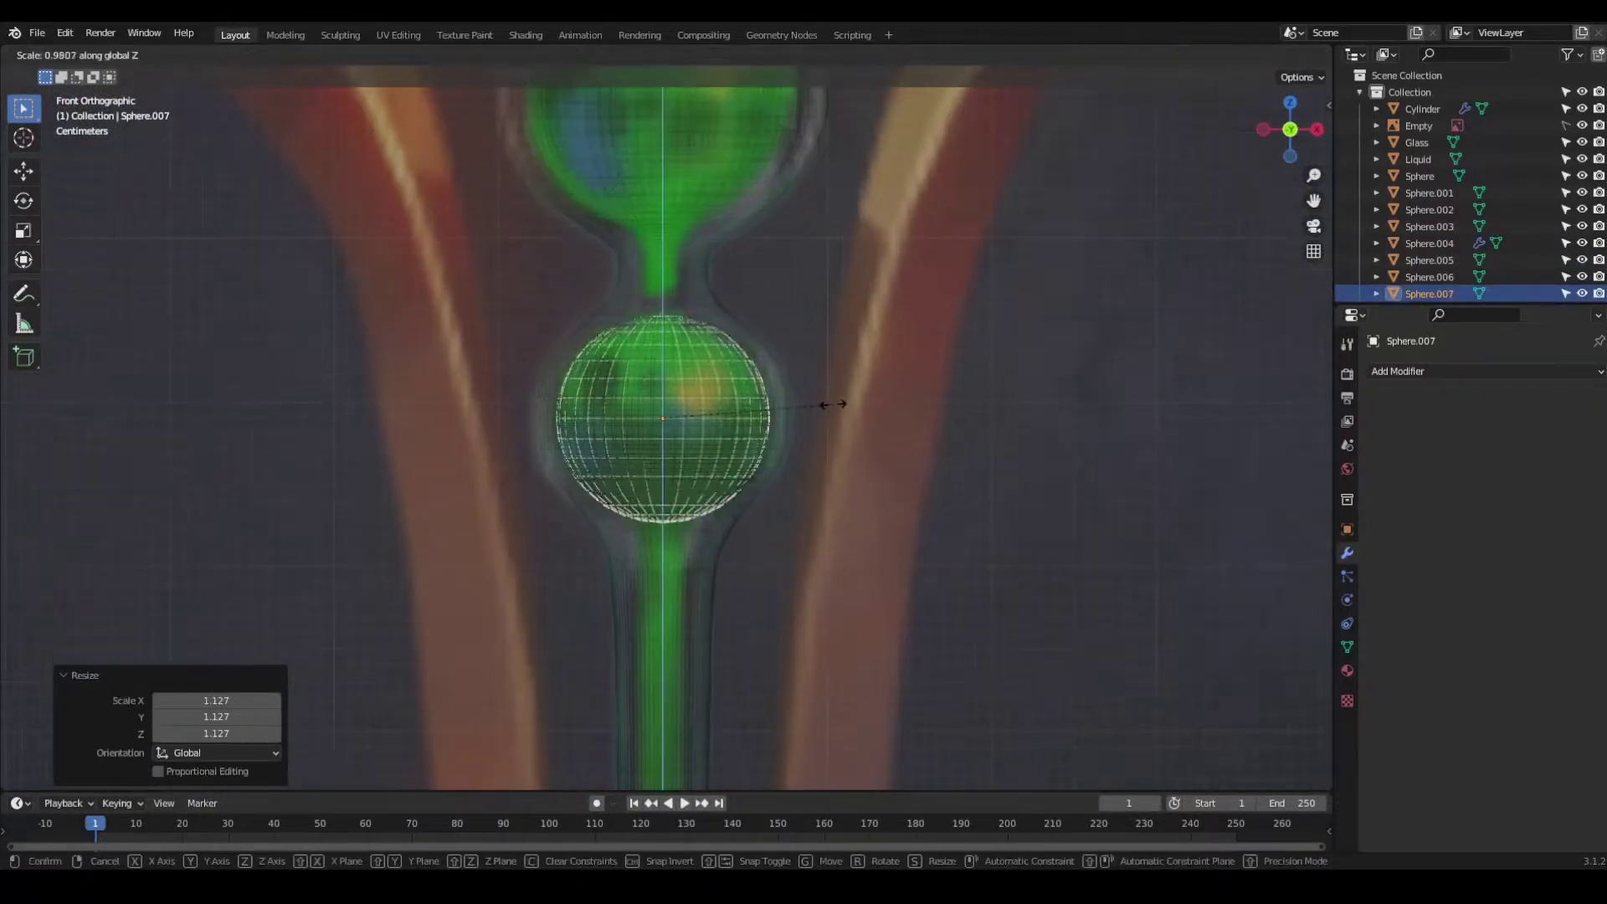
click(832, 403)
Step: Assign the Slime material to the new sphere
click(1347, 670)
key(Tab)
scroll(795, 379, up, 5)
click(574, 359)
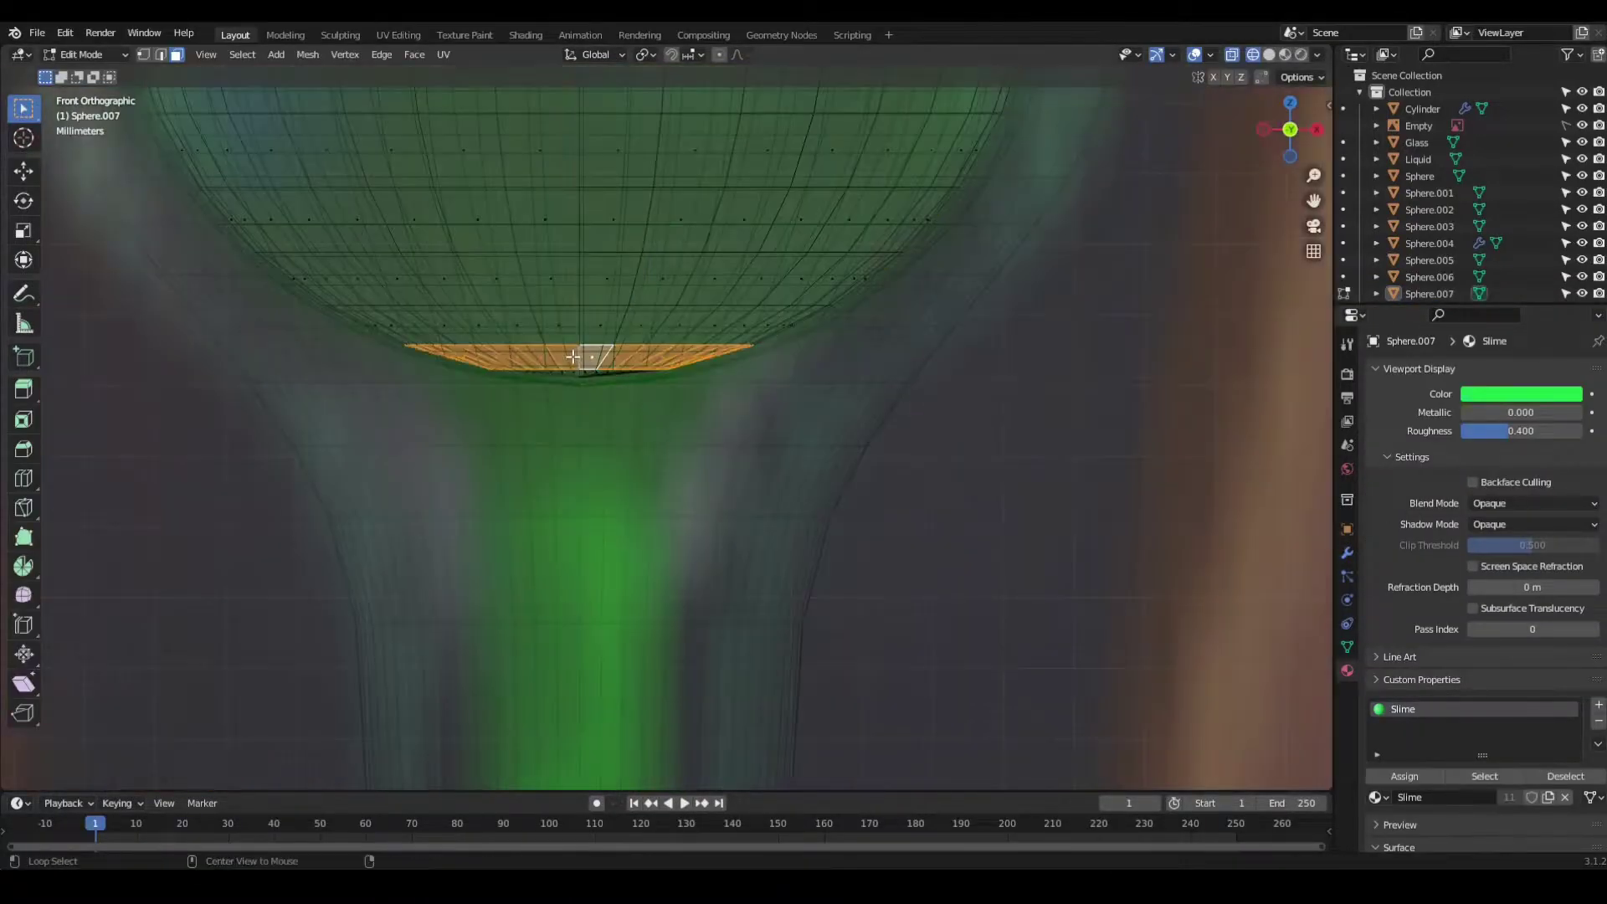
scroll(734, 414, down, 3)
Step: Extrude the sphere's bottom faces into a thin, narrowed slime stream down the grip
key(e)
click(717, 503)
scroll(807, 646, down, 3)
scroll(822, 586, down, 2)
key(s)
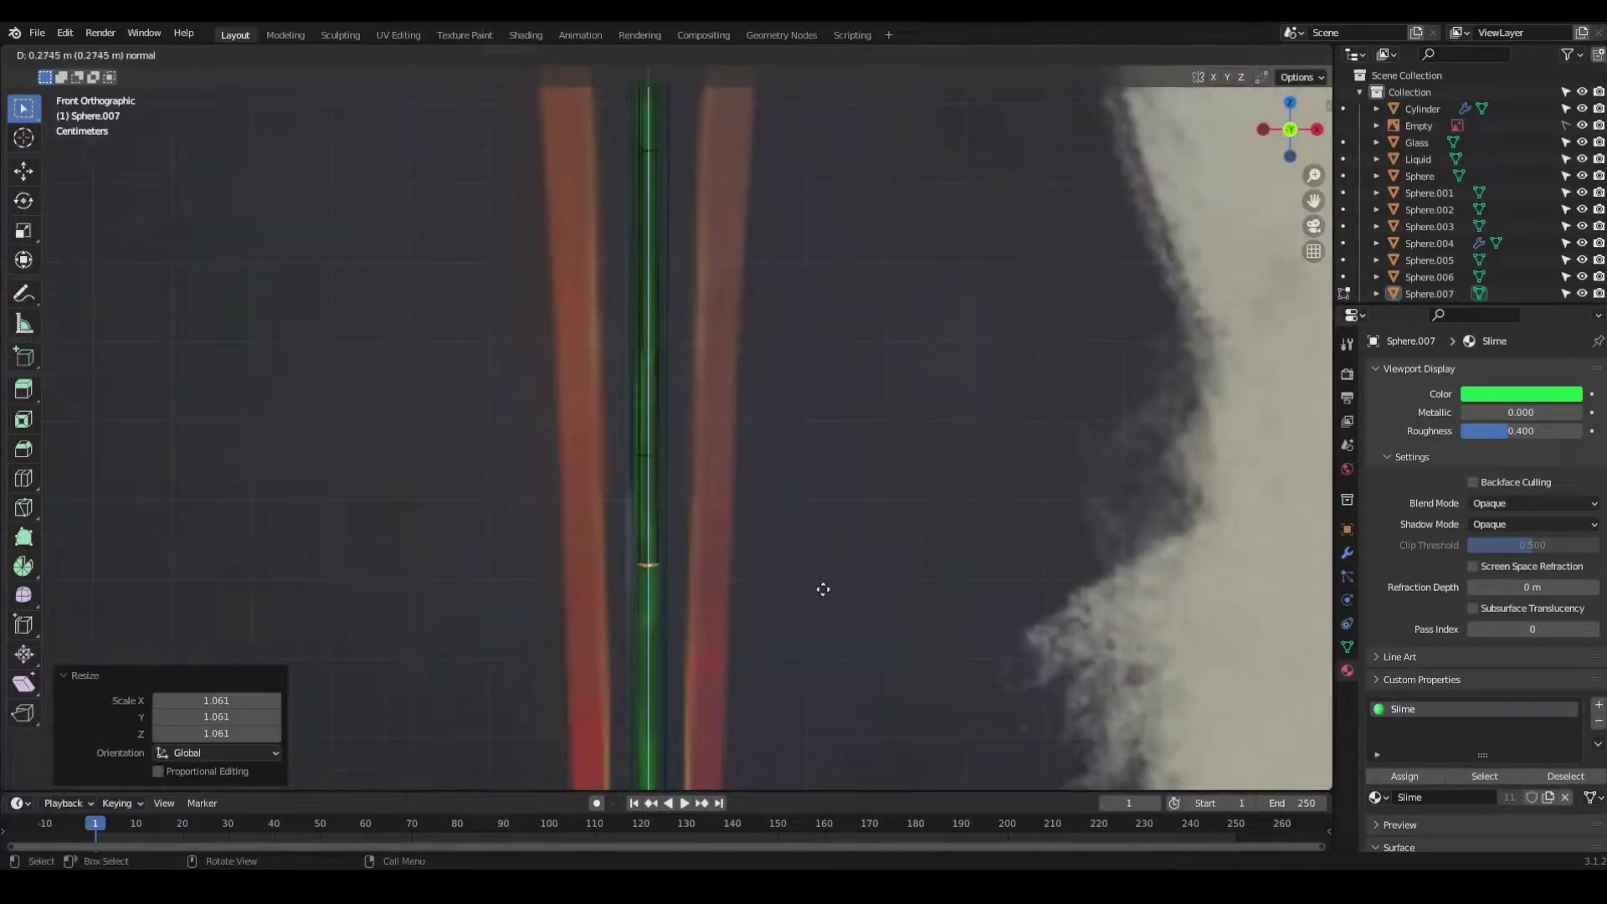
scroll(1019, 284, up, 3)
scroll(998, 735, down, 3)
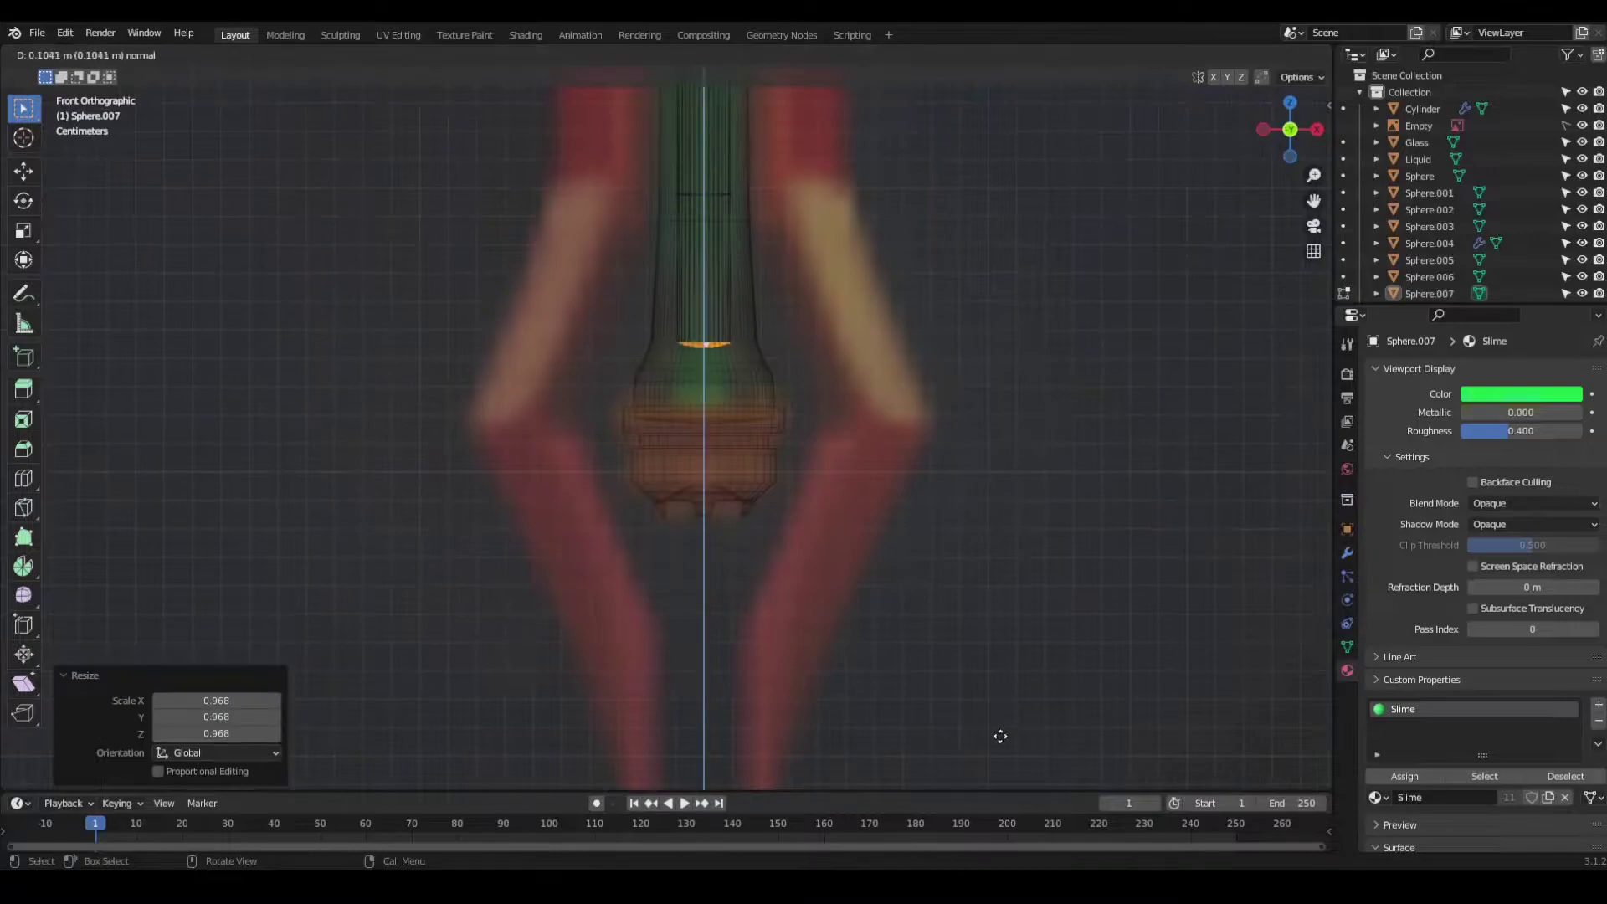
scroll(1041, 391, up, 5)
click(1007, 602)
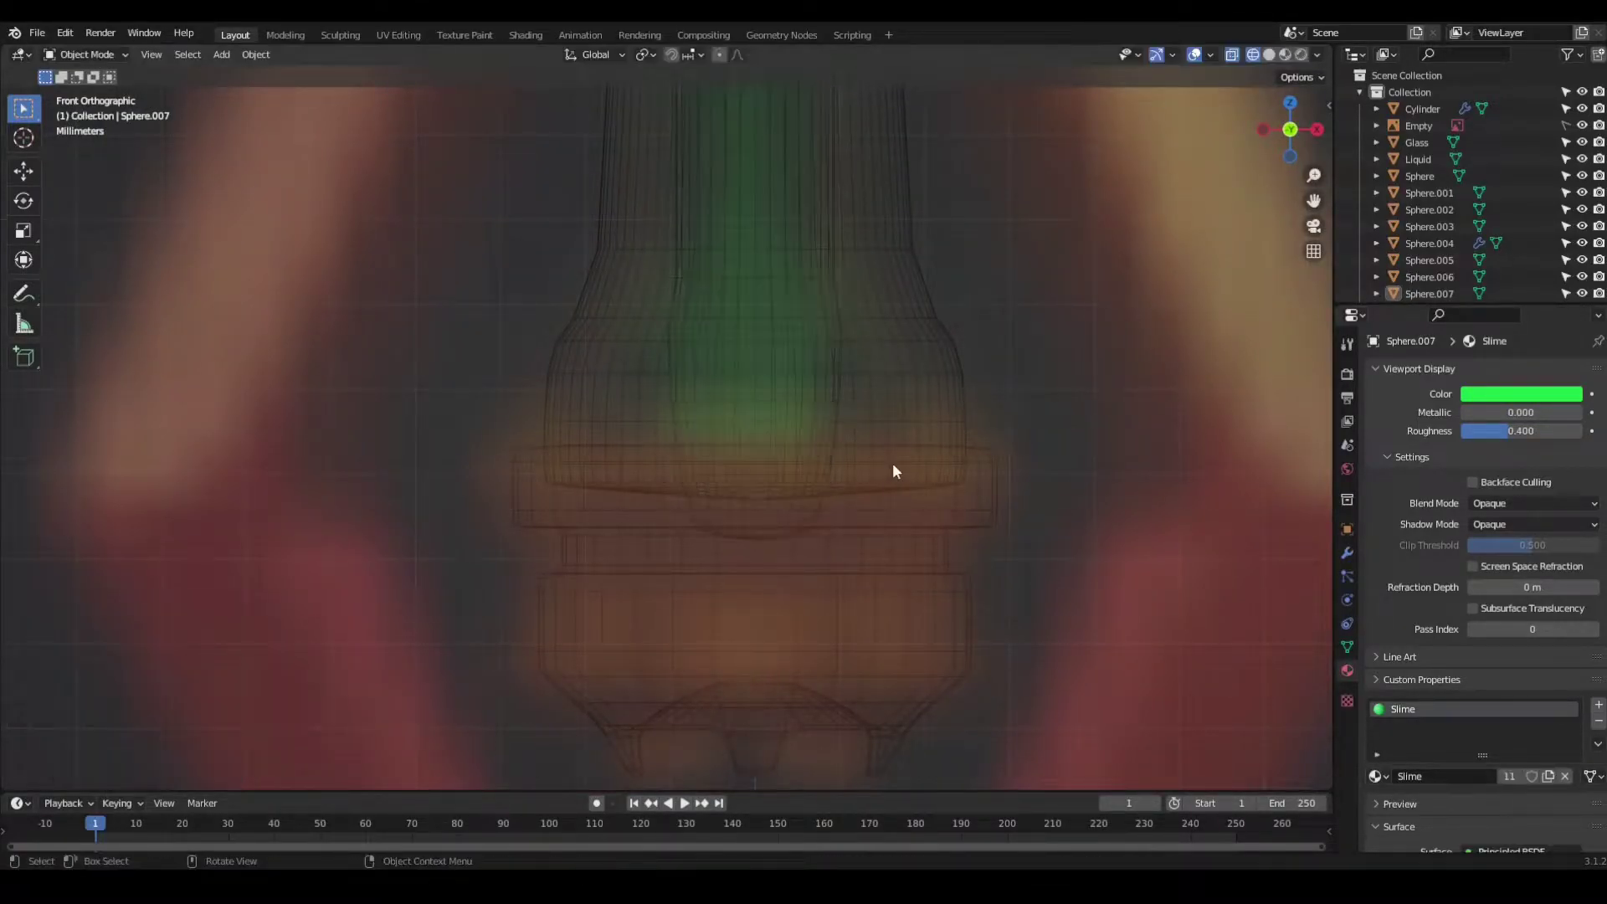
Step: Extrude and shrink the glass vessel's bottom opening to match the slime stream
key(alt+q)
key(Escape)
key(s)
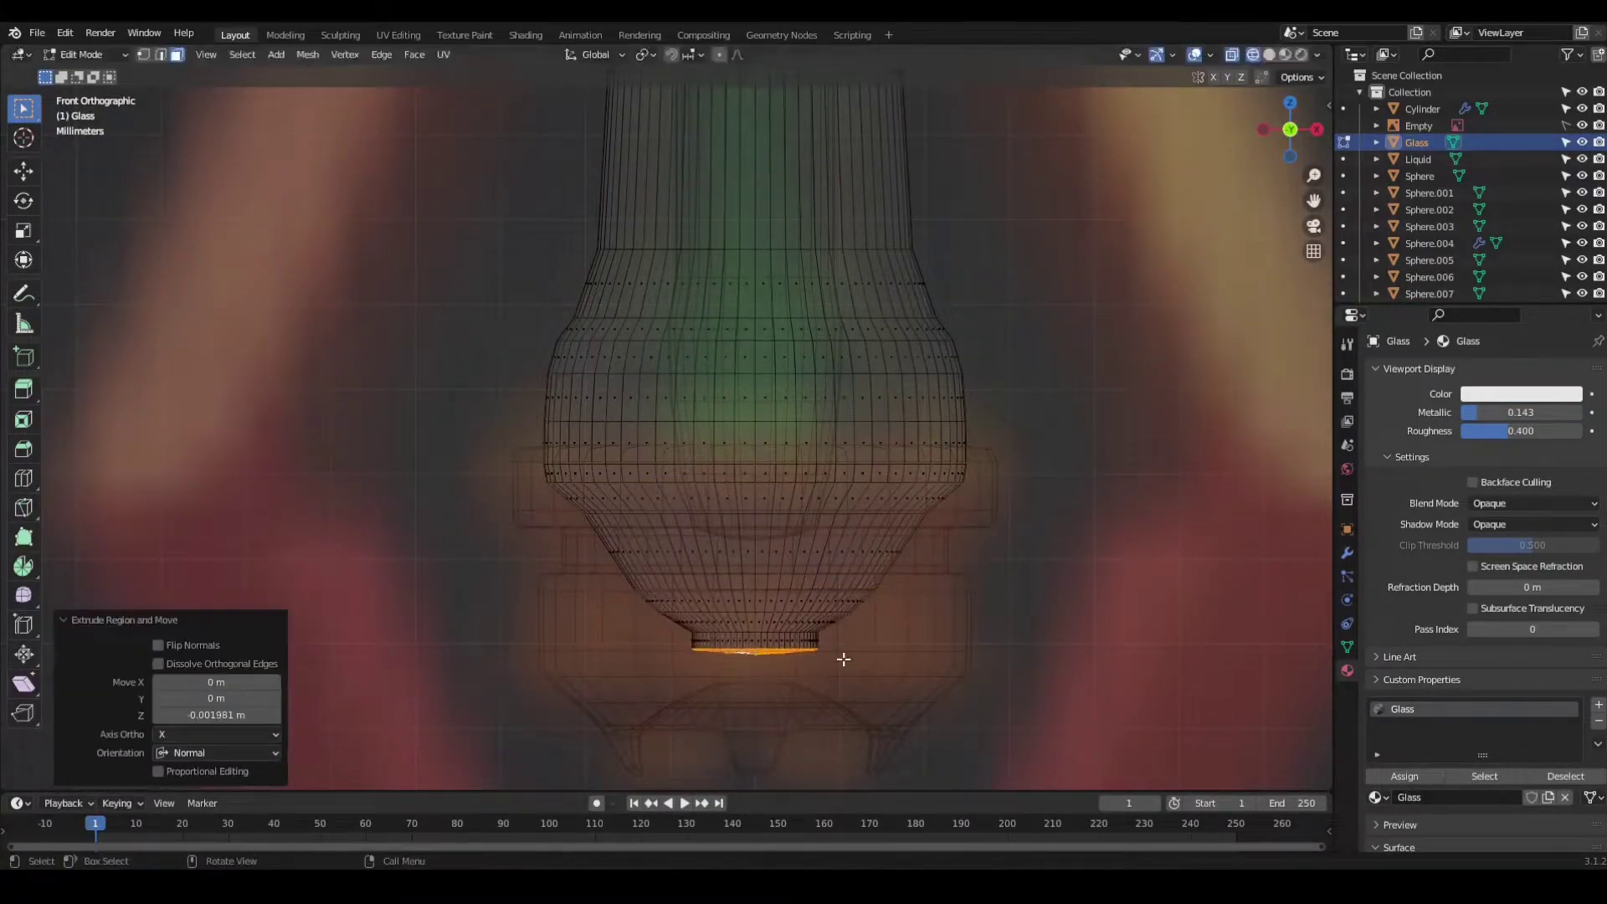
click(904, 656)
key(Tab)
key(z)
click(971, 515)
Step: Return to Object Mode and switch the viewport to rendered preview
key(Tab)
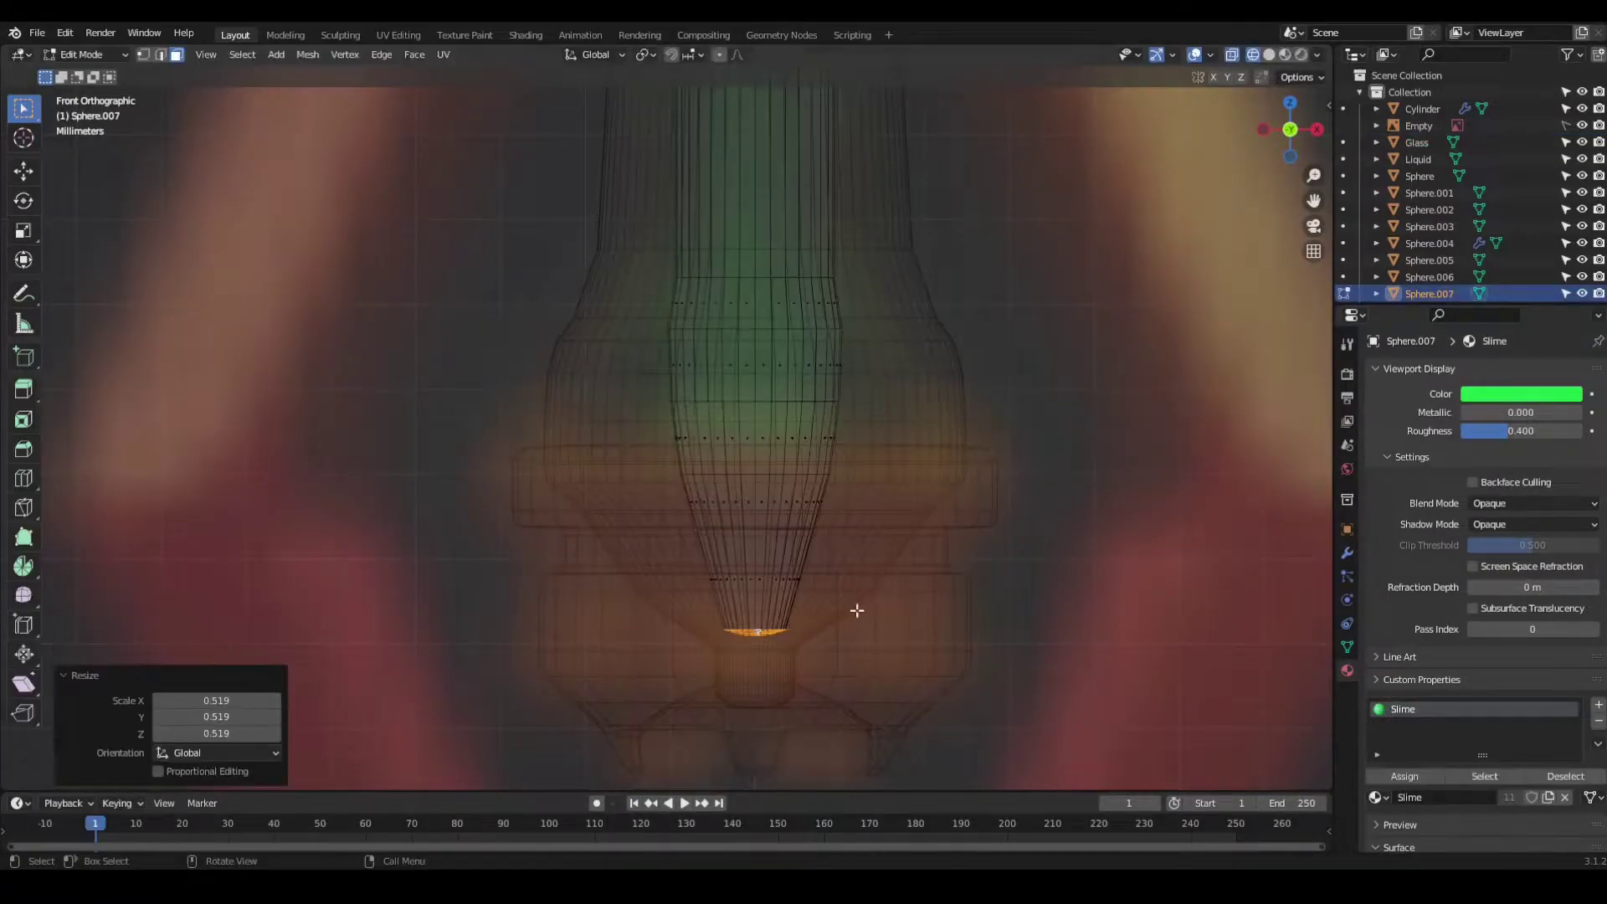
key(Tab)
key(z)
click(978, 253)
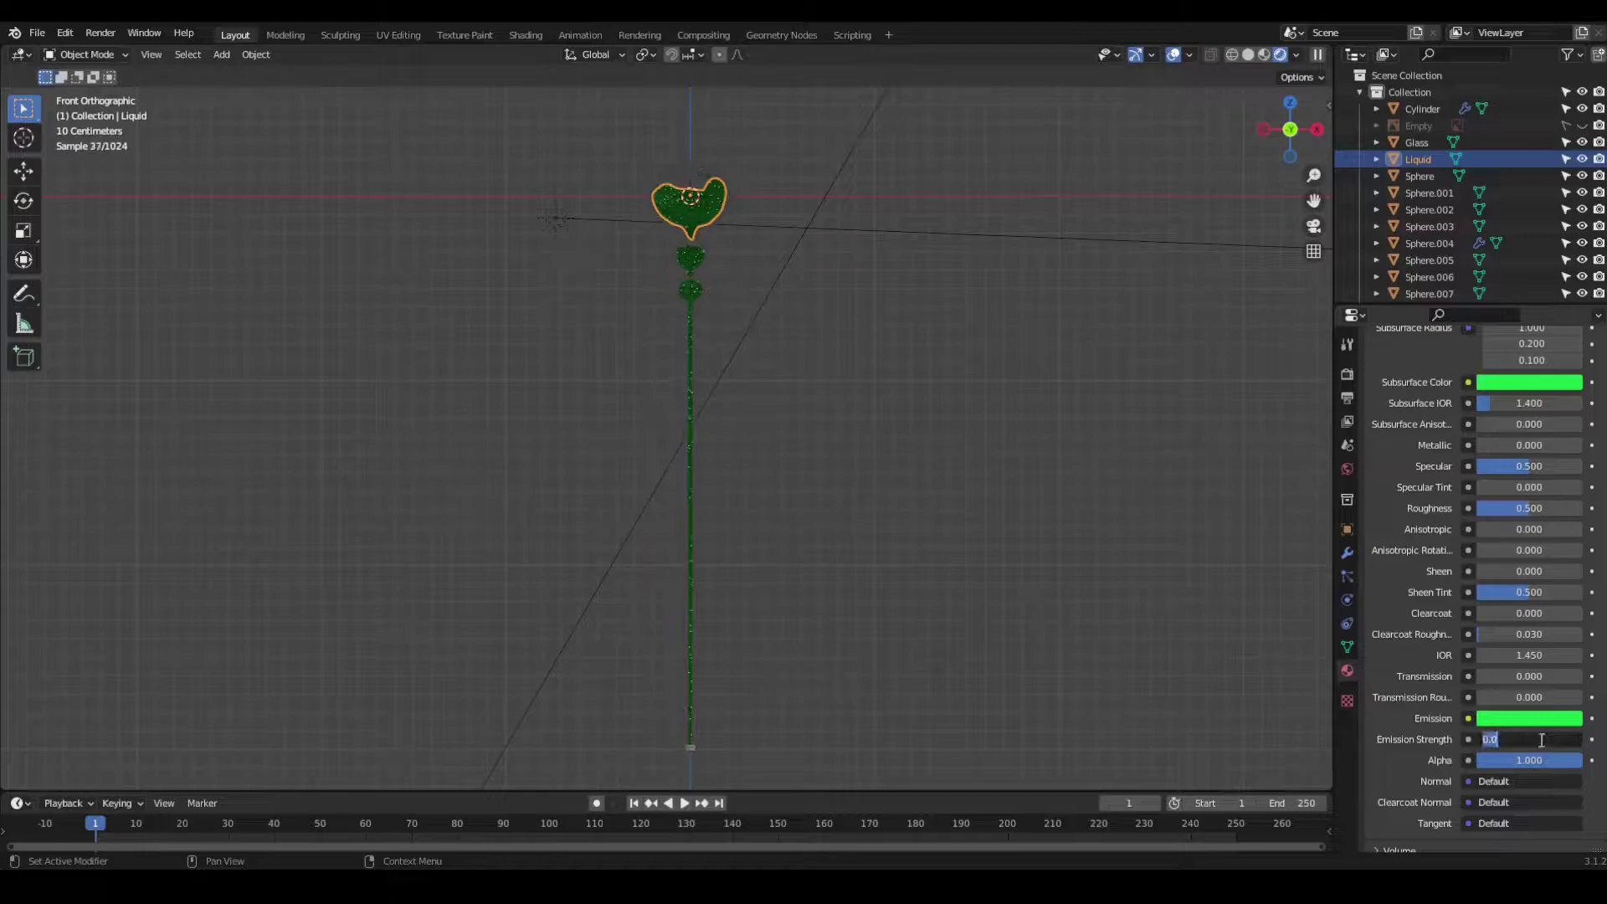
Step: Rotate the sun light by −7.88° to relight the slime bulbs, then save
middle_drag(1046, 376, 766, 465)
click(921, 406)
middle_drag(920, 406, 936, 401)
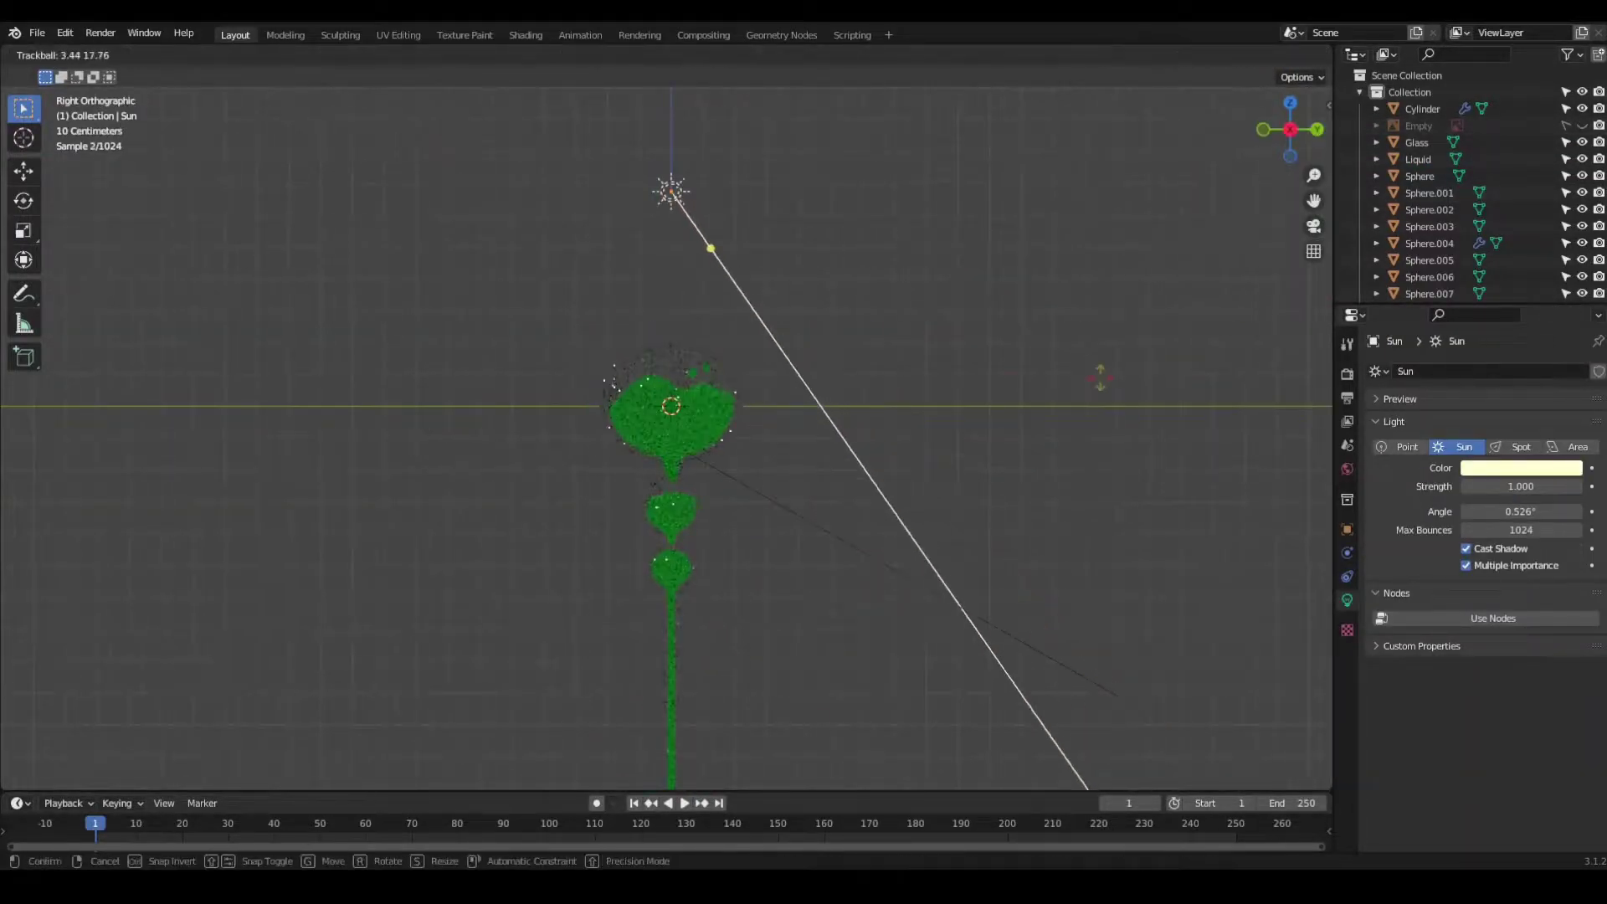
click(963, 381)
key(KP_1)
key(ctrl+s)
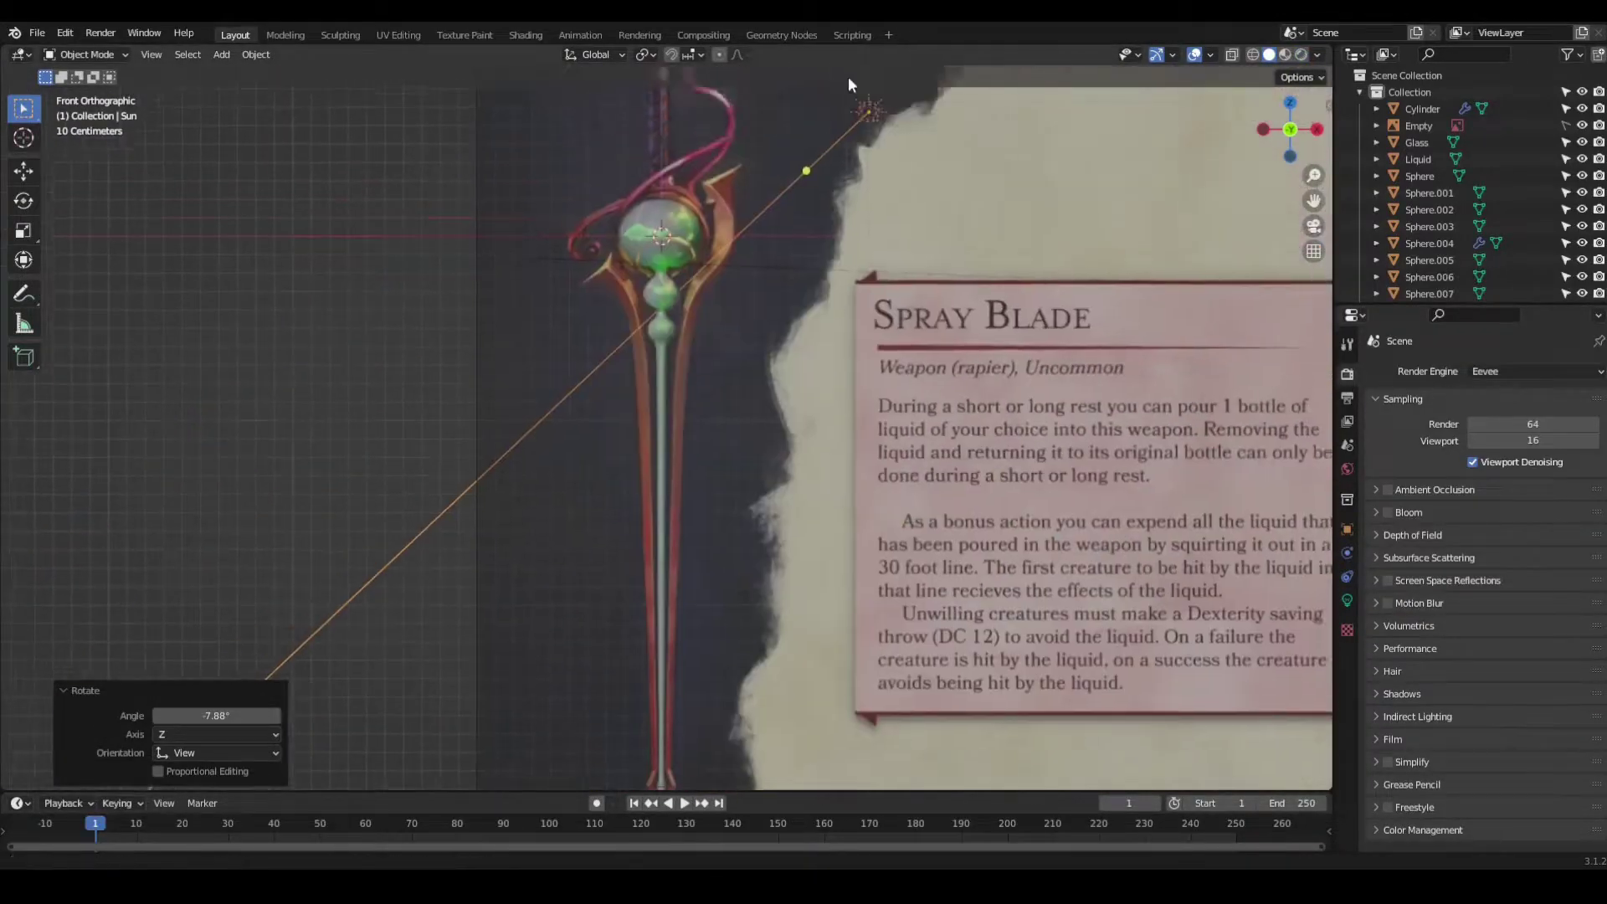
key(shift+a)
Step: Add a small cube and flatten it along Y, viewed from the front
click(779, 459)
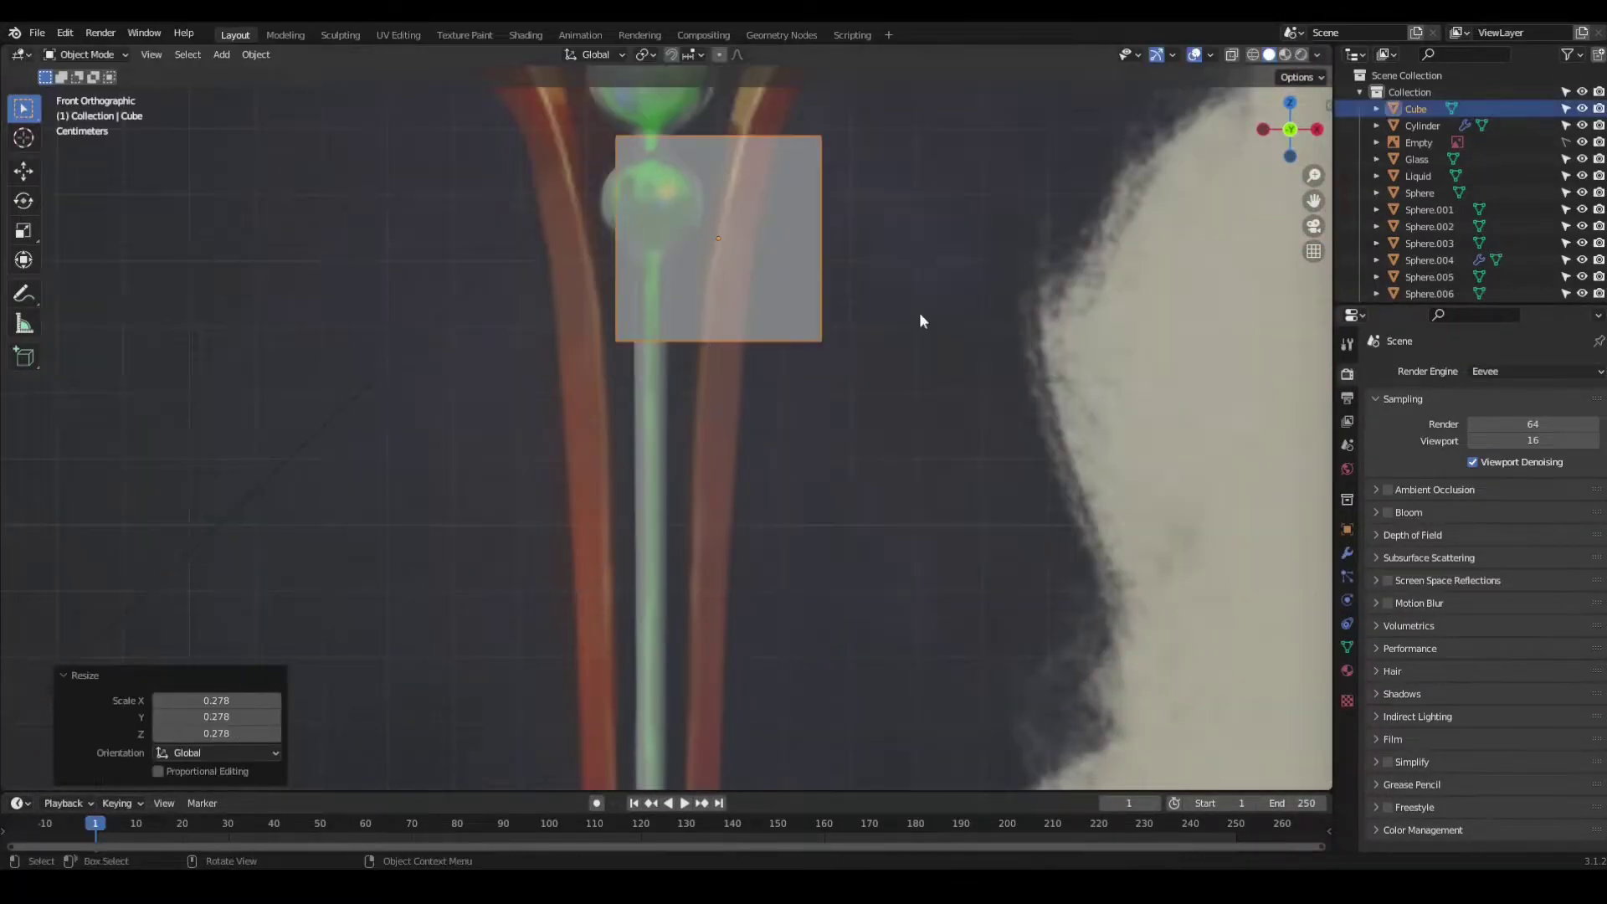
key(s)
key(Escape)
key(Tab)
key(s)
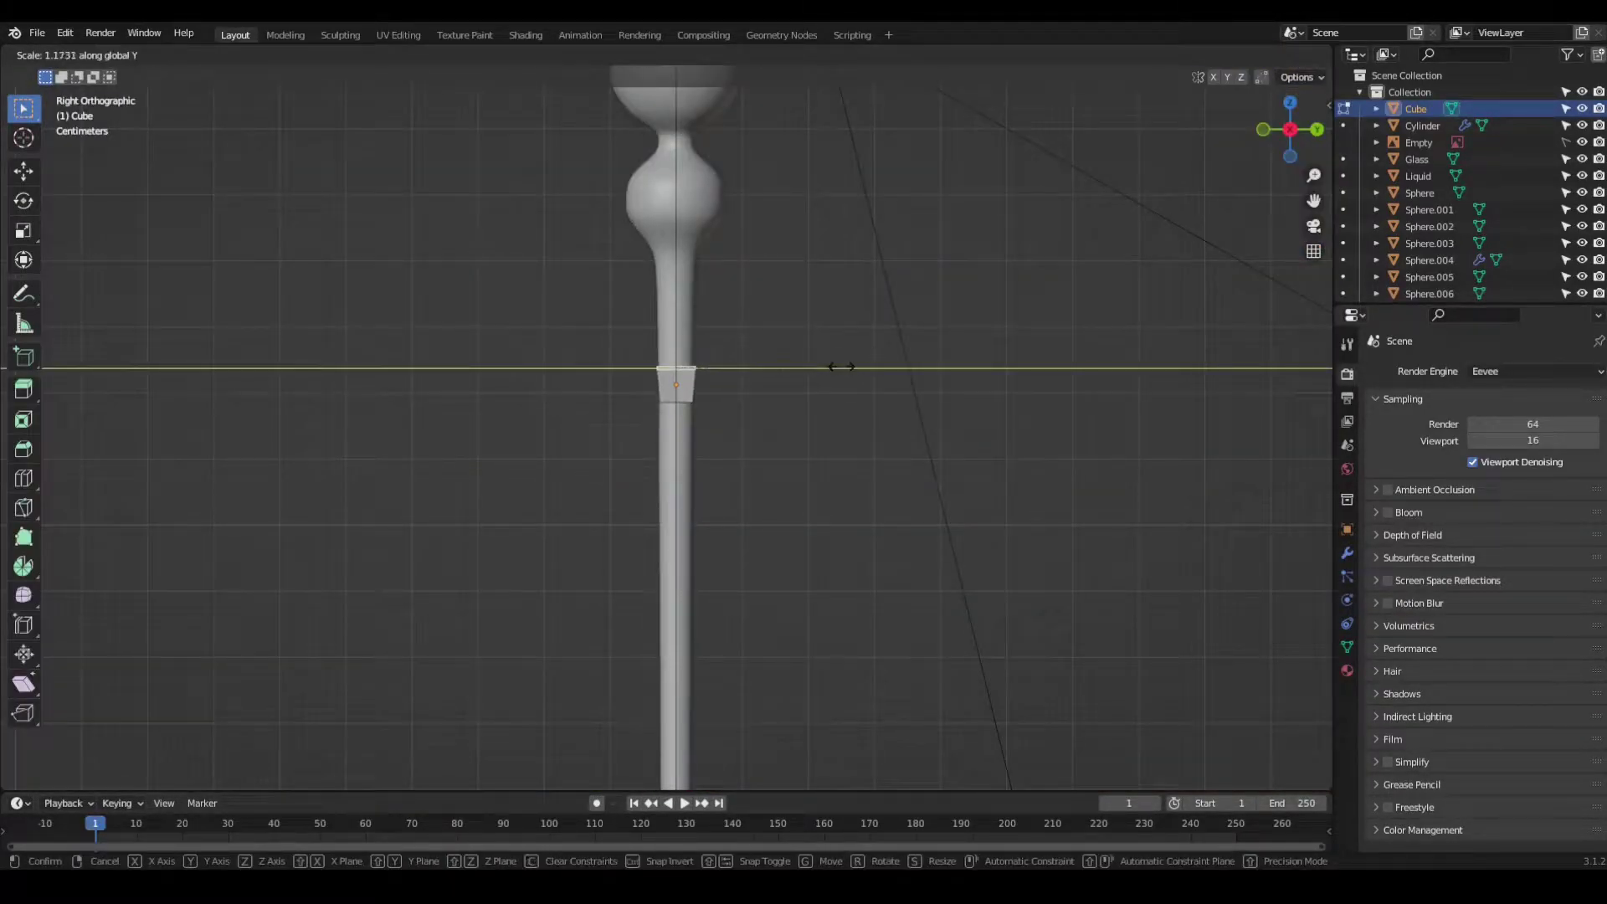
key(Return)
key(KP_1)
key(z)
Step: Move the flattened piece over the right blade
key(g)
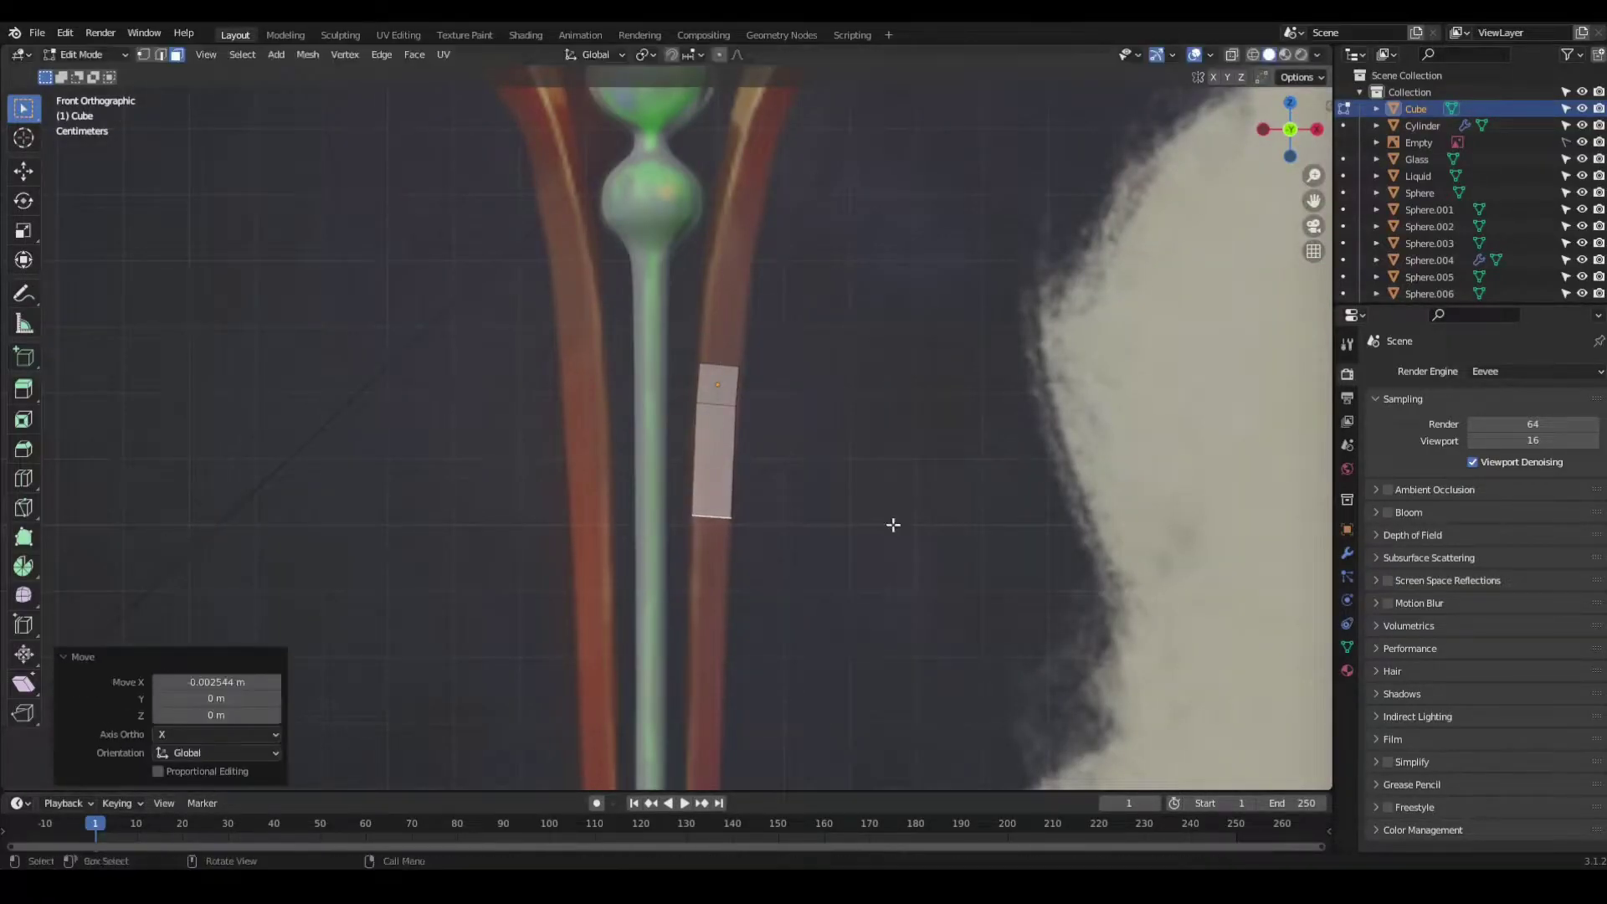
key(g)
click(782, 484)
scroll(829, 418, down, 3)
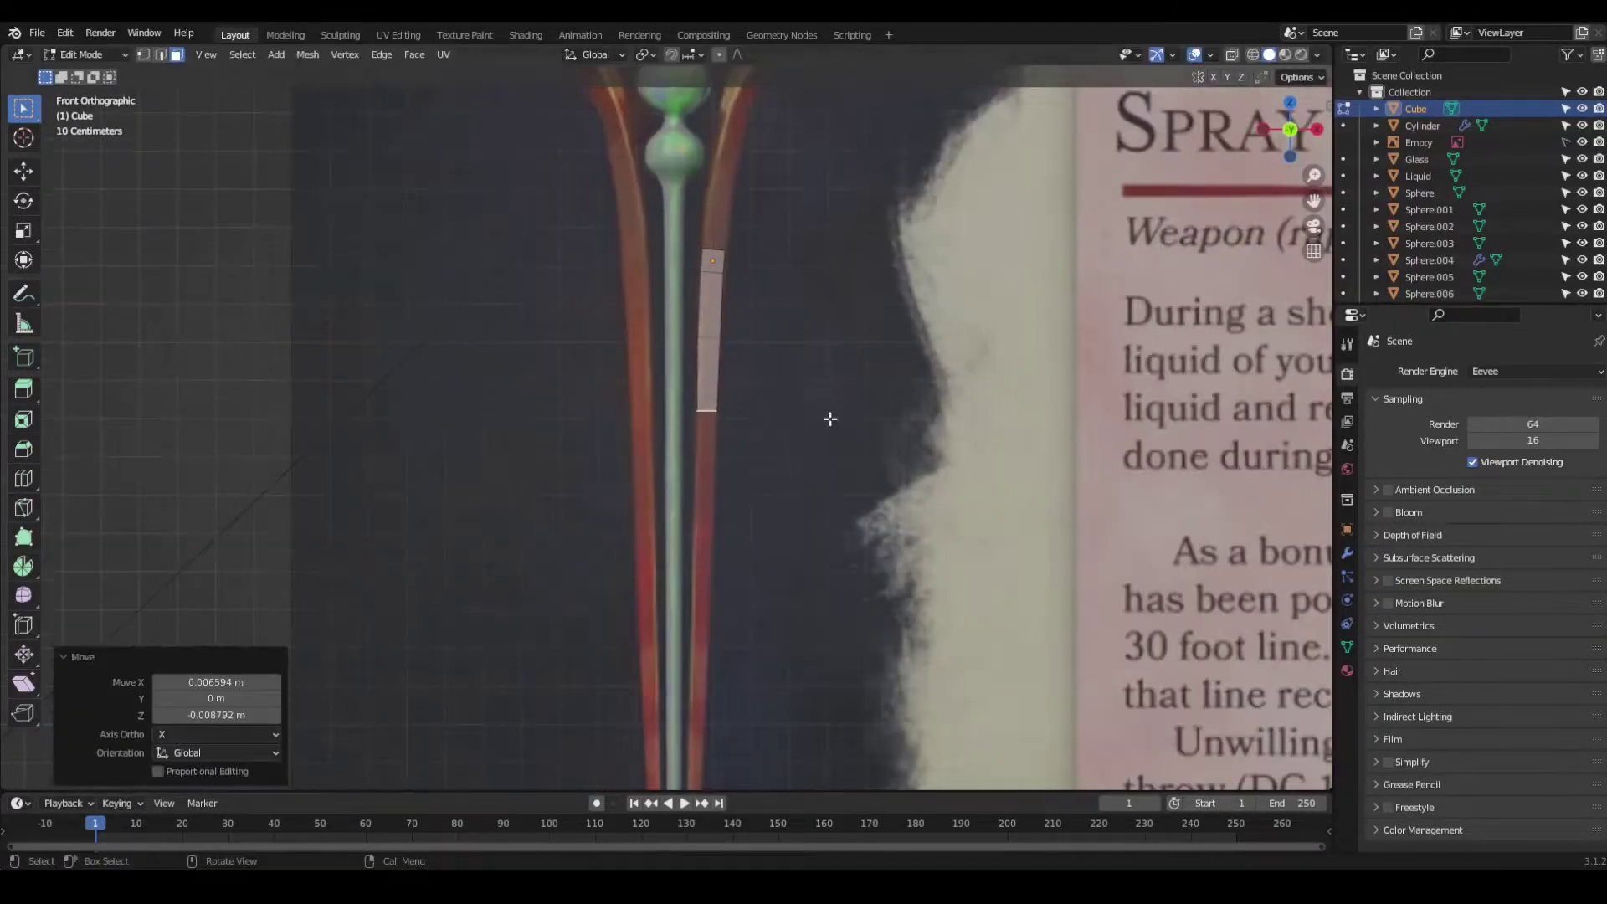
key(z)
key(z)
Step: Slide a face along the blade and thin the piece along Y
key(z)
key(KP_3)
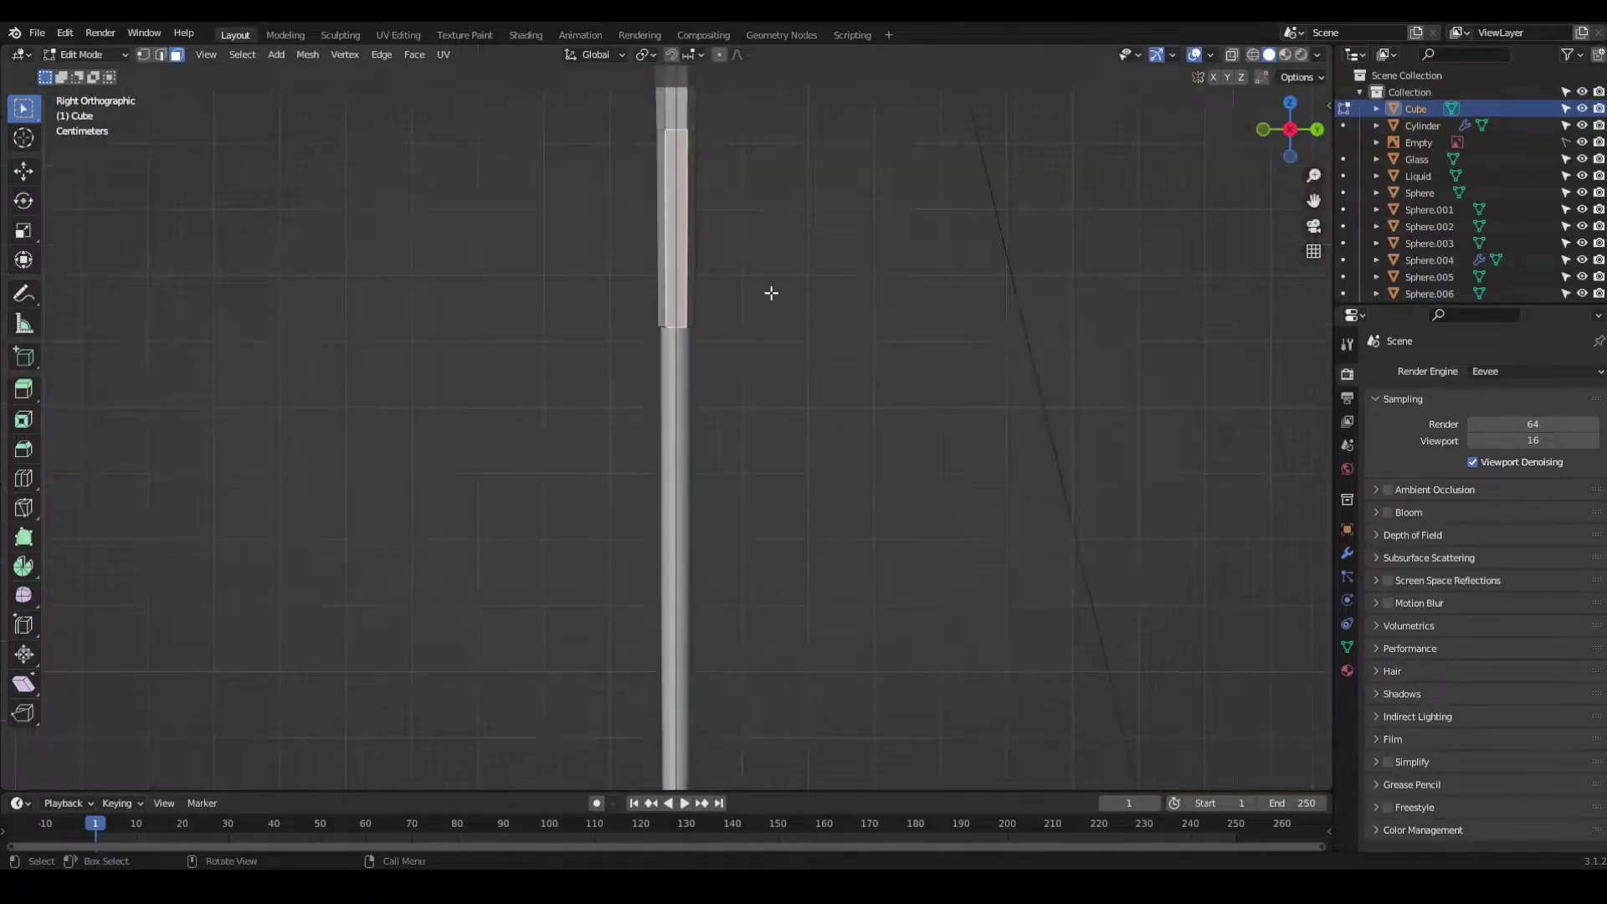
key(KP_1)
key(z)
key(g)
click(837, 662)
key(z)
key(z)
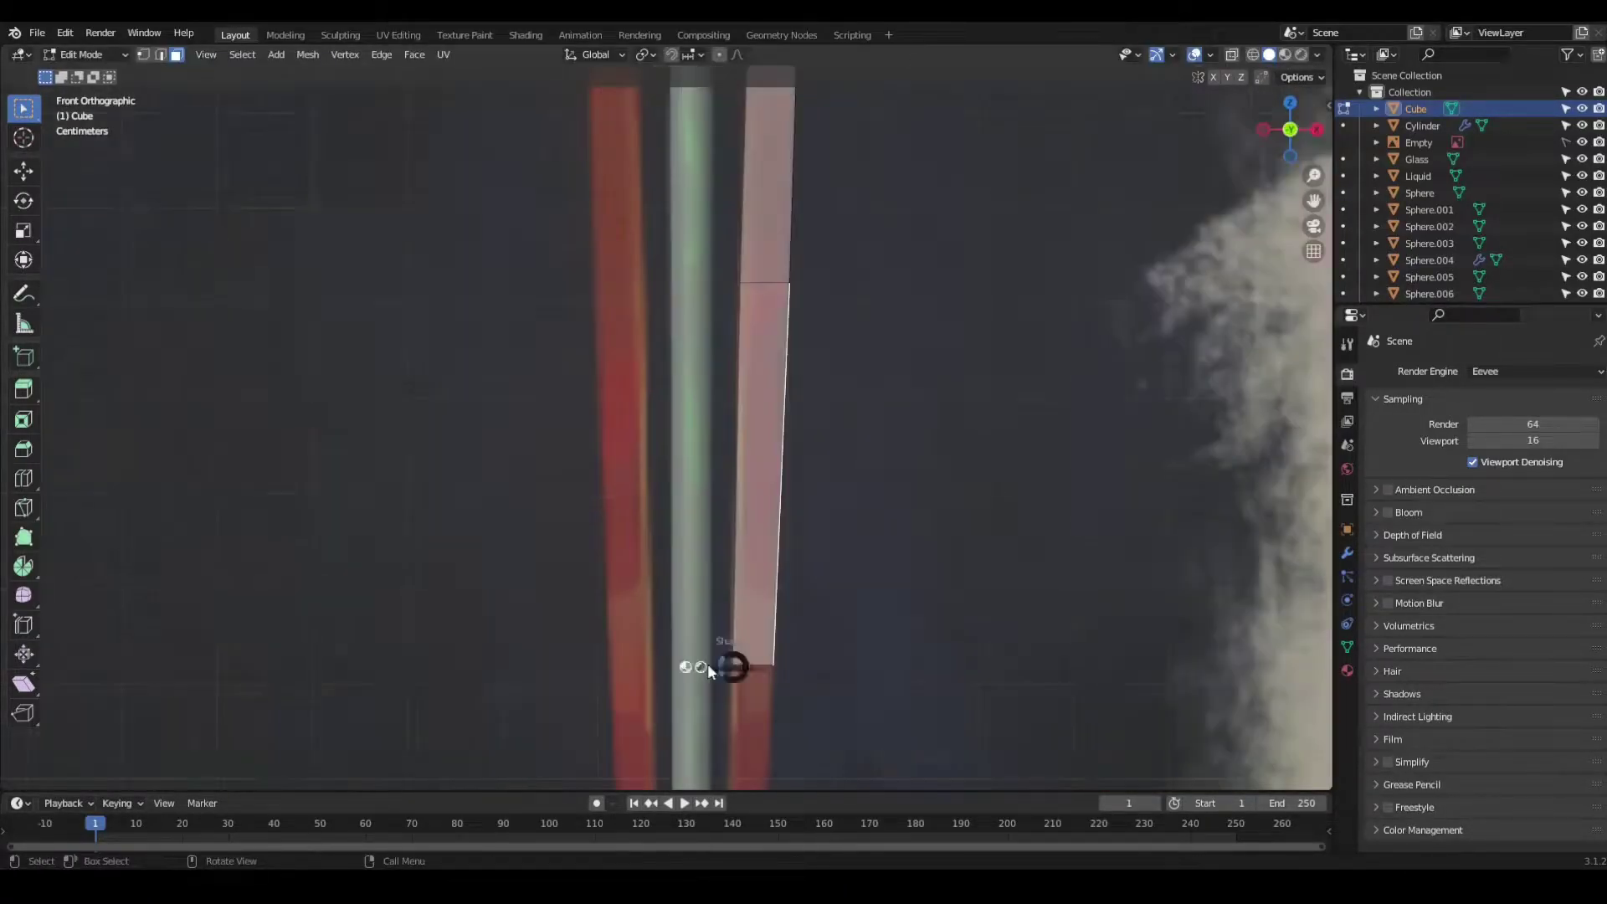
scroll(728, 653, down, 3)
key(Tab)
middle_drag(729, 645, 757, 244)
key(s)
key(y)
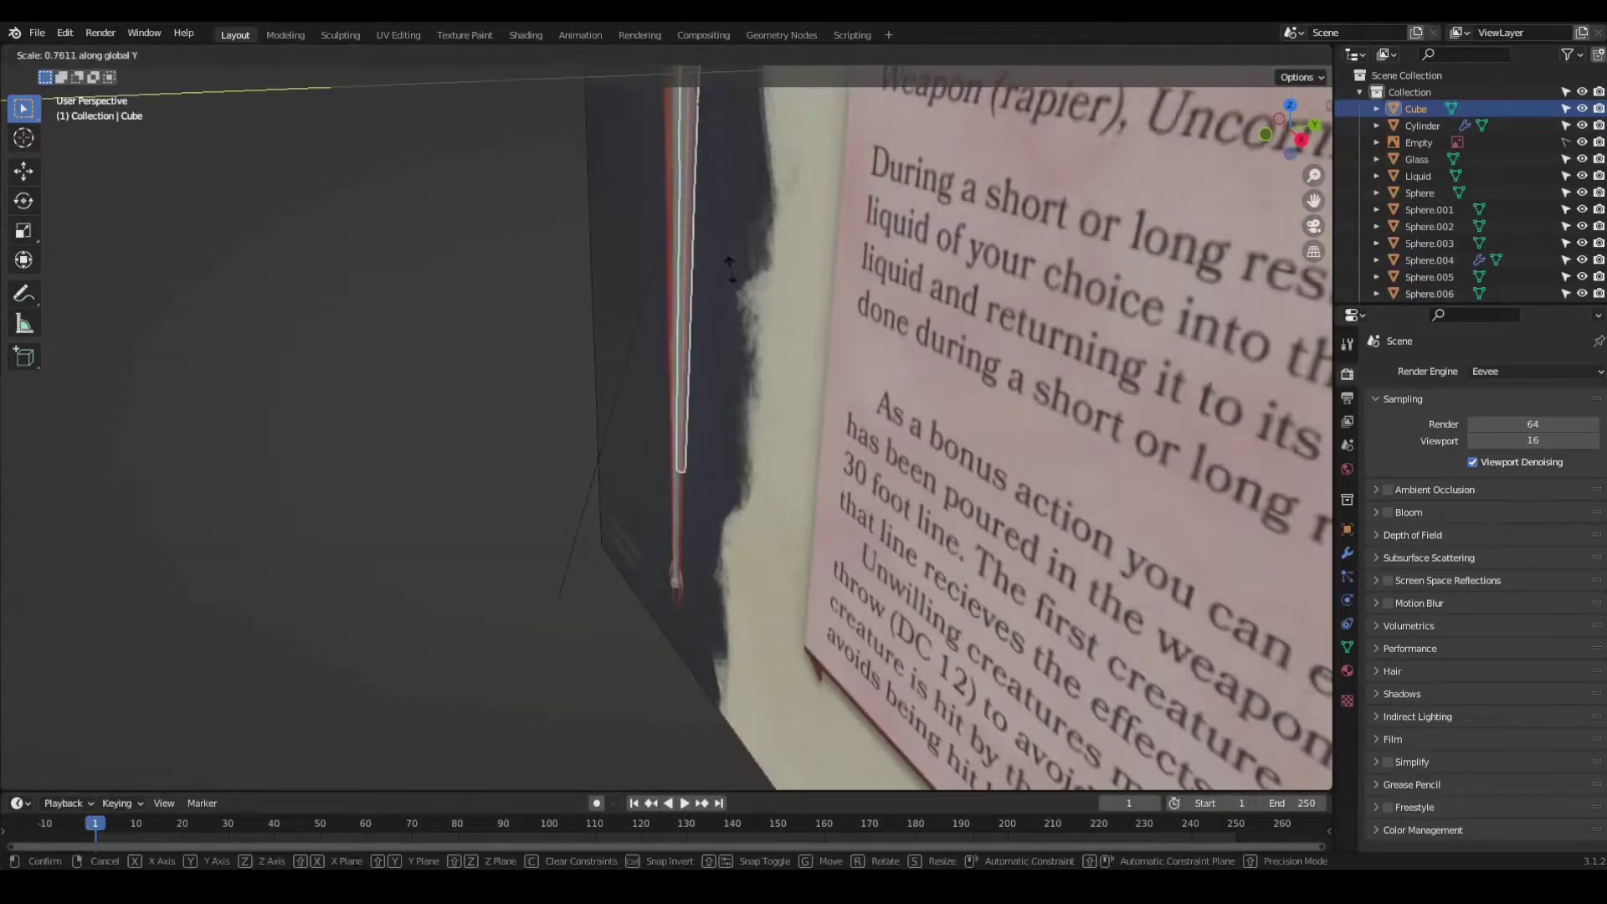
click(729, 268)
Step: Shift the face sideways and rescale along Y to settle the edge at the blade's bottom
key(KP_1)
scroll(721, 295, up, 4)
key(Tab)
key(g)
click(890, 580)
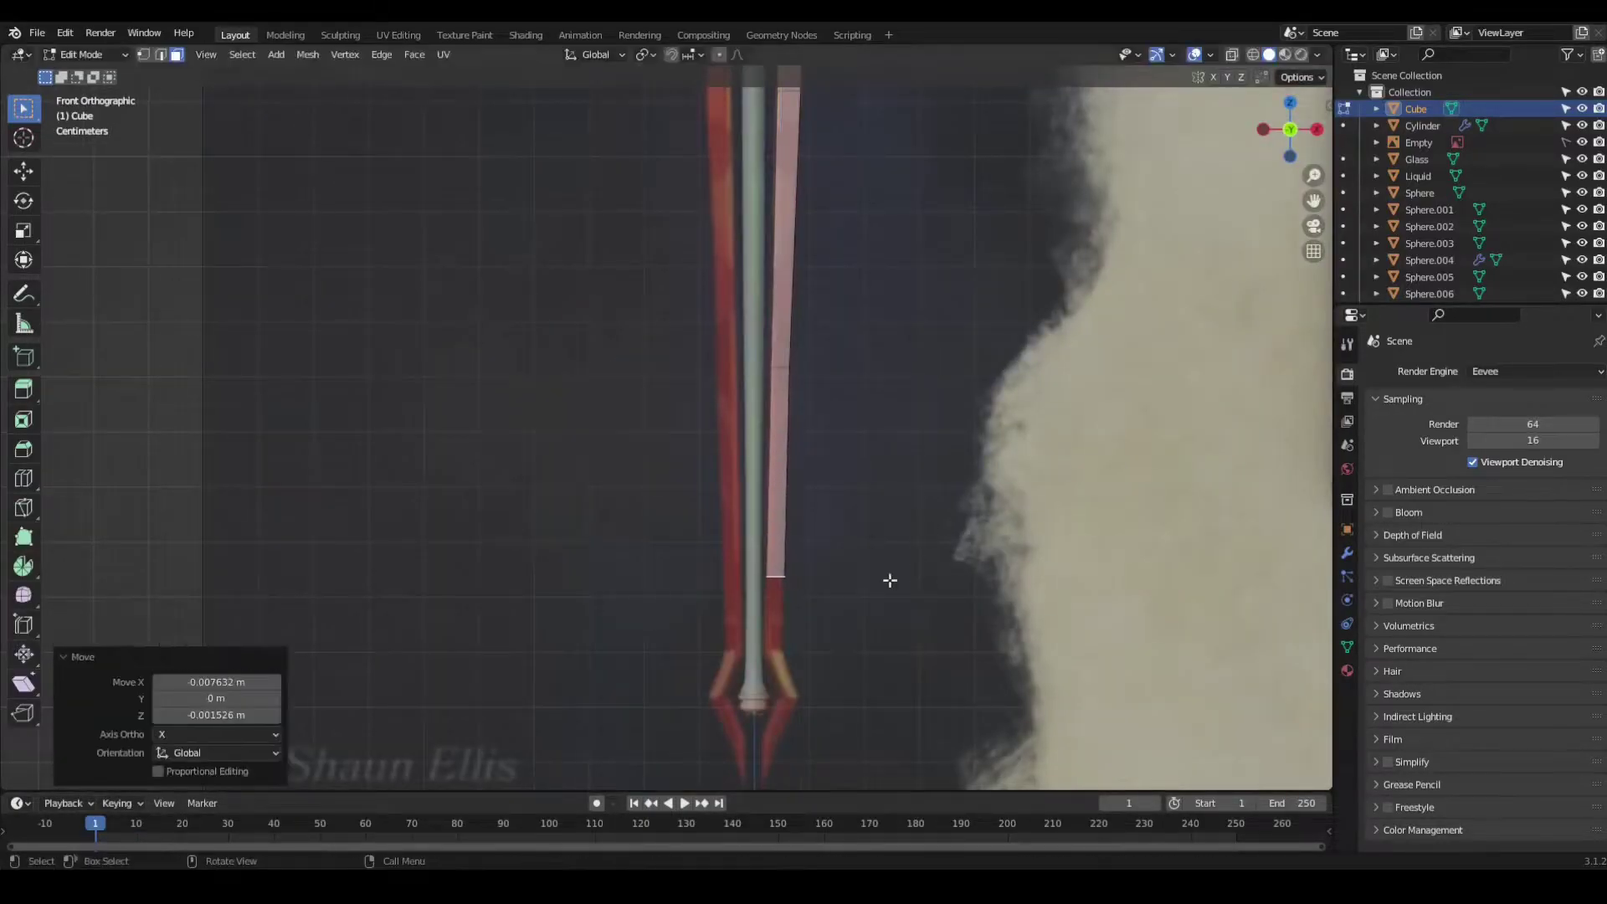
key(KP_3)
key(z)
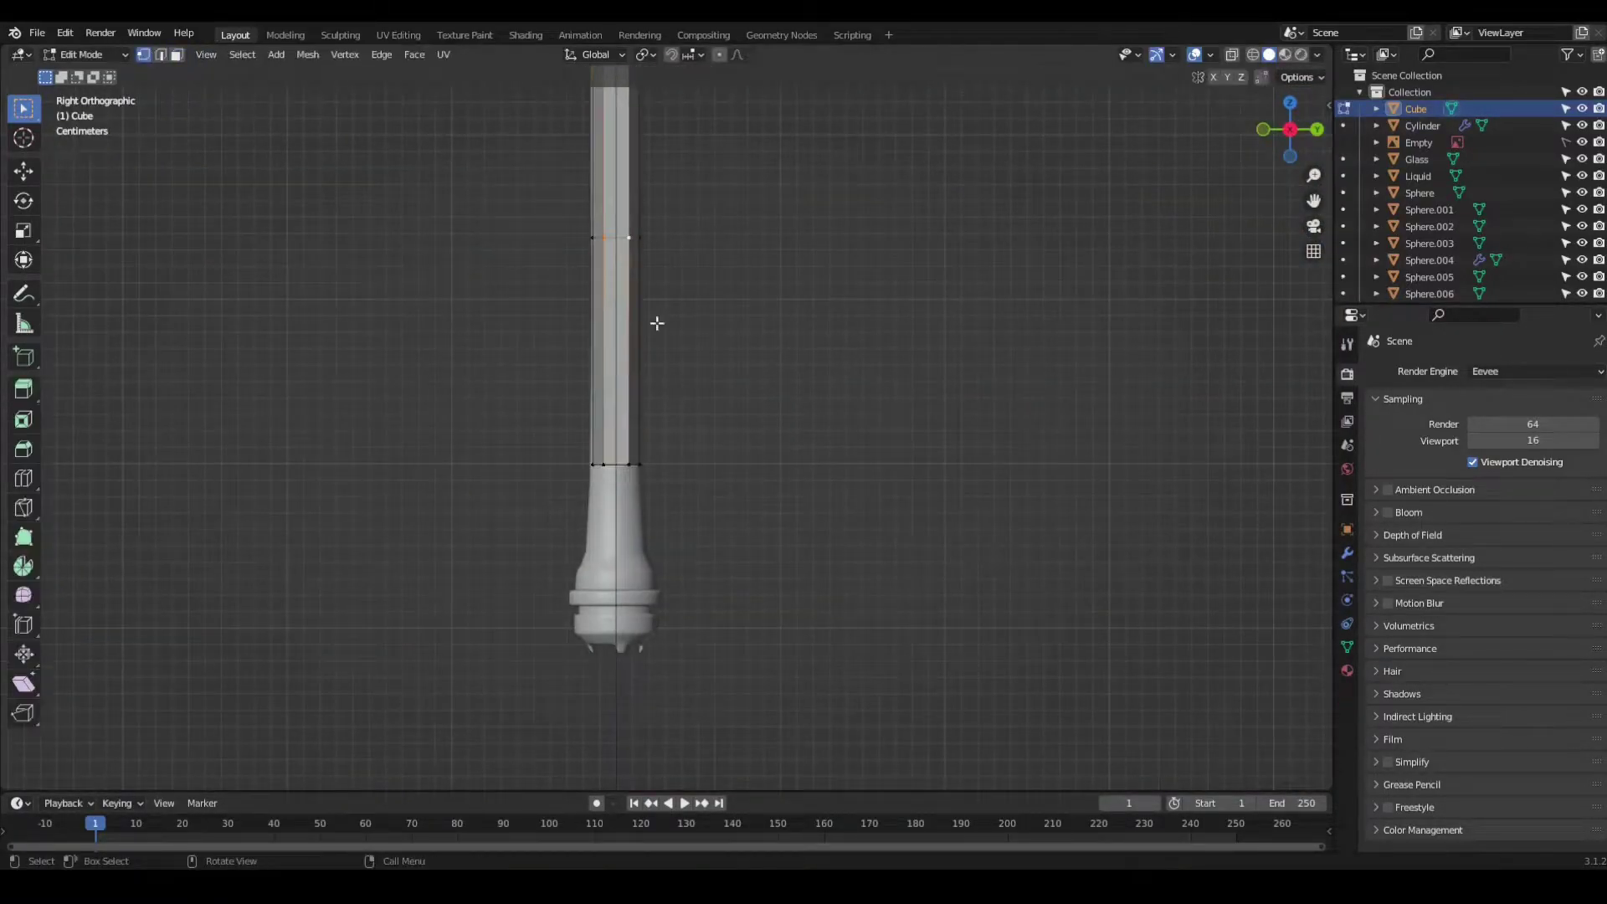
click(666, 406)
scroll(670, 352, up, 2)
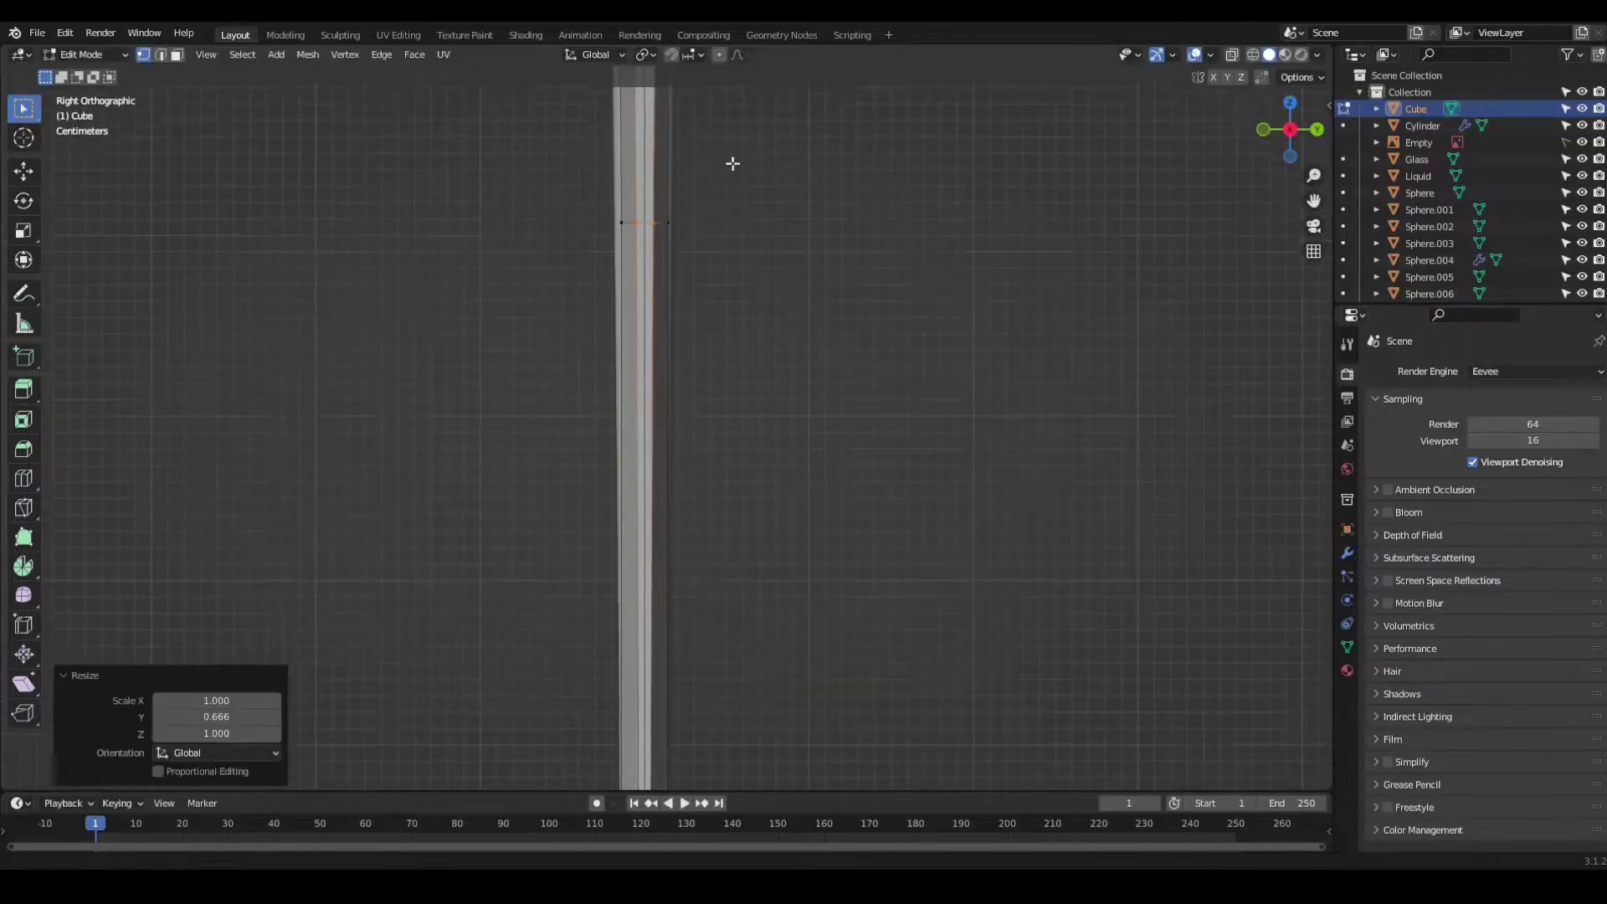
key(s)
key(y)
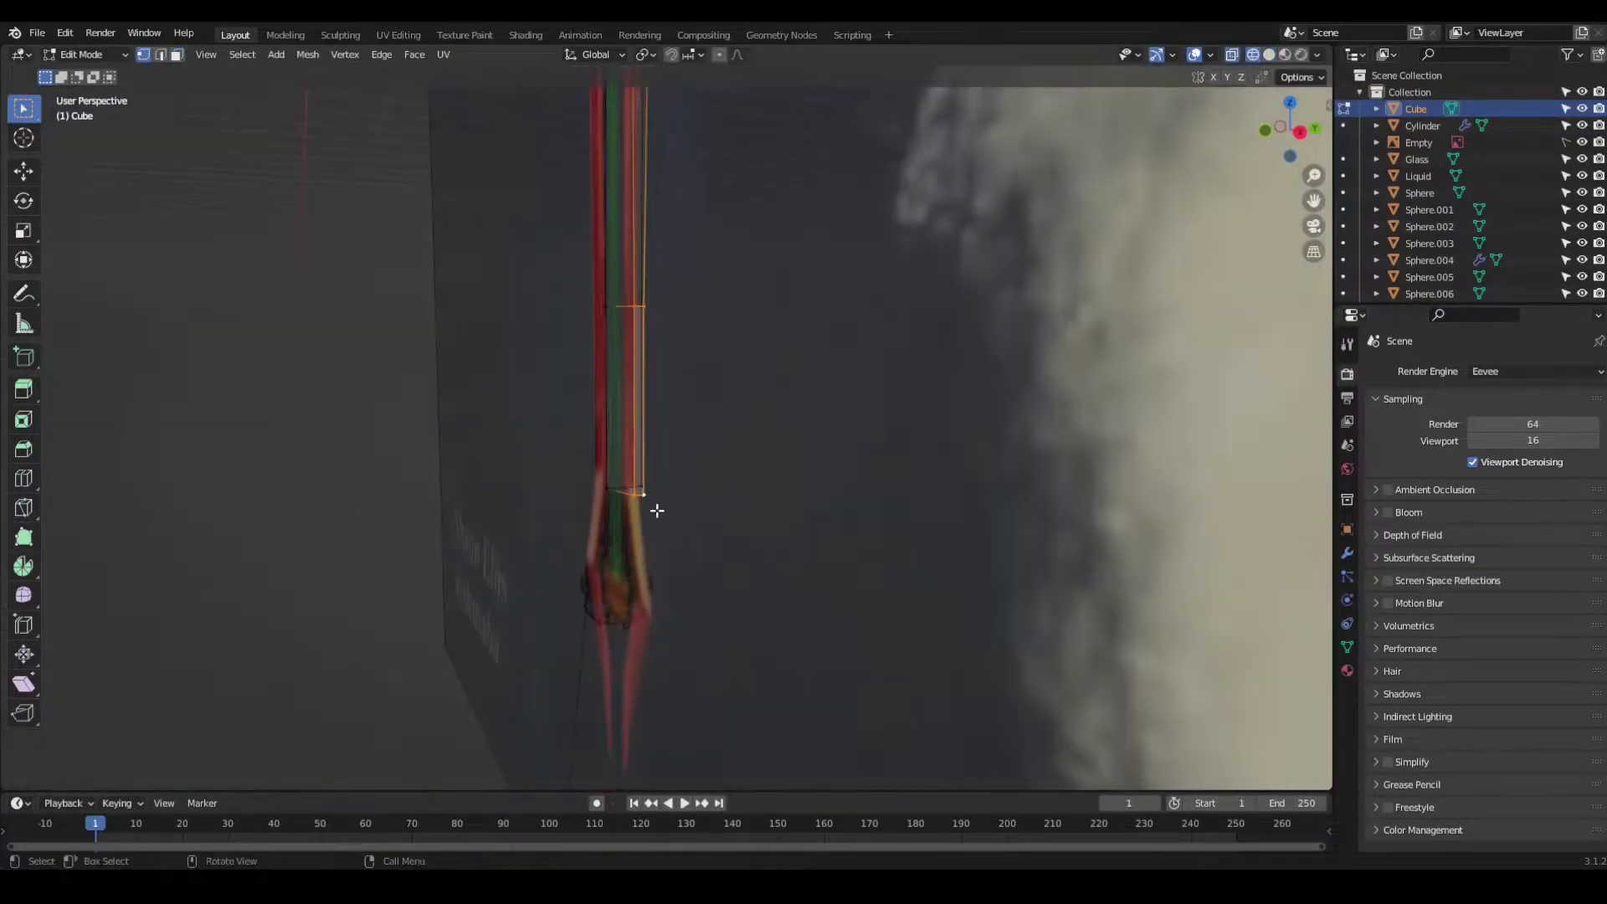
click(754, 510)
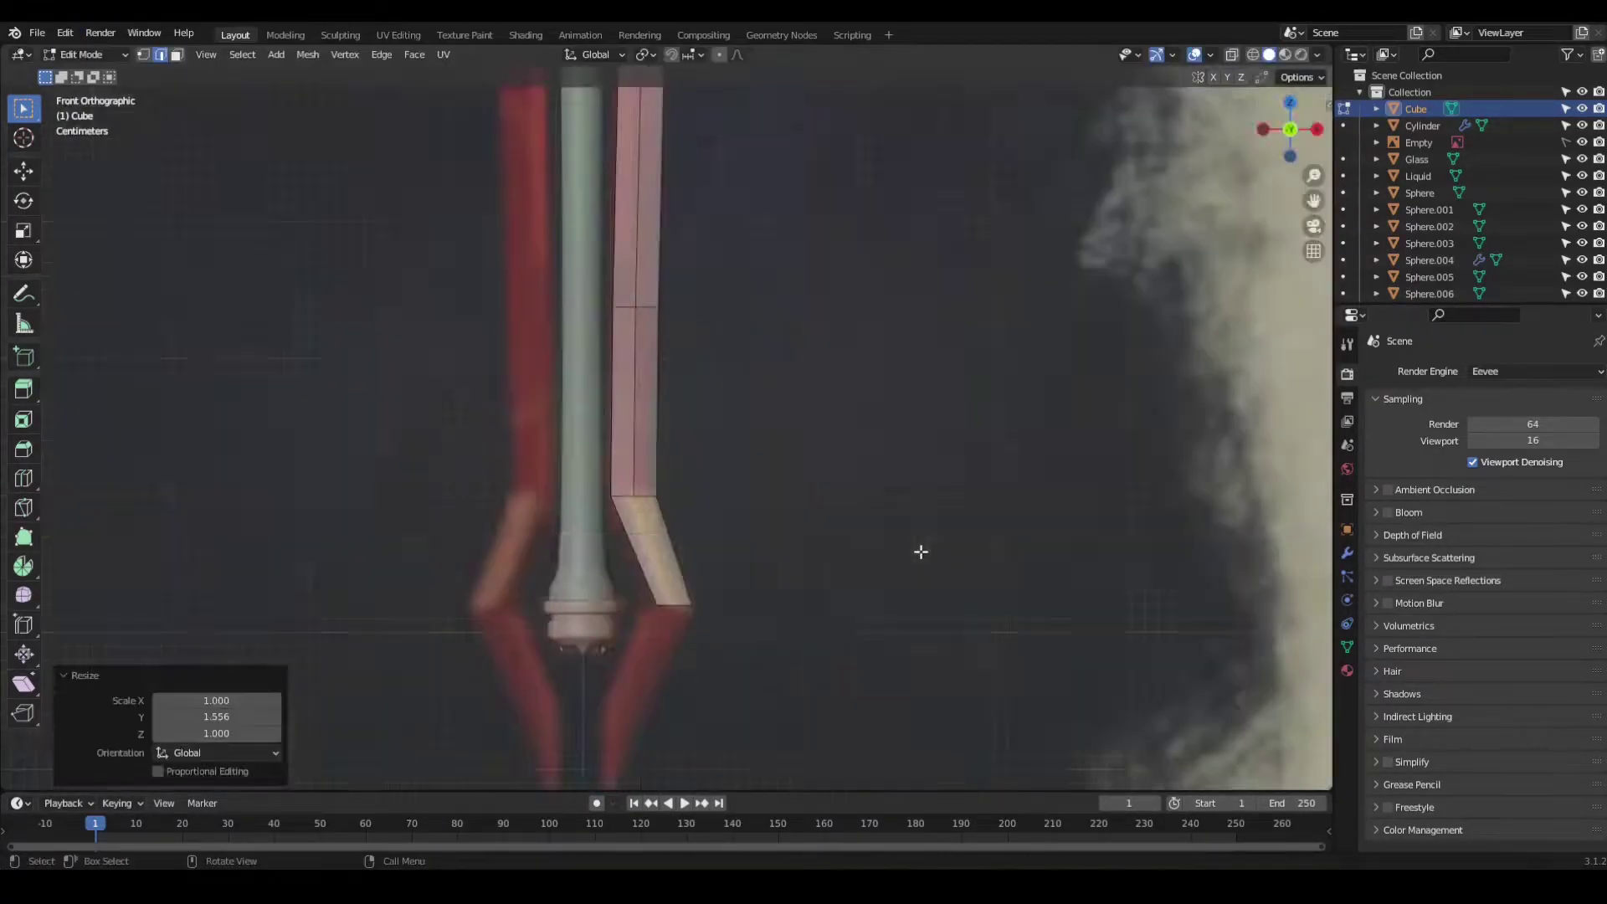
Step: Stretch the lower edge along Z and extrude the blade's lower end downward
key(g)
key(s)
key(z)
click(782, 696)
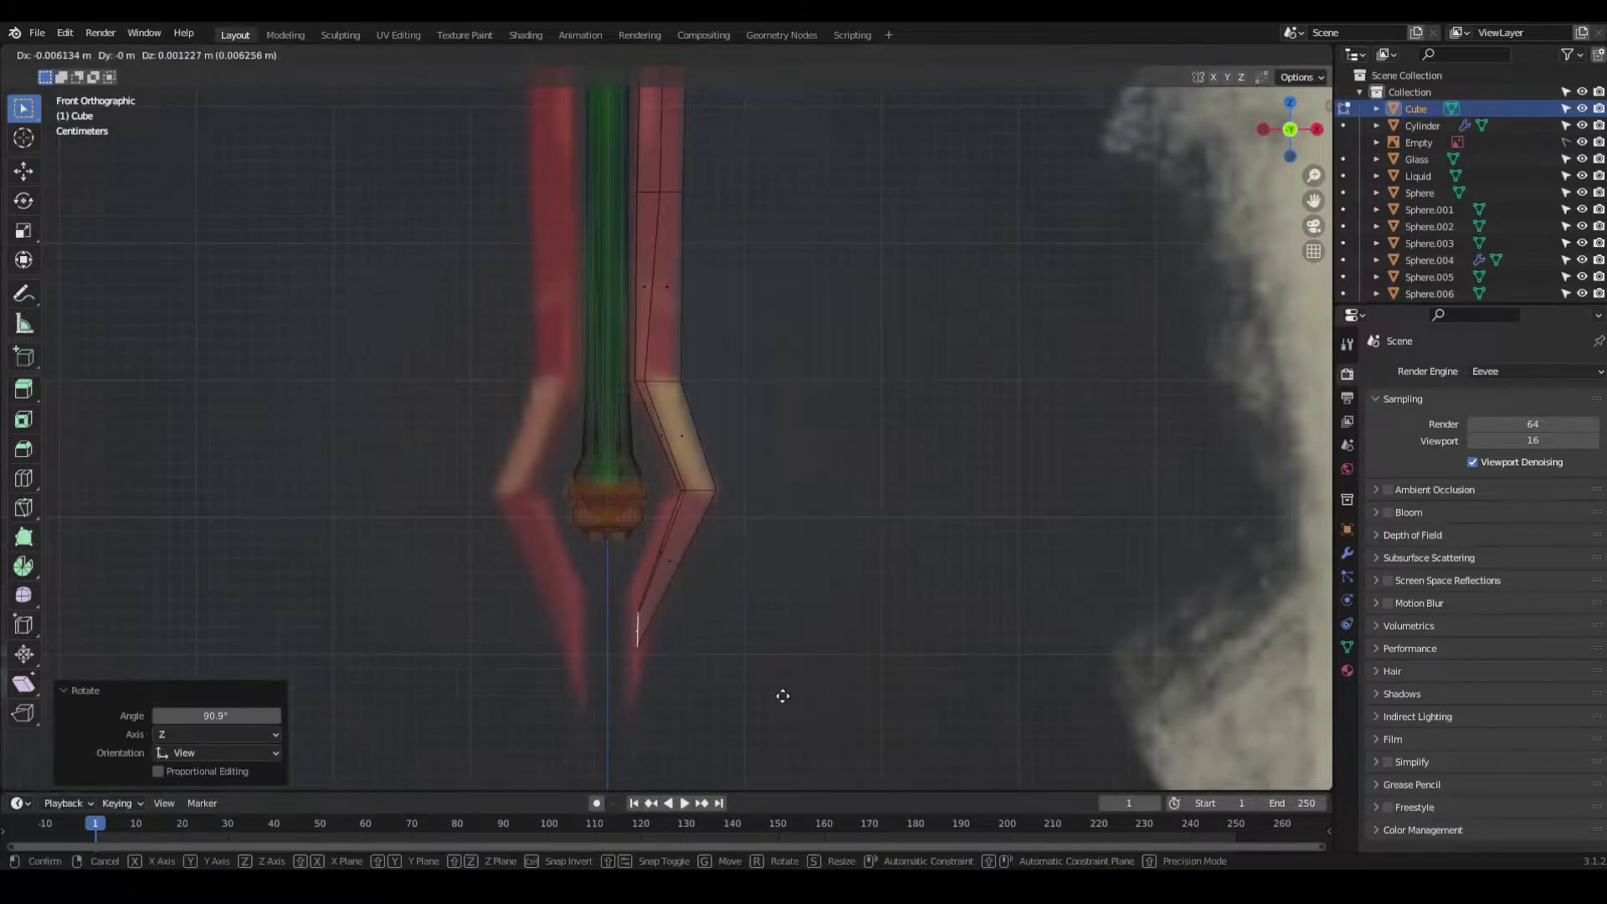
middle_drag(692, 519, 646, 610)
key(e)
click(670, 530)
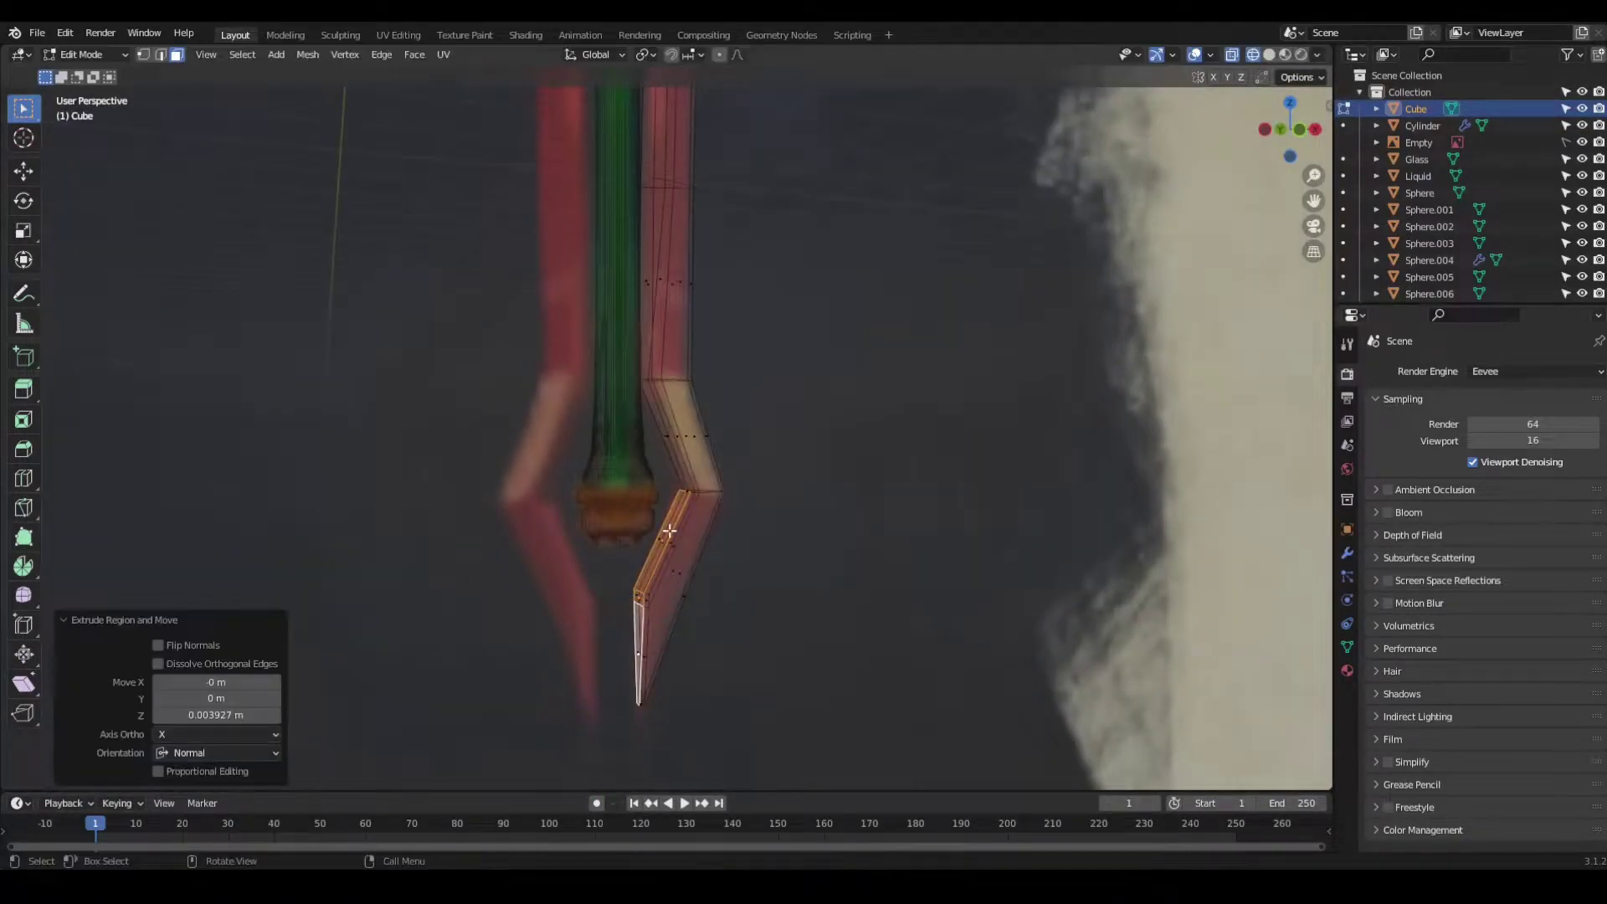
key(Return)
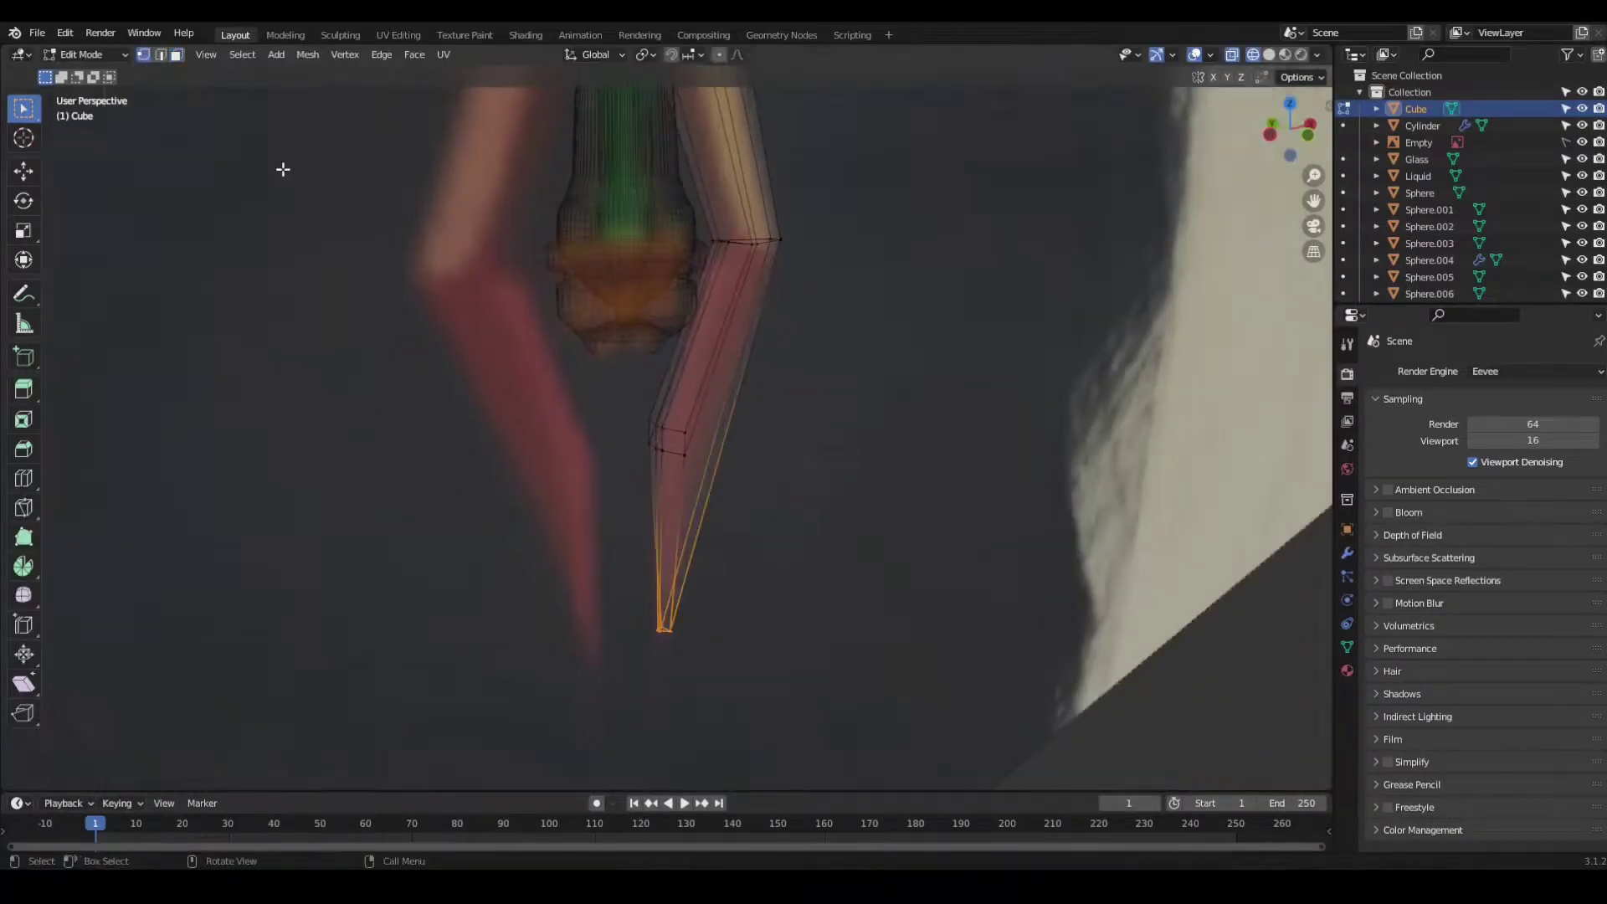
Step: Move the end along Z and merge its points at center into a sharp tip
middle_drag(670, 425, 649, 271)
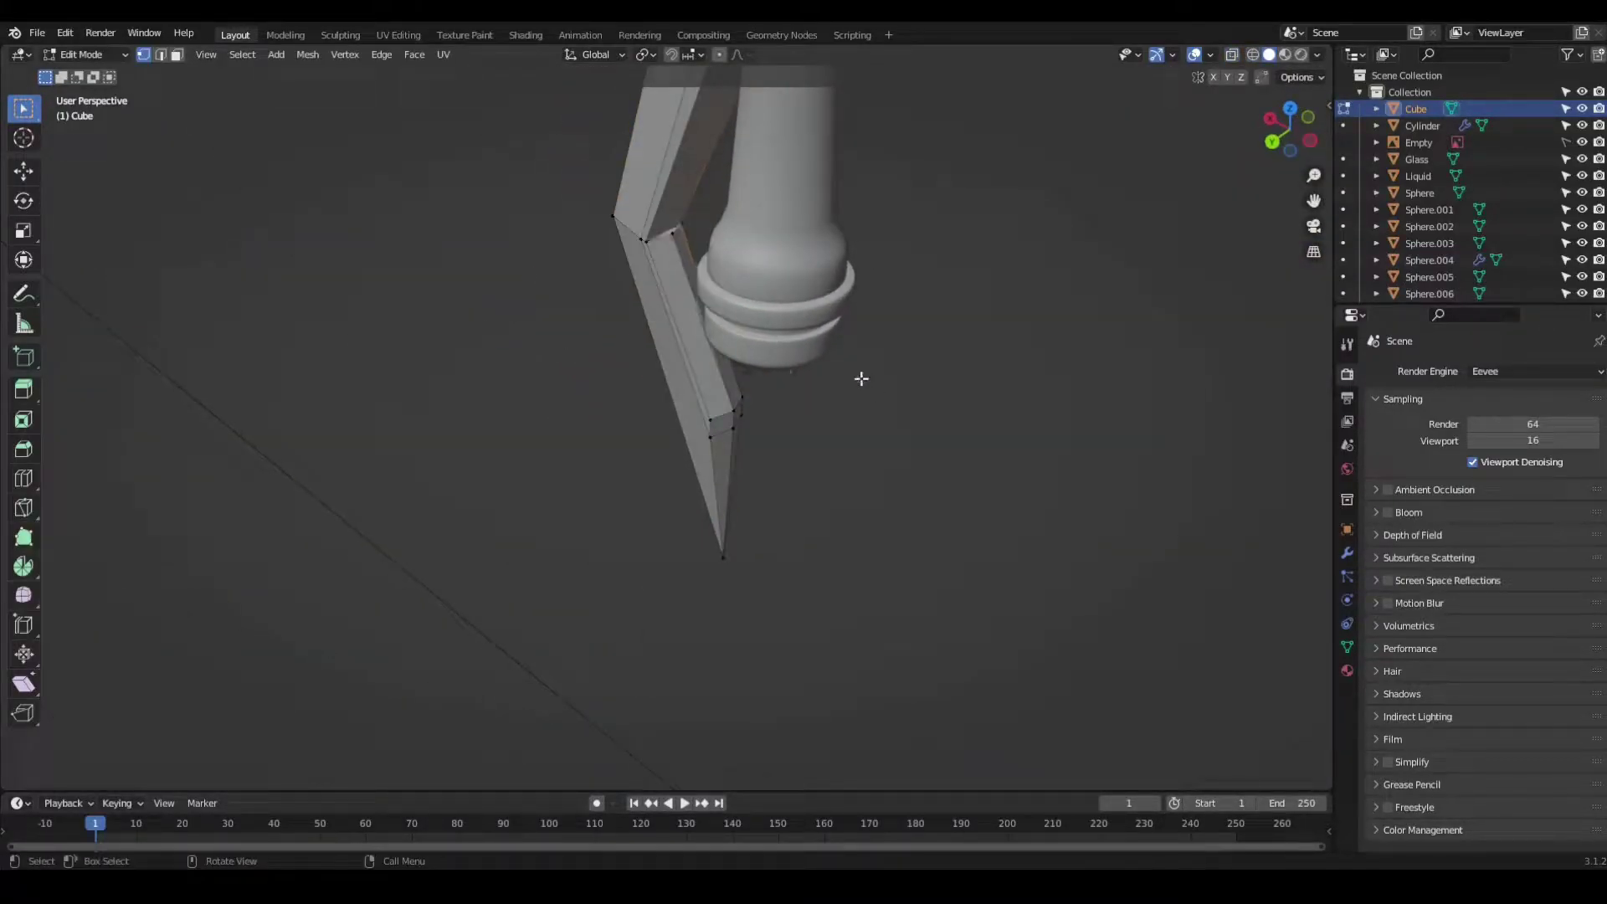
scroll(862, 378, up, 3)
key(g)
key(z)
key(Return)
middle_drag(766, 243, 671, 188)
key(m)
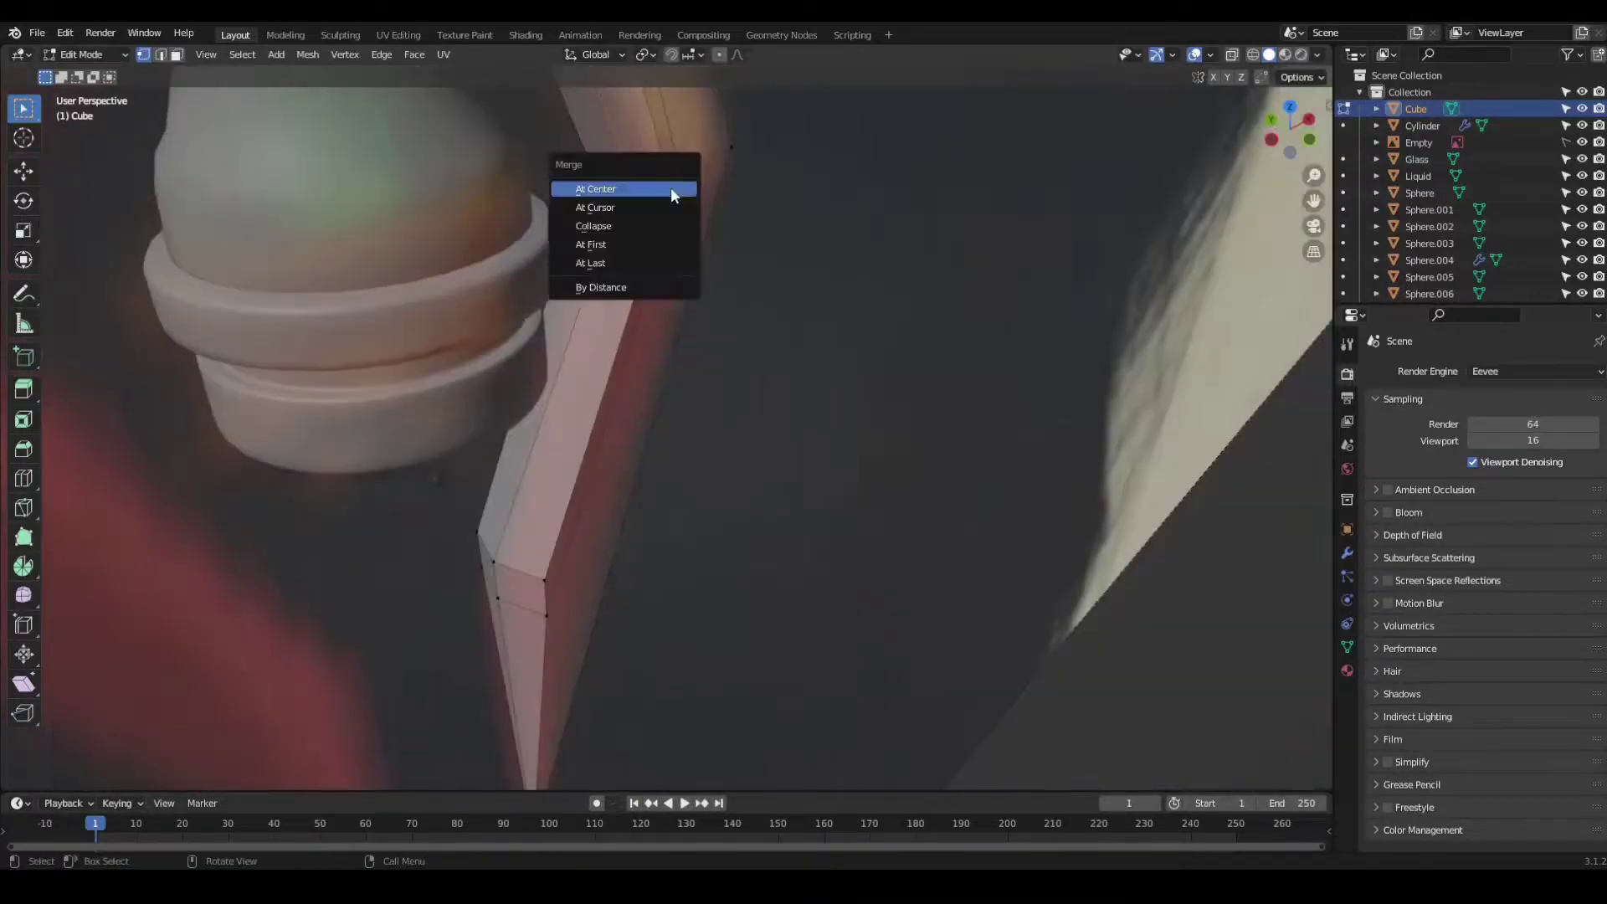
click(670, 188)
Step: Knife-cut new edges into the prong, save, and return to Object Mode
right_click(721, 430)
key(2)
right_click(696, 355)
key(k)
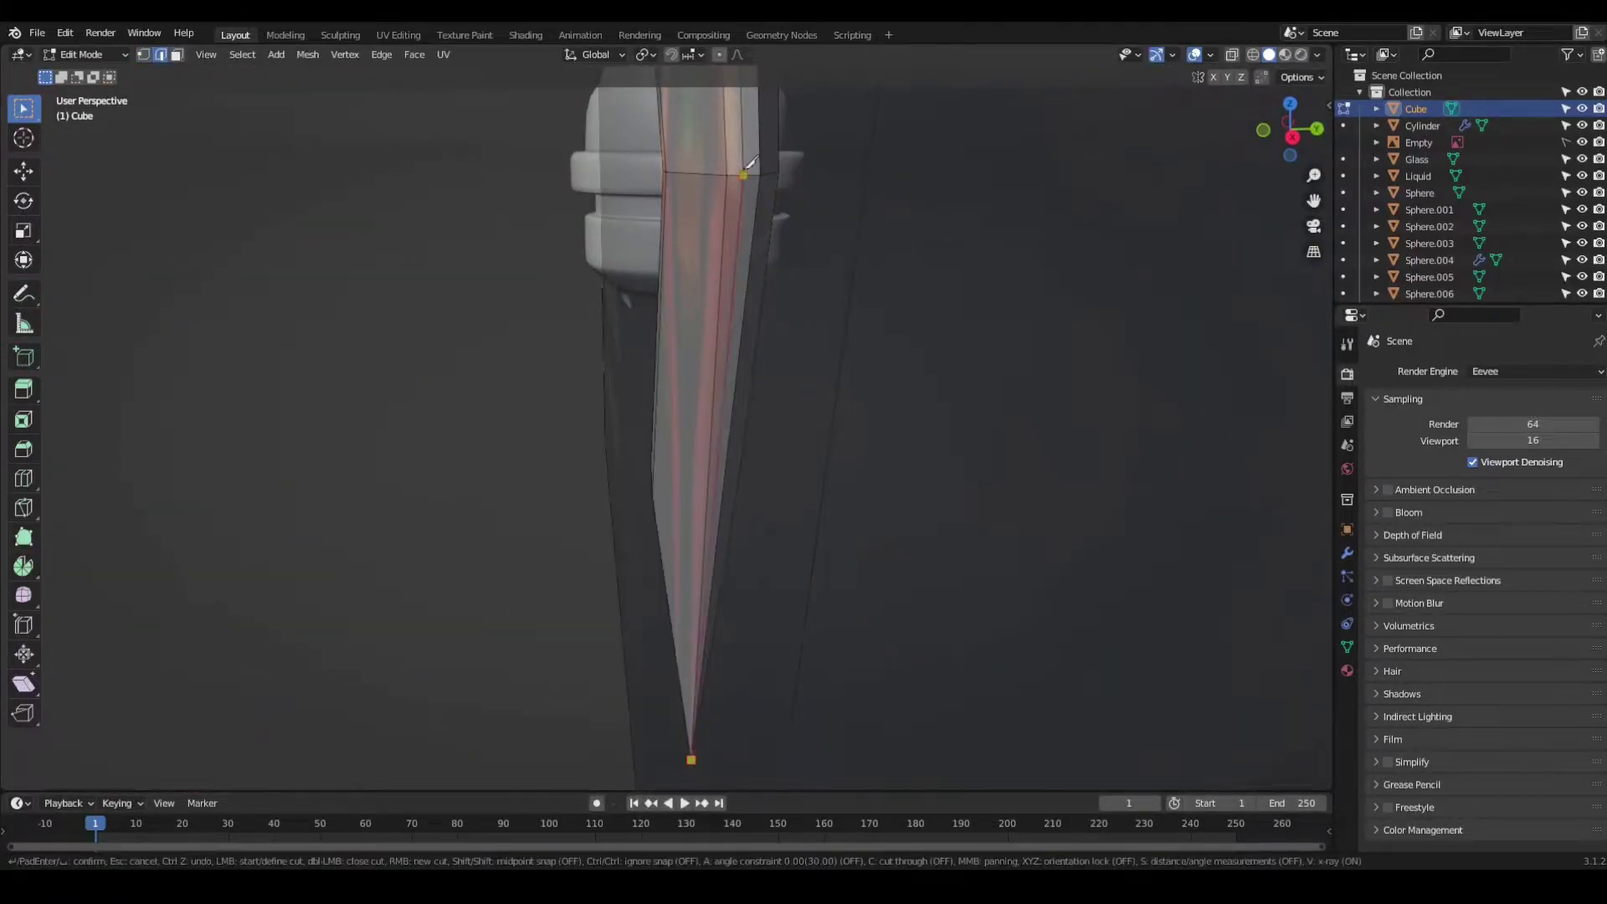
key(KP_1)
key(1)
key(ctrl+s)
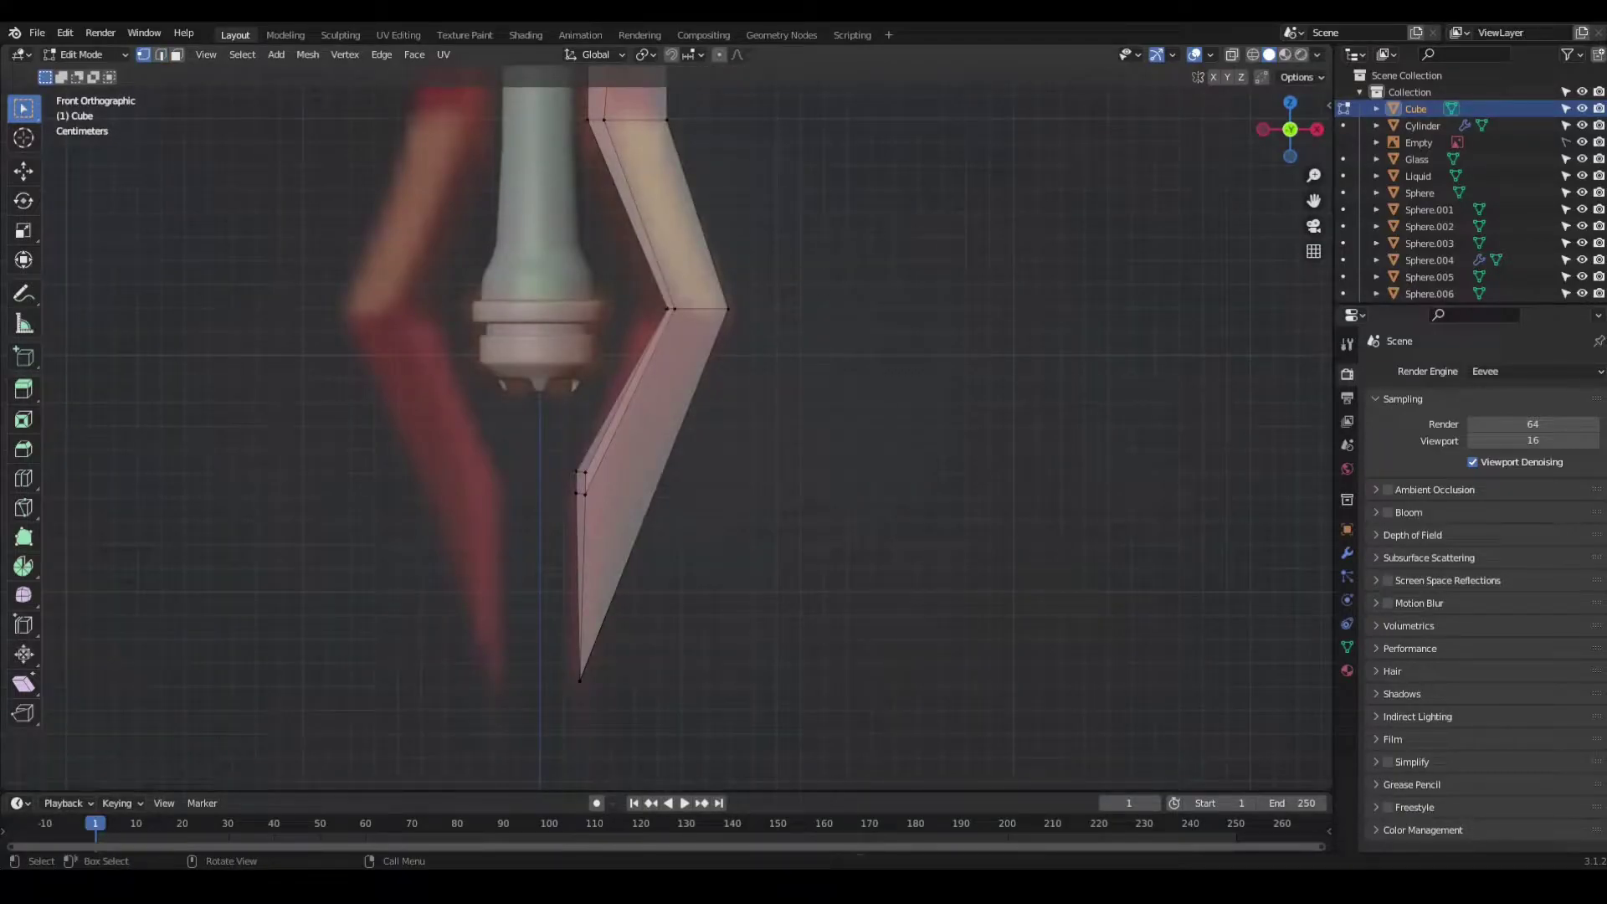
key(Tab)
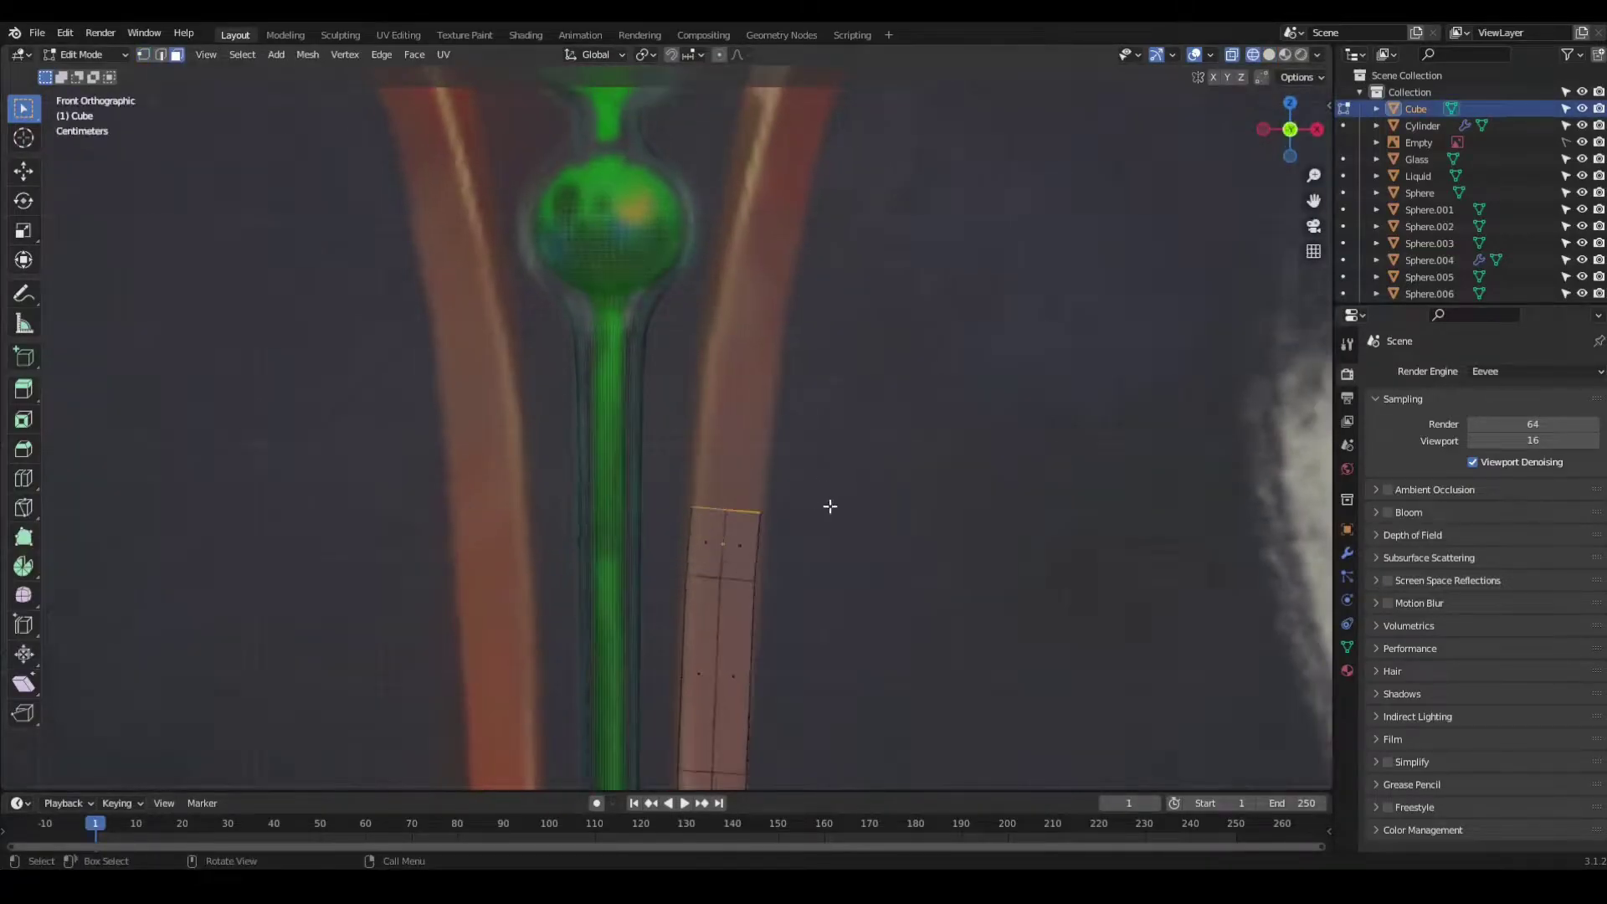
Step: Extrude the strip's top edge and pull it further along the blade
key(e)
click(918, 352)
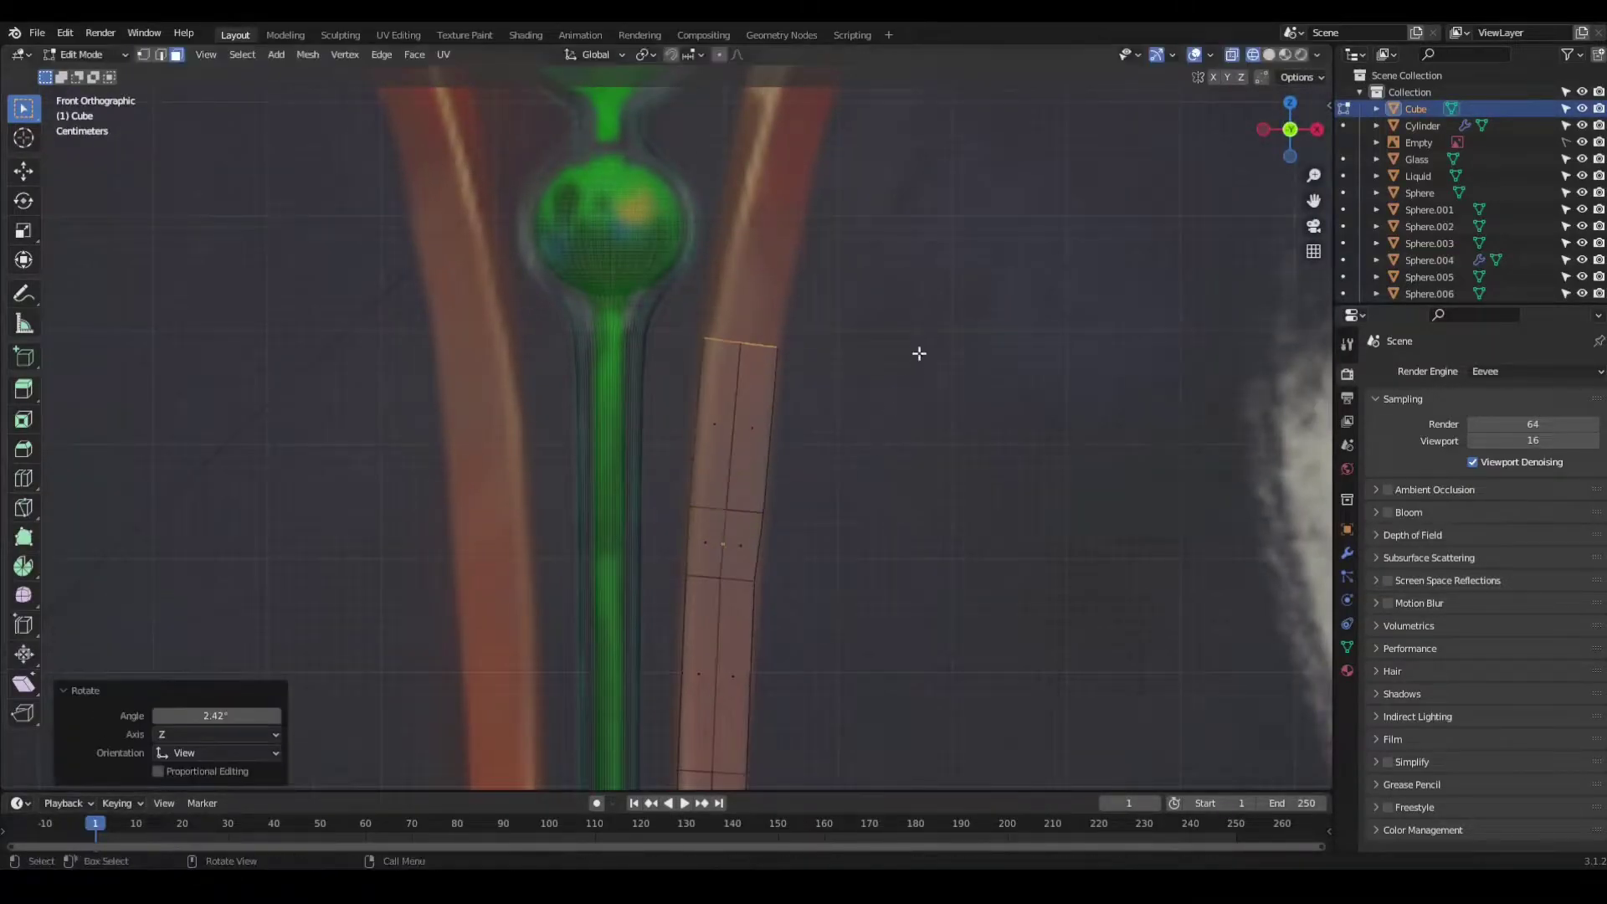
shift+middle_drag(918, 352, 851, 455)
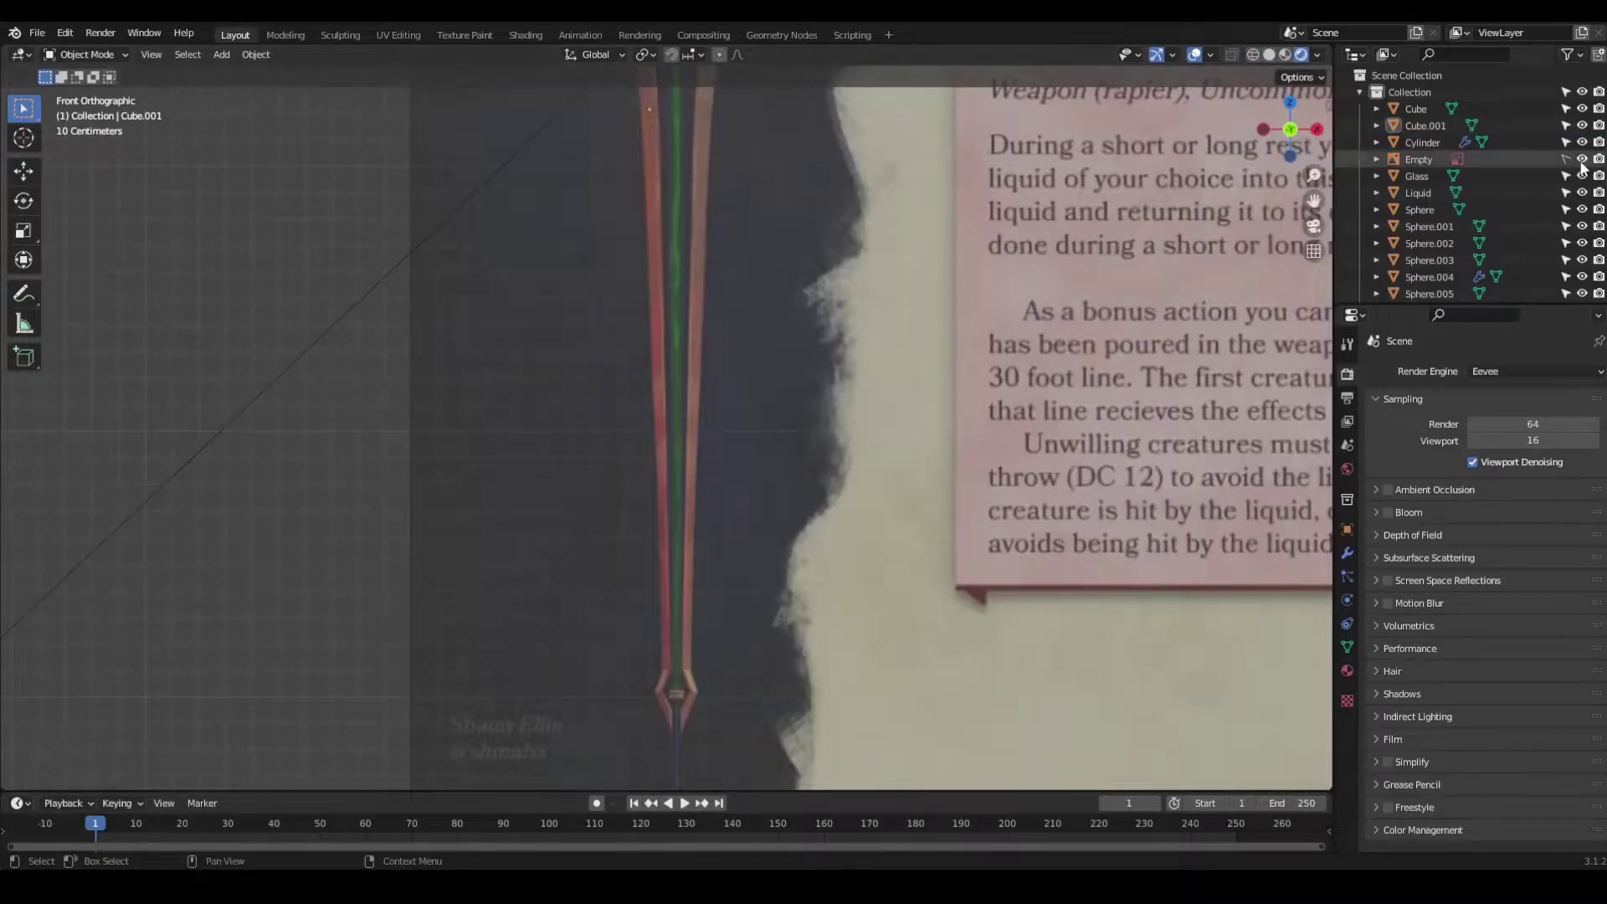
Step: Hide the reference image empty, save, and check the strip's Copper material colour
click(1582, 159)
key(ctrl+s)
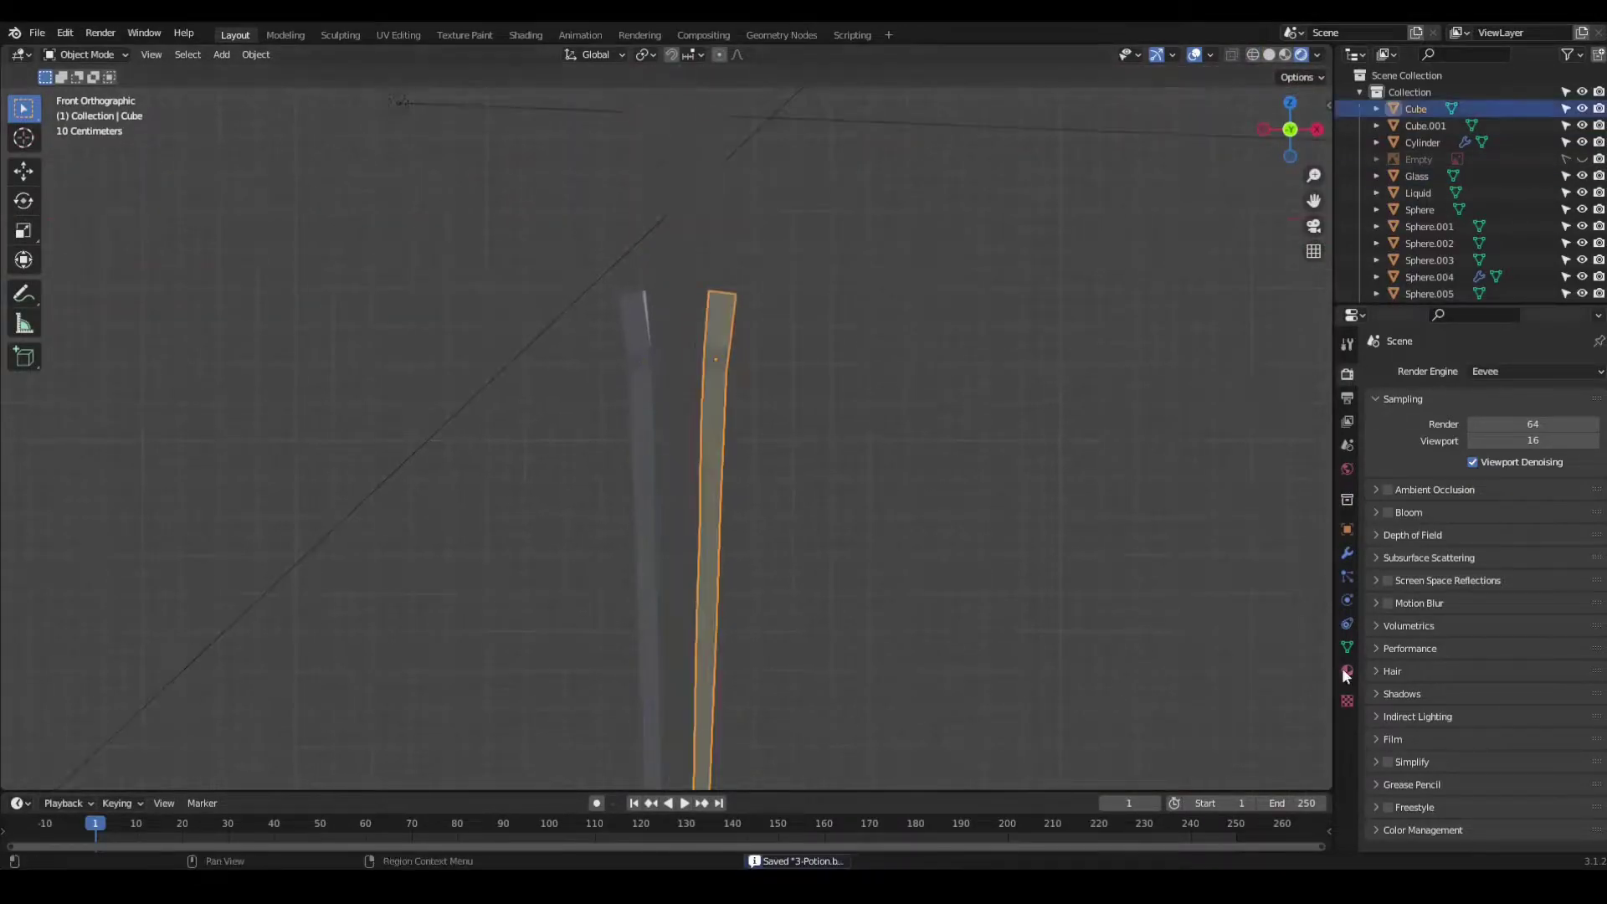
click(1347, 671)
click(1521, 518)
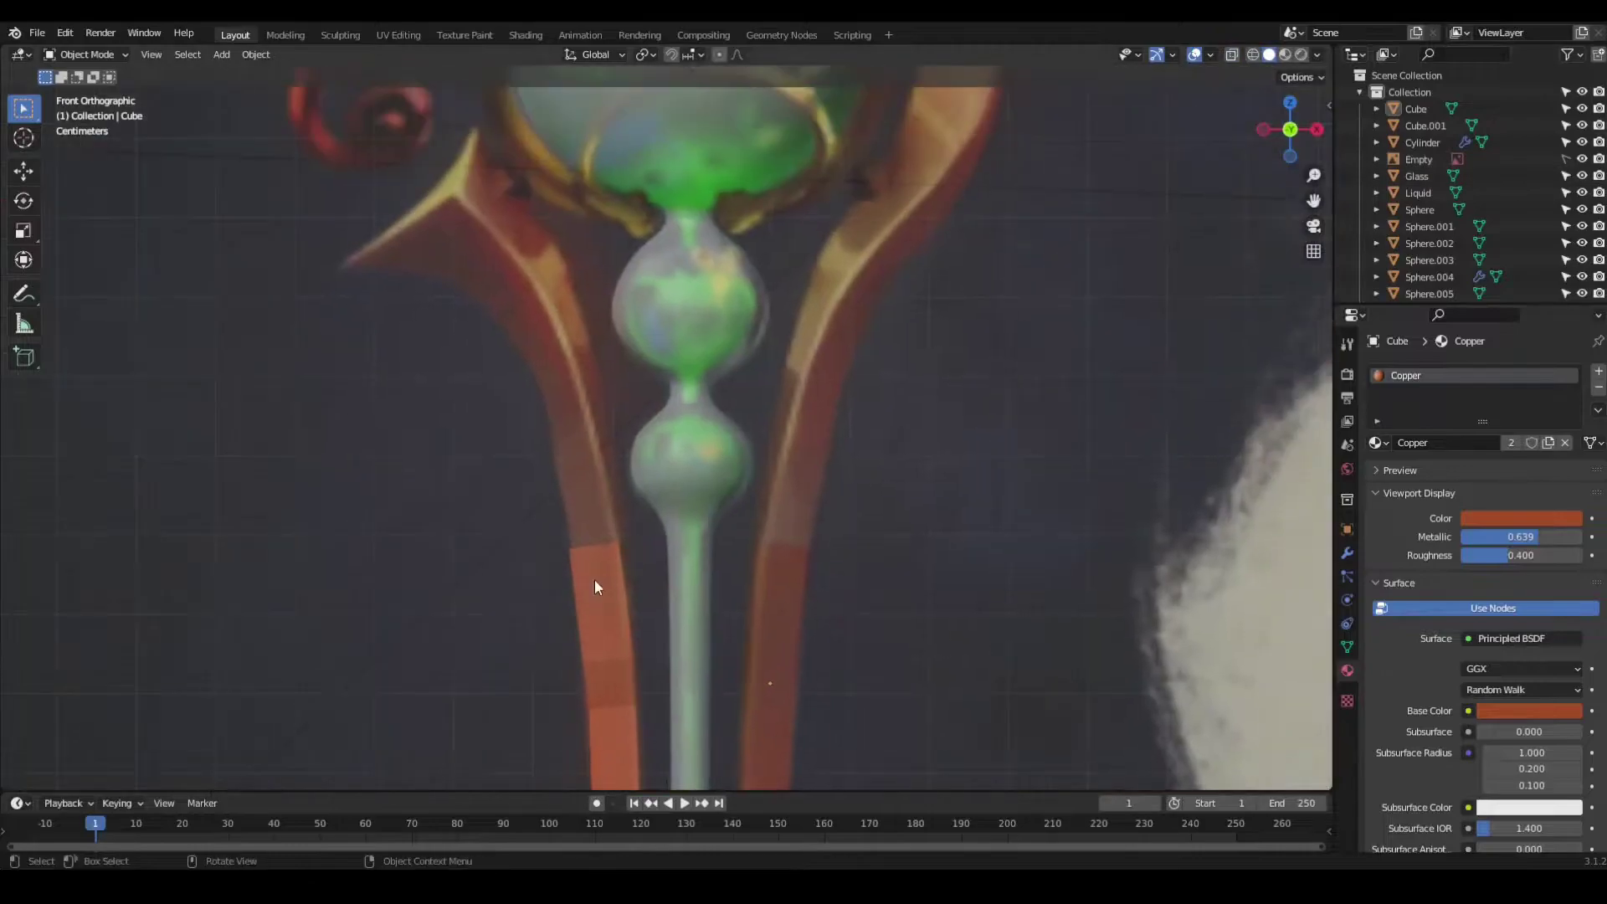
Step: Extrude and scale further flared sections of the first copper blade, then add an edge loop
click(725, 404)
key(e)
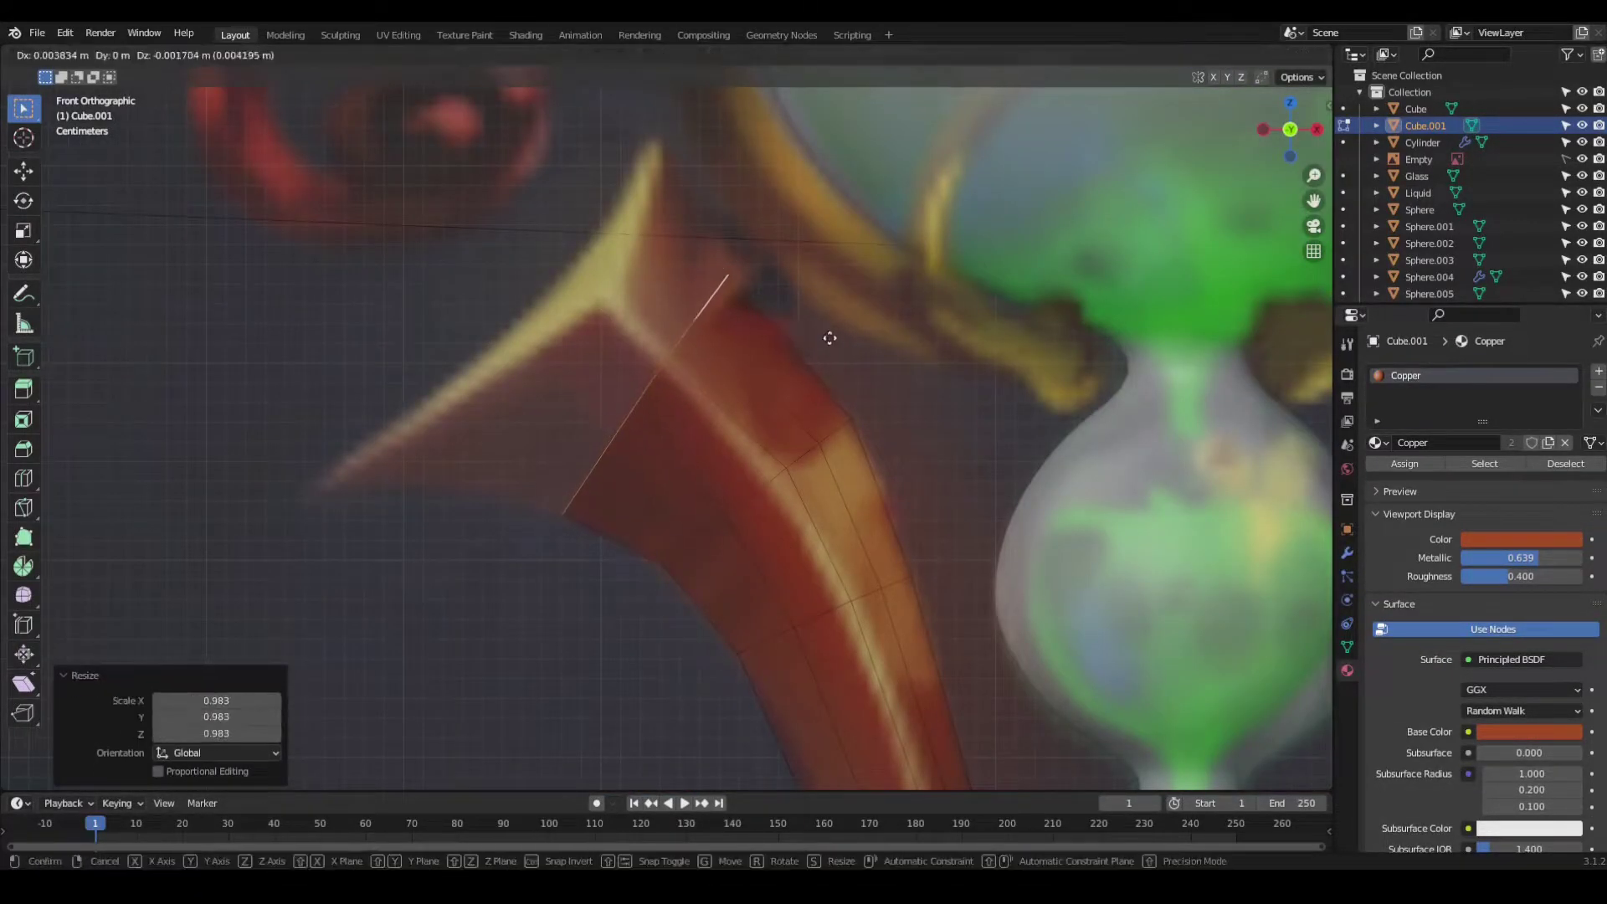
click(796, 352)
key(e)
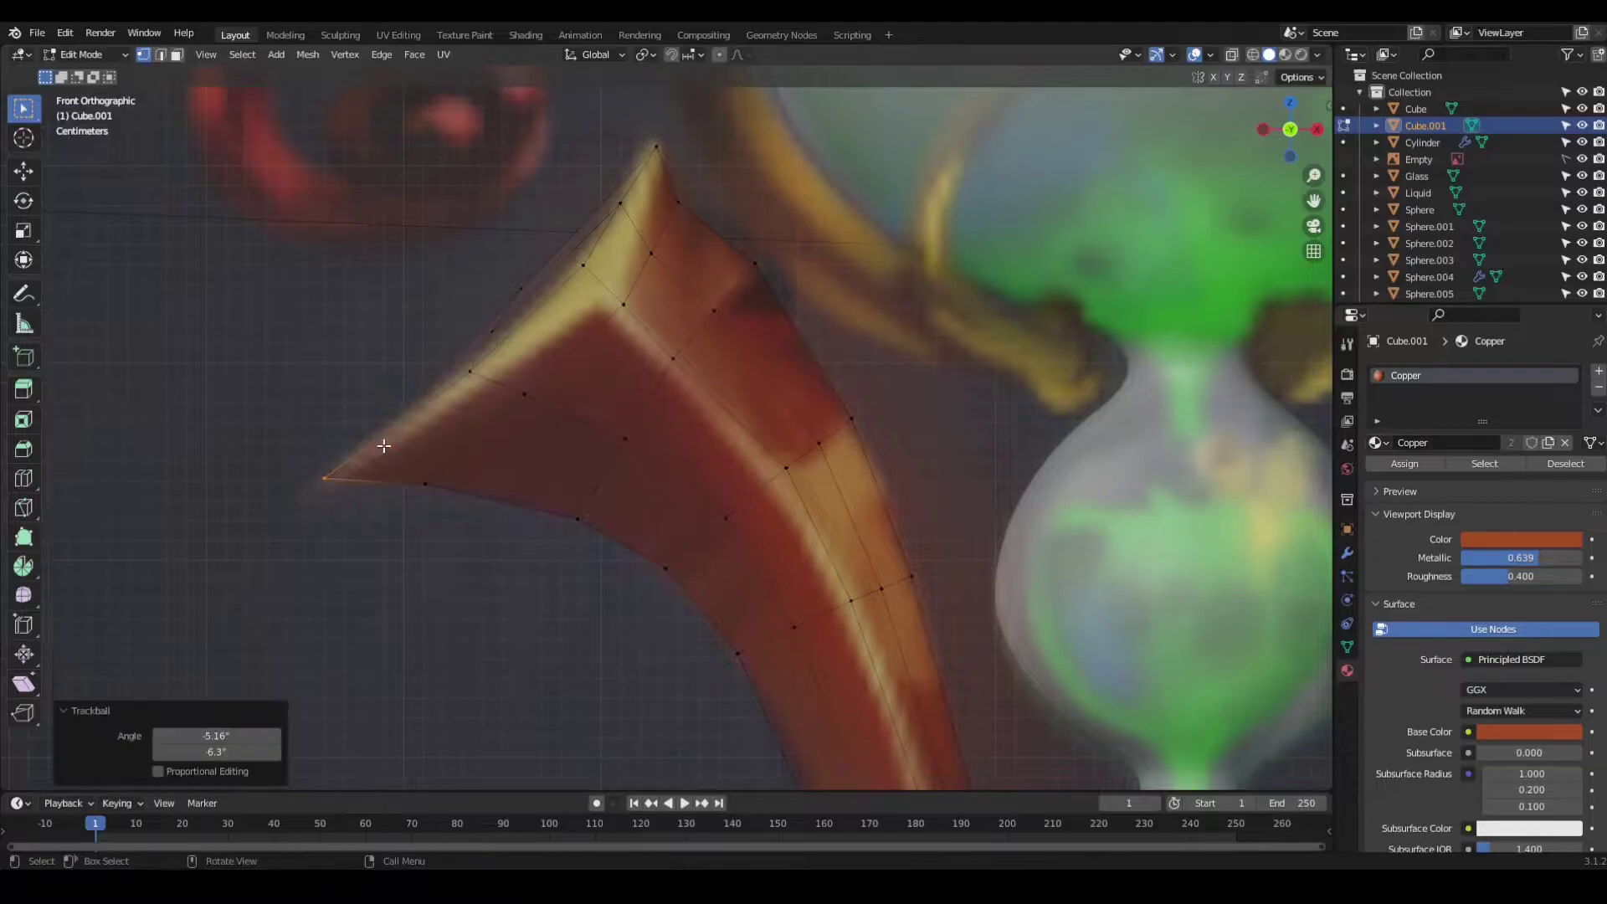
key(ctrl+r)
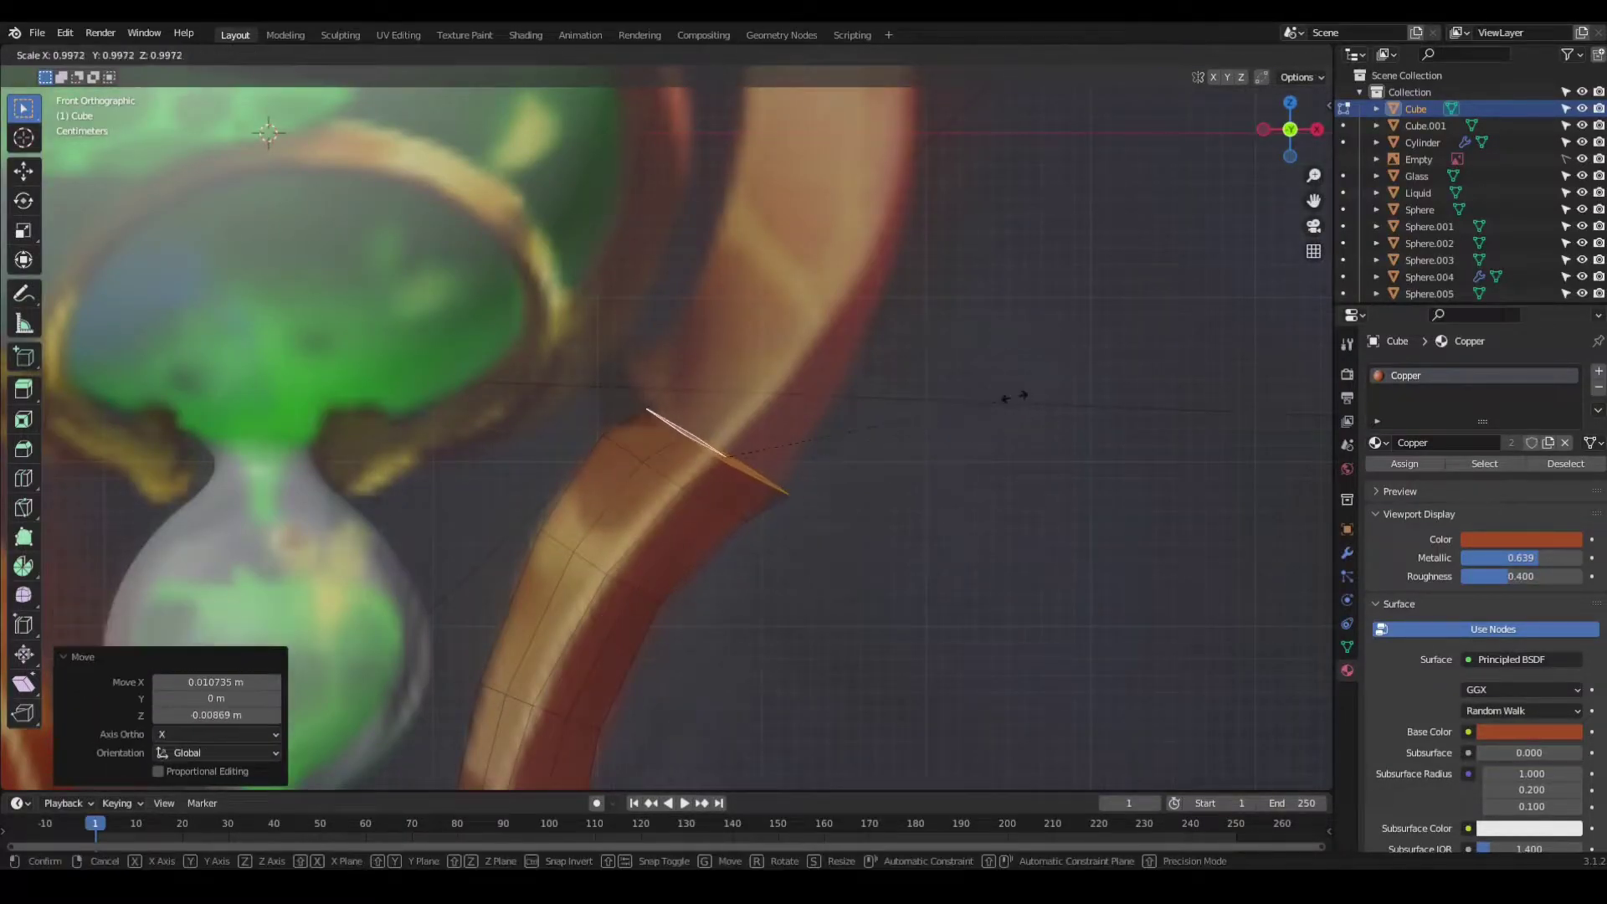
Step: Rotate and extrude the tip, reposition the other blade's top edge, and flatten it along Z
click(1011, 372)
key(e)
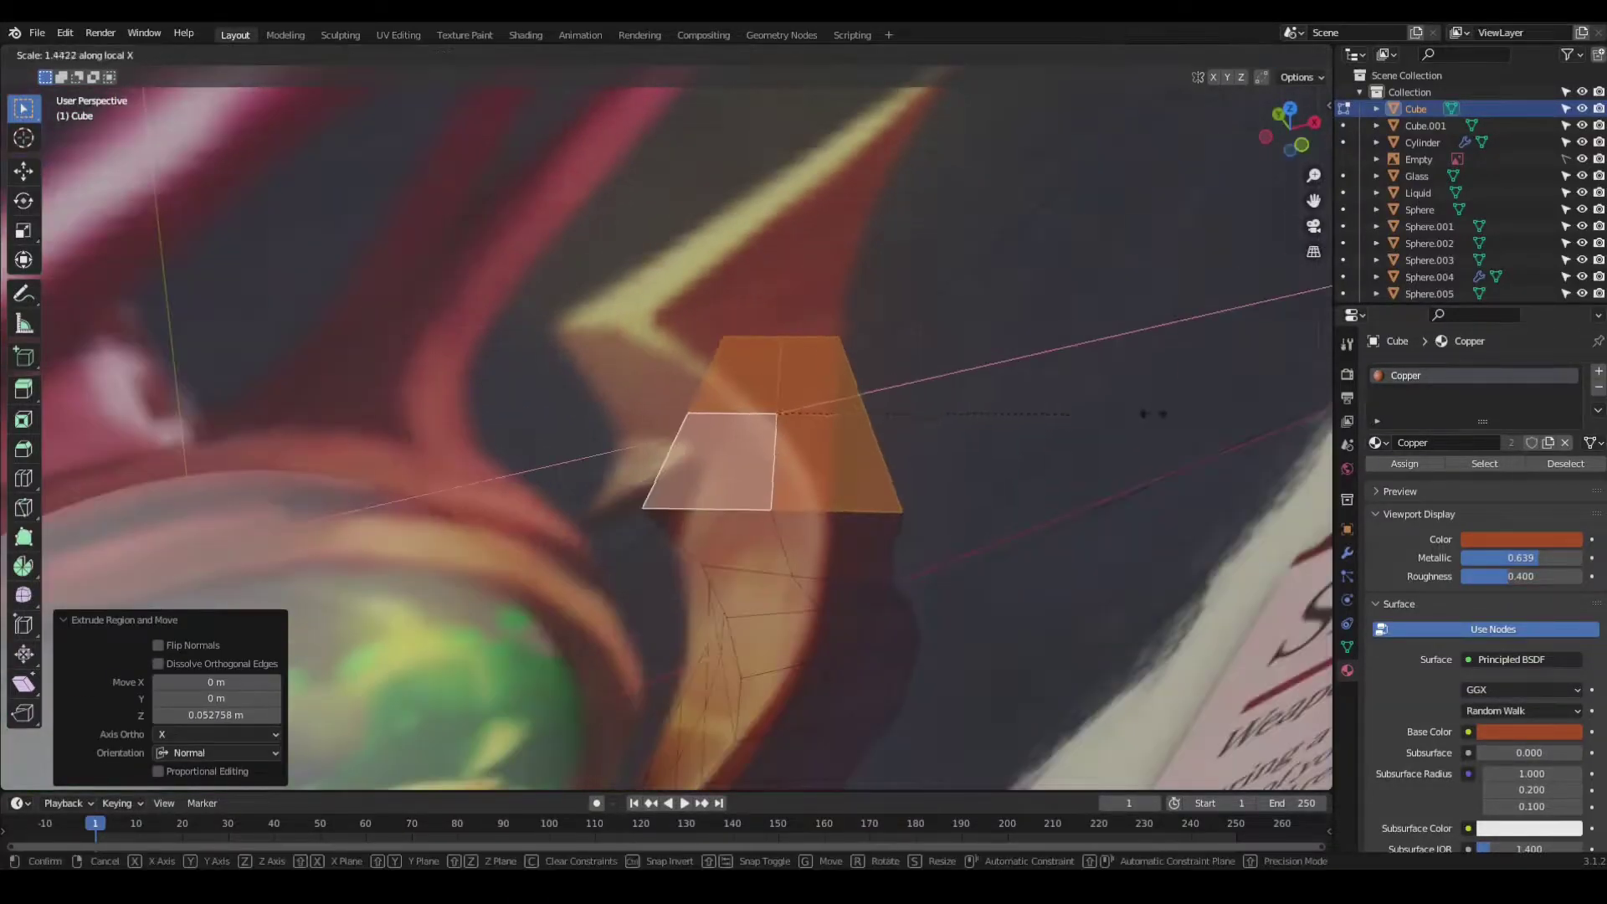
click(830, 348)
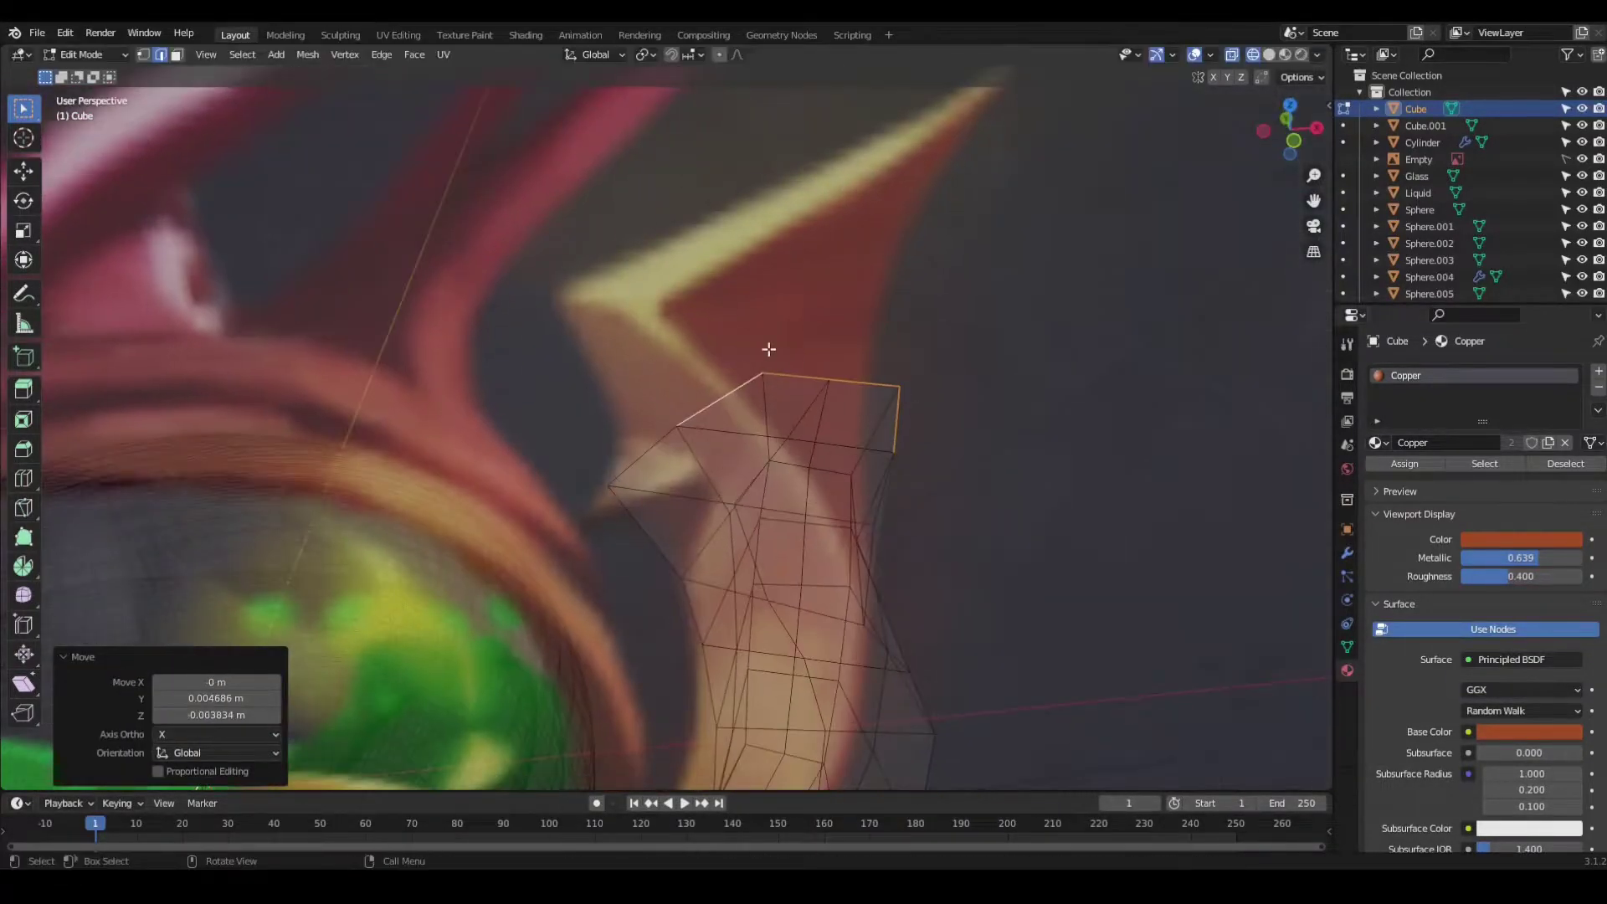
key(g)
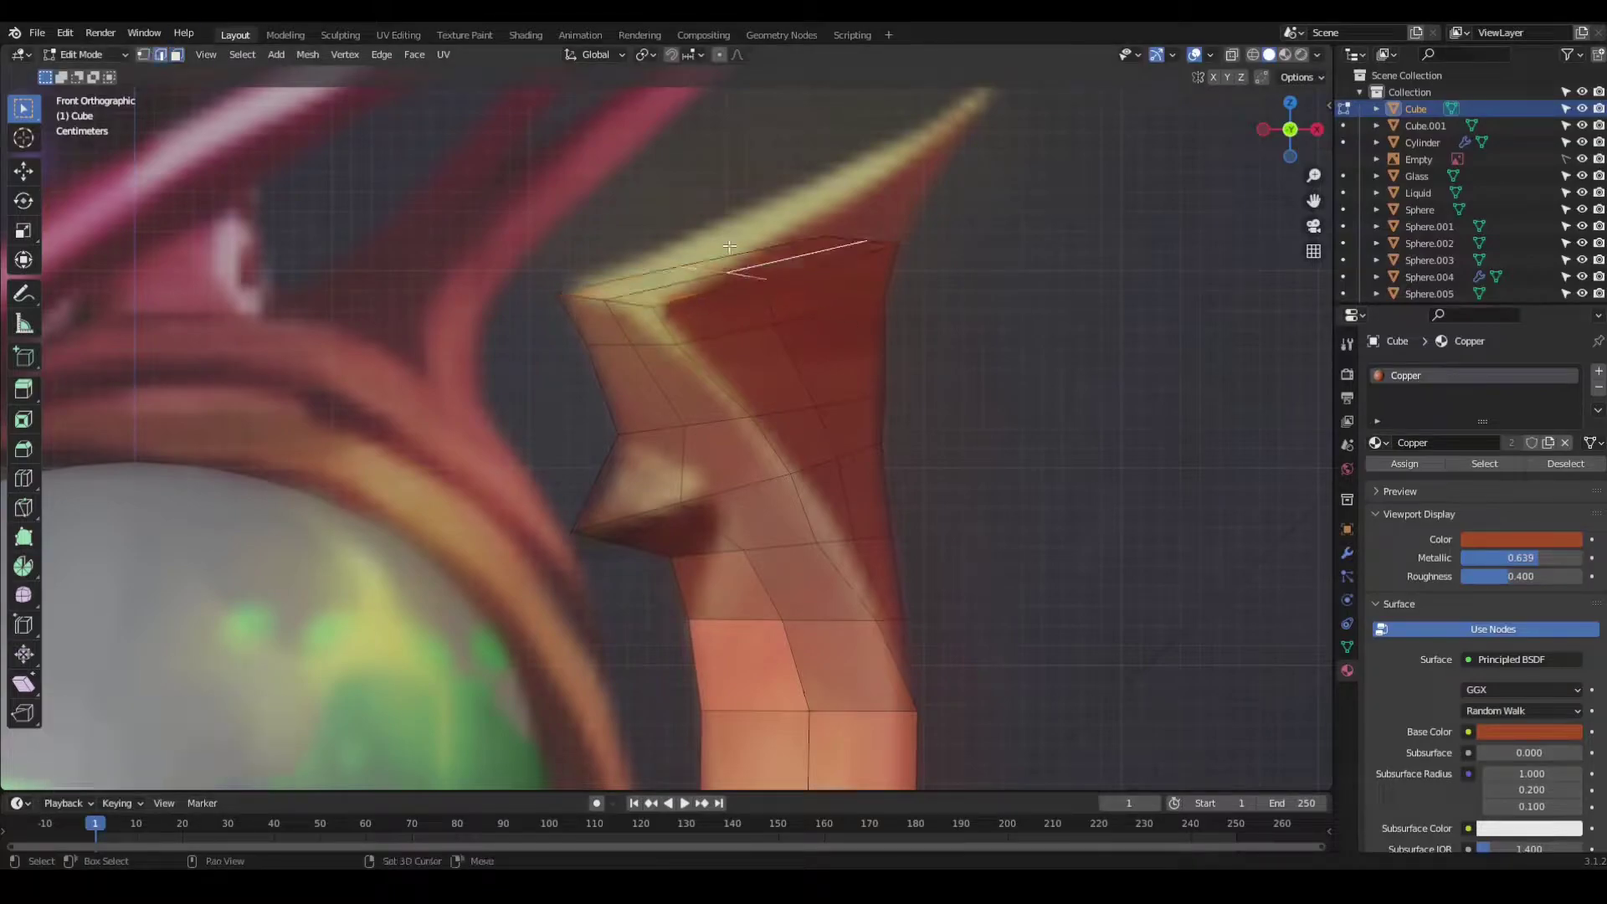
key(s)
key(z)
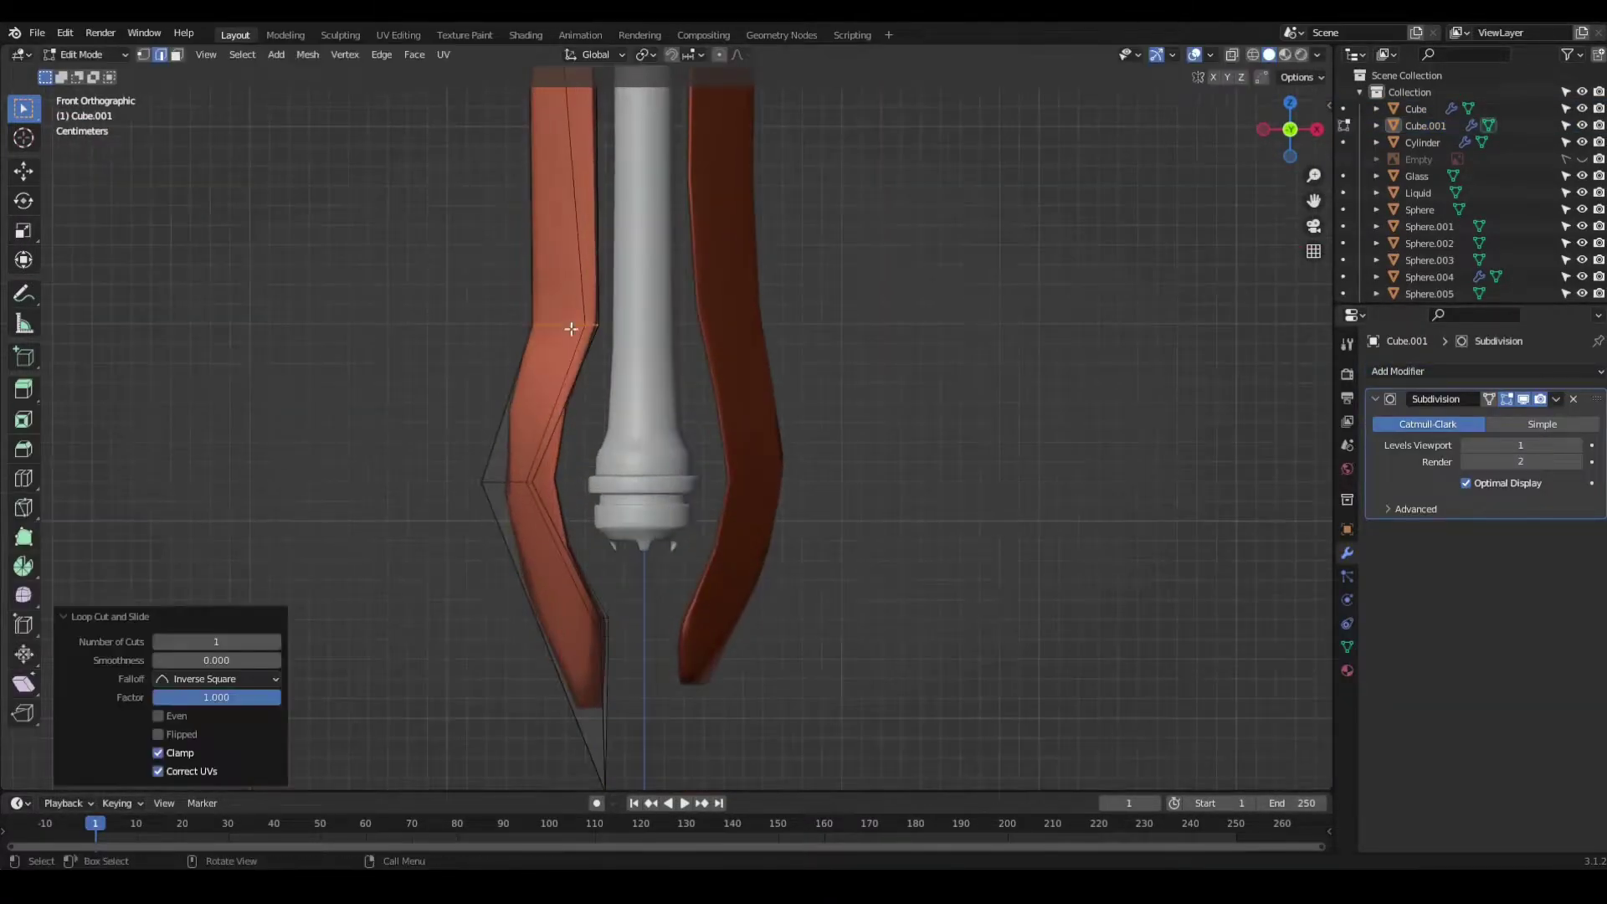
Step: Add a loop cut across the blade and check its smoothed shape in object mode
mouse_move(812, 598)
middle_down()
mouse_move(585, 617)
mouse_move(686, 621)
middle_up()
click(670, 706)
key(Tab)
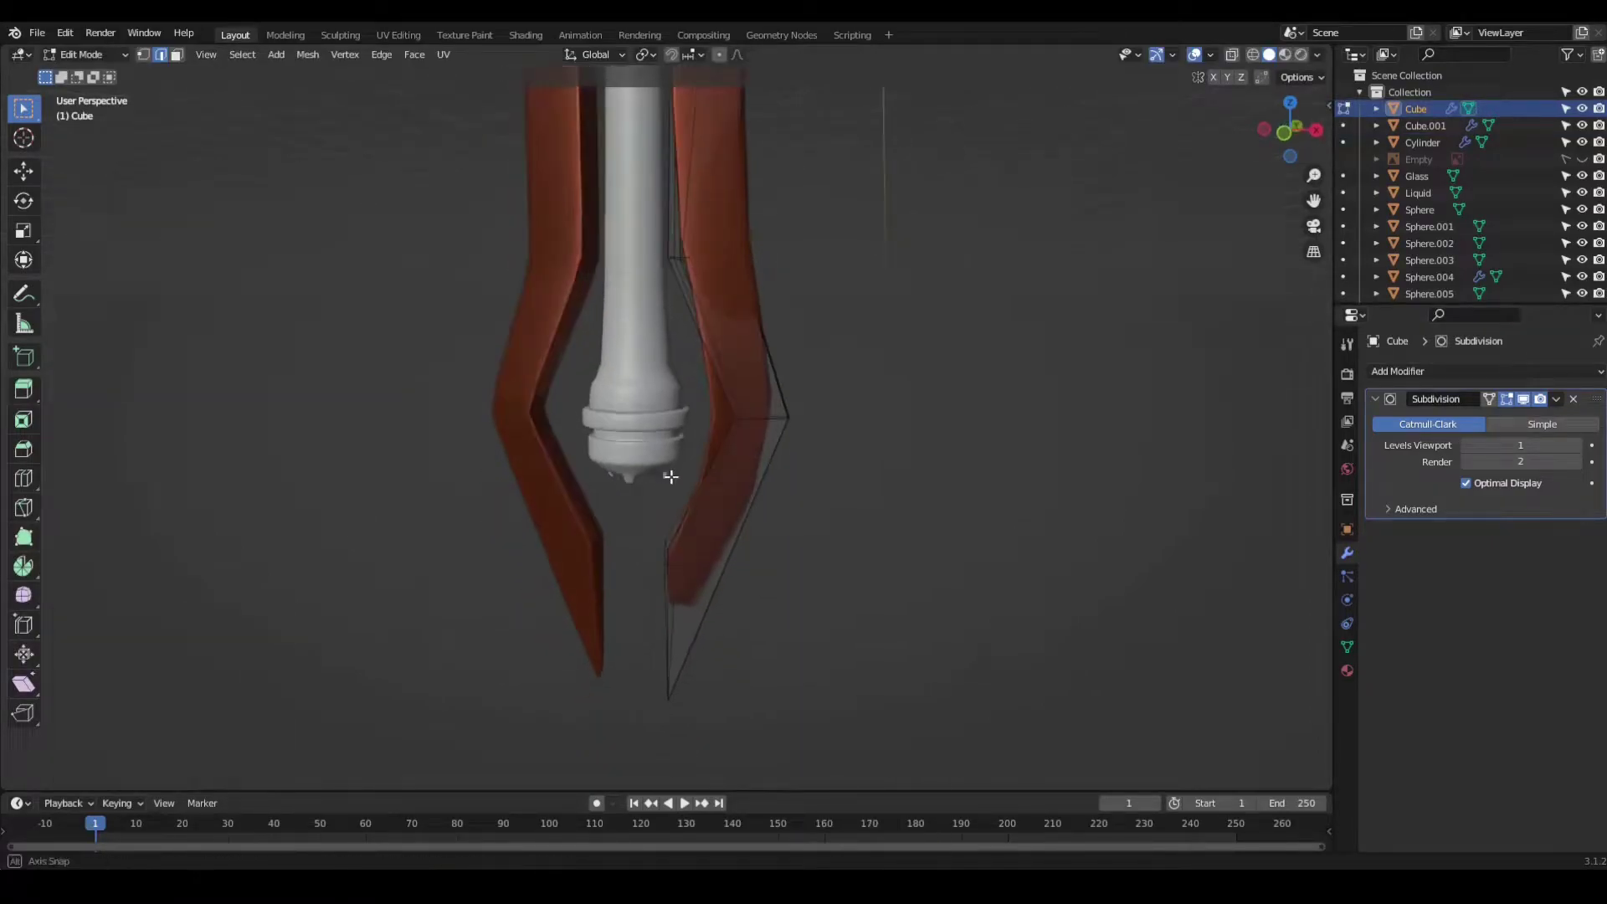
scroll(818, 301, up, 1)
key(Tab)
scroll(664, 513, up, 2)
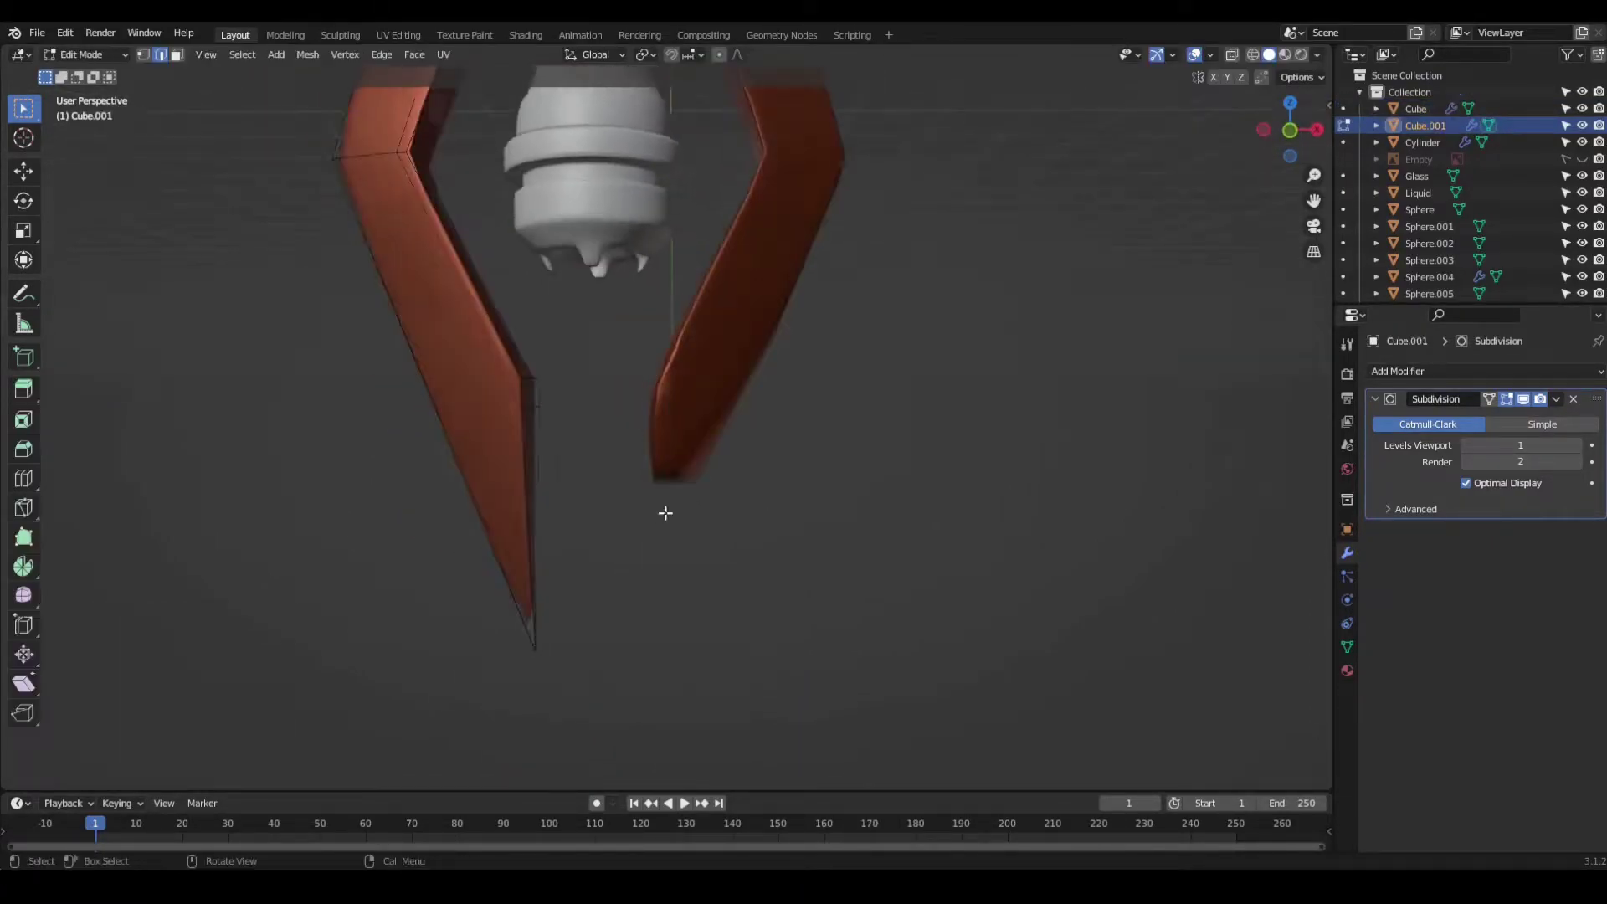
scroll(940, 388, up, 2)
middle_drag(941, 387, 689, 320)
scroll(690, 320, down, 5)
middle_drag(780, 269, 826, 248)
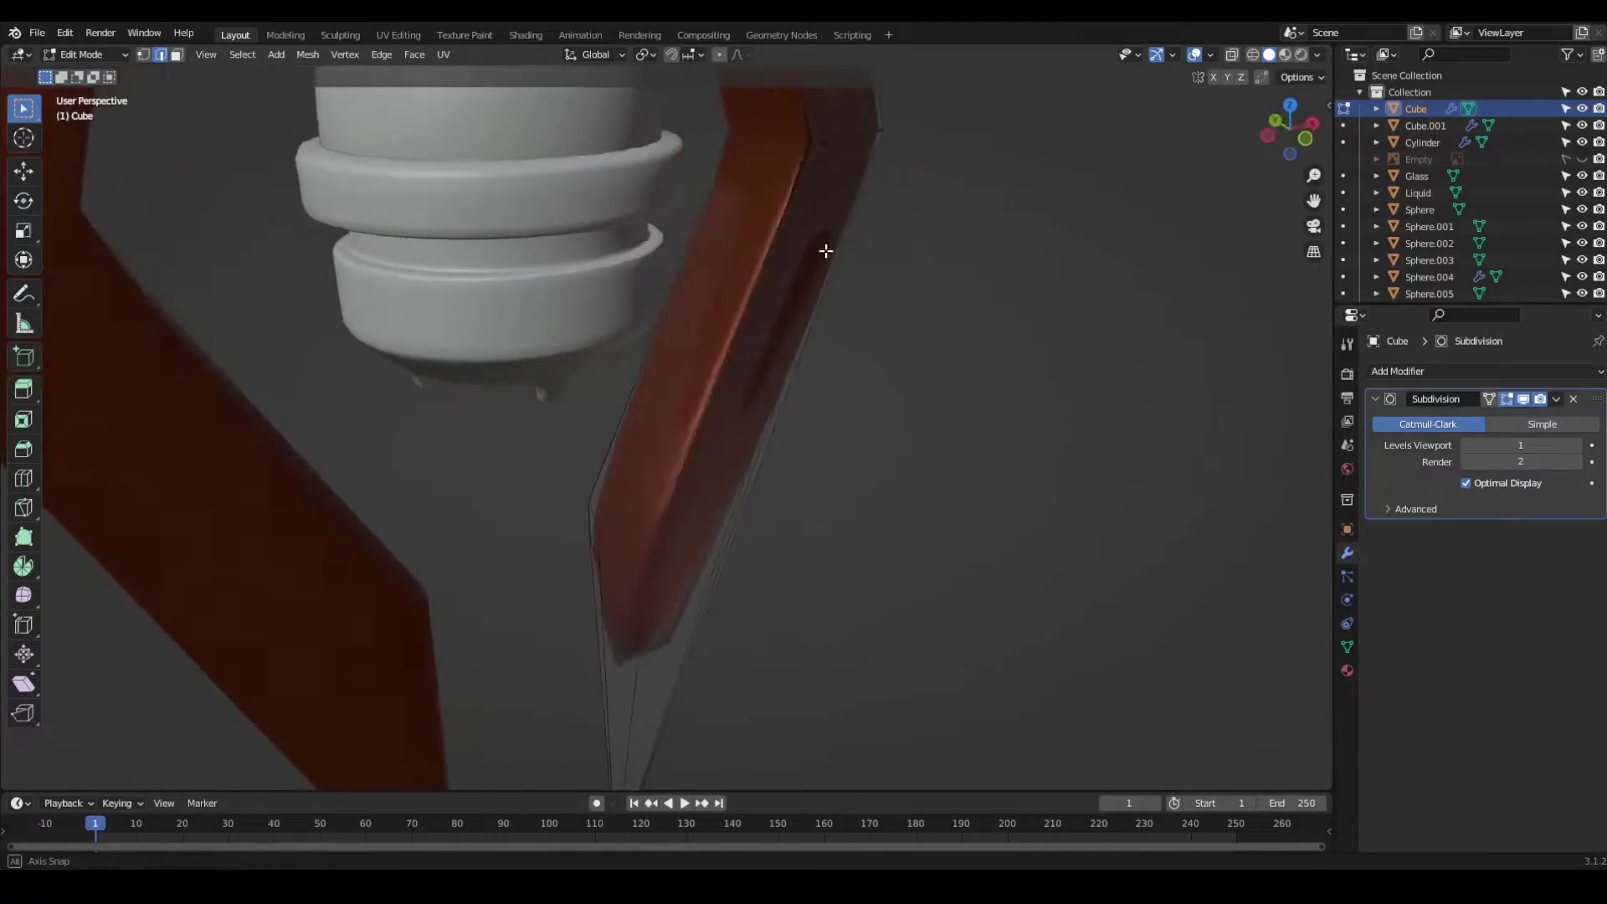
Step: Knife-cut extra edges across the lower blade point
key(k)
click(715, 265)
middle_drag(753, 473, 624, 474)
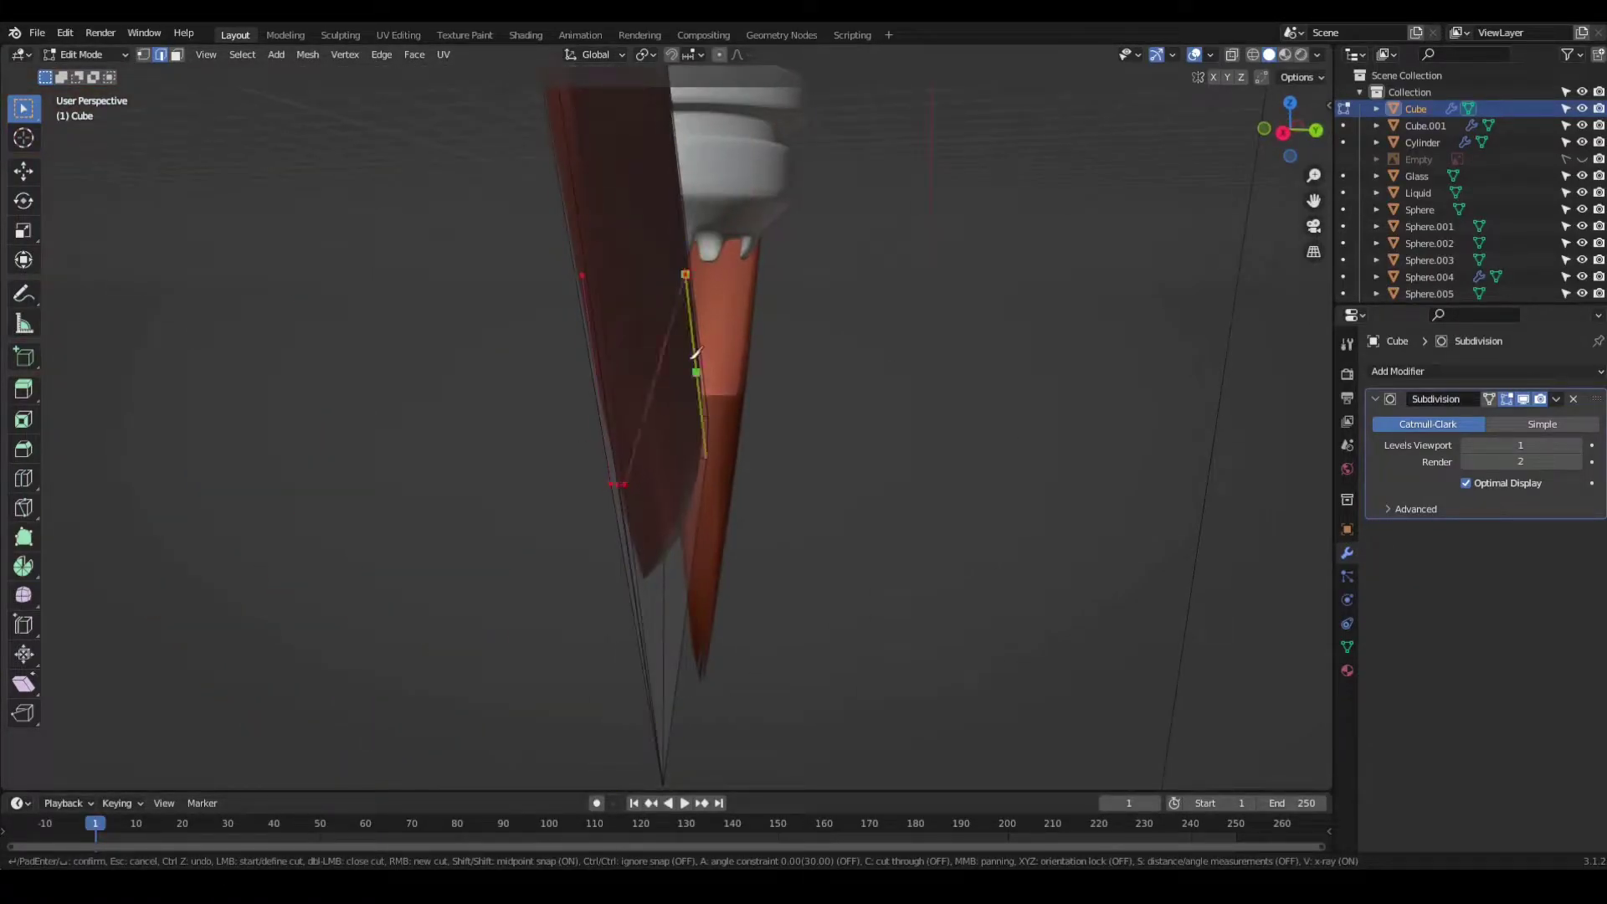
middle_drag(695, 354, 641, 299)
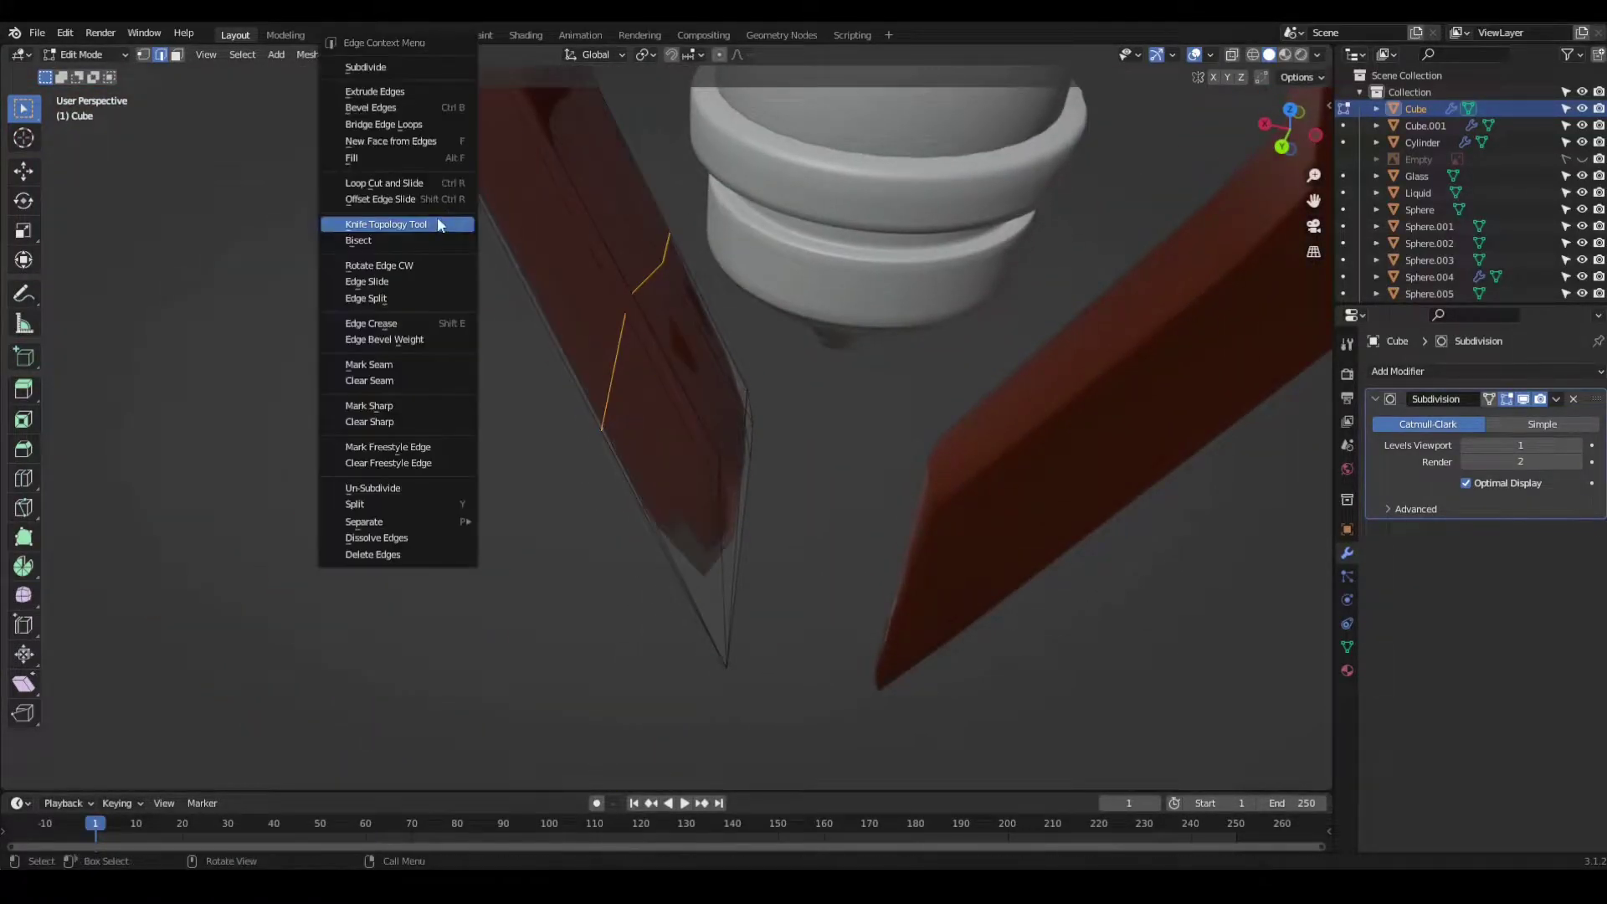
middle_drag(670, 229, 740, 312)
scroll(727, 312, up, 5)
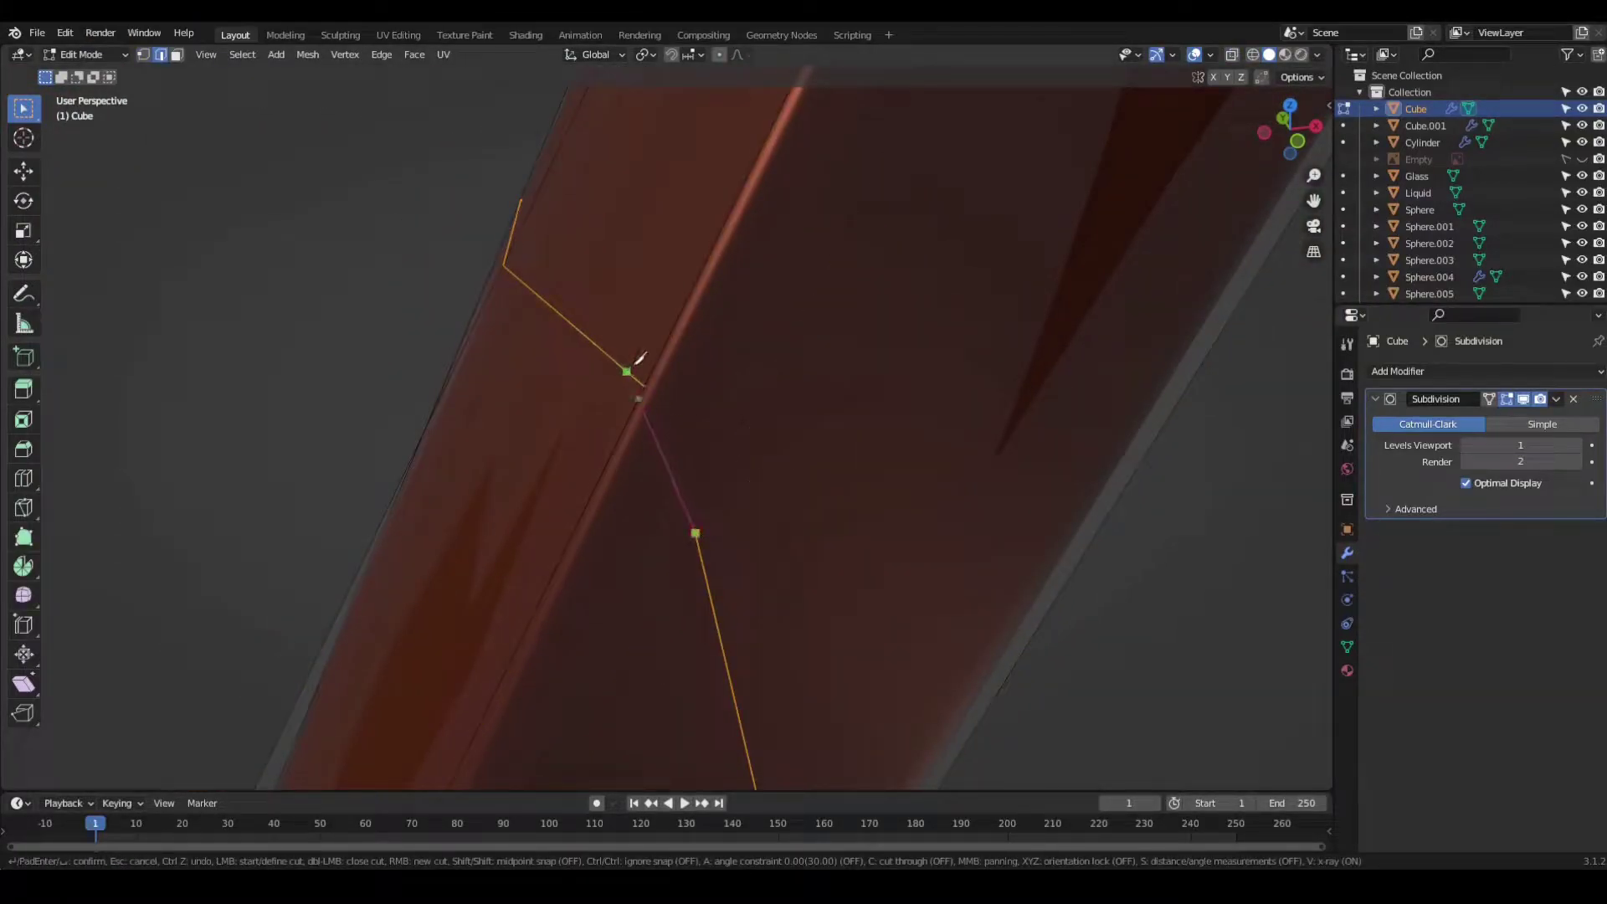
key(Return)
Step: Add loop cuts along the blade tip and slide the new edges into place
right_click(640, 345)
click(640, 345)
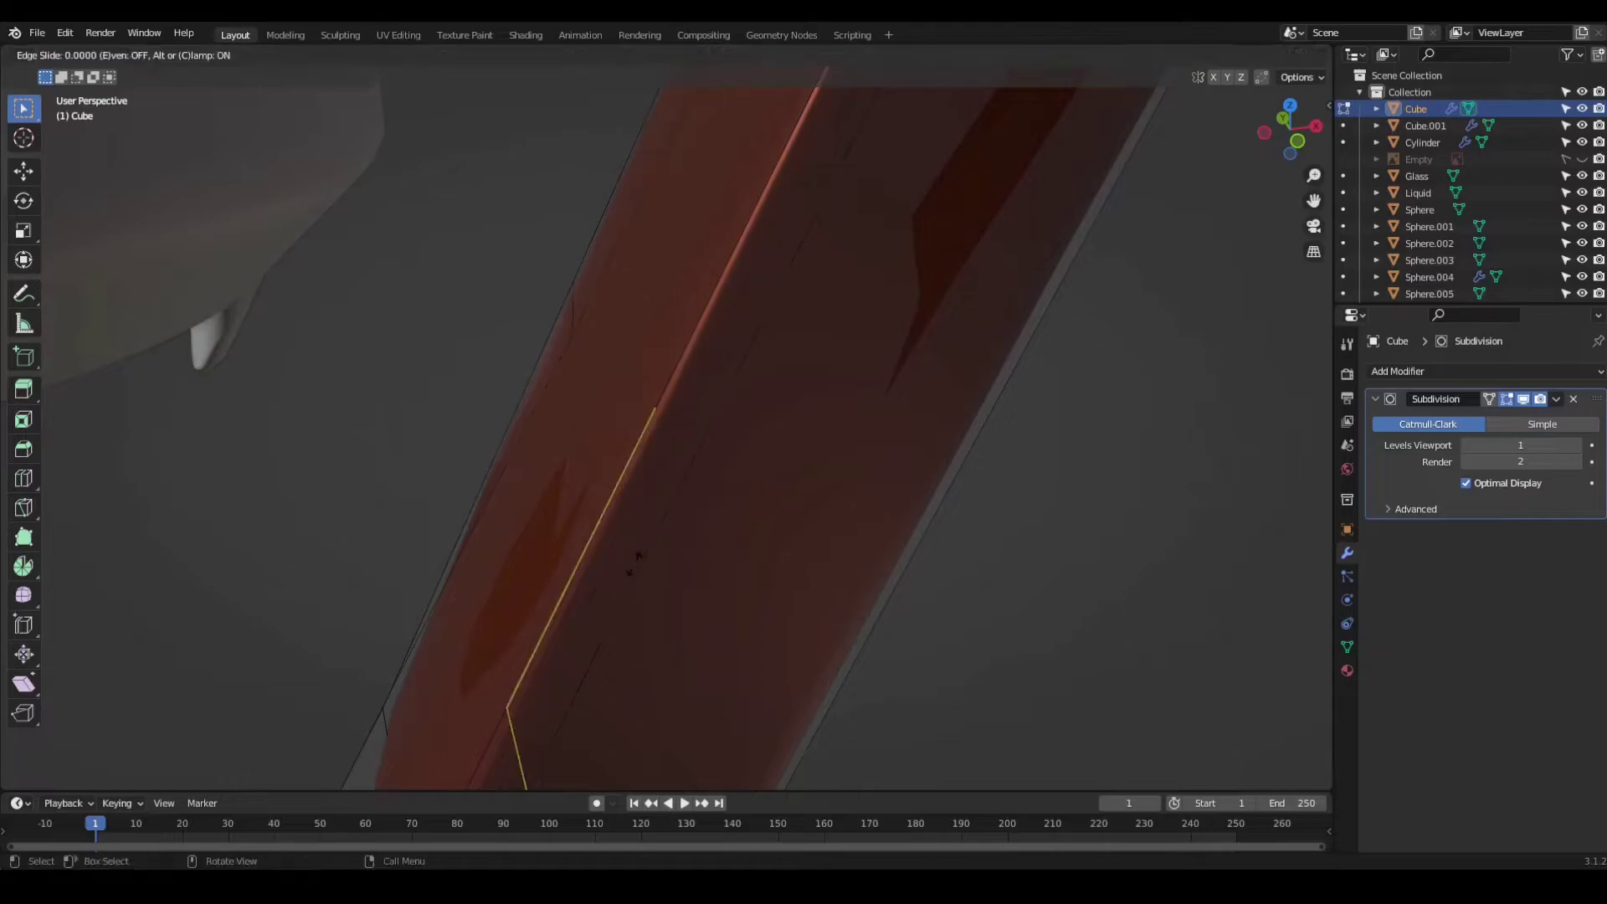
click(638, 556)
mouse_move(638, 556)
middle_down()
mouse_move(653, 298)
mouse_move(624, 355)
middle_up()
click(678, 425)
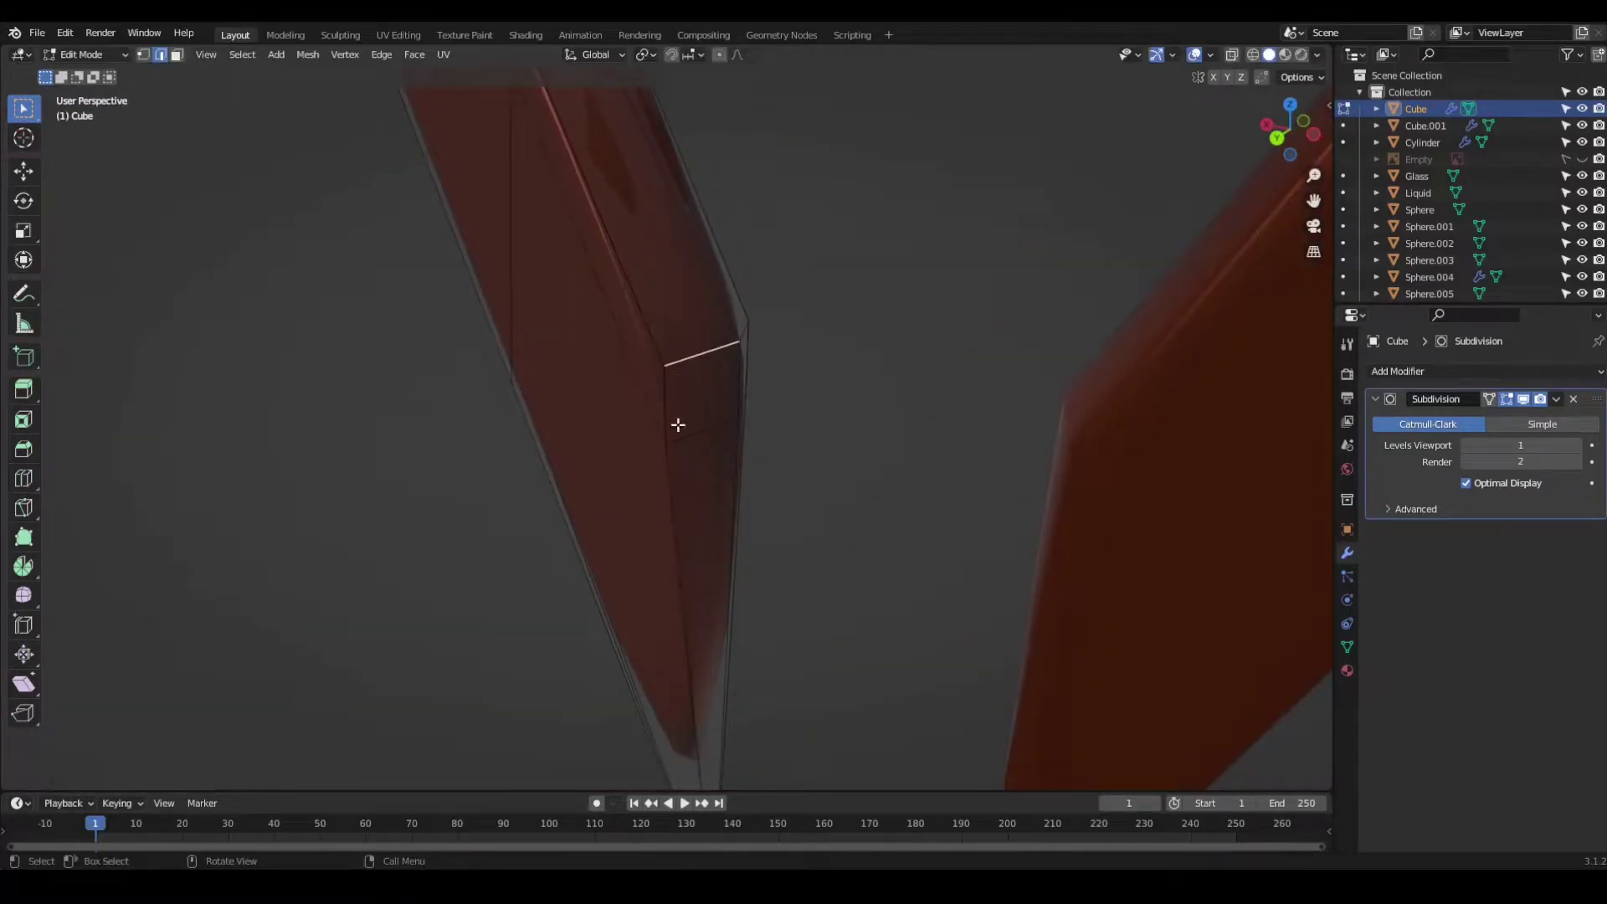
click(691, 496)
middle_drag(691, 496, 634, 473)
right_click(634, 473)
click(633, 508)
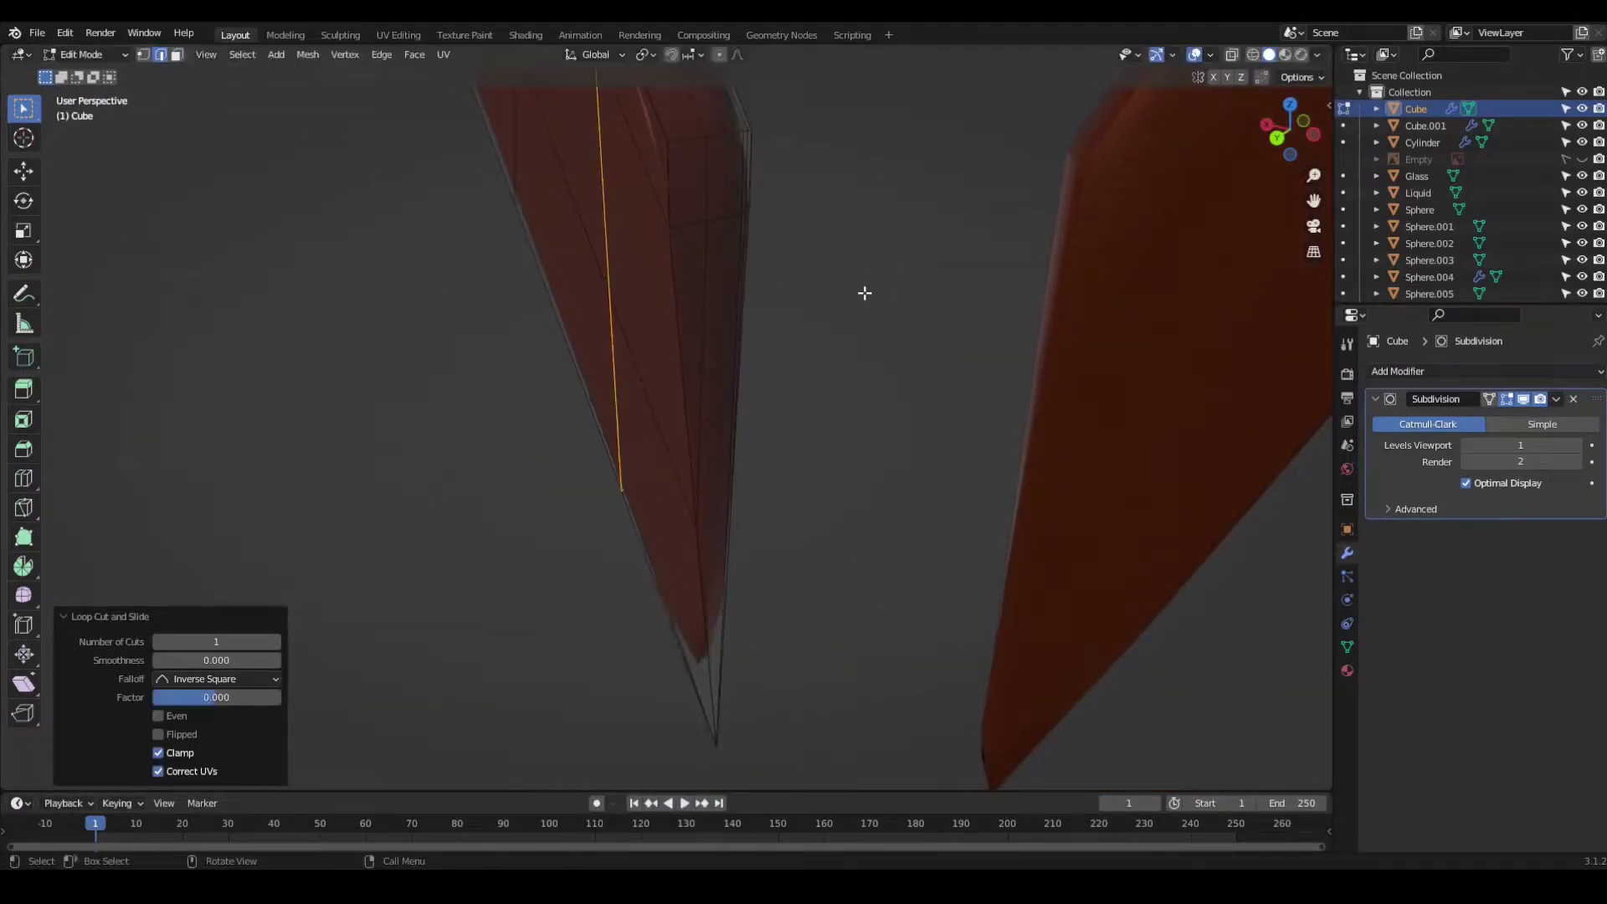
Step: Add one more loop cut on the blade tip, return to object mode in front view, and save
key(ctrl+r)
click(929, 216)
middle_drag(846, 343, 872, 376)
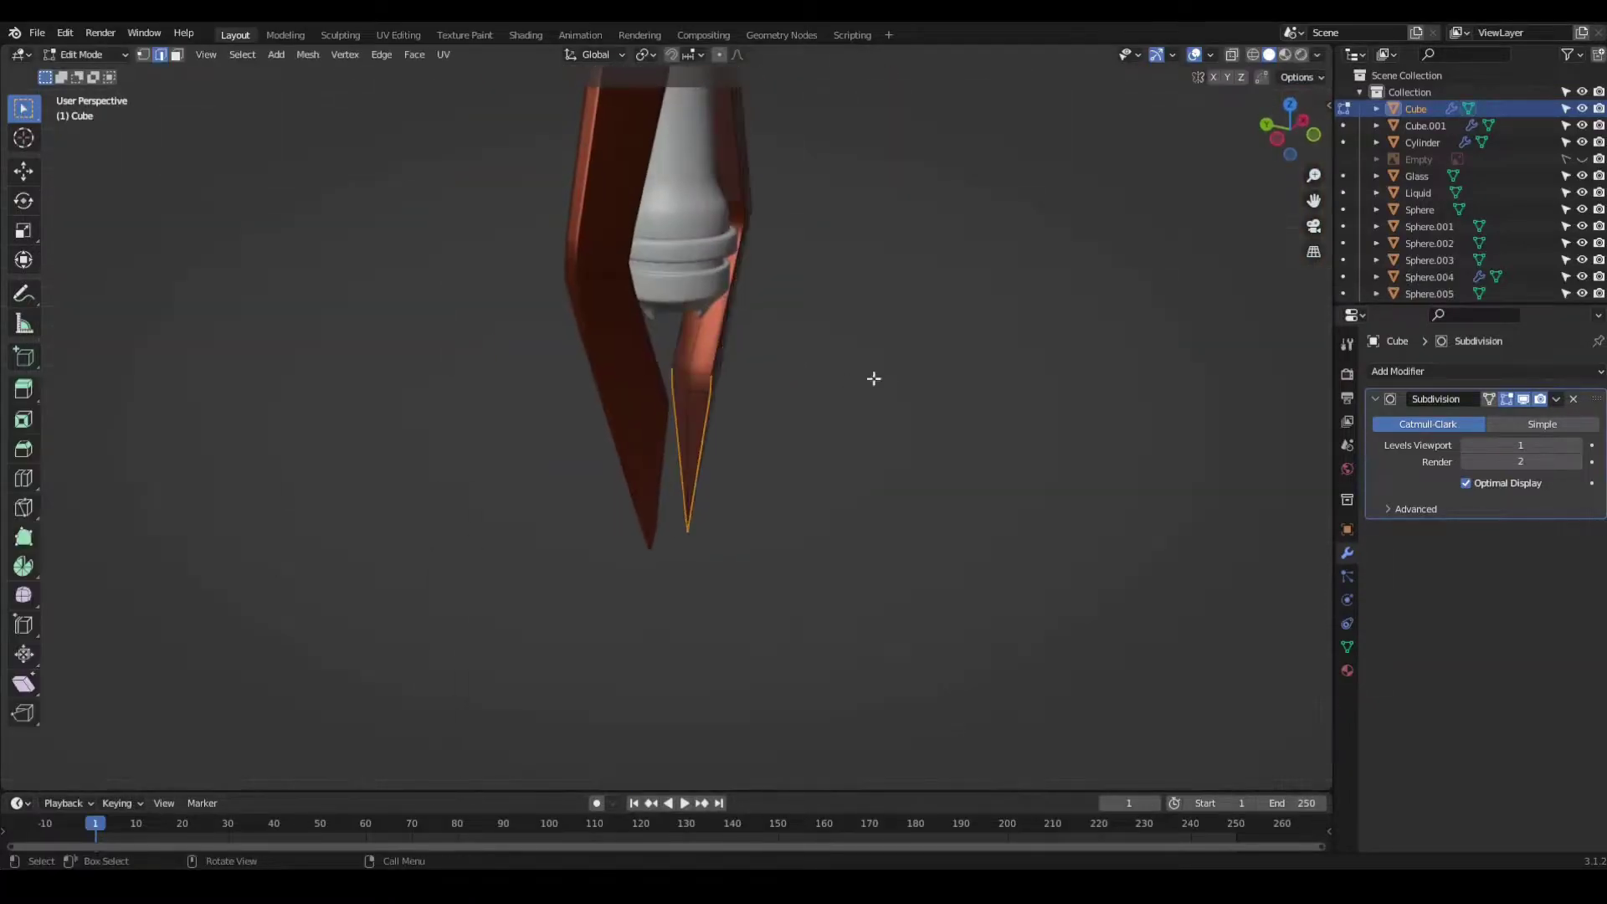
key(Tab)
key(KP_1)
key(ctrl+s)
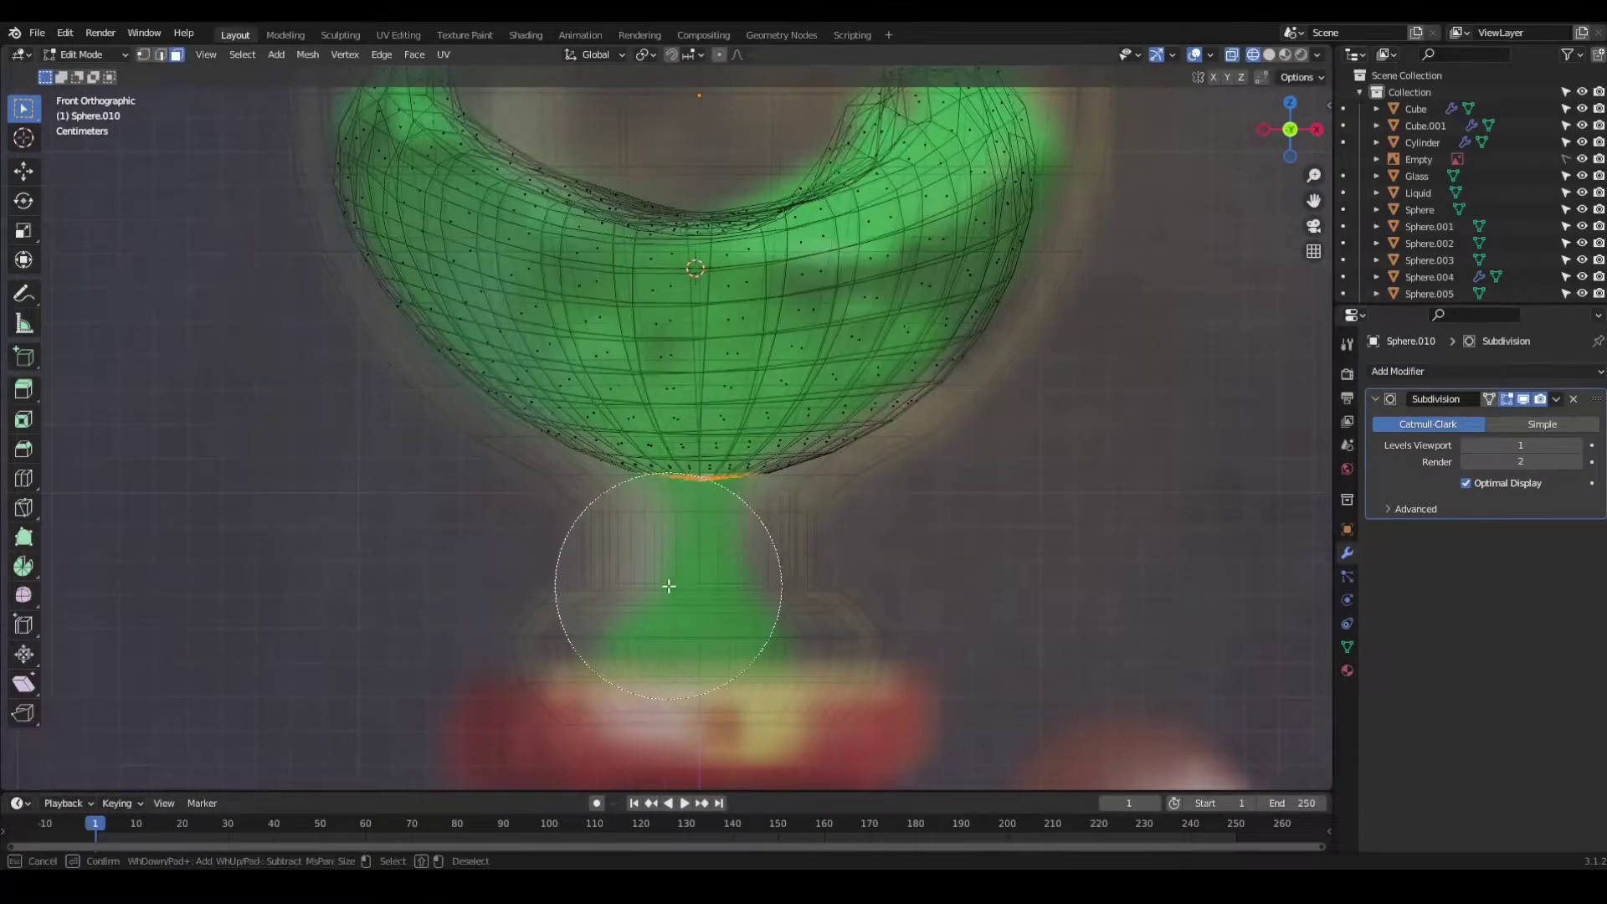
Step: Extrude the slime blob's bottom ring and shrink it into a narrow neck
key(e)
click(775, 480)
key(s)
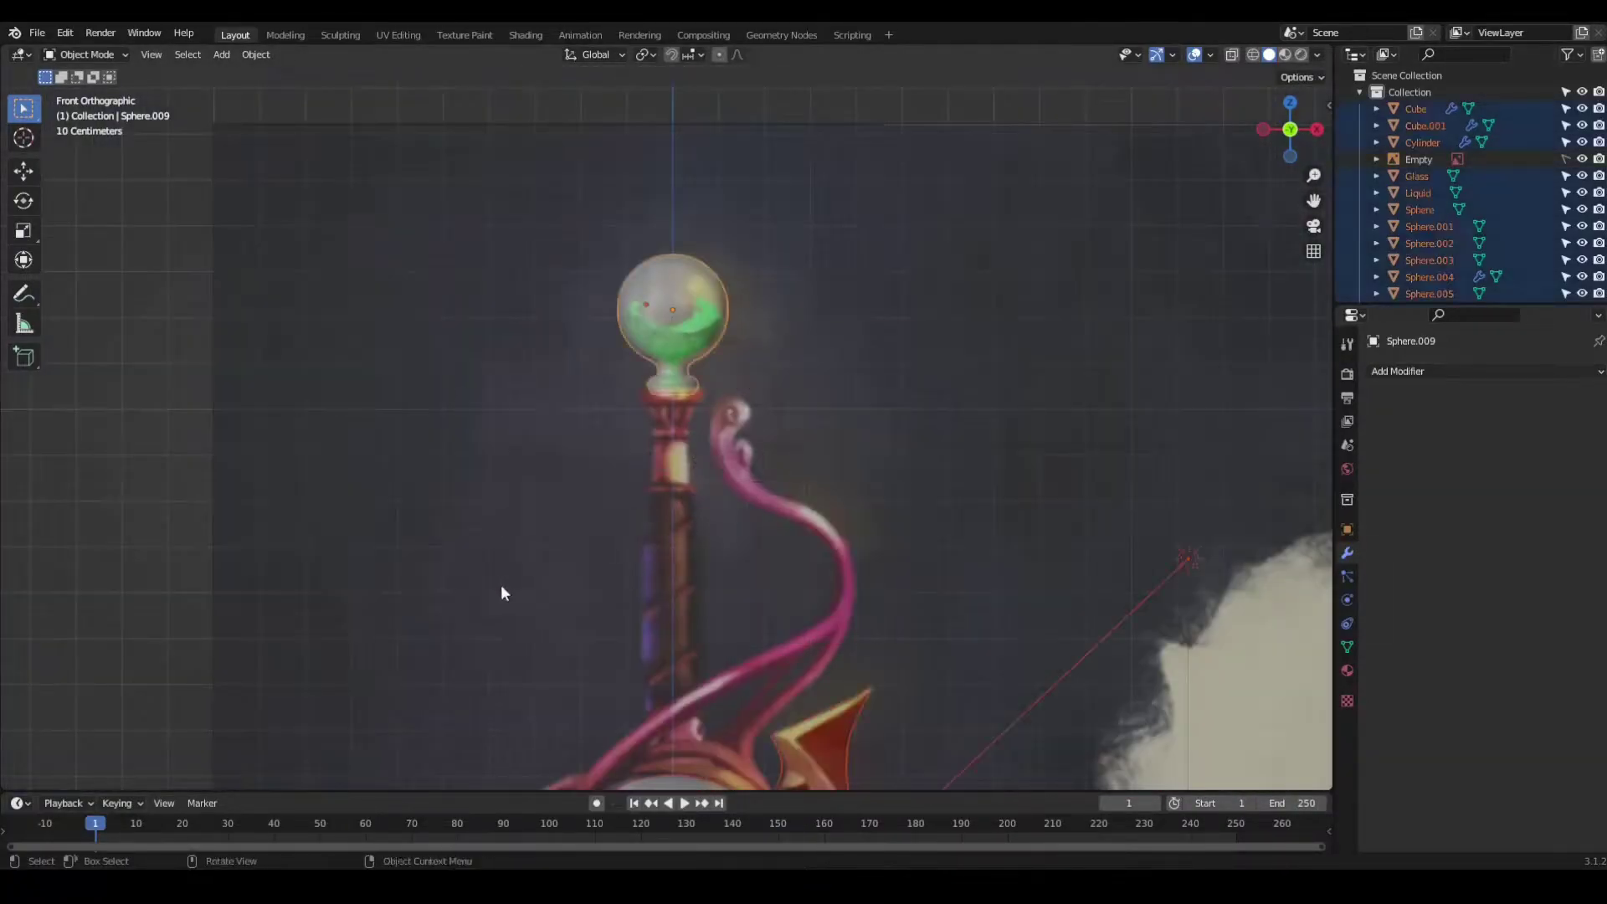
Step: Add a cylinder, shrink it to fit the hilt, and extrude a slightly tapered section downward
key(alt+a)
key(shift+a)
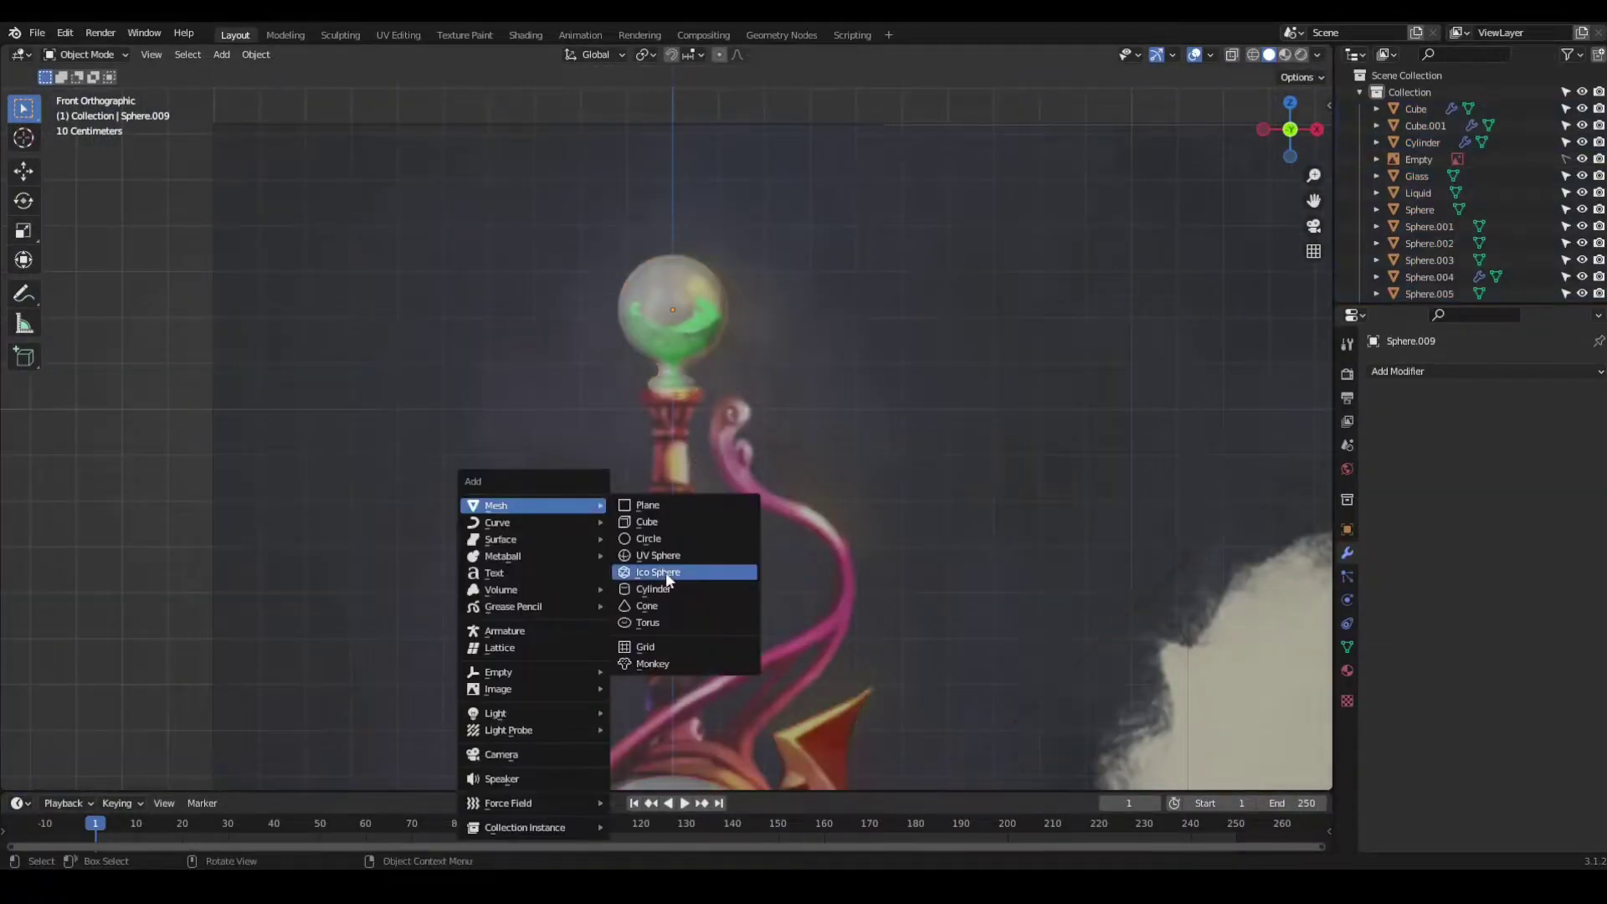
click(645, 588)
key(s)
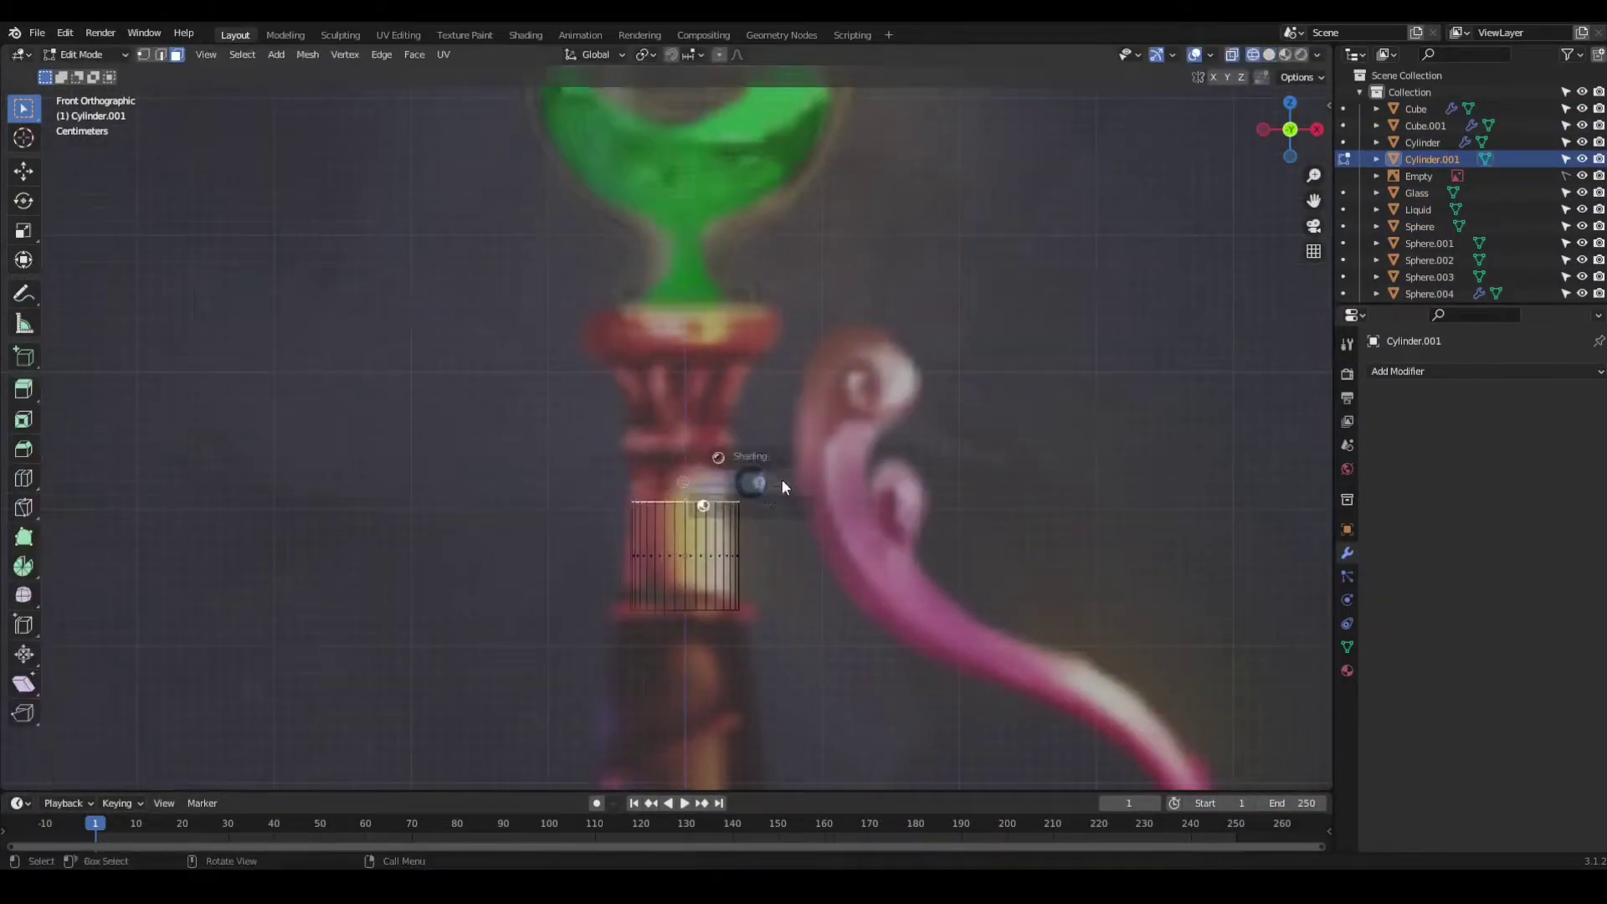
key(e)
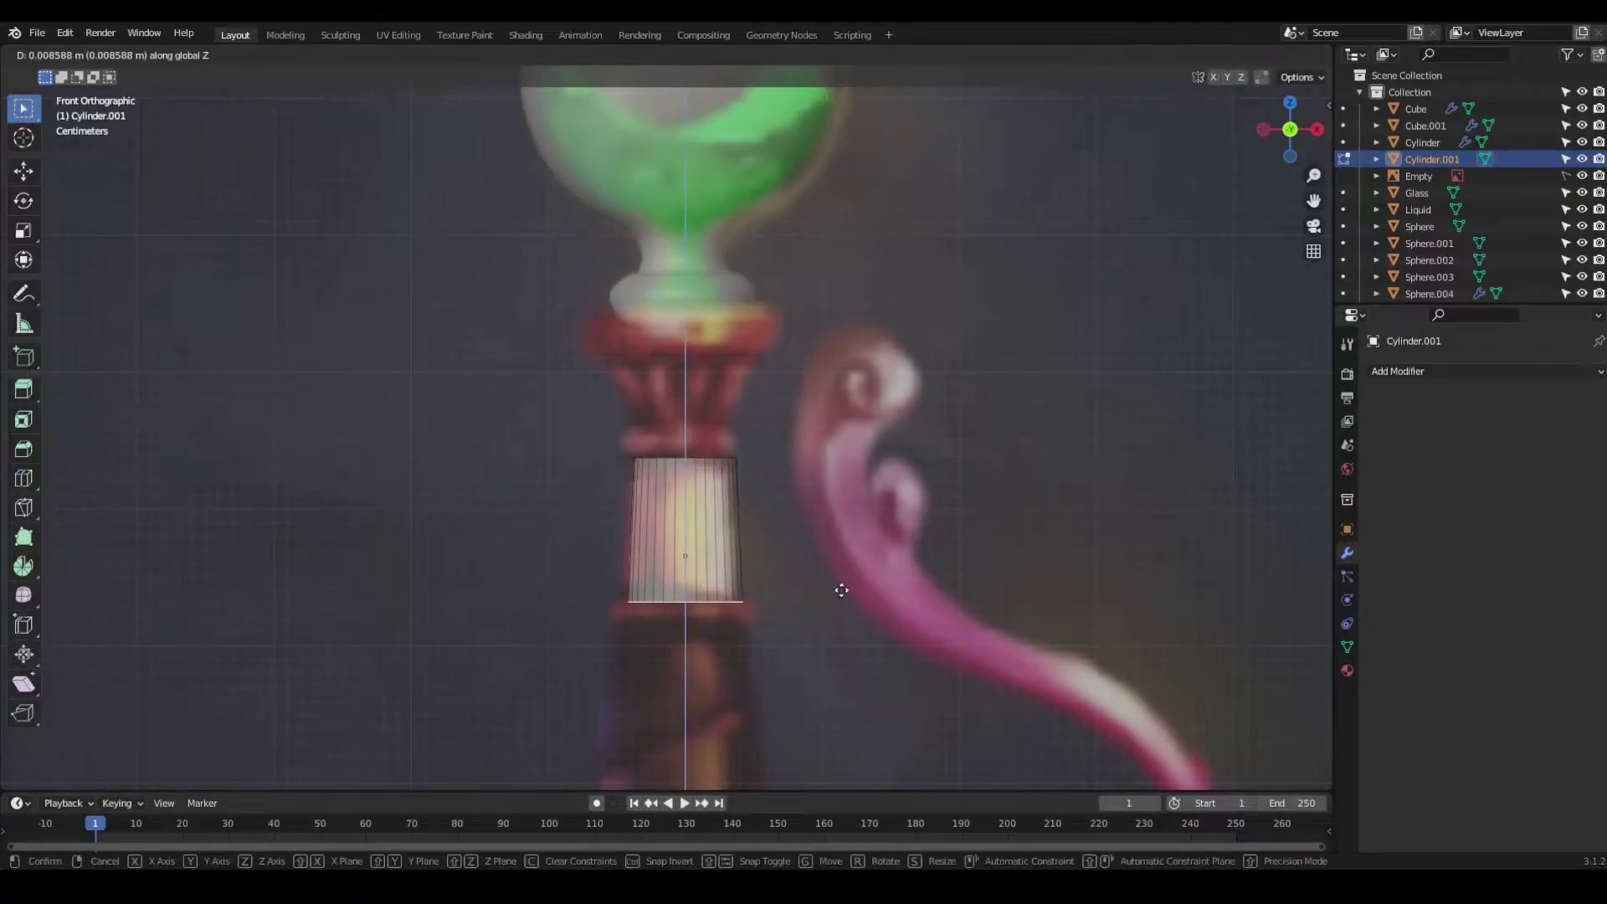
click(796, 502)
key(s)
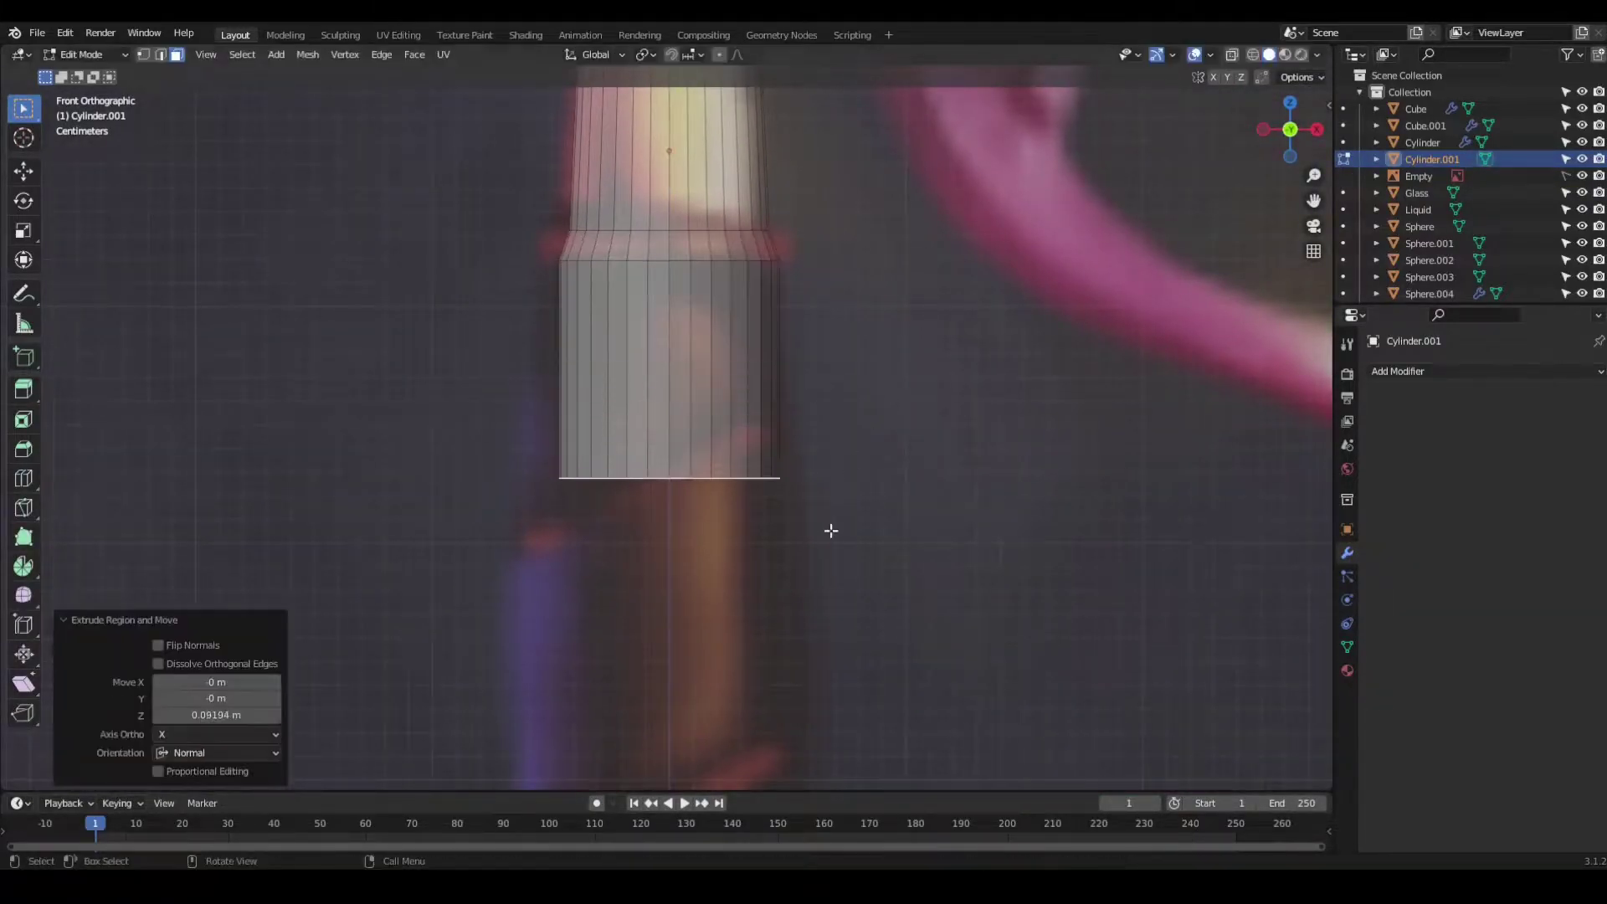
click(870, 485)
Step: Extrude more handle sections downward and rotate the bottom edge into a slant
key(e)
key(s)
click(854, 332)
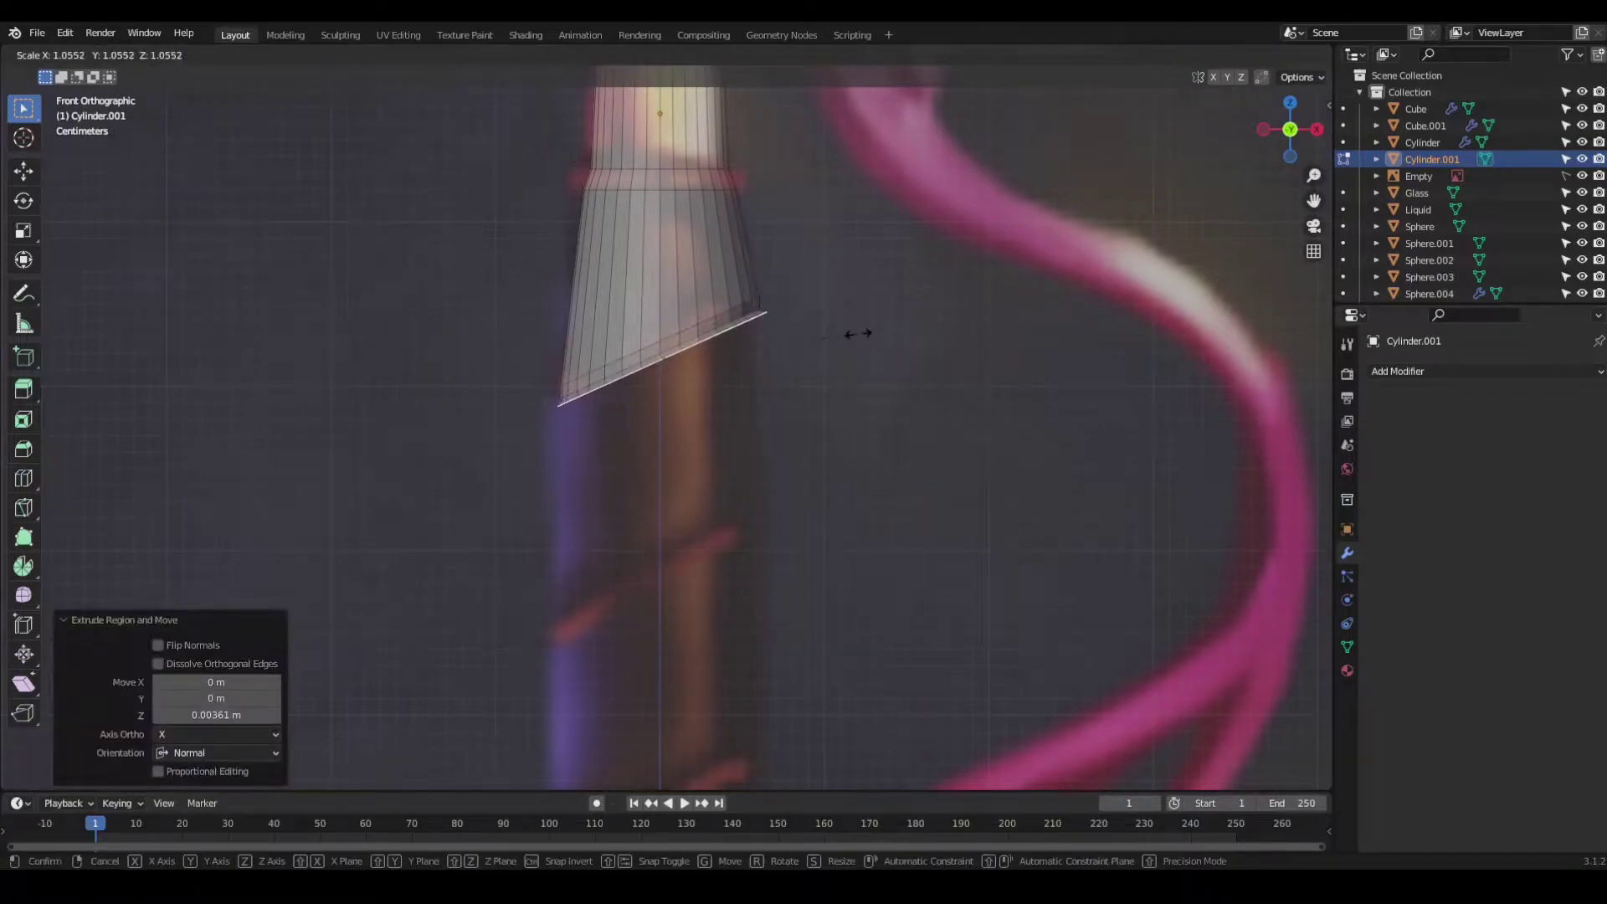
key(e)
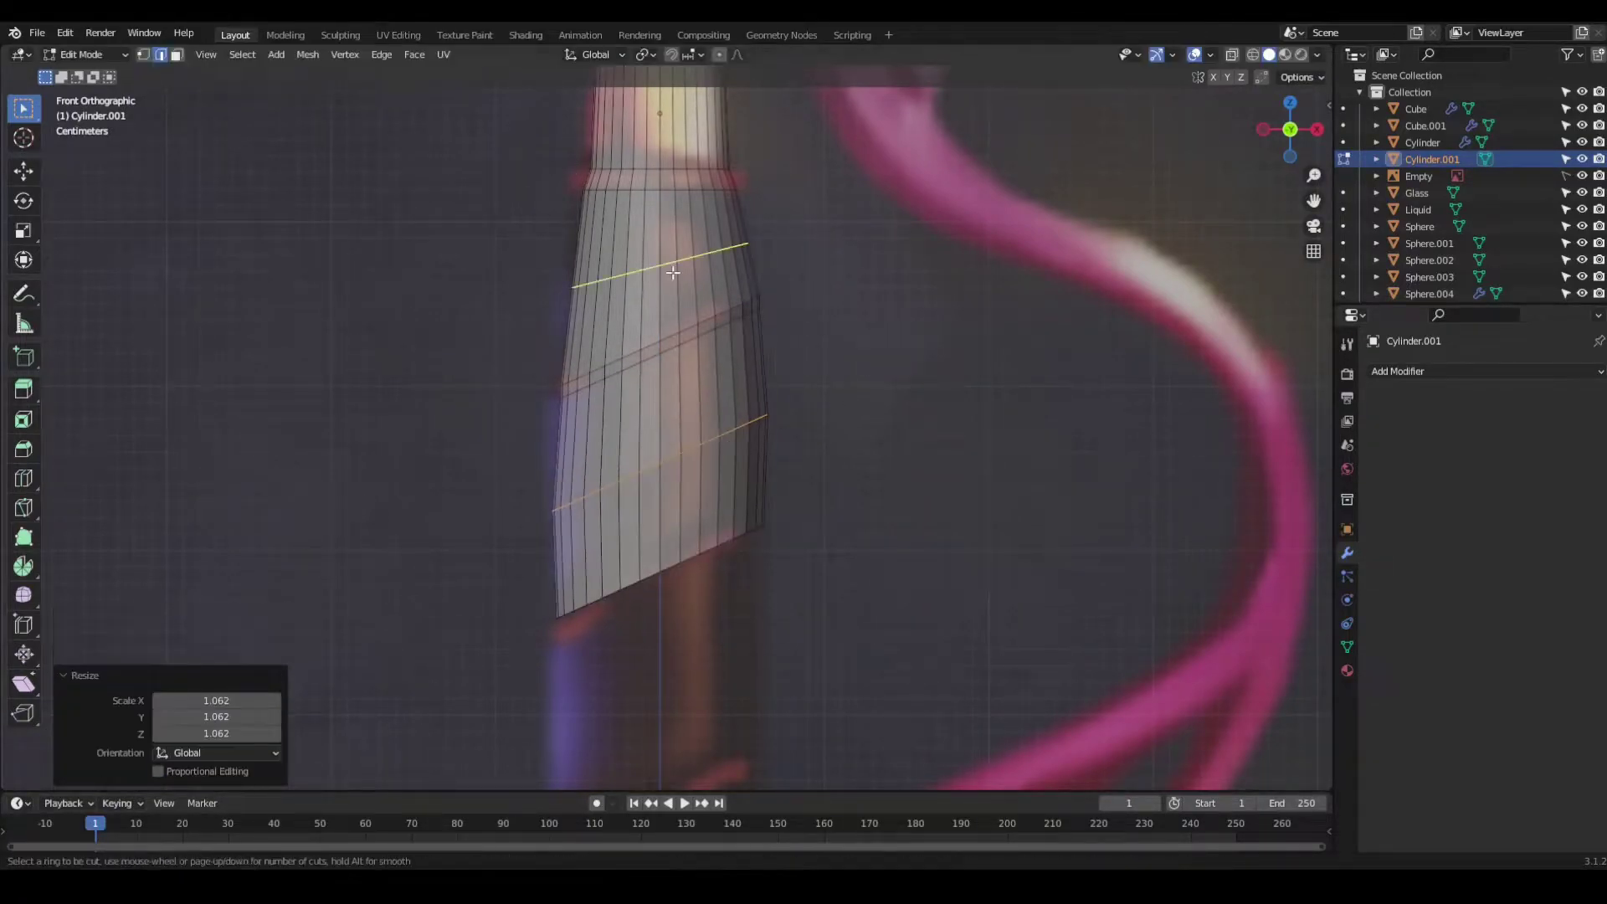
key(Escape)
scroll(911, 348, up, 2)
key(e)
click(911, 348)
key(r)
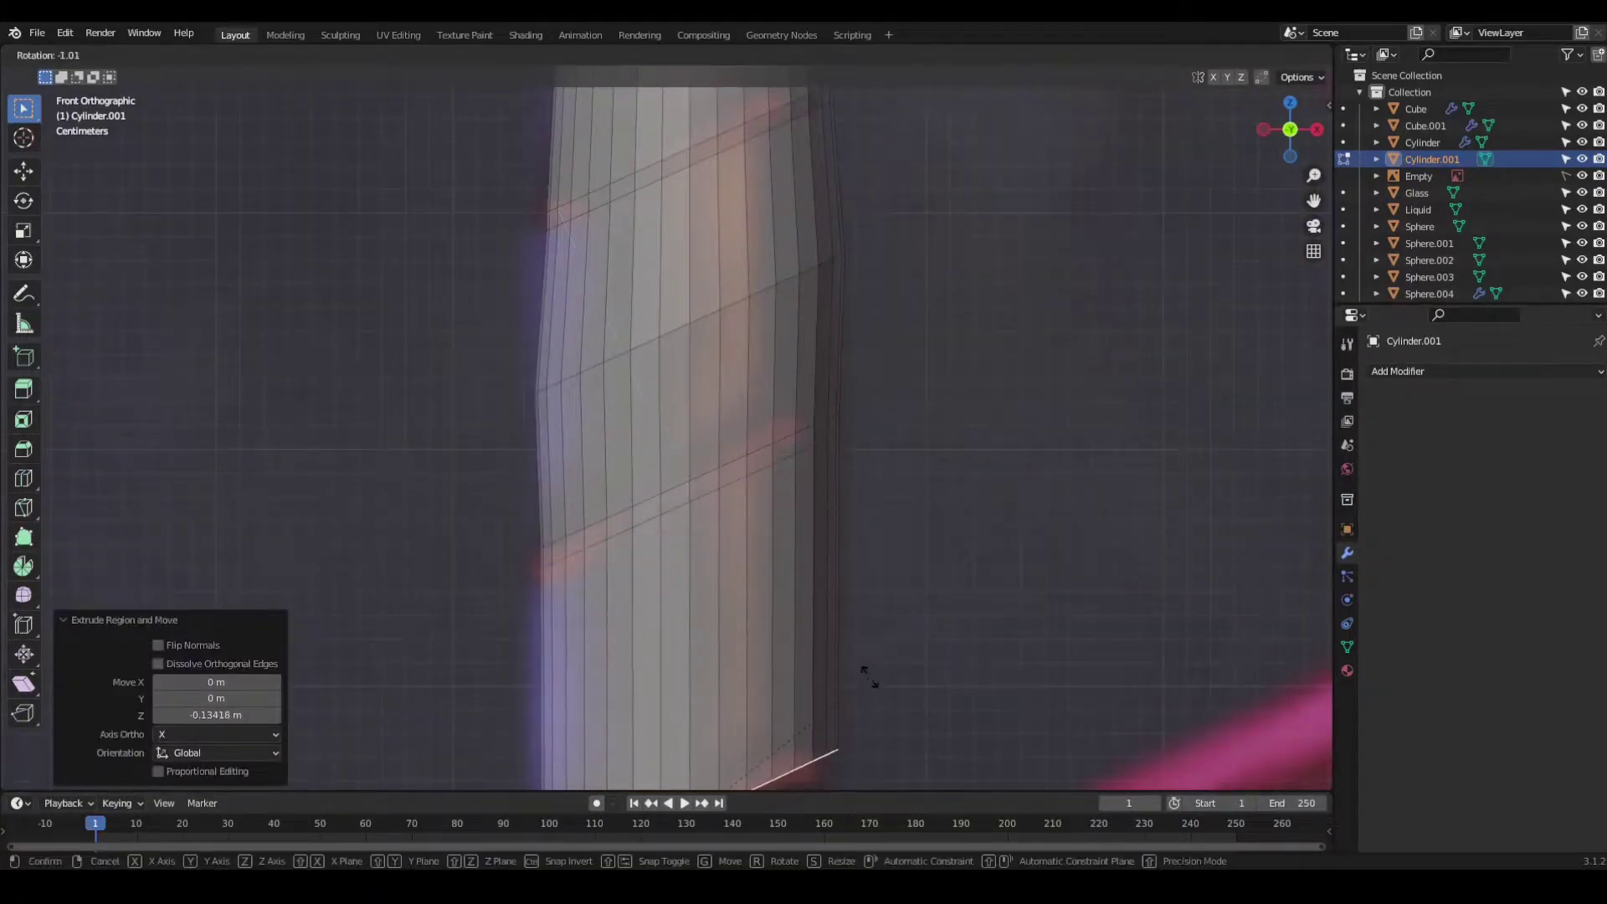
click(869, 676)
scroll(869, 676, down, 2)
key(r)
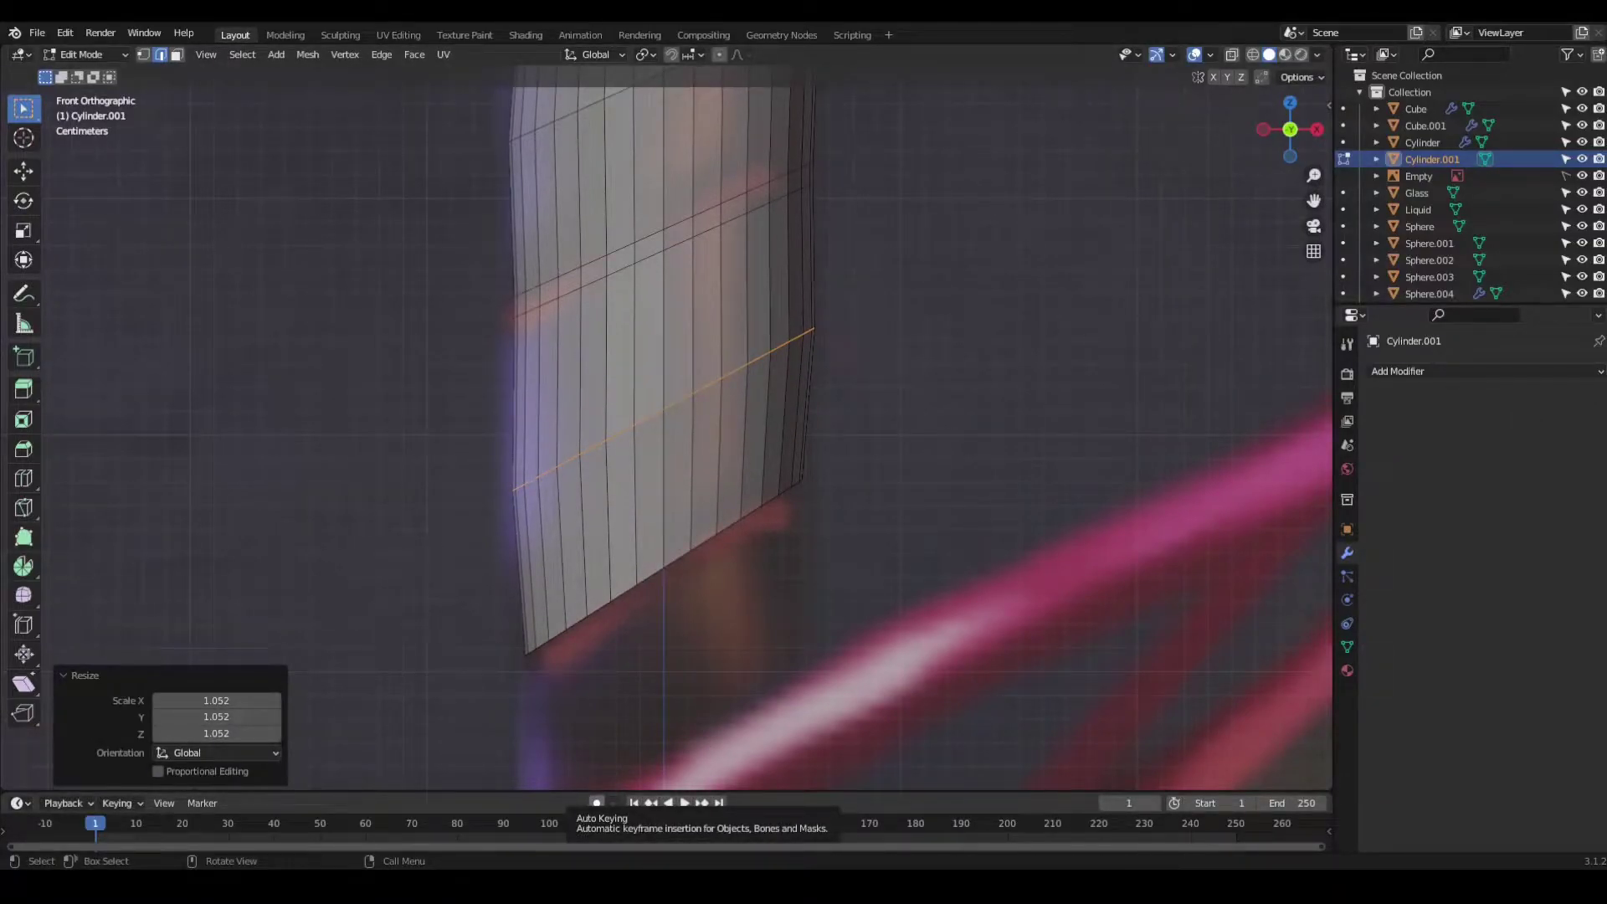
Step: In X-ray face mode, extrude the handle's bottom face down and widen it slightly
key(3)
key(alt+z)
key(e)
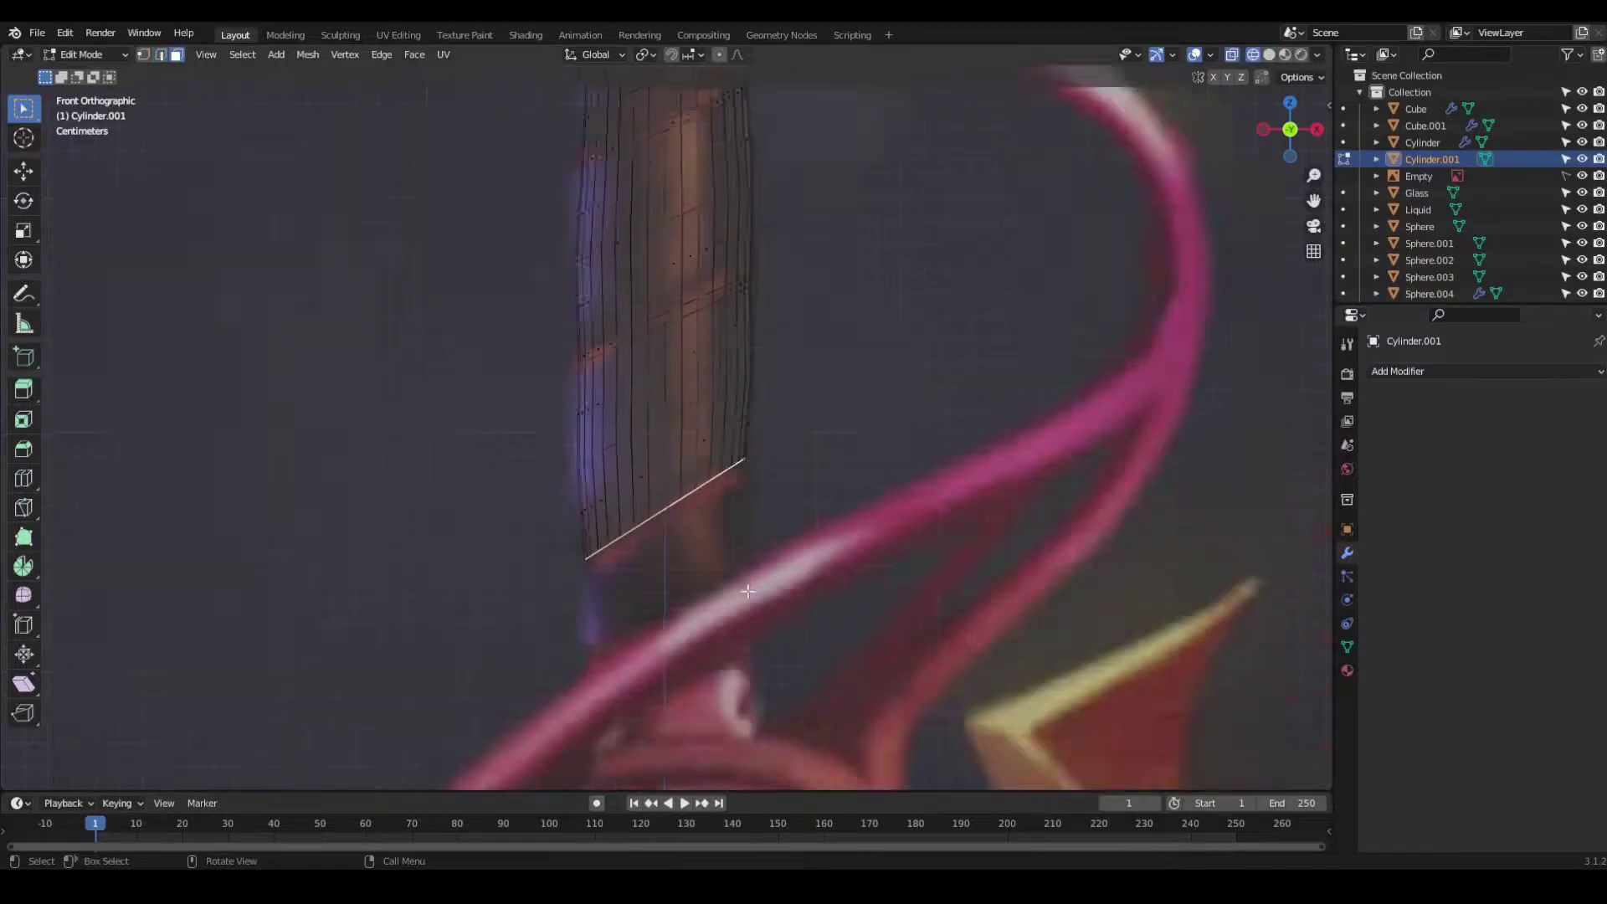
click(871, 452)
scroll(872, 452, down, 2)
scroll(876, 518, up, 2)
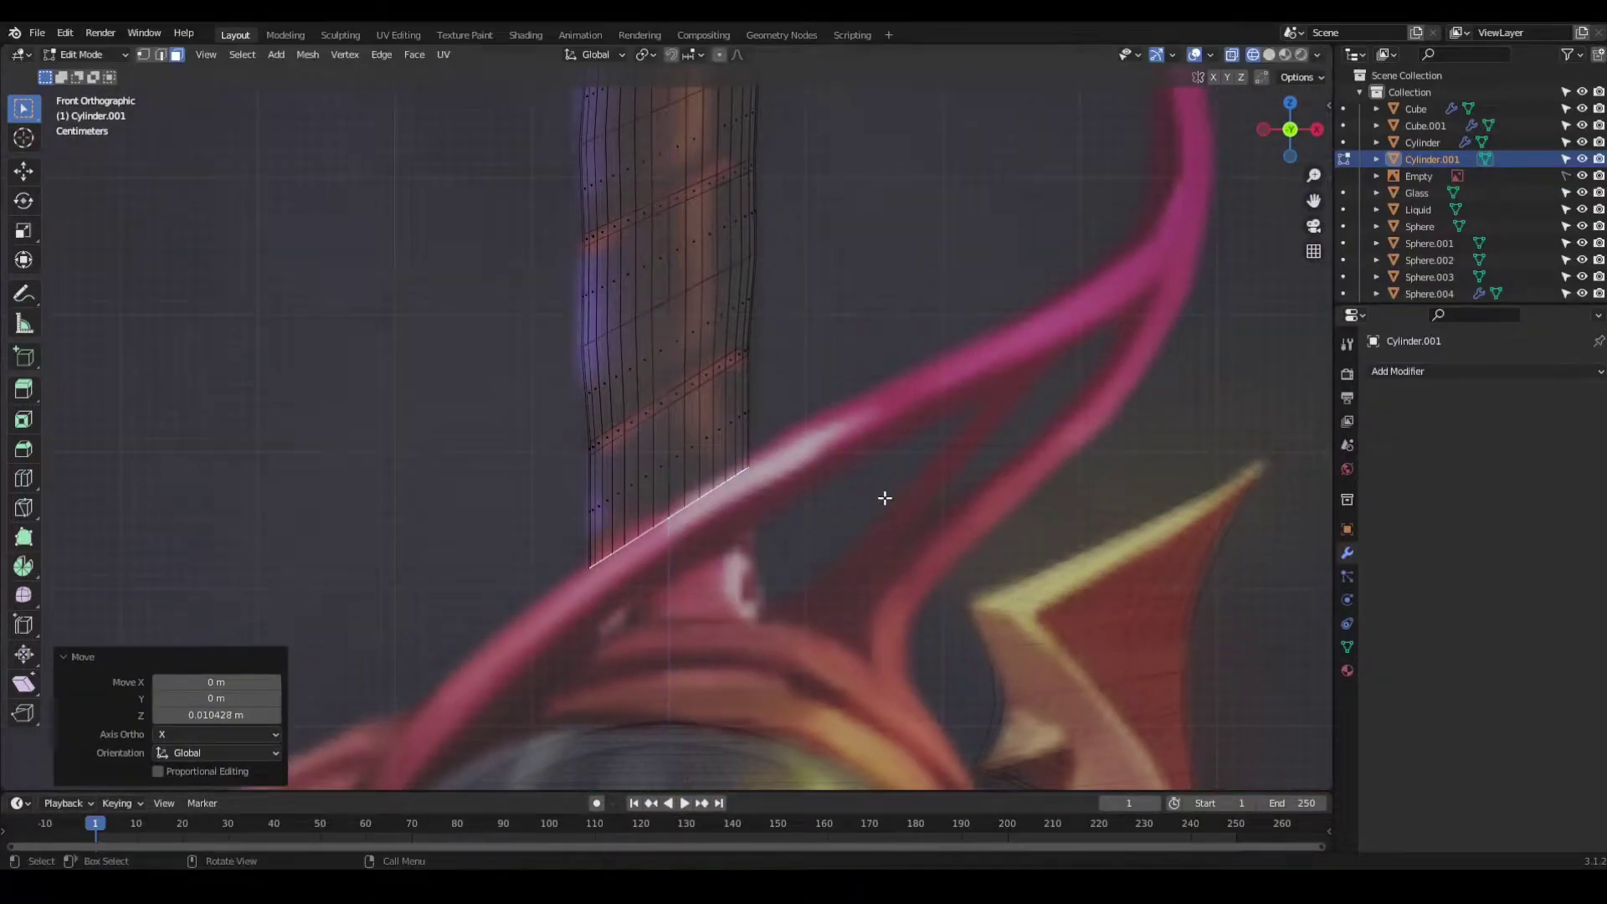
click(868, 579)
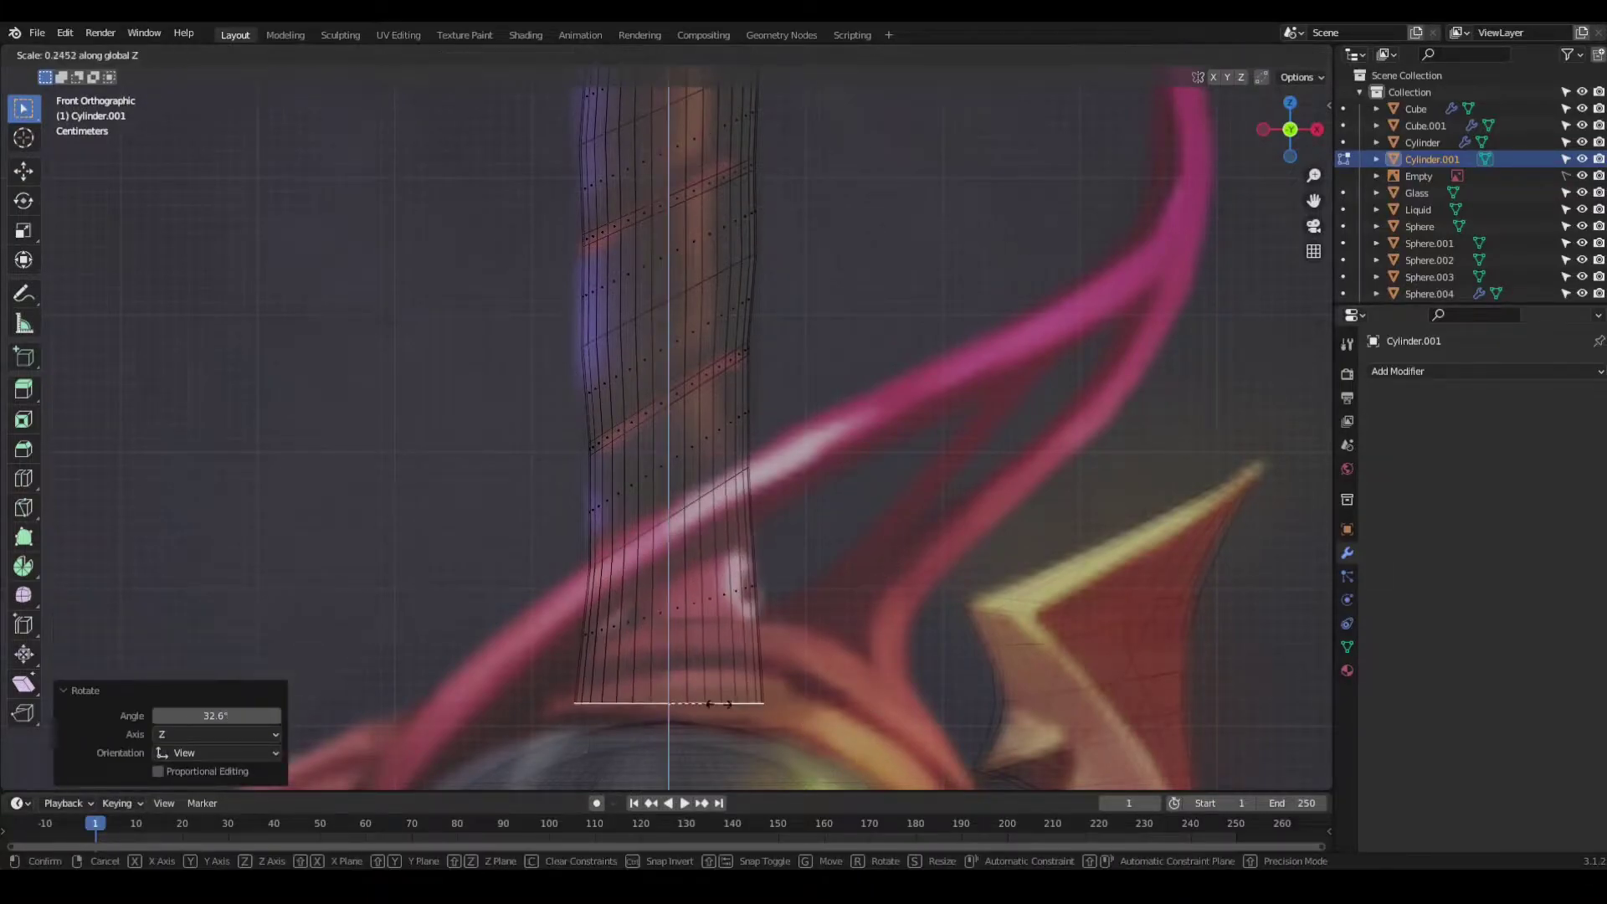
click(892, 660)
scroll(892, 661, up, 3)
right_click(657, 552)
Step: Add a loop cut across the handle's bottom to isolate the bottom band
click(657, 557)
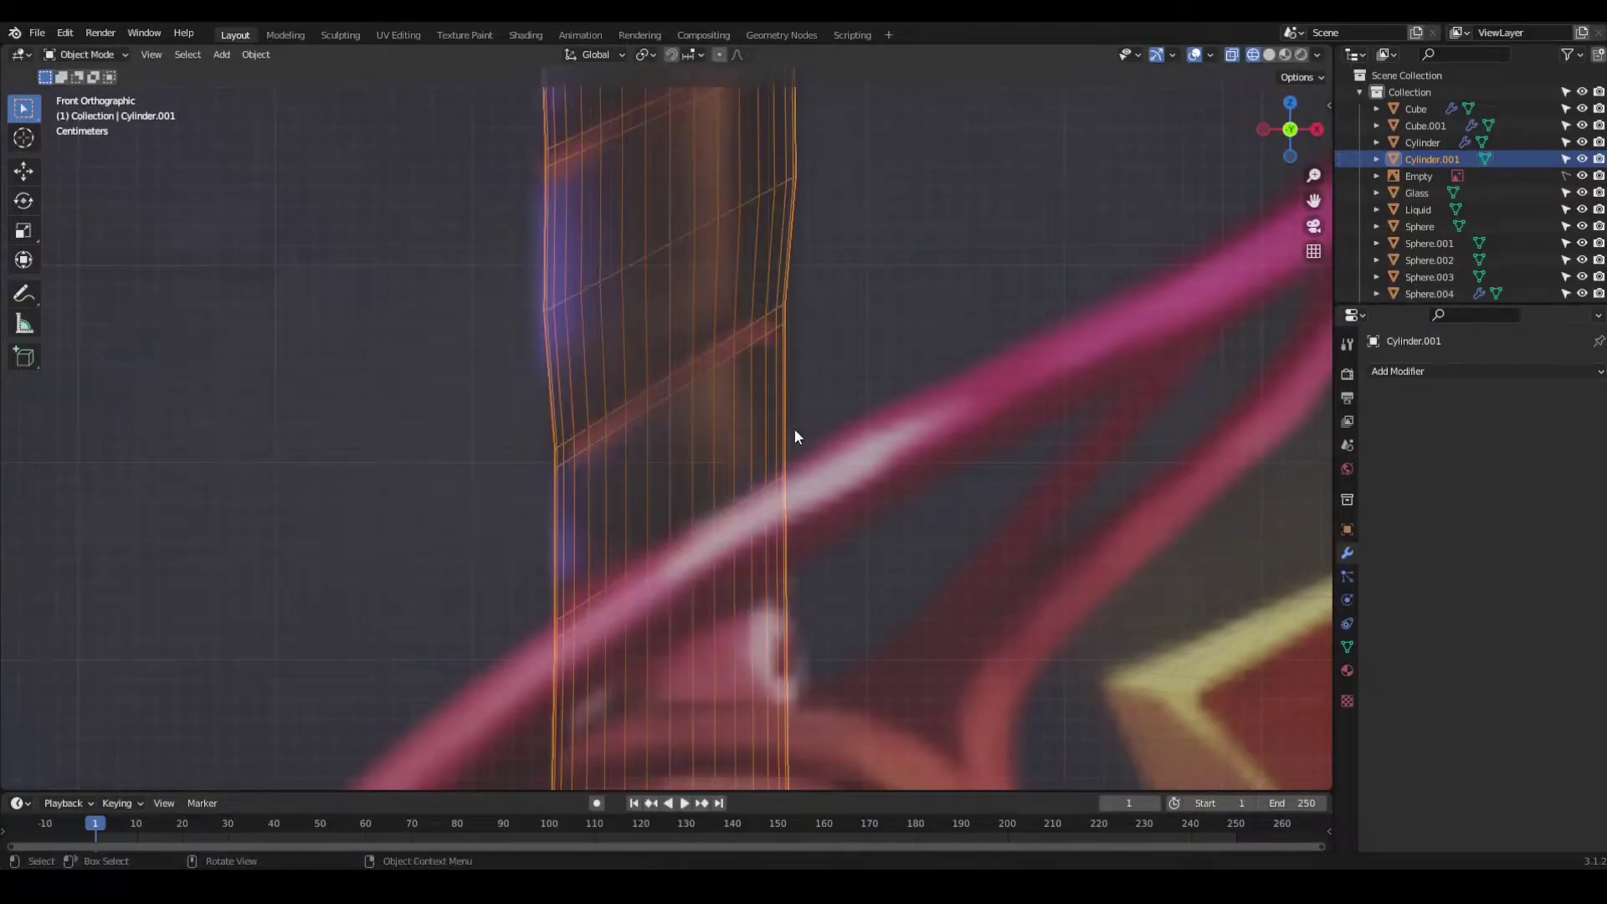
right_click(794, 429)
key(s)
click(946, 477)
scroll(776, 706, down, 3)
scroll(777, 706, up, 3)
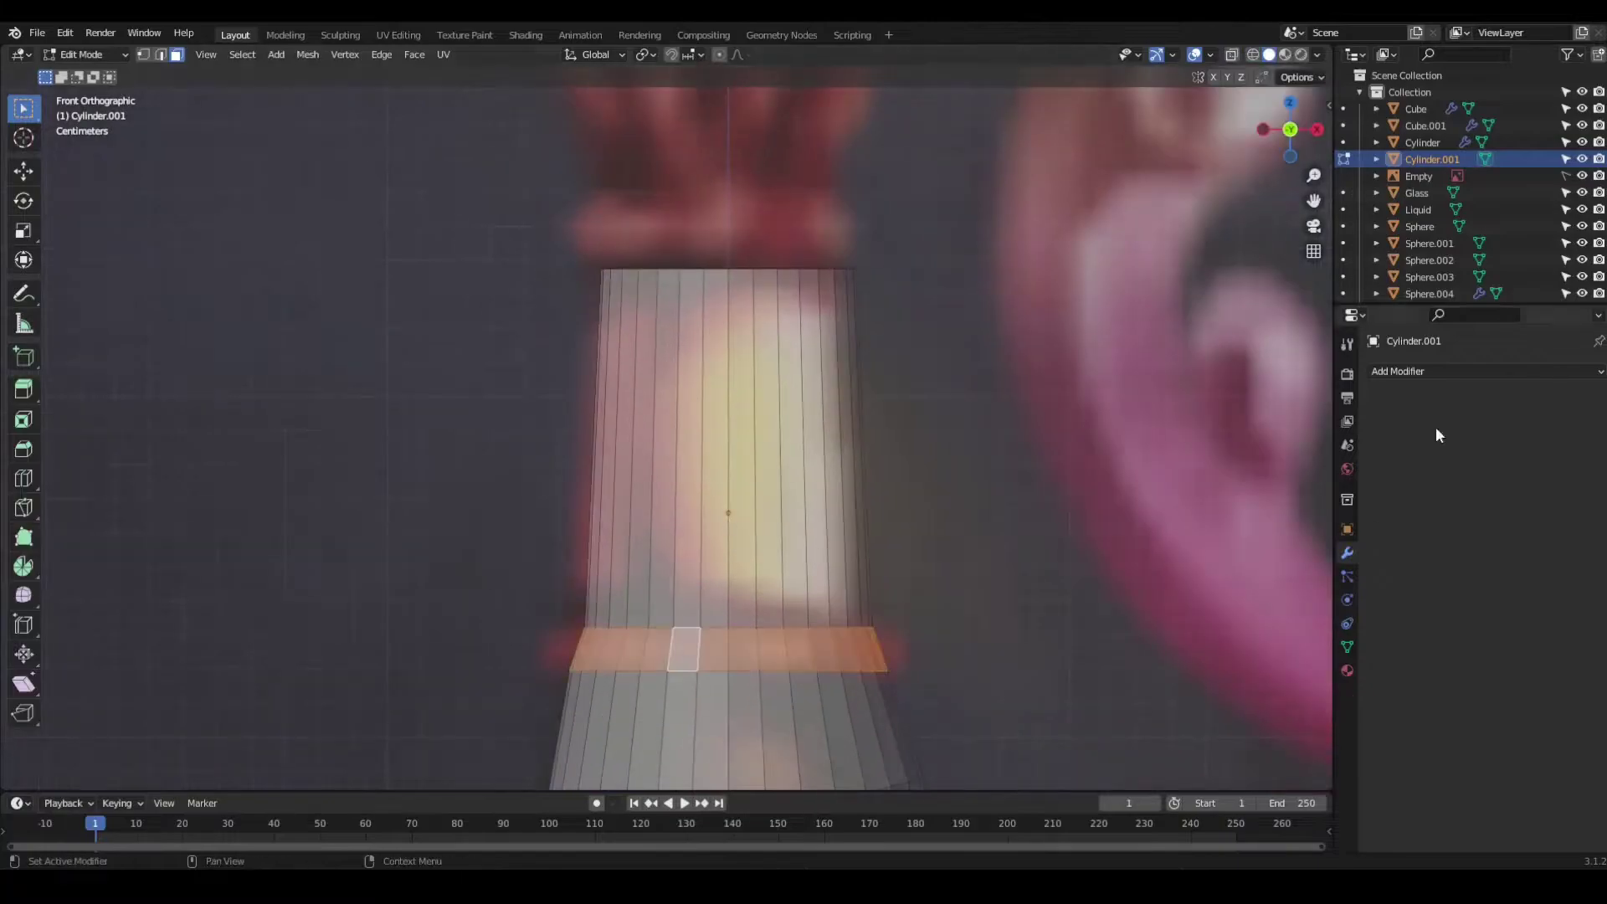
Step: Assign a material to the bottom band faces and rename it PinkMetal
click(1347, 670)
click(1377, 442)
click(1418, 470)
key(Tab)
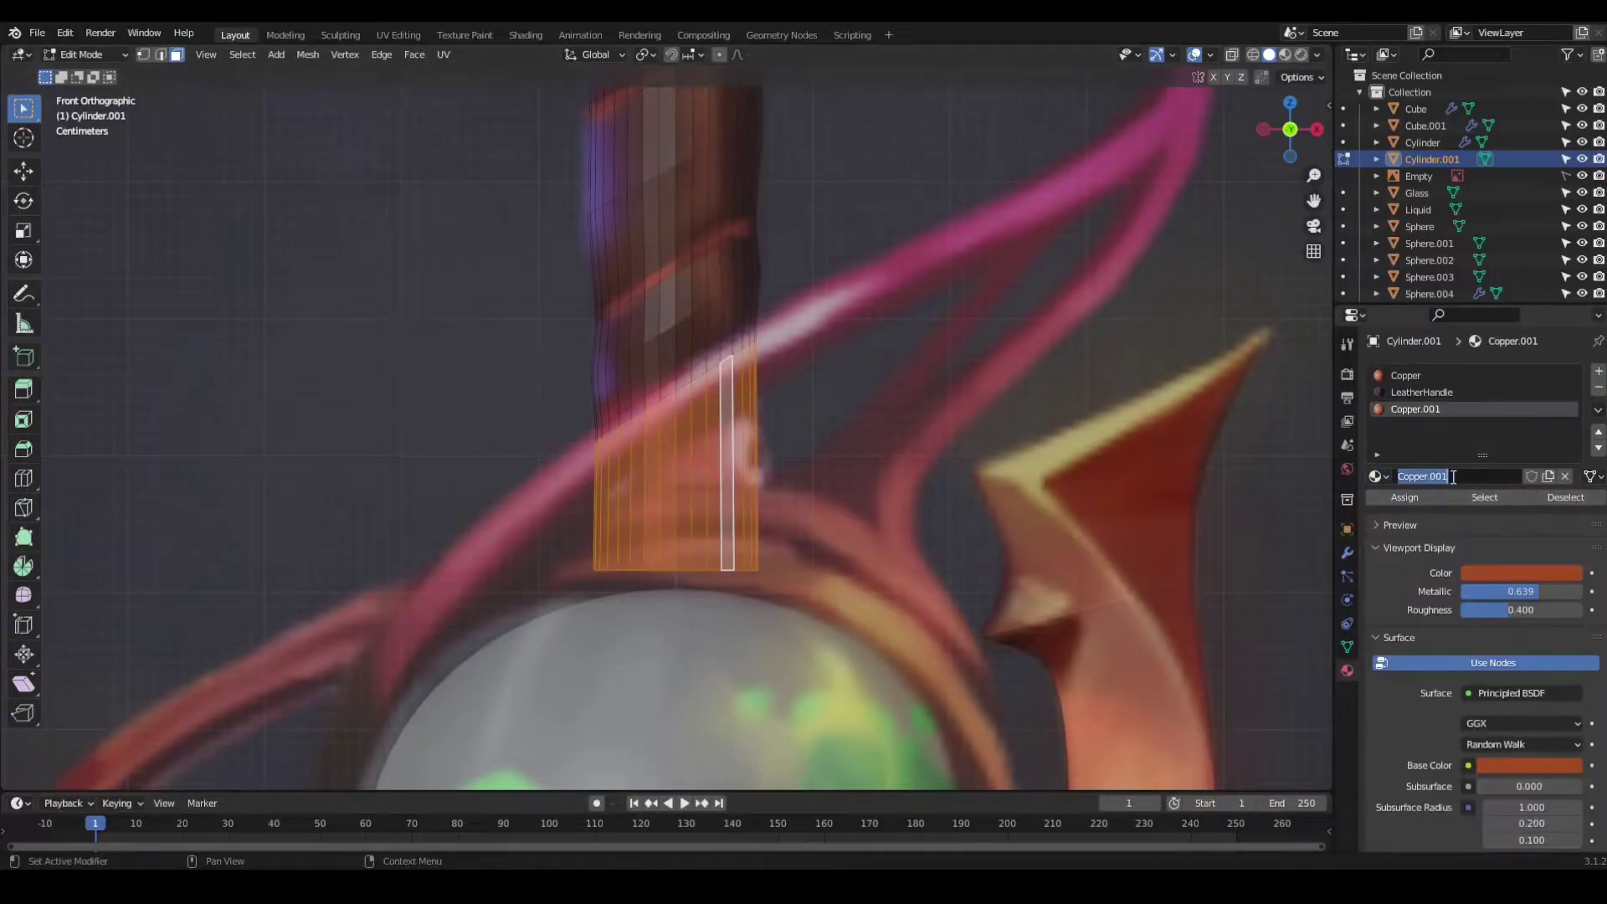
key(Return)
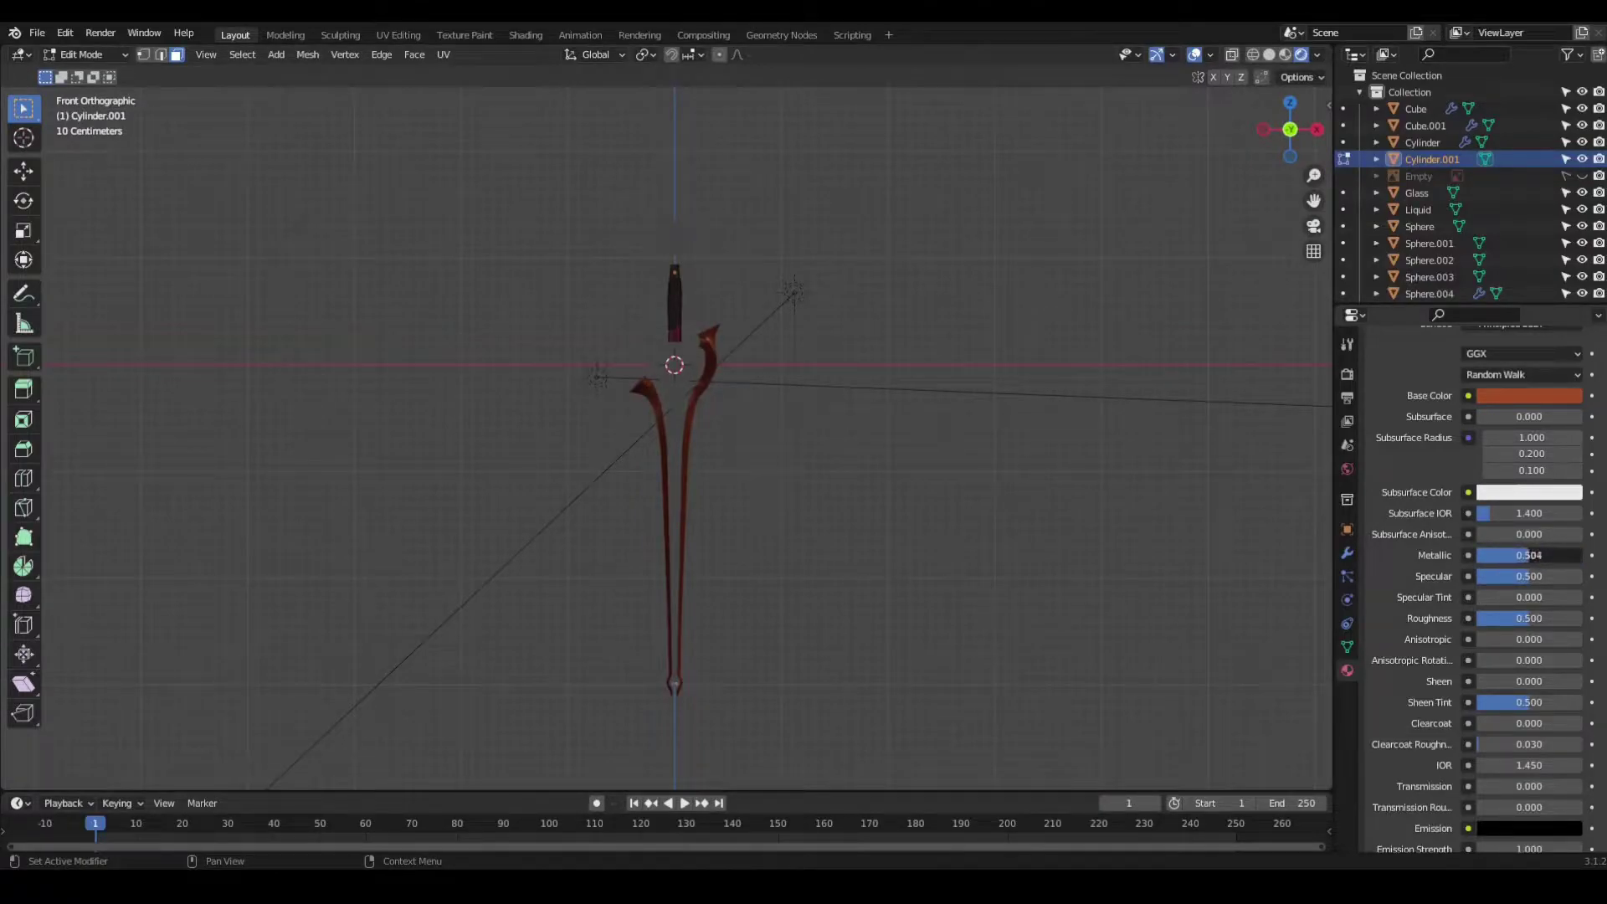
Step: Switch the viewport to Rendered shading to preview the pink sword
scroll(689, 241, up, 8)
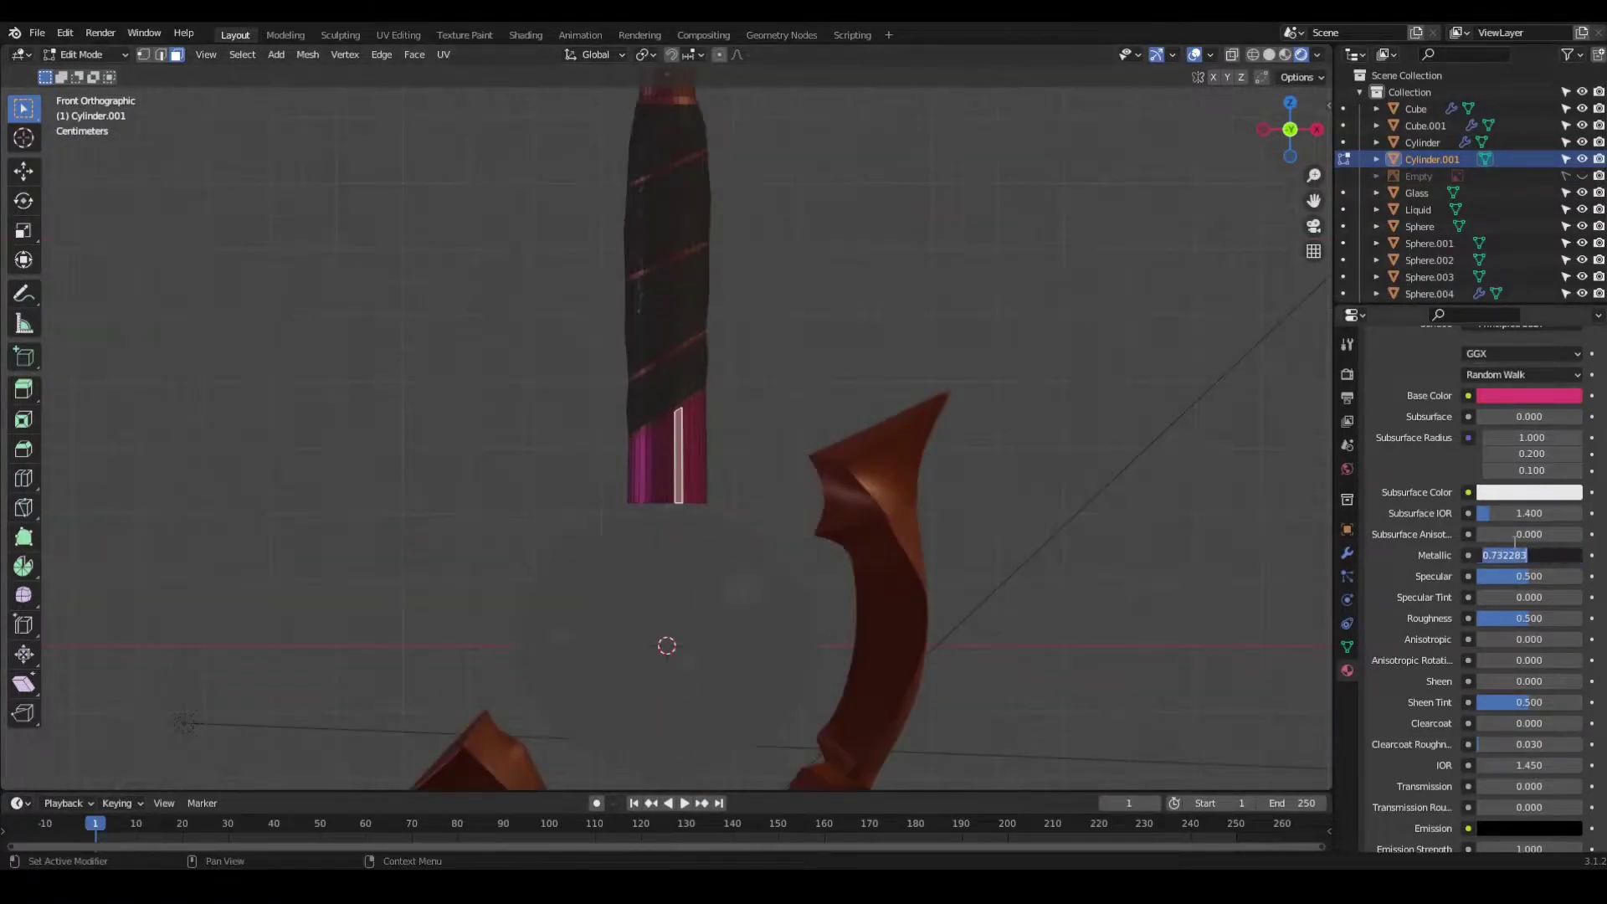
key(z)
click(801, 242)
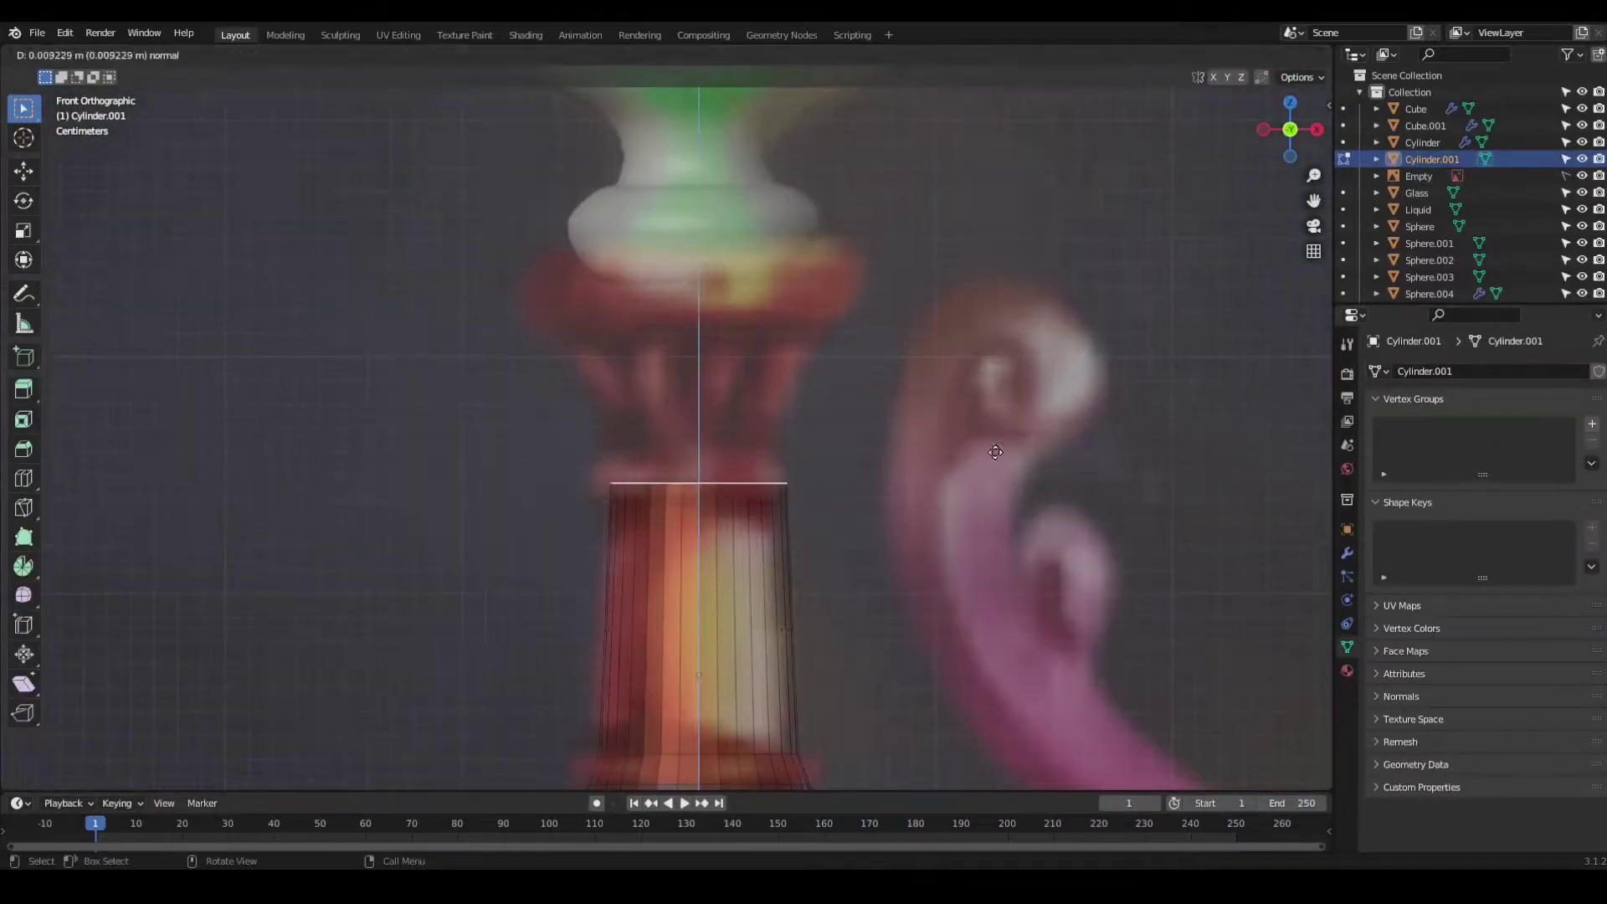
Step: Extrude and scale the handle's top edge inward, then snap the 3D cursor to it
click(950, 427)
key(s)
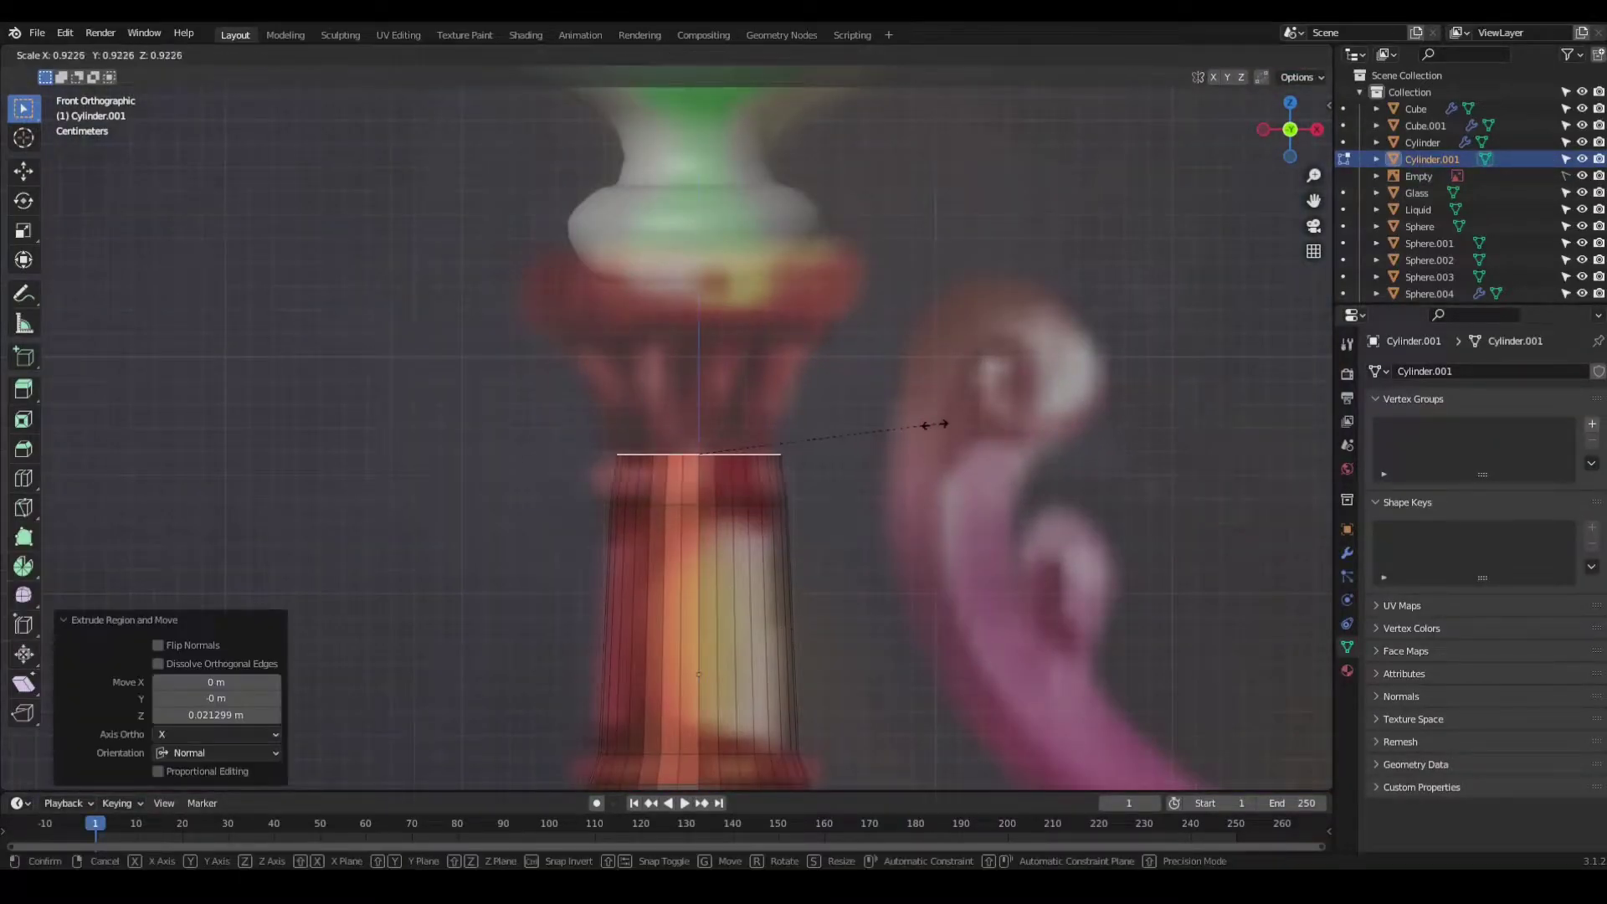
click(905, 434)
key(Tab)
key(shift+s)
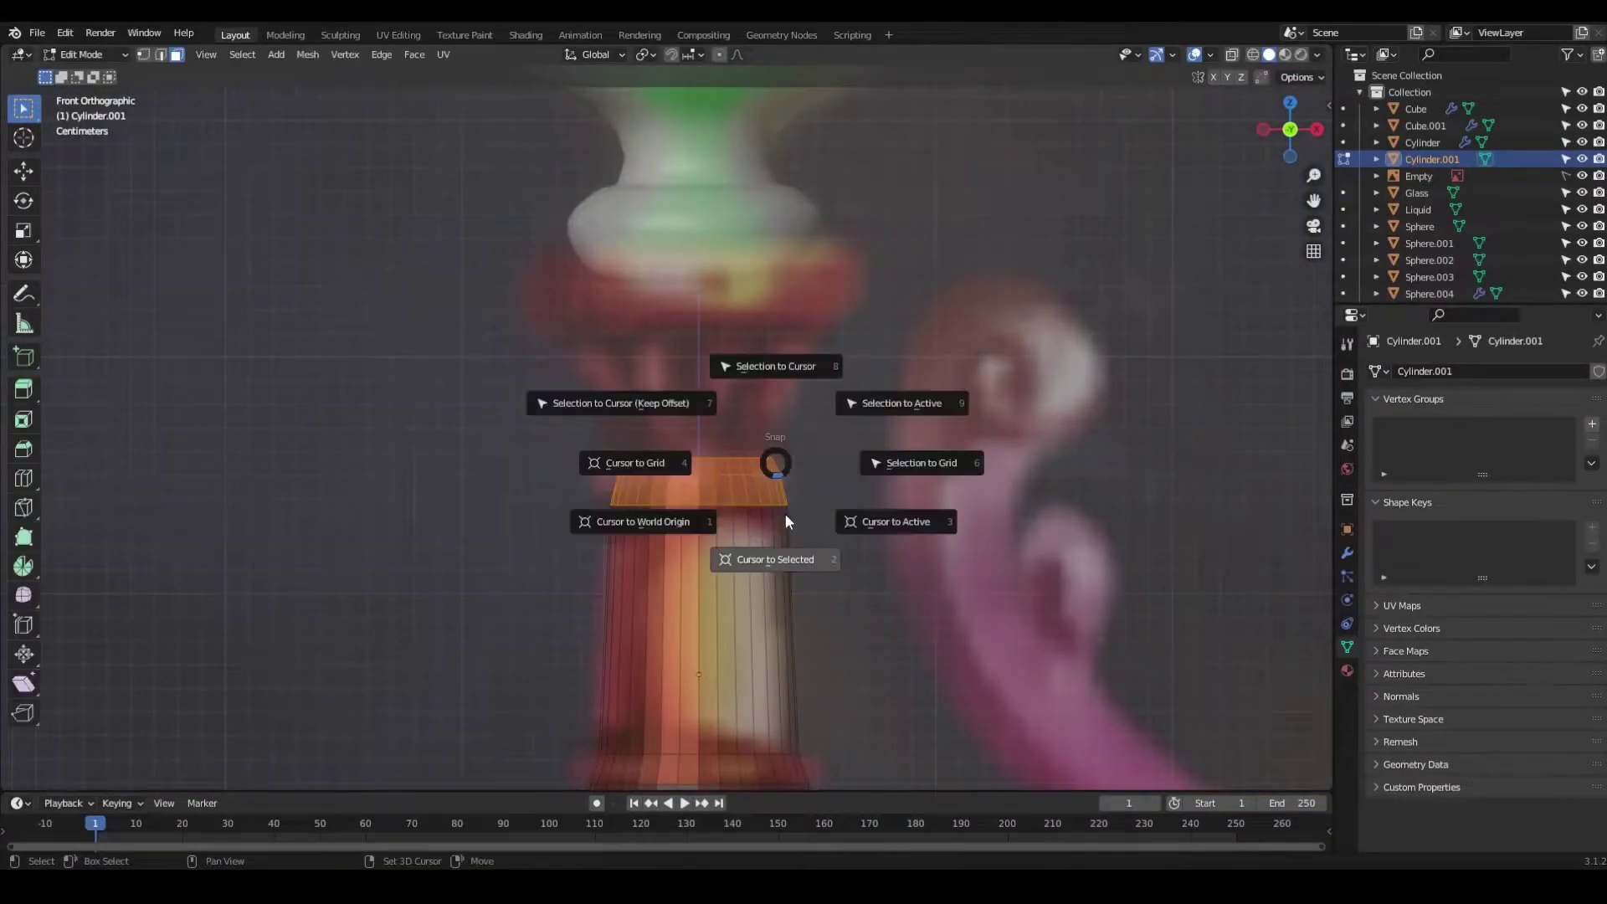
key(Escape)
Step: Add a torus collar at the handle top, shrink it, and give it the Copper material
key(shift+a)
click(890, 520)
key(s)
click(739, 525)
key(s)
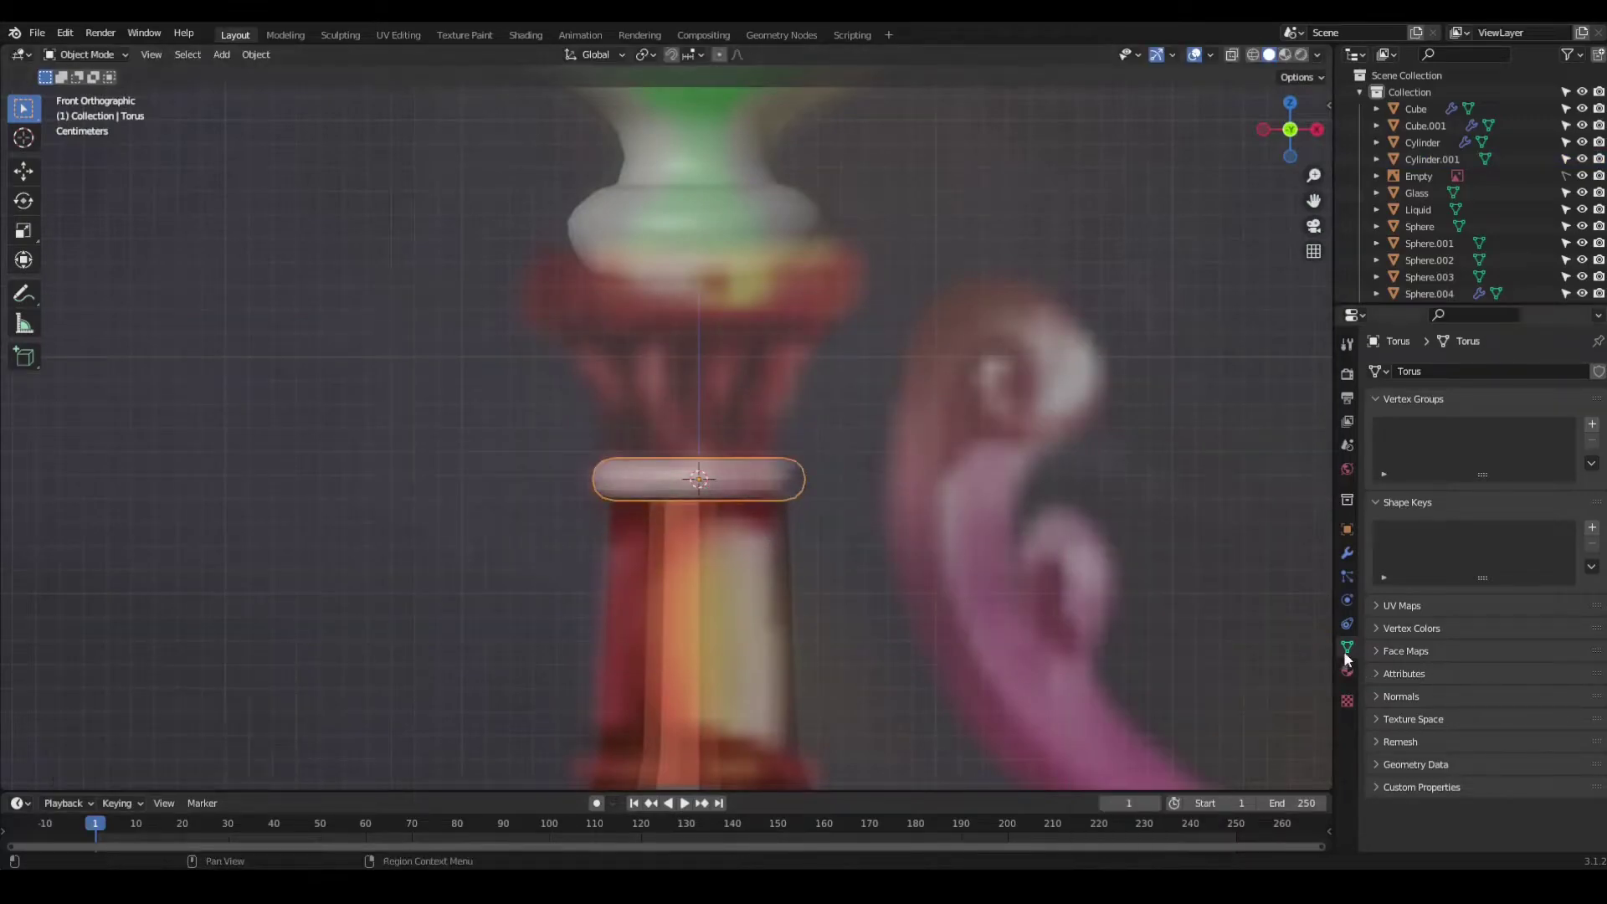
click(1347, 670)
click(742, 577)
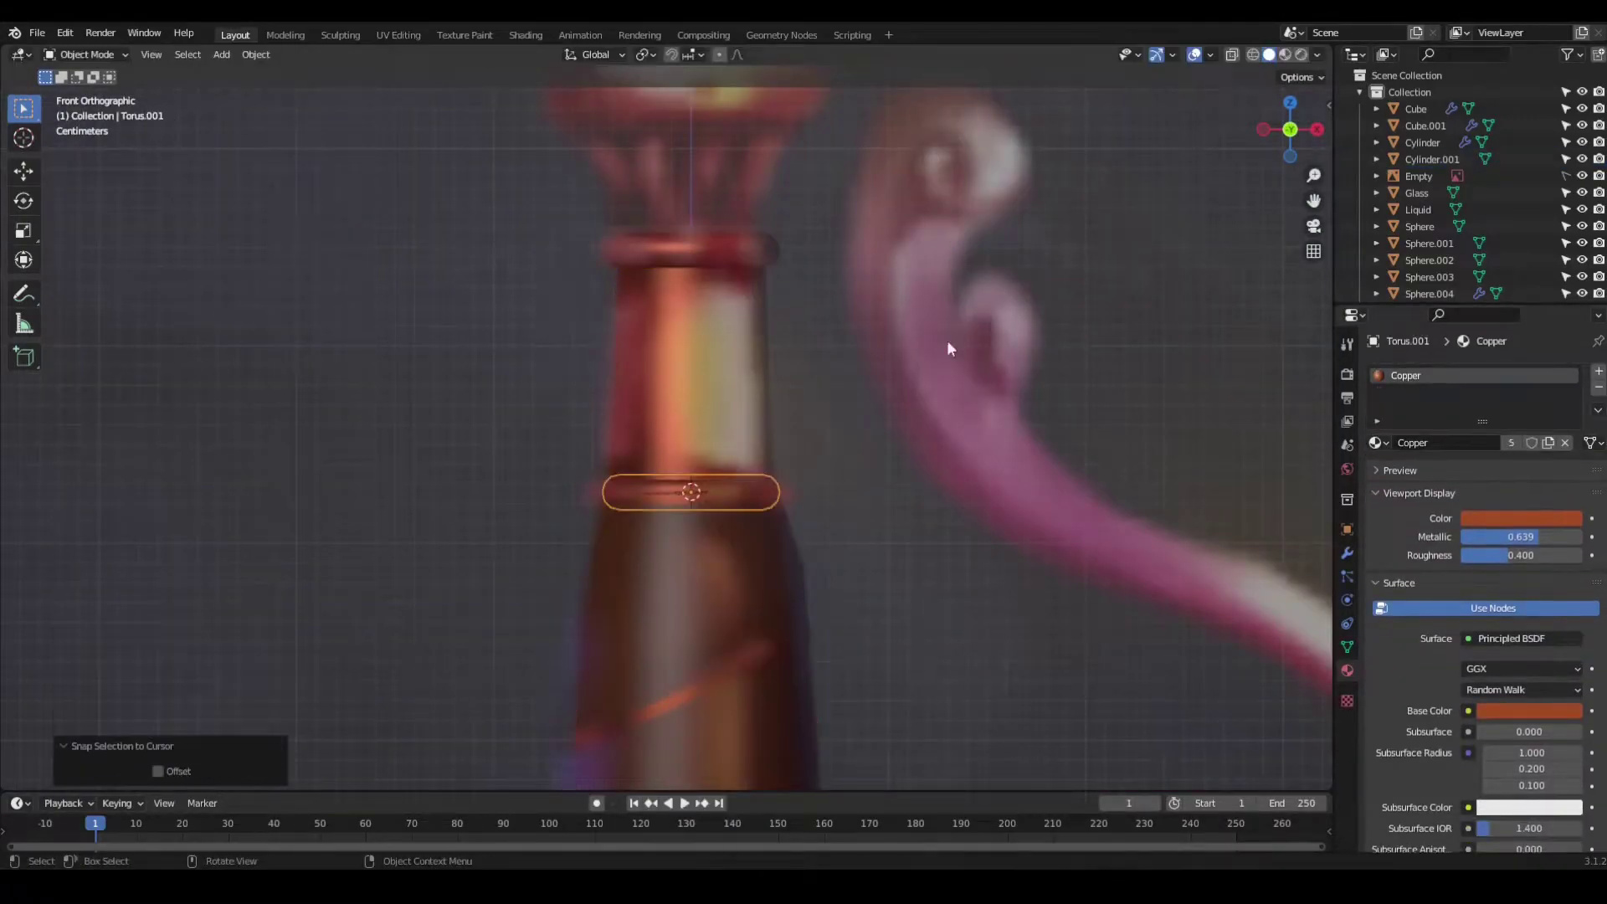
ctrl+scroll(947, 348, down, 3)
Step: Duplicate the copper ring lower on the handle, tilting, enlarging and reshaping it around the grip
key(shift+d)
click(775, 147)
key(r)
click(1005, 276)
key(s)
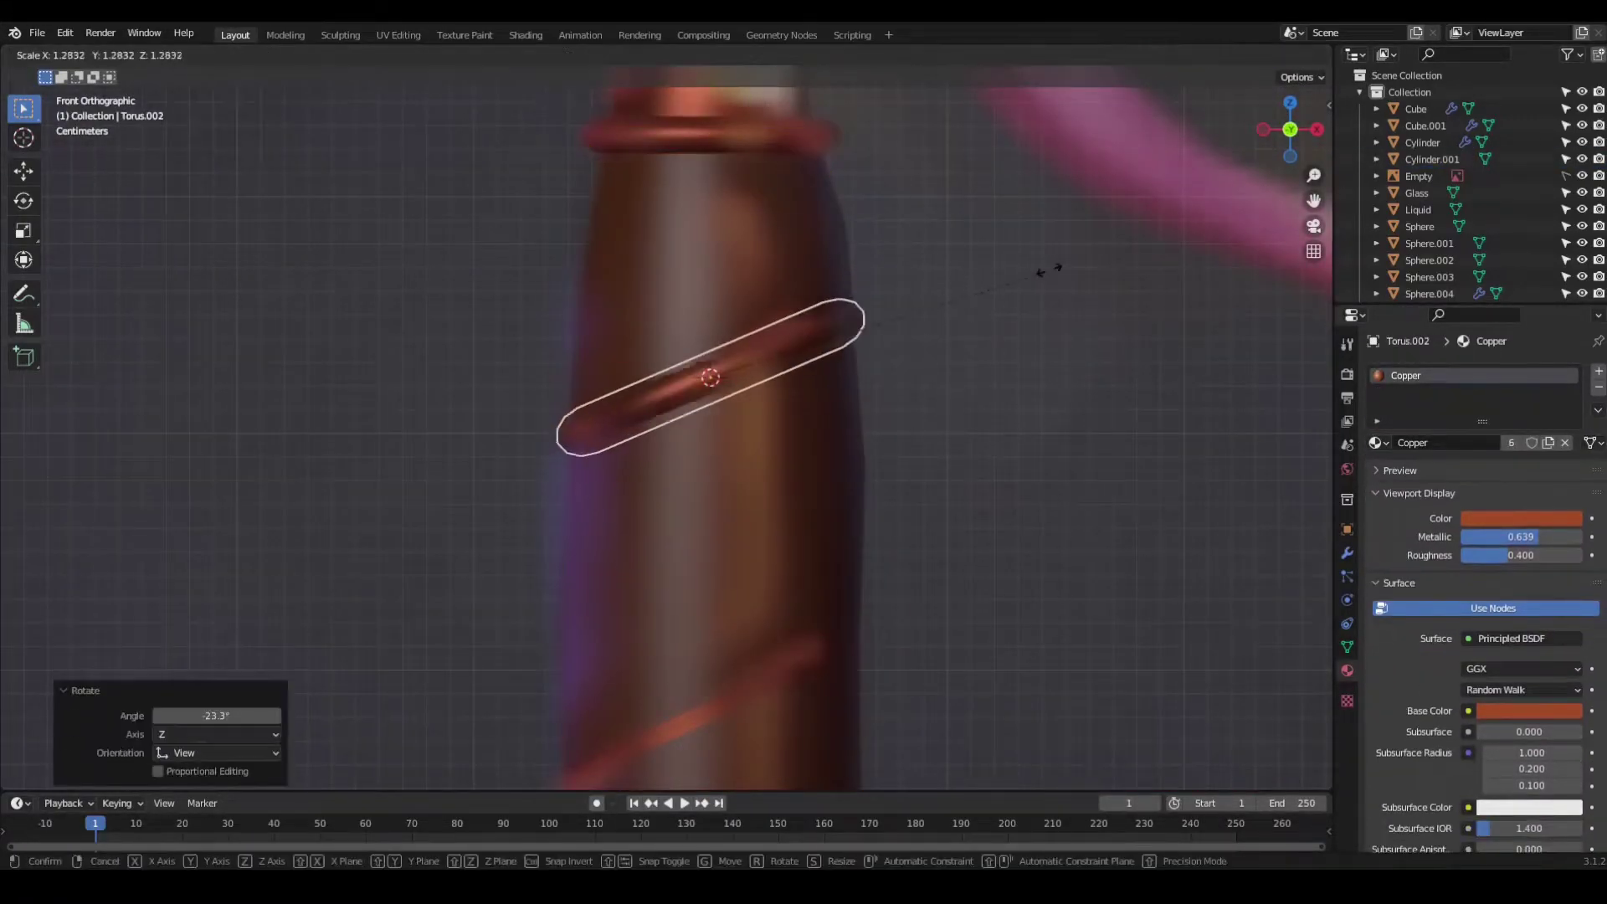
click(915, 298)
key(Tab)
scroll(666, 382, up, 3)
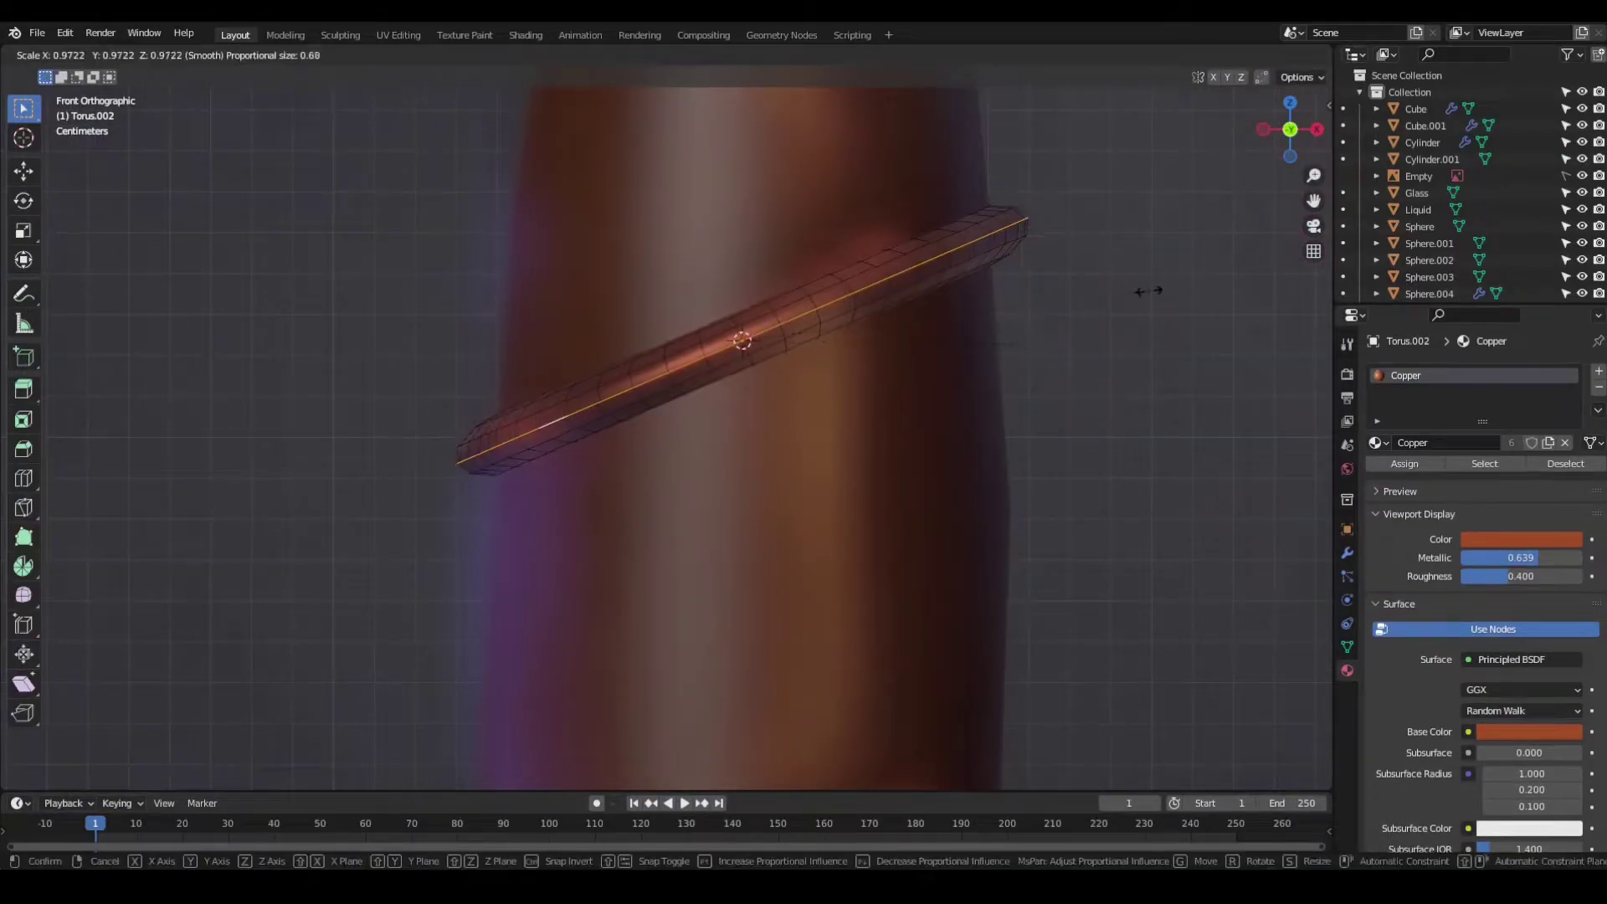
click(1126, 288)
scroll(847, 397, down, 3)
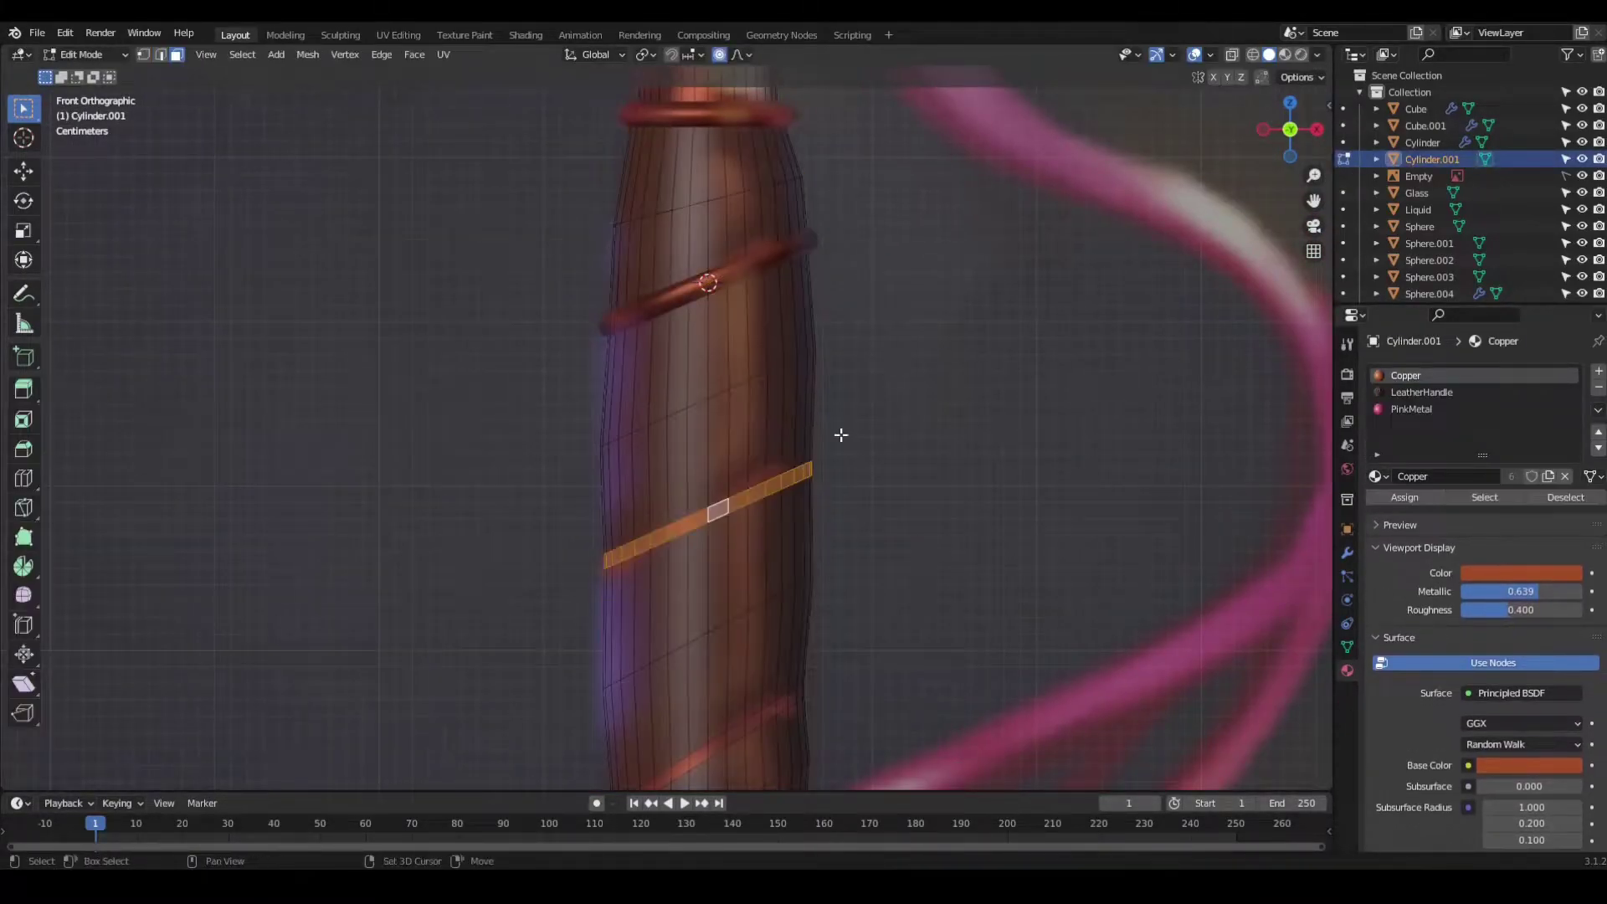
key(Tab)
Step: Duplicate another tilted copper ring higher on the handle and enlarge it
click(737, 268)
key(shift+d)
click(846, 350)
key(s)
click(855, 300)
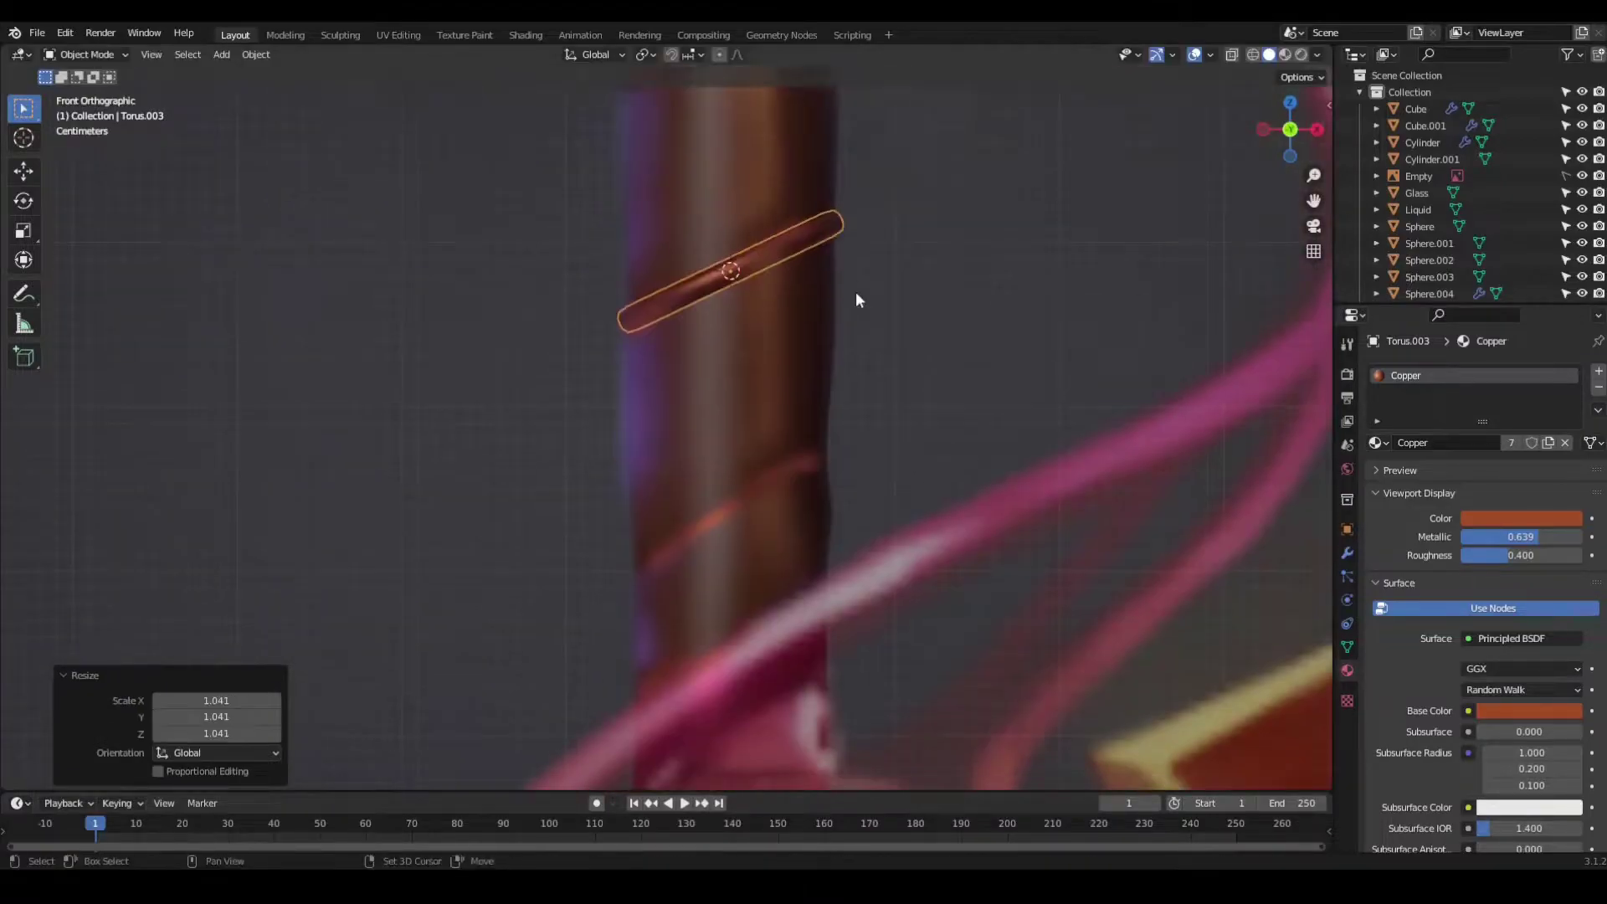
click(846, 522)
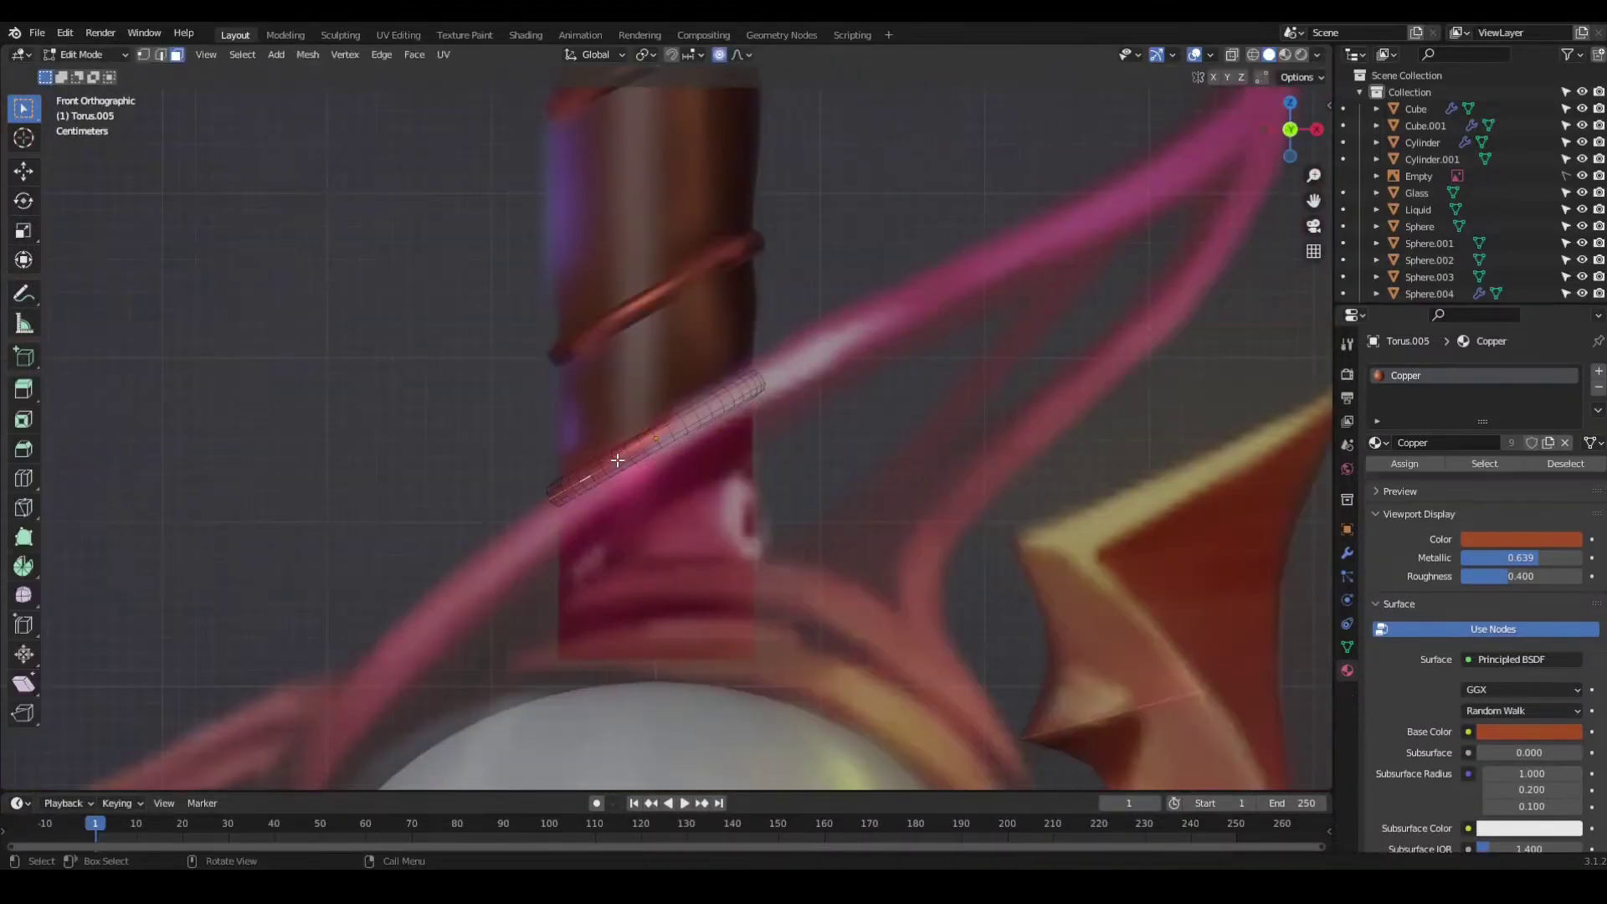
Step: Scale handle edge loops outward so the grip bulges between the copper rings
key(Tab)
scroll(786, 237, down, 3)
key(2)
alt+click(686, 283)
key(s)
click(738, 343)
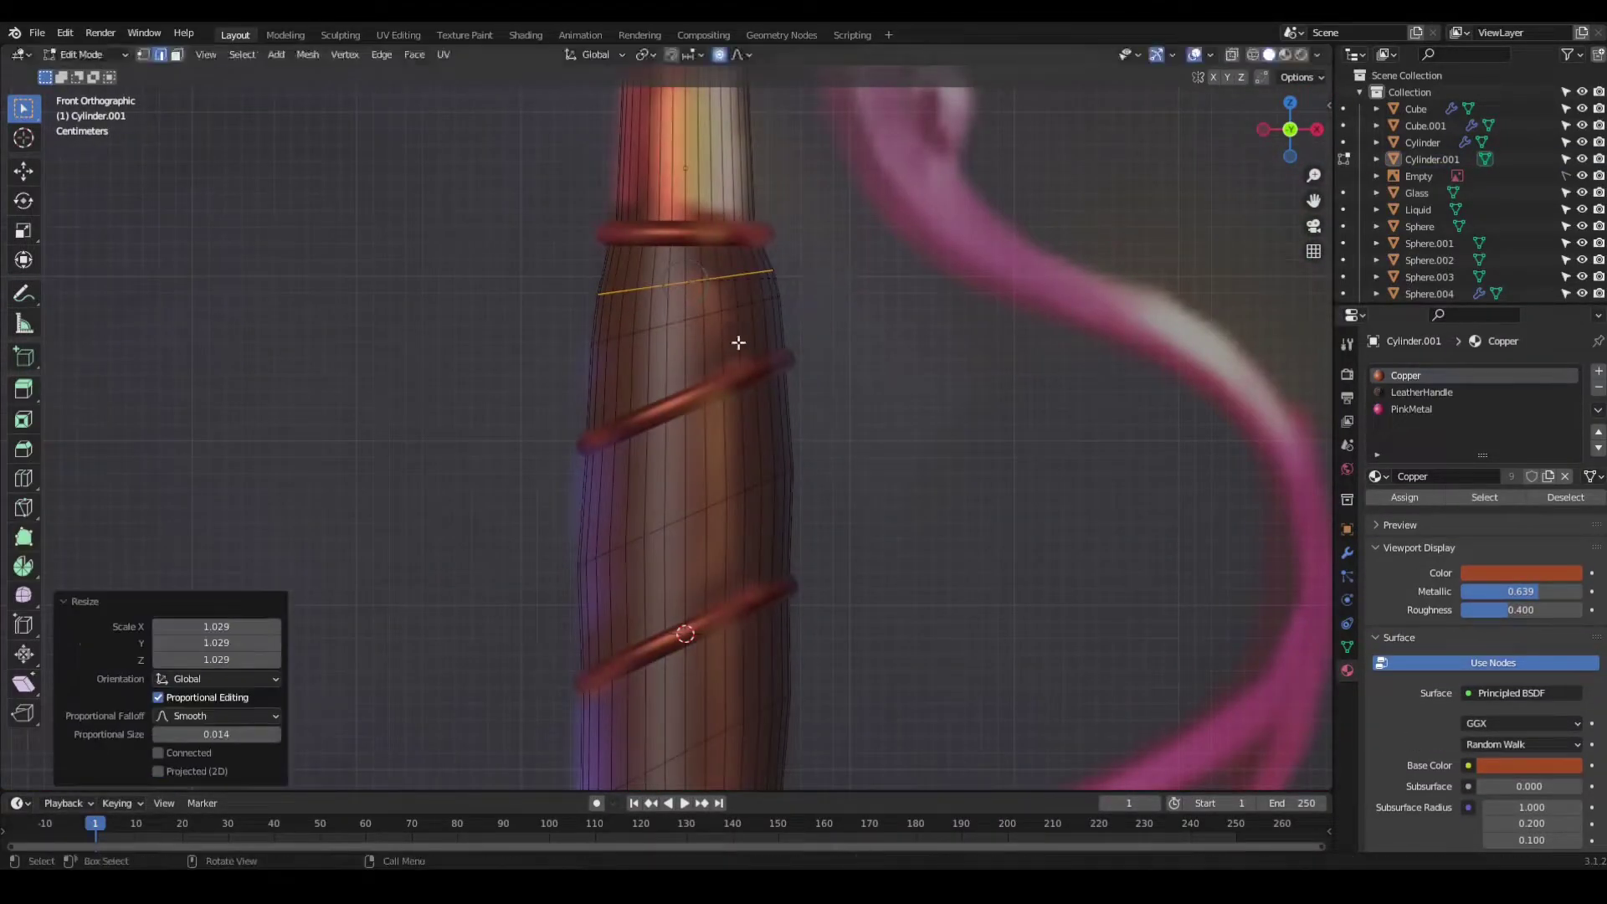
key(s)
click(756, 533)
shift+scroll(879, 405, down, 5)
shift+scroll(748, 432, down, 5)
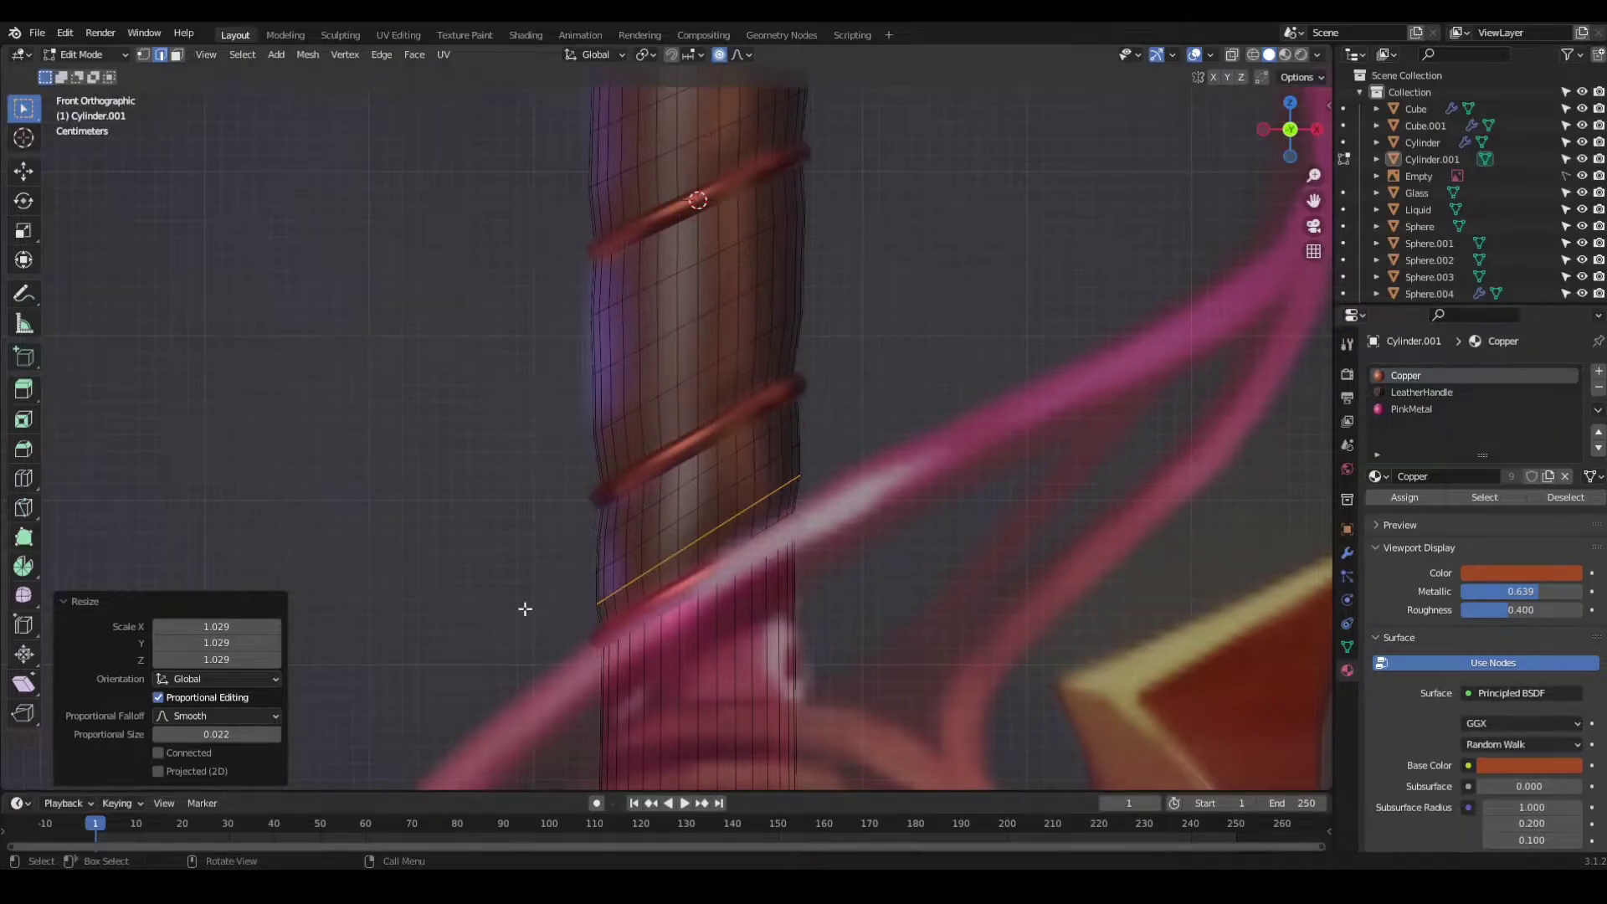
key(Tab)
scroll(715, 546, down, 3)
scroll(686, 383, down, 3)
scroll(686, 418, up, 4)
scroll(691, 553, down, 2)
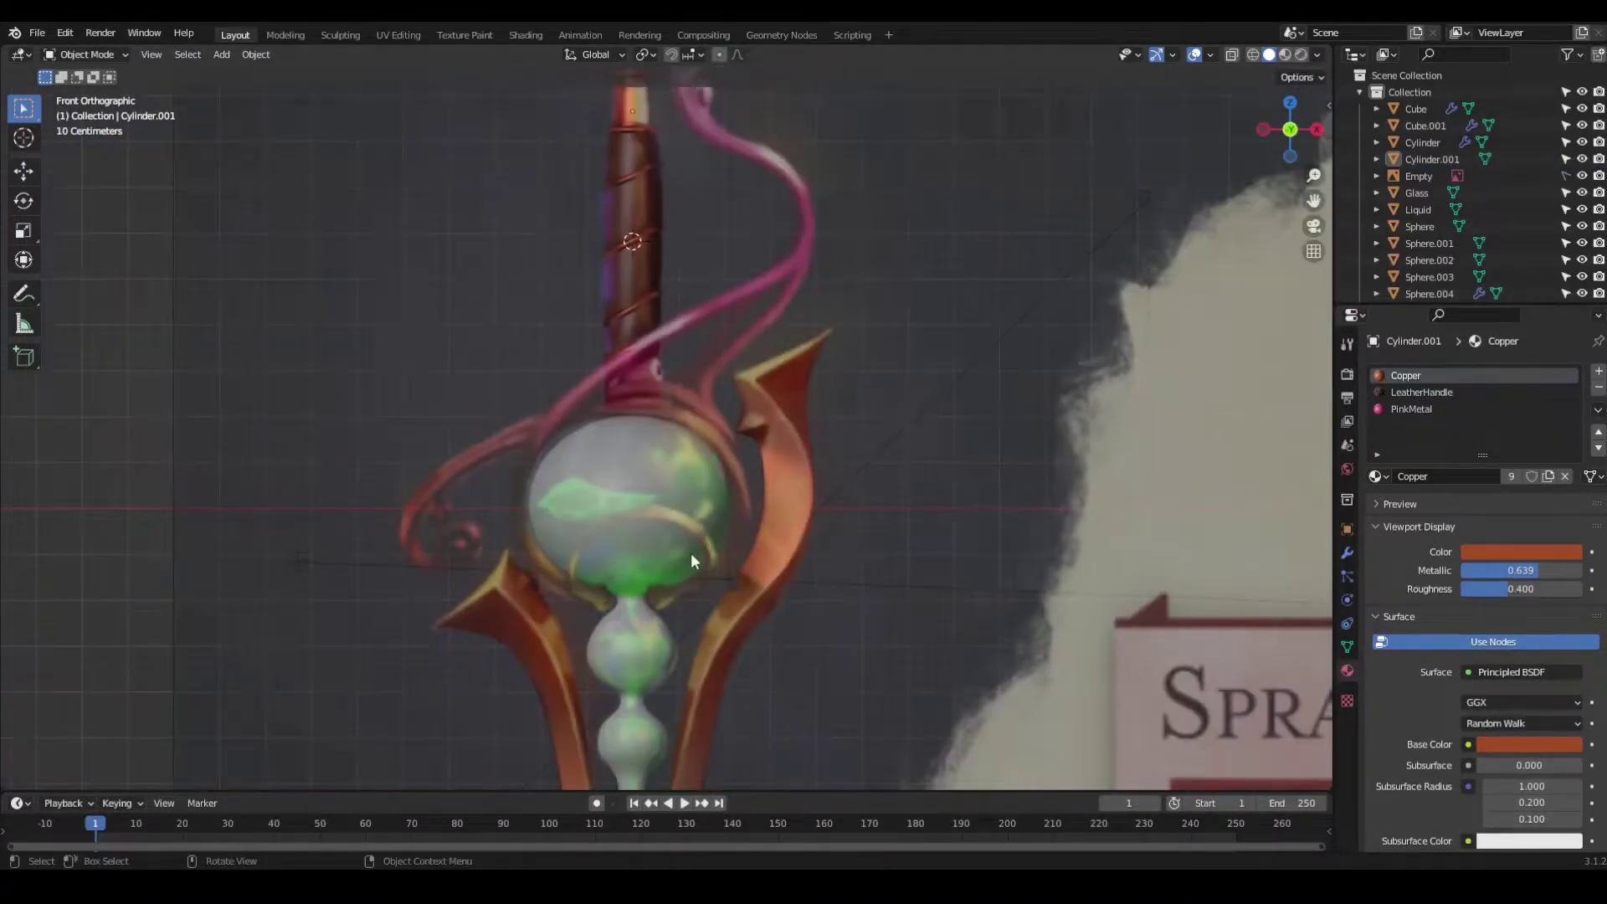
Step: Give Cylinder.001's third material slot a Copper copy renamed CopperGradient
scroll(660, 369, up, 3)
click(658, 360)
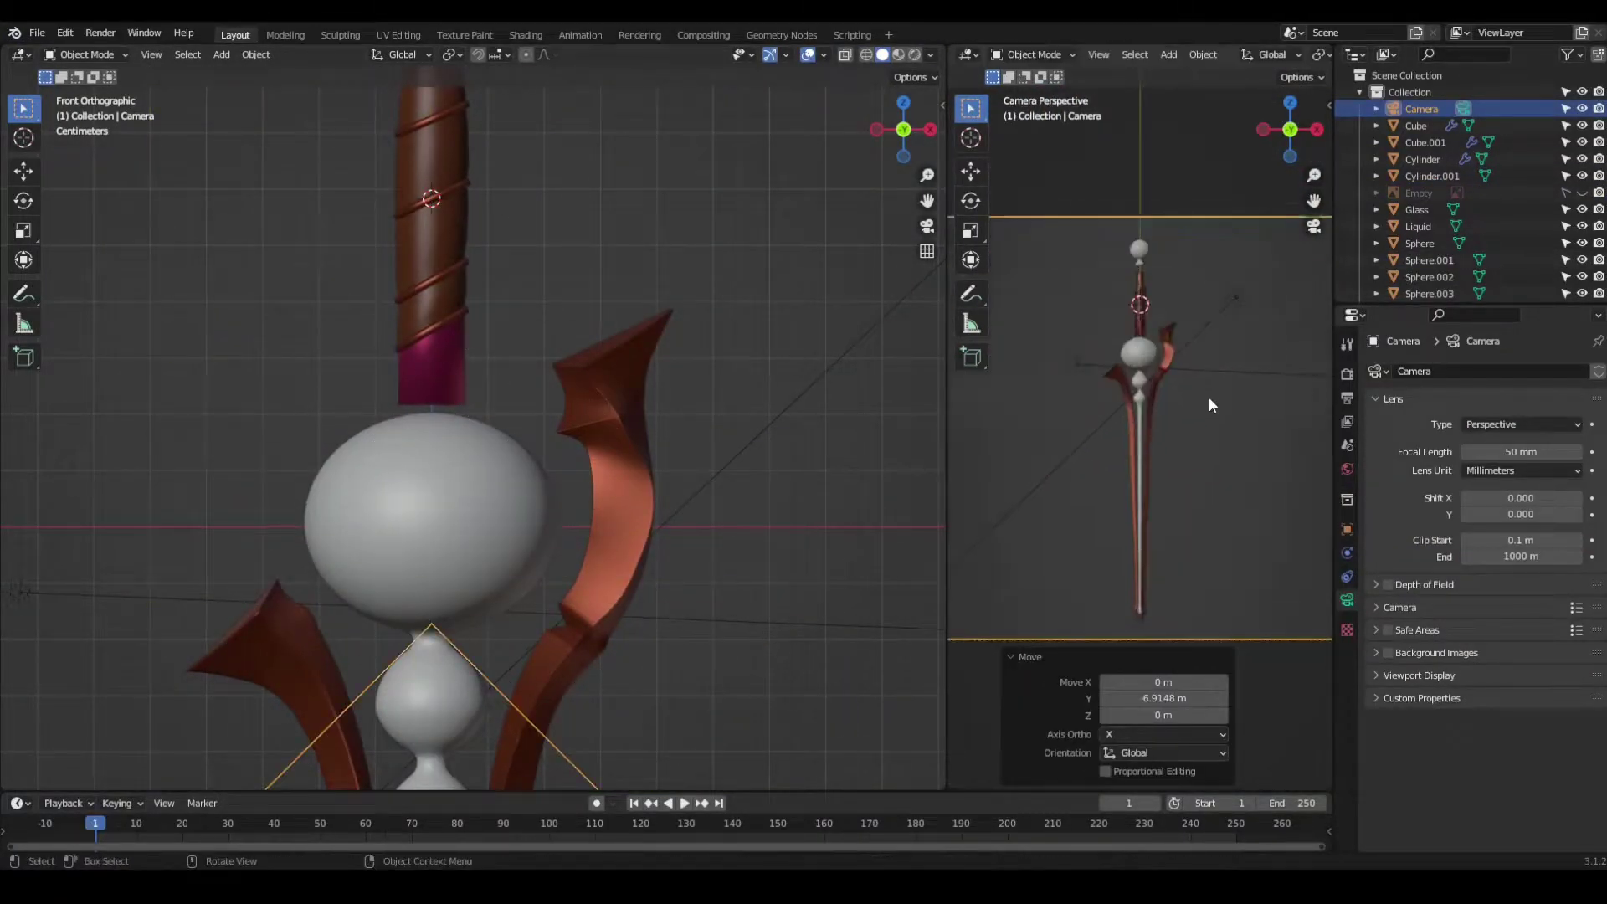
shift+middle_drag(685, 579, 607, 420)
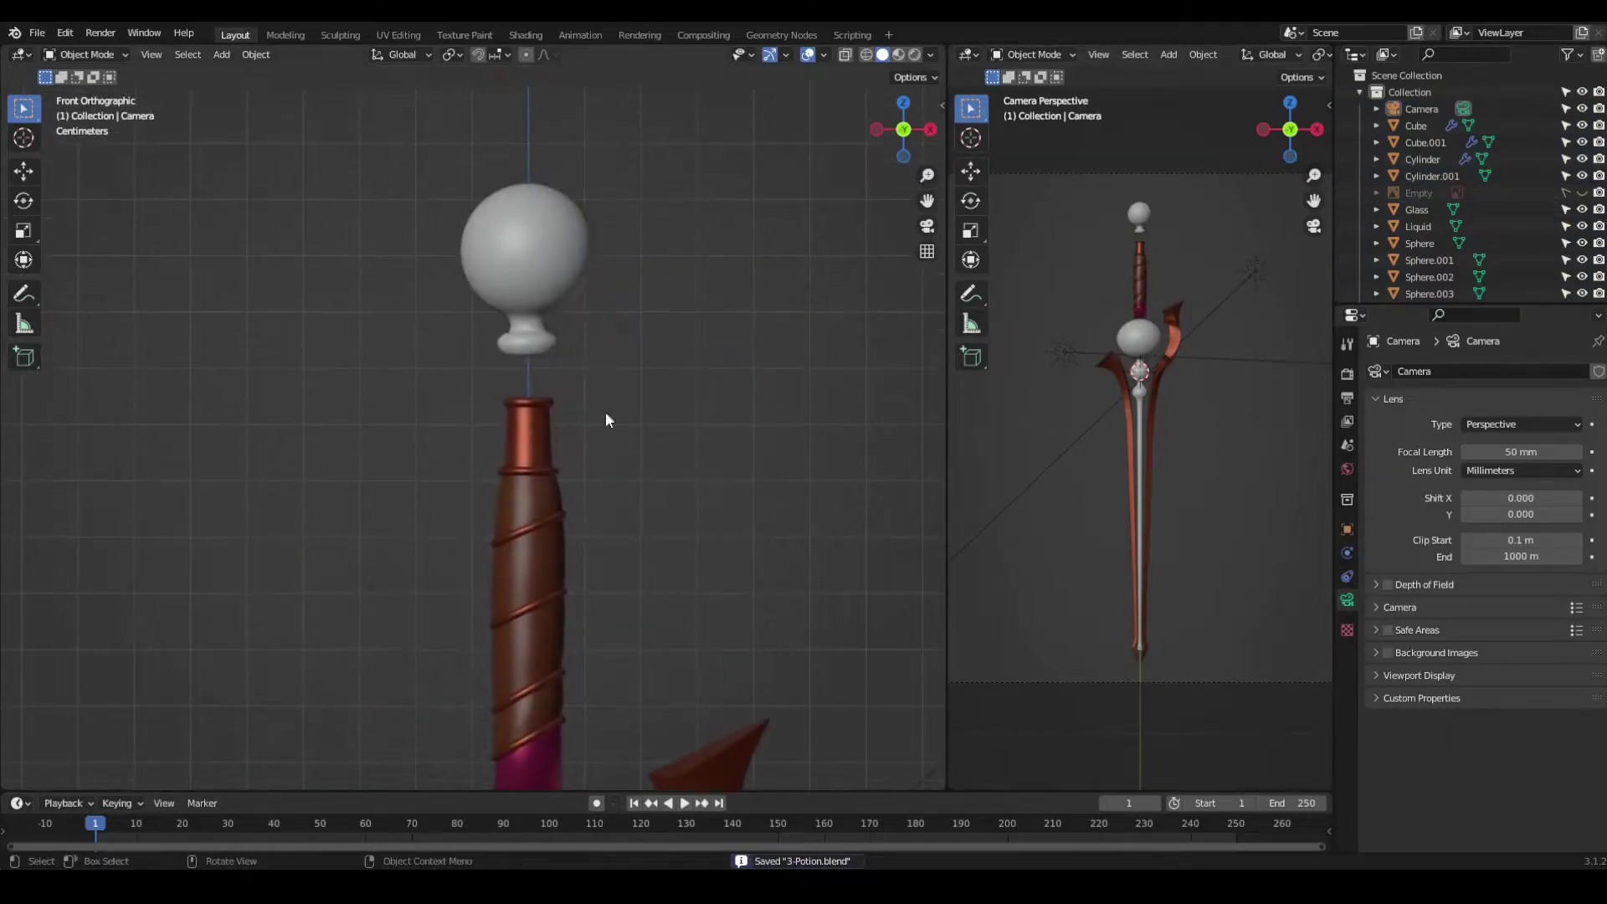
scroll(607, 421, up, 3)
click(610, 524)
shift+middle_drag(611, 524, 591, 449)
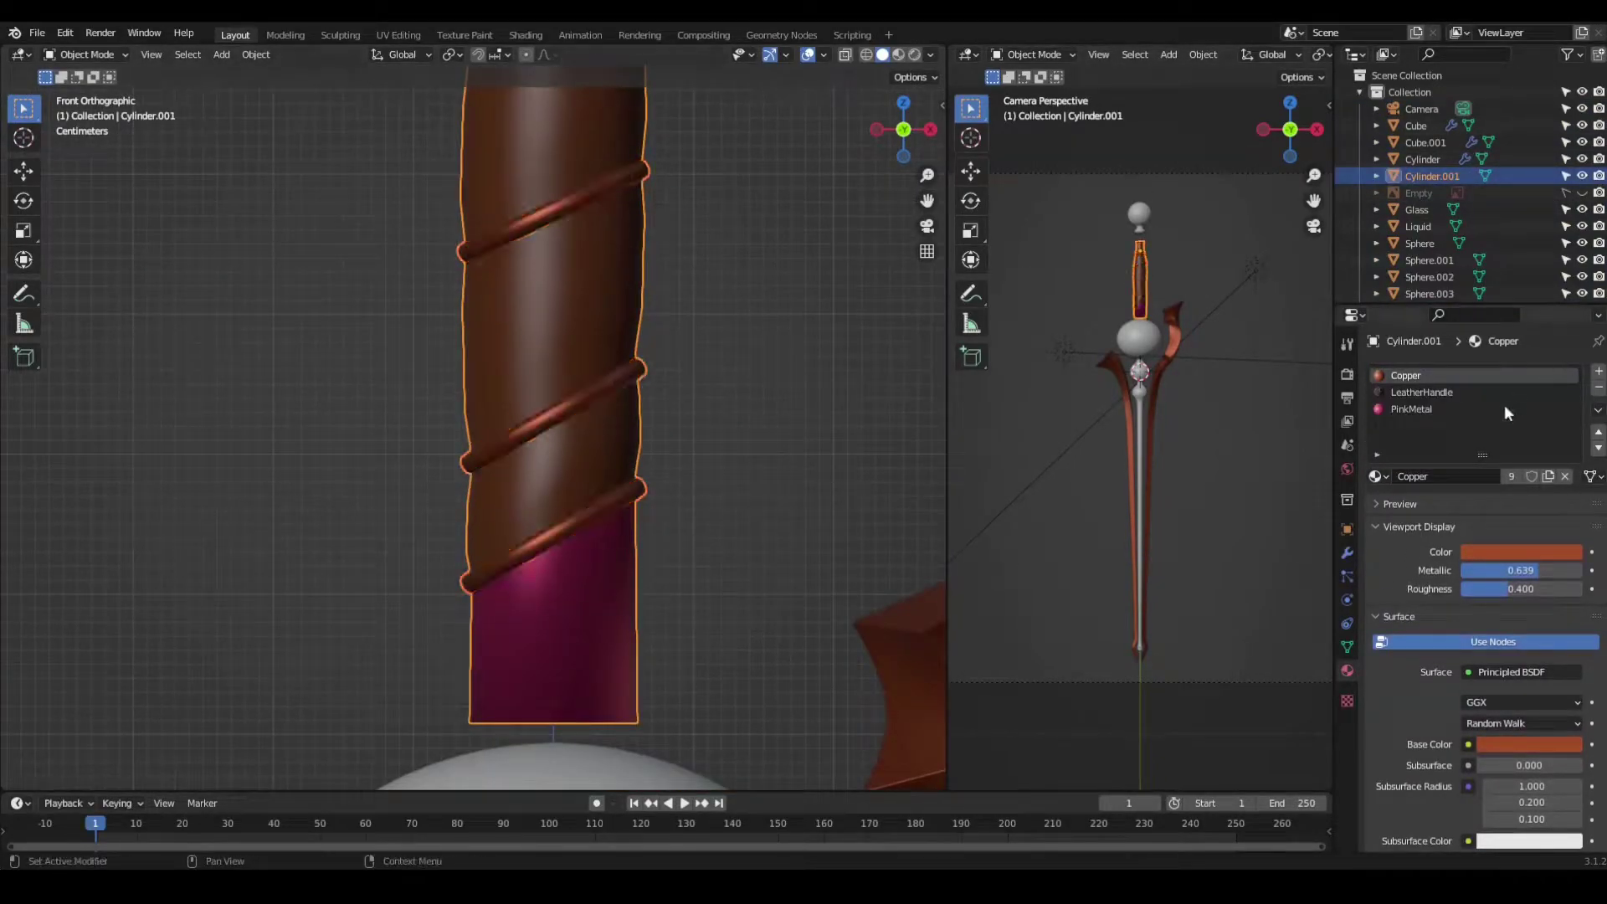
click(1507, 414)
click(1376, 476)
click(1423, 502)
double_click(1423, 476)
text(CopperGradient)
Step: Unhide the reference image and raise it along Z to line up with the sword
scroll(655, 440, down, 3)
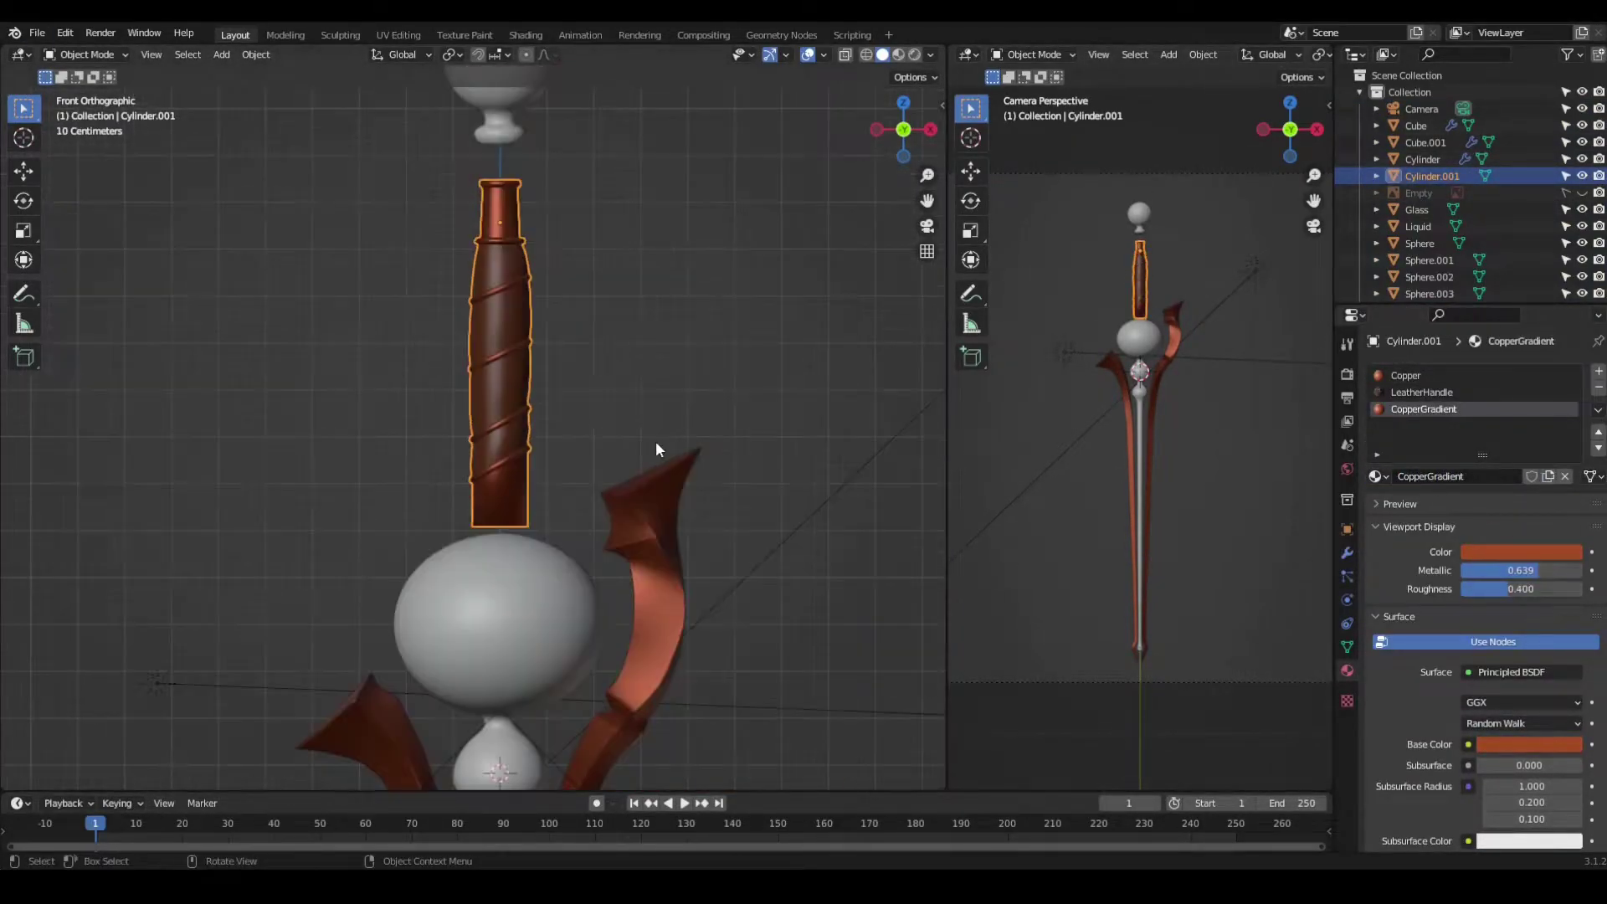
shift+middle_drag(655, 440, 655, 691)
click(1582, 192)
click(1419, 193)
key(g)
key(z)
click(737, 271)
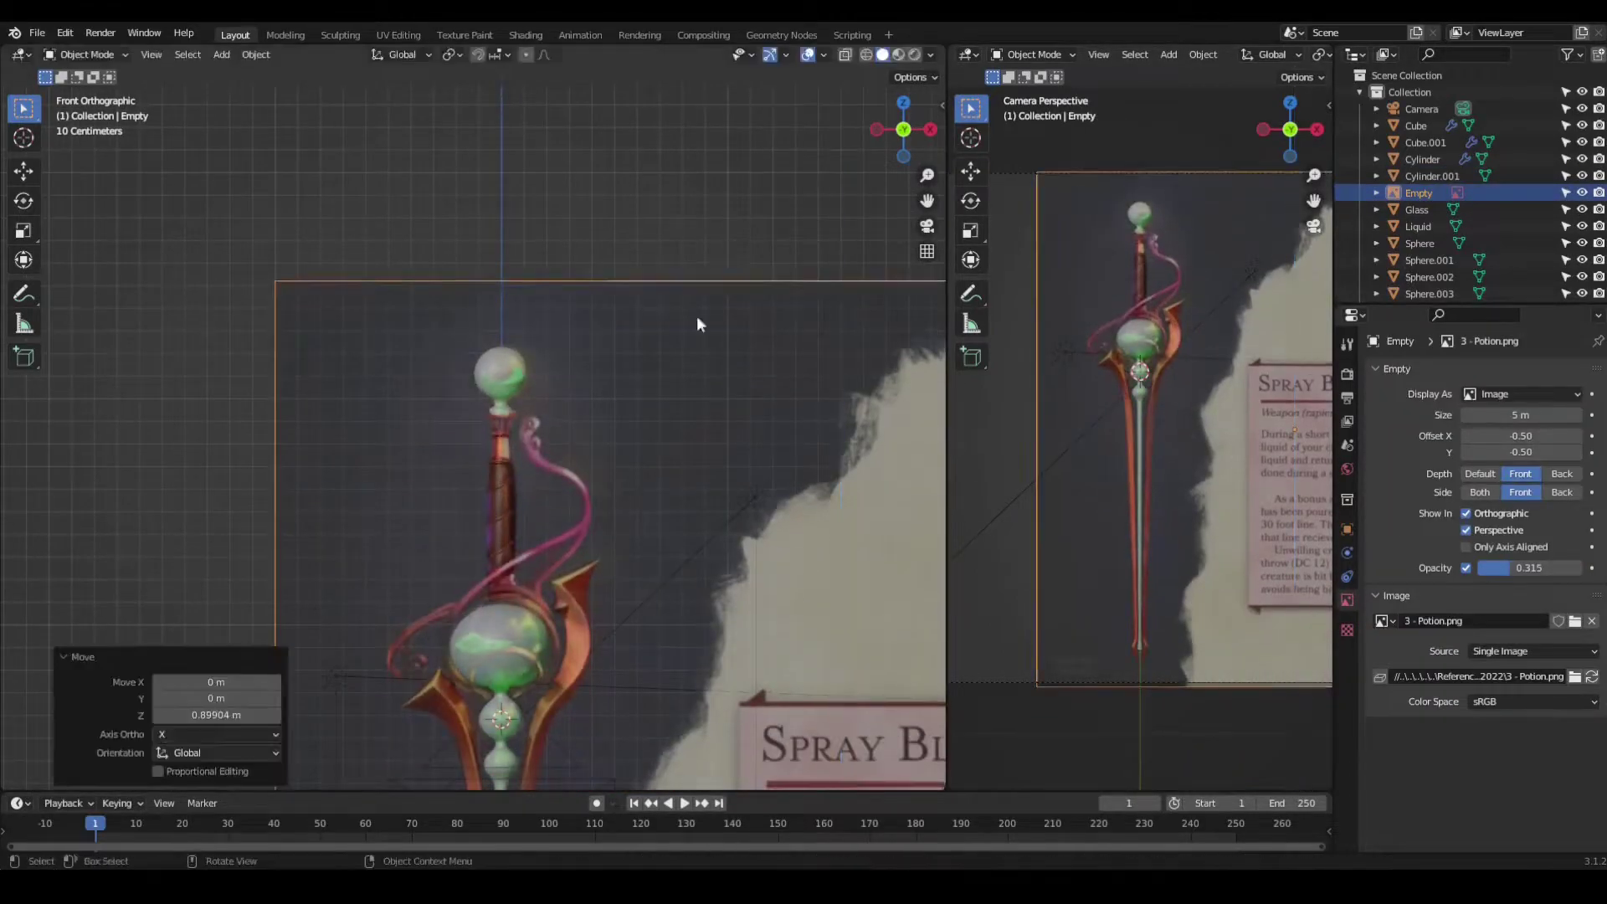
scroll(645, 484, up, 4)
key(shift+a)
Step: Add a small cylinder, tilt it, and move it up to the top of the hilt
click(751, 289)
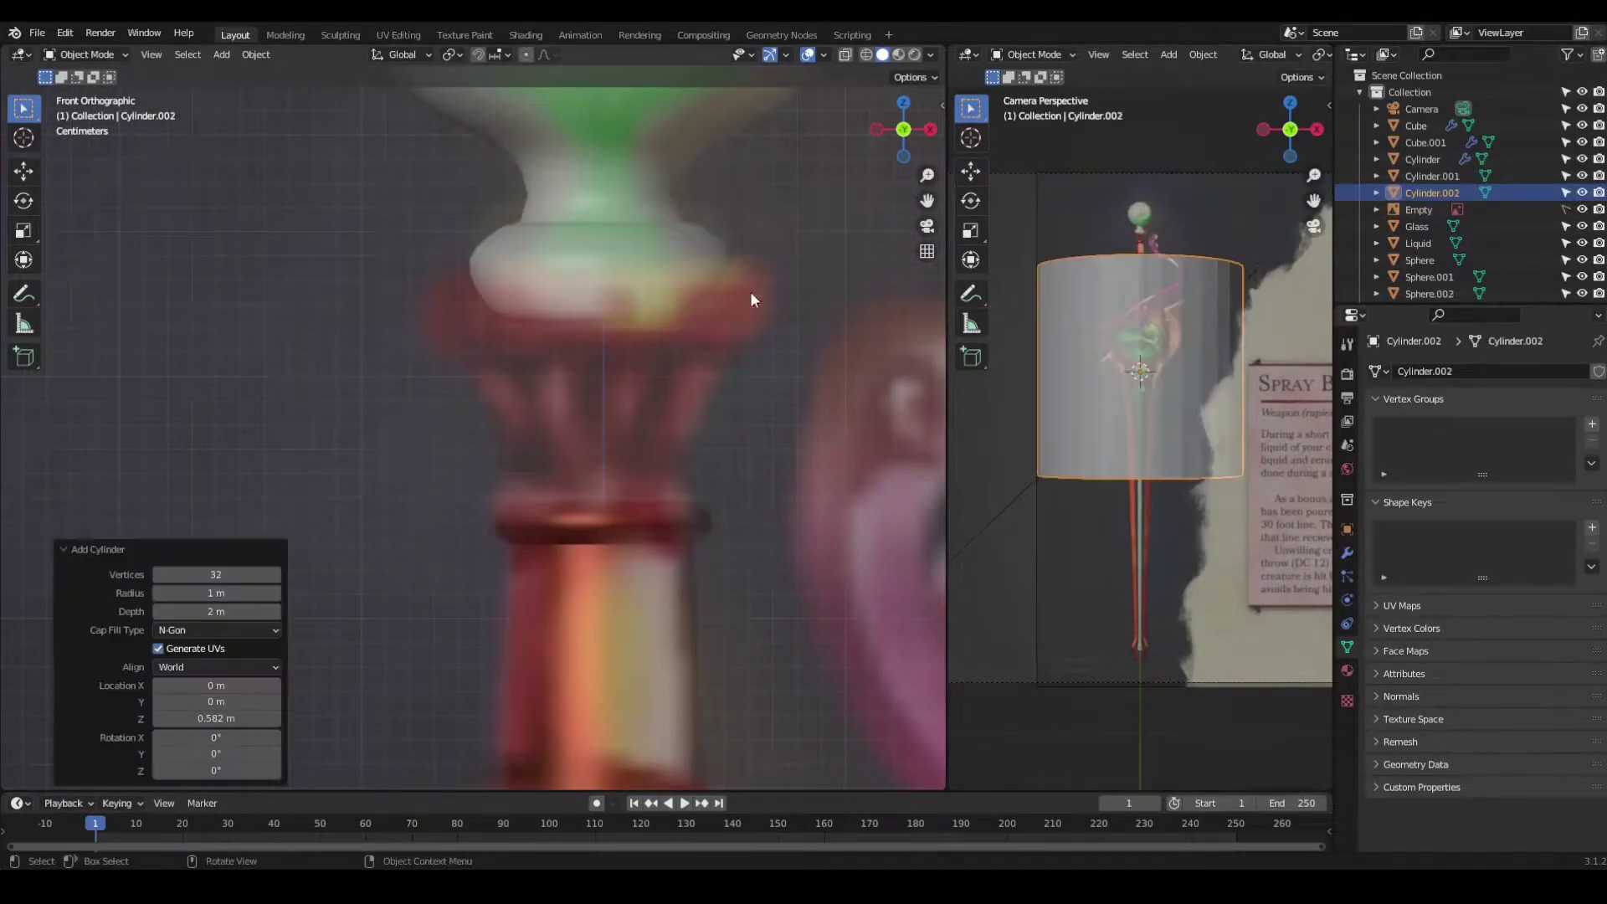
key(alt+z)
key(s)
click(639, 540)
key(alt+z)
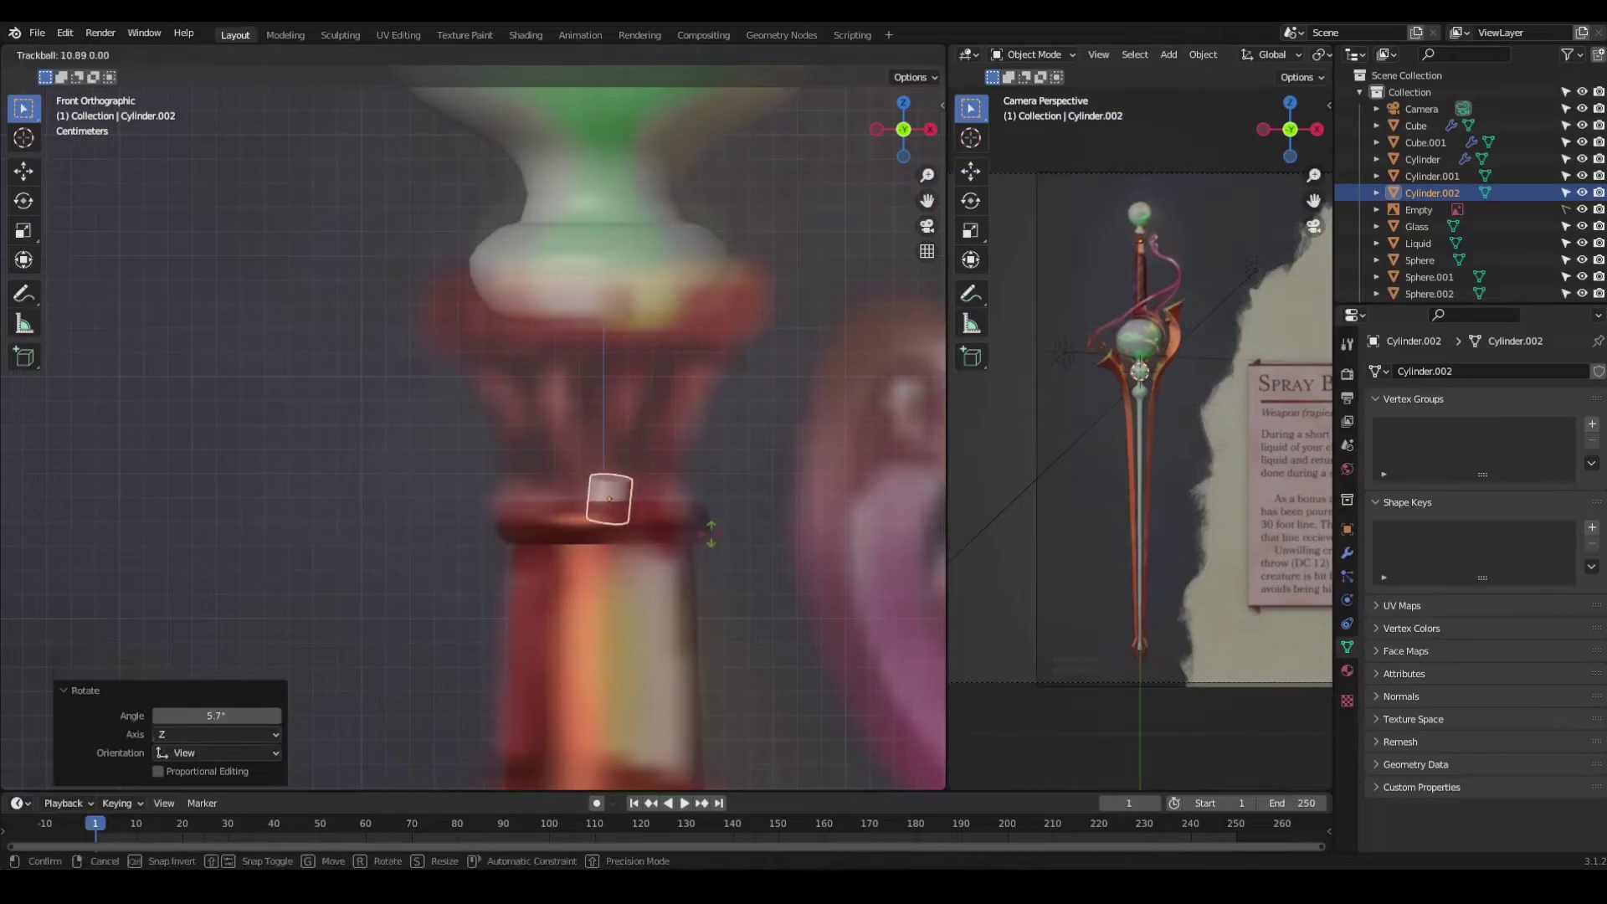
click(712, 536)
key(g)
key(z)
Step: Duplicate the tilted cylinder and view the isolated hilt from the top
key(shift+d)
key(KP_Divide)
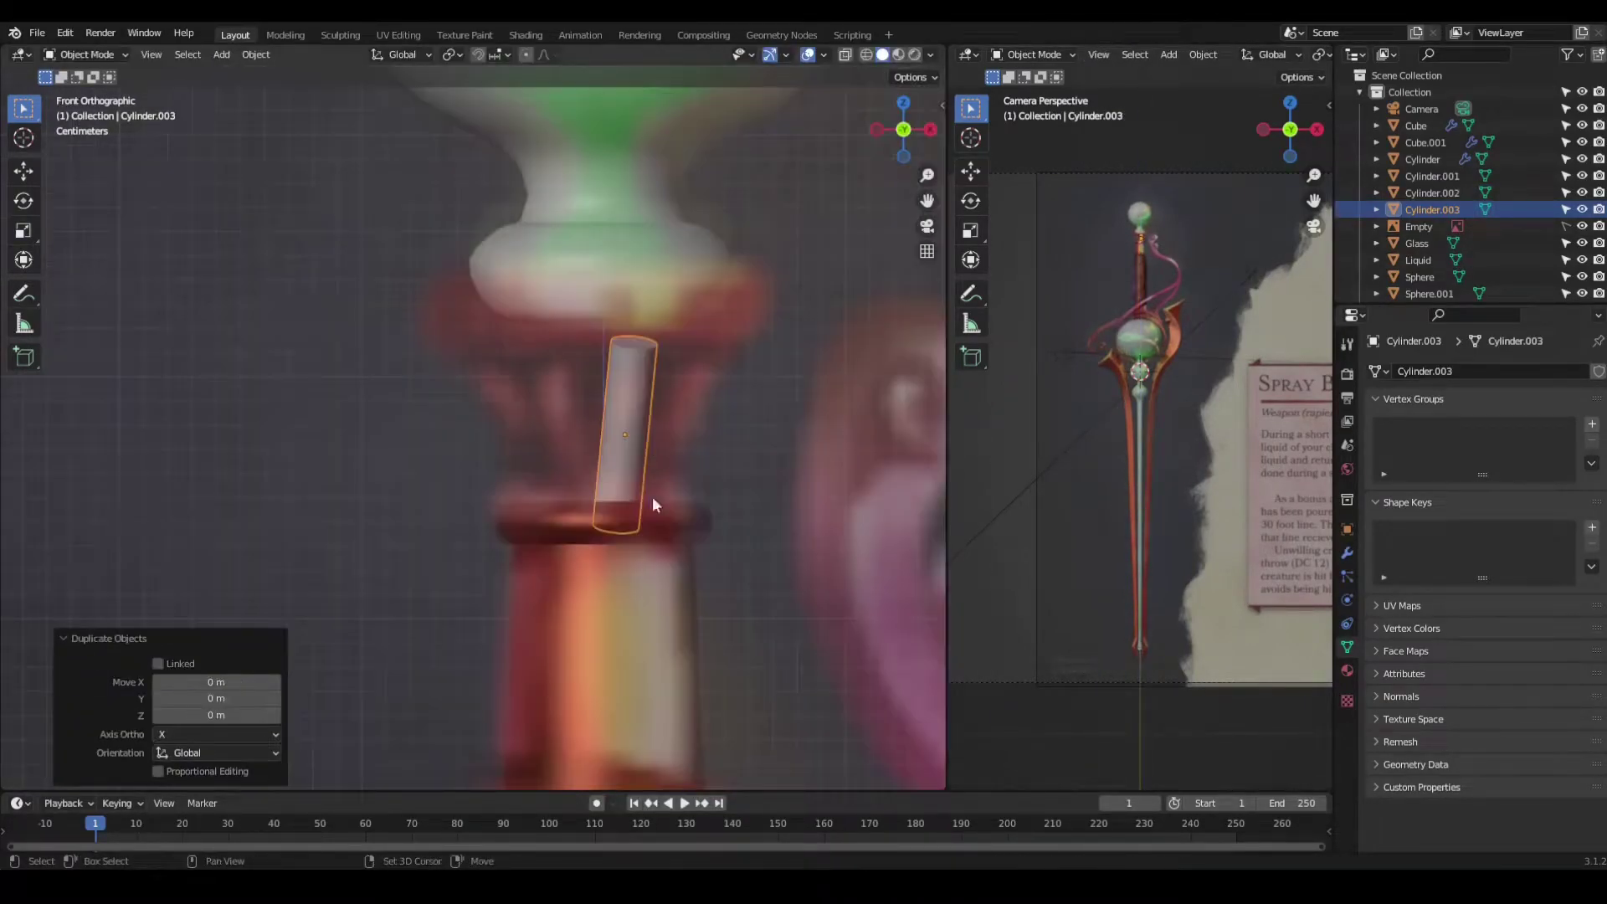
key(KP_7)
key(shift+d)
click(693, 540)
key(r)
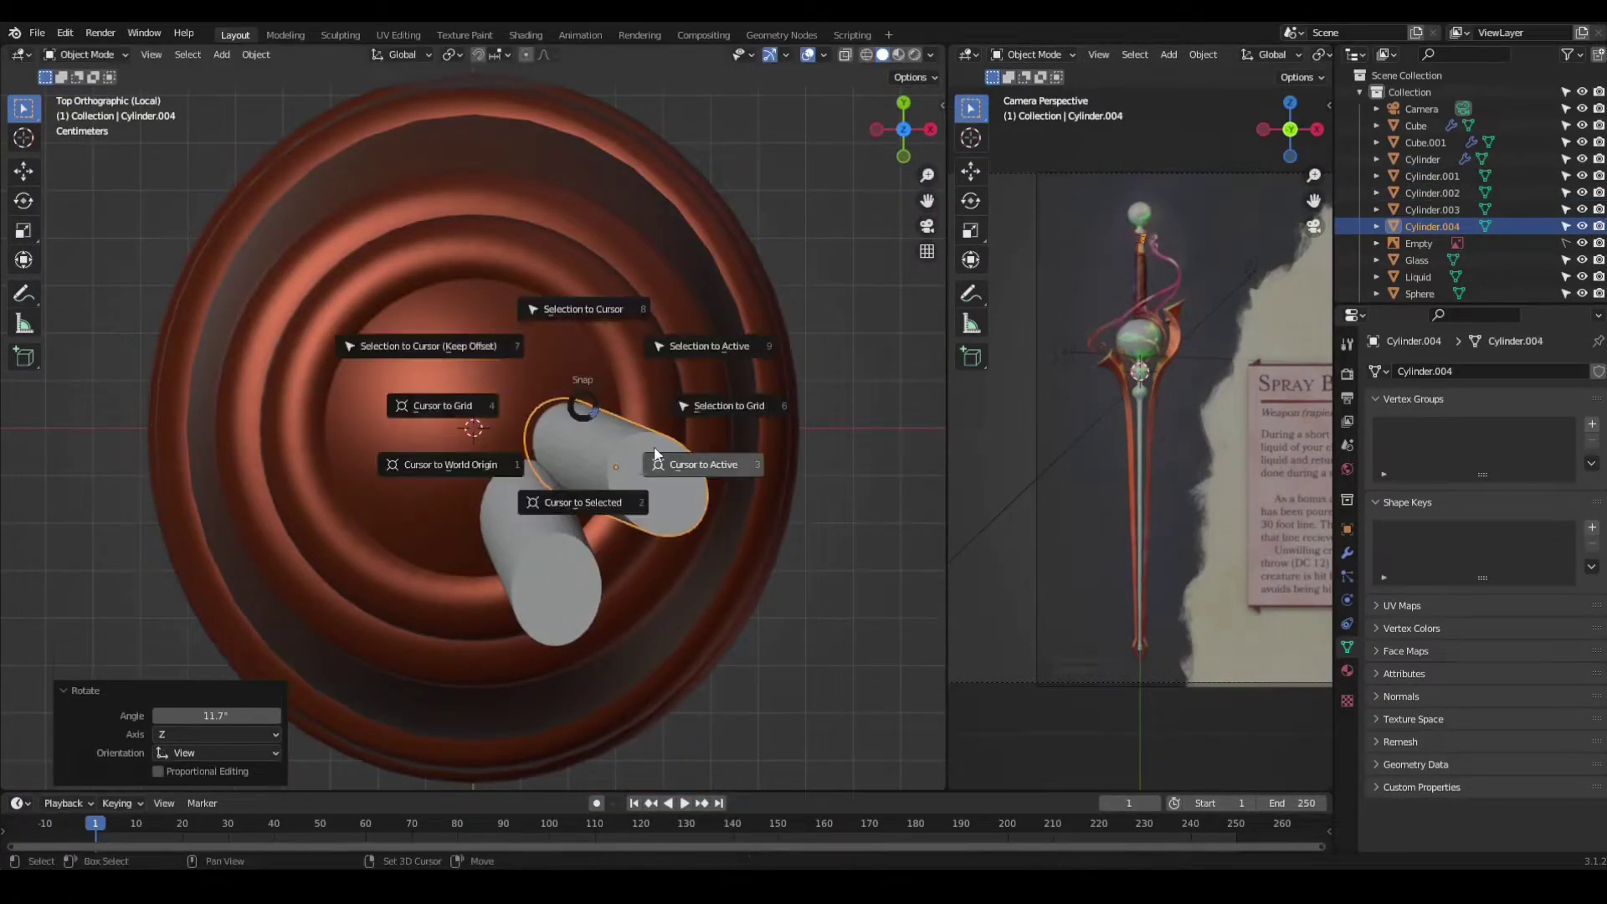
scroll(576, 472, up, 3)
scroll(576, 472, down, 3)
Step: Set both cylinders' origin to the 3D cursor at the hilt centre
shift+click(549, 536)
right_click(549, 489)
click(502, 444)
key(r)
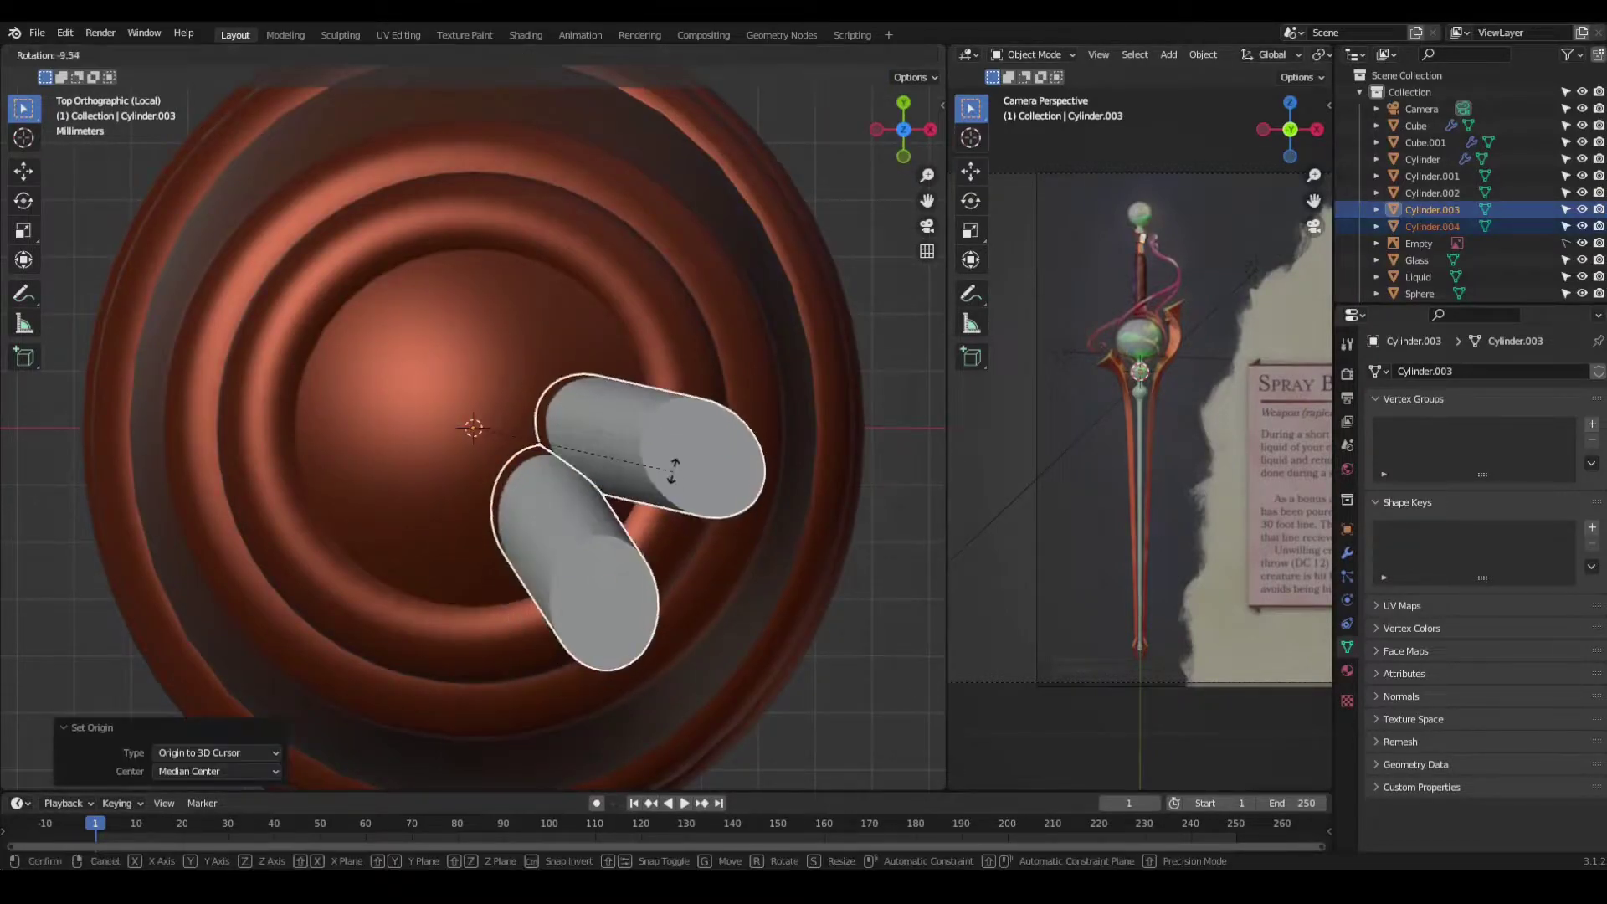
right_click(674, 471)
Step: Rotate the newest cylinder around the centre and add 180° copies to complete the eight-piece ring
click(703, 444)
key(r)
right_click(563, 381)
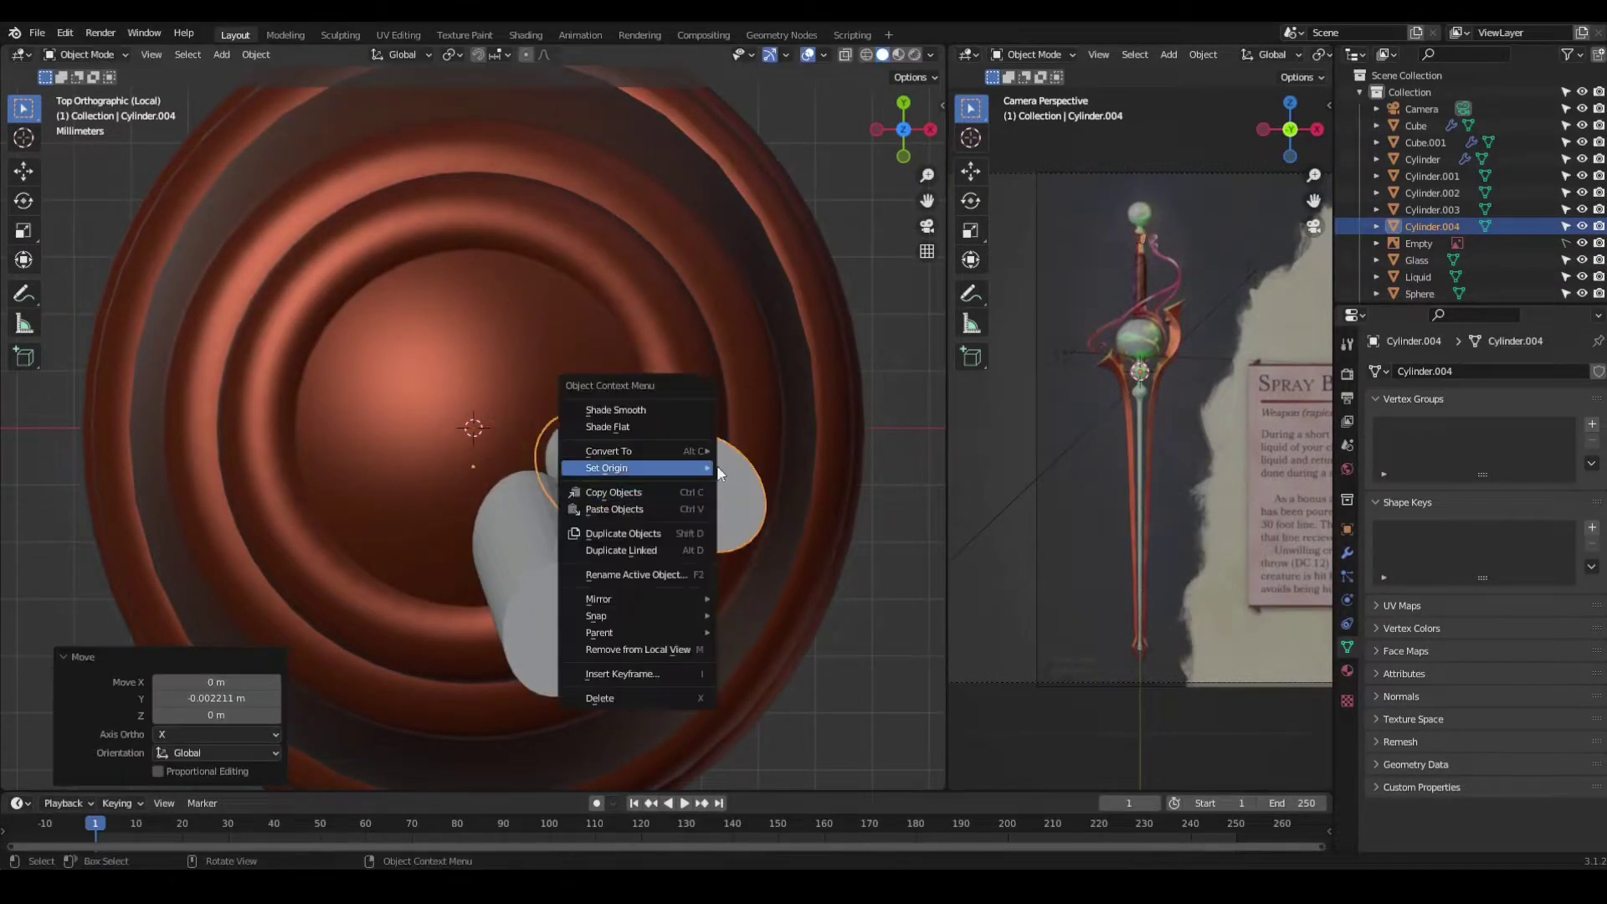
click(586, 456)
key(r)
click(655, 363)
text(gr180)
key(Return)
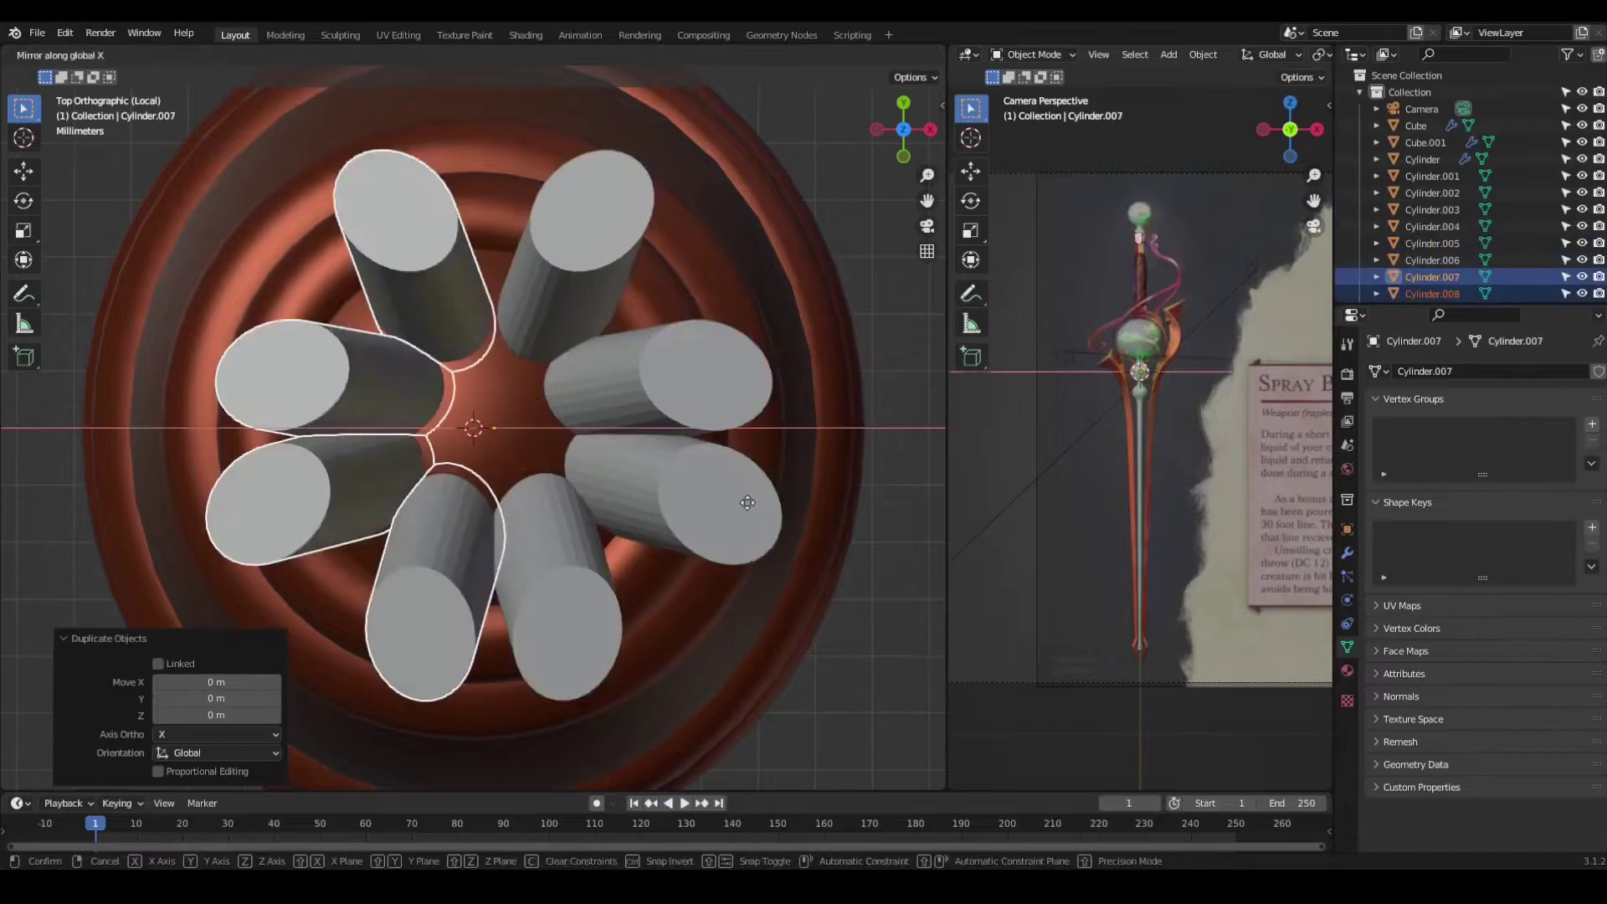
Step: Nudge two ring cylinders along X to even out their spacing
click(569, 535)
click(503, 545)
key(g)
key(x)
click(578, 235)
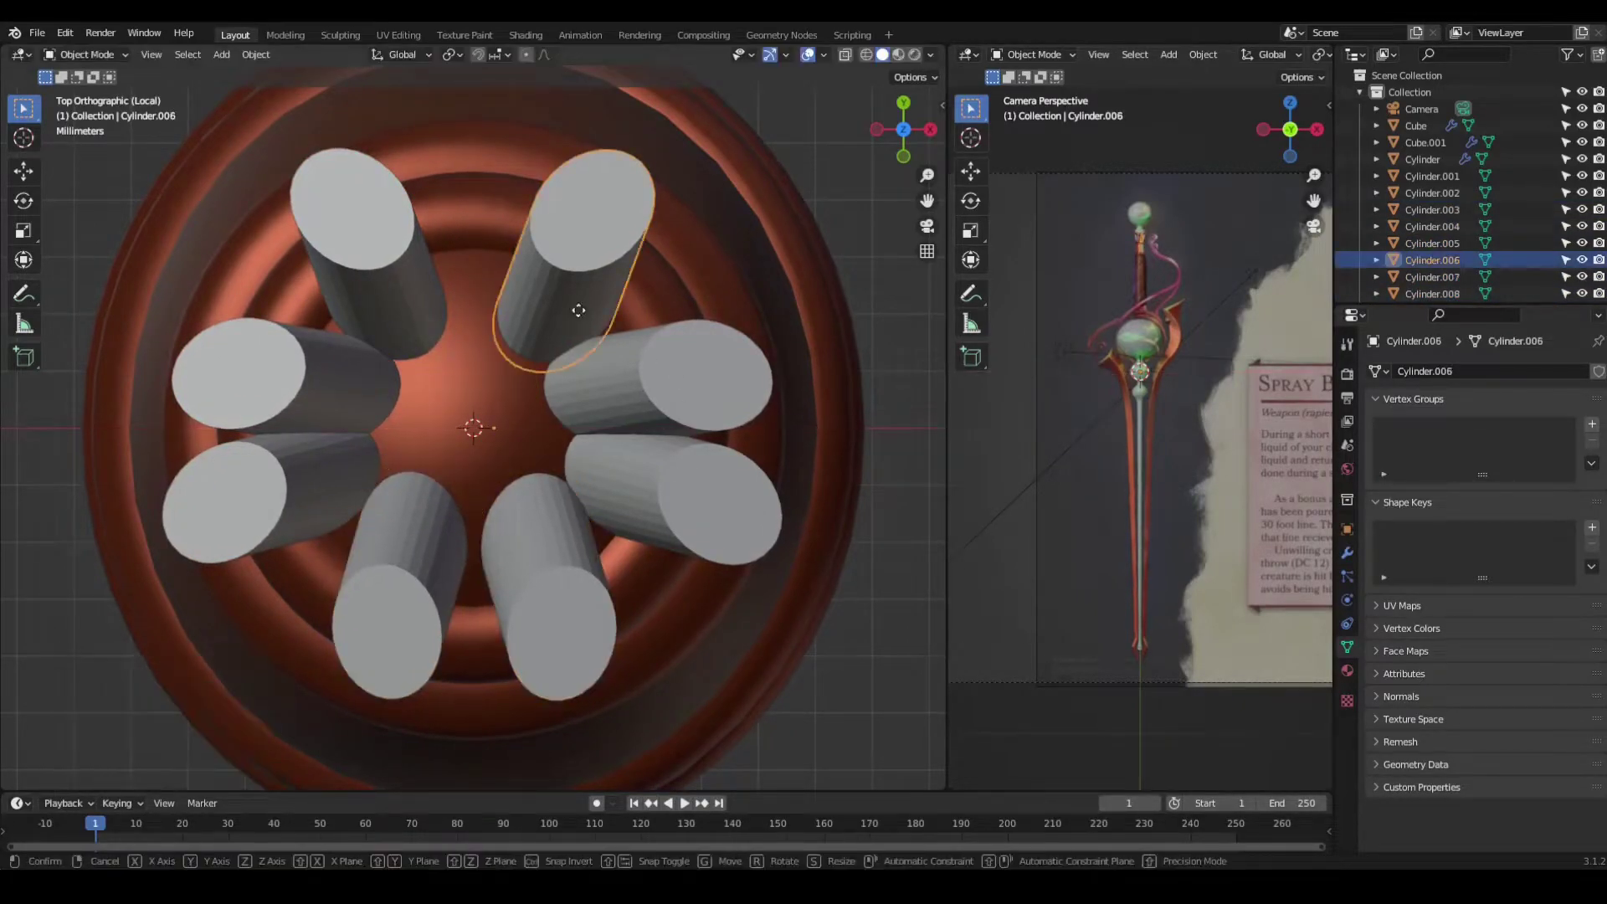
click(394, 251)
key(g)
key(x)
click(494, 371)
Step: Tilt the right-hand cylinder slightly and shift another along X
click(670, 373)
key(r)
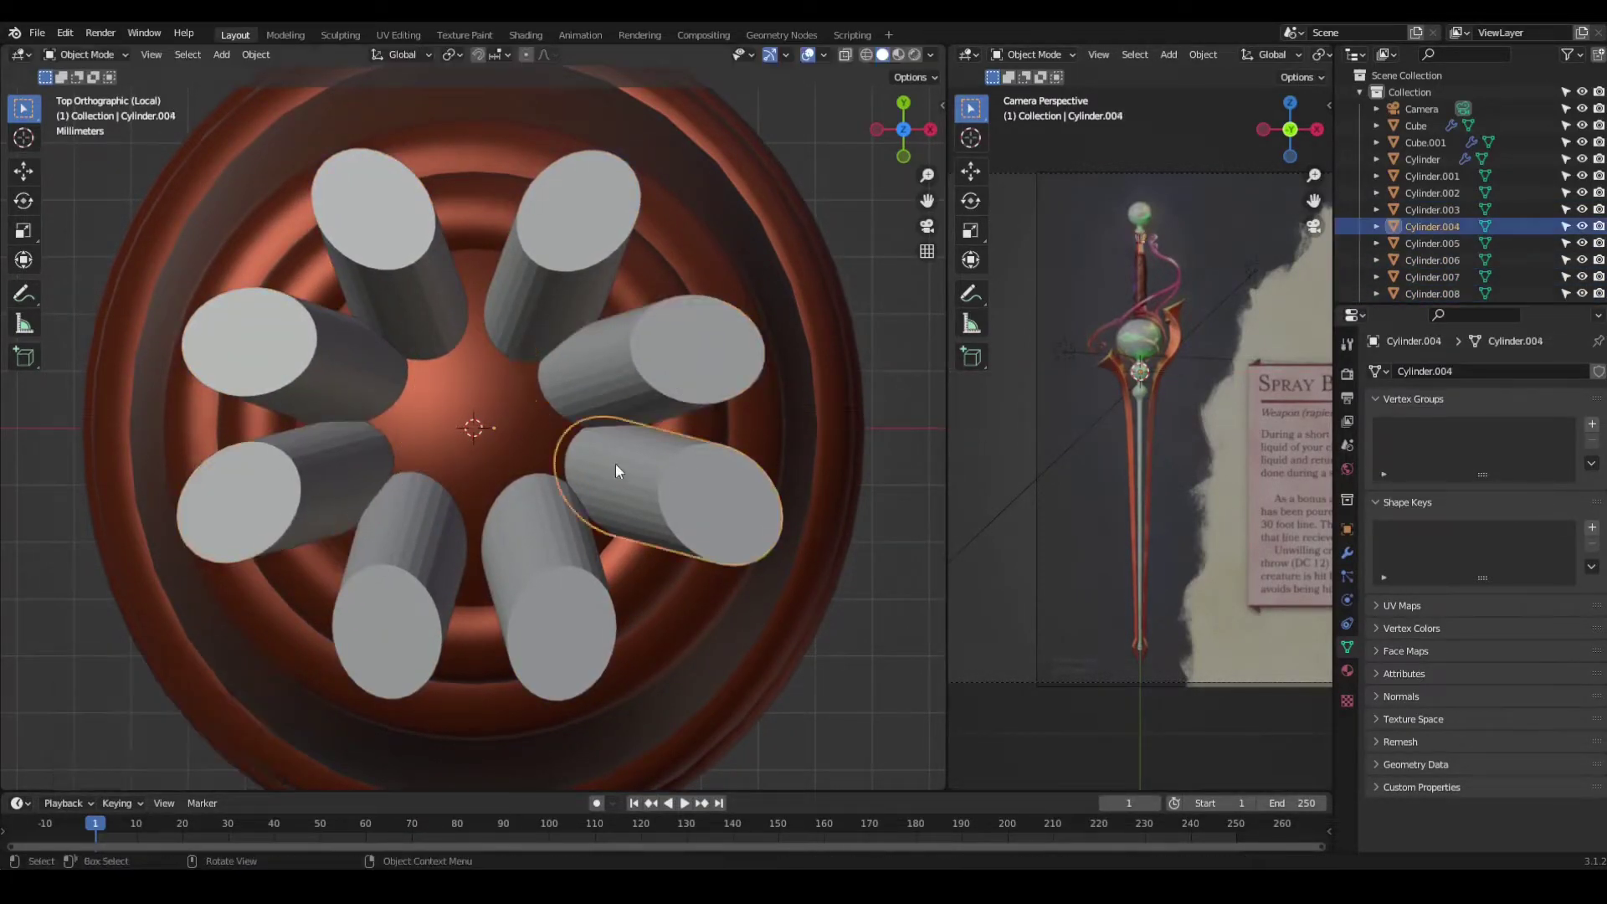
click(544, 471)
key(g)
key(x)
click(541, 338)
click(394, 251)
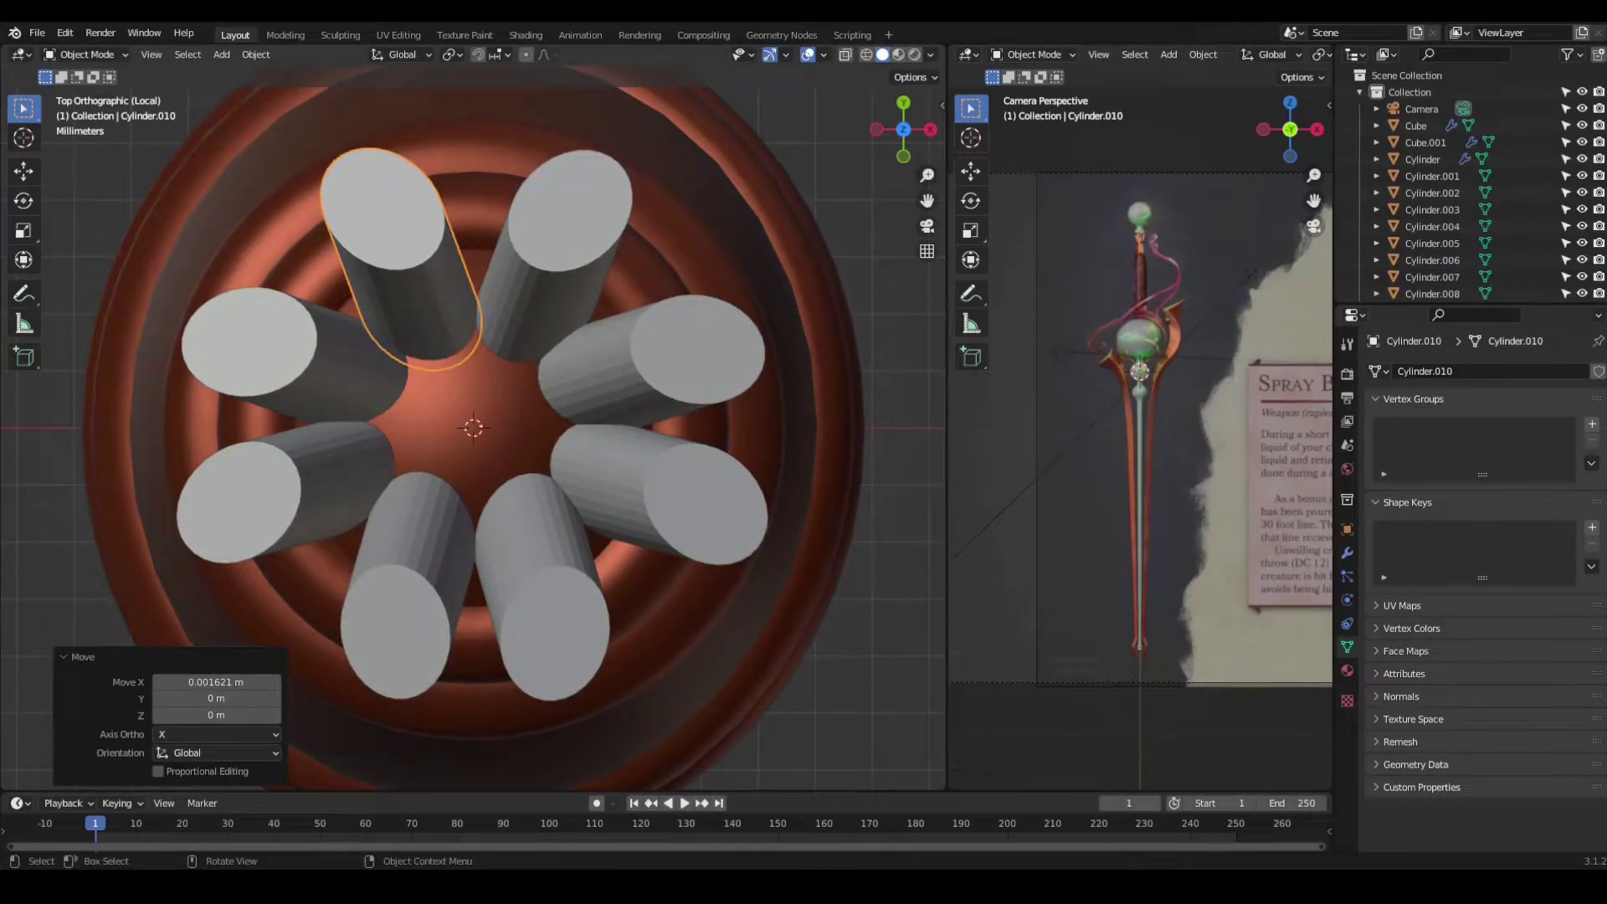
Step: Join the ring cylinders into one object and adjust a prong's top face
key(KP_1)
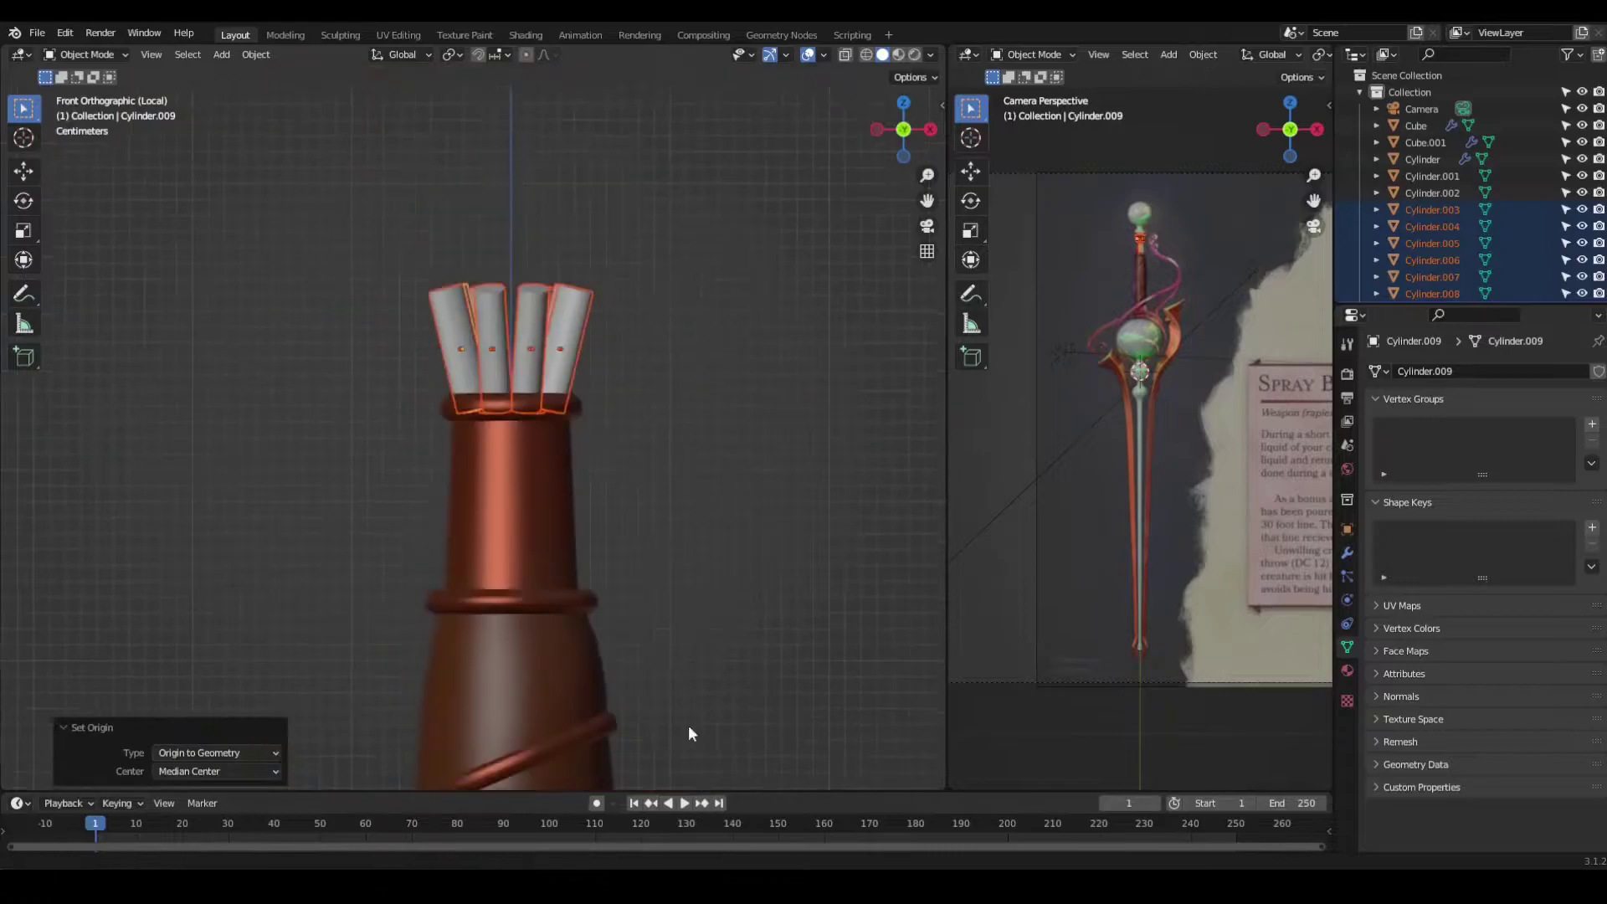
scroll(645, 401, up, 3)
key(ctrl+j)
key(Tab)
key(KP_Divide)
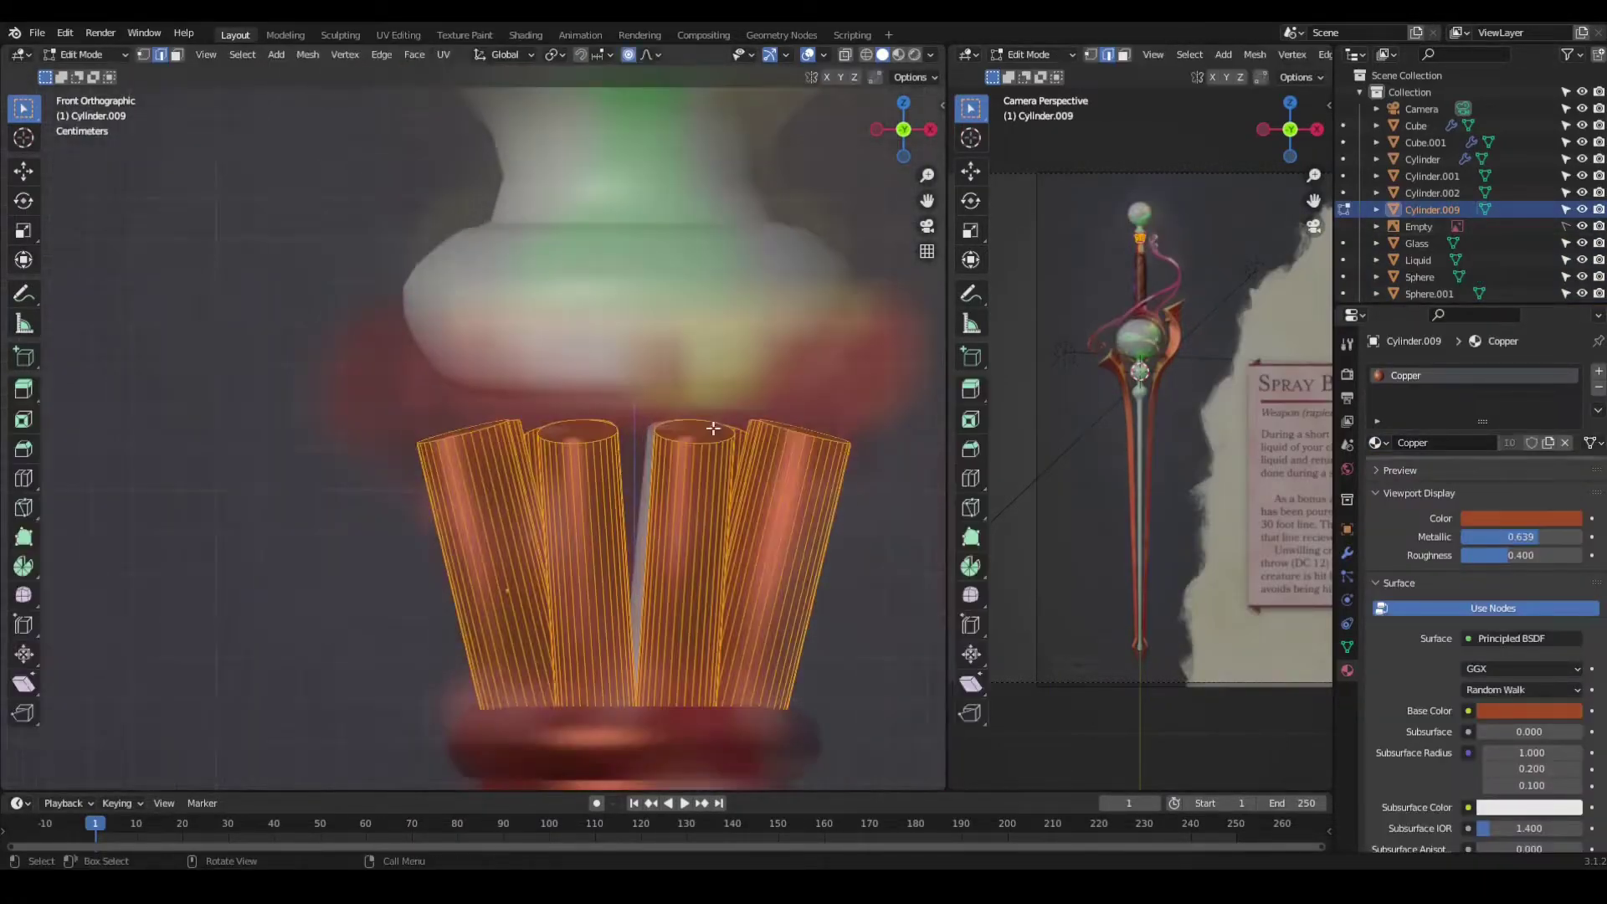
middle_drag(586, 419, 716, 547)
click(381, 459)
key(KP_1)
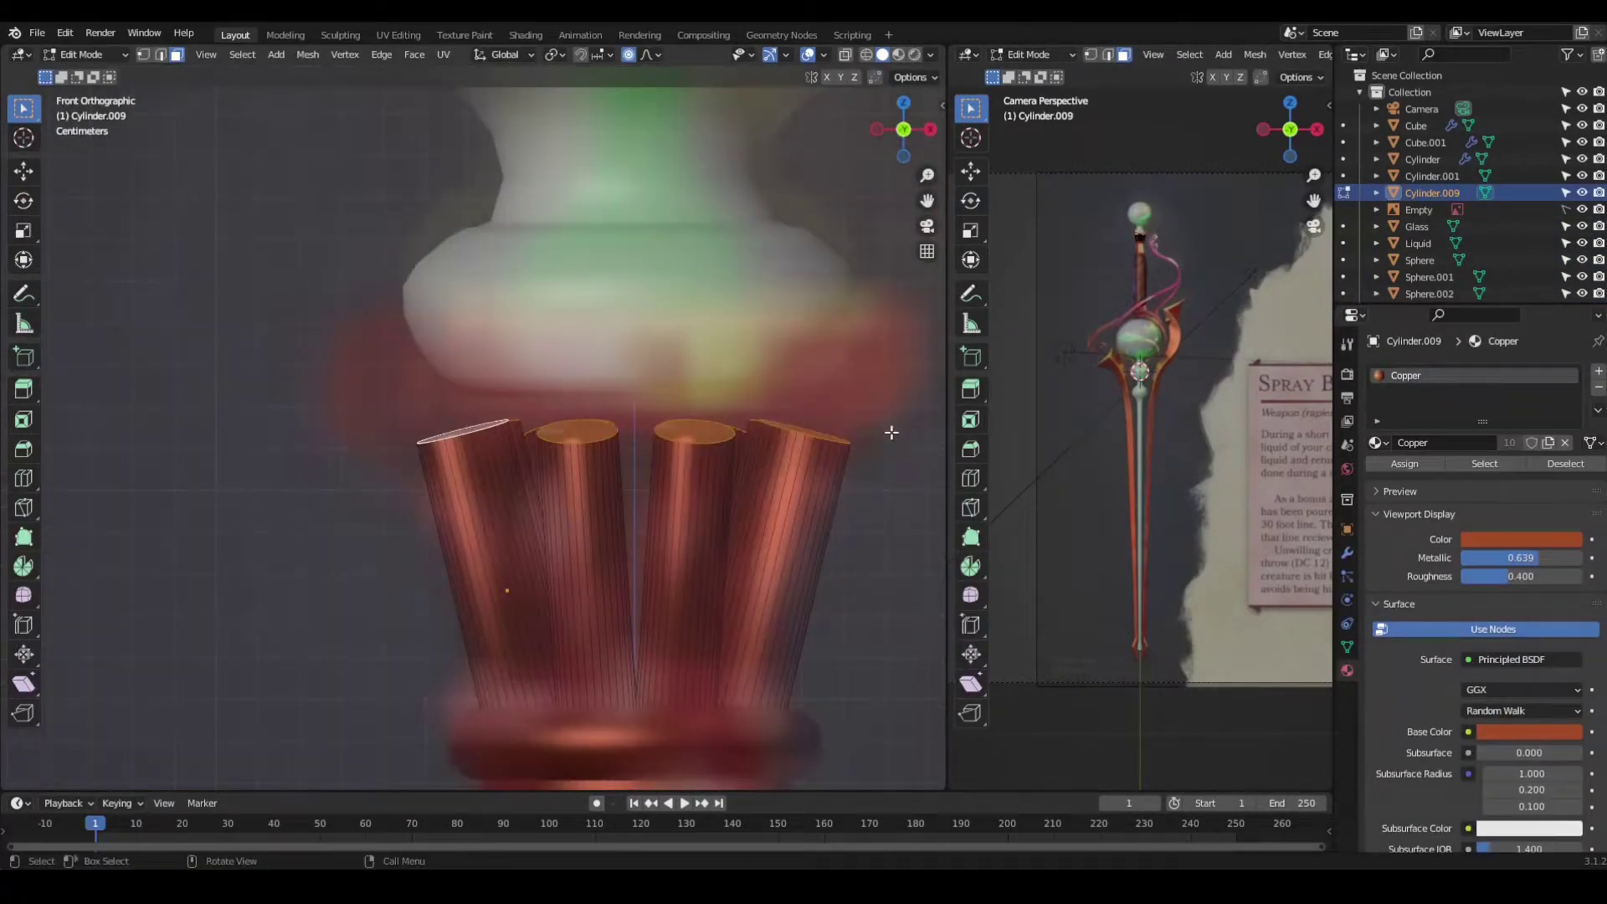
click(889, 348)
key(Tab)
right_click(536, 419)
Step: Add a torus above the prongs, scale it to fit, and join it into the copper hilt
key(shift+a)
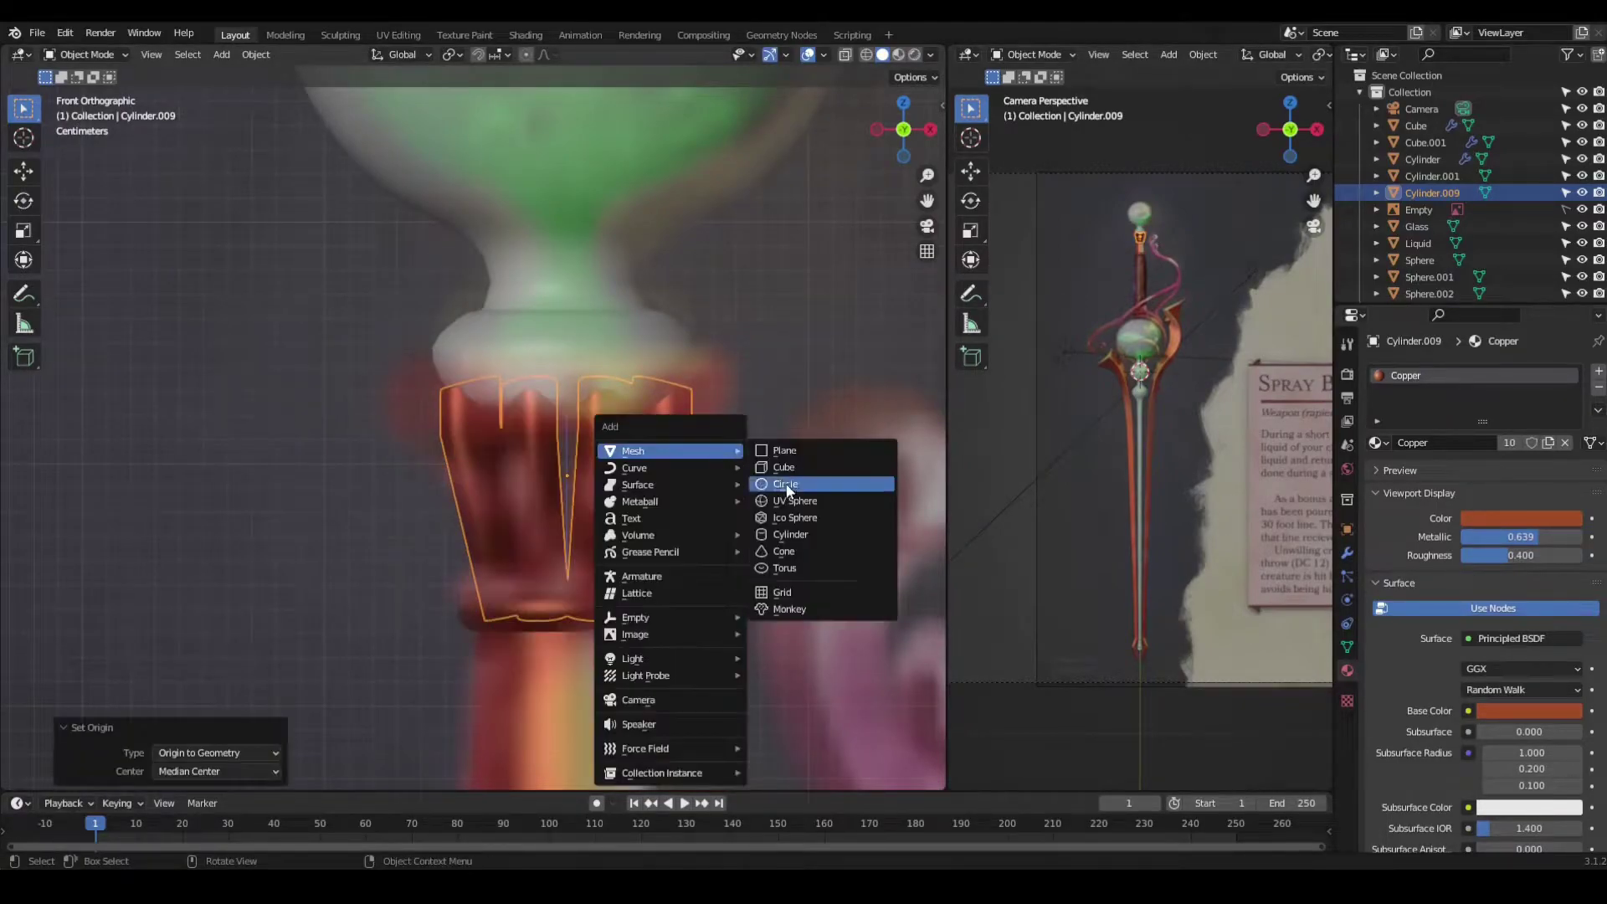
click(804, 553)
key(g)
key(z)
click(752, 727)
key(s)
click(764, 474)
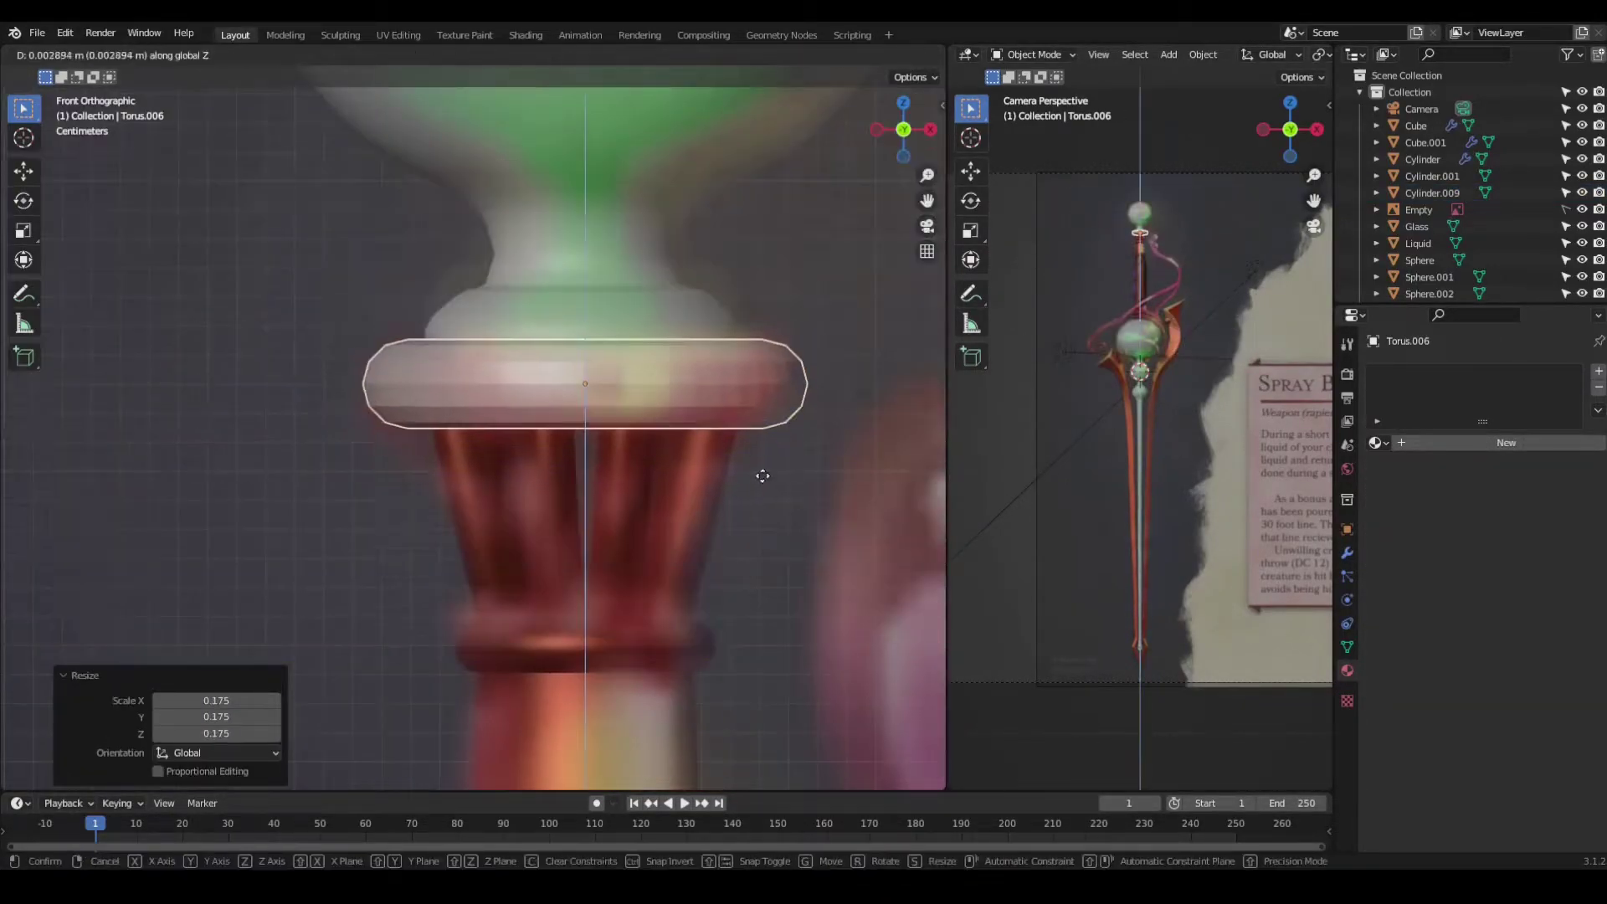
shift+click(631, 691)
key(ctrl+j)
middle_drag(631, 691, 626, 337)
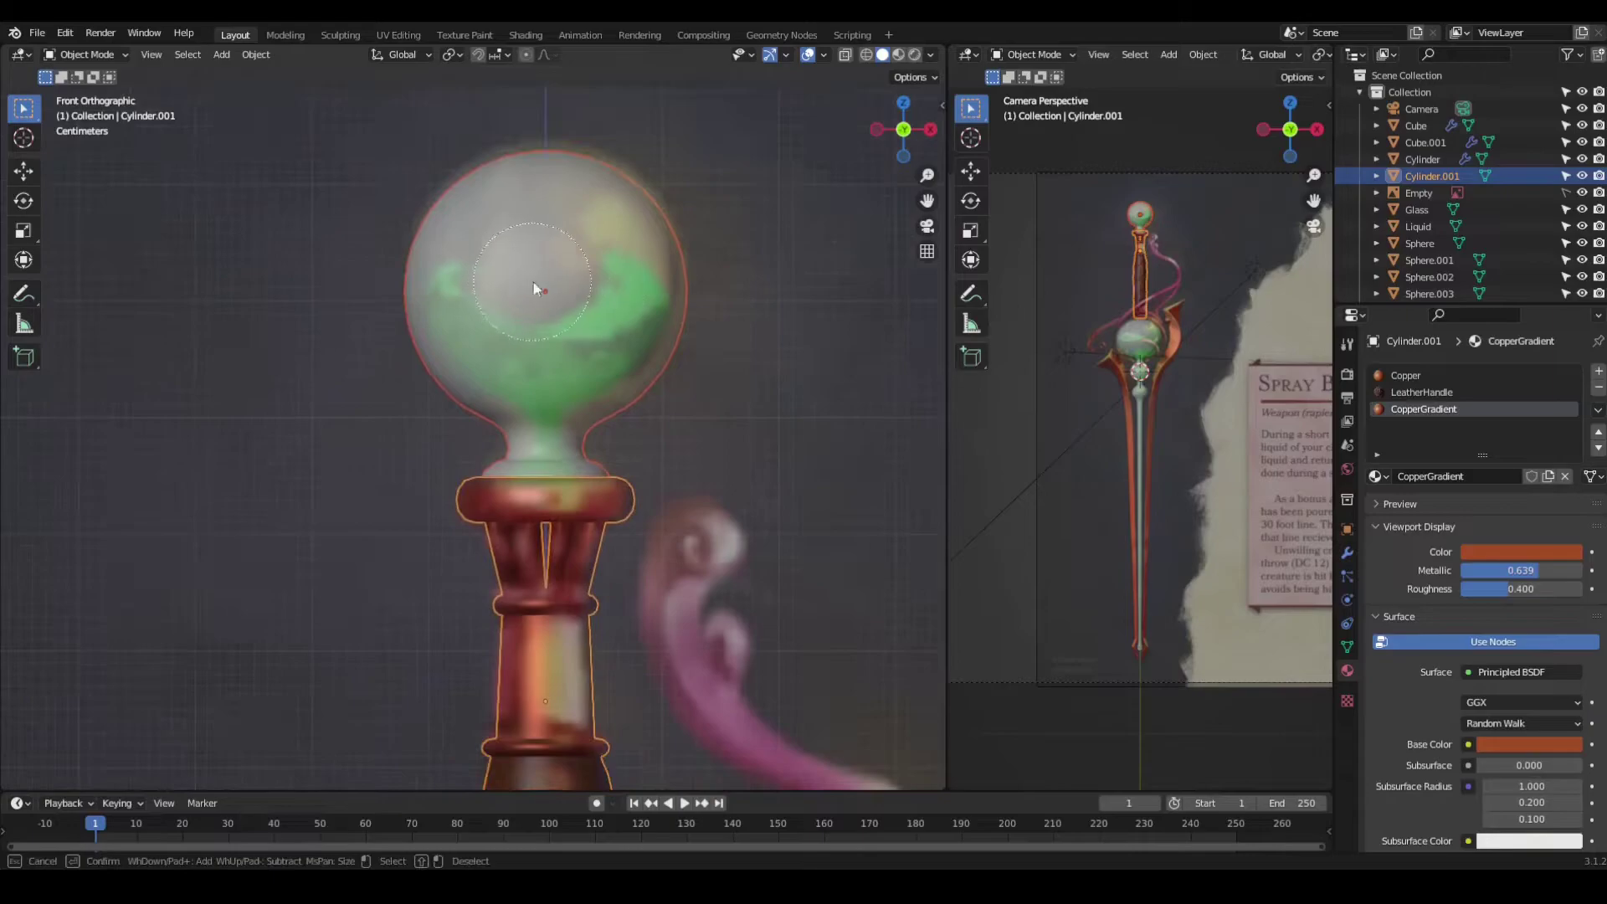
key(alt+z)
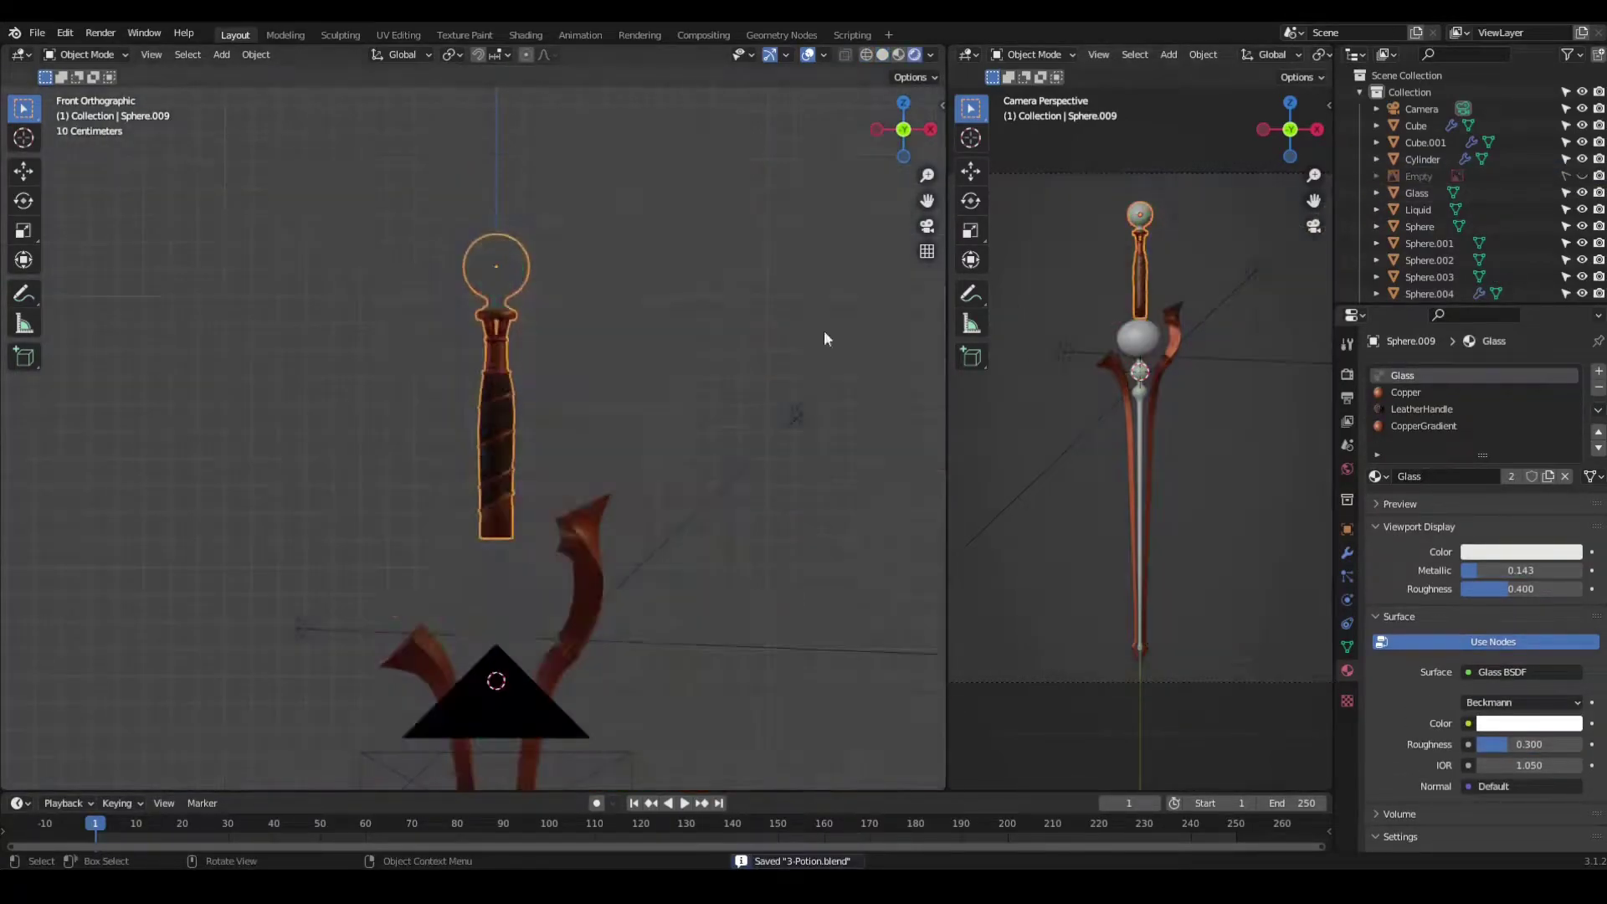
Step: Switch the render engine to Cycles
click(1532, 370)
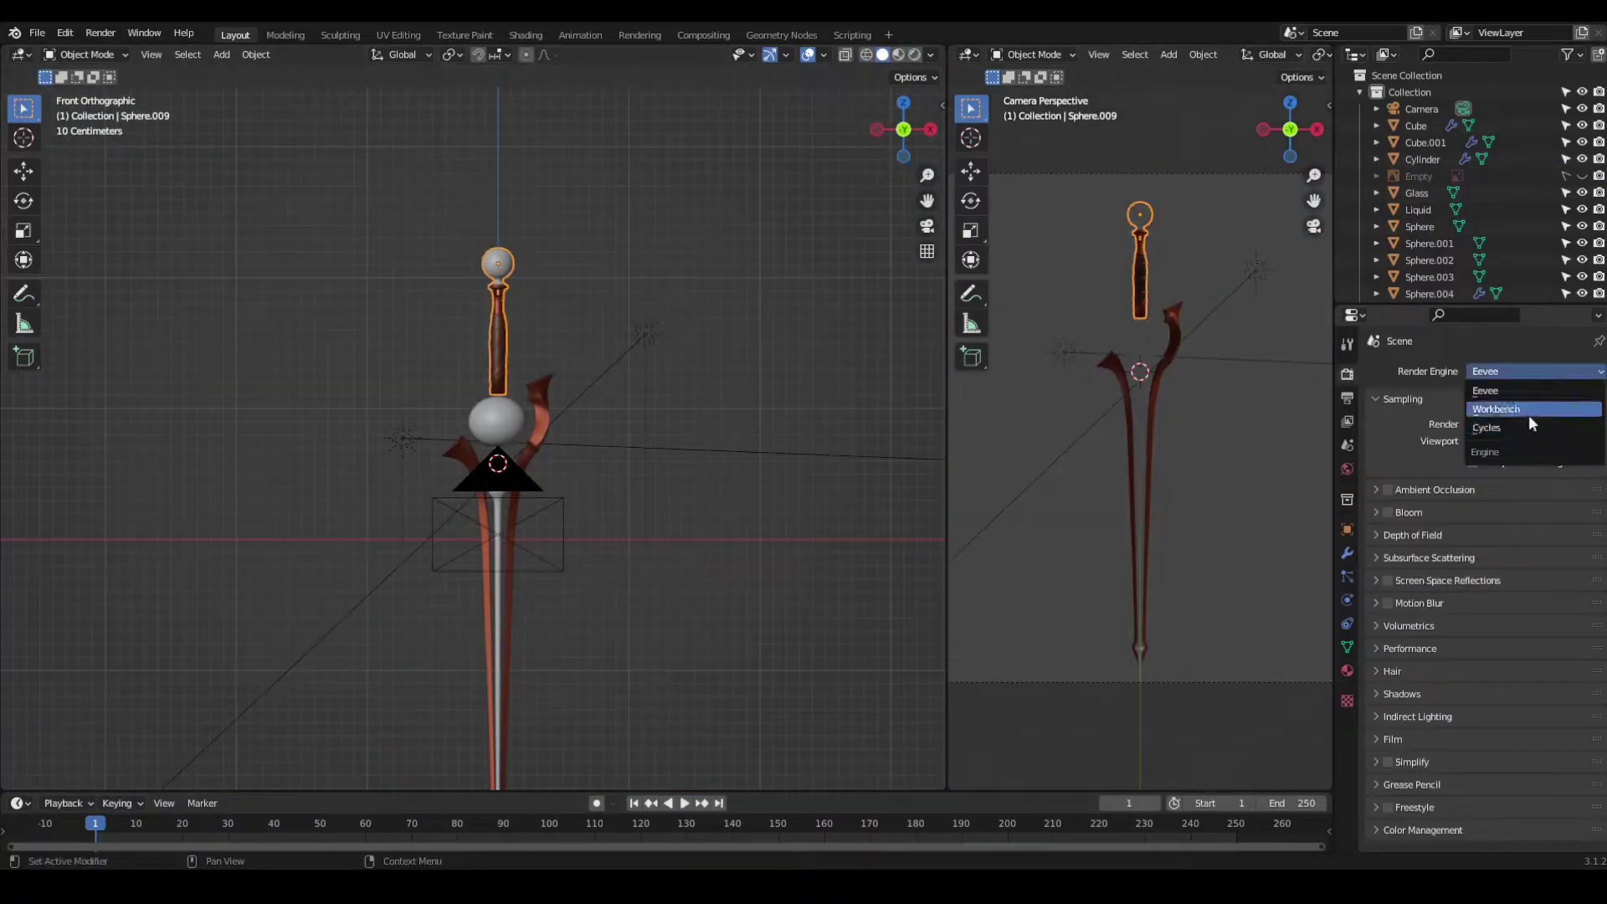
click(1529, 414)
scroll(611, 187, up, 5)
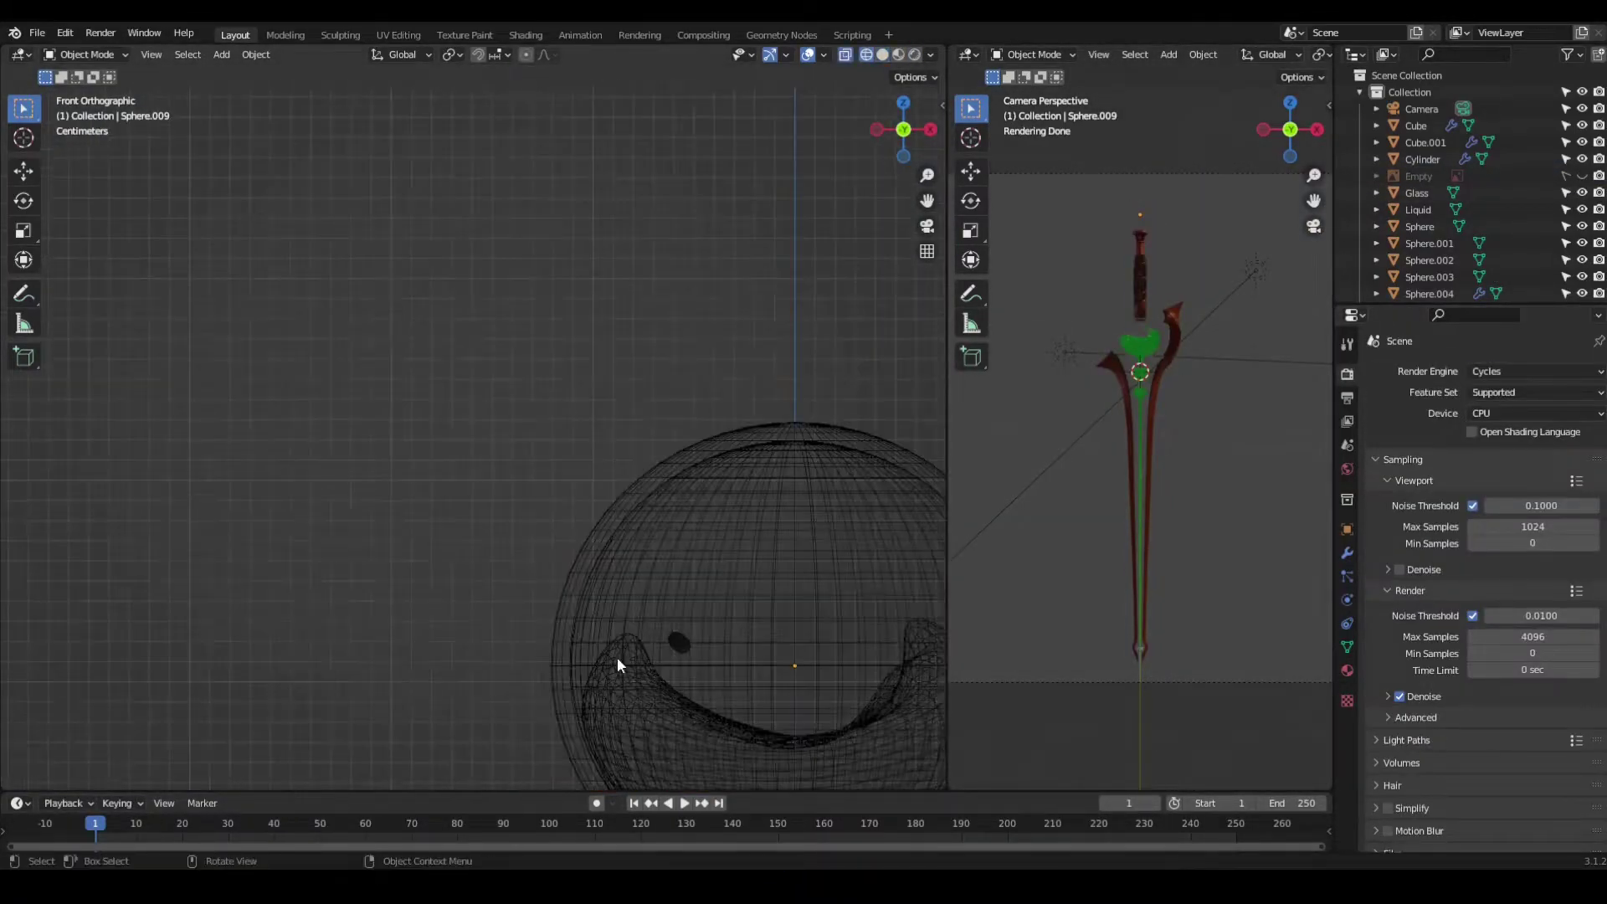
Step: Brush-select the inner faces of the glass bulb in Edit Mode
key(Tab)
scroll(548, 397, down, 5)
middle_drag(547, 397, 586, 419)
scroll(587, 418, up, 5)
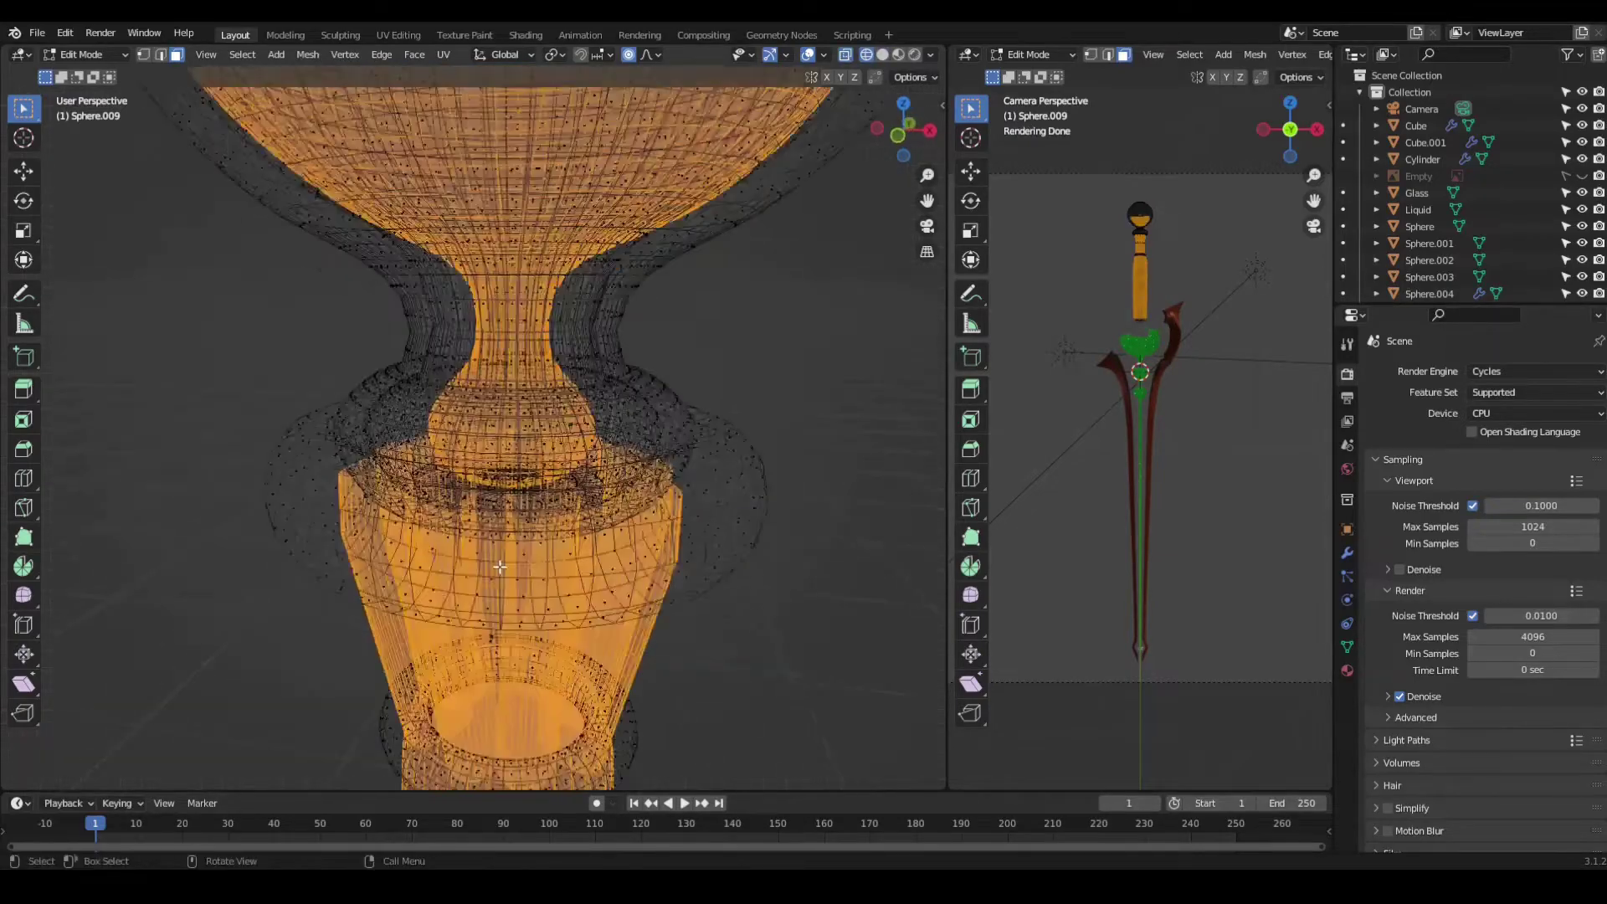
key(c)
key(Escape)
scroll(586, 619, down, 6)
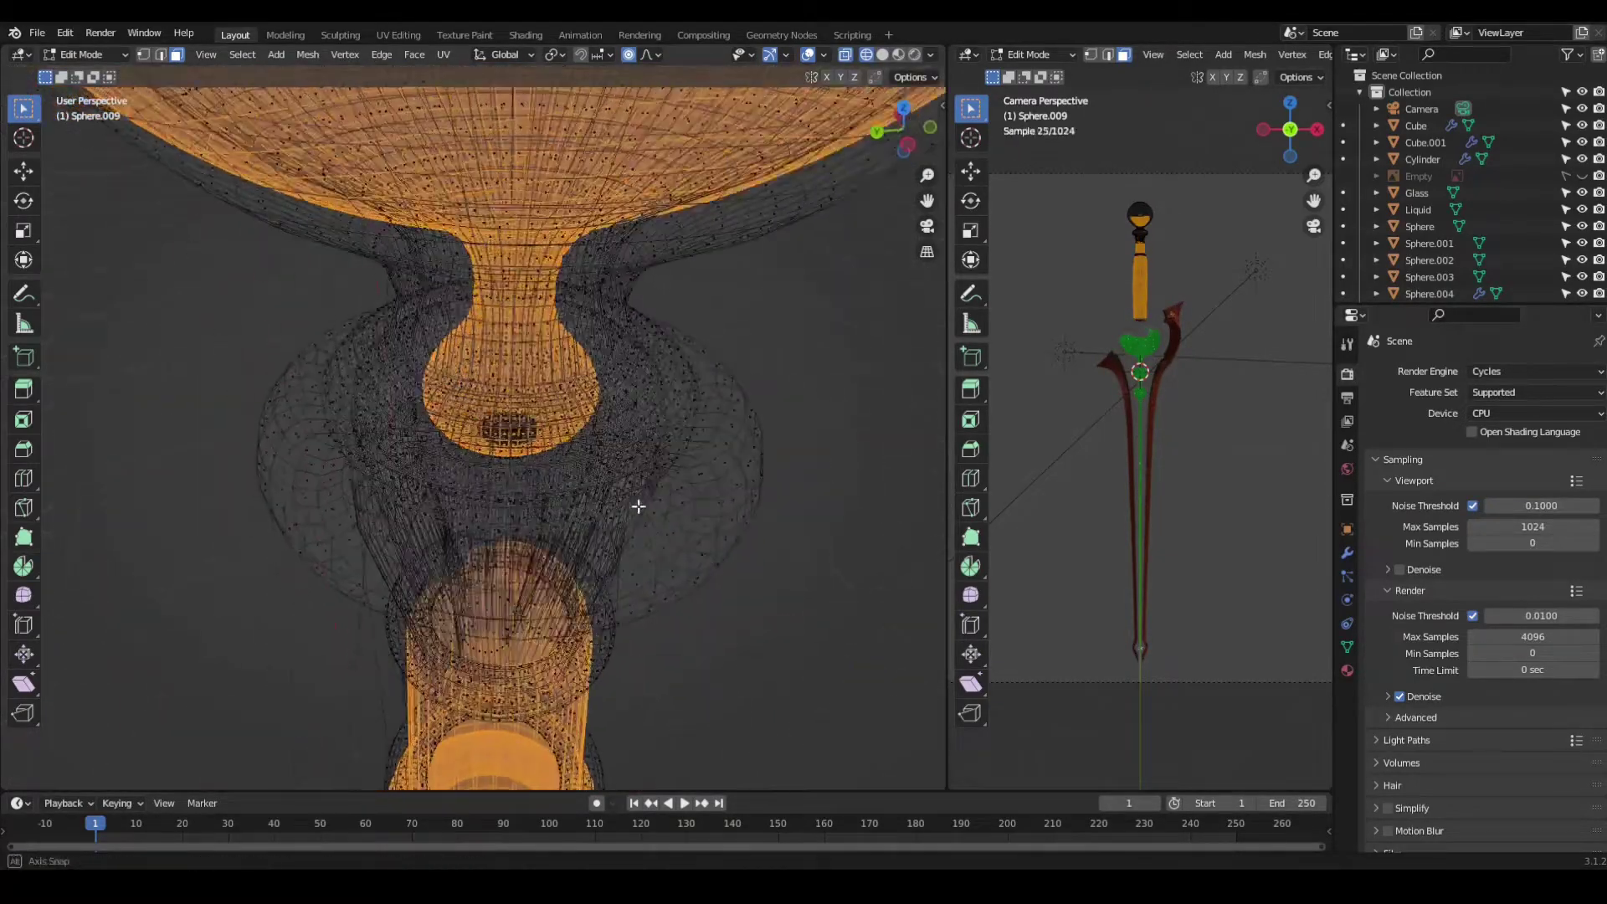
Step: Assign the Slime material to the bulb's selected inner faces through a new material slot
key(KP_1)
scroll(489, 613, up, 6)
mouse_move(489, 613)
middle_down()
mouse_move(586, 552)
mouse_move(679, 545)
mouse_move(318, 220)
middle_up()
click(1347, 670)
scroll(771, 449, down, 4)
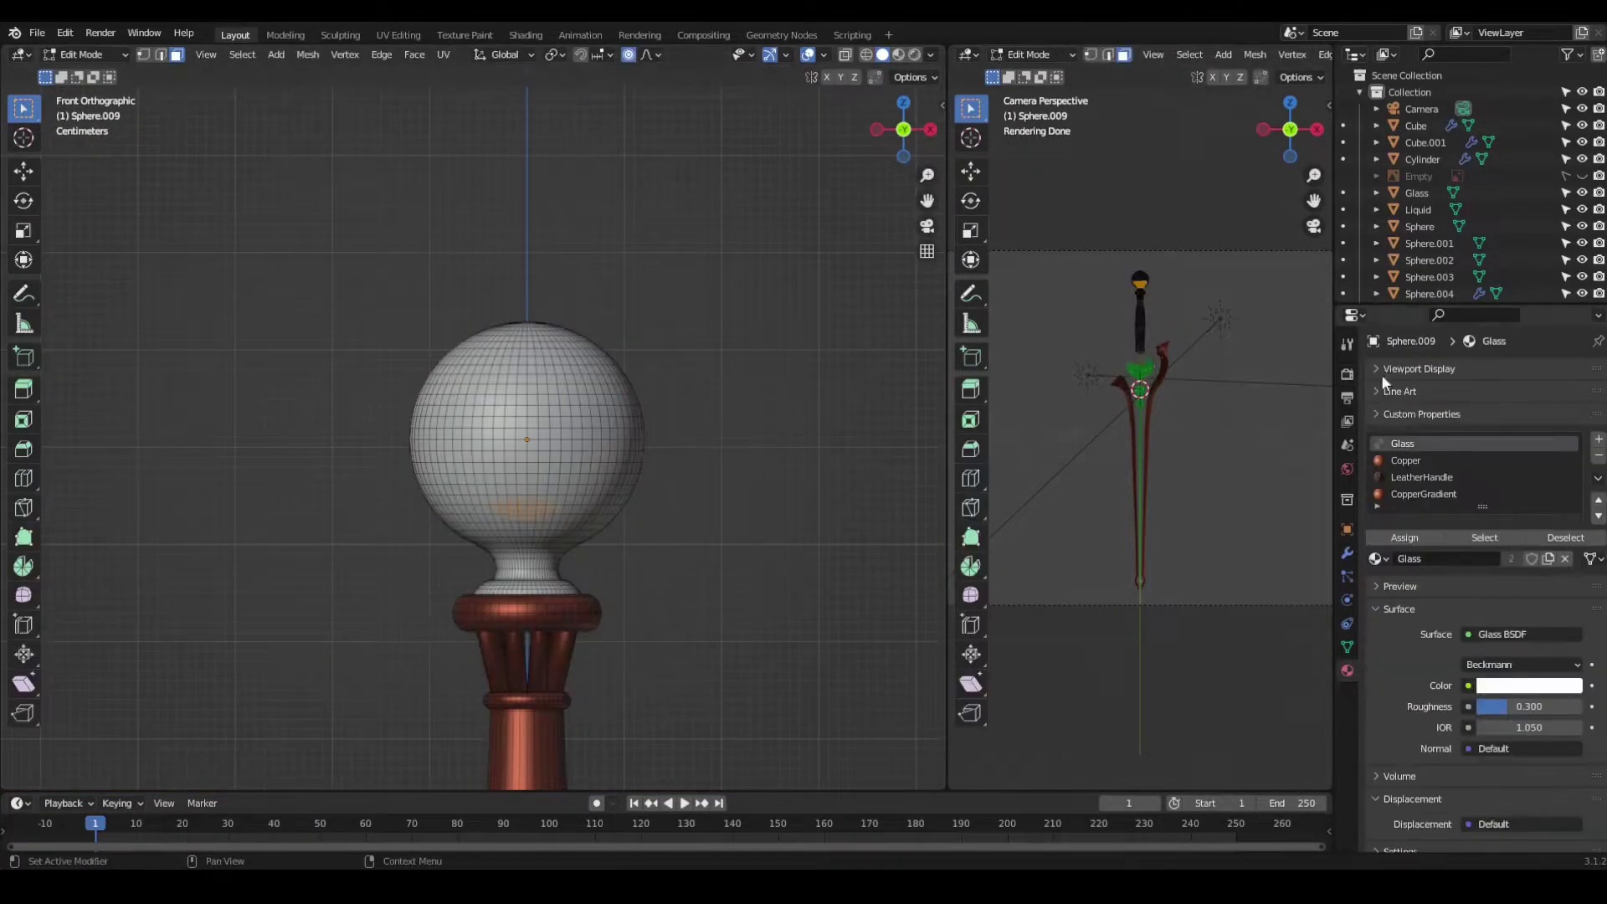
scroll(757, 467, up, 5)
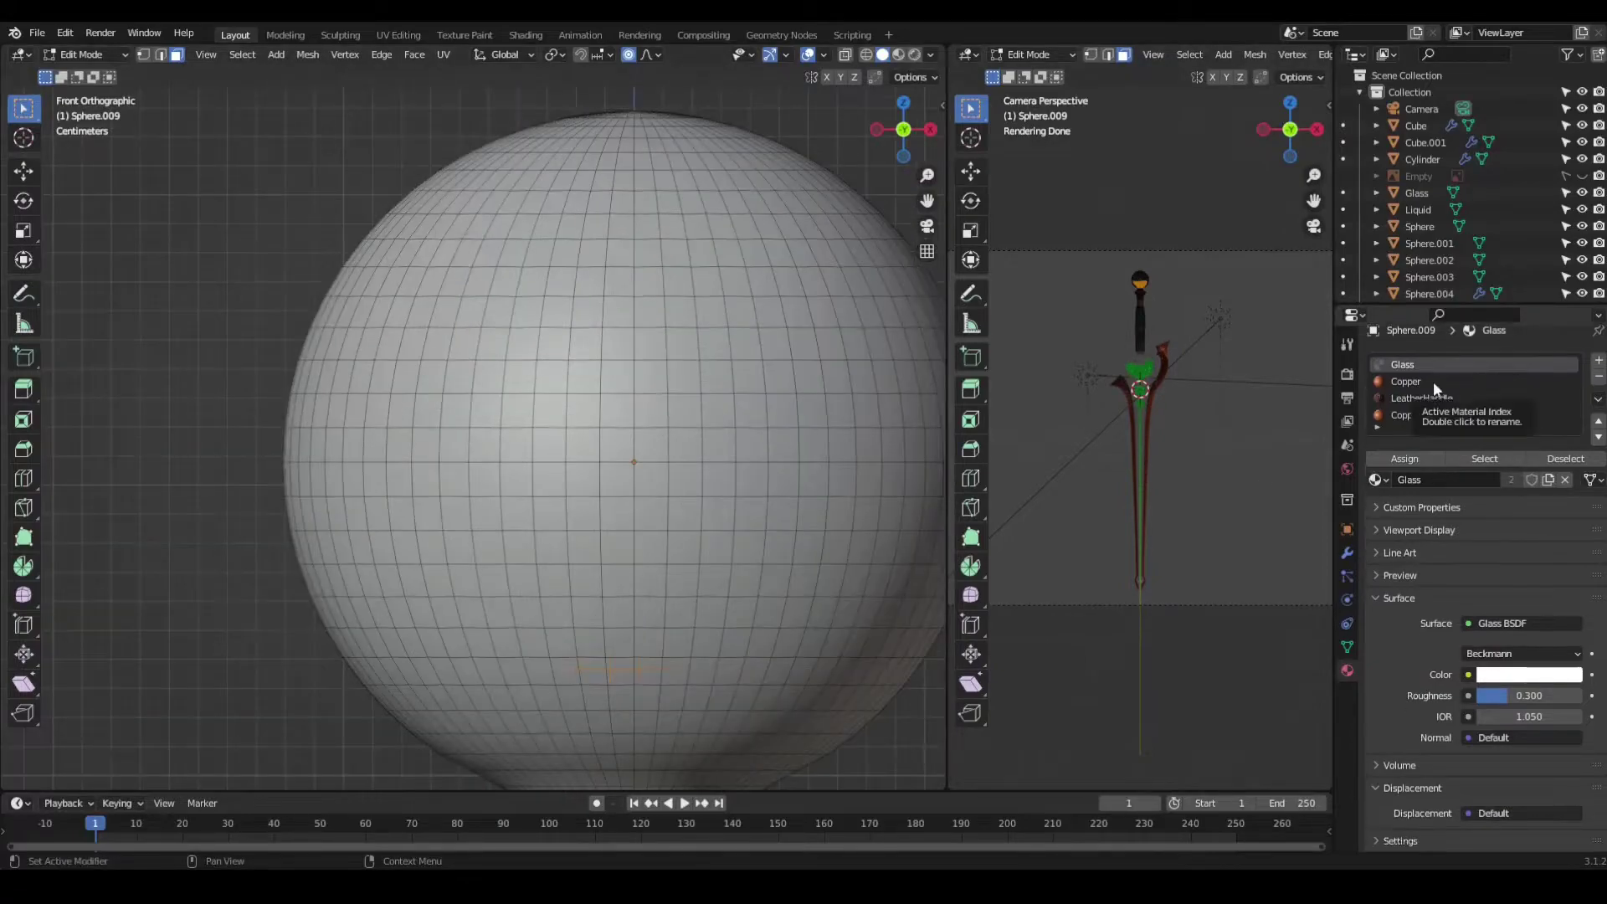
click(1599, 370)
click(1377, 497)
click(1409, 618)
key(Tab)
scroll(761, 437, down, 5)
Step: Set the Sun.001 light's strength to 0.5
scroll(541, 437, up, 3)
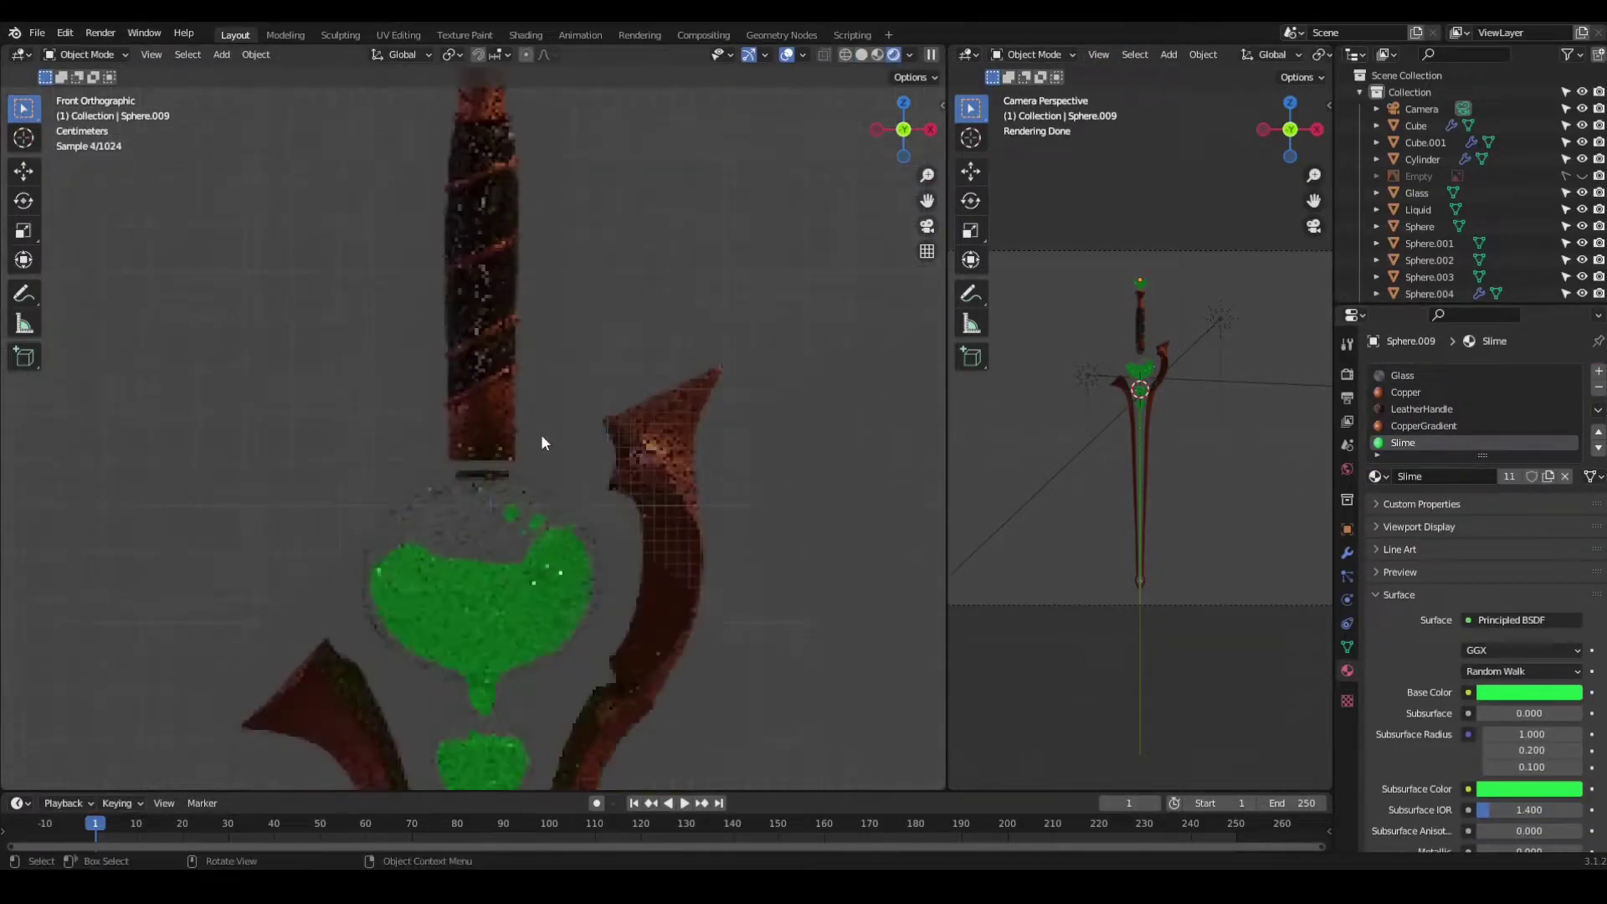
scroll(593, 542, down, 1)
scroll(592, 542, up, 2)
click(488, 508)
click(1088, 375)
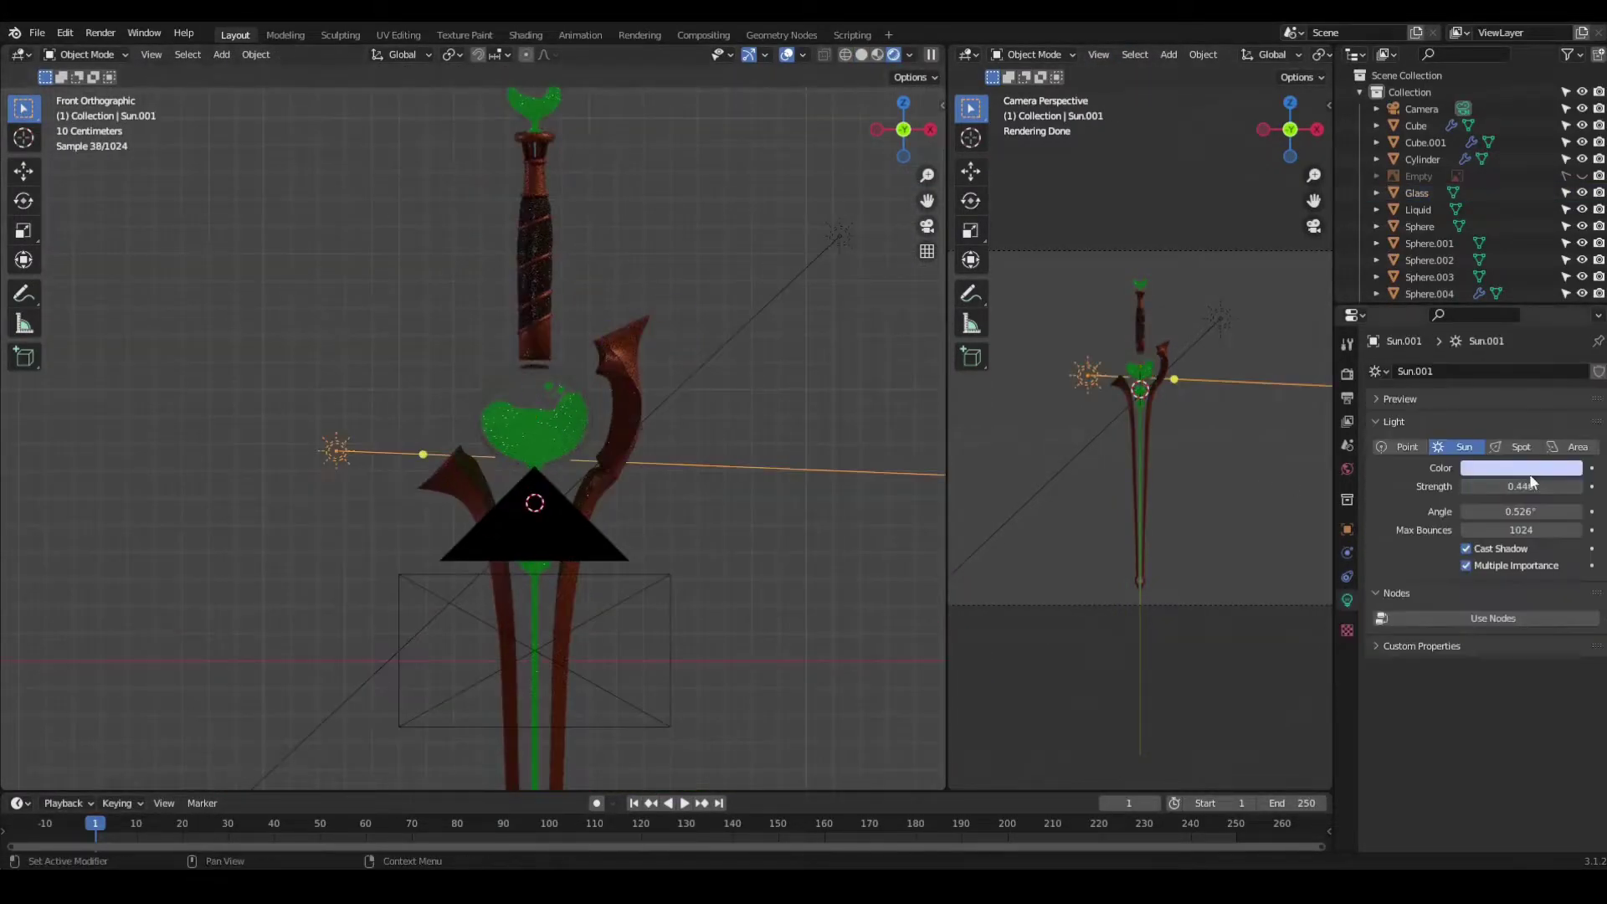
scroll(591, 319, up, 4)
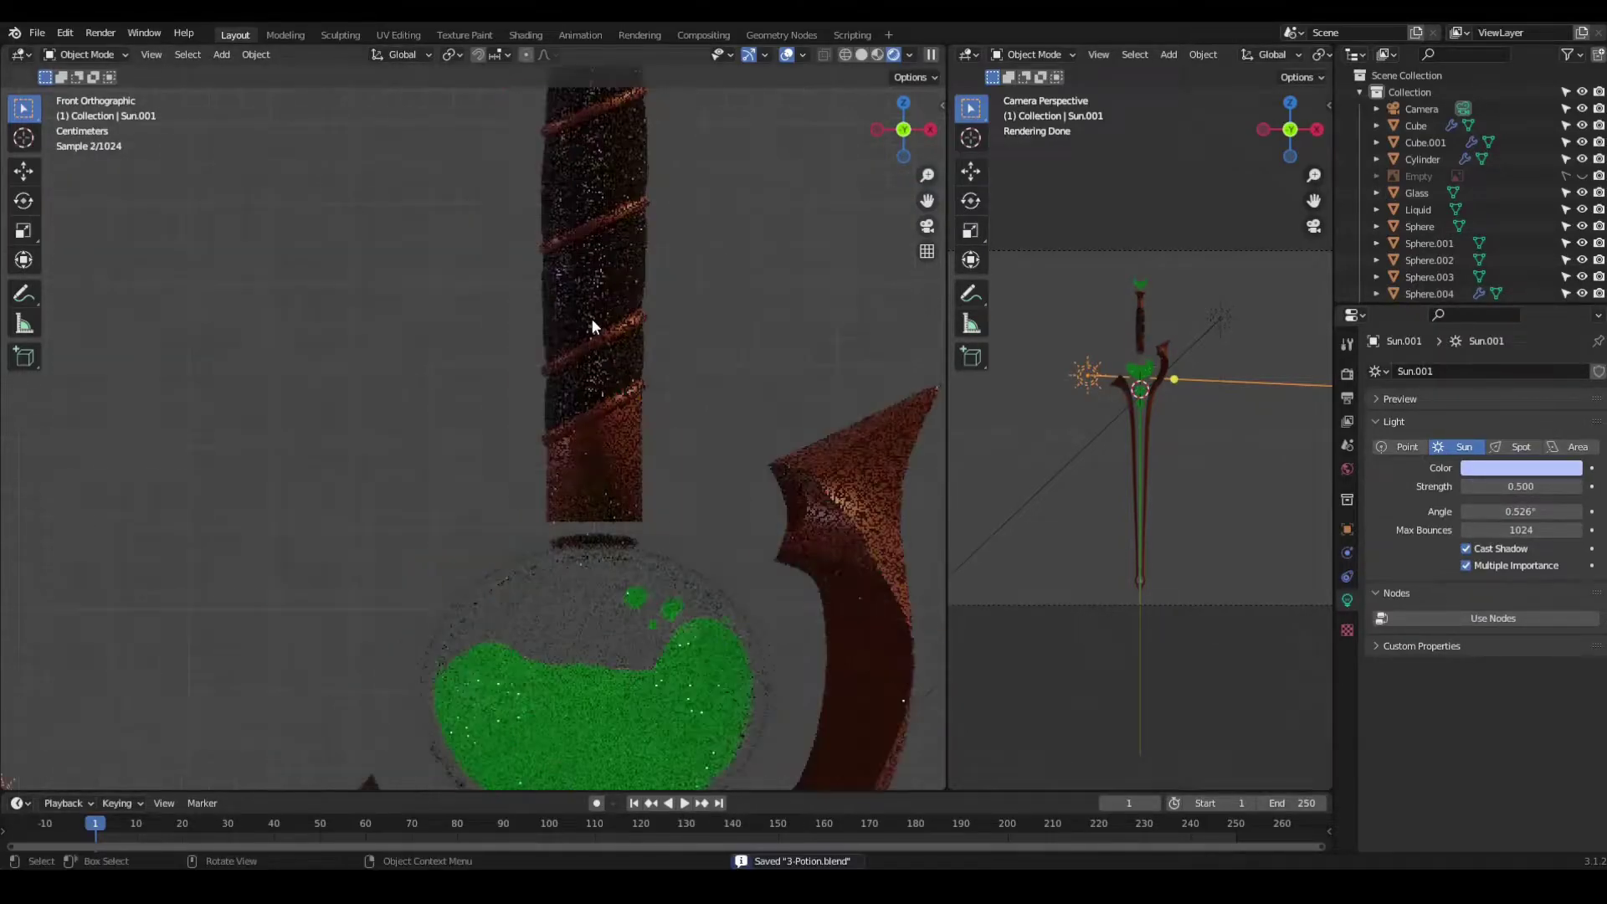
scroll(620, 460, up, 2)
scroll(760, 433, up, 2)
Step: Switch to Solid shading, save 3-Potion.blend, and select the Glass object
key(z)
click(1065, 435)
scroll(728, 417, down, 5)
key(ctrl+s)
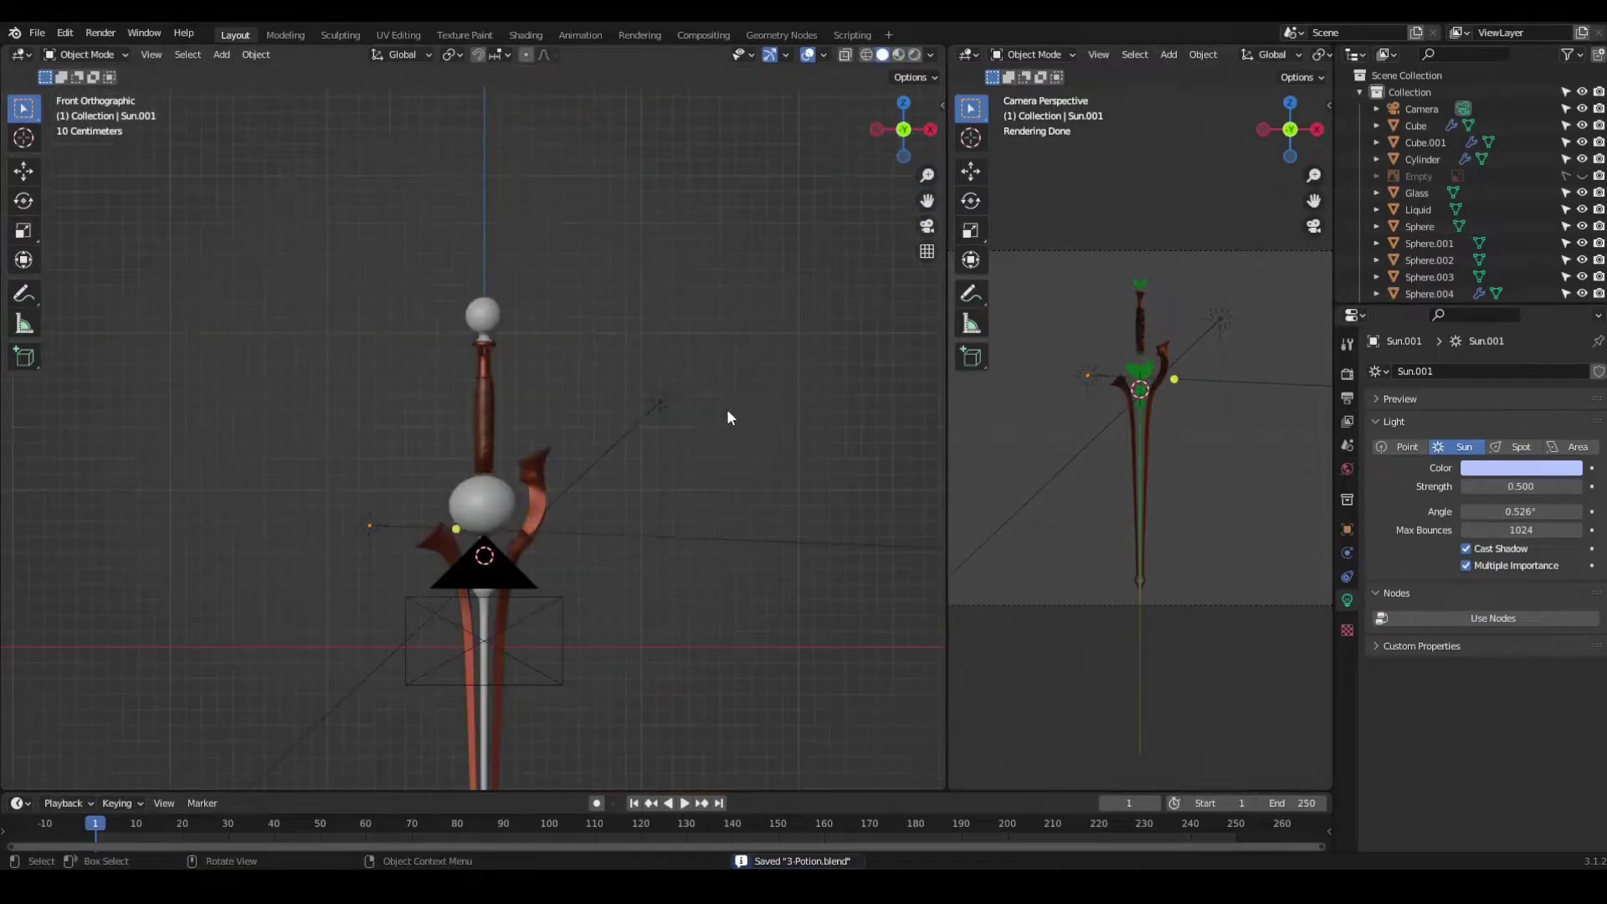
scroll(608, 486, up, 2)
scroll(608, 485, up, 3)
click(484, 384)
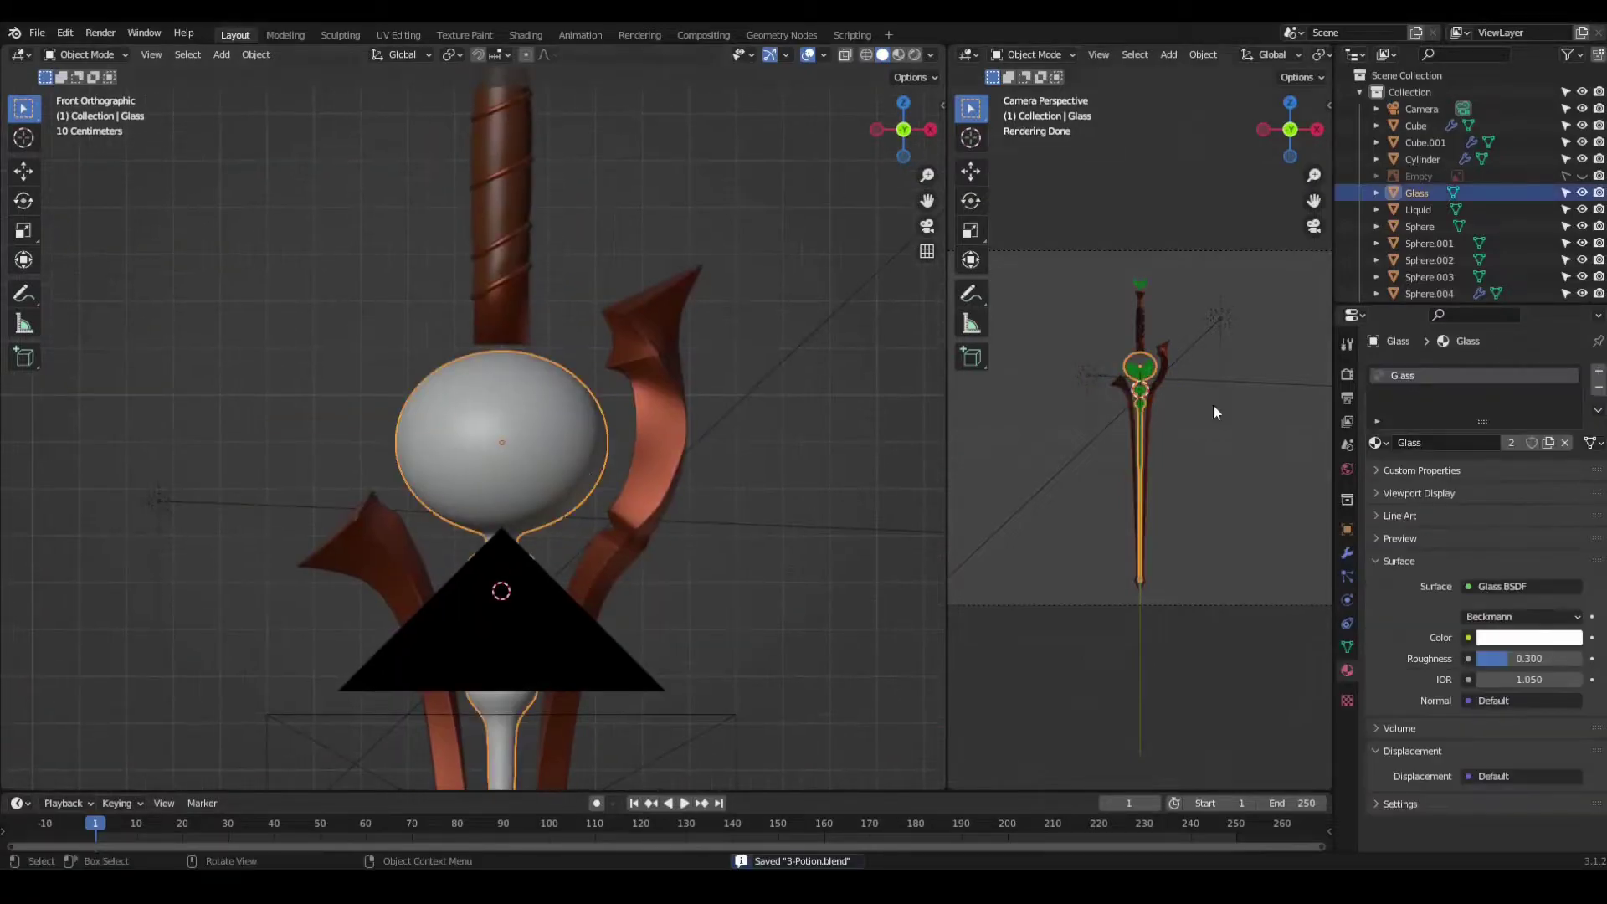
scroll(484, 384, up, 3)
scroll(484, 385, down, 4)
shift+scroll(586, 335, up, 4)
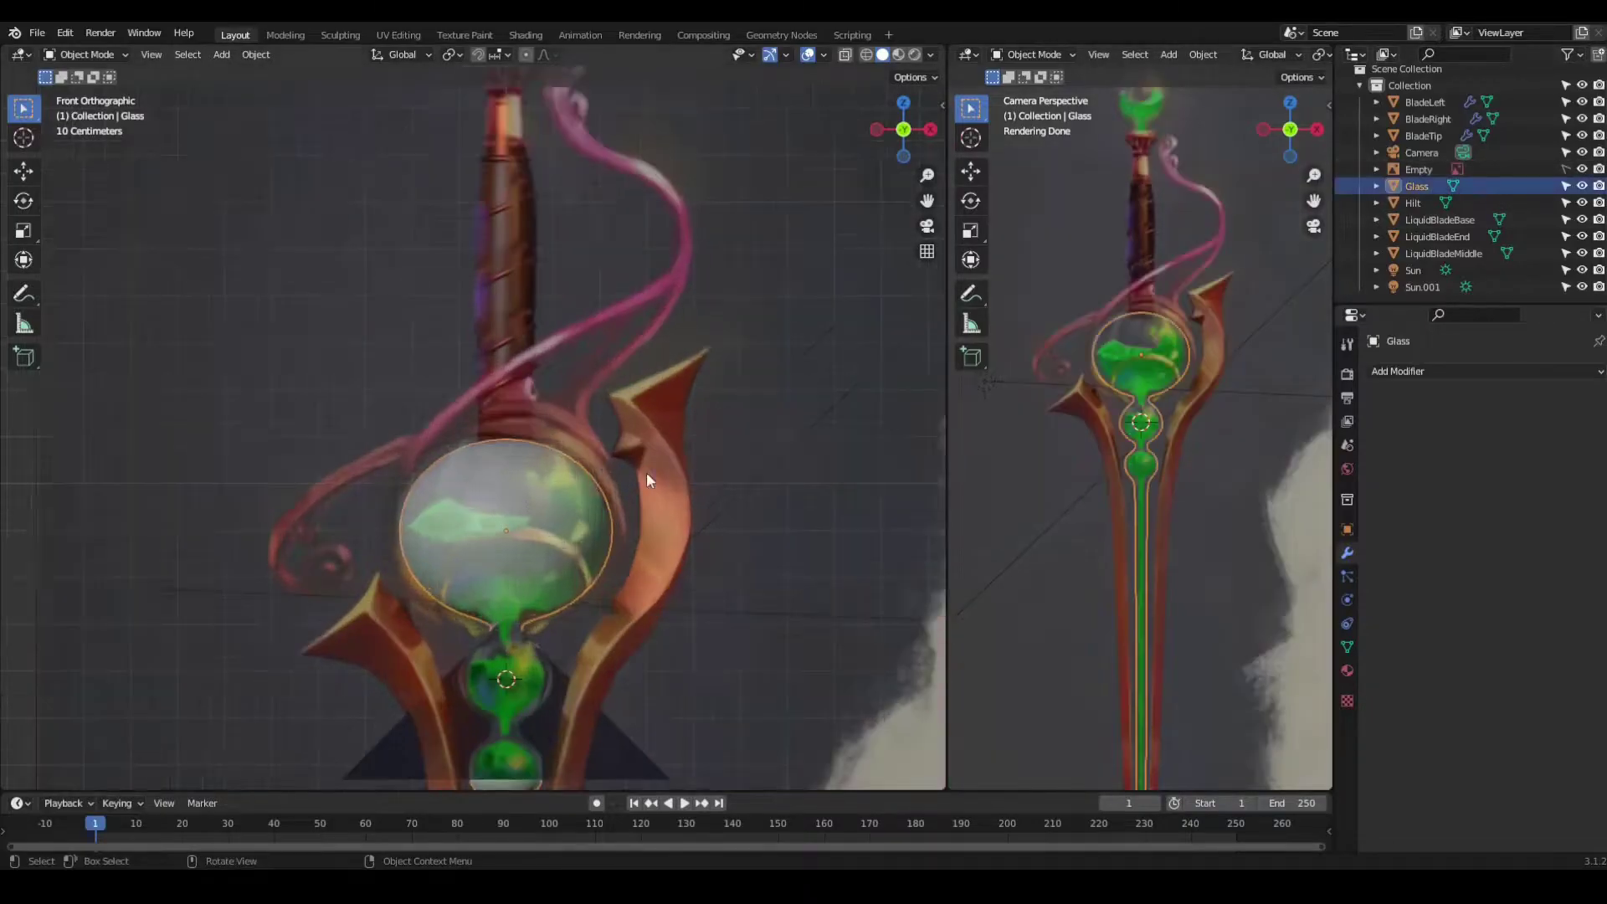
Step: Scale the whole LiquidBladeBase mesh with proportional editing so it bulges into the upper bulb
key(Tab)
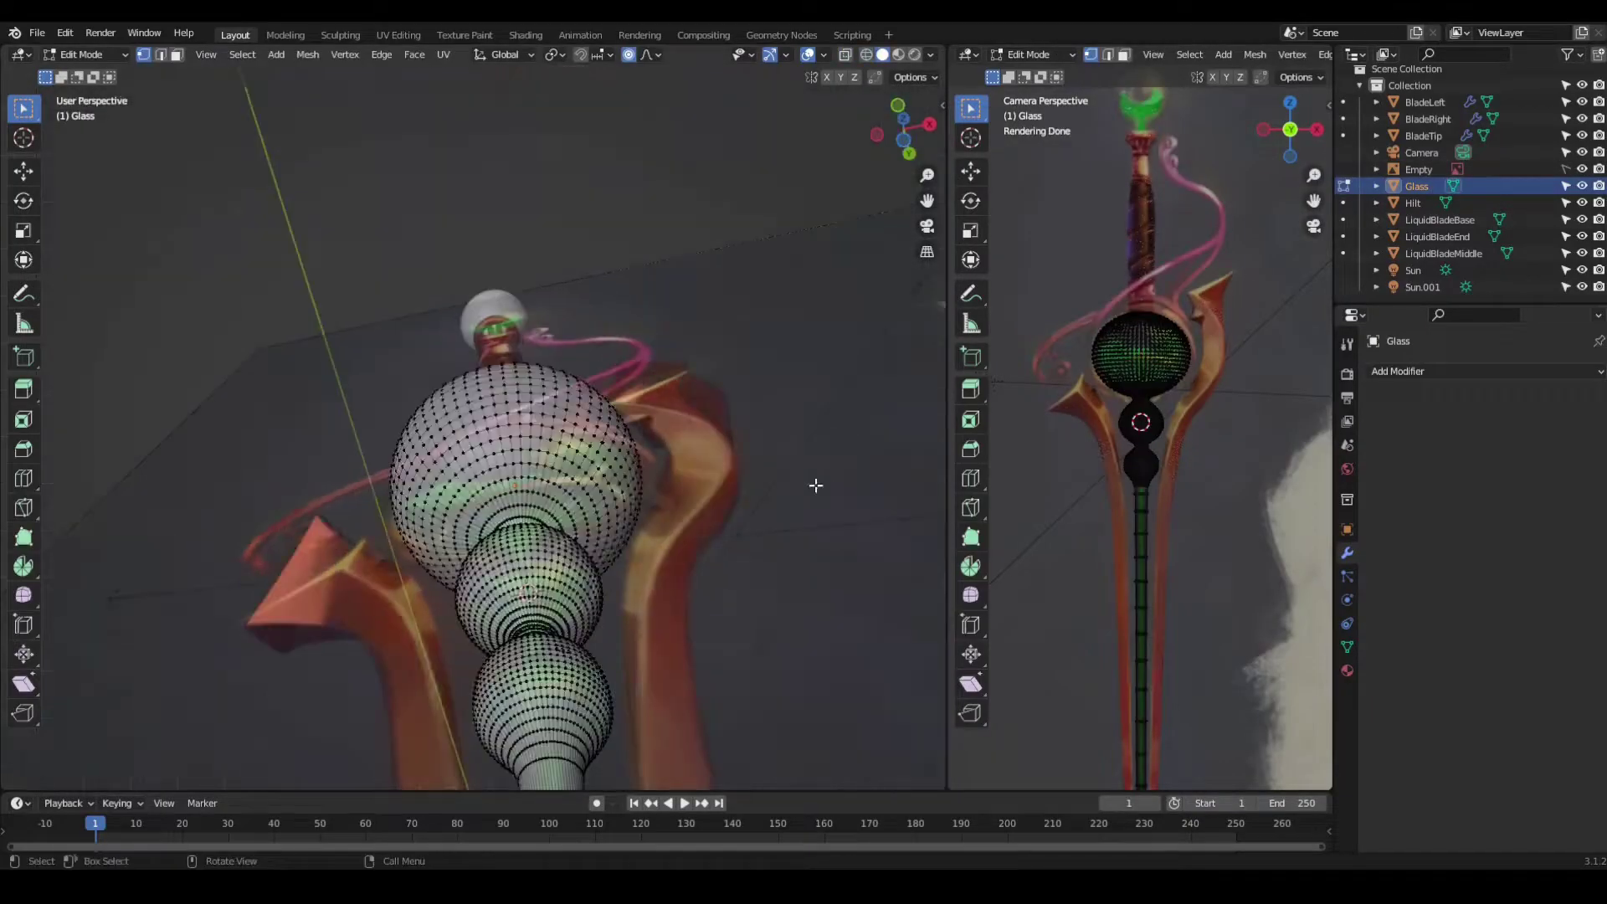
scroll(562, 475, up, 3)
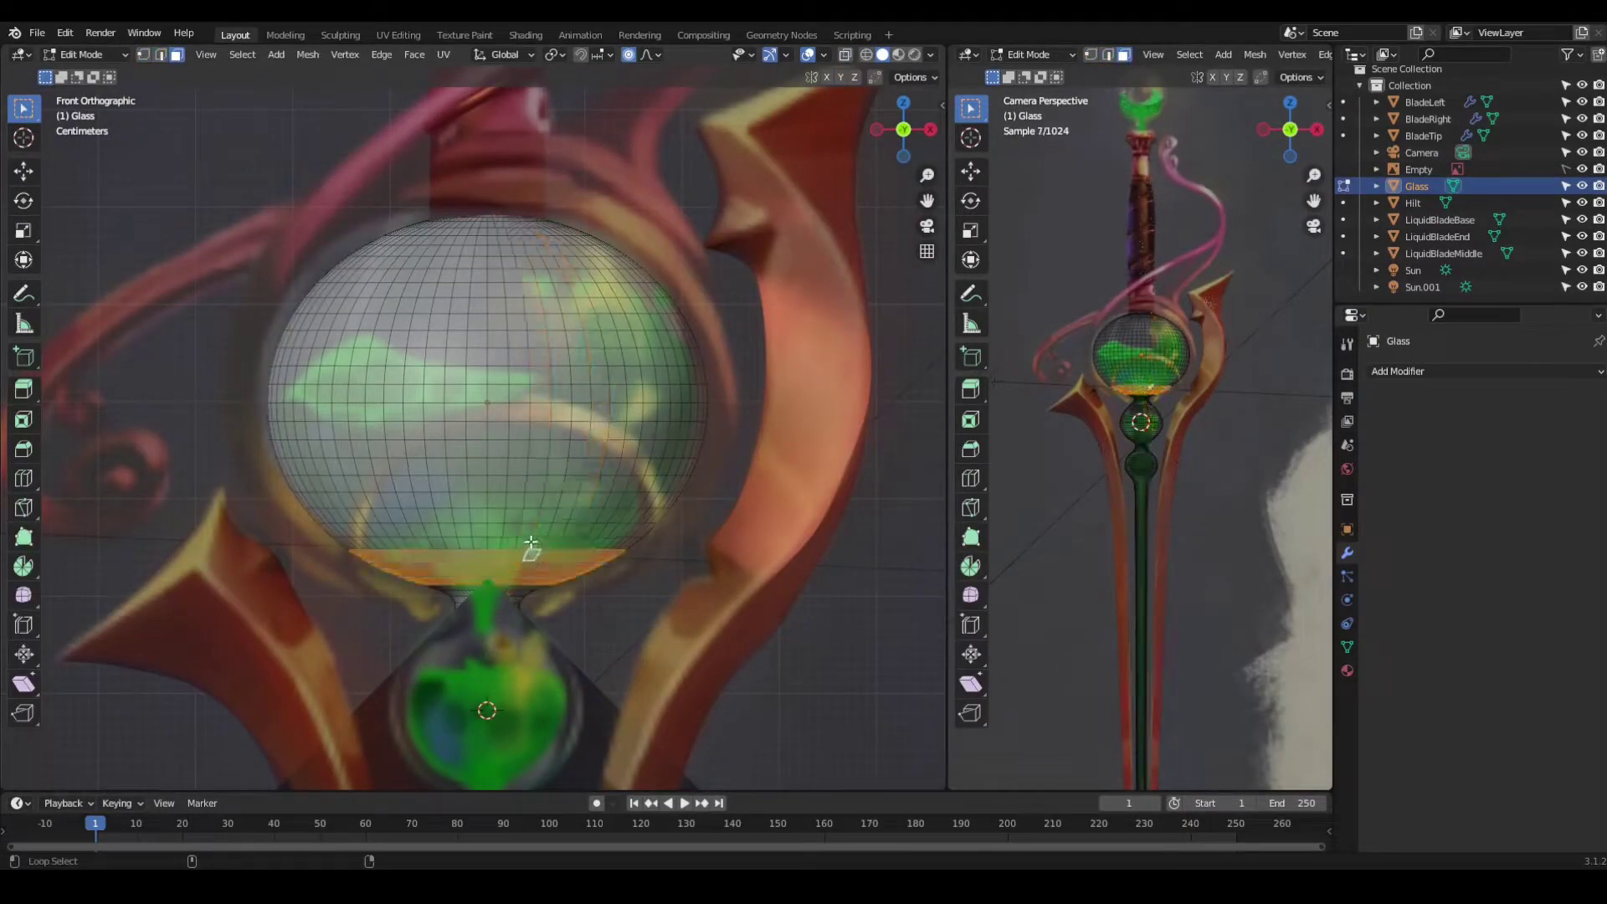
mouse_move(497, 230)
middle_down()
mouse_move(797, 636)
mouse_move(707, 538)
mouse_move(693, 451)
middle_up()
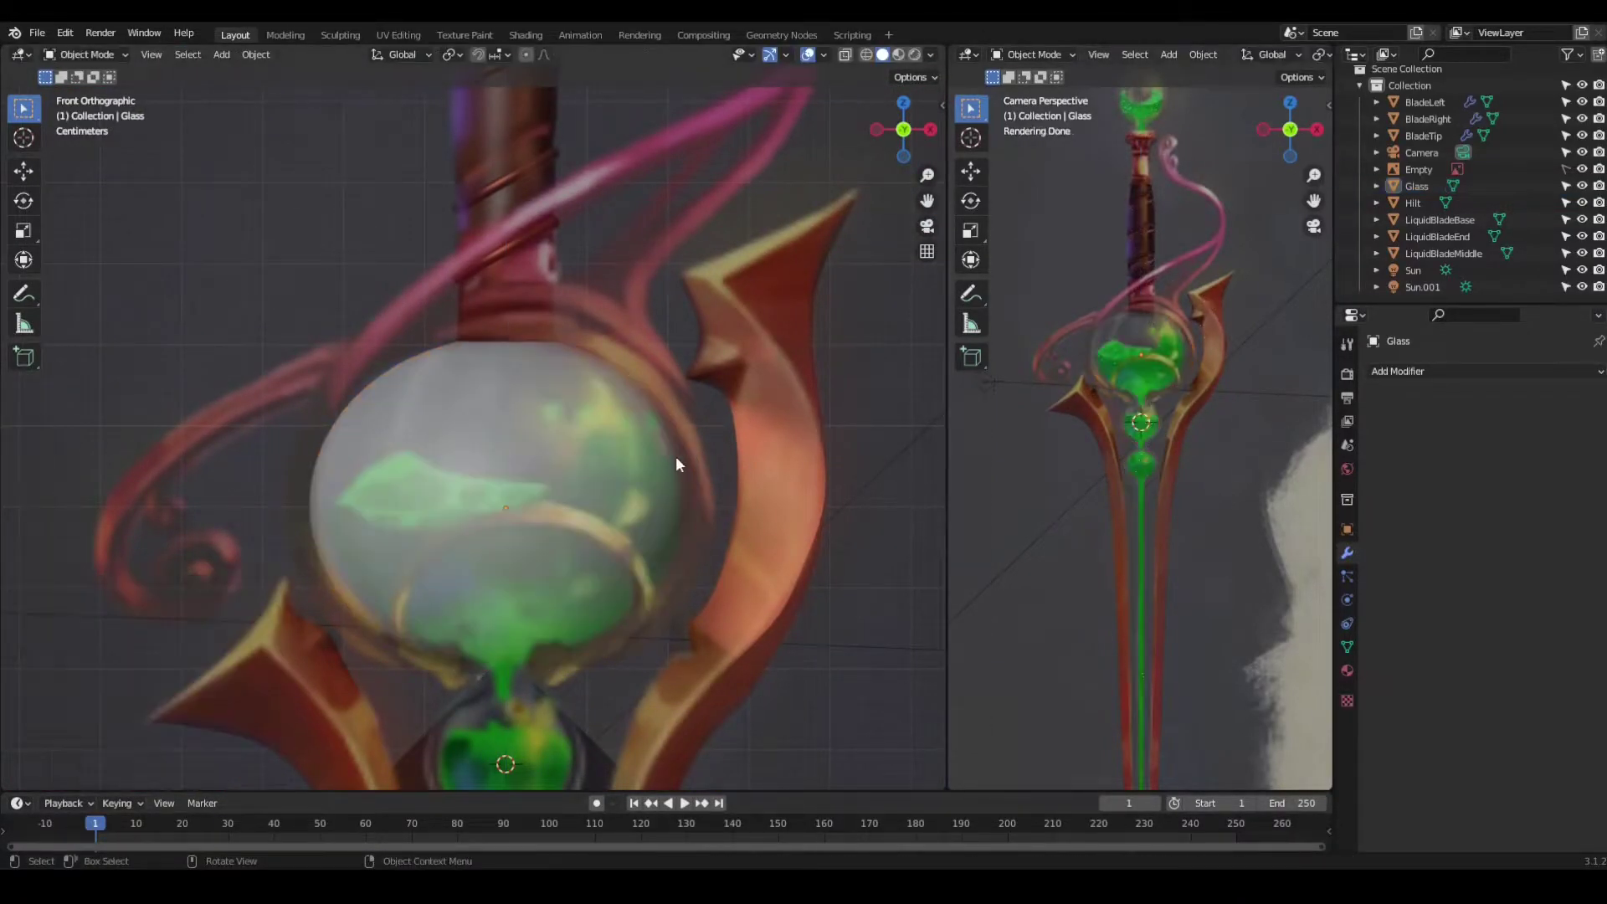
key(a)
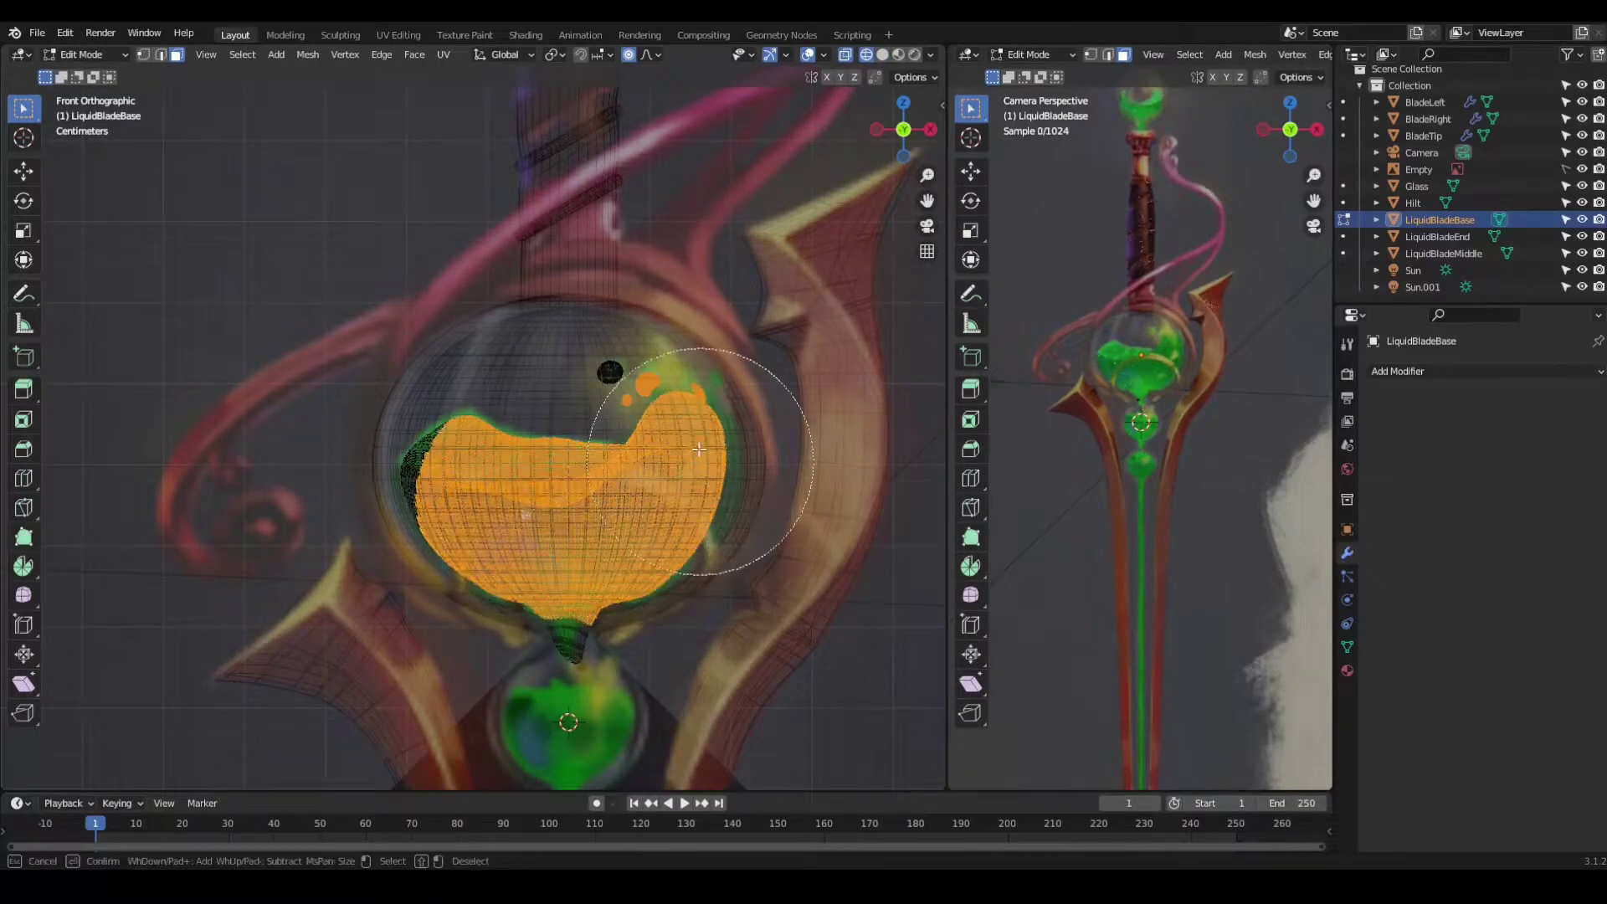
key(s)
click(777, 455)
key(Tab)
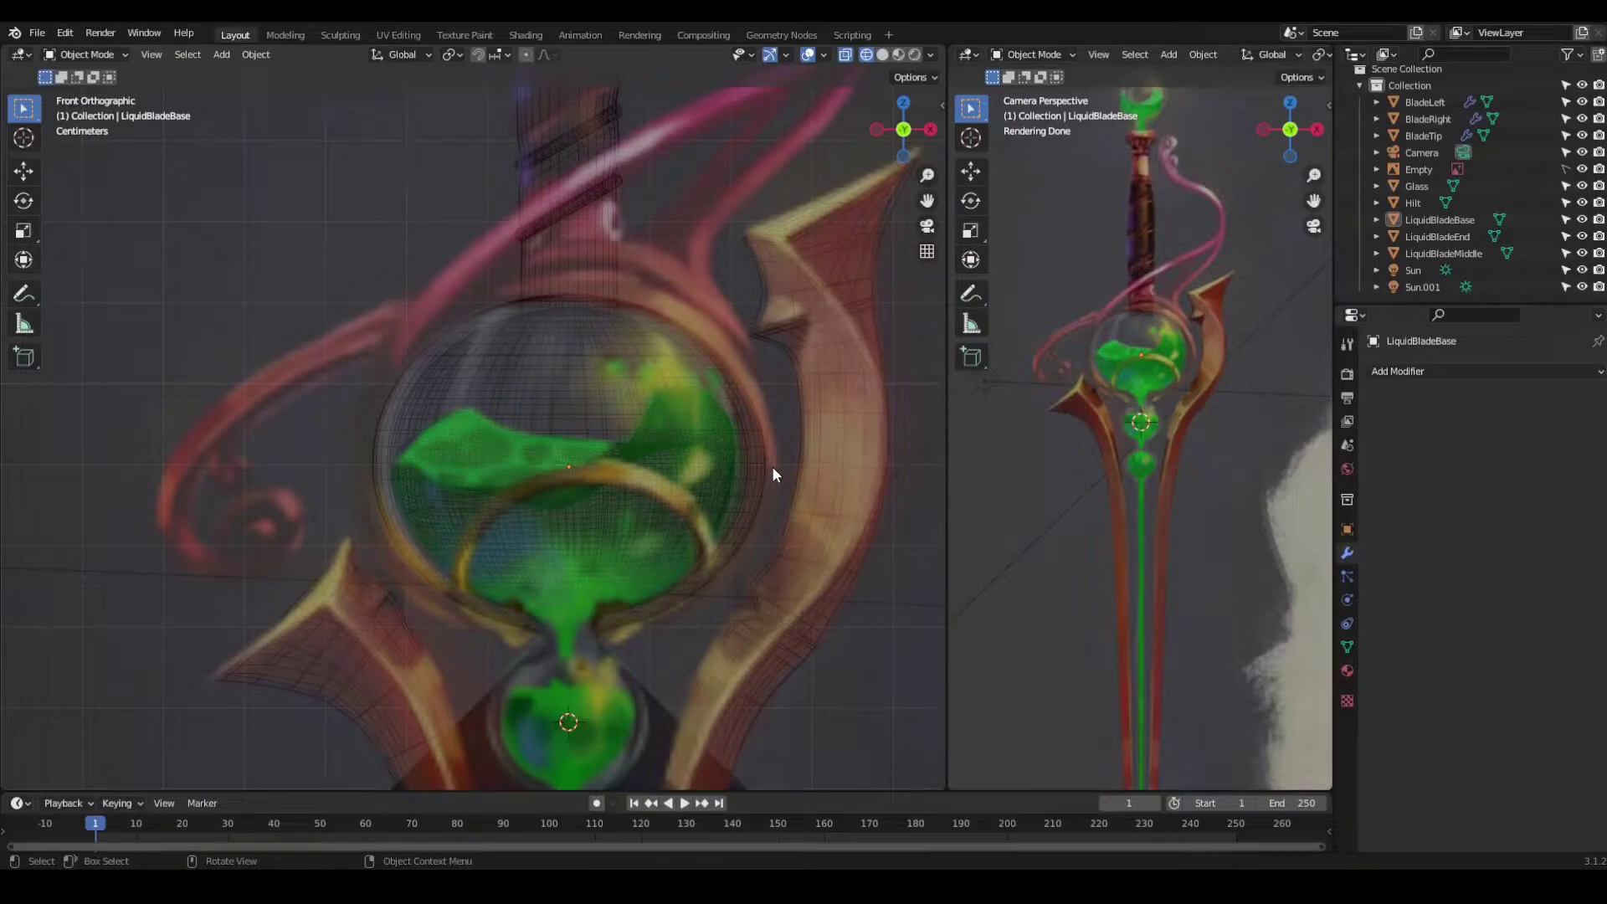
shift+middle_drag(771, 465, 536, 422)
shift+right_click(641, 387)
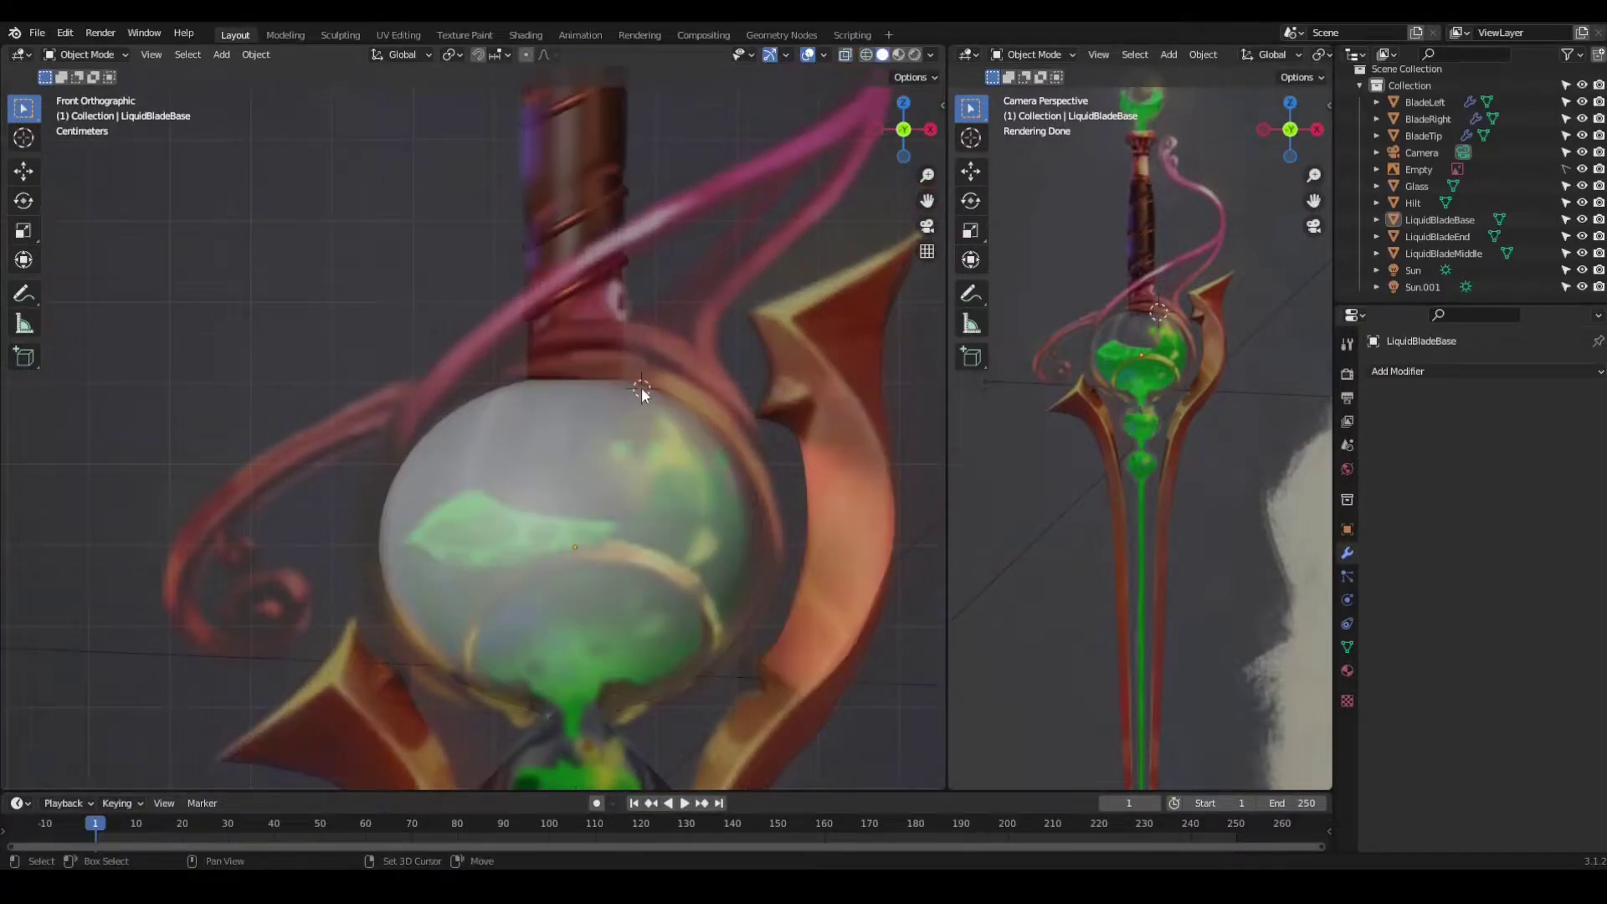
Step: Add a torus at the bulb's neck, shrink it, and stack a vertical duplicate above it
key(shift+a)
click(639, 607)
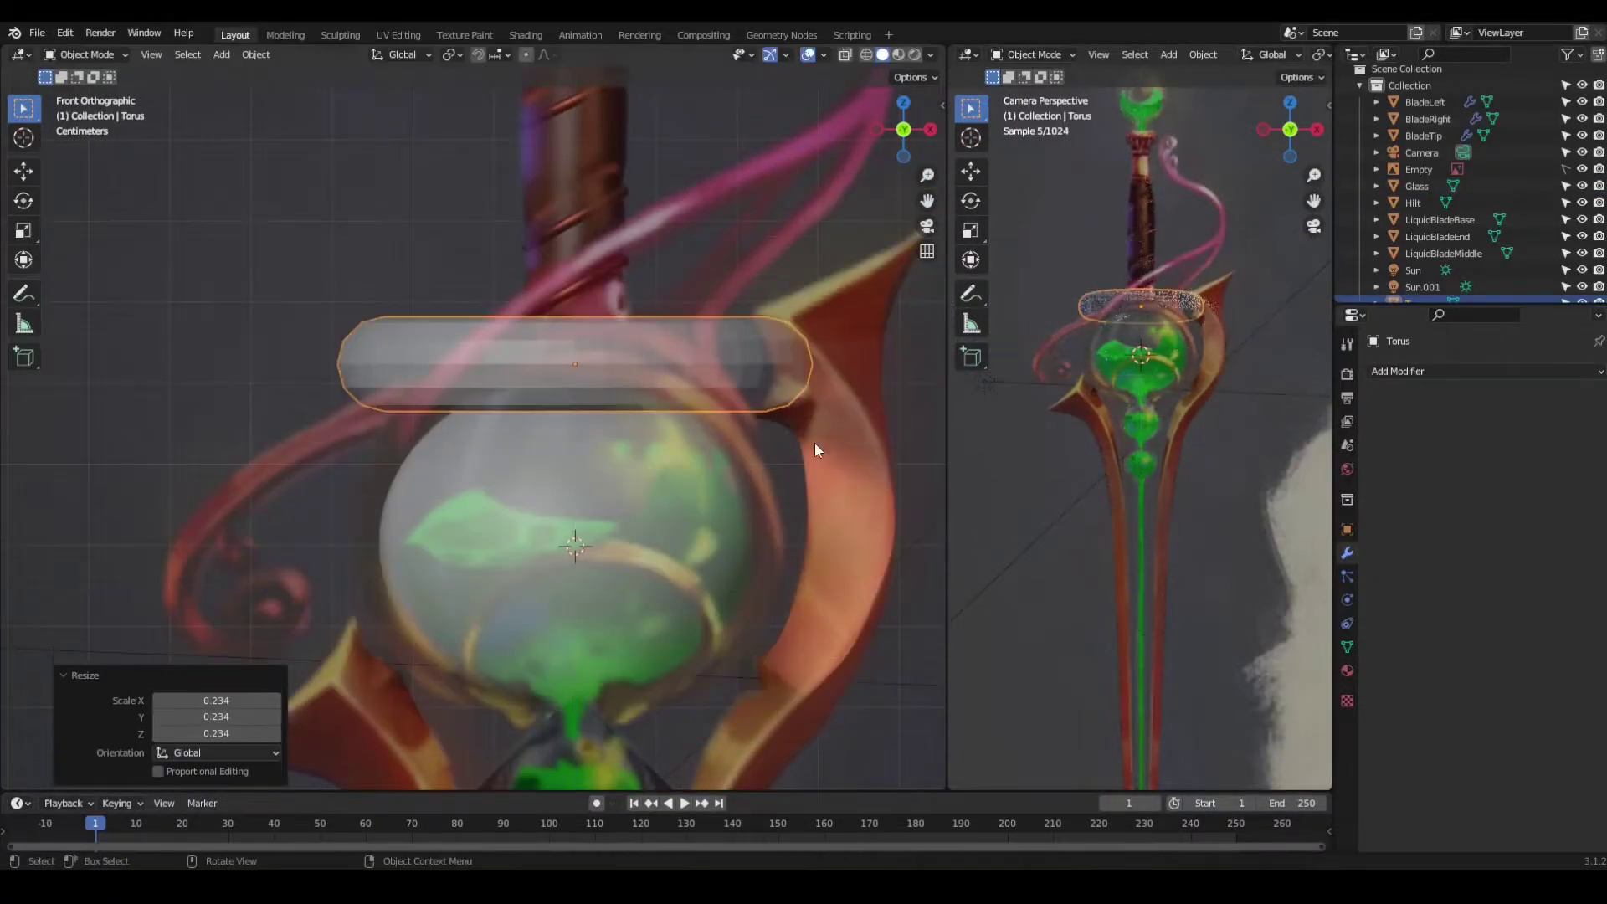
key(s)
key(g)
key(z)
click(696, 402)
key(shift+d)
key(z)
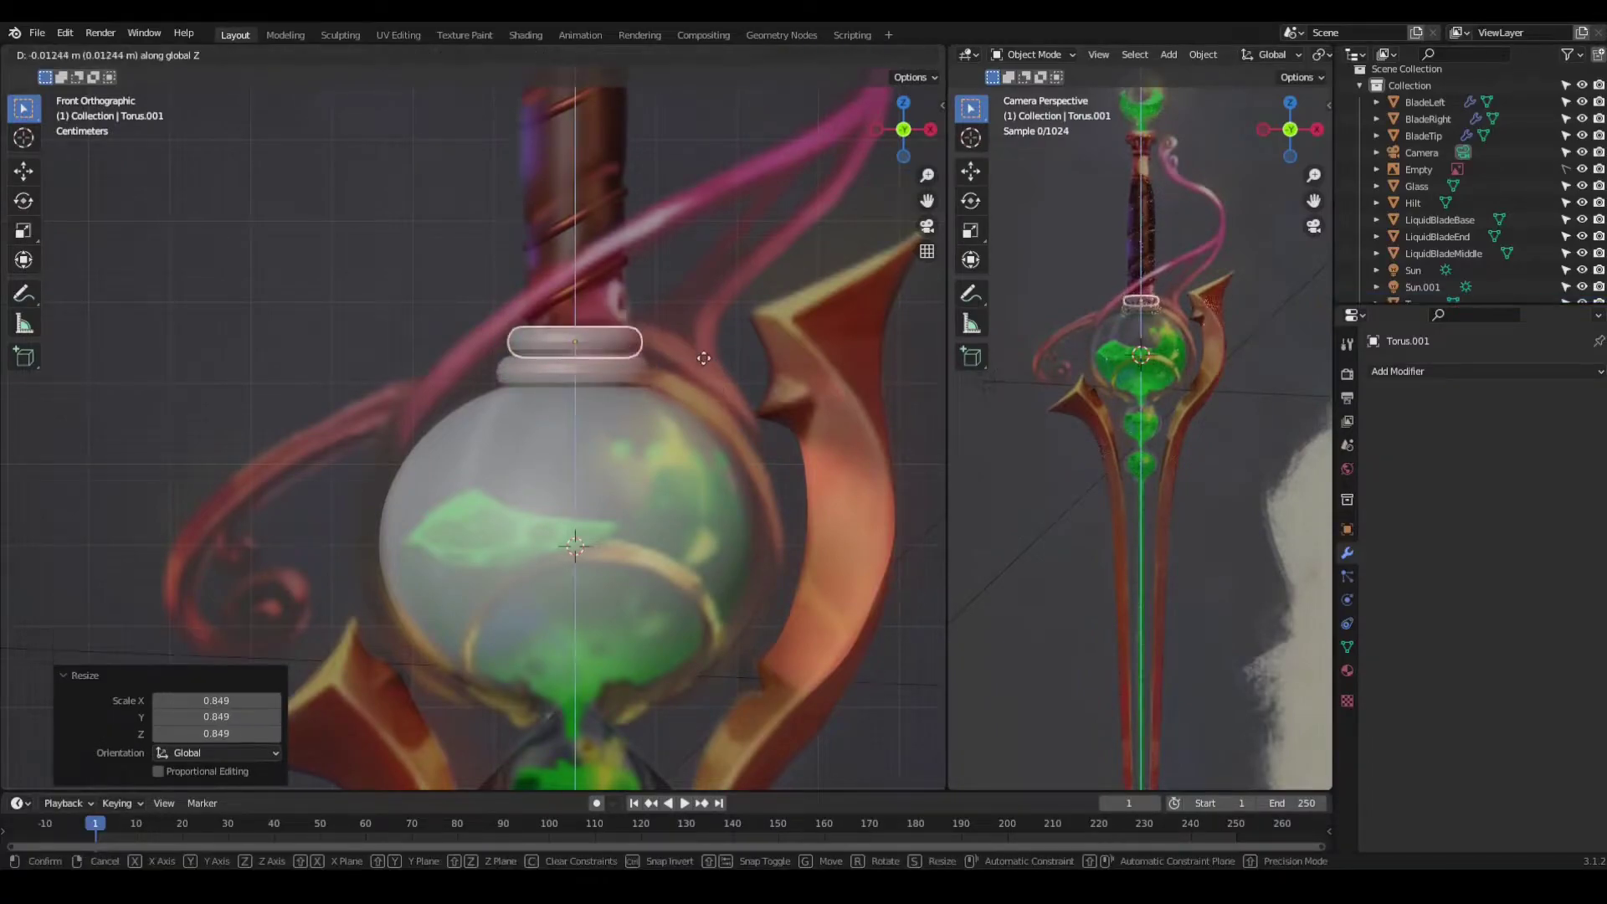
click(646, 330)
Step: Assign Copper to the ring, make it a separate CopperGradient copy, and add a ColorRamp node
click(1376, 442)
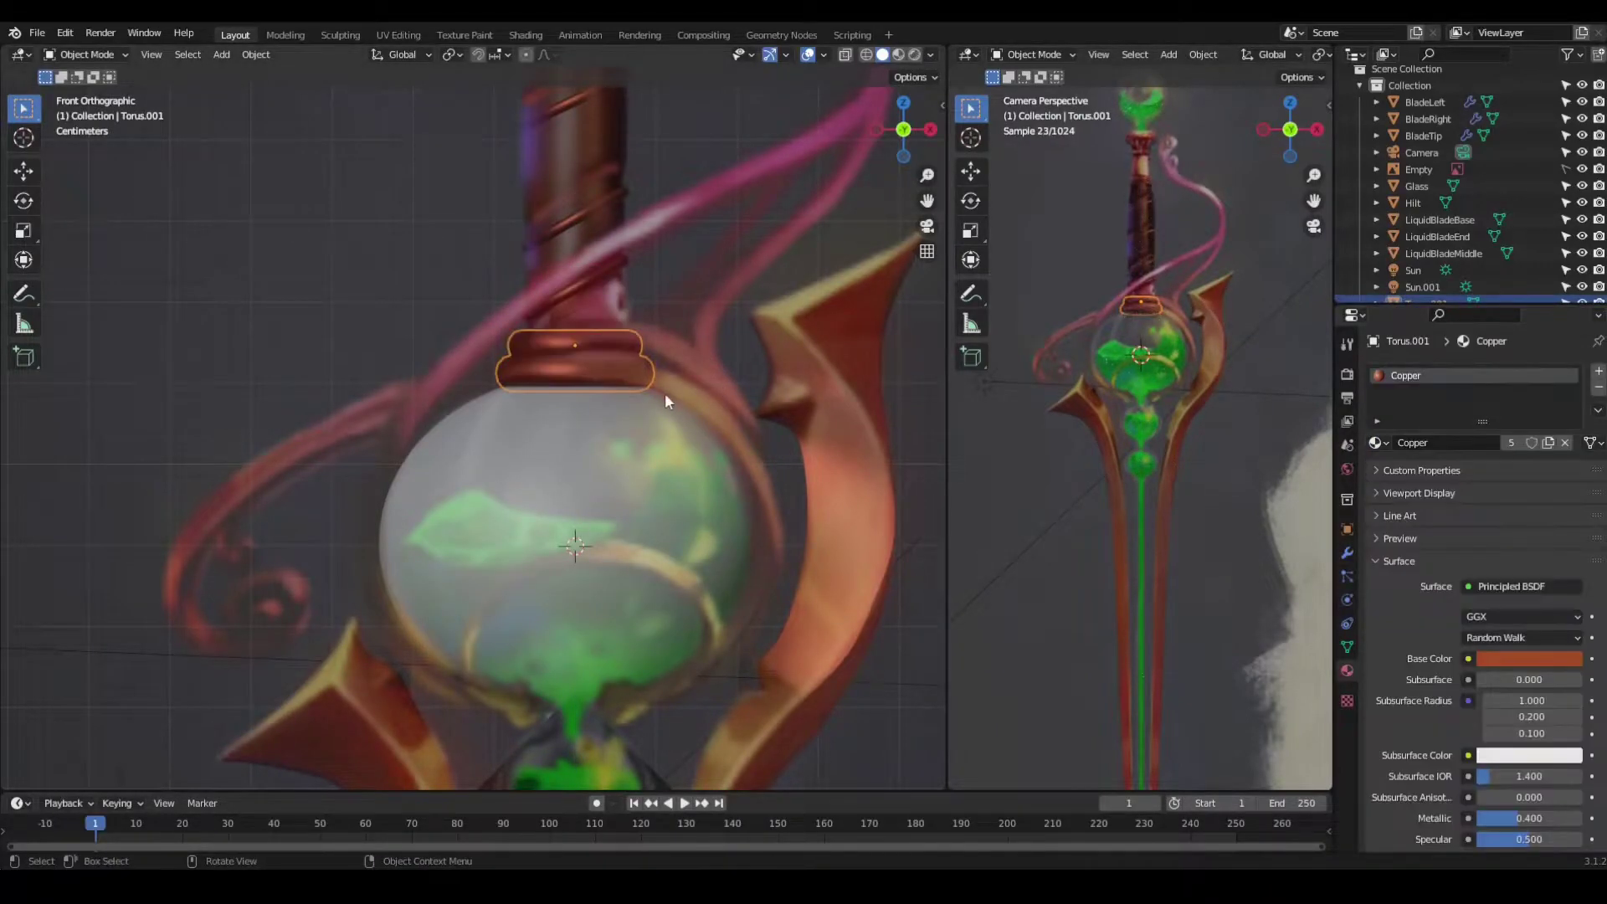
click(20, 55)
click(67, 232)
key(shift+a)
click(300, 347)
drag(301, 339, 340, 341)
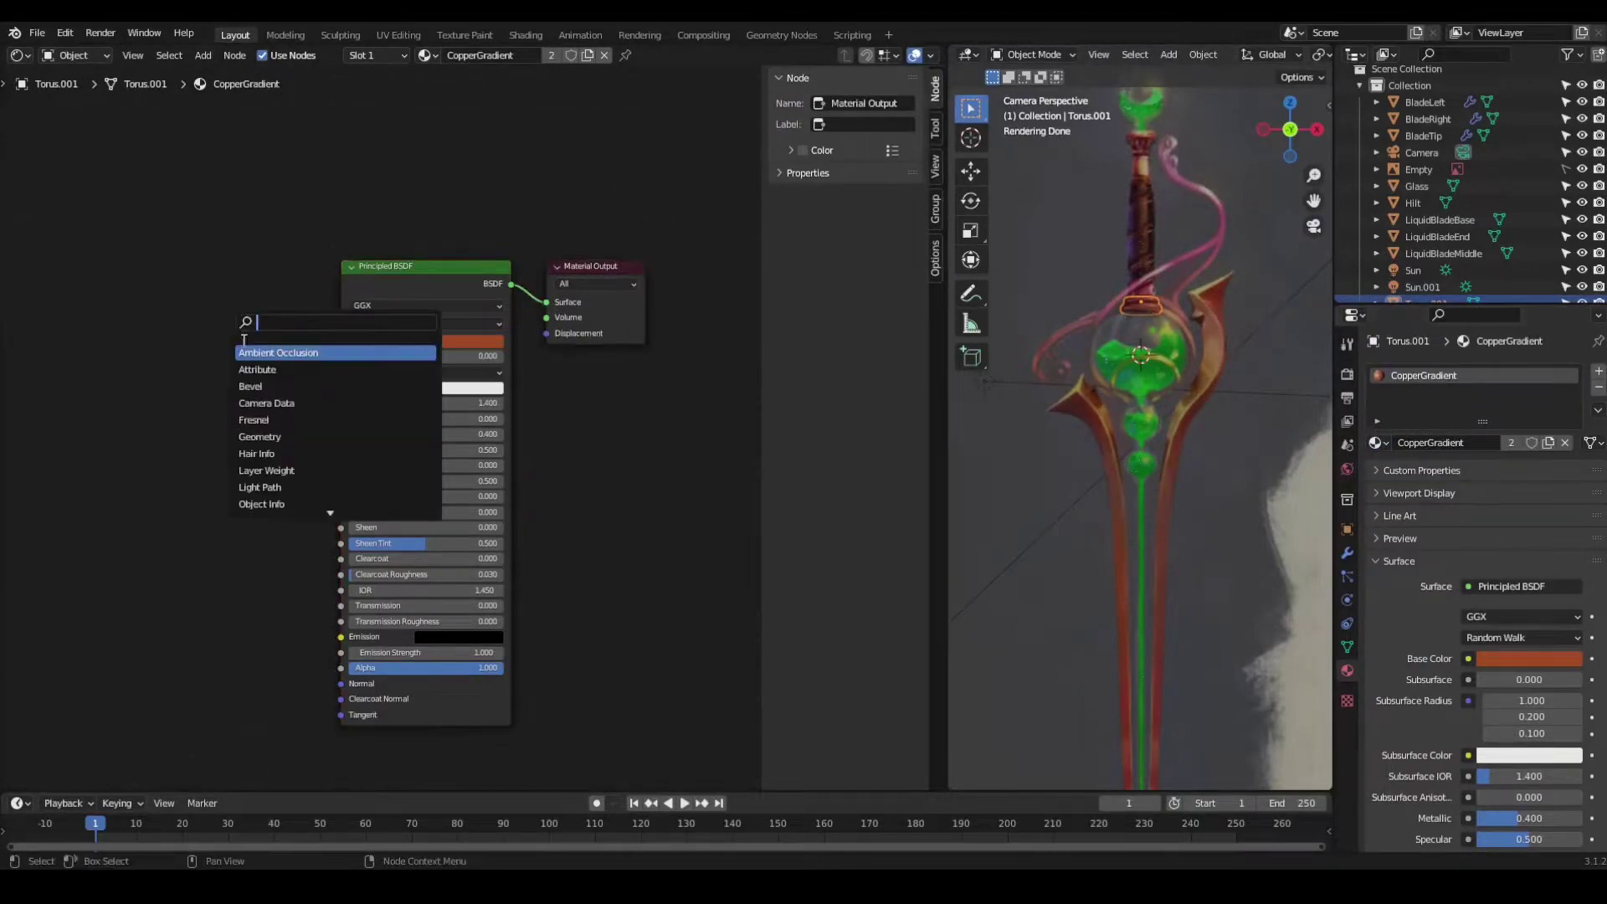
Step: Link the ColorRamp colour into Base Color and isolate the ring in front view
drag(279, 363, 341, 341)
drag(191, 339, 235, 319)
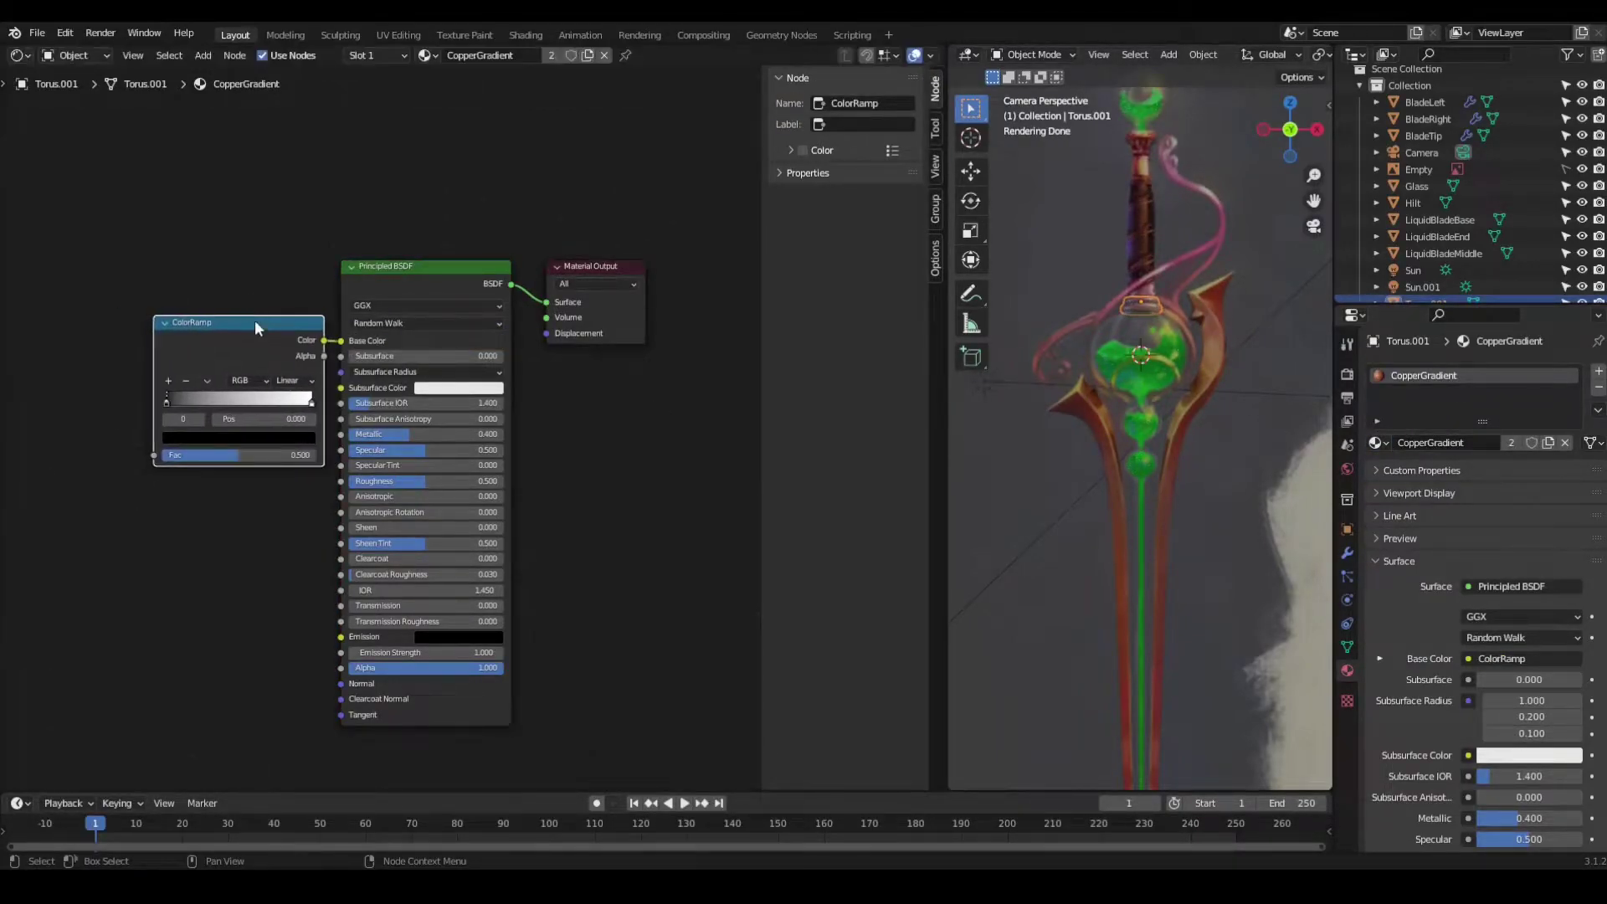
scroll(259, 322, up, 3)
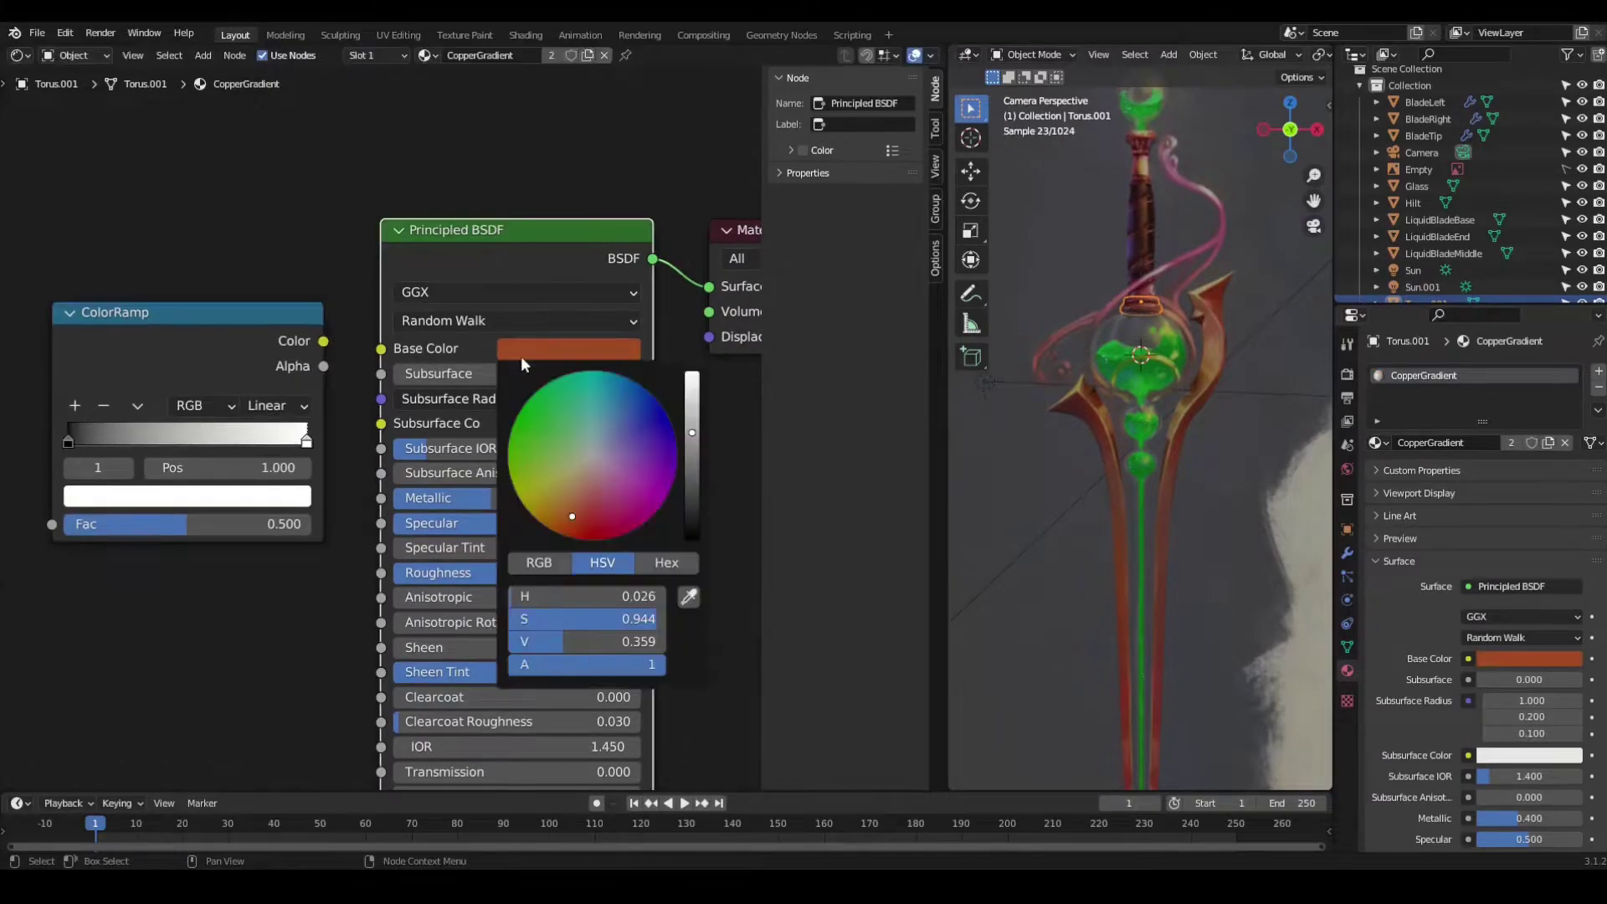
key(KP_Divide)
key(KP_1)
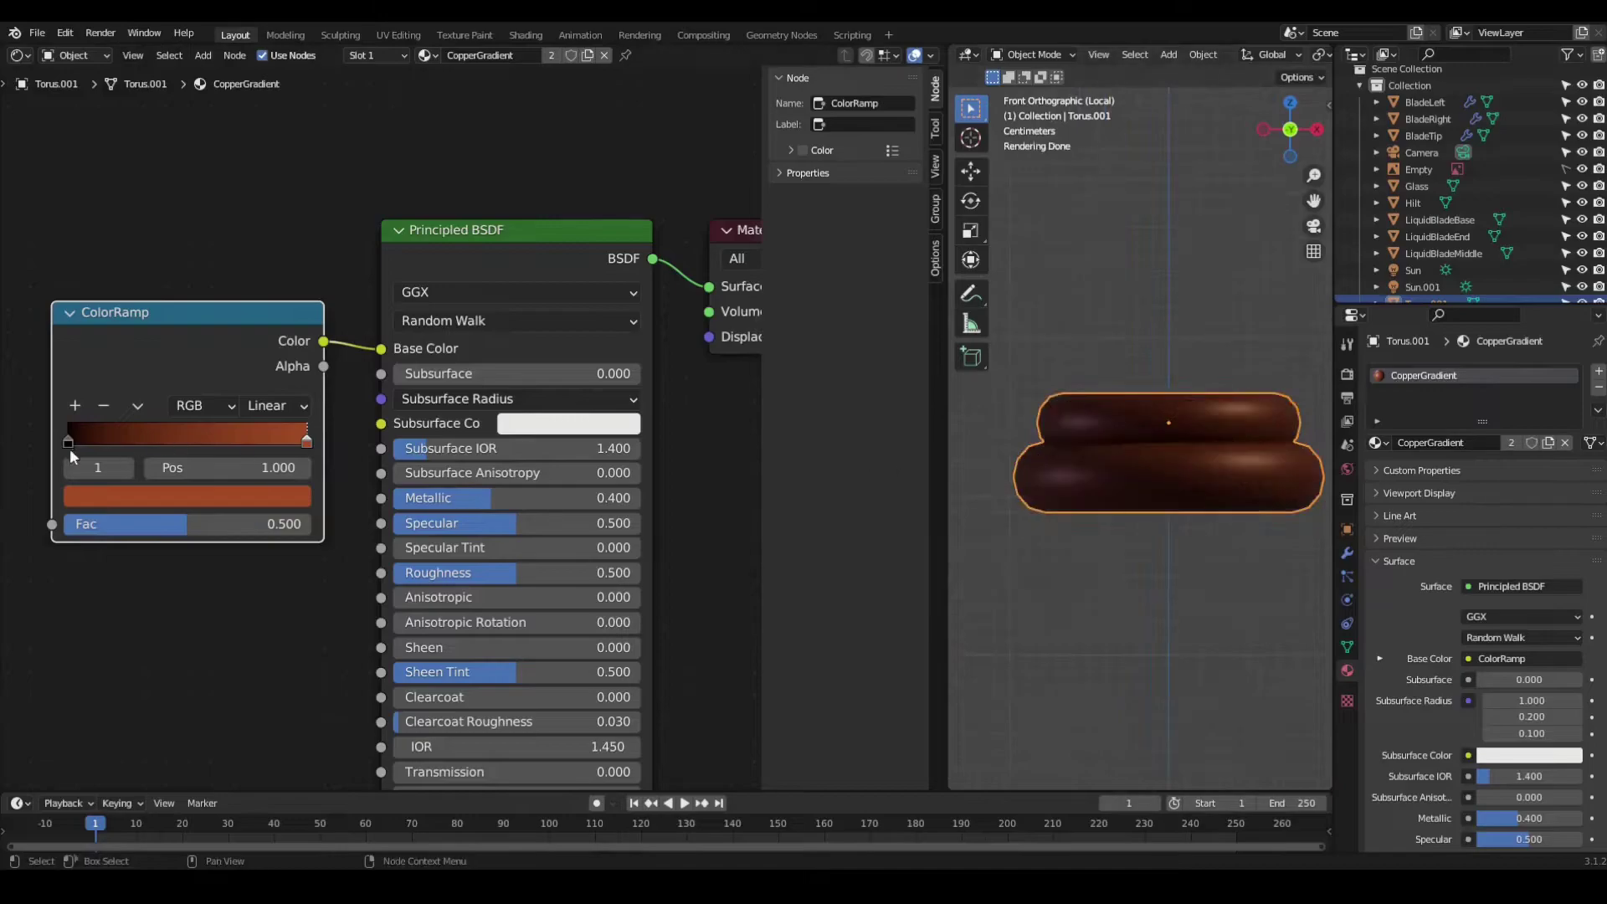
ctrl+scroll(208, 449, left, 5)
Step: Add a Gradient Texture node driving the ramp and set its type to Spherical
key(shift+a)
text(tex)
click(342, 440)
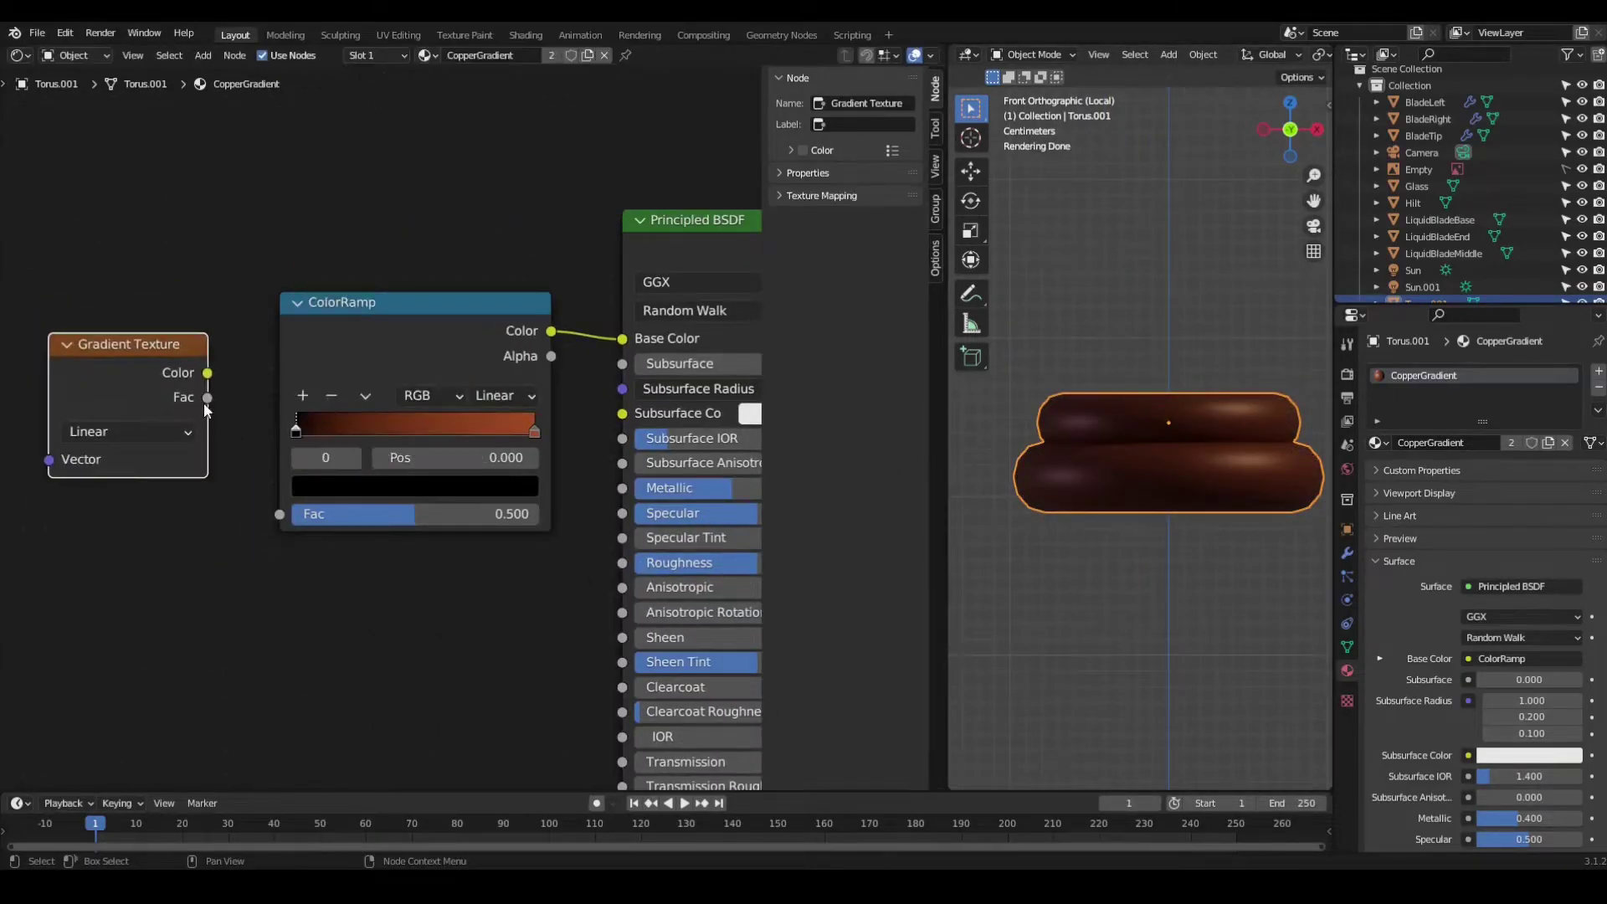
click(130, 454)
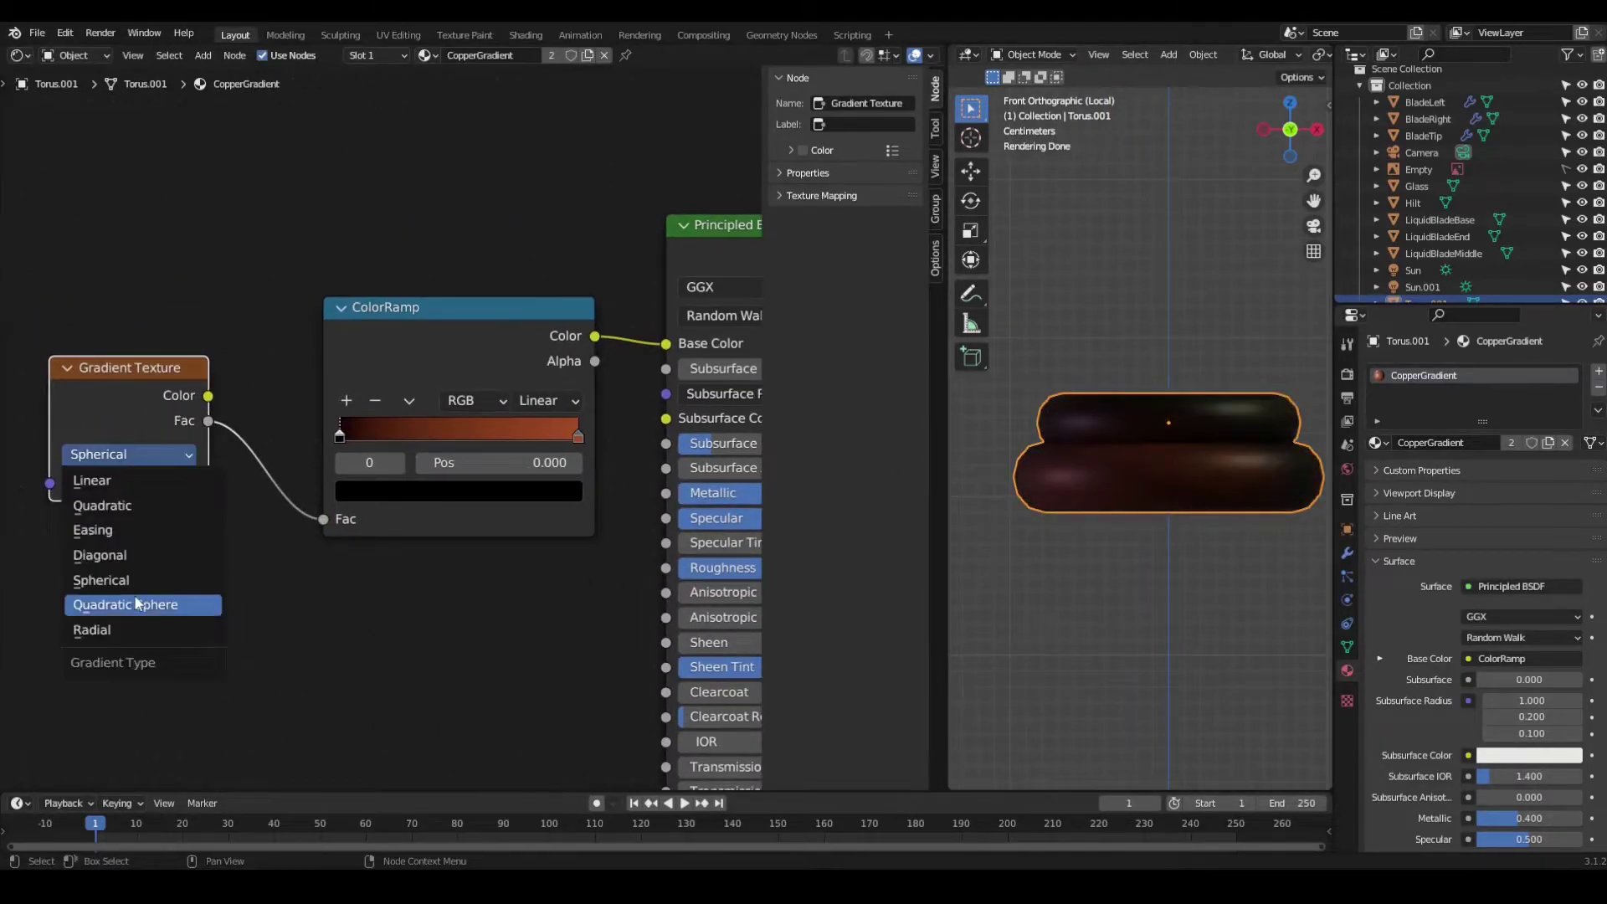
scroll(341, 439, down, 2)
scroll(1019, 494, down, 3)
Step: Set the first ramp stop to pink sampled from the reference, keeping copper at the end stop
key(KP_Divide)
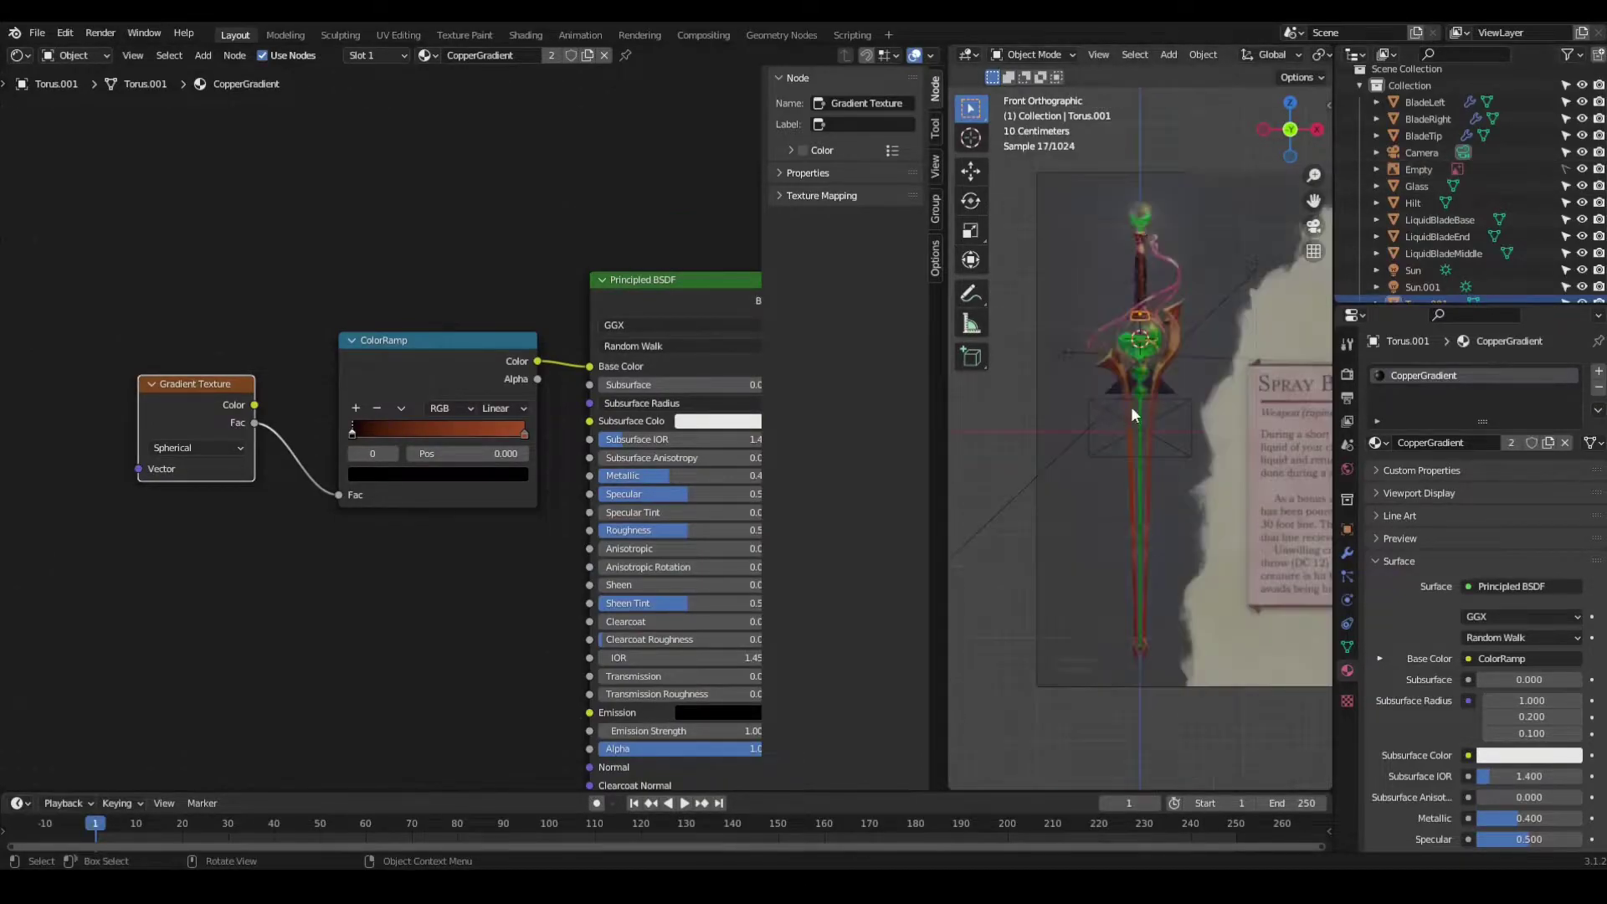
click(1131, 405)
click(1083, 444)
click(1347, 670)
click(437, 474)
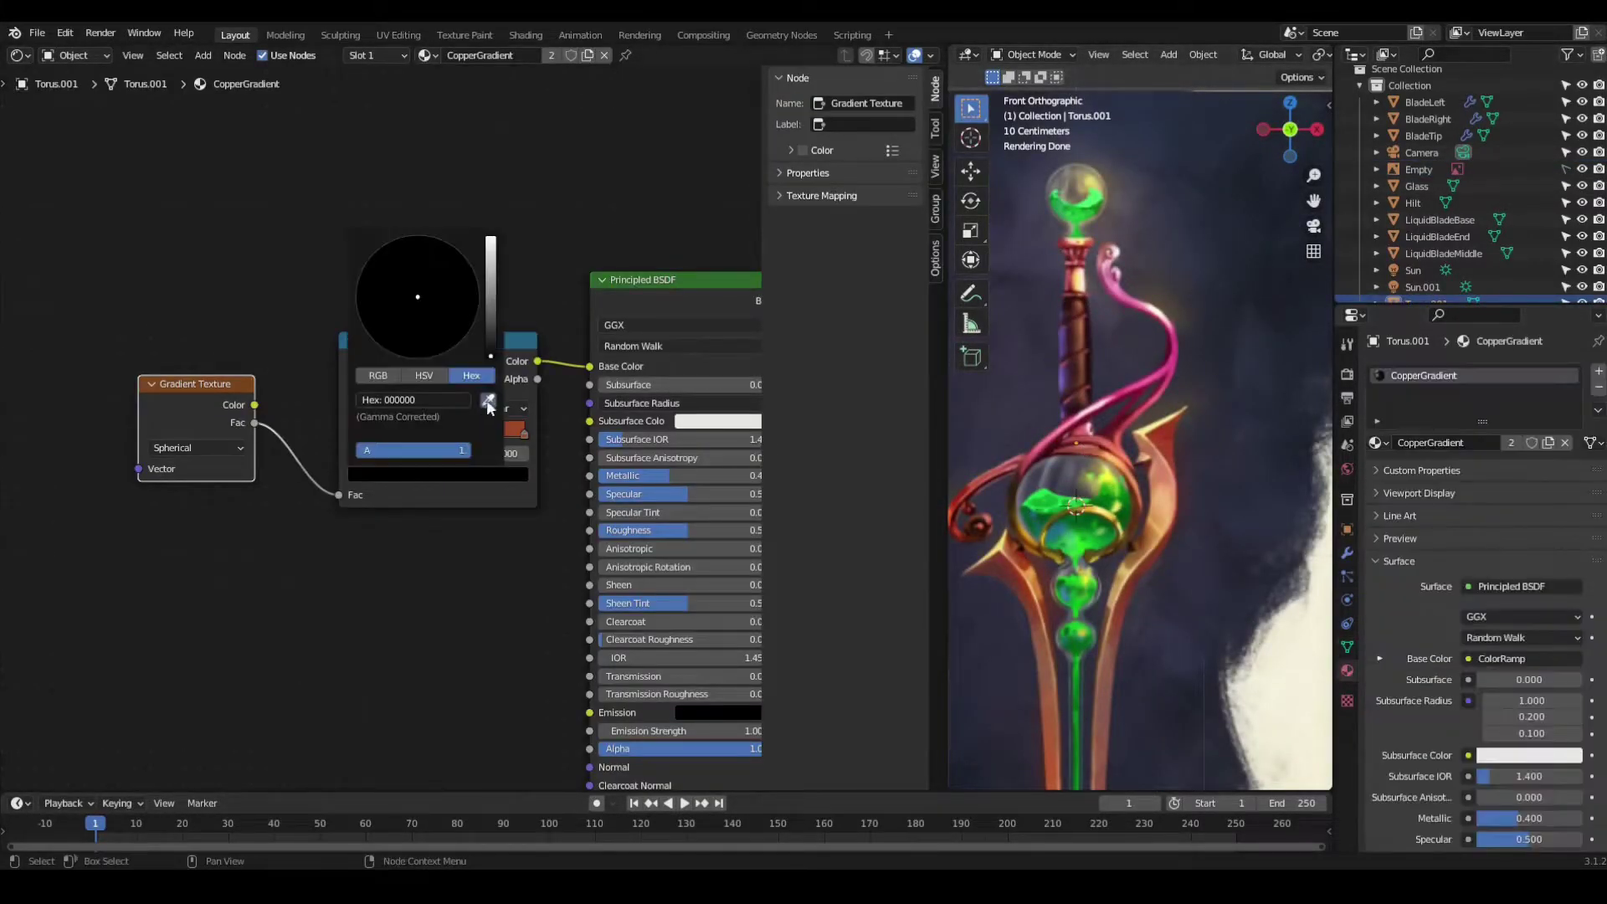
key(KP_Divide)
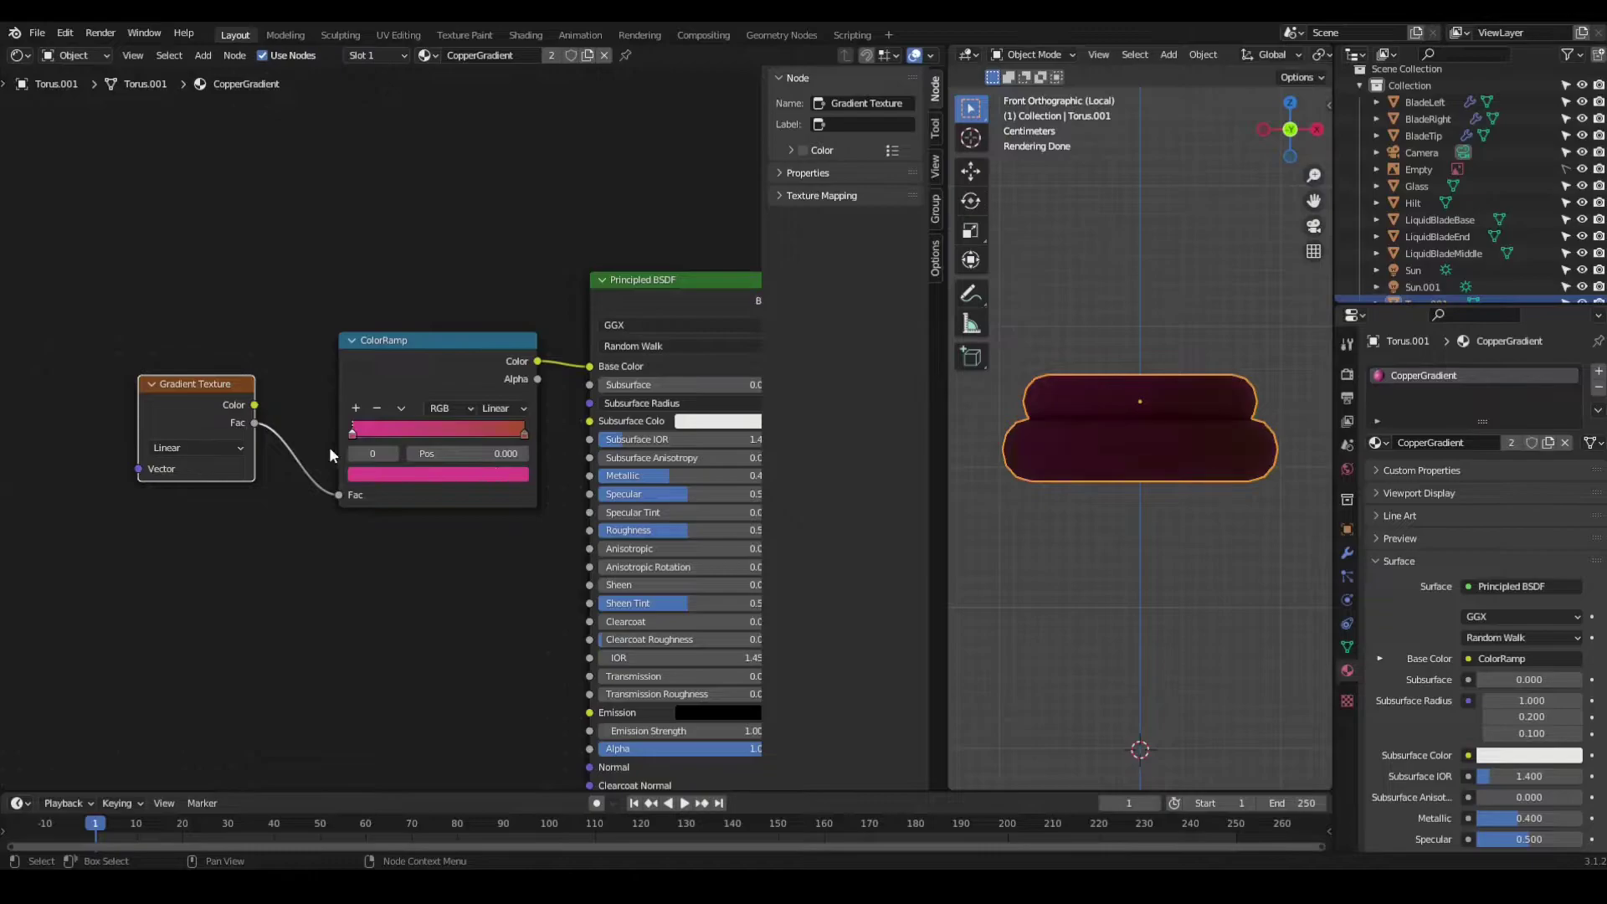
click(524, 433)
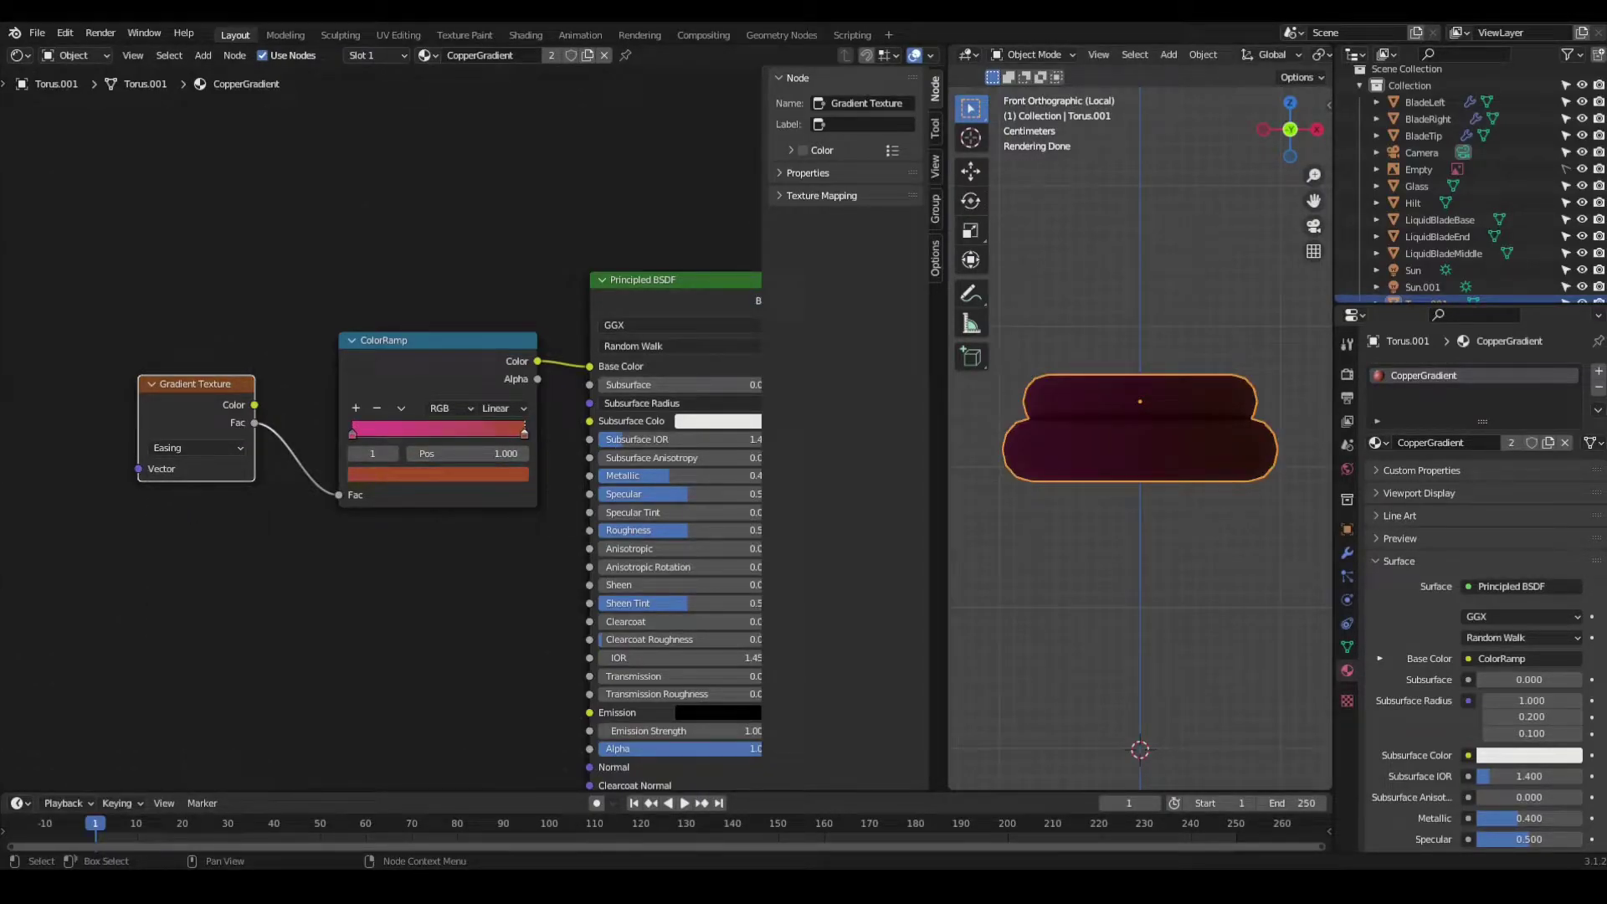
scroll(368, 264, down, 2)
middle_drag(368, 264, 375, 275)
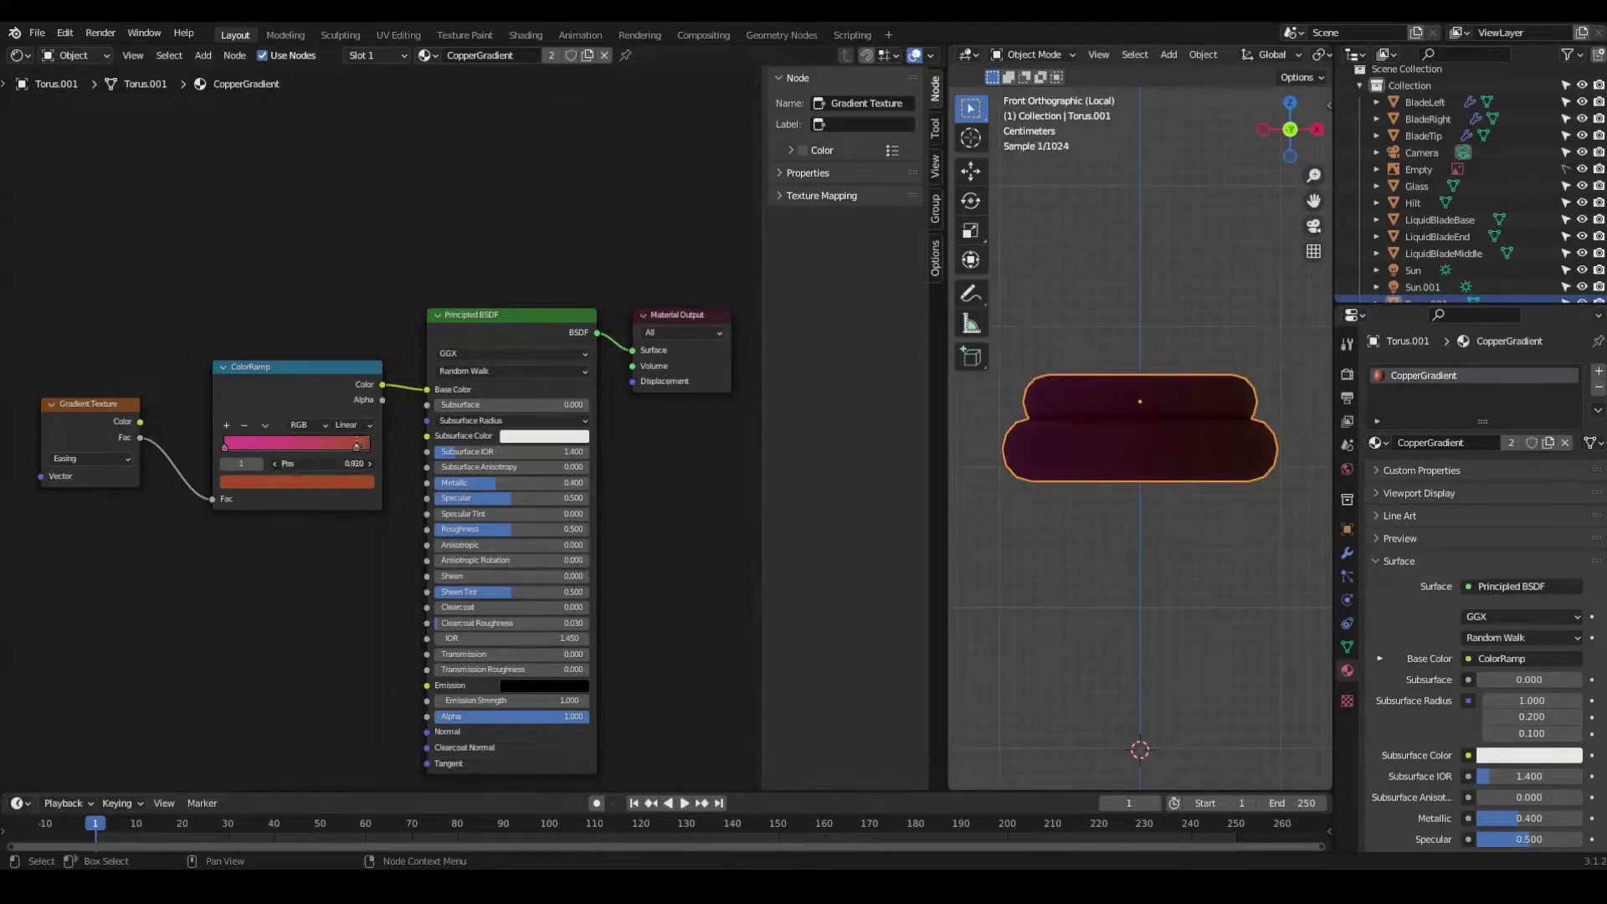
Step: Try Quadratic Sphere and Radial gradient types while orbiting around the isolated ring
click(100, 556)
mouse_move(1214, 423)
middle_down()
mouse_move(1244, 412)
mouse_move(1197, 435)
middle_up()
scroll(1190, 432, down, 3)
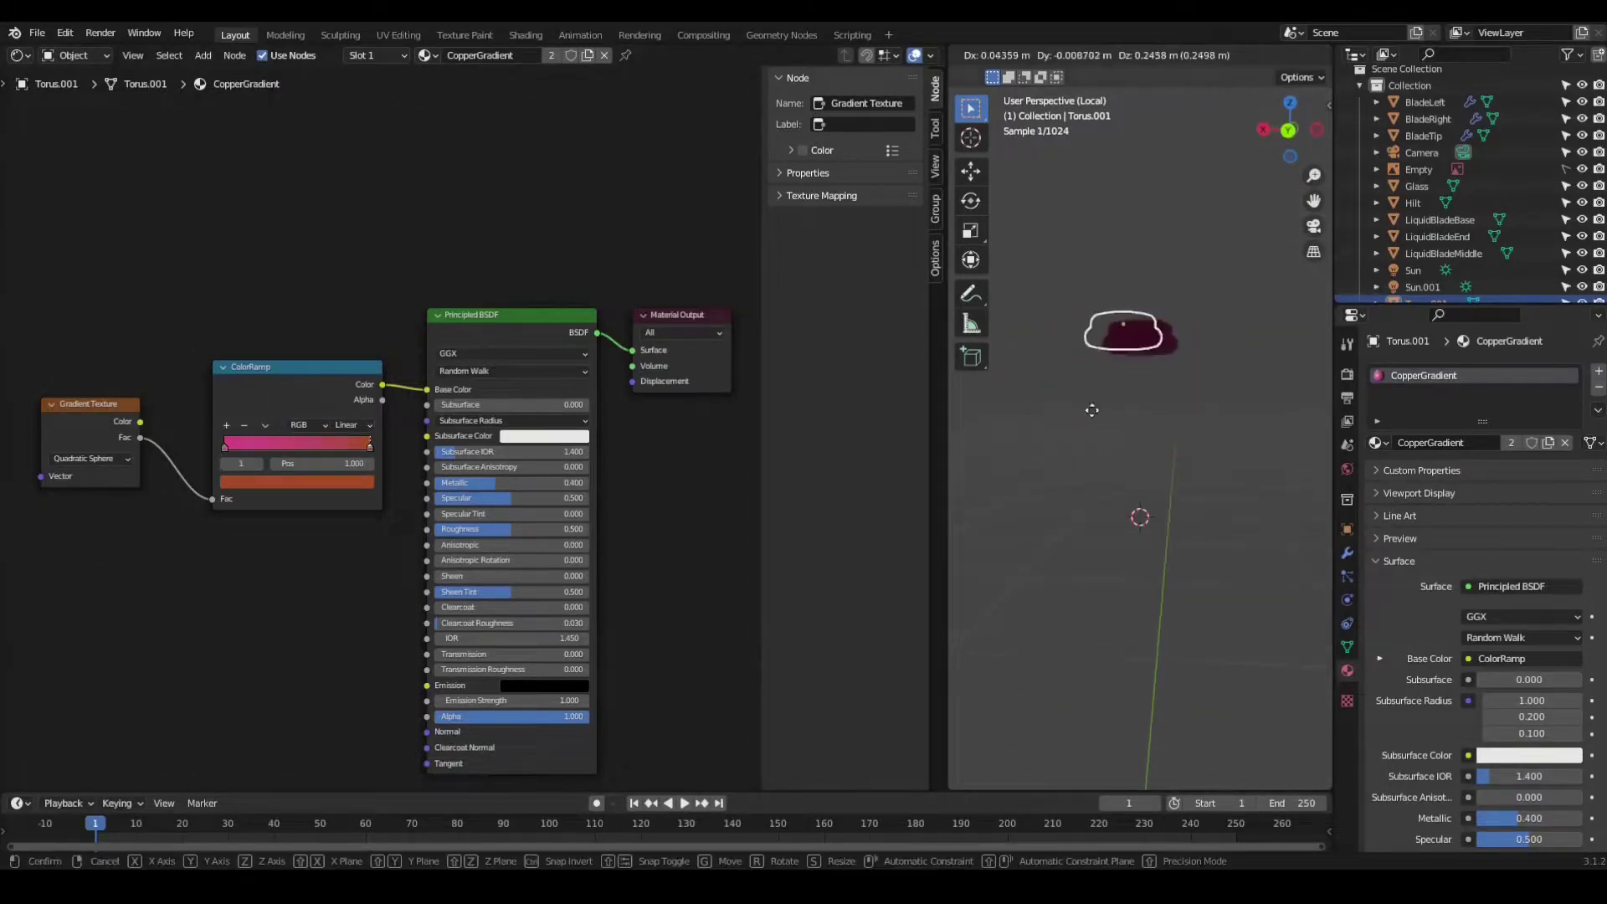
key(KP_1)
key(KP_Divide)
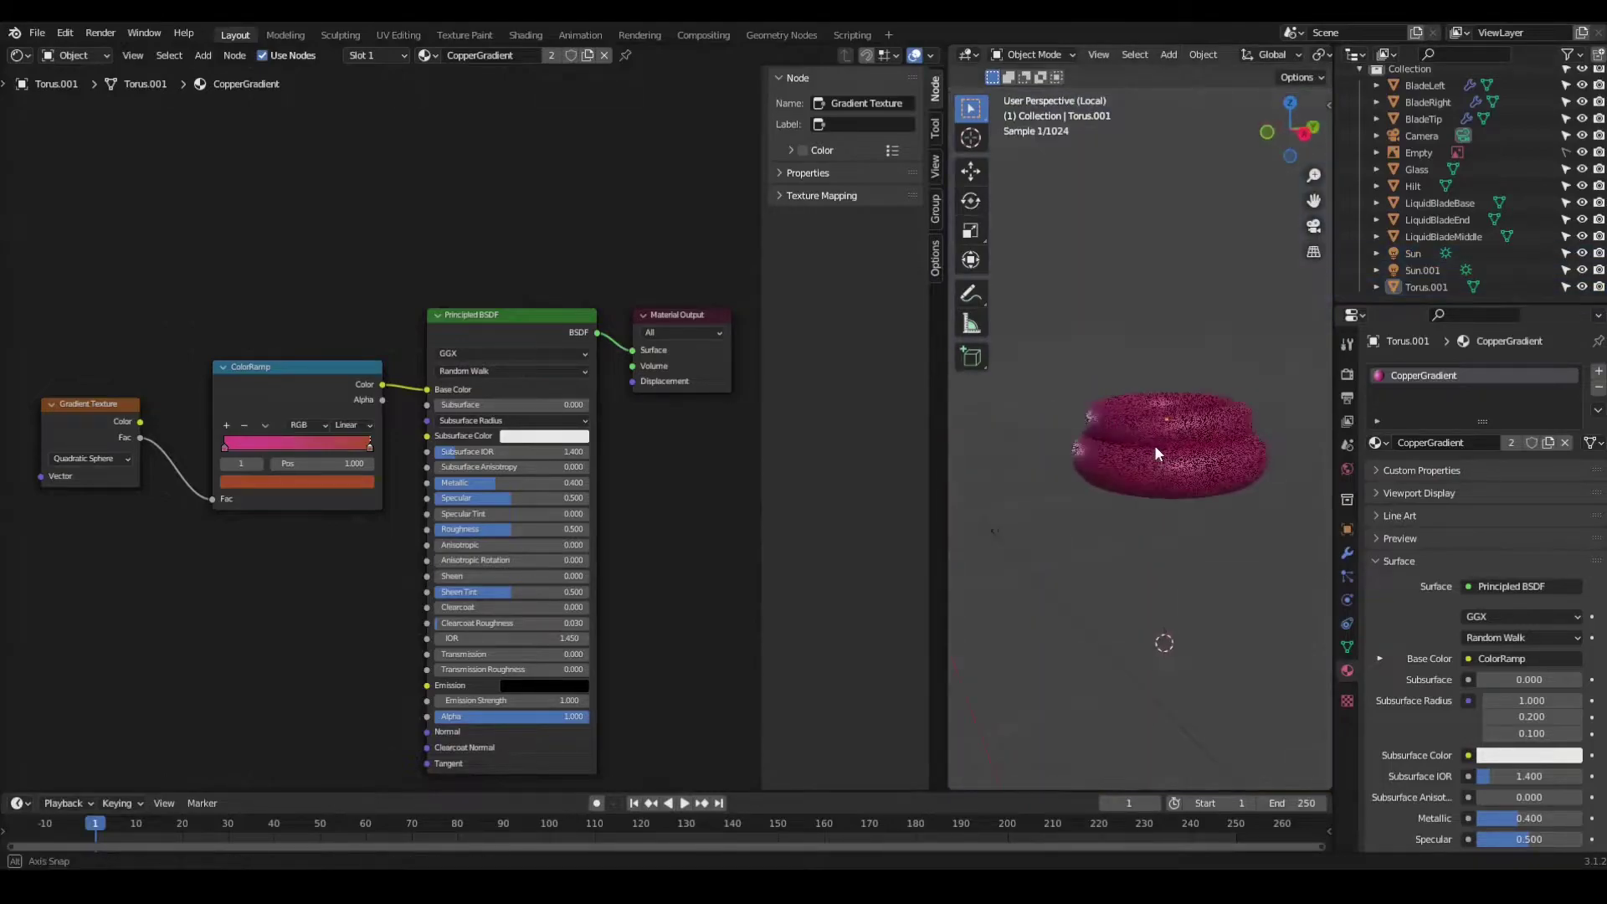
click(1347, 375)
click(1532, 371)
click(1489, 387)
middle_drag(1178, 451, 1189, 531)
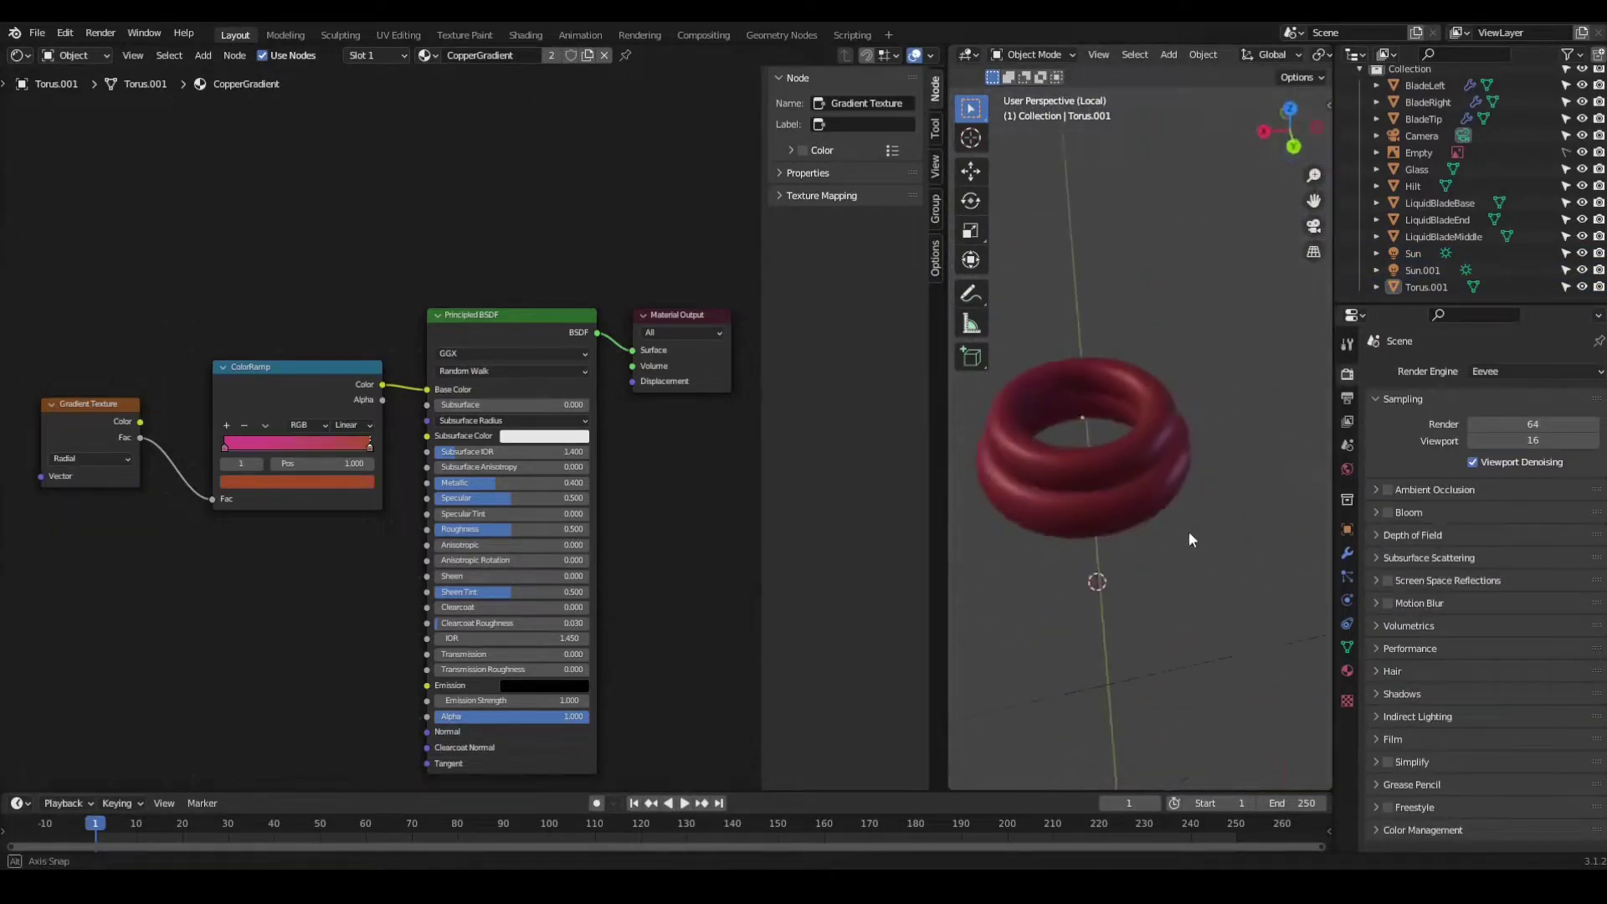
click(237, 440)
Step: Unhide and reposition the ring's whole mesh in Edit Mode, checking it from the front
key(Tab)
key(alt+h)
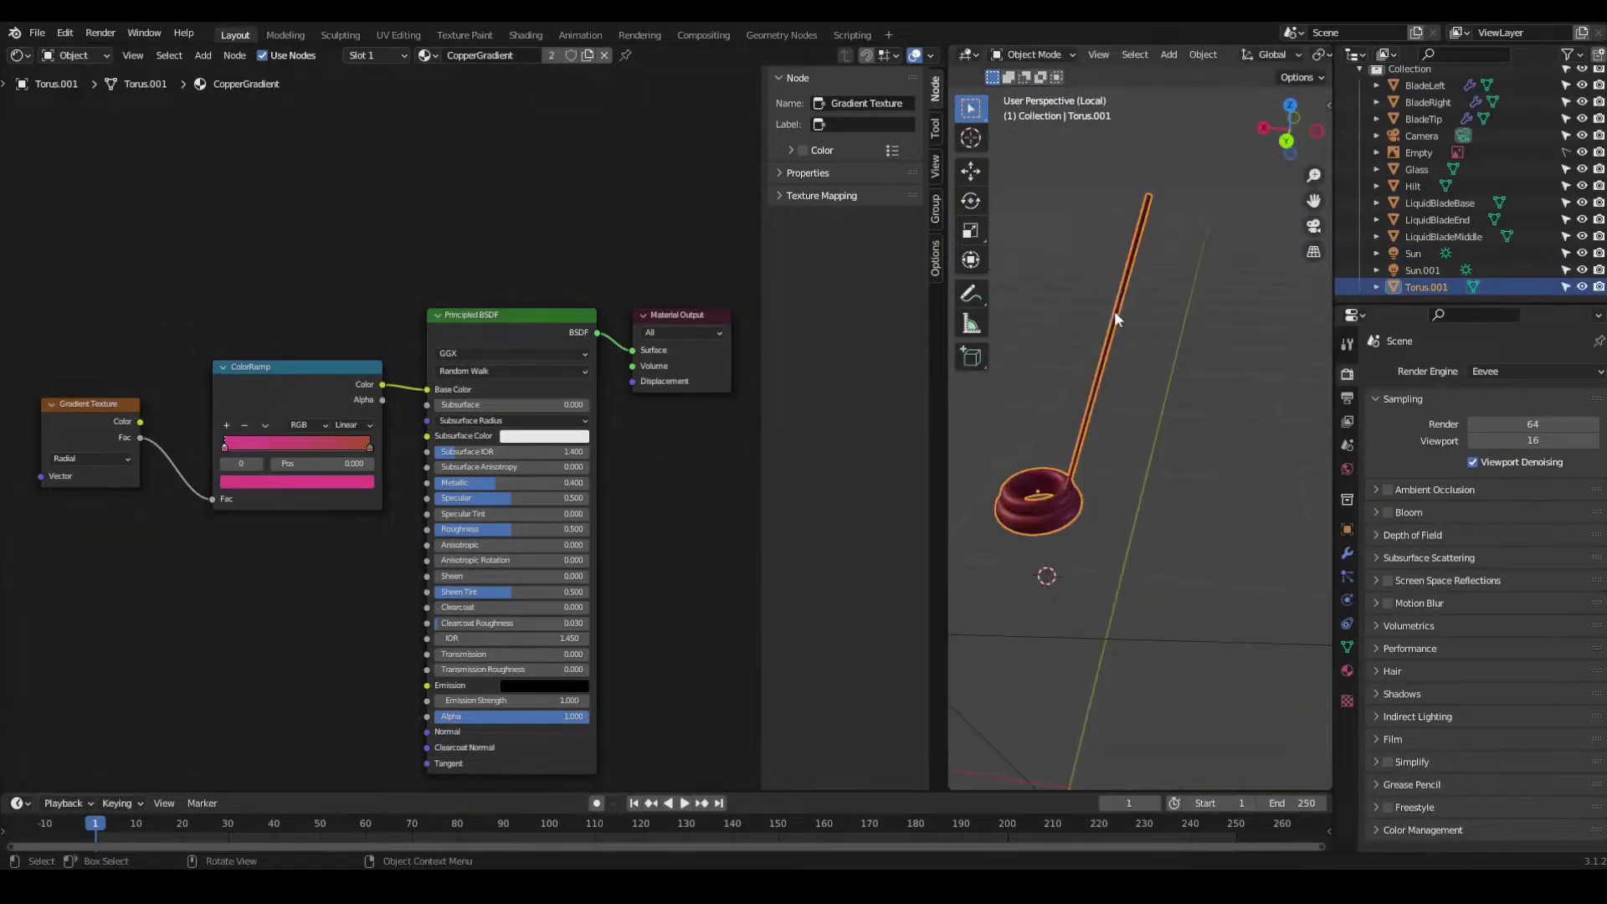
middle_drag(1193, 390, 1107, 487)
key(a)
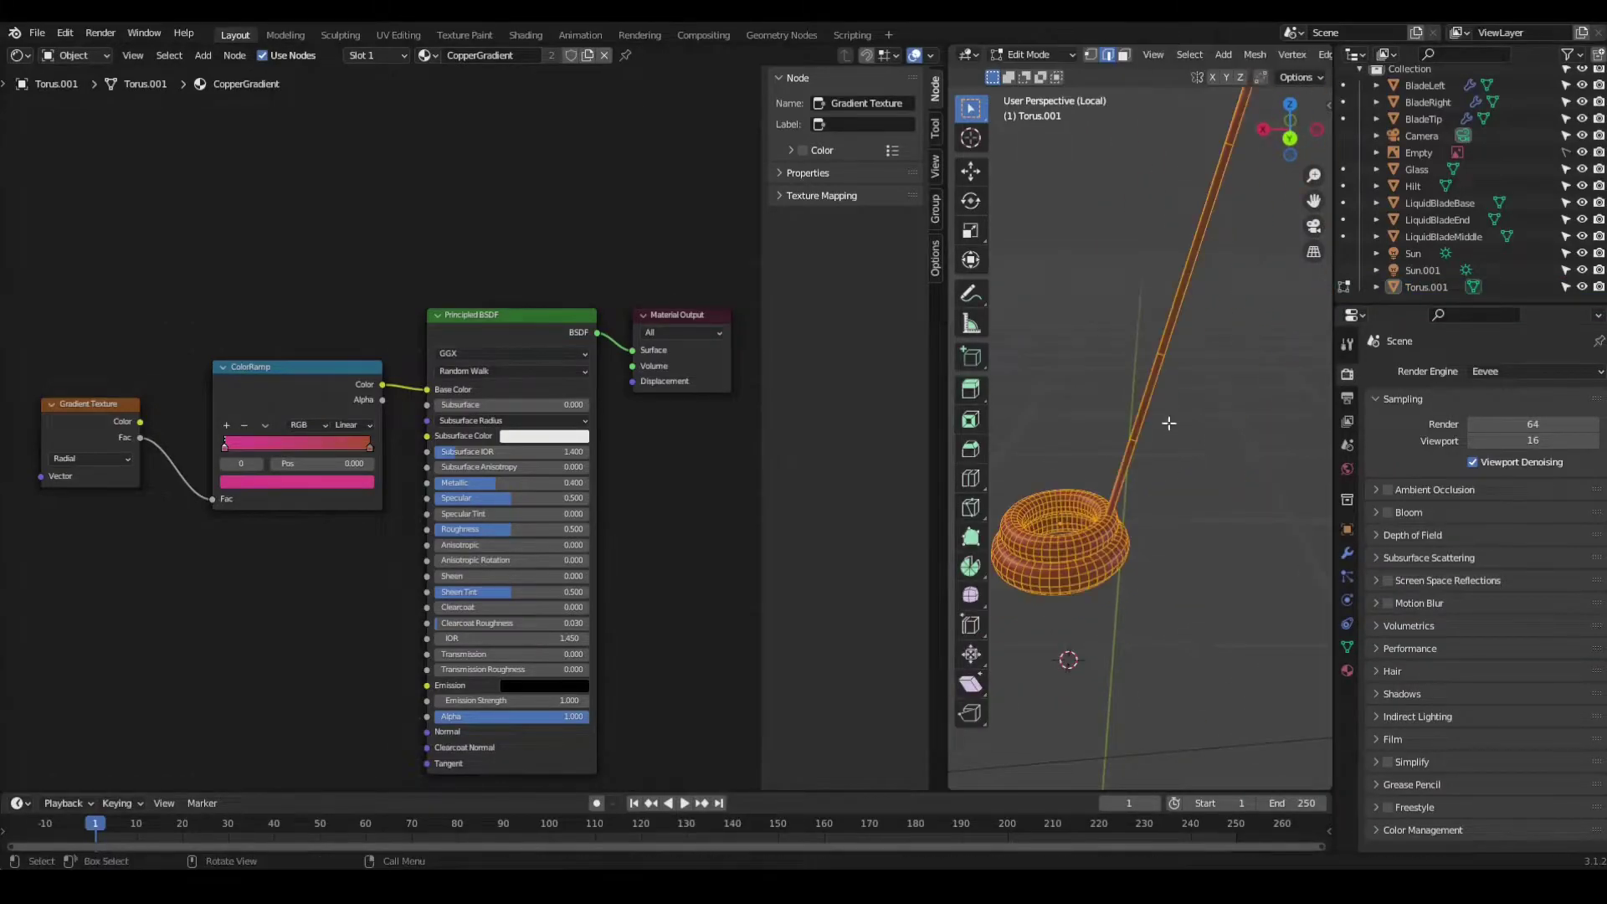
key(g)
click(1127, 314)
shift+middle_drag(1127, 313, 1140, 371)
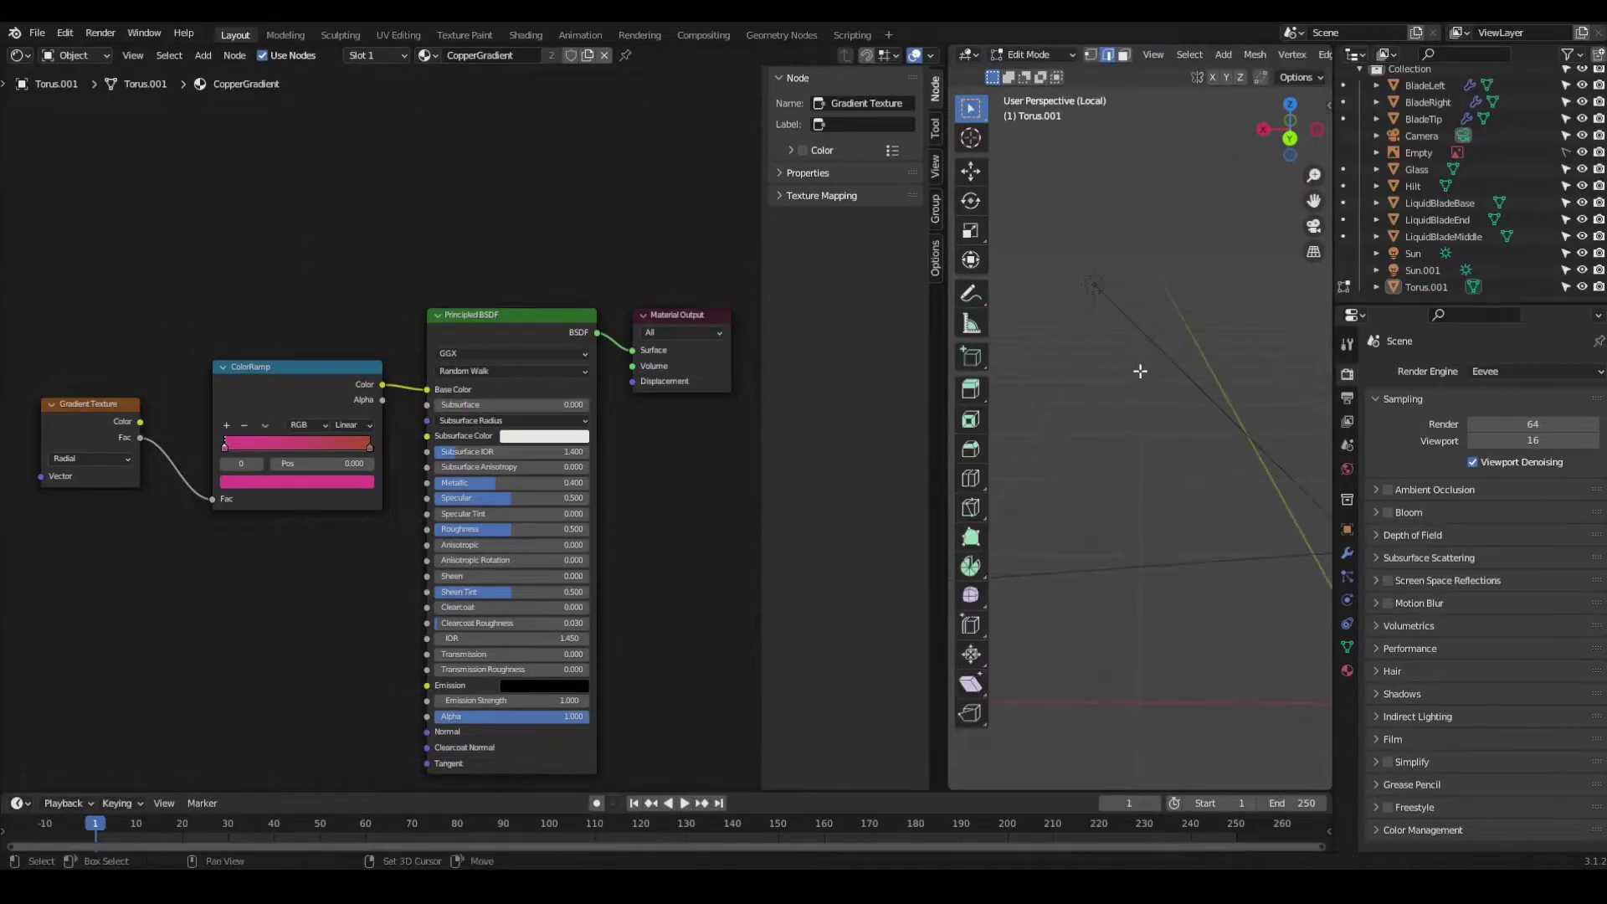
key(Tab)
key(KP_1)
key(Tab)
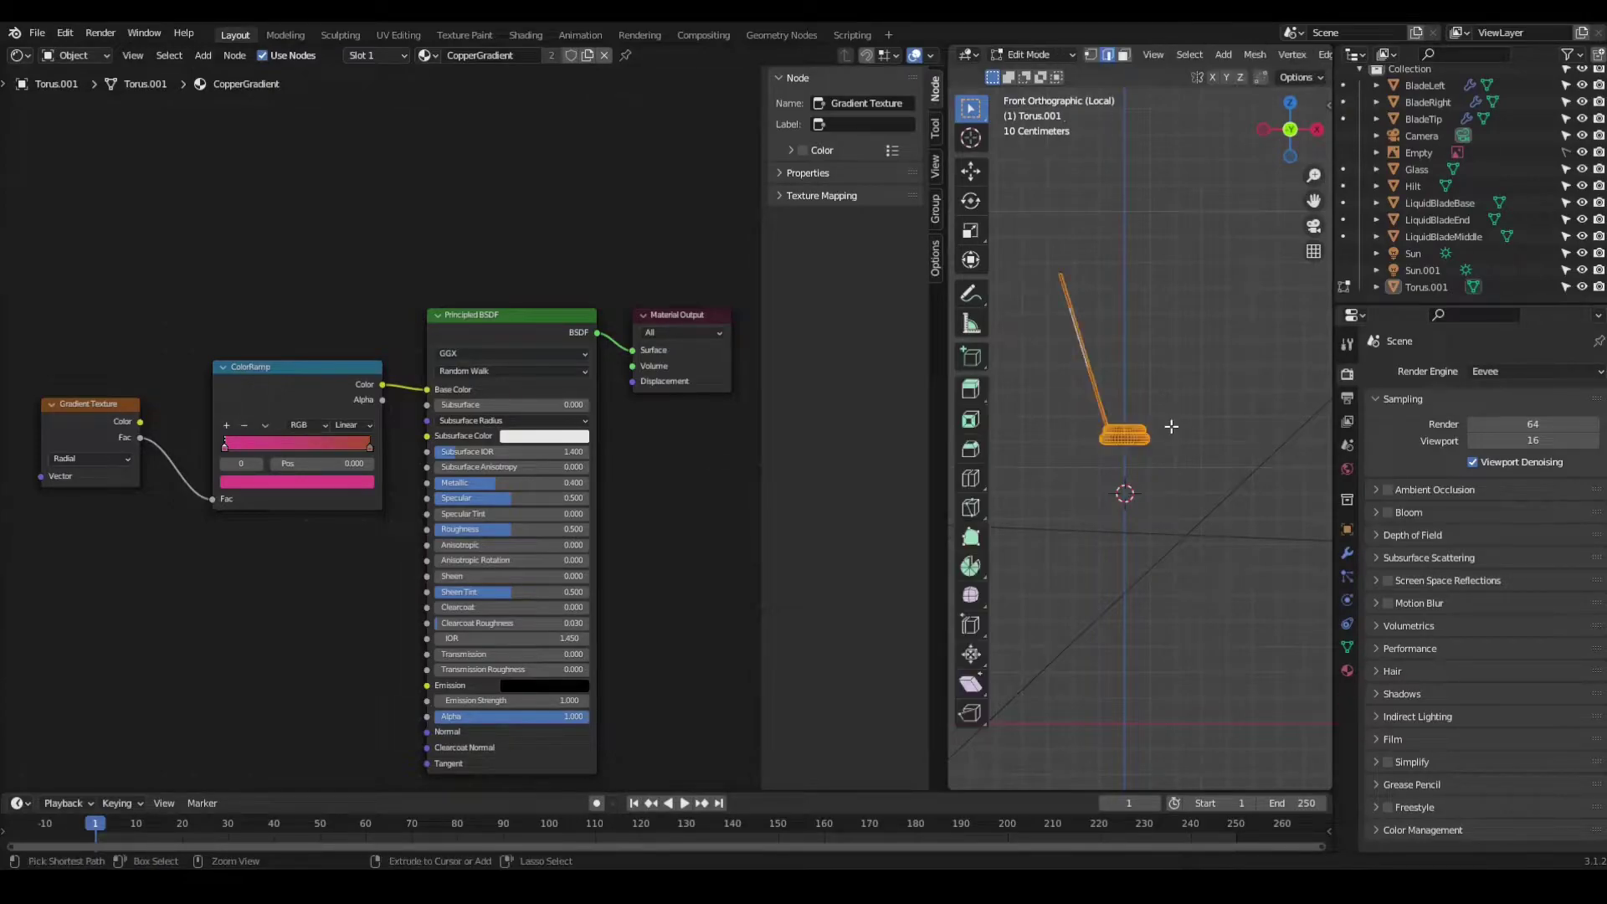
key(Tab)
Step: Test Diagonal, settle on a Spherical gradient, and set the ramp interpolation to Ease
click(92, 459)
click(83, 519)
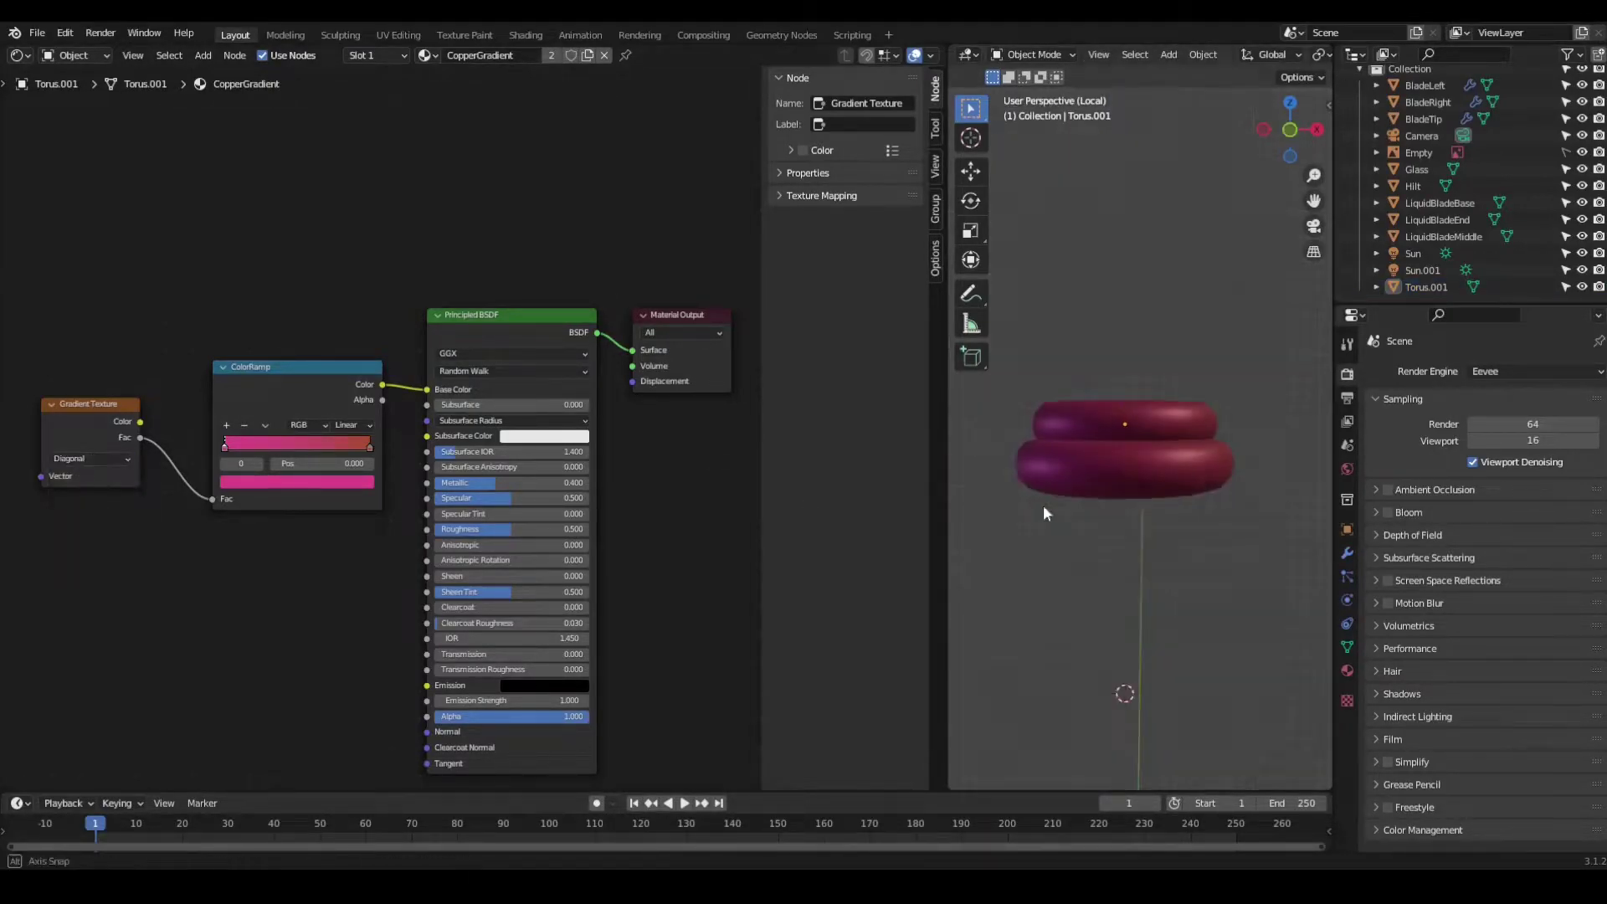
key(KP_1)
click(92, 458)
click(88, 477)
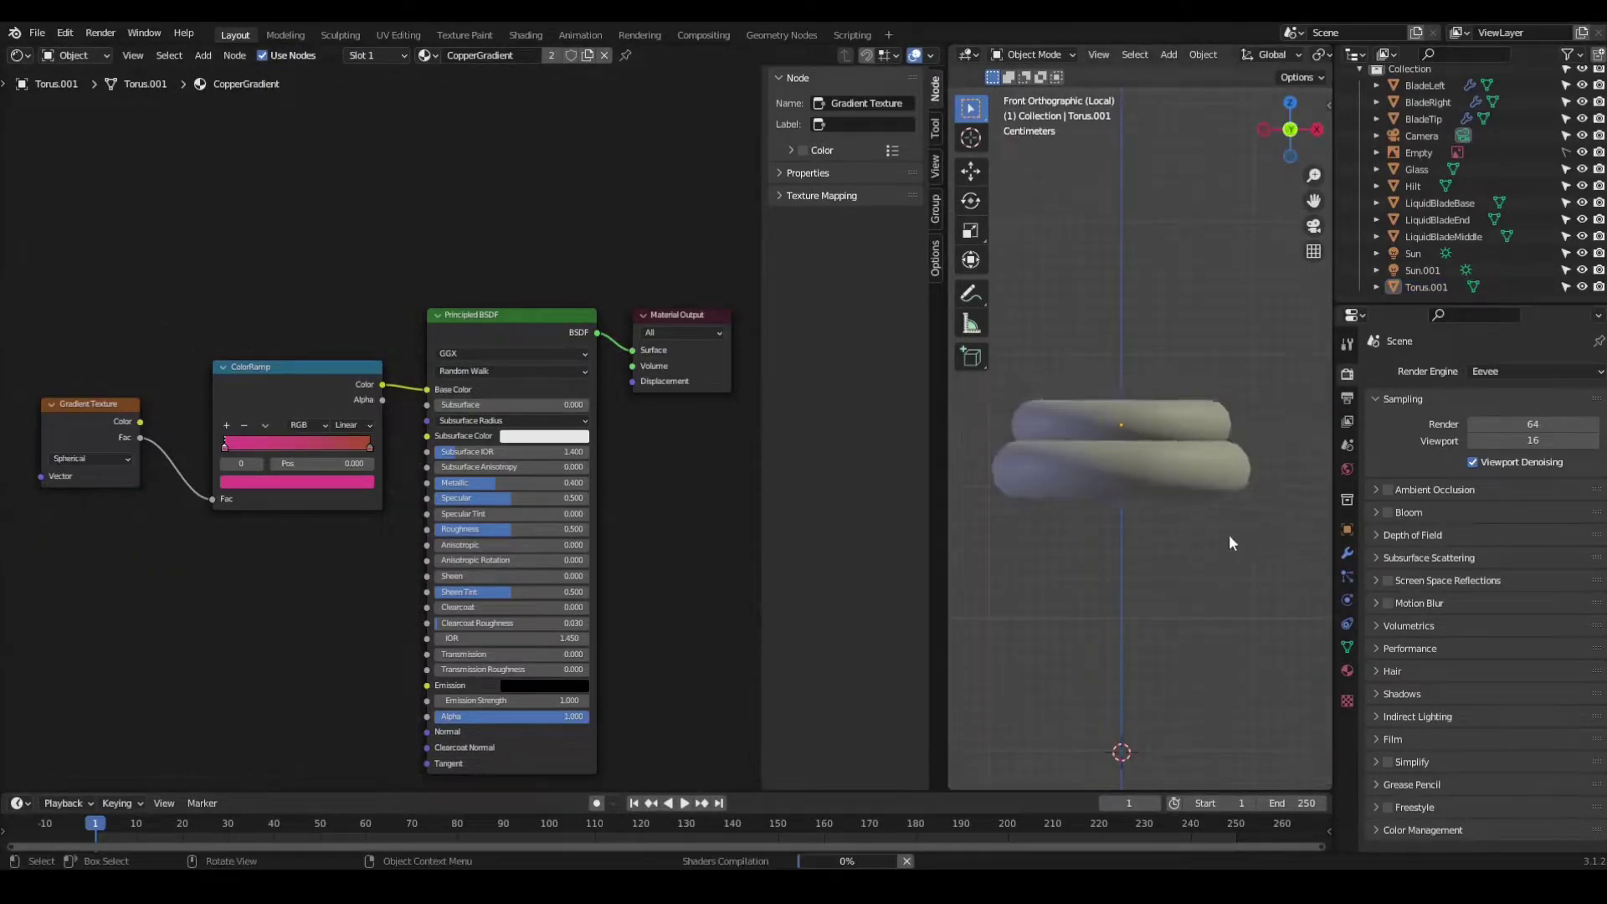
click(353, 425)
click(355, 444)
click(354, 425)
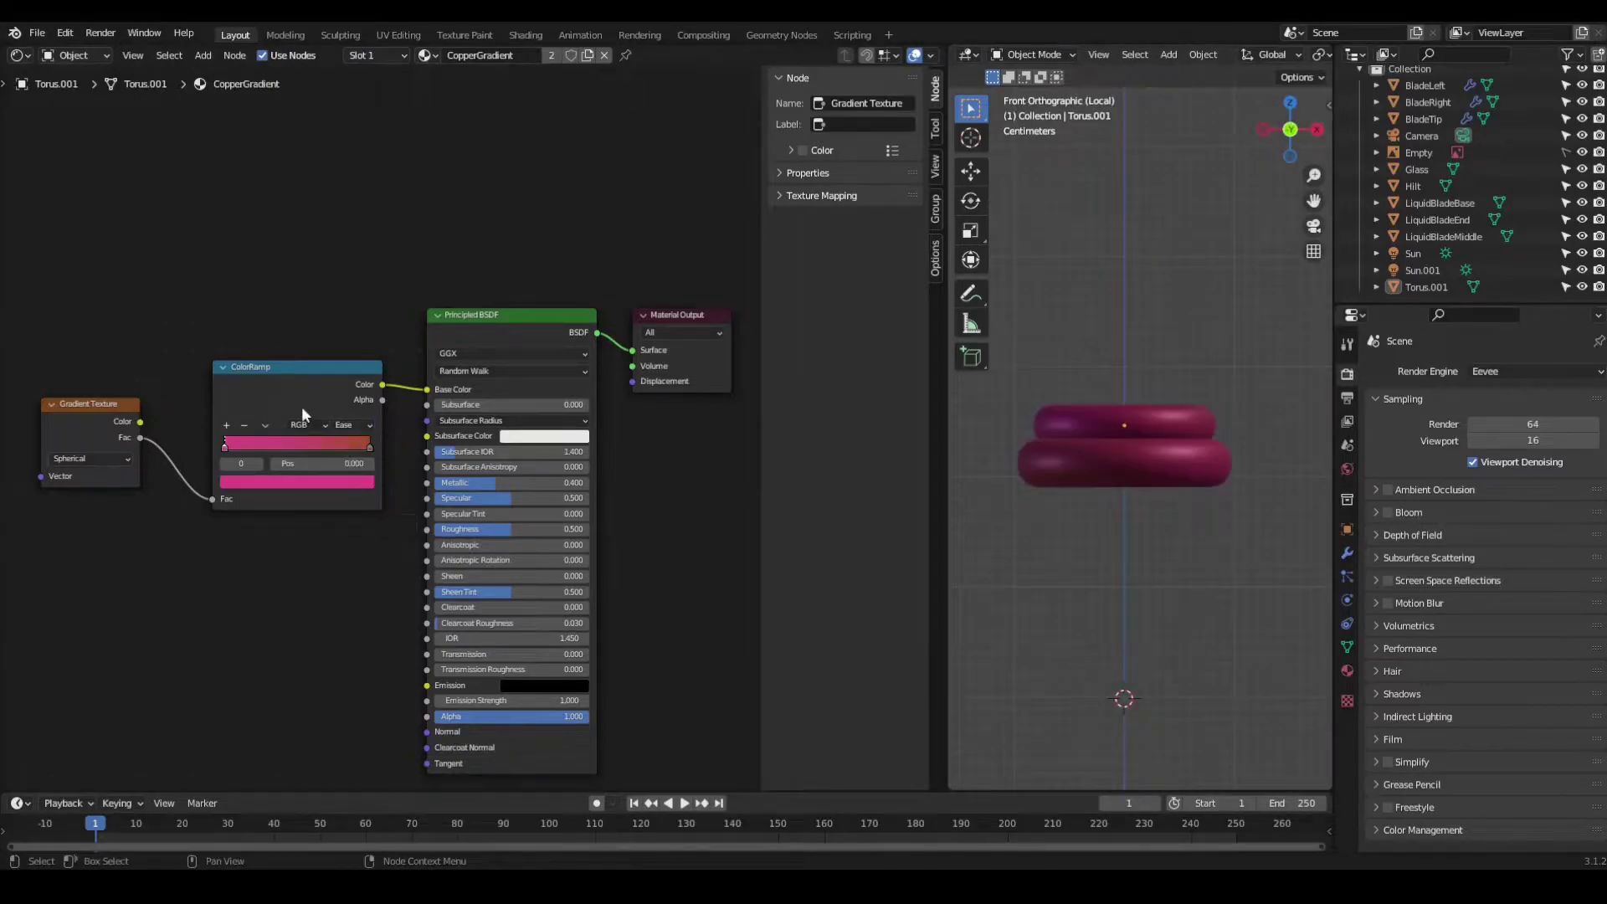
Step: Share the CopperGradient material with BladeRight and select the reference Empty in the Outliner
key(KP_Divide)
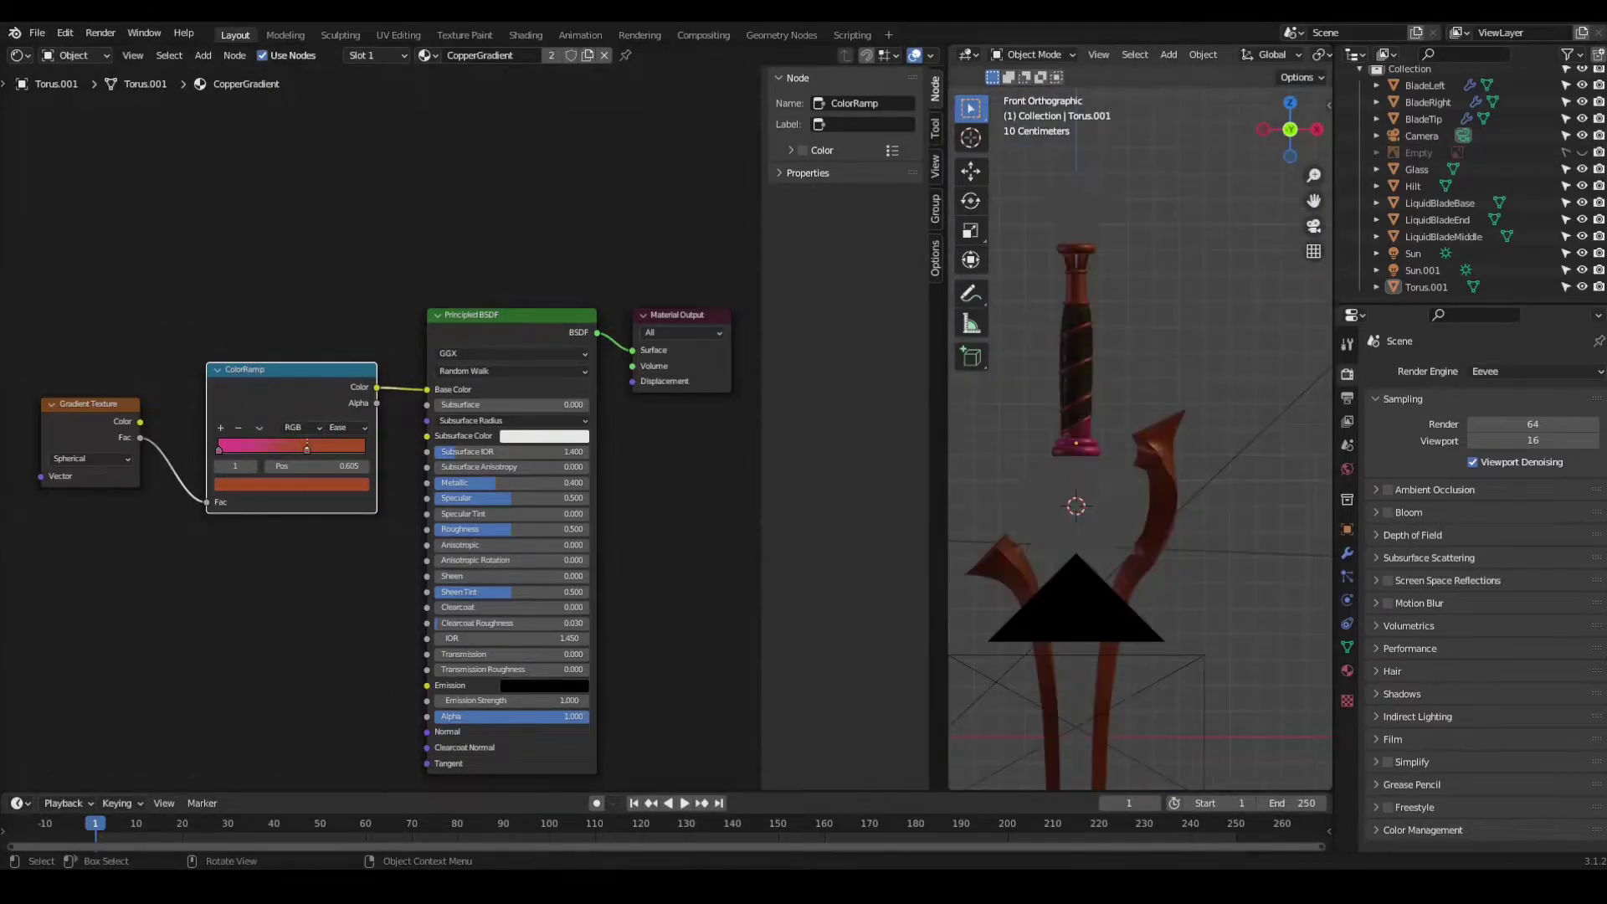
click(1115, 426)
ctrl+scroll(1256, 375, down, 3)
shift+scroll(1256, 383, up, 3)
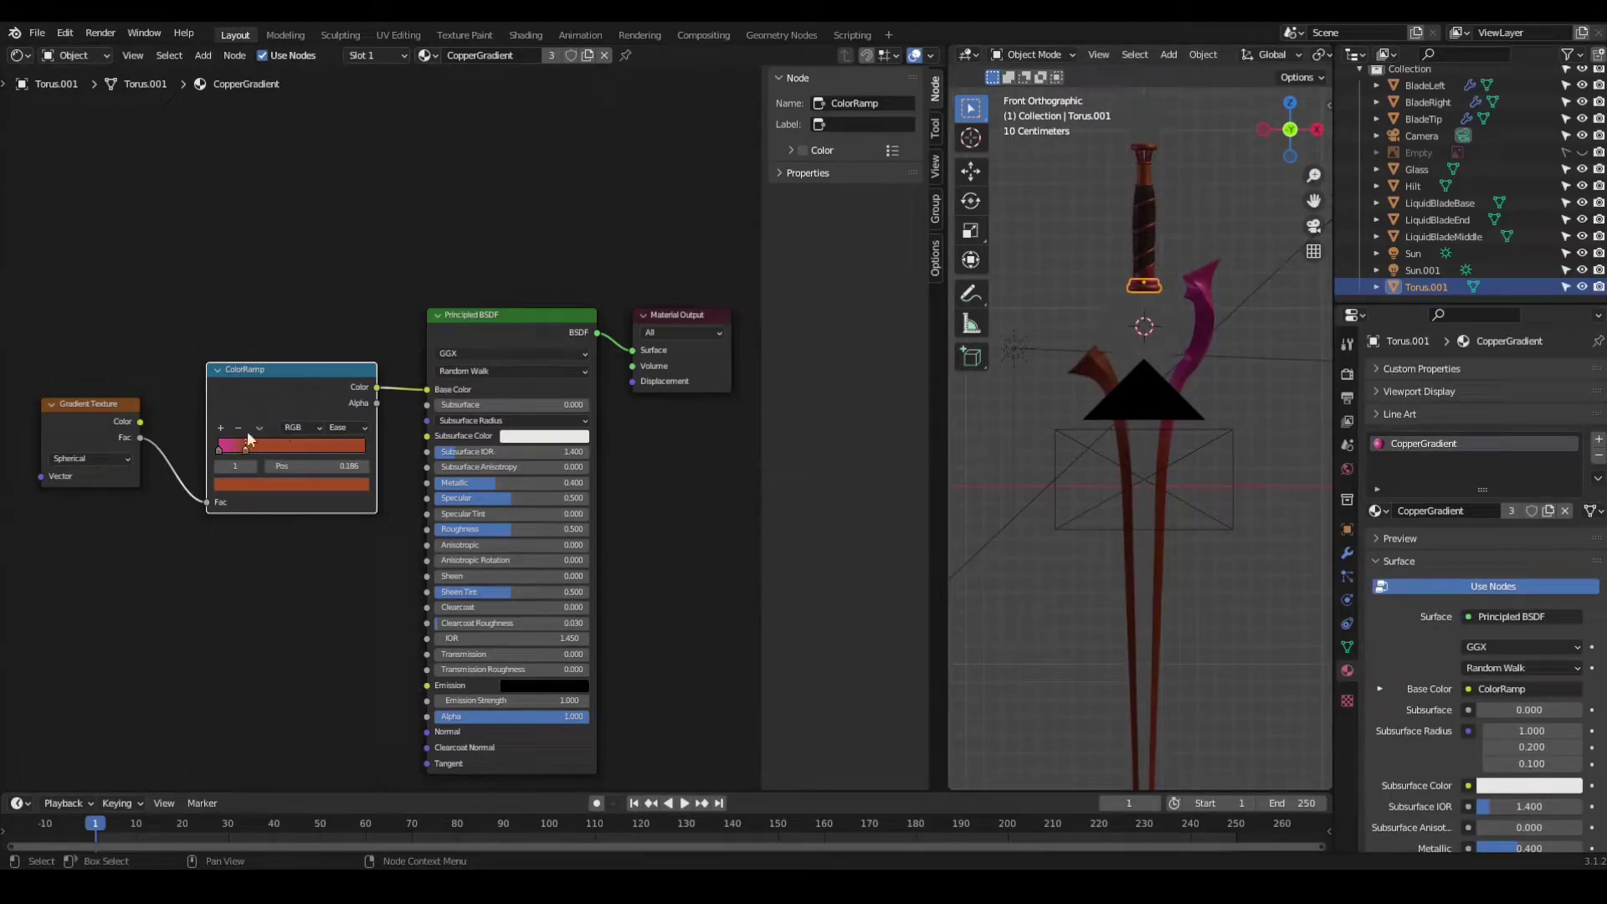
shift+scroll(1178, 400, up, 1)
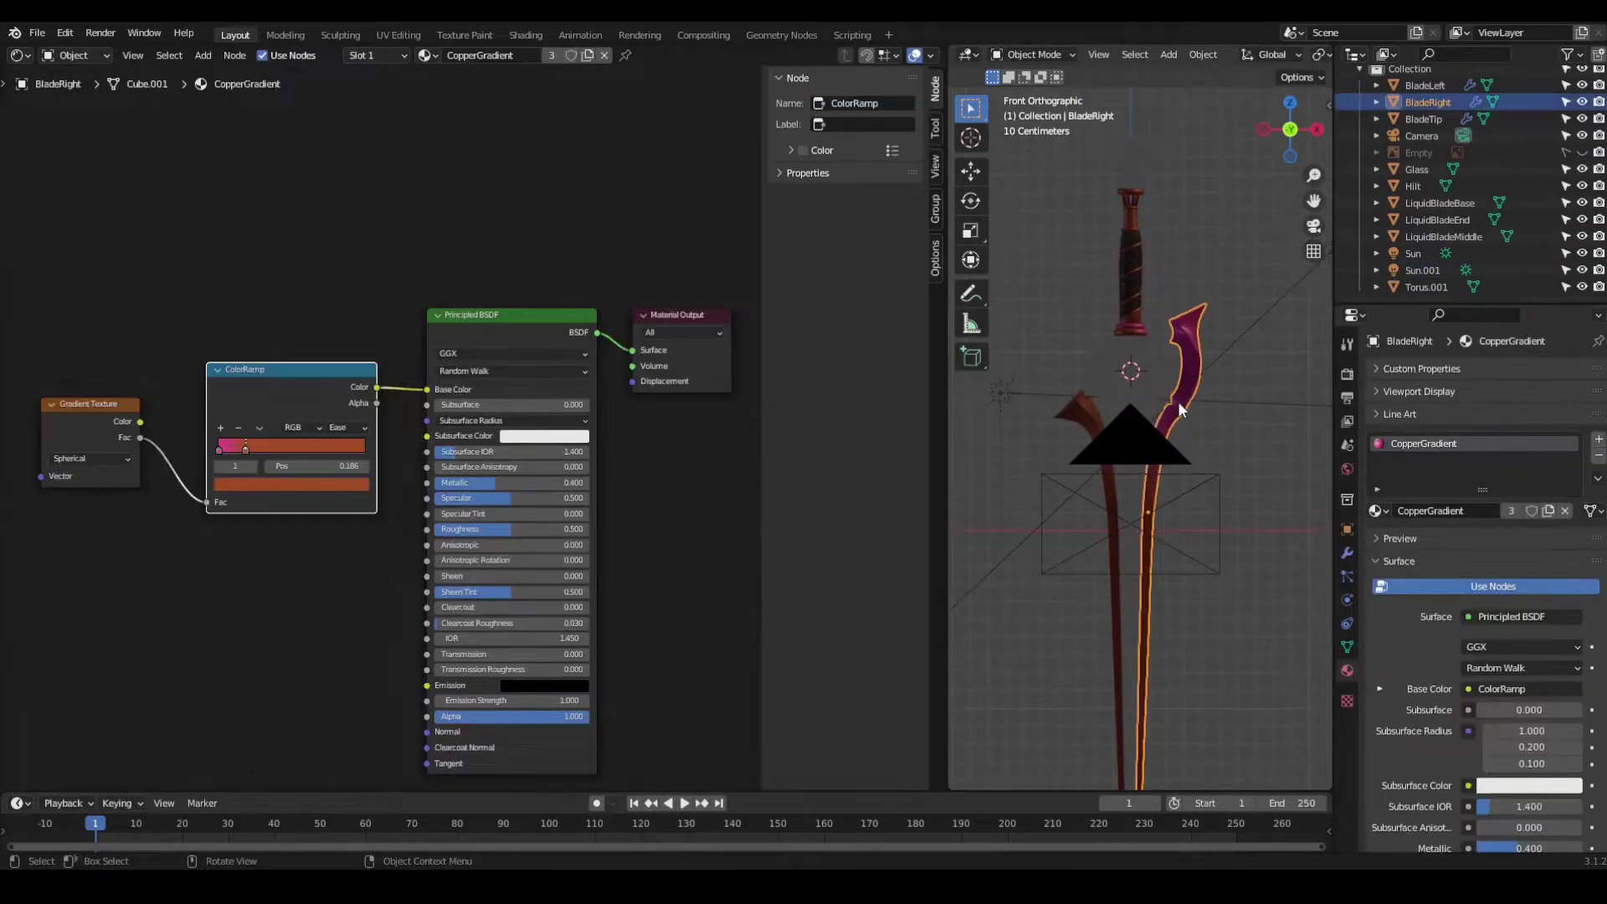
click(1542, 154)
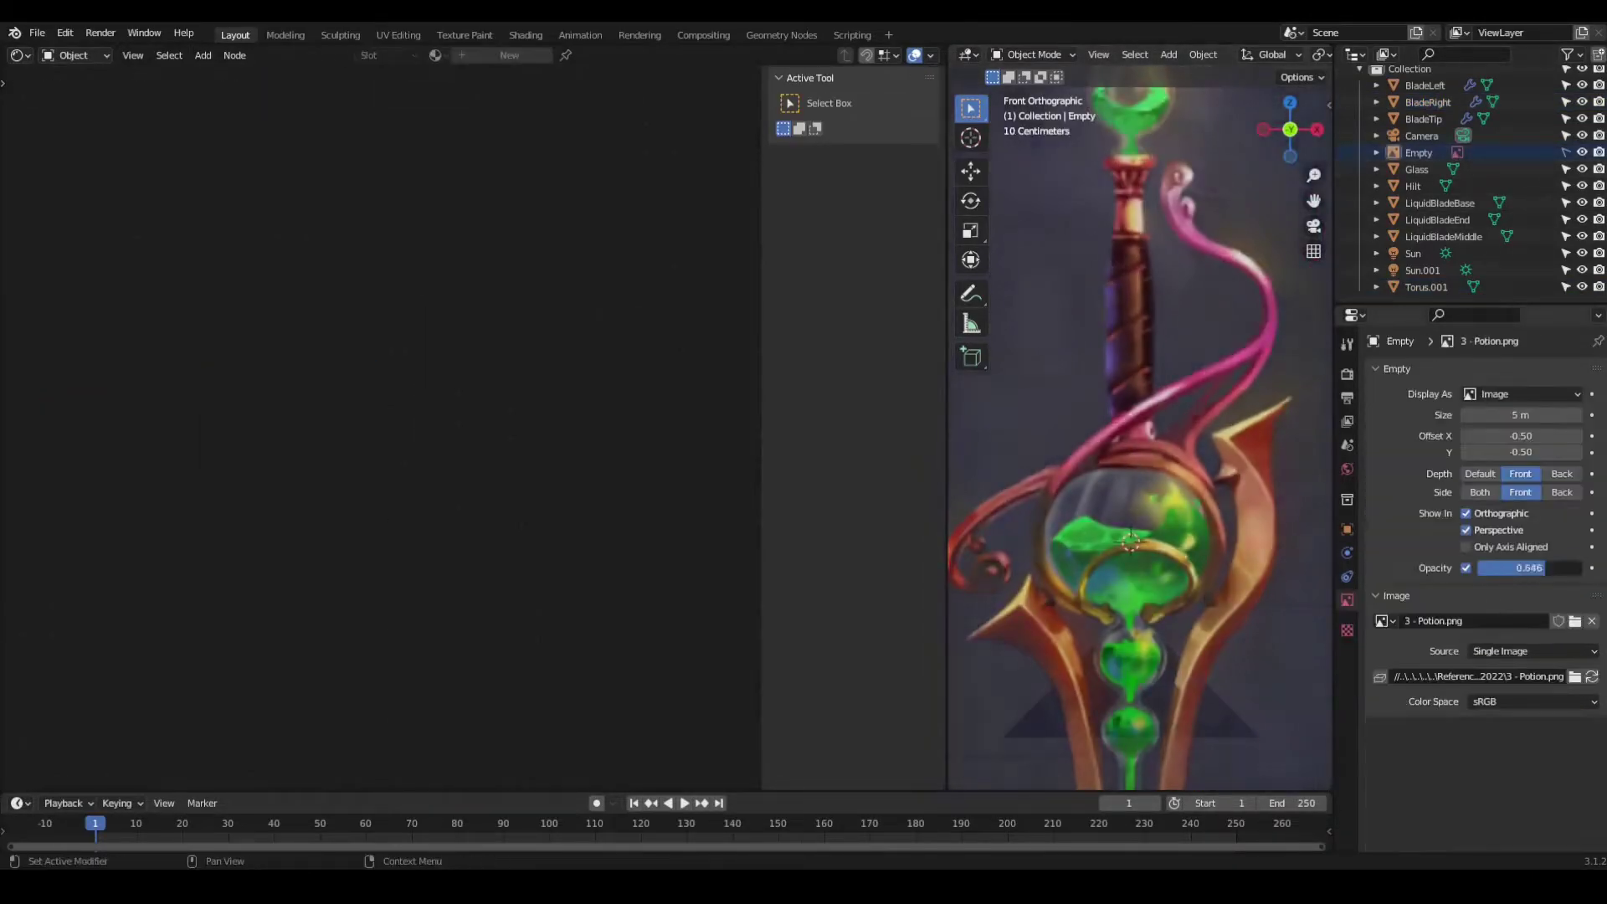
scroll(1182, 459, up, 3)
scroll(1182, 459, down, 1)
key(shift+a)
Step: Rotate, place and shrink the new cylinder beside the glass bulb
click(1277, 501)
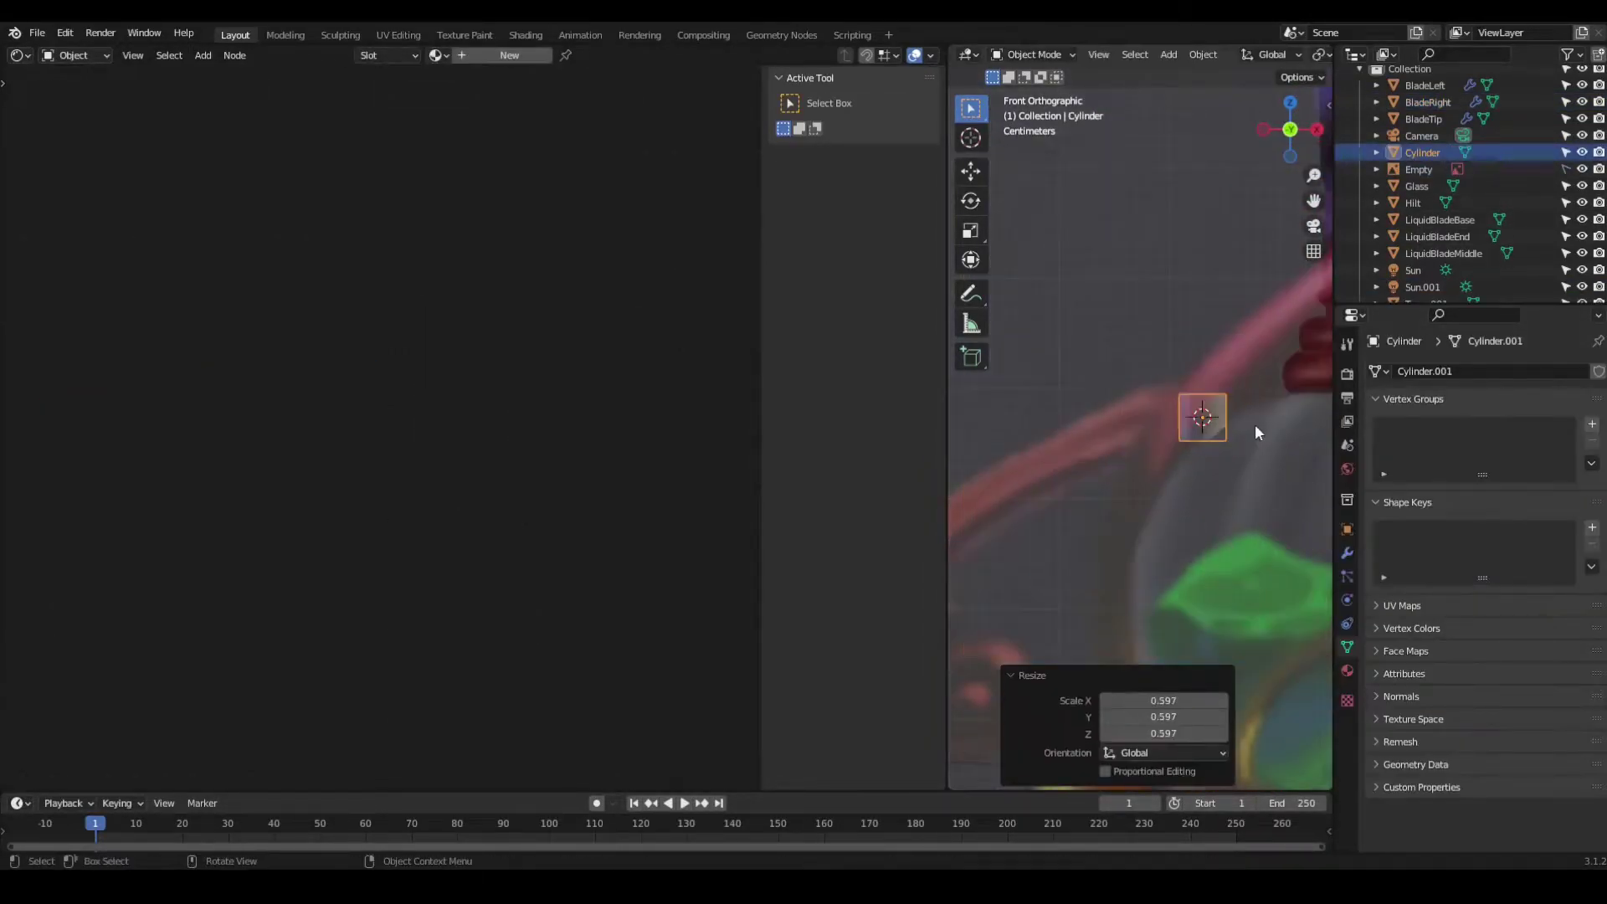
key(r)
click(1254, 424)
key(g)
click(1203, 416)
Step: Extrude the cylinder's end ring into a long, slightly tapering tube
key(Tab)
key(e)
click(1239, 456)
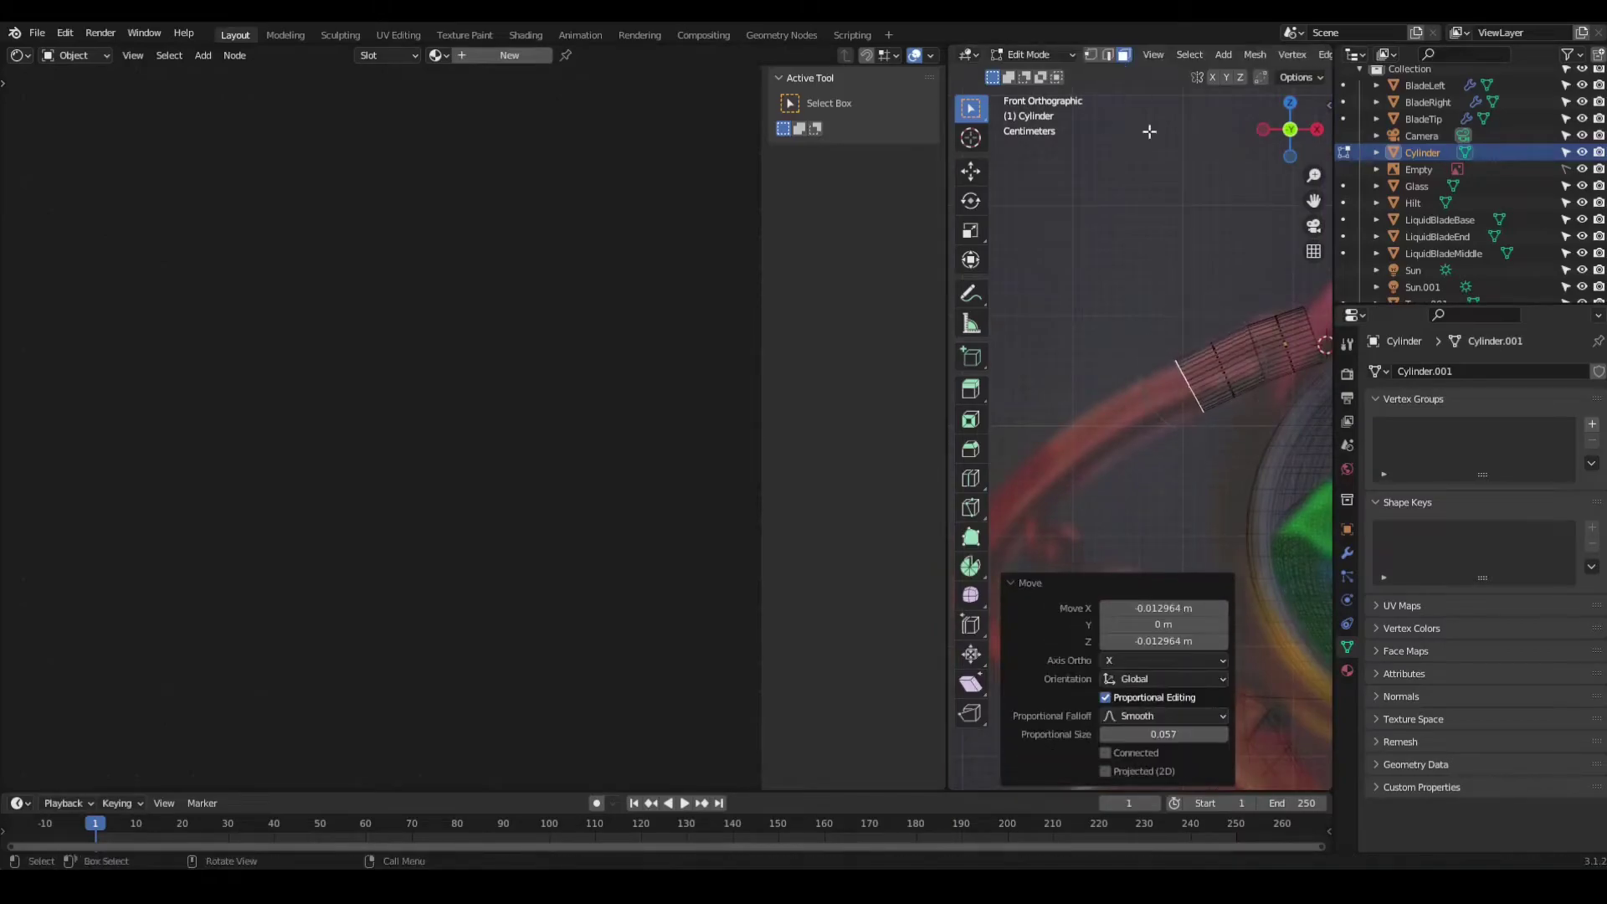
scroll(1122, 377, up, 2)
key(s)
click(1116, 503)
key(e)
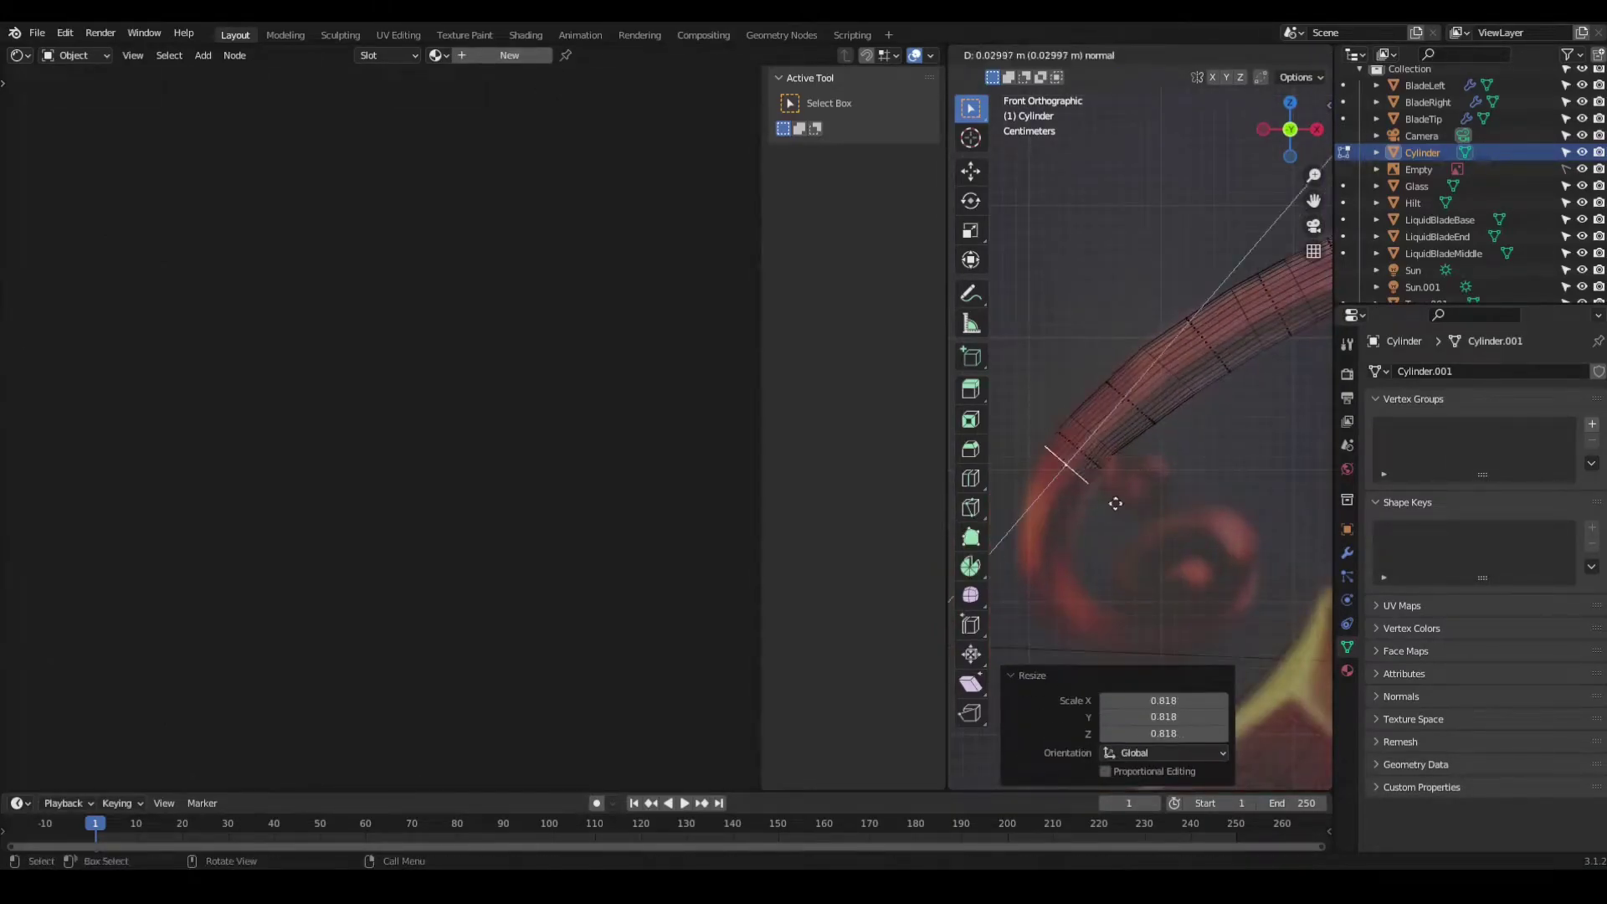
click(1151, 512)
shift+middle_drag(1155, 359, 1163, 431)
Step: Curl the tube's end into a tapering spiral using extrusions rotated -35 degrees
key(e)
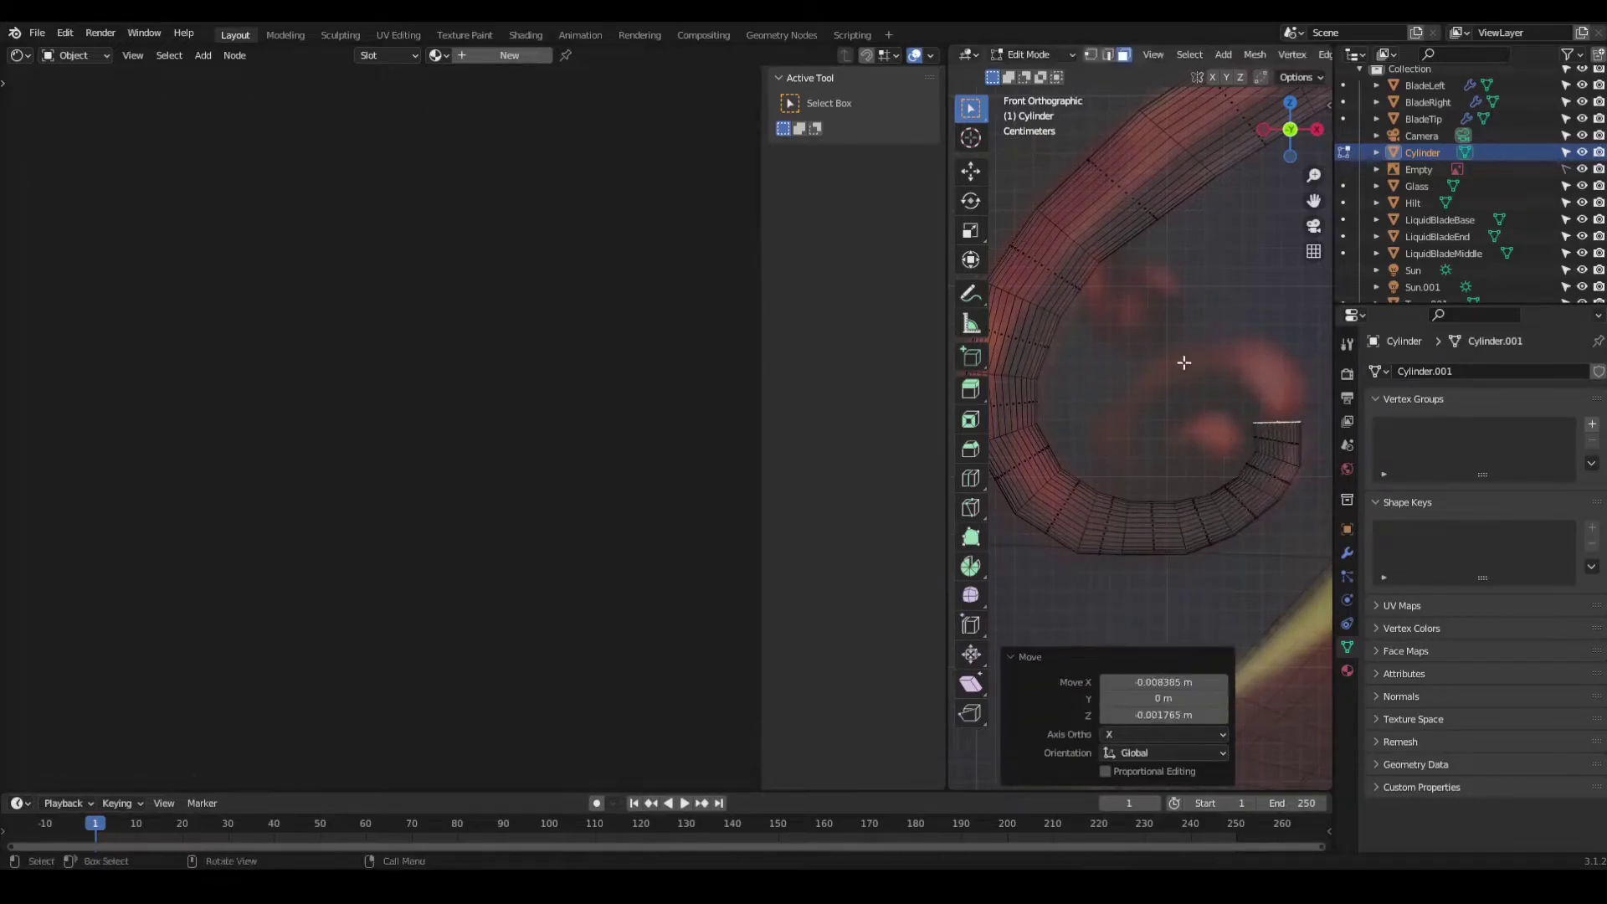
text(r-35)
key(Return)
key(g)
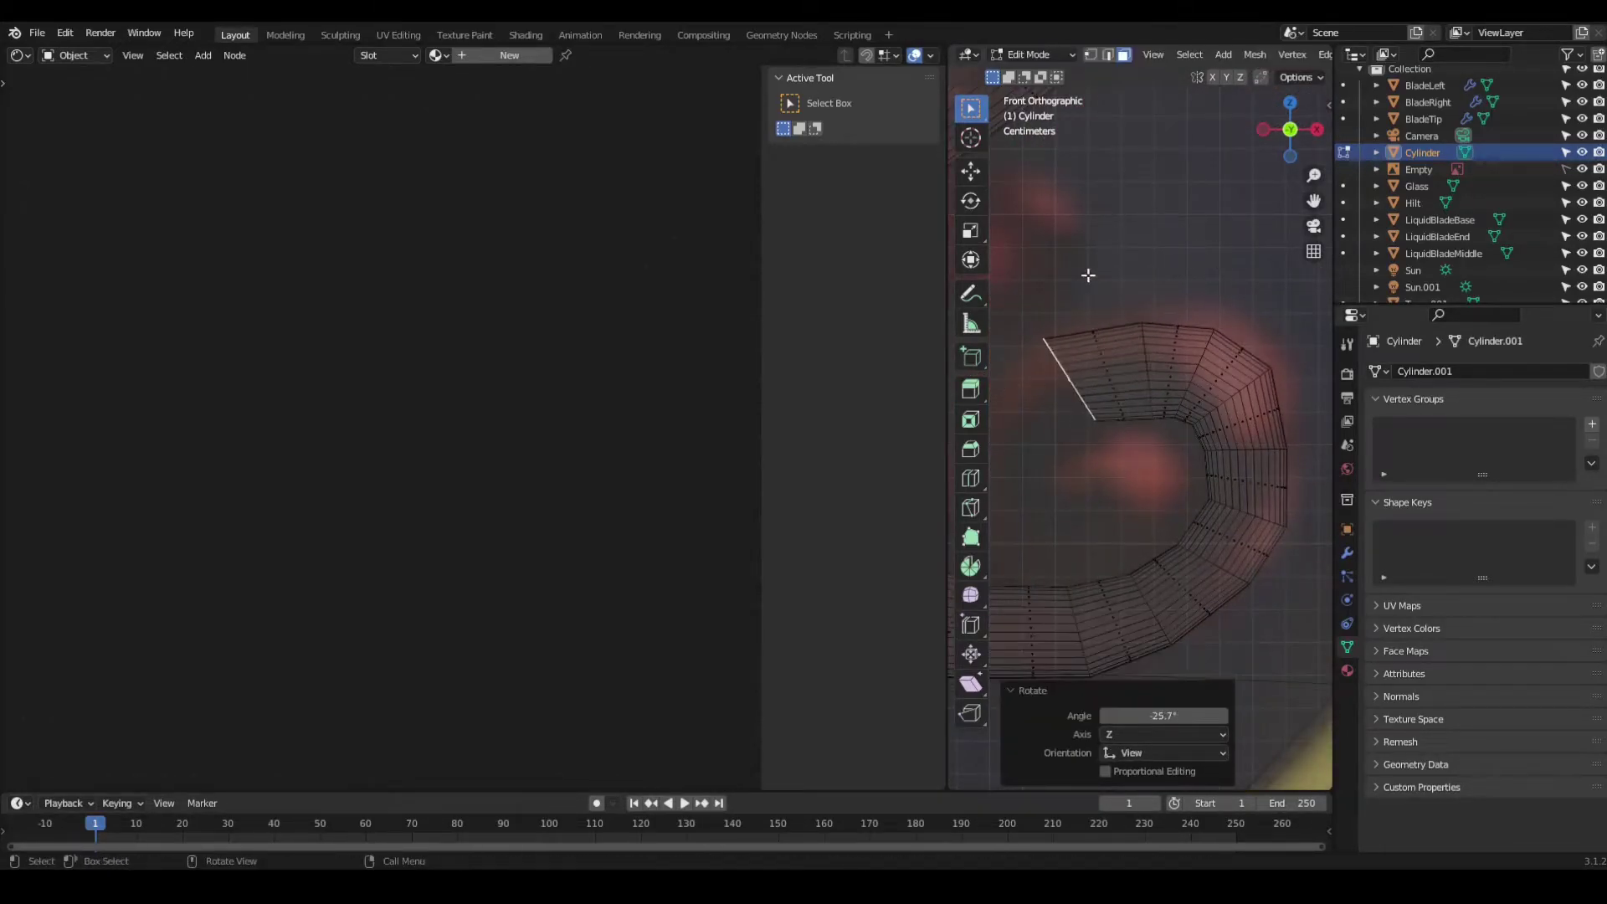
shift+middle_drag(1089, 274, 1202, 261)
key(e)
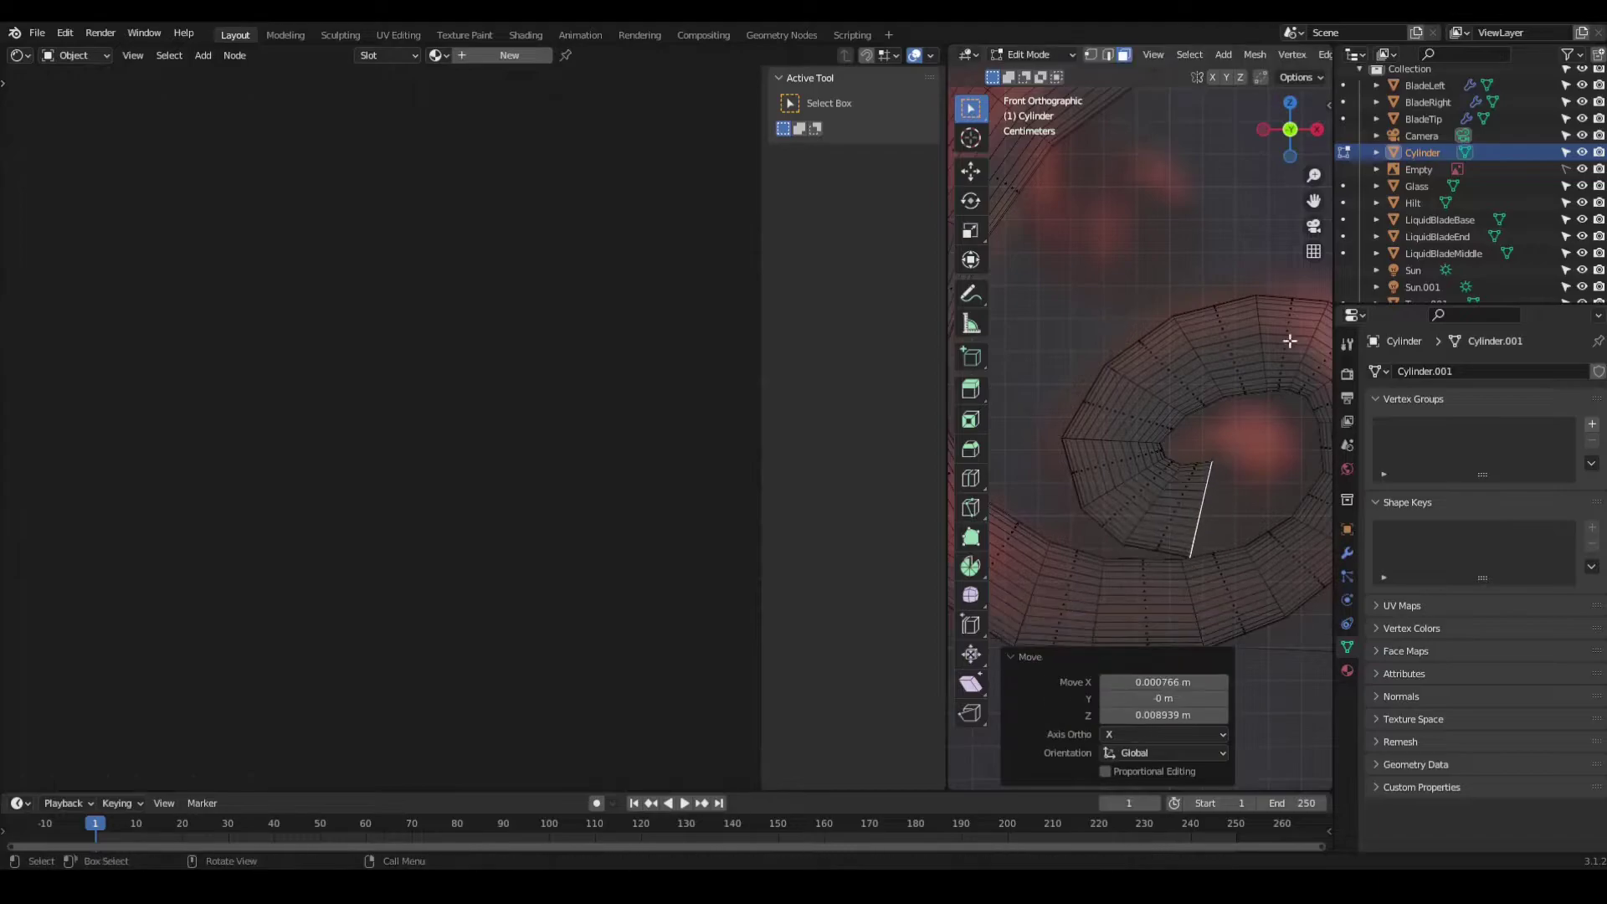
click(1224, 360)
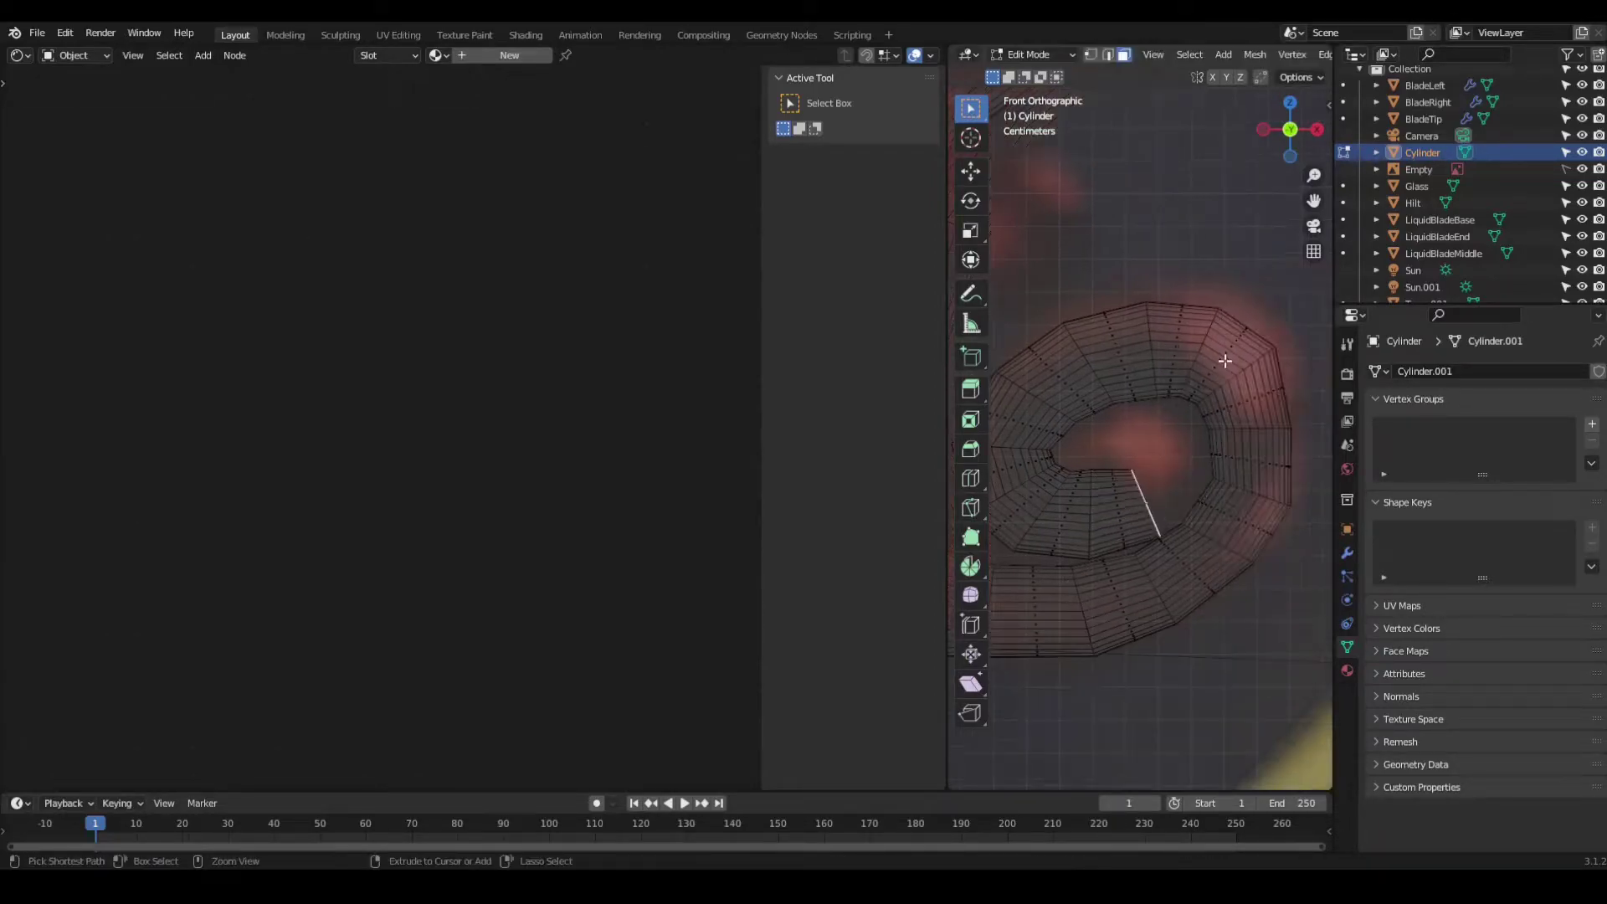
scroll(1293, 392, up, 5)
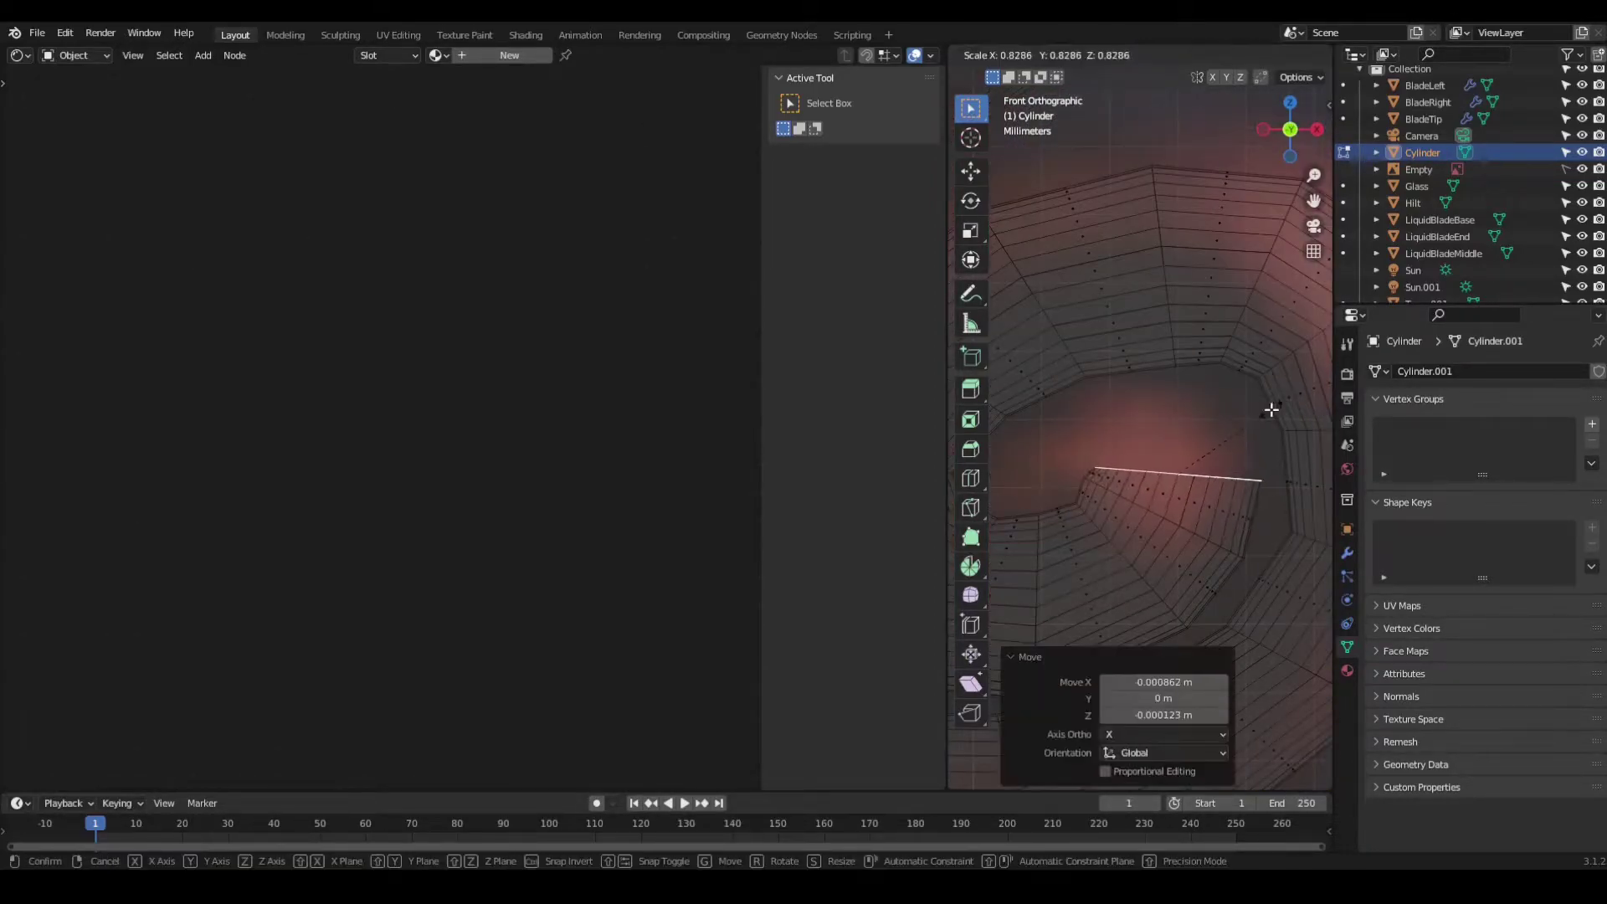
click(1271, 410)
key(ctrl+z)
key(s)
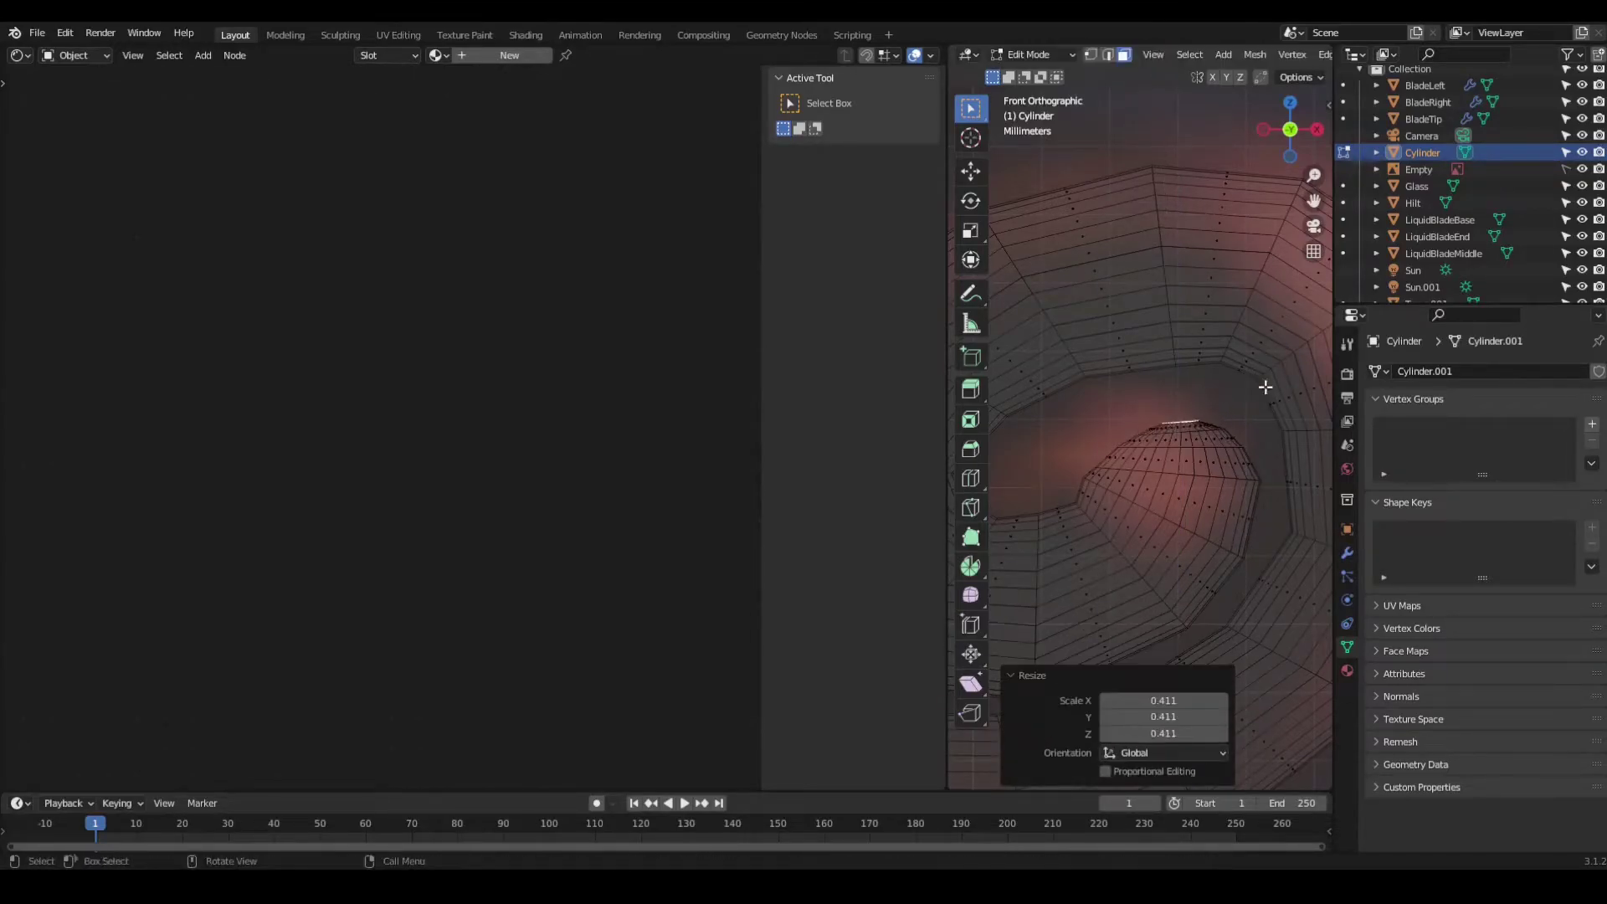
Step: Turn the empty left area into a second 3D Viewport
scroll(1224, 401, down, 5)
scroll(1183, 367, up, 3)
scroll(1114, 431, down, 2)
click(18, 55)
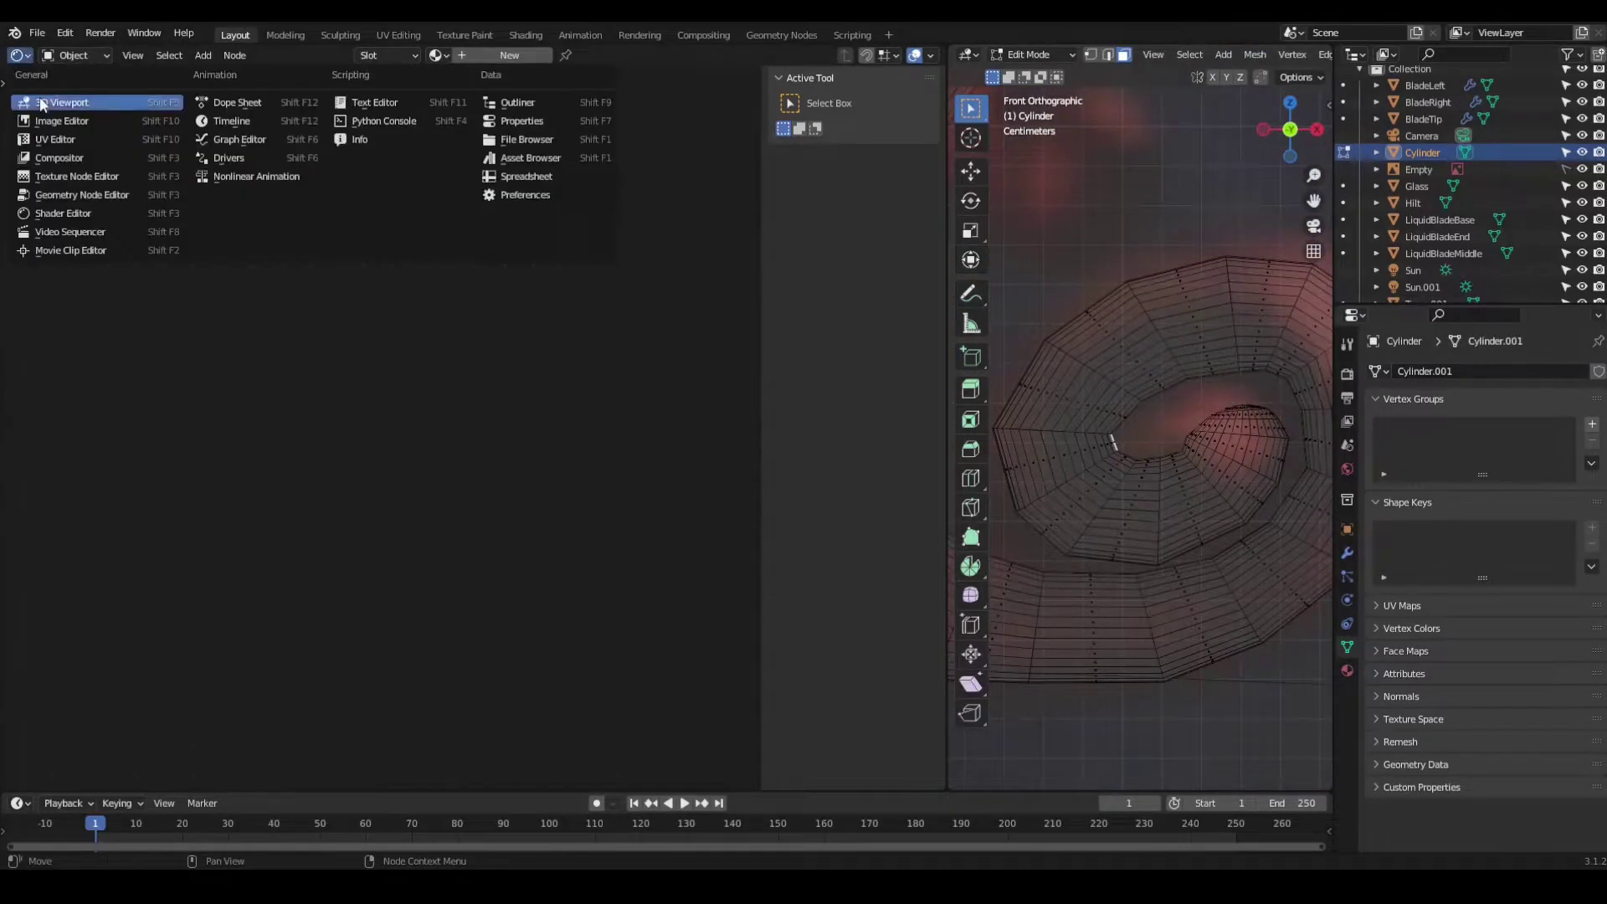
click(40, 102)
Step: Rotate and reposition the whole tube in Object Mode, then return to Edit Mode
scroll(1217, 542, up, 3)
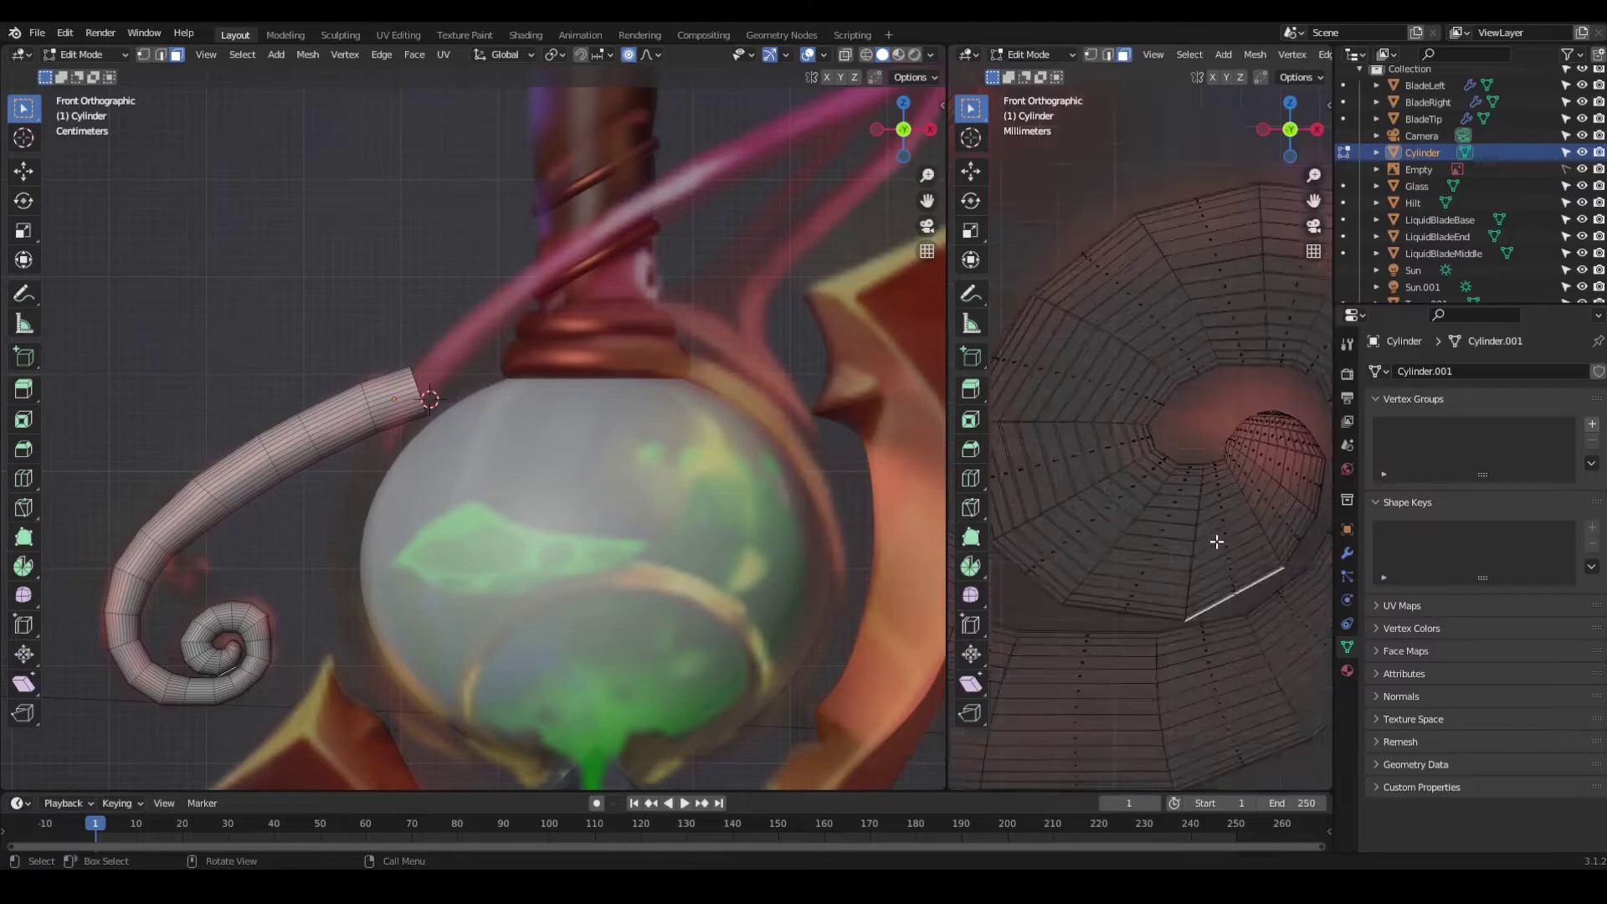
key(Tab)
scroll(1118, 472, down, 4)
key(r)
key(r)
click(1157, 435)
key(g)
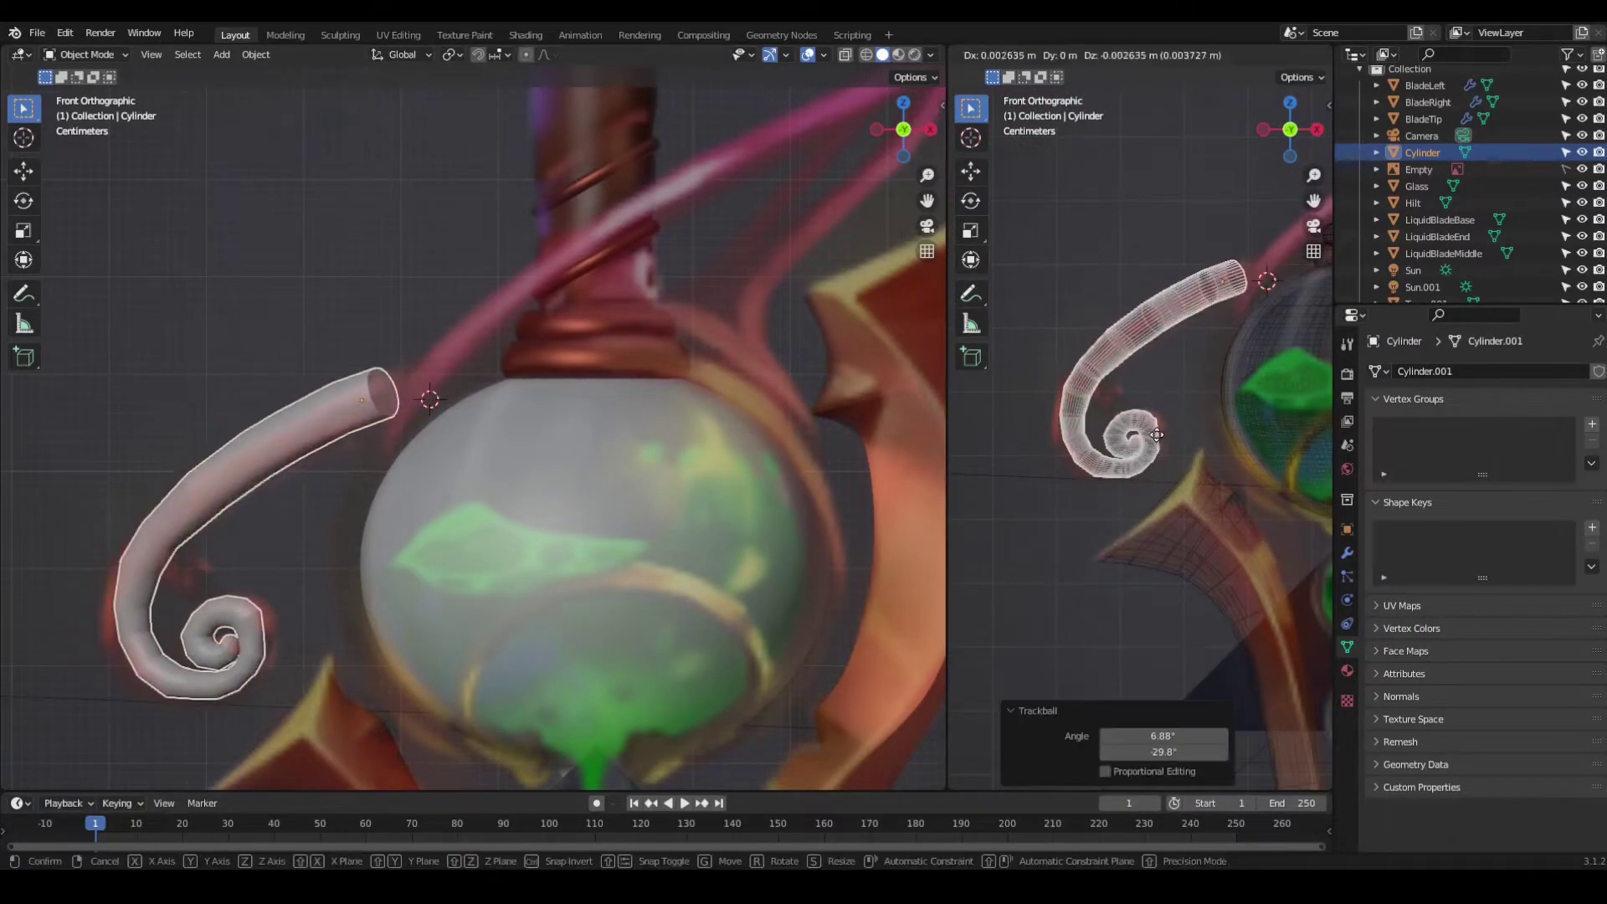
click(1157, 434)
key(Tab)
scroll(1181, 379, up, 4)
Step: In solid shading, duplicate the curl's end section and place the copy beside the main spiral
click(1206, 494)
key(z)
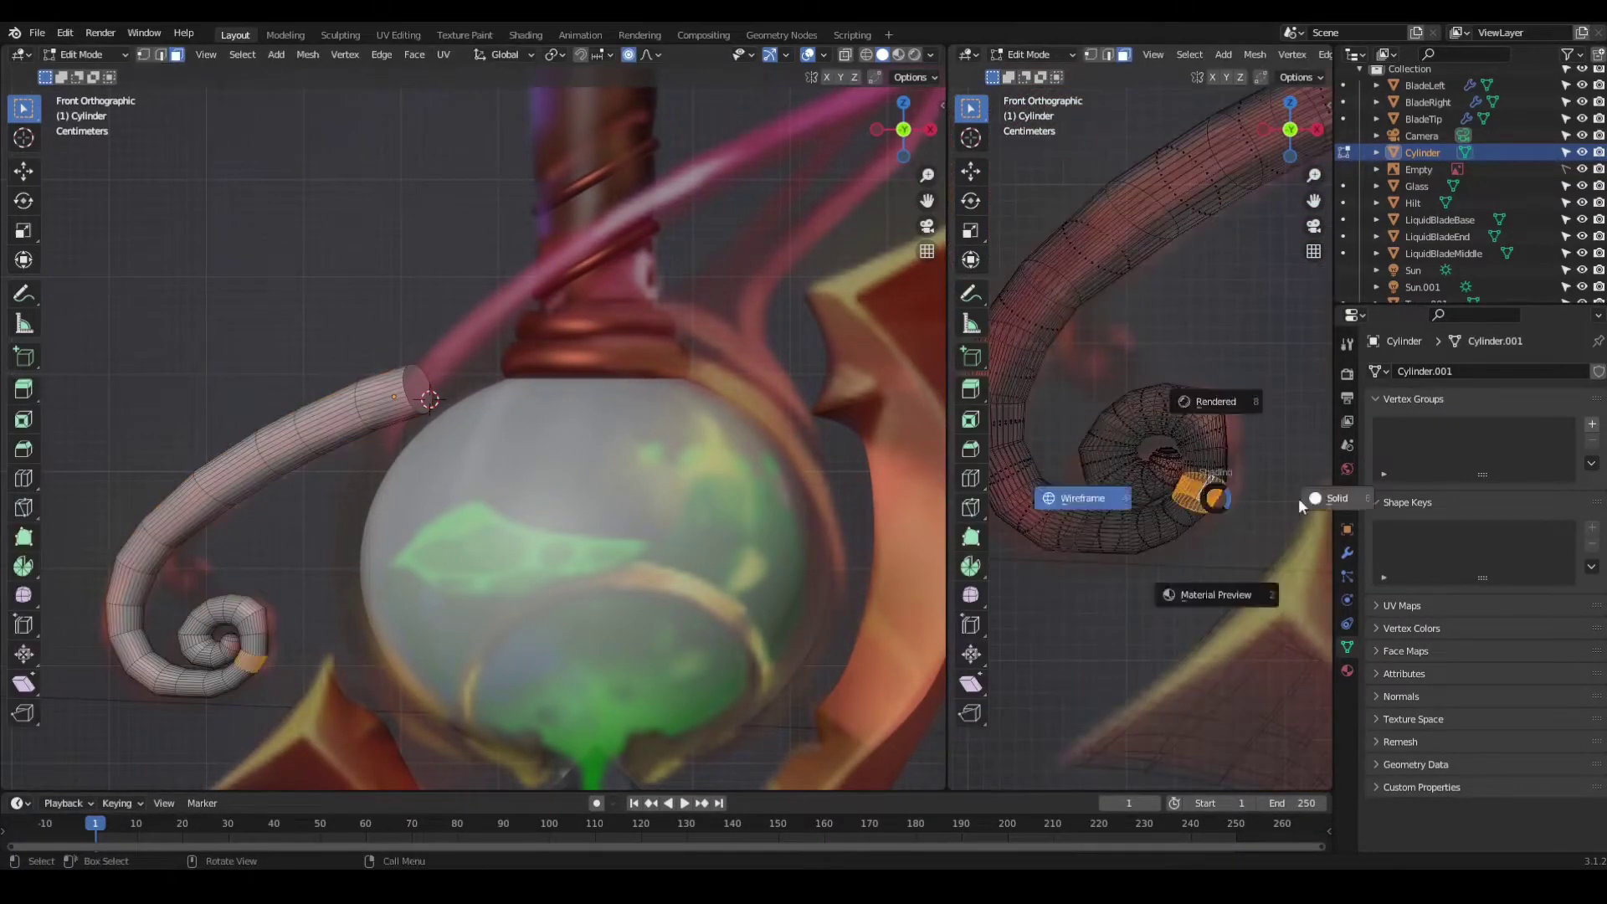
click(1299, 499)
key(shift+d)
click(1189, 369)
key(Tab)
middle_drag(1189, 368, 1233, 314)
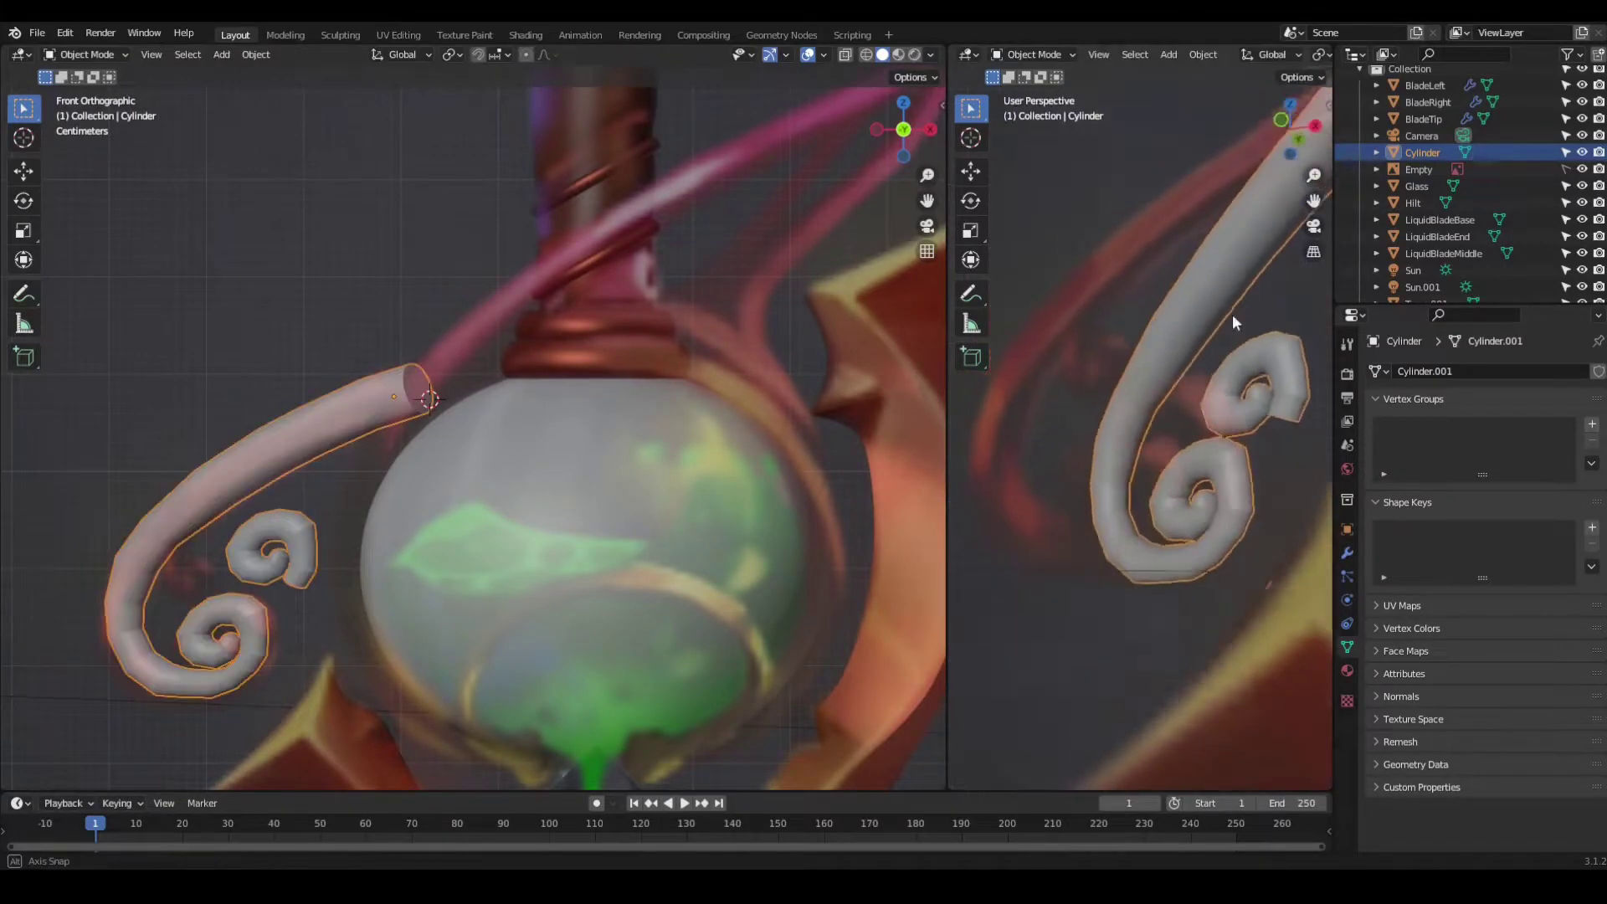
Step: View the mesh front-on with X-ray and select the small curl's linked geometry
key(Tab)
key(KP_1)
key(alt+a)
key(alt+z)
key(l)
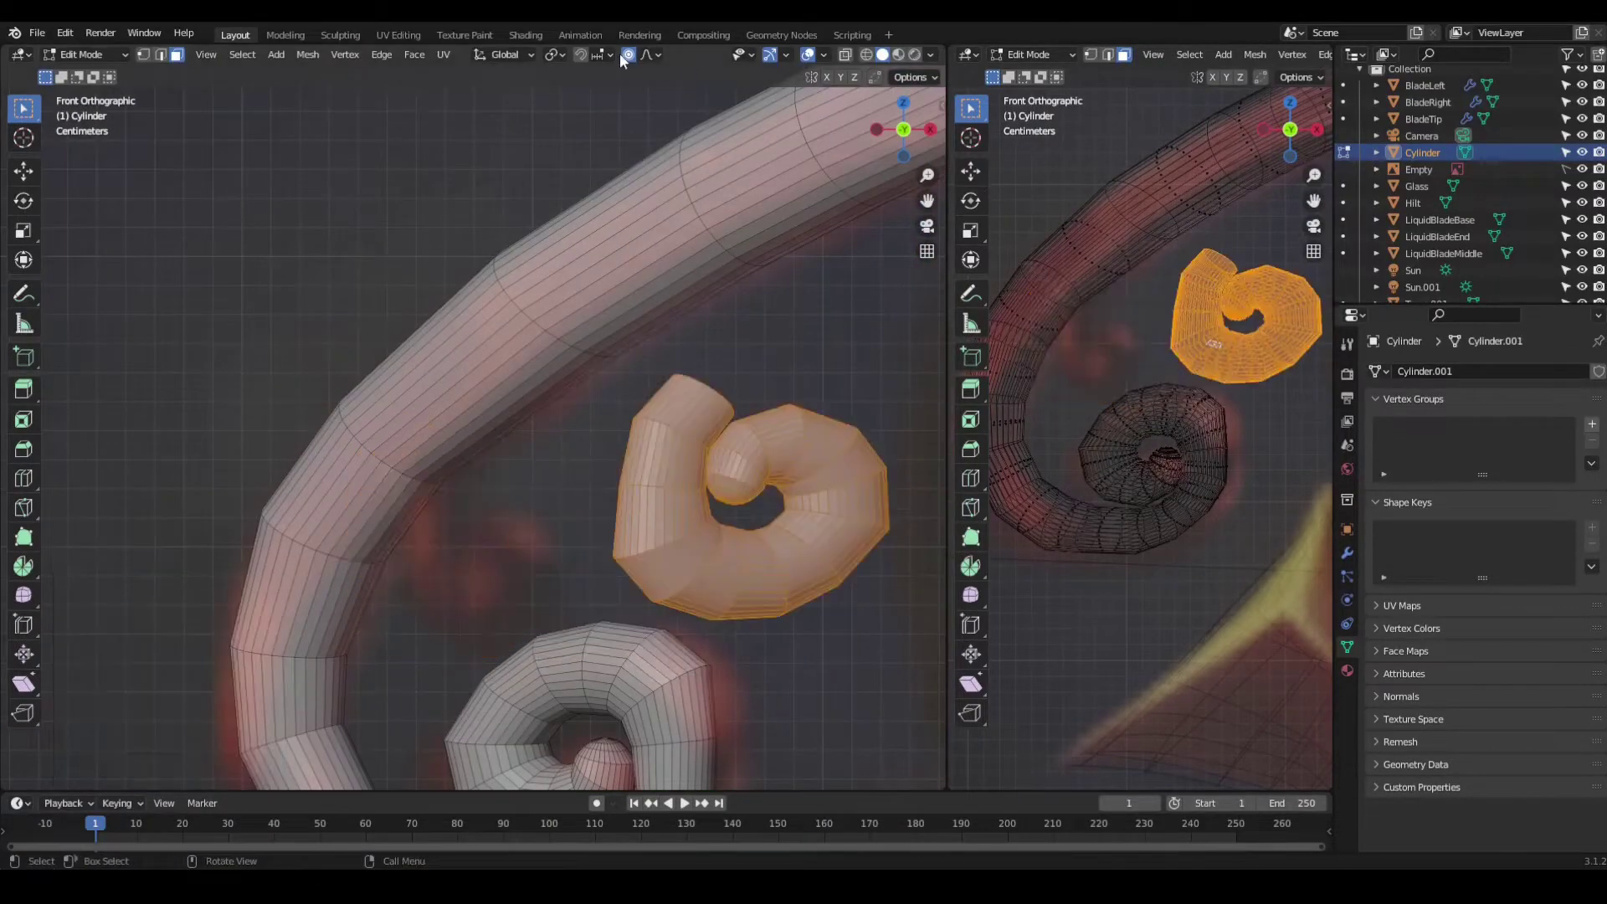
Step: Move the small curl closer to the tube and rotate its tip face
key(g)
click(559, 421)
key(KP_1)
scroll(843, 563, up, 3)
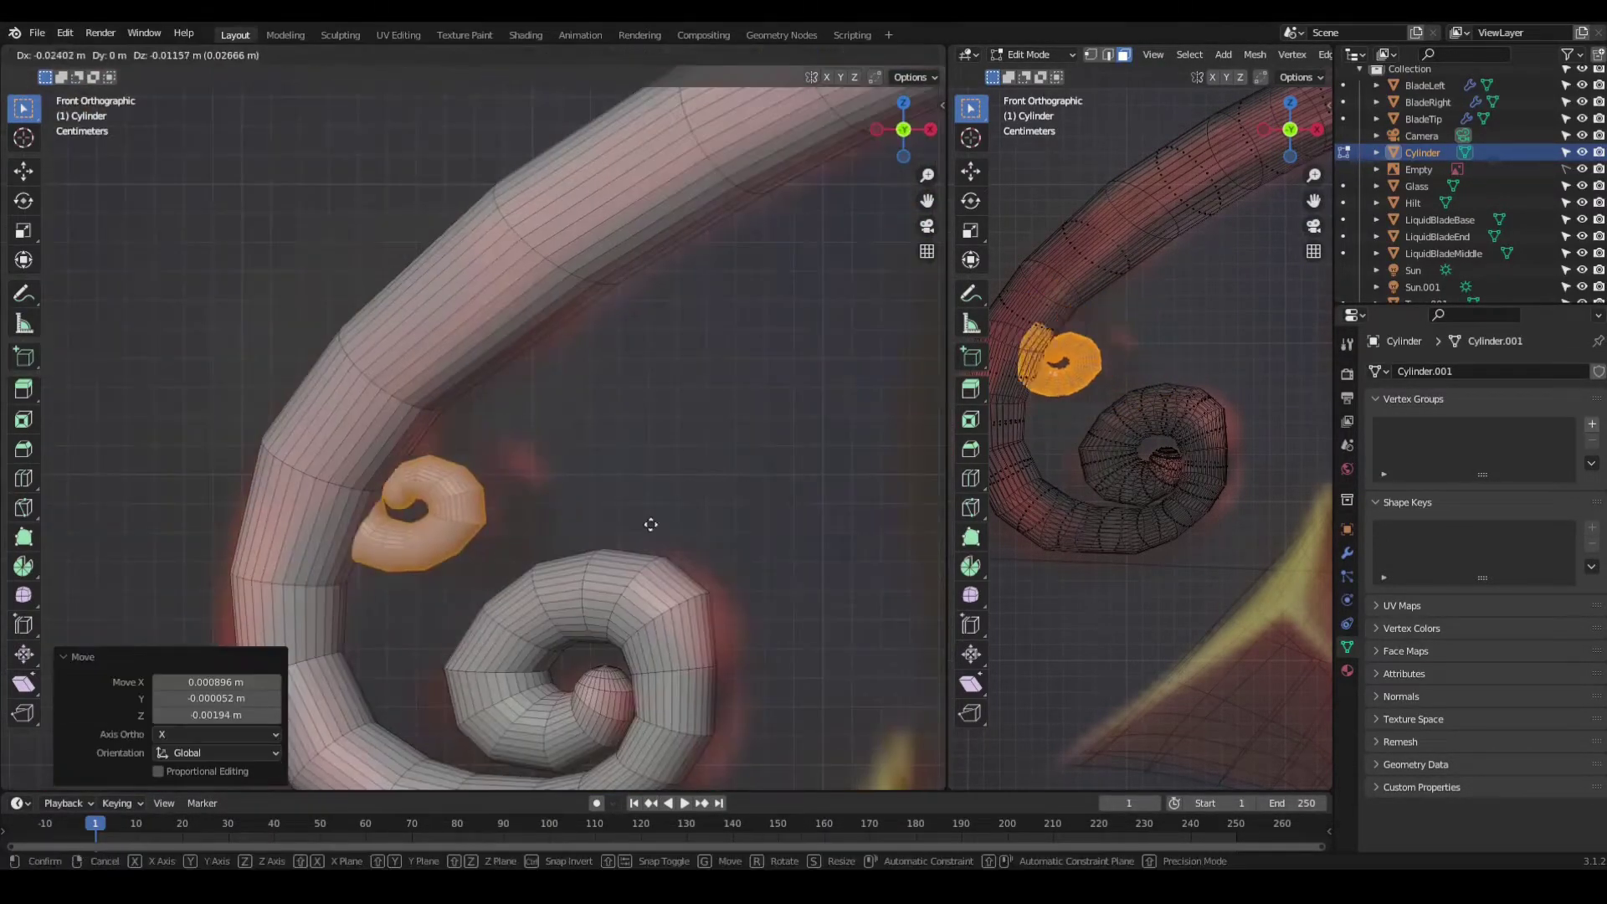
scroll(646, 531, up, 4)
click(395, 439)
key(r)
click(566, 348)
scroll(575, 348, up, 5)
mouse_move(574, 348)
middle_down()
mouse_move(821, 334)
mouse_move(792, 460)
mouse_move(540, 474)
middle_up()
Step: Select a loop near the spiral's tip and reposition it
scroll(792, 461, down, 5)
alt+click(540, 474)
middle_drag(461, 582, 729, 441)
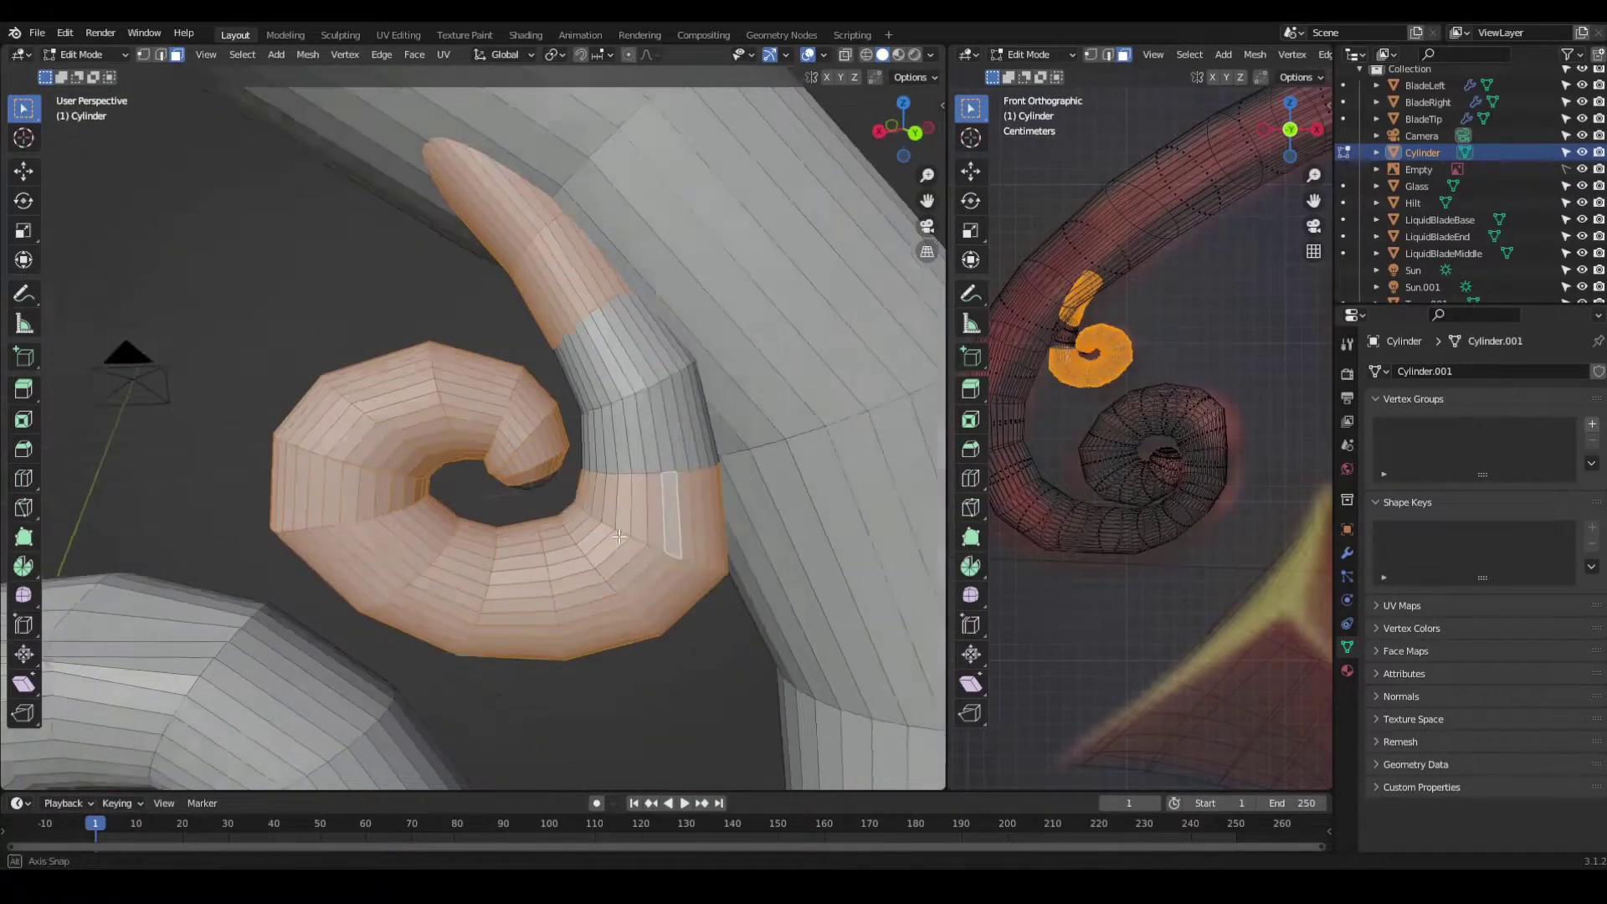
scroll(730, 442, up, 4)
key(alt+z)
key(alt+z)
key(g)
click(685, 381)
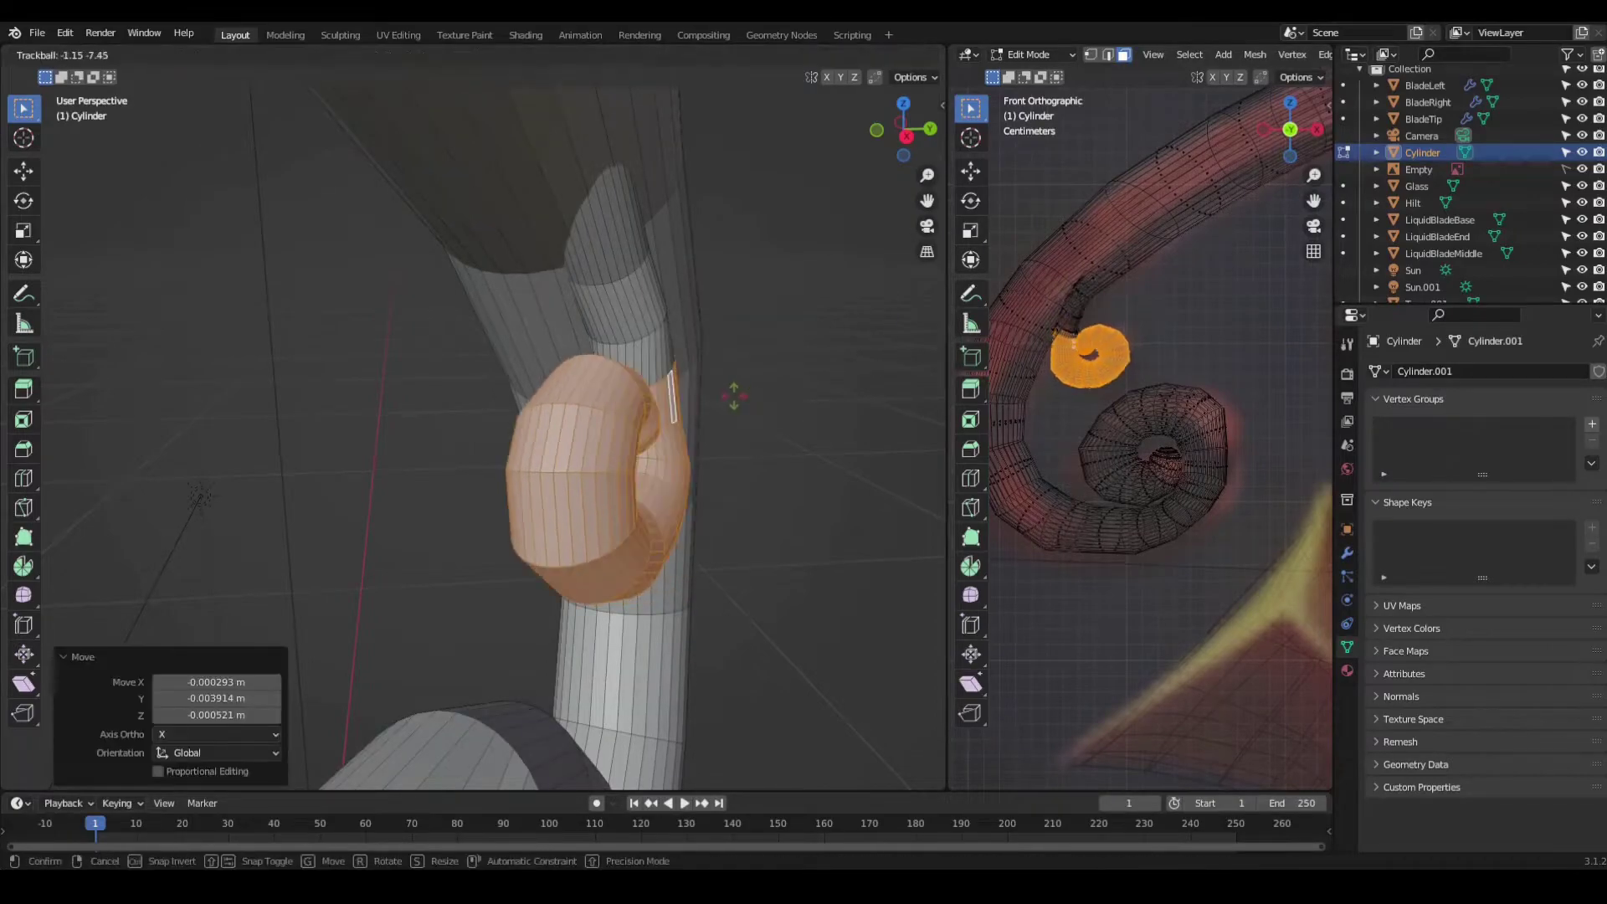
scroll(685, 382, down, 4)
middle_drag(685, 382, 521, 384)
scroll(521, 384, up, 4)
Step: Nudge the curl's tip against the tube, checking from the front view
key(2)
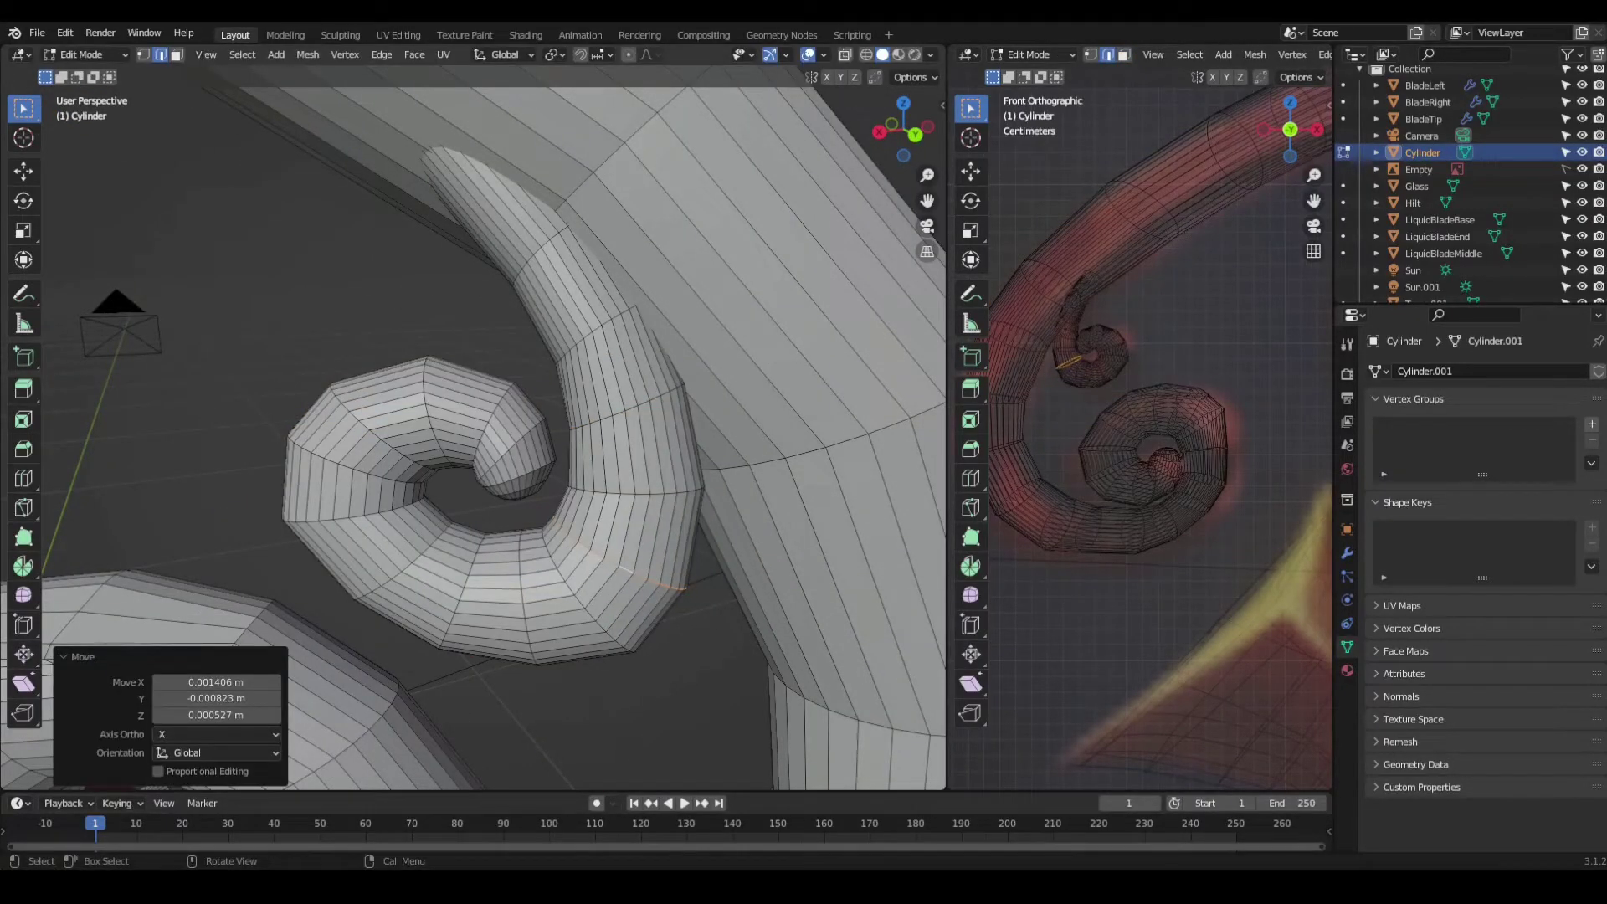
key(KP_1)
scroll(579, 321, up, 5)
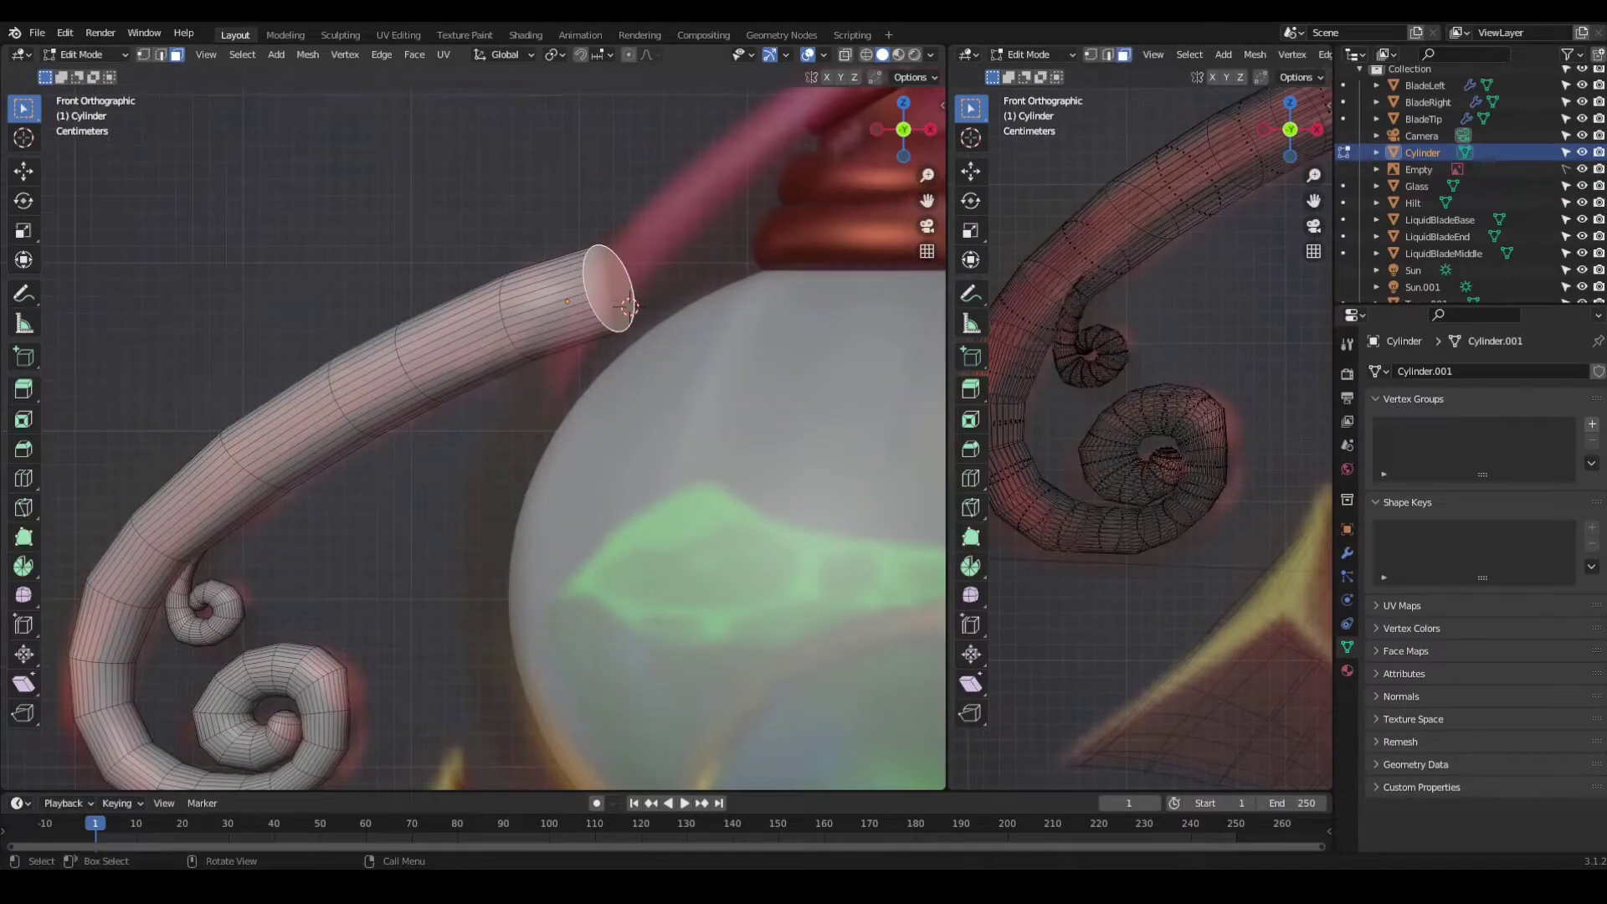
scroll(630, 306, down, 4)
scroll(629, 306, up, 4)
Step: Rotate the tube's open end so it meets the top of the bulb
key(r)
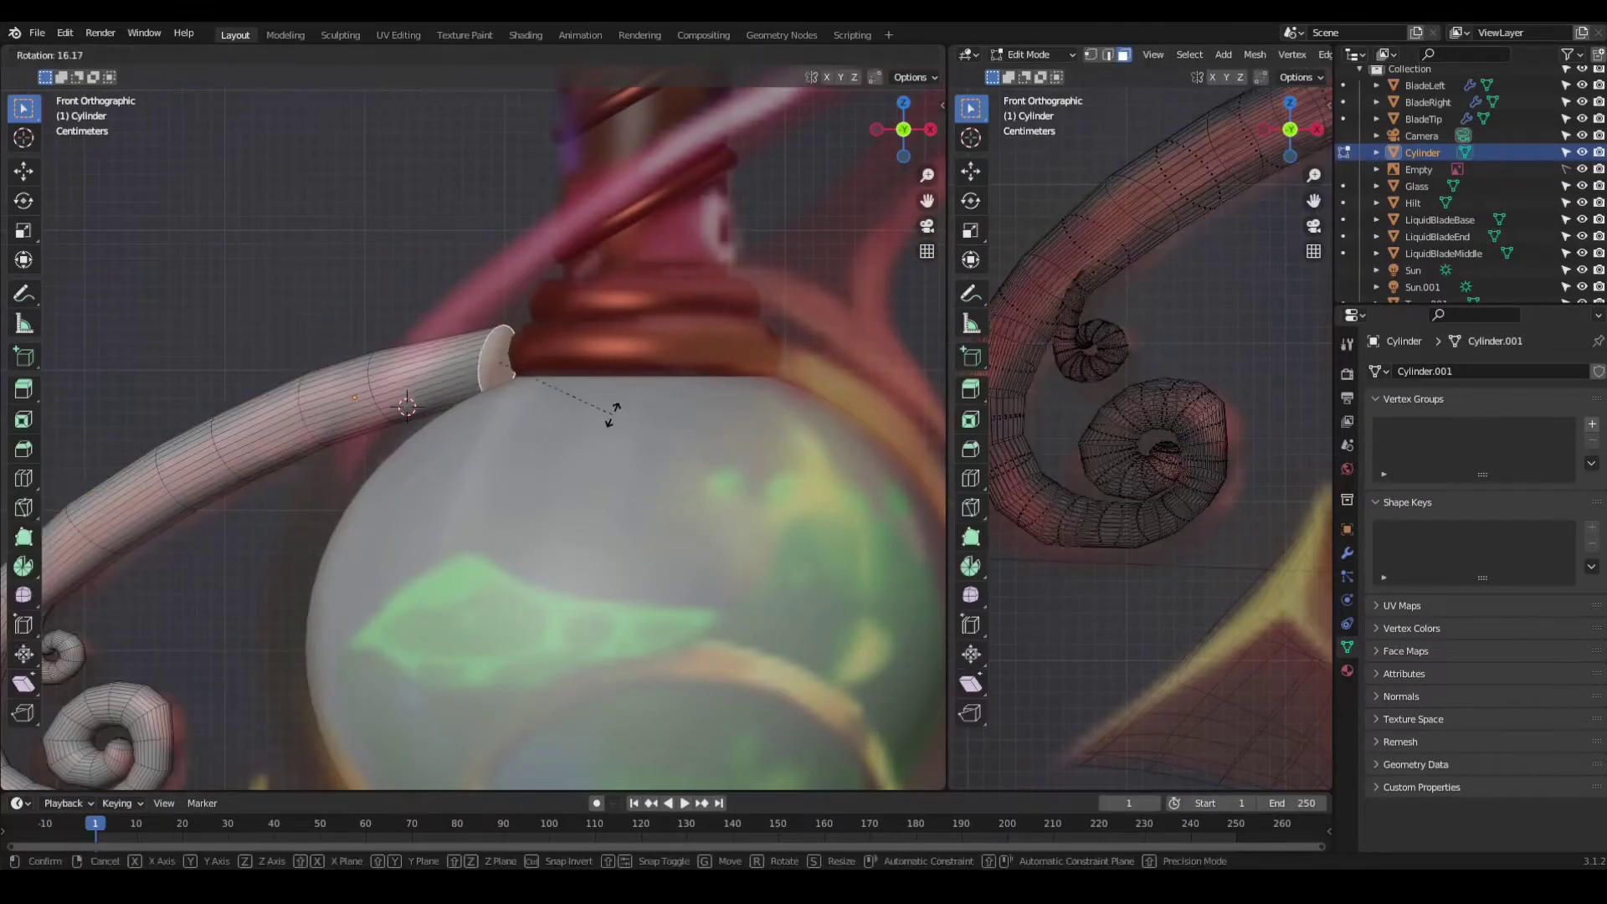
click(616, 410)
key(alt+z)
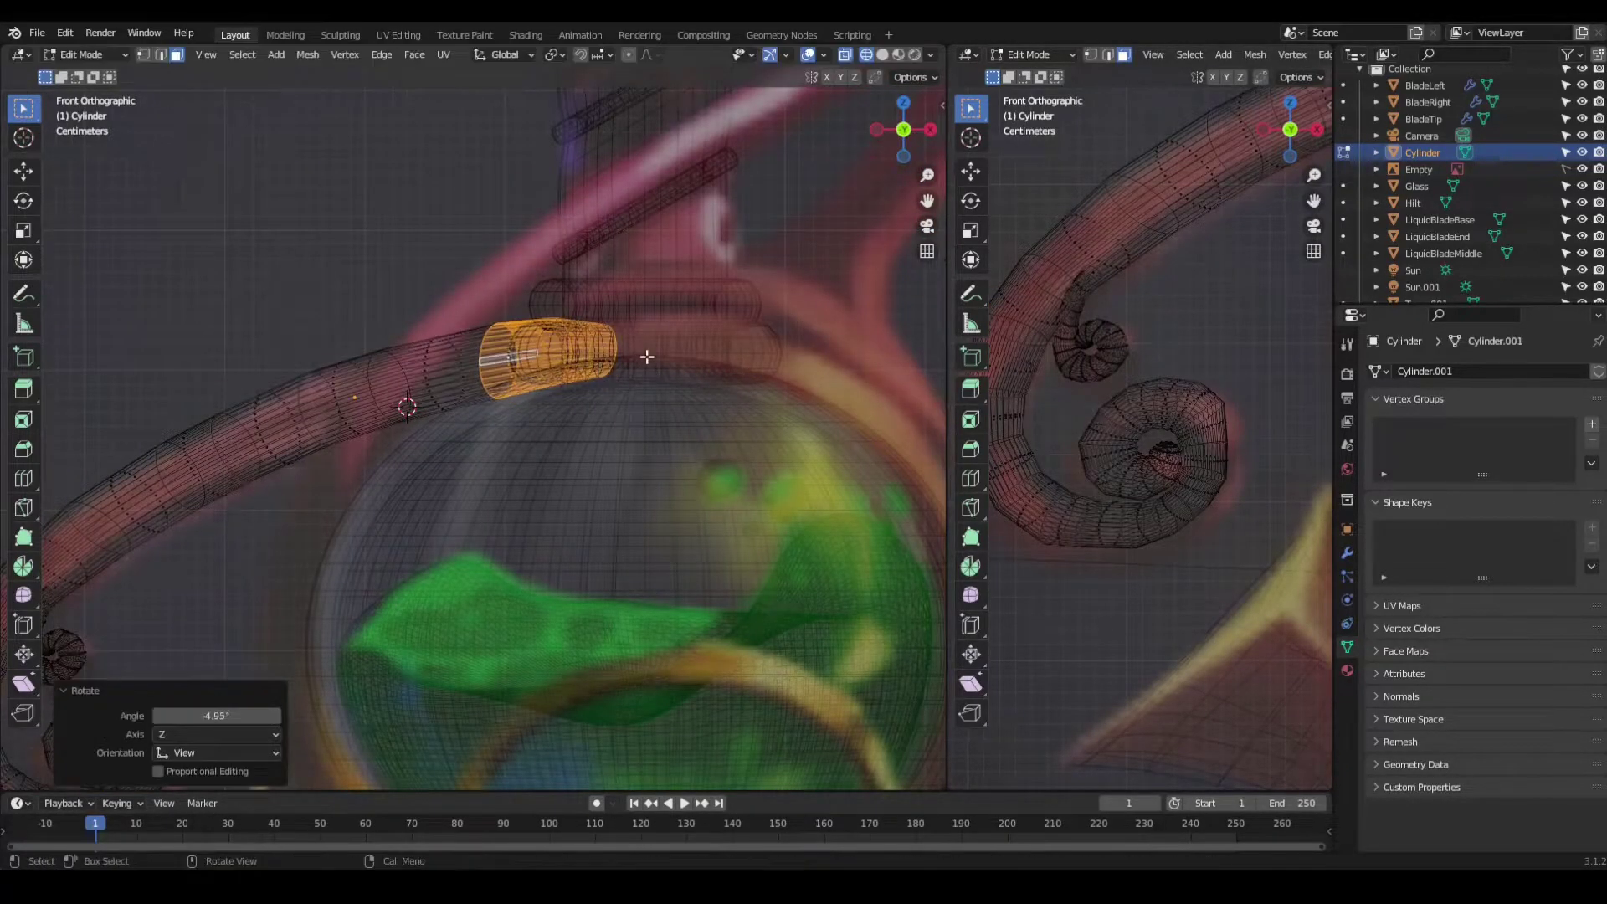
key(alt+z)
scroll(662, 386, down, 2)
middle_drag(685, 413, 753, 502)
key(KP_1)
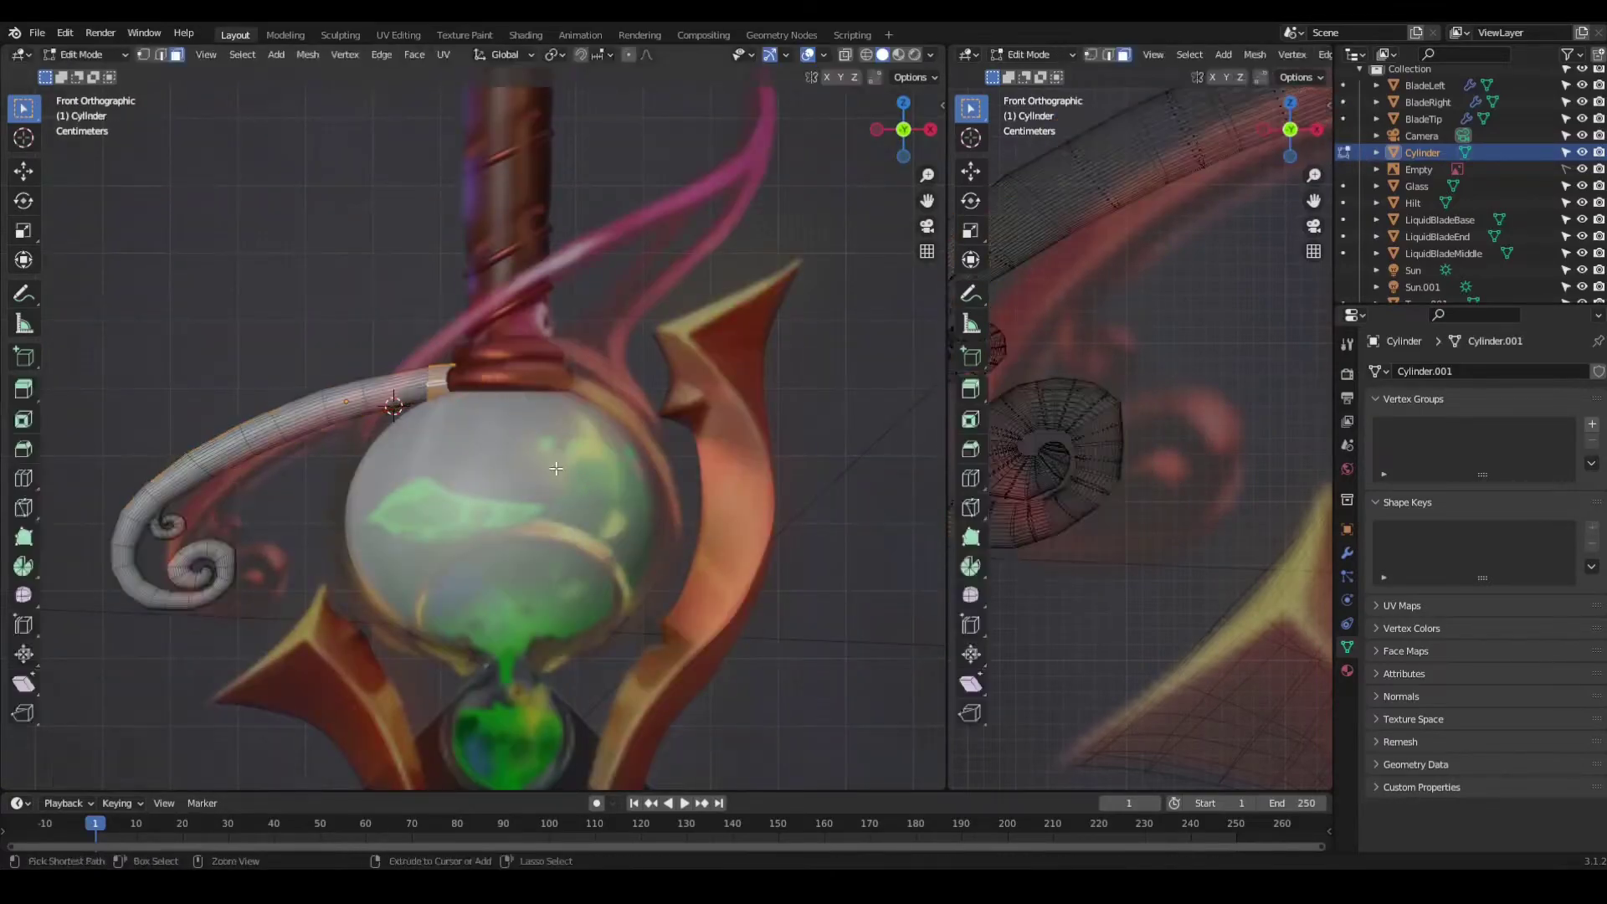
Step: In Object Mode, rotate and move the whole tube into place at the bulb's neck
key(Tab)
key(KP_7)
key(r)
click(664, 276)
key(g)
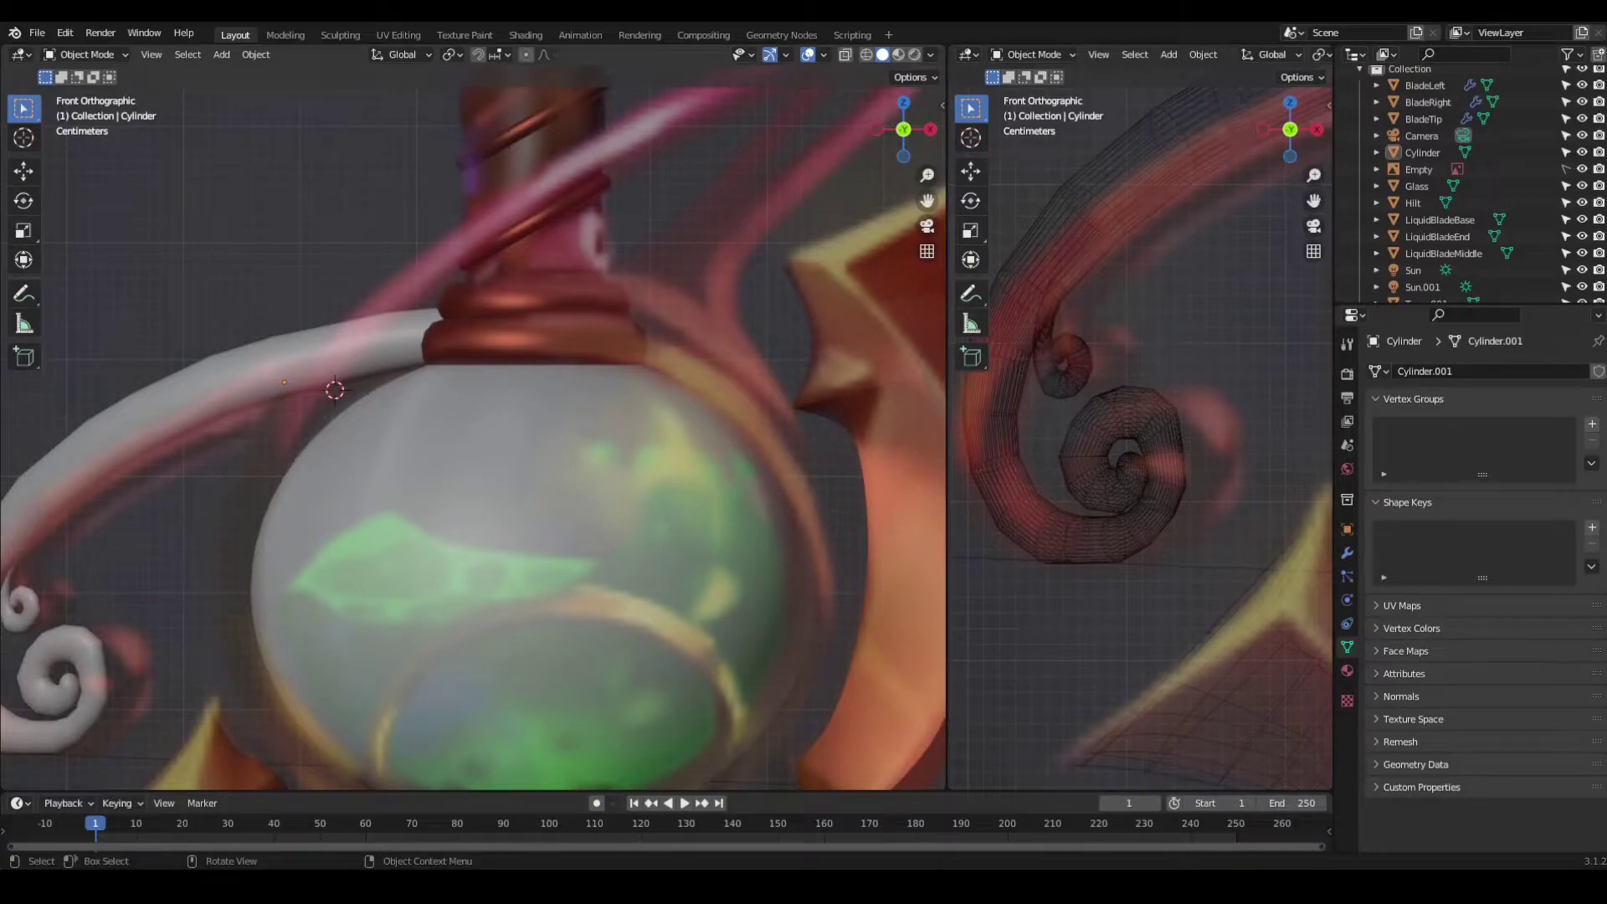
Step: Add a Bezier curve and rotate it slightly in Edit Mode
key(shift+a)
click(563, 425)
key(KP_3)
key(g)
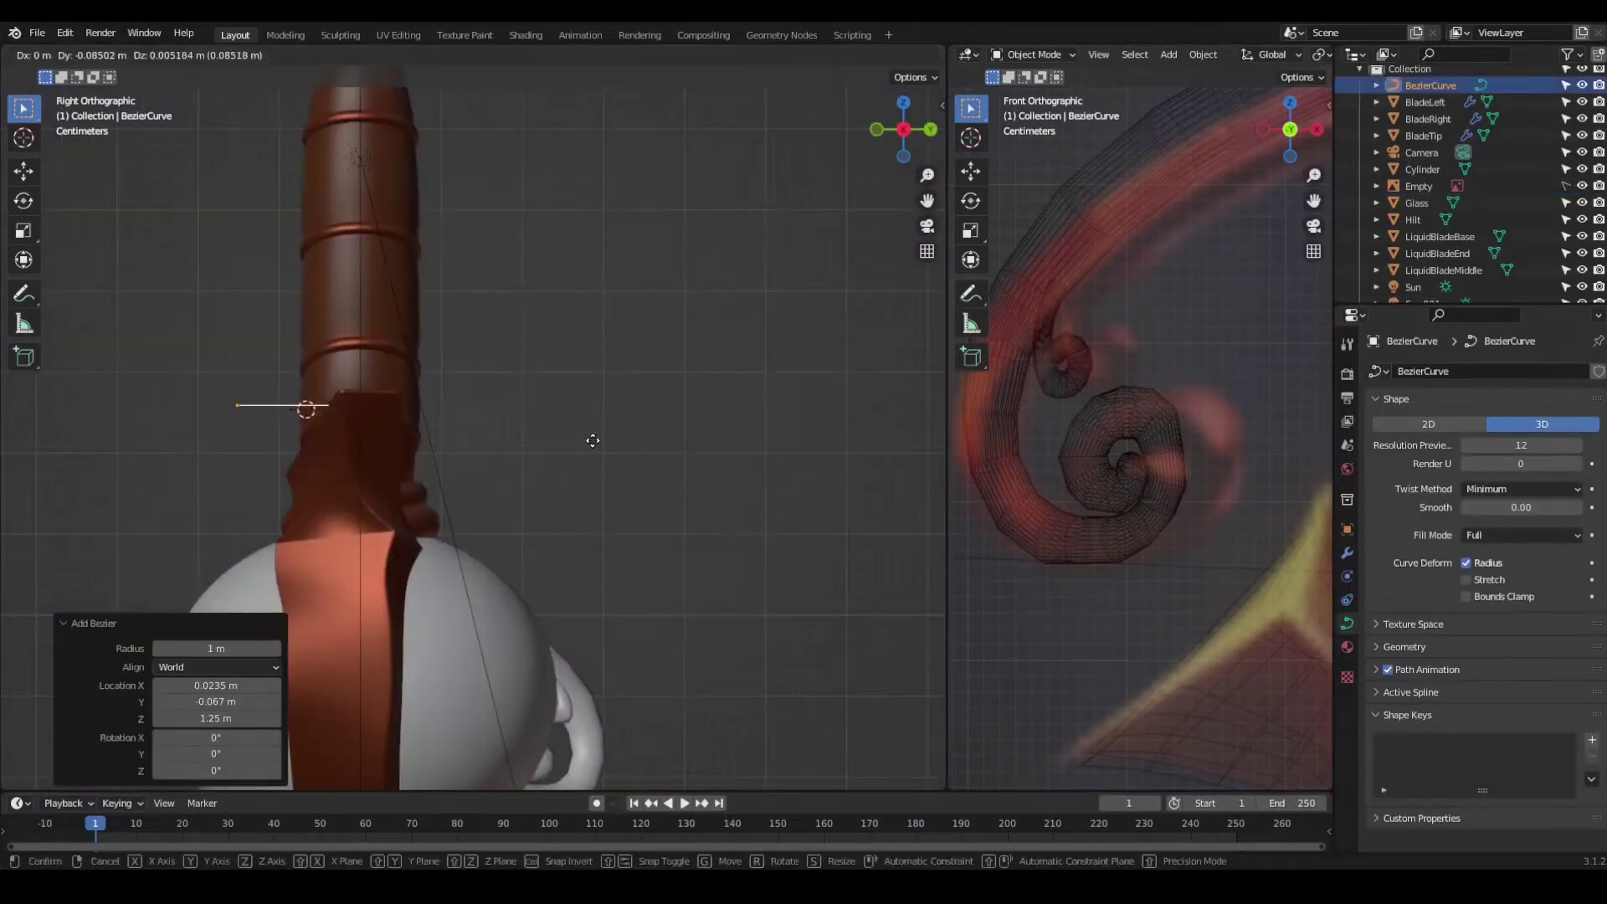
key(KP_1)
key(Tab)
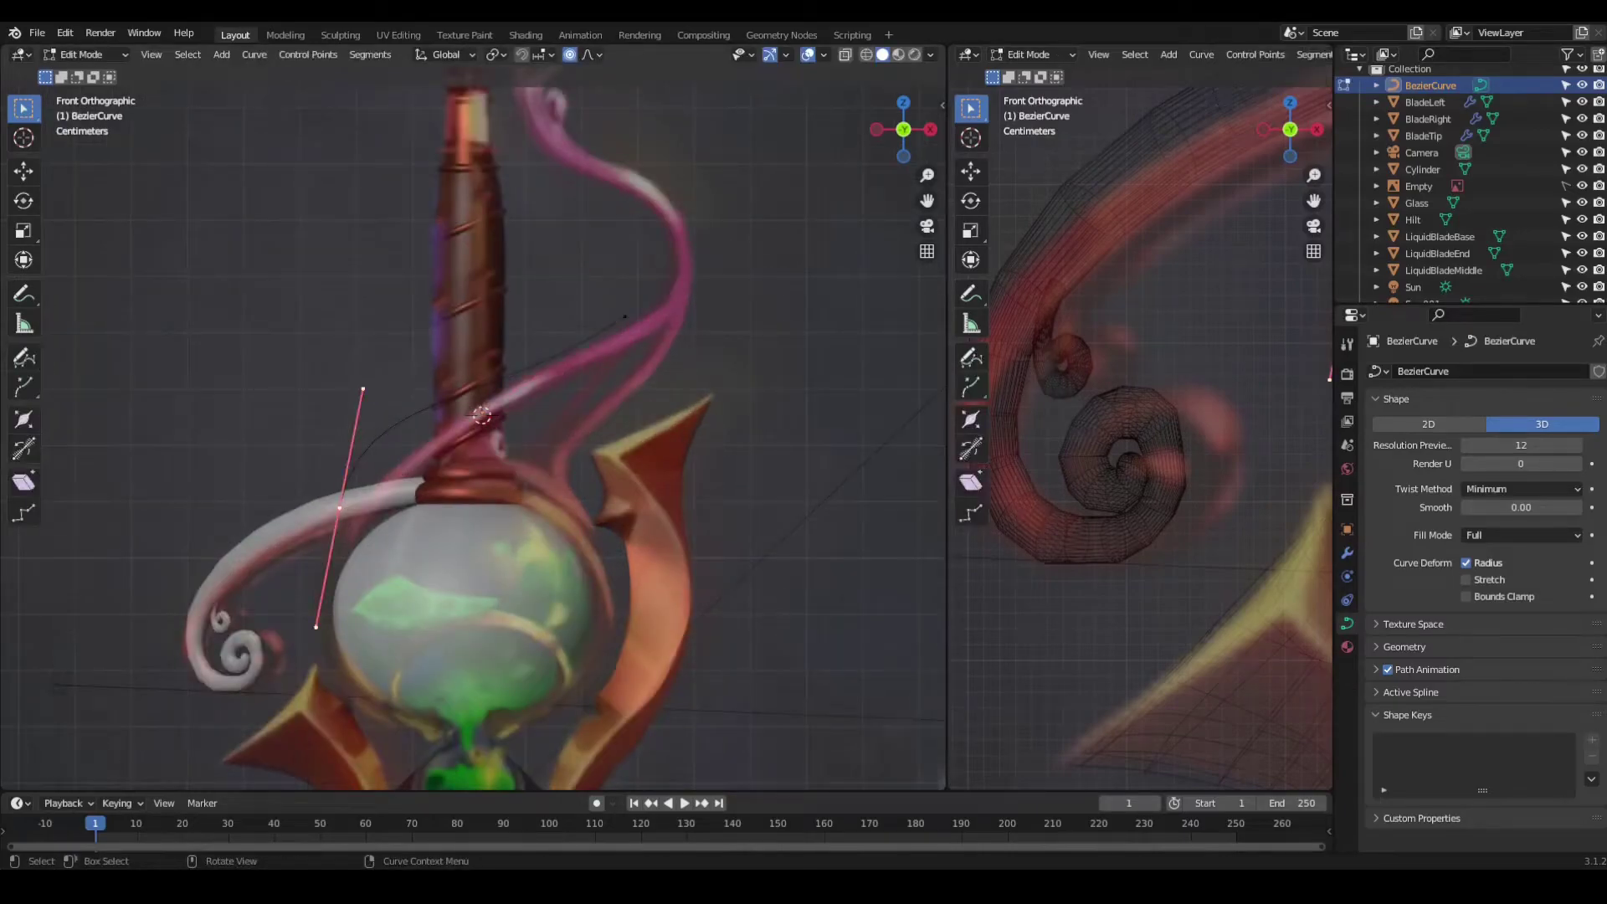
key(r)
click(675, 341)
Step: Move a curve point along the pink reference ribbon
mouse_move(674, 341)
middle_down()
mouse_move(666, 395)
mouse_move(782, 325)
middle_up()
key(KP_1)
key(g)
click(306, 470)
scroll(306, 471, up, 3)
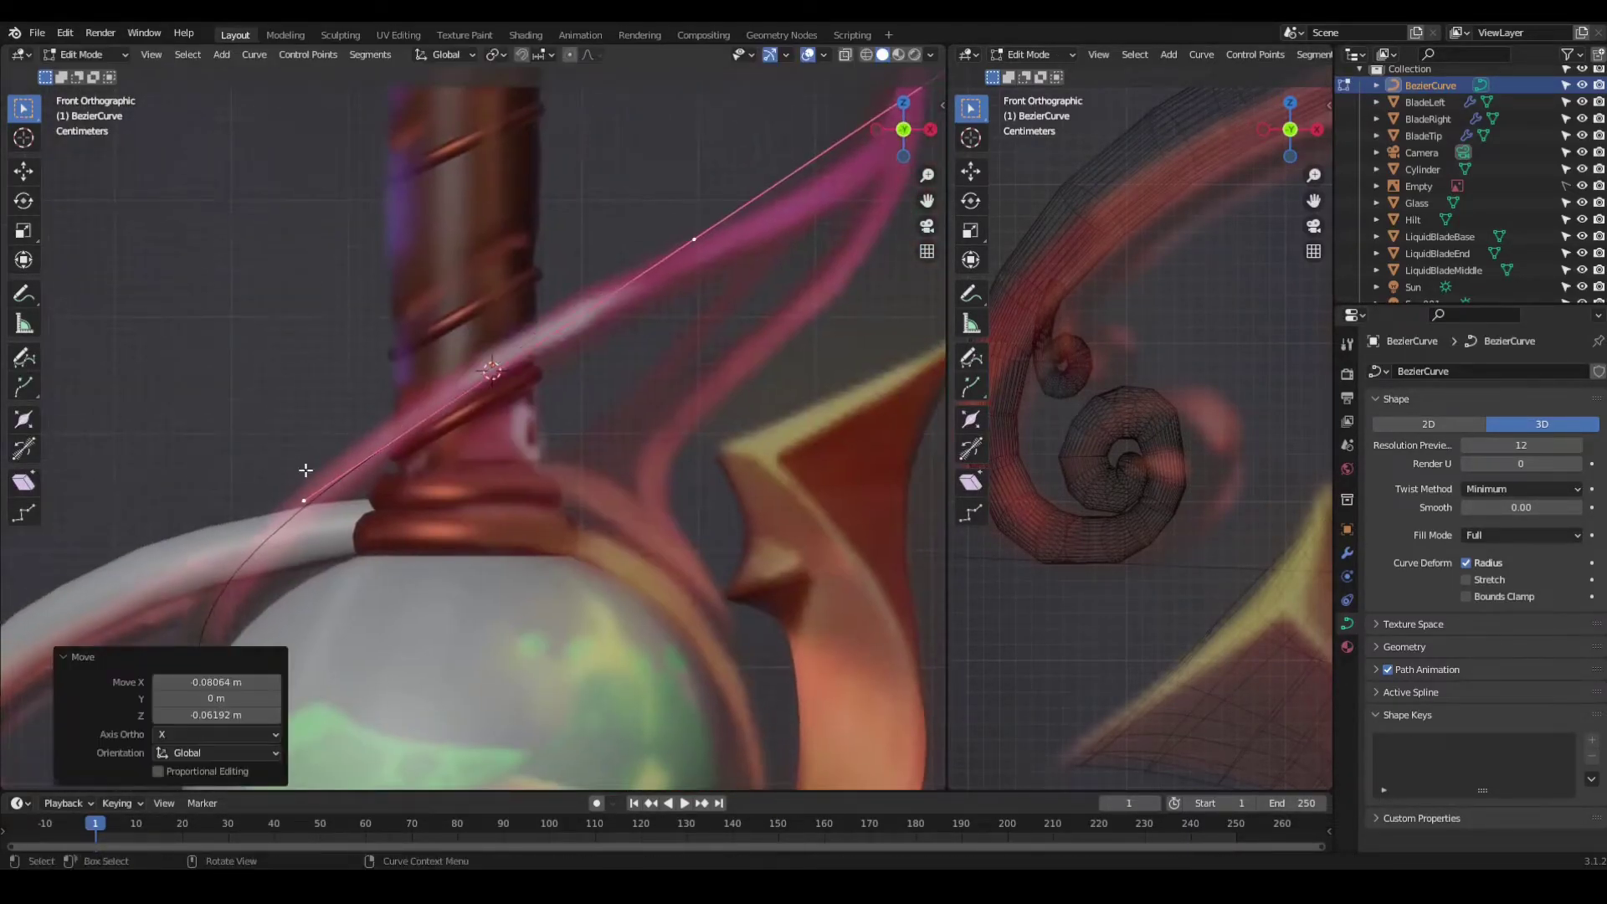
key(Escape)
middle_drag(658, 295, 600, 520)
key(KP_1)
key(g)
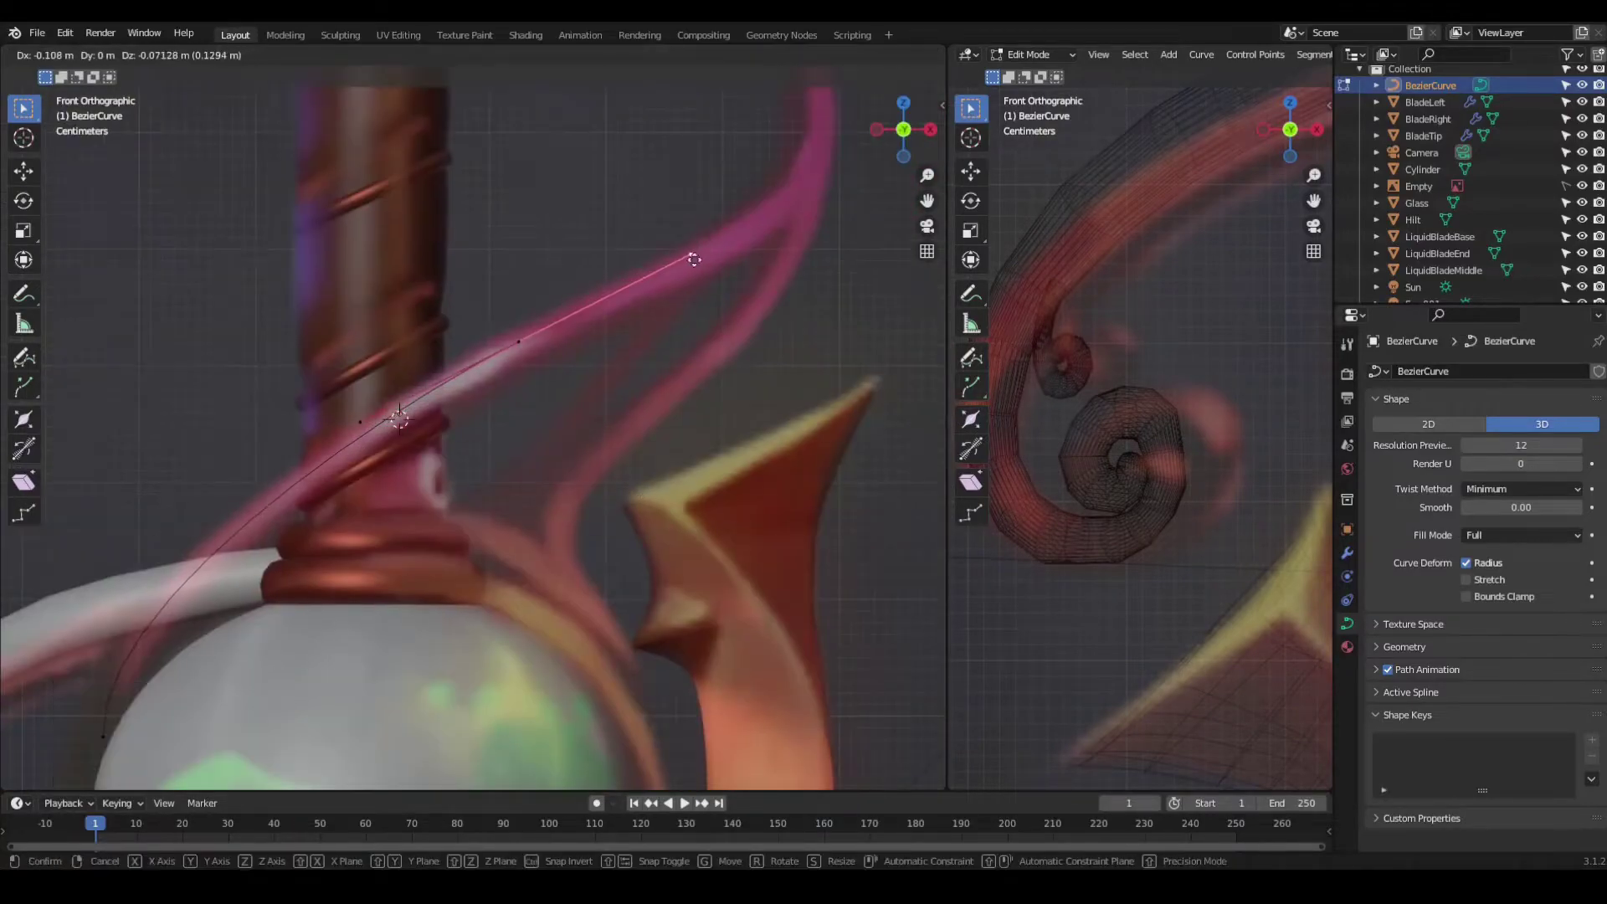
click(817, 220)
Step: Rotate and scale the point's handles to follow the ribbon
scroll(821, 352, up, 2)
key(r)
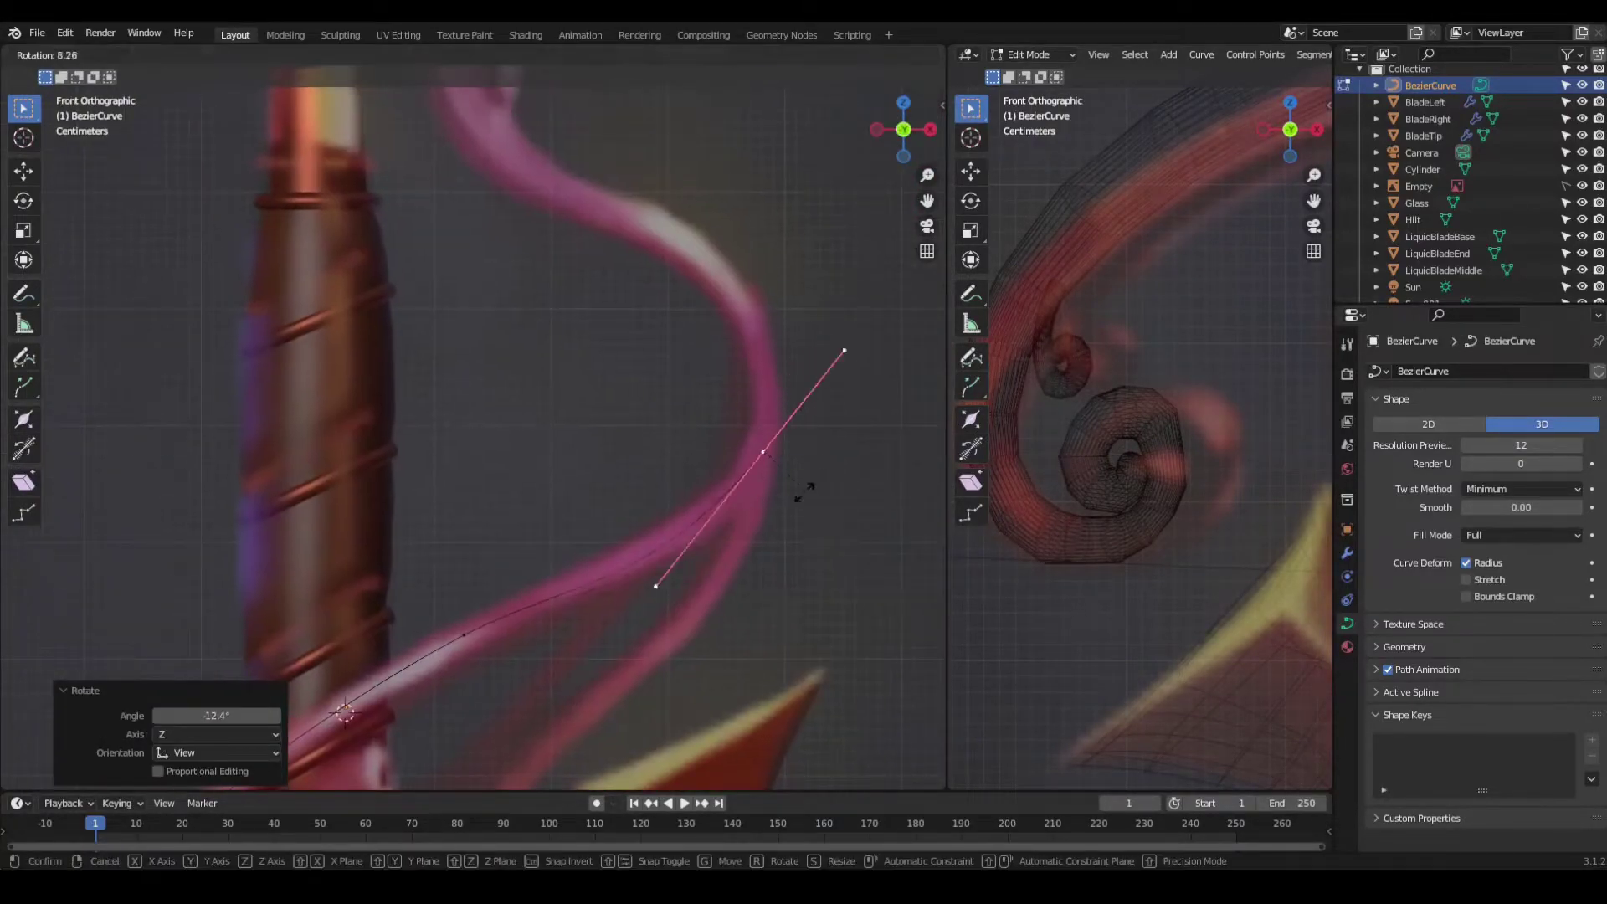
click(778, 426)
click(830, 403)
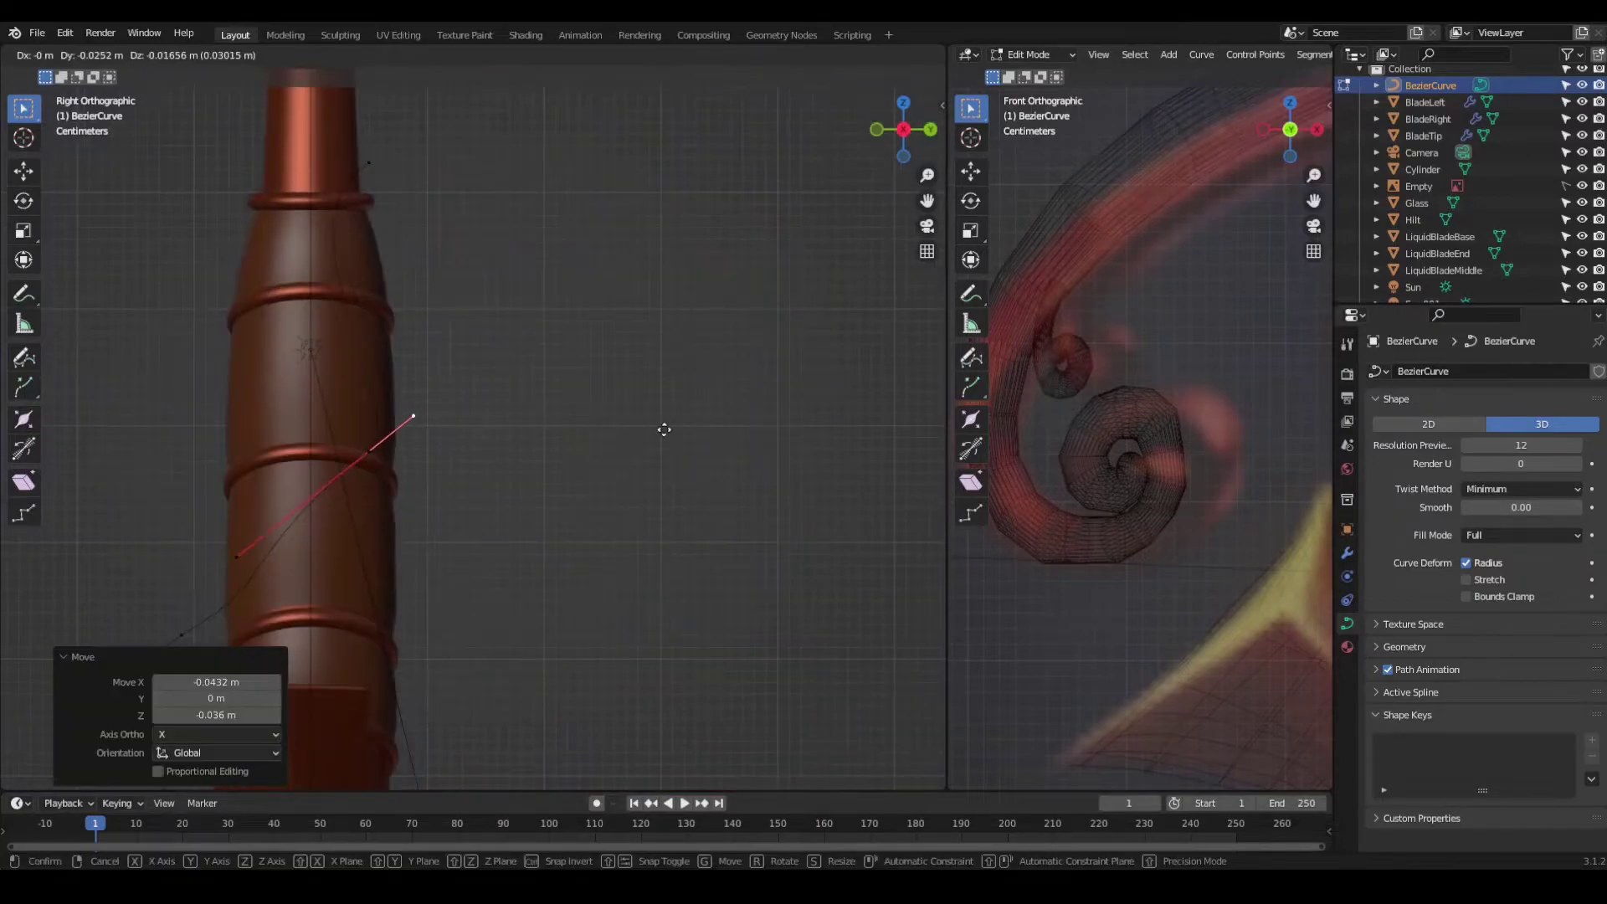
click(828, 492)
click(512, 163)
Step: Rotate the top point's handles, then add a second Bezier curve
key(r)
key(r)
click(643, 232)
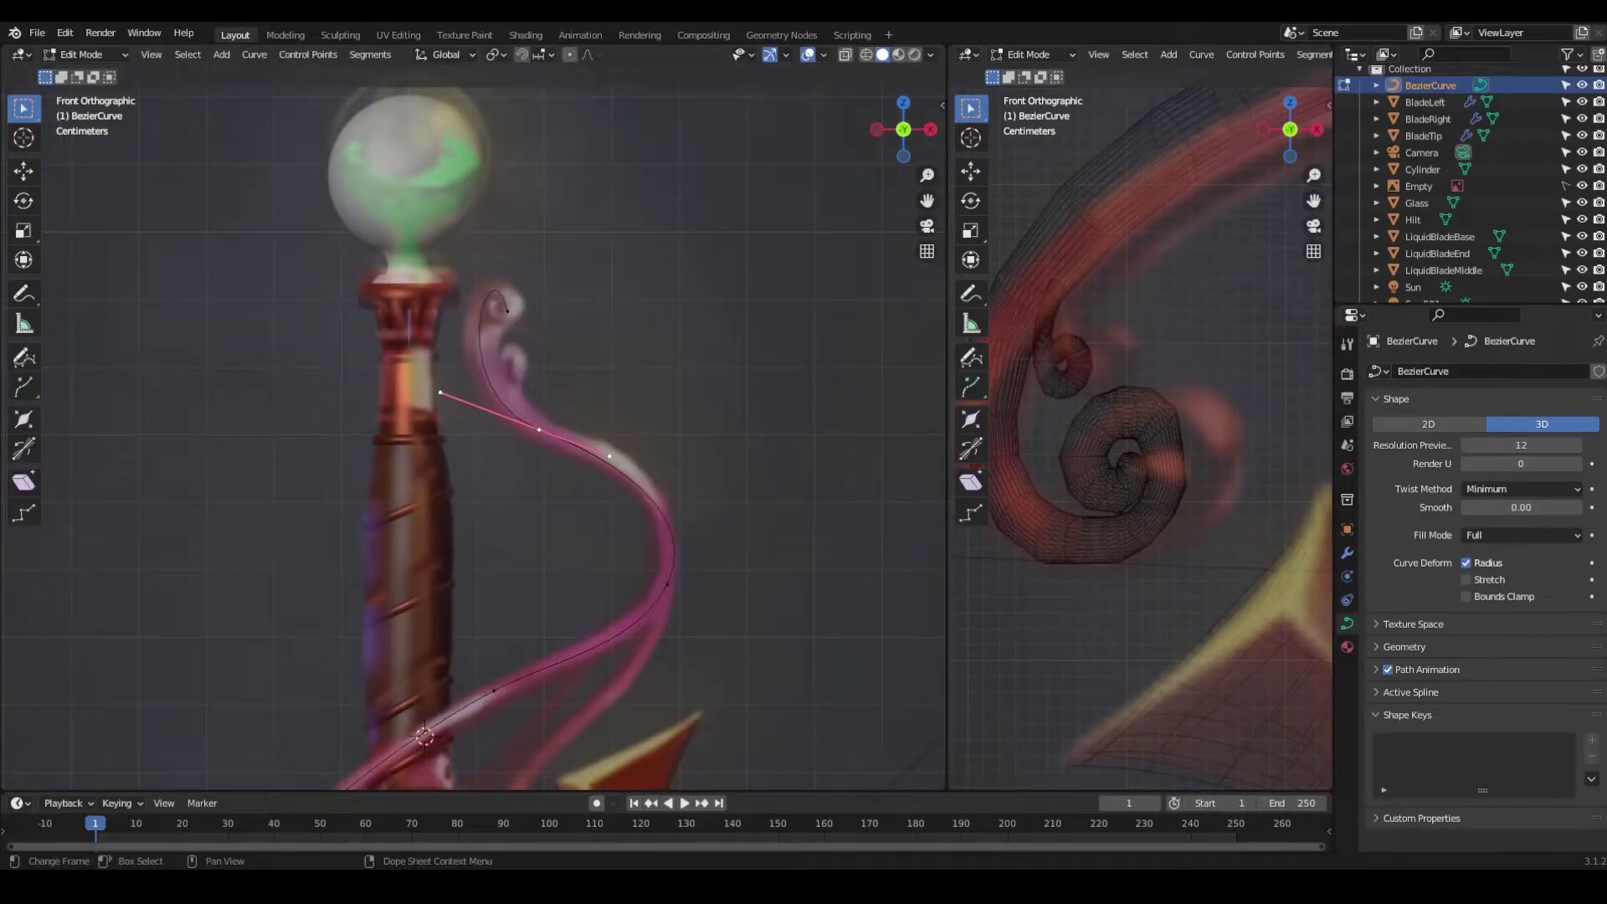
scroll(556, 442, up, 3)
click(727, 290)
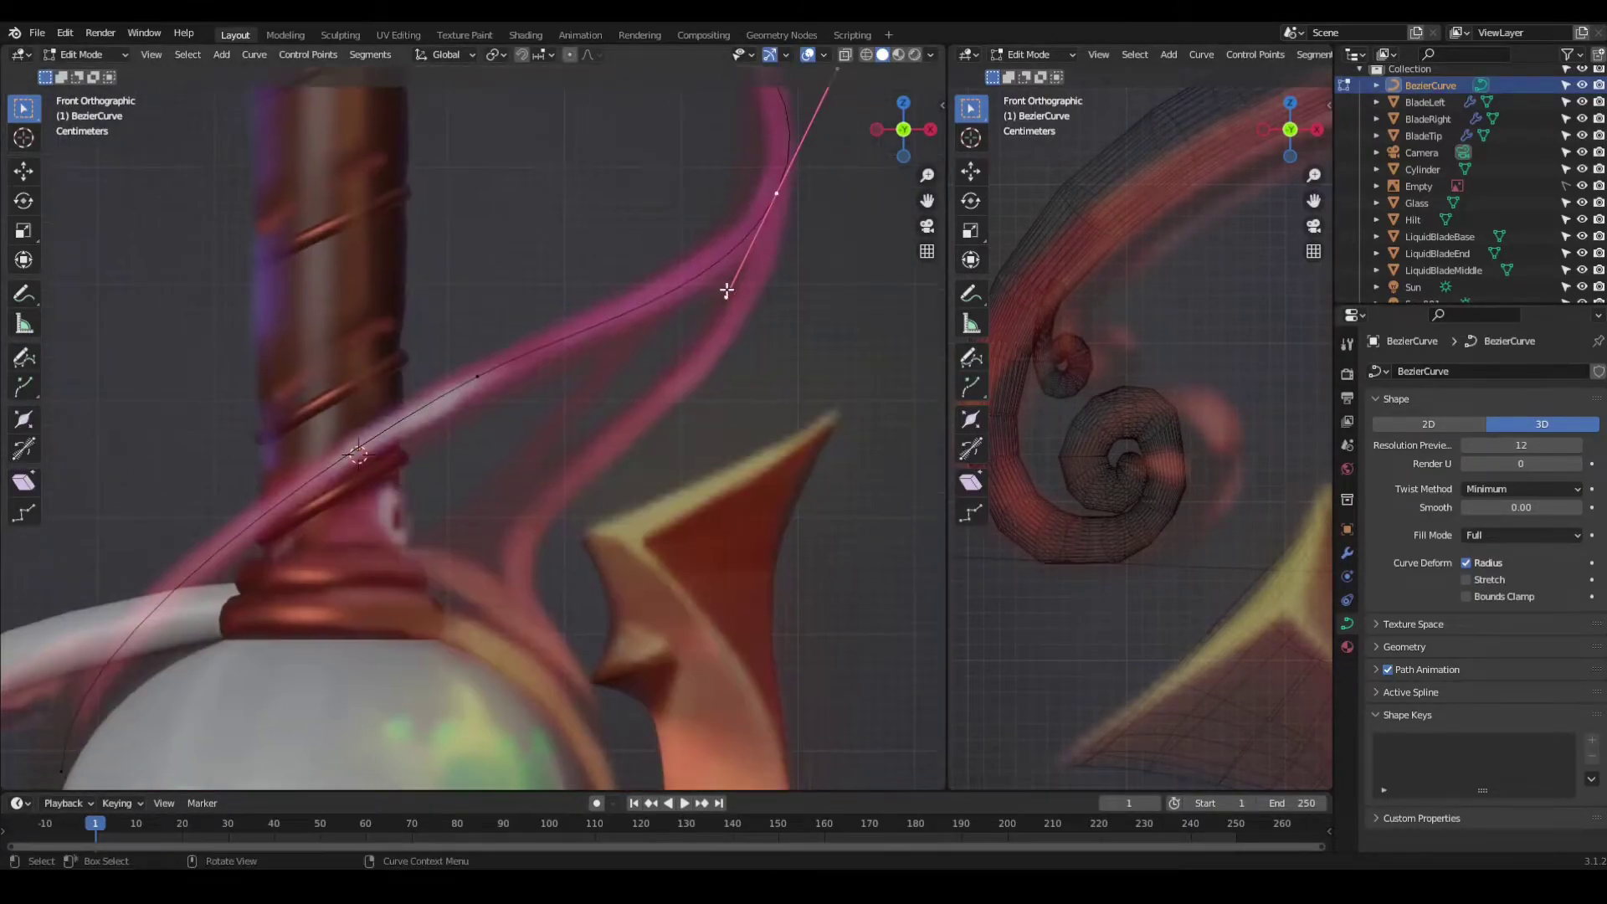
key(shift+a)
click(911, 225)
Step: Shrink the new Bezier curve to about half size
scroll(502, 418, down, 5)
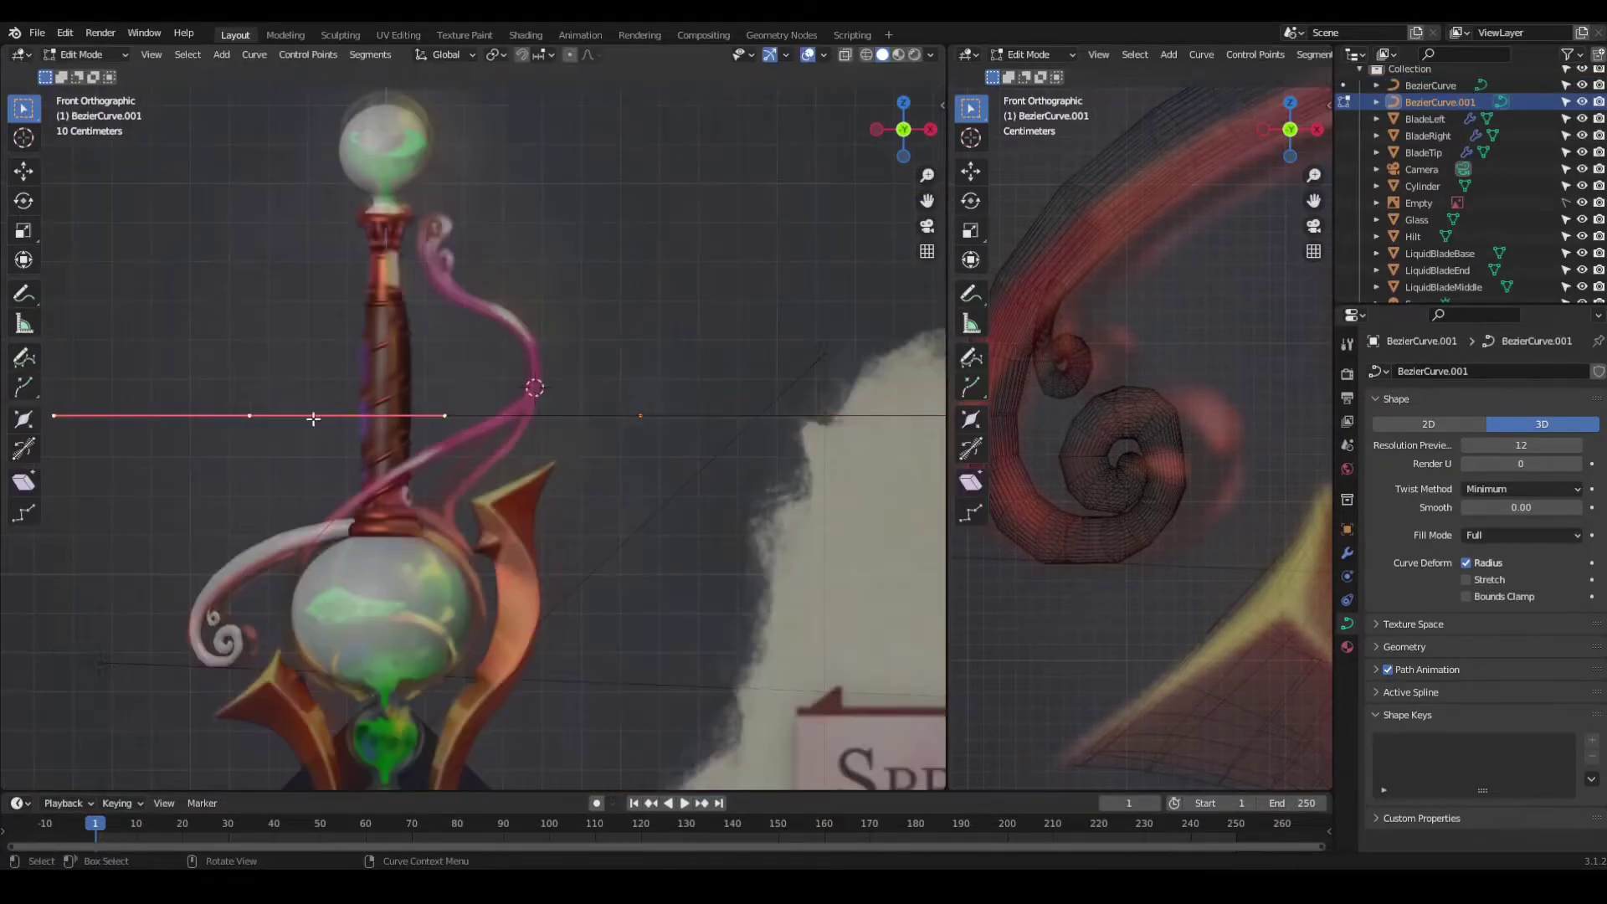
key(shift+s)
scroll(572, 469, up, 4)
key(g)
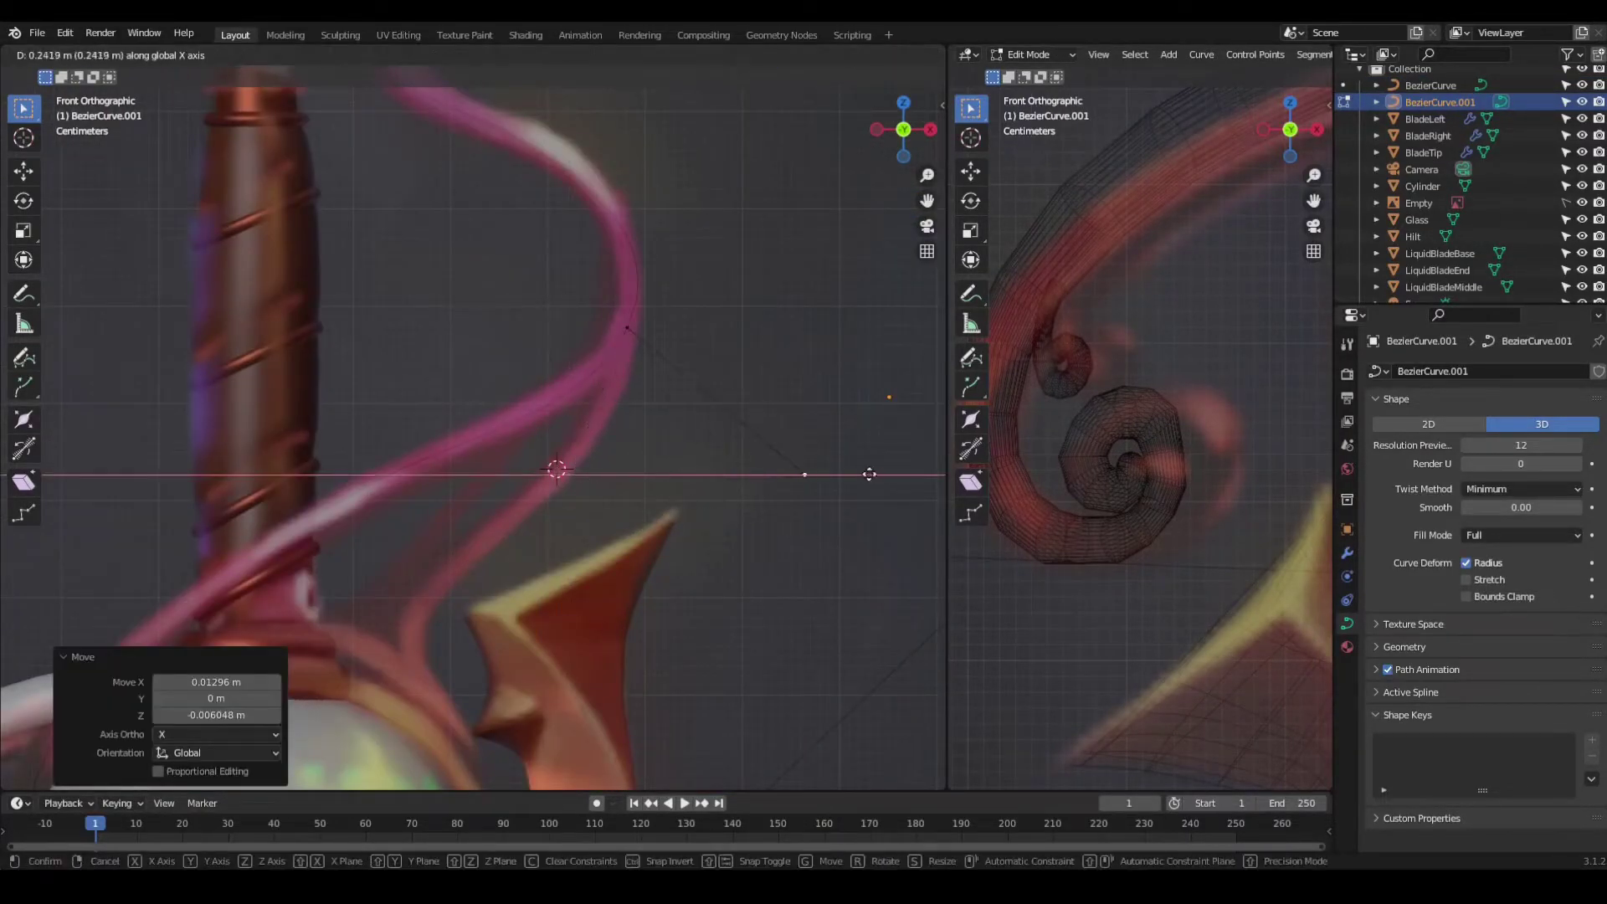
scroll(845, 356, down, 3)
key(Tab)
key(s)
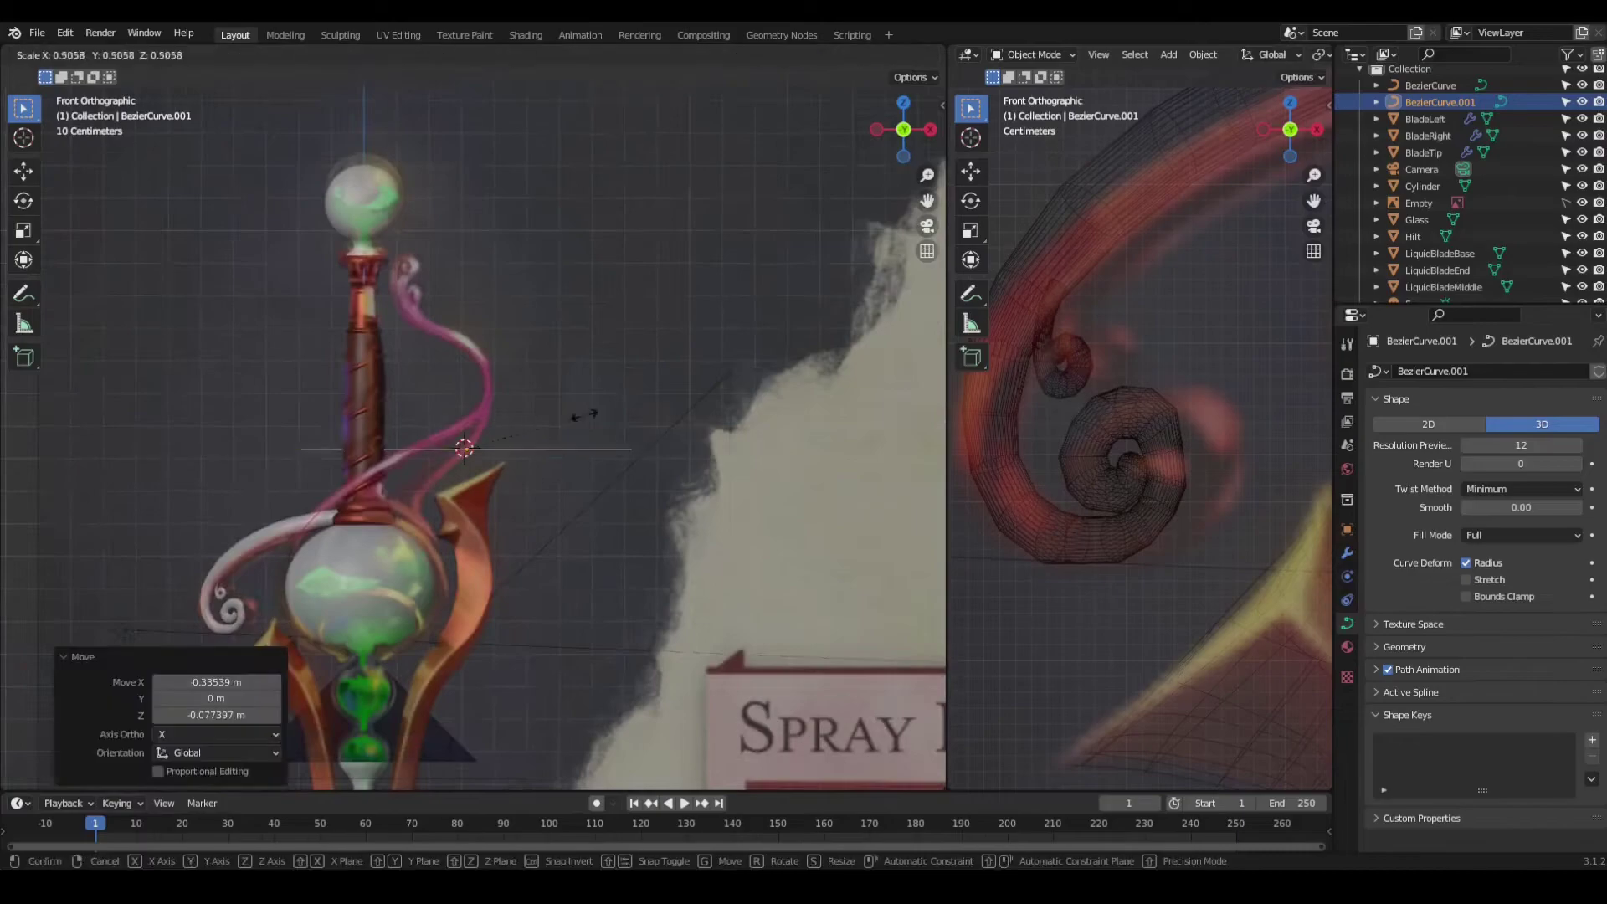
key(Escape)
Step: Resize and rotate the curve's handles to follow the pink ribbon from the front
scroll(502, 436, up, 3)
key(Tab)
key(KP_3)
scroll(459, 371, up, 3)
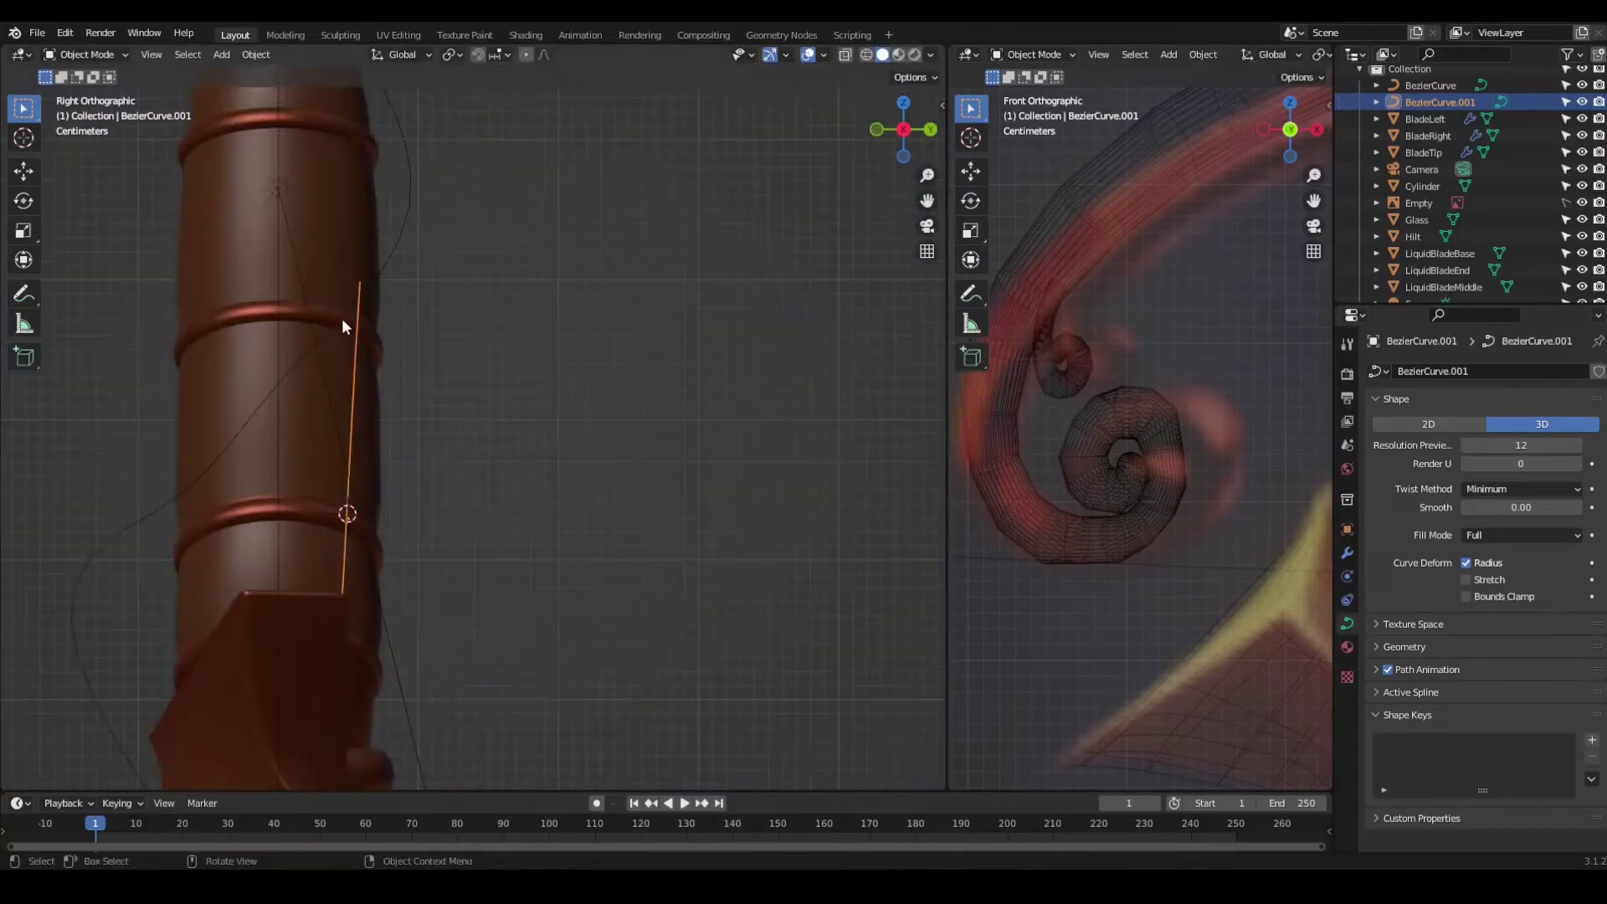
key(KP_1)
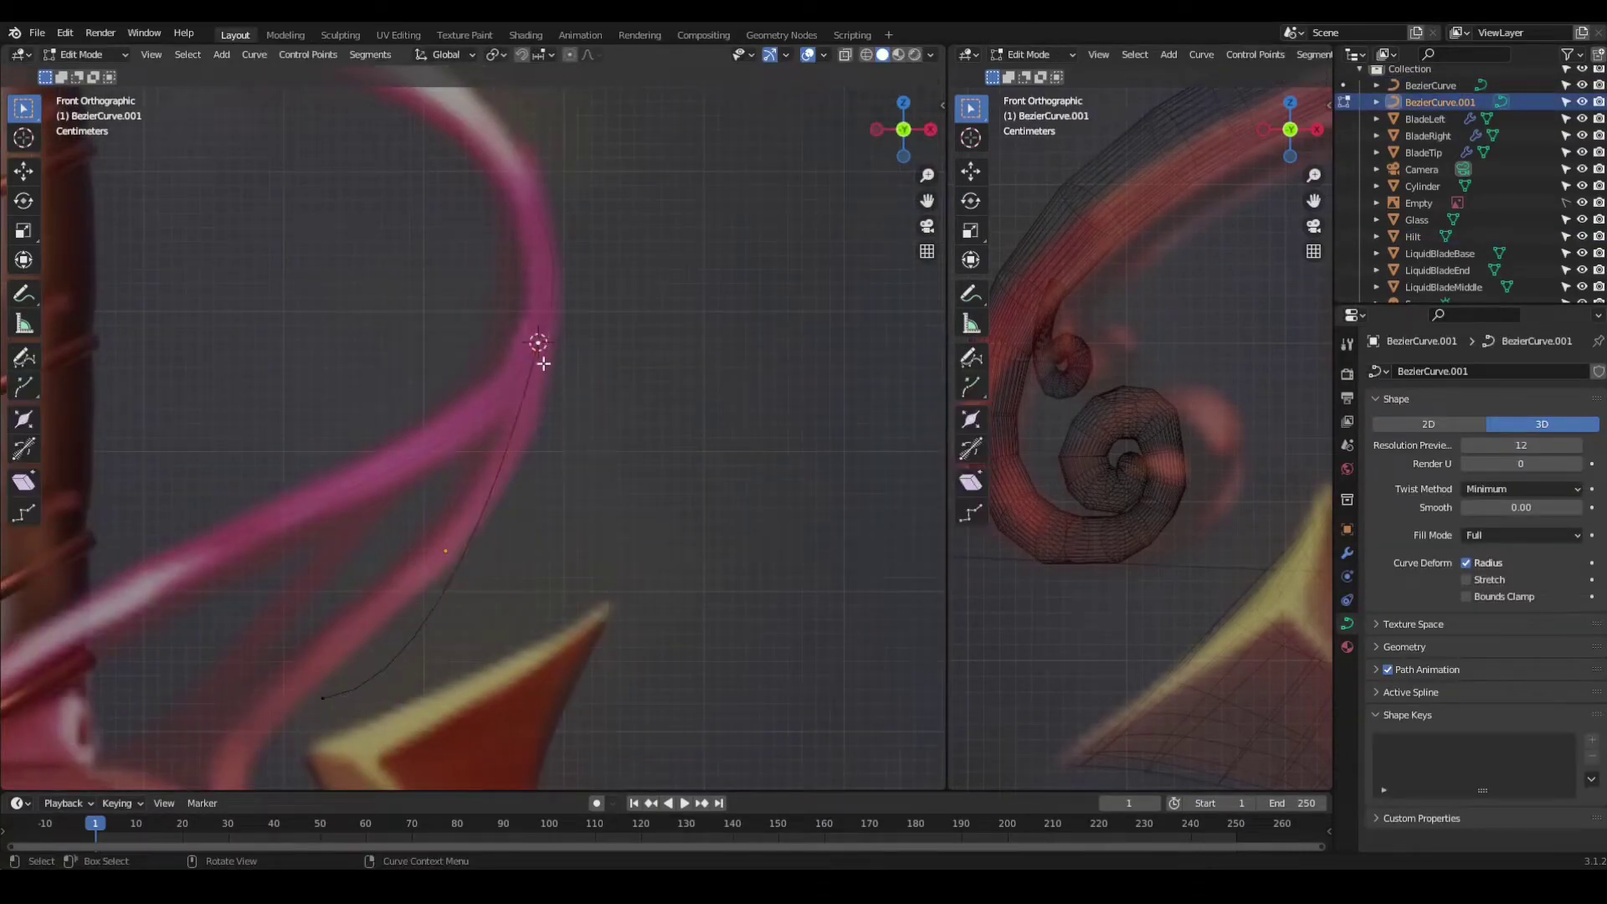
scroll(539, 348, up, 3)
key(s)
click(535, 481)
scroll(515, 478, down, 3)
key(r)
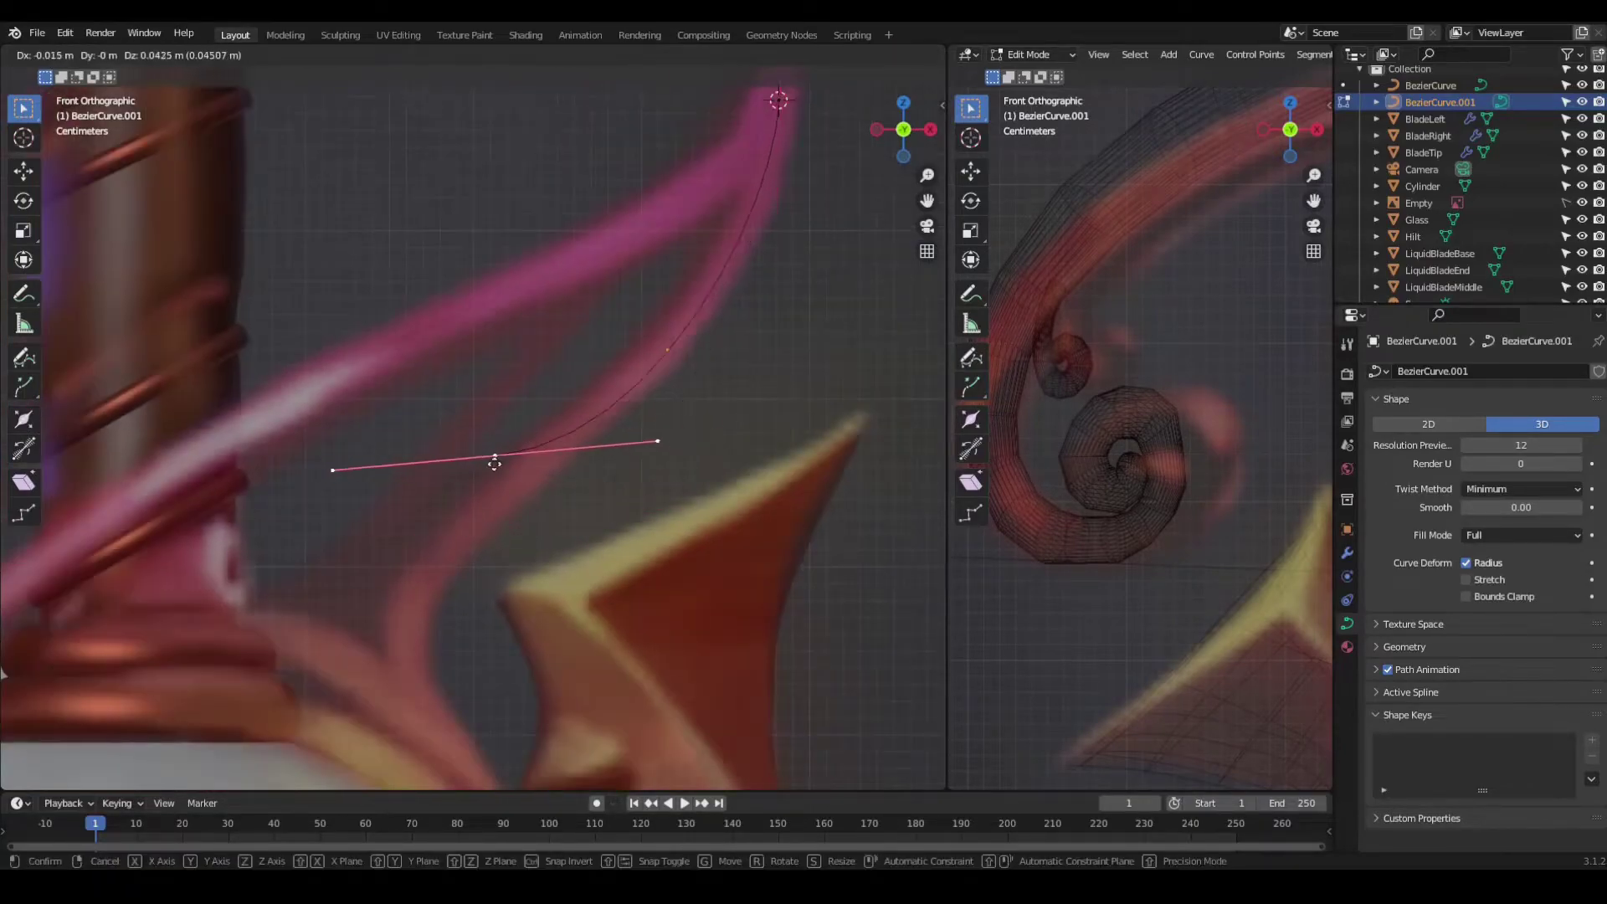
click(516, 478)
Step: Place a point on the pink ribbon and adjust handle rotation and length in side view
scroll(600, 452, down, 3)
key(g)
click(638, 517)
scroll(637, 419, up, 3)
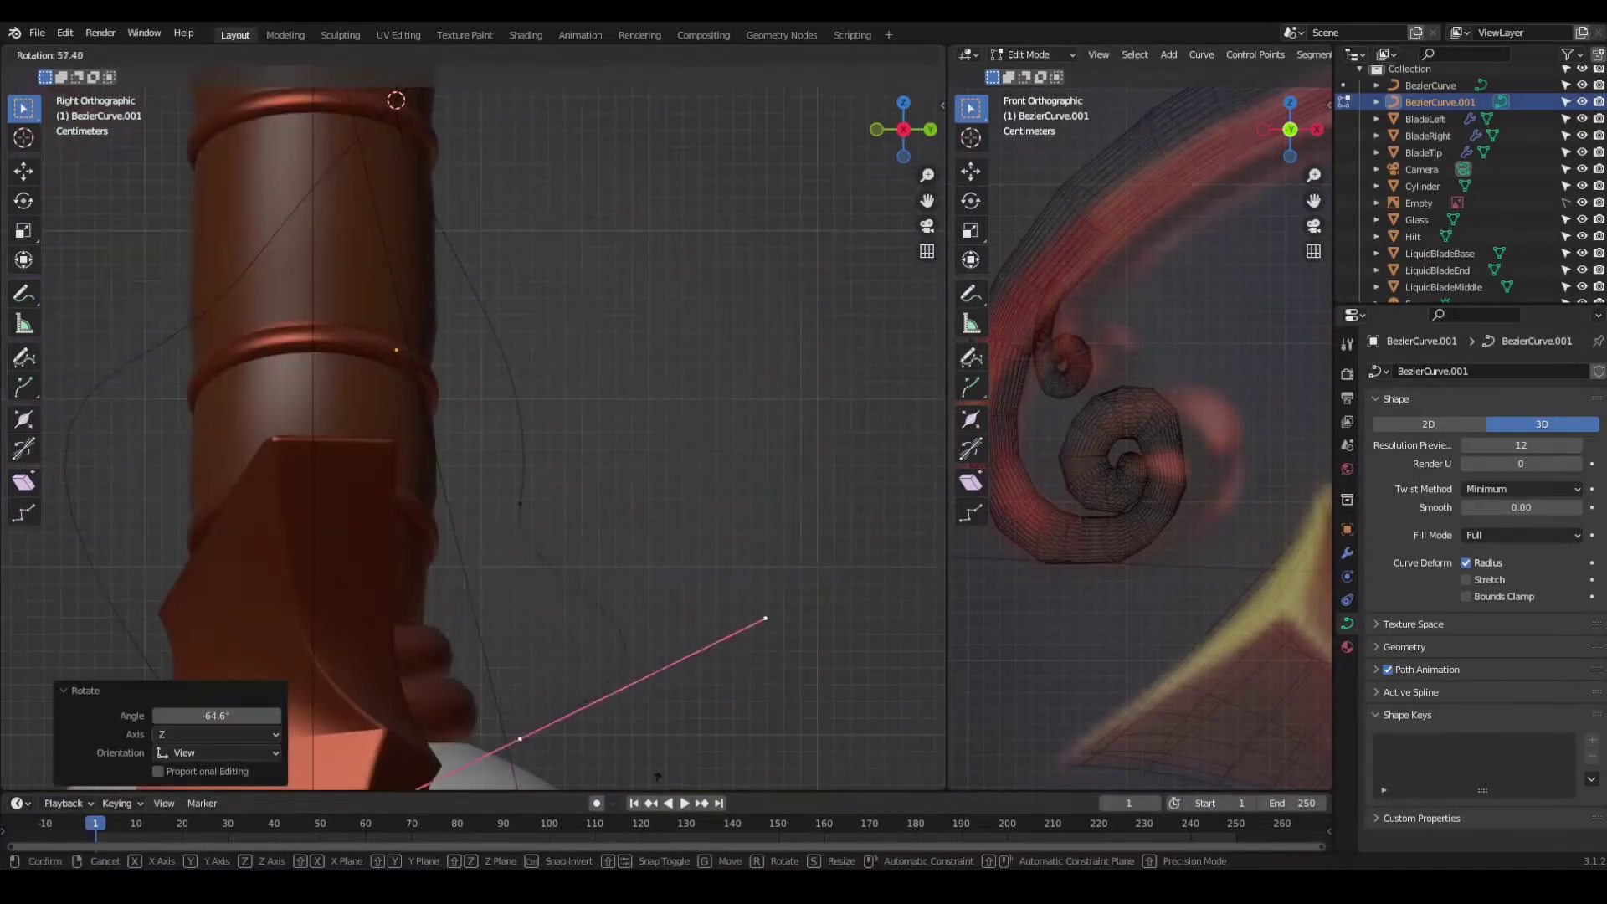
scroll(586, 360, down, 2)
key(r)
key(r)
click(626, 416)
scroll(626, 417, down, 2)
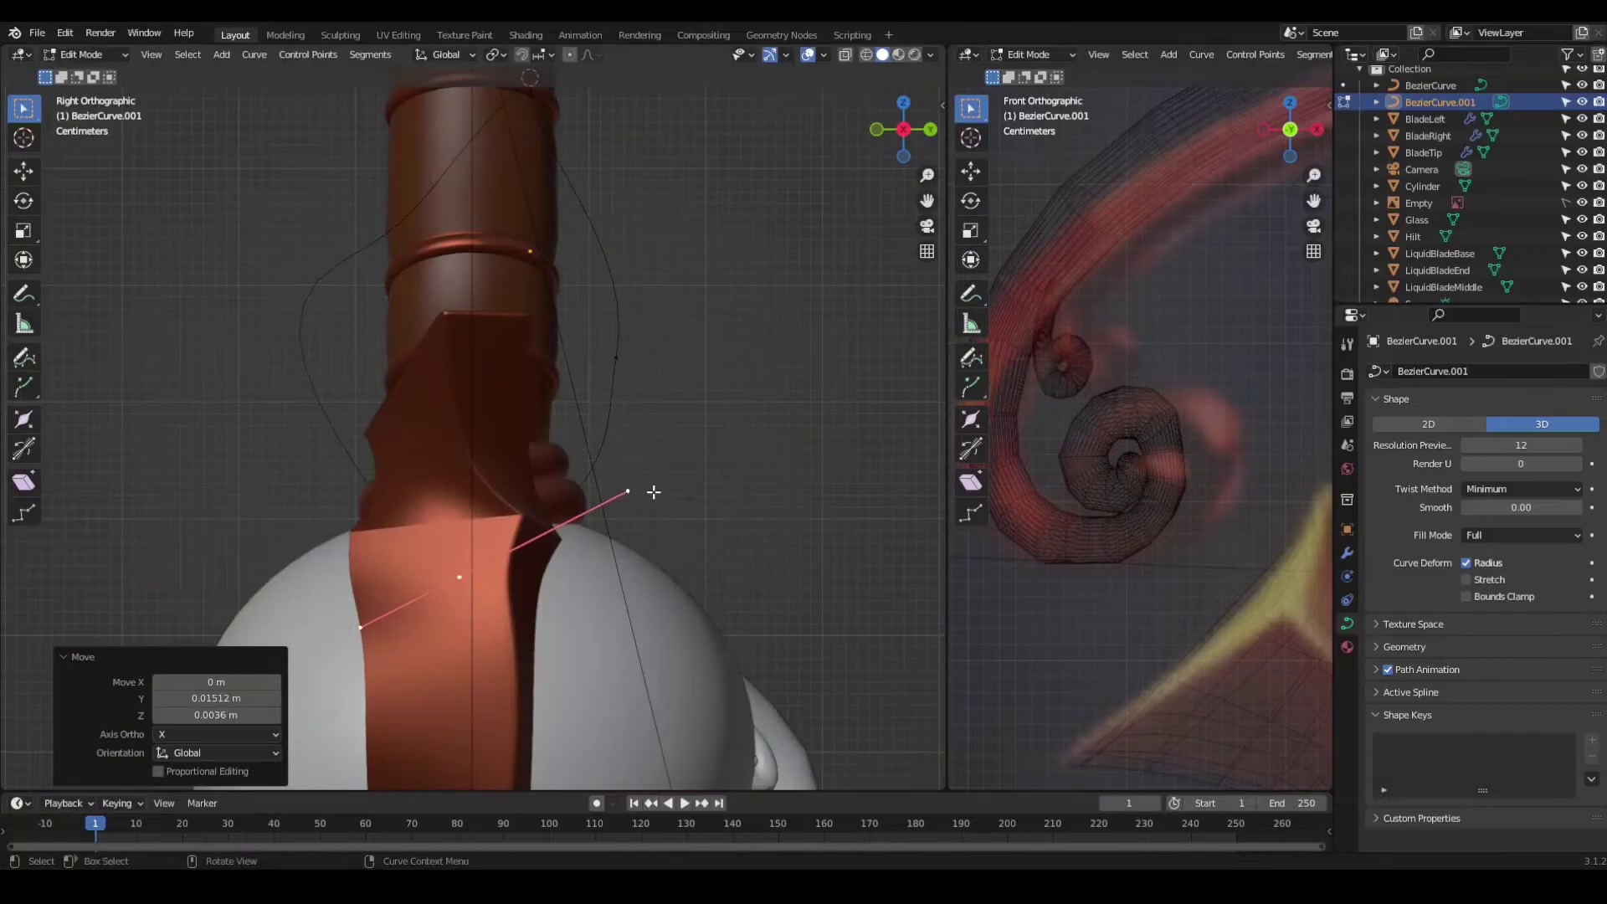
scroll(545, 330, up, 2)
click(524, 337)
click(484, 419)
key(Tab)
Step: Duplicate the ribbon curve in place and move a point onto the other pink ribbon
scroll(557, 341, down, 2)
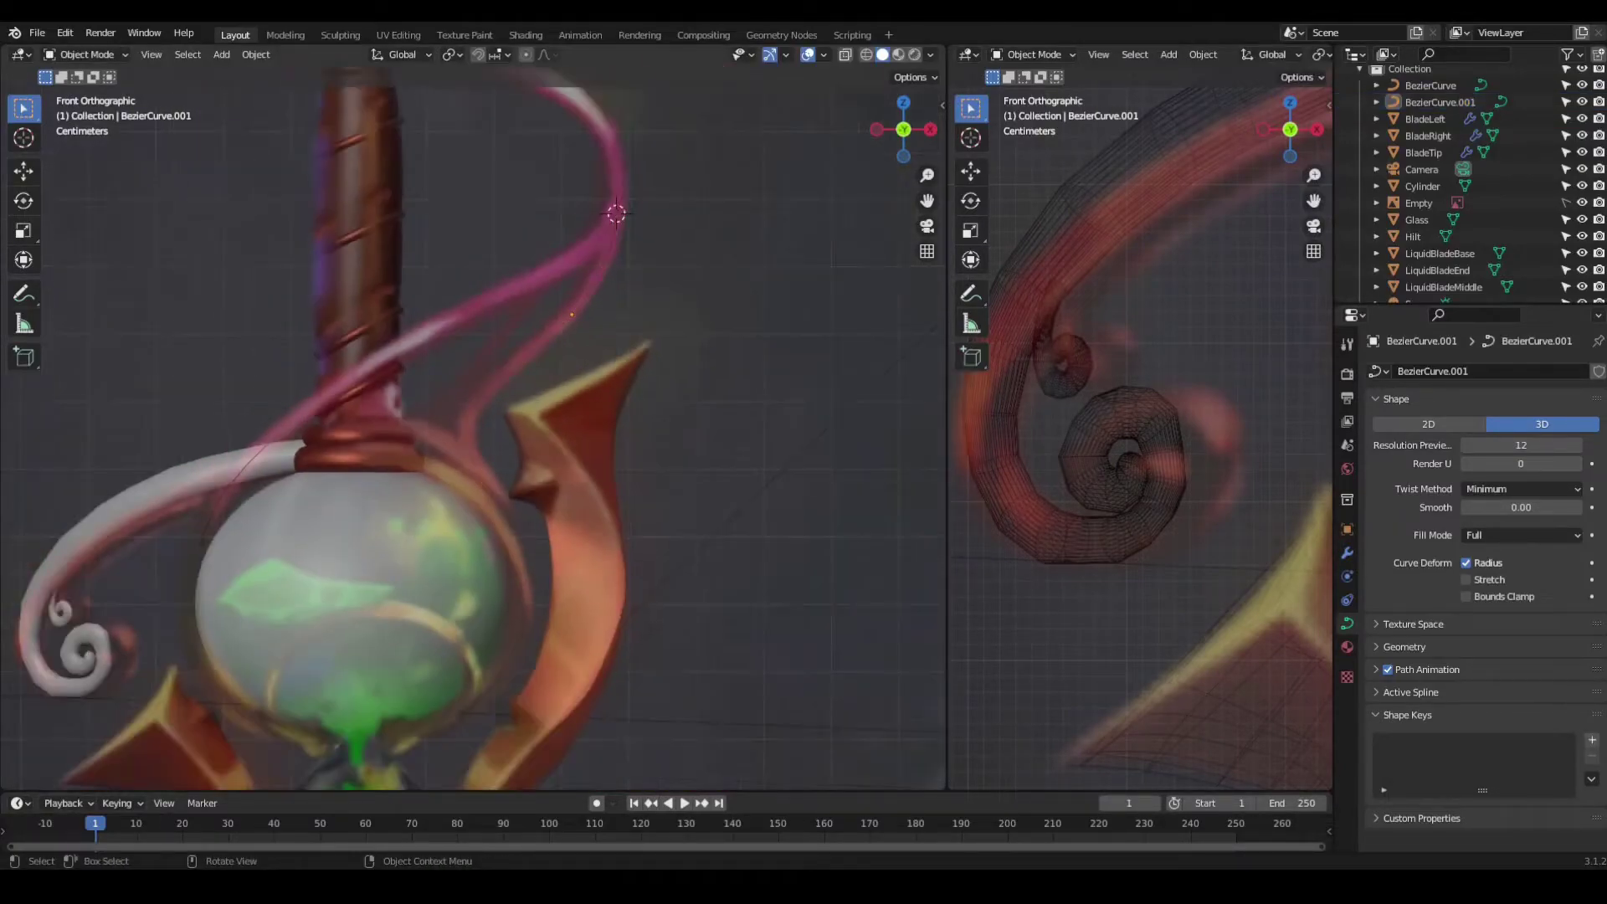
scroll(488, 379, up, 3)
key(shift+d)
key(Escape)
key(Tab)
scroll(723, 284, down, 2)
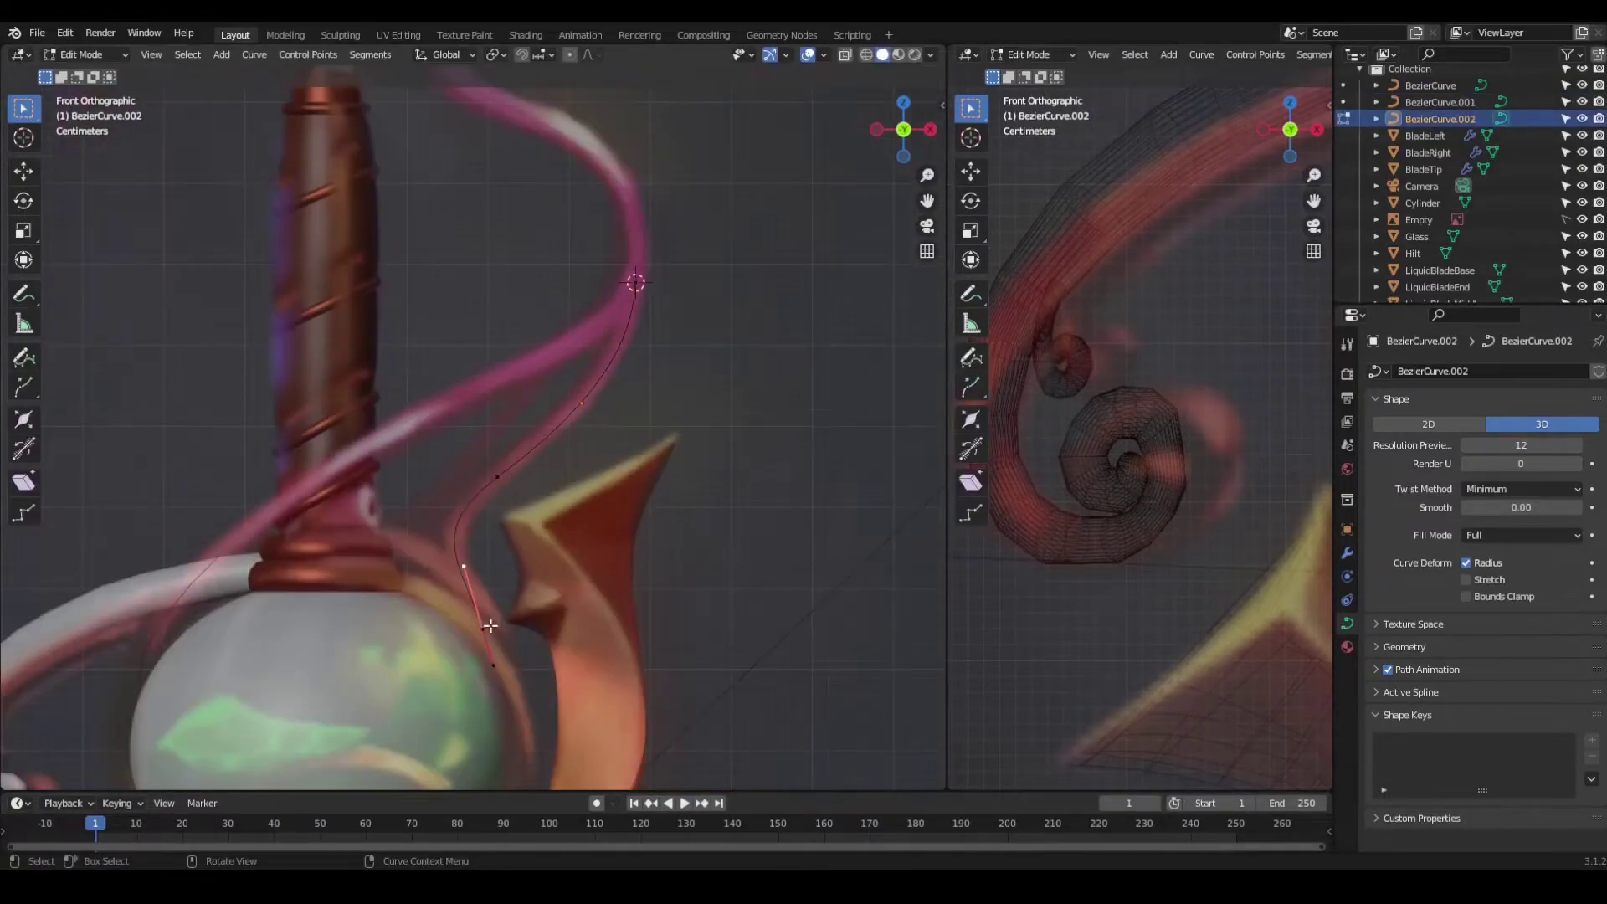
drag(497, 476, 460, 470)
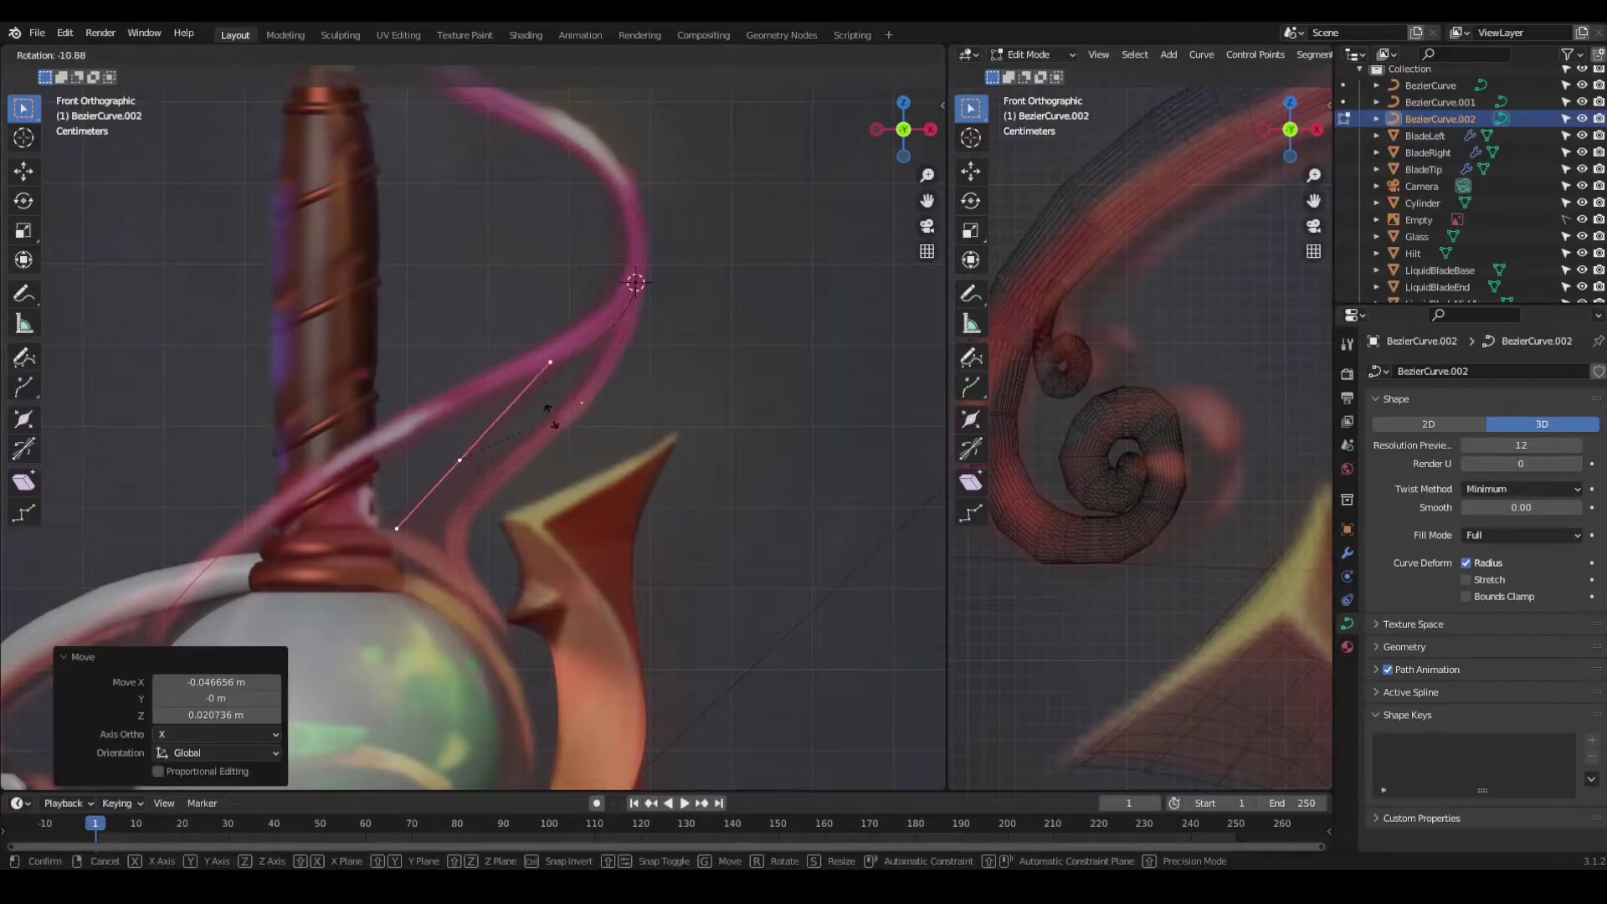
Step: Move the copy's lower point into place and review its path around the sword
key(KP_3)
click(661, 519)
key(g)
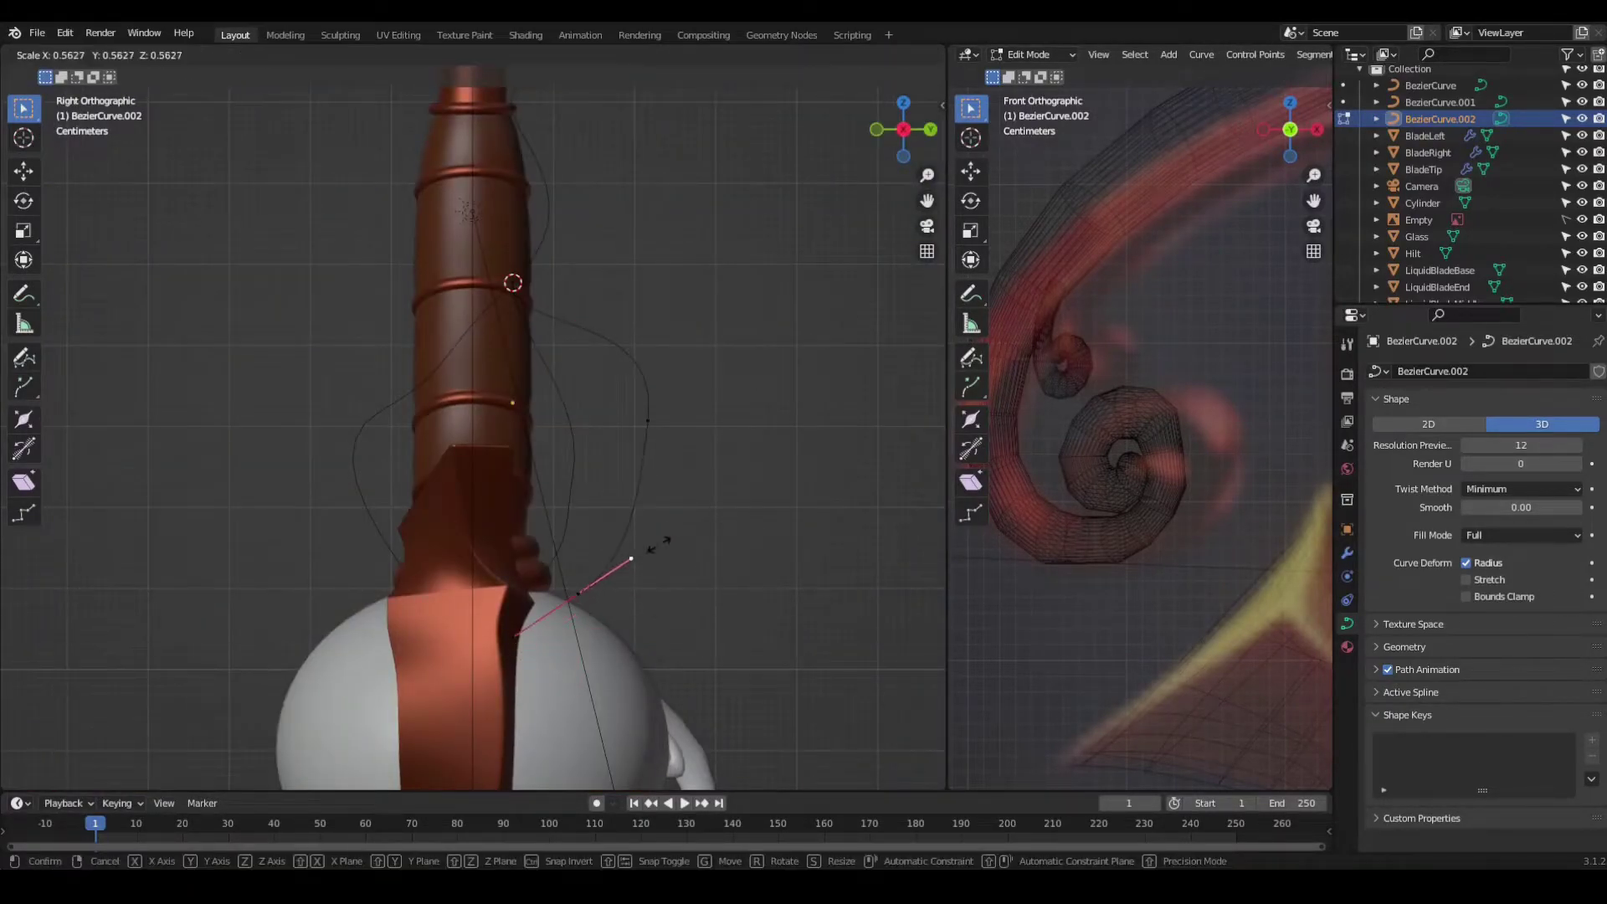
click(639, 549)
key(KP_1)
mouse_move(829, 542)
middle_down()
mouse_move(728, 611)
mouse_move(513, 352)
mouse_move(703, 438)
mouse_move(398, 478)
mouse_move(477, 463)
middle_up()
click(398, 478)
middle_drag(627, 487, 668, 539)
Step: Lengthen the copy's handle and move the selected point further along the ribbon
key(Tab)
scroll(668, 539, down, 4)
mouse_move(593, 450)
middle_down()
mouse_move(620, 439)
mouse_move(465, 310)
middle_up()
key(Tab)
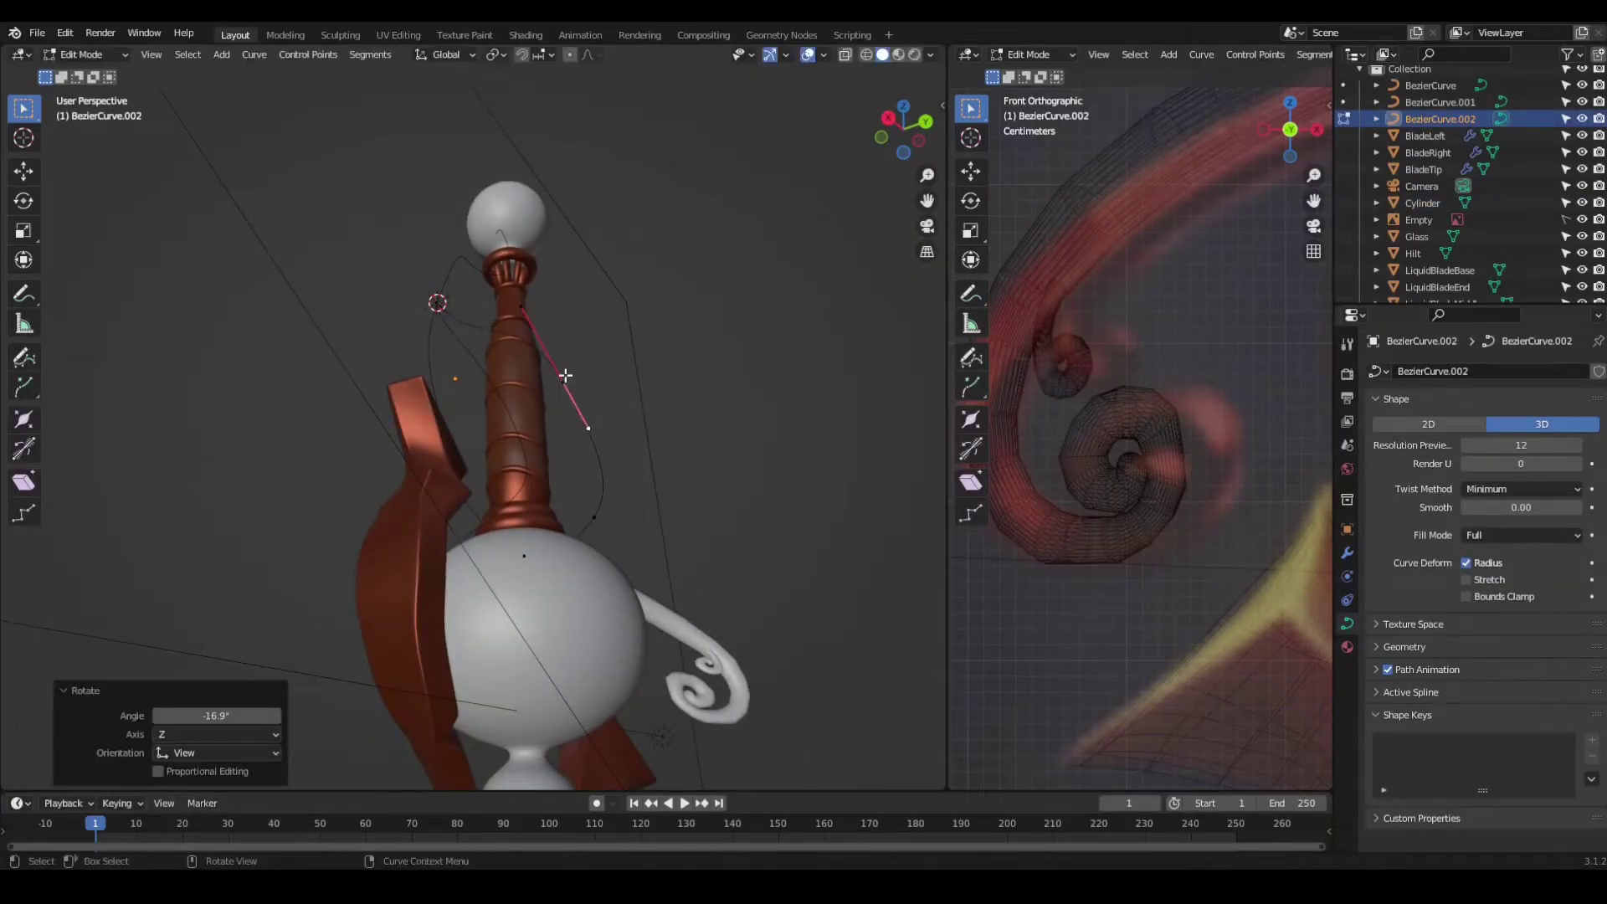
click(688, 393)
key(s)
click(489, 494)
key(g)
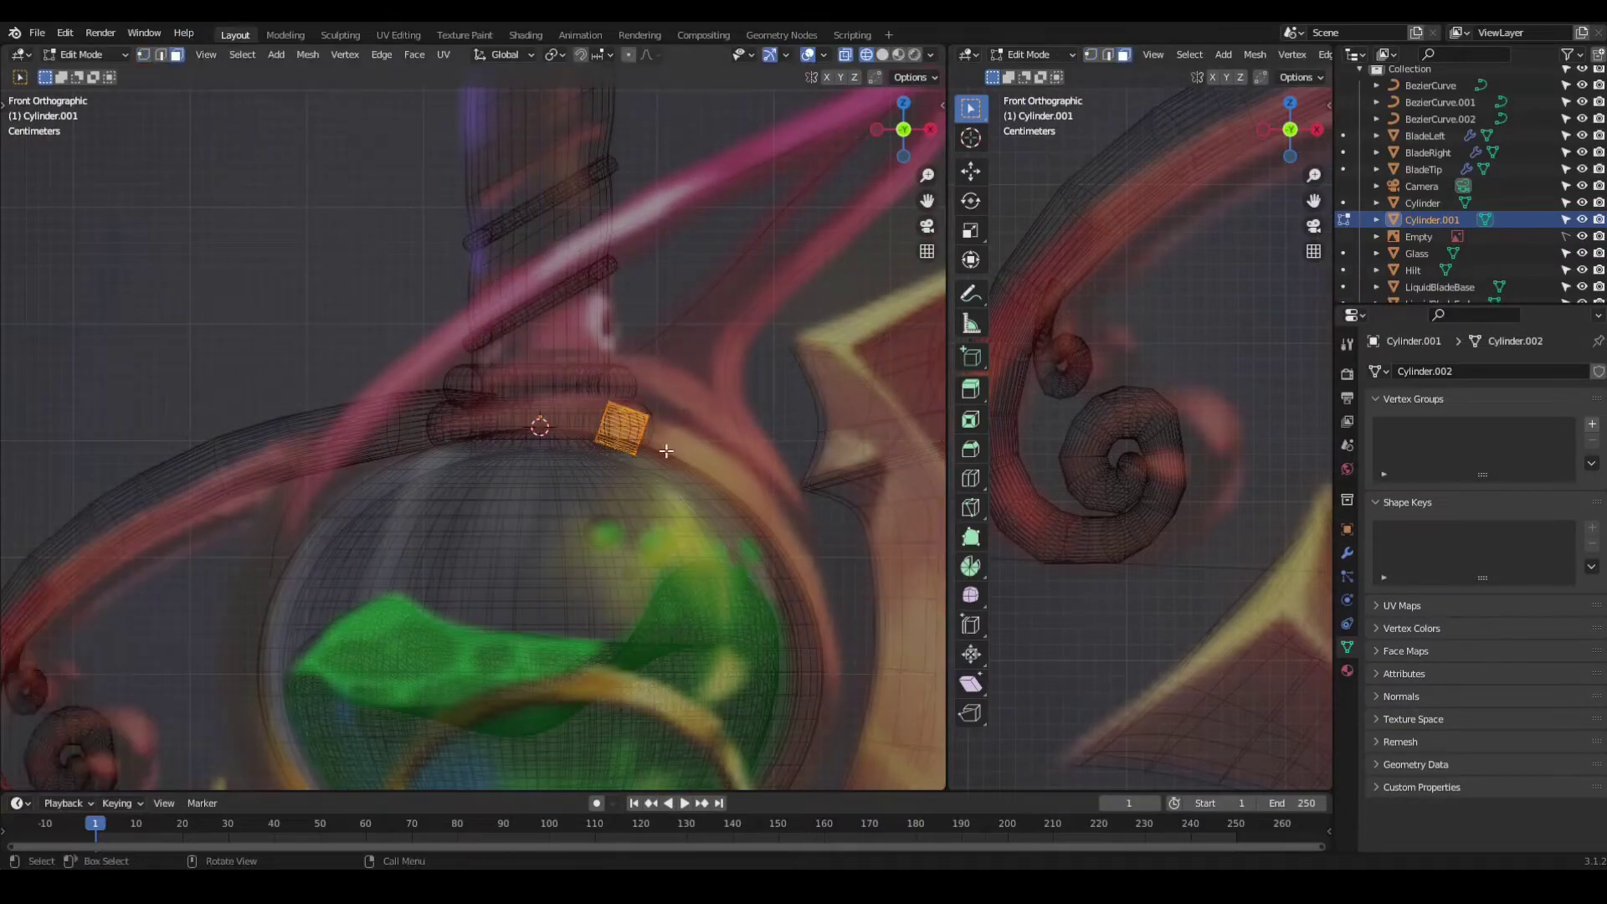
Step: Extrude the Cylinder.001 rim edge, scale it along Z and widen it around the bulb
scroll(781, 603, up, 3)
key(e)
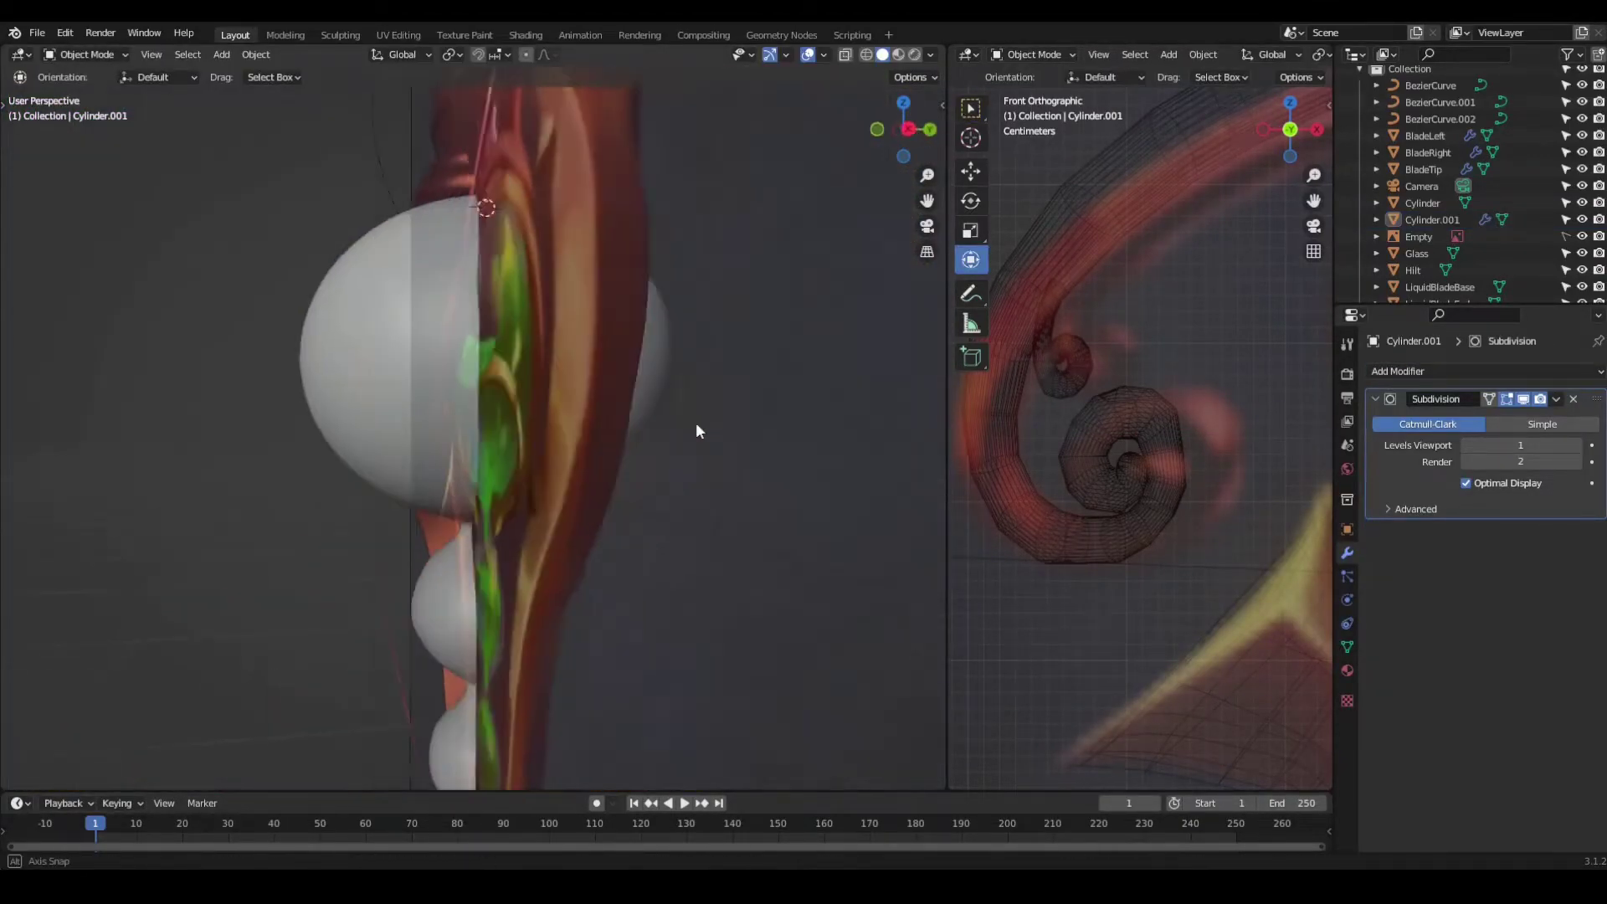
scroll(680, 409, up, 3)
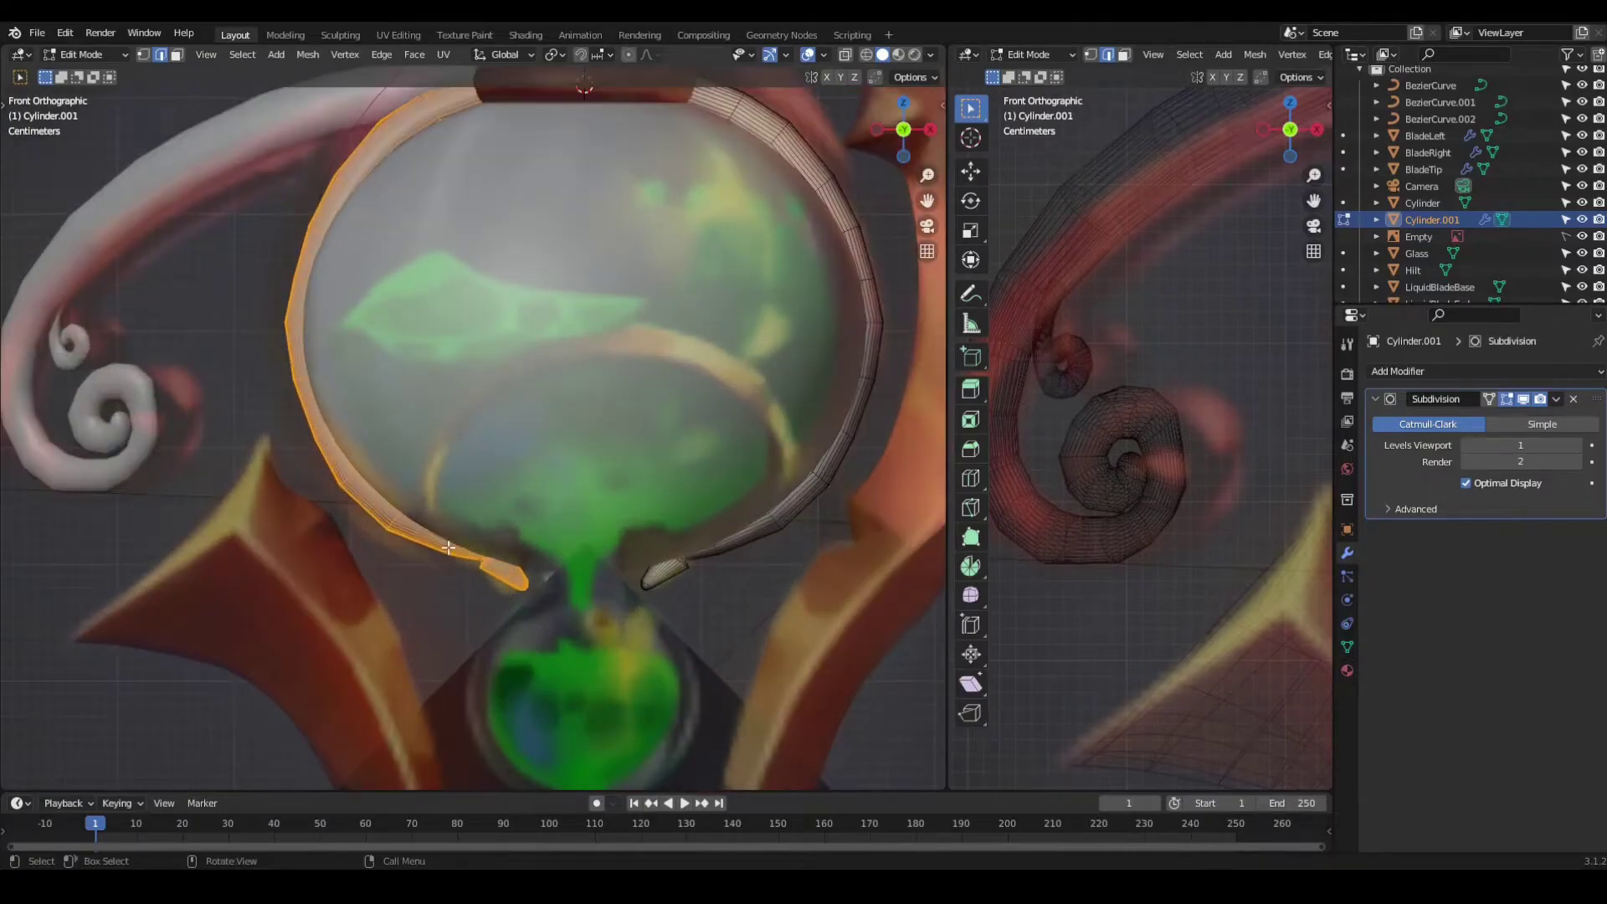
key(s)
key(z)
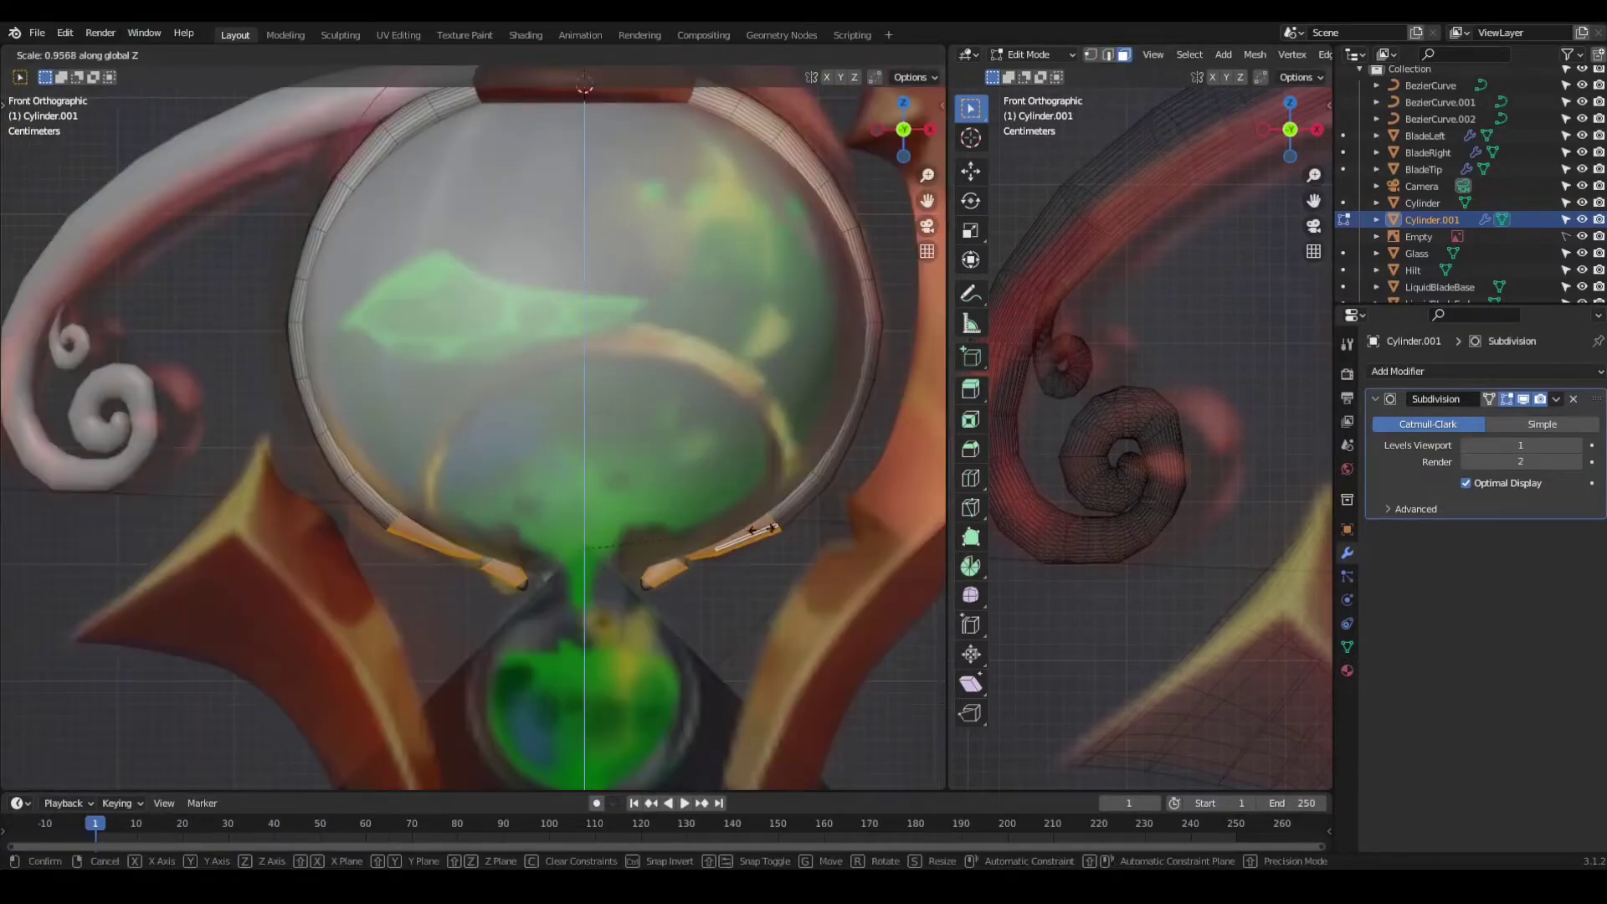
click(756, 203)
scroll(360, 436, down, 2)
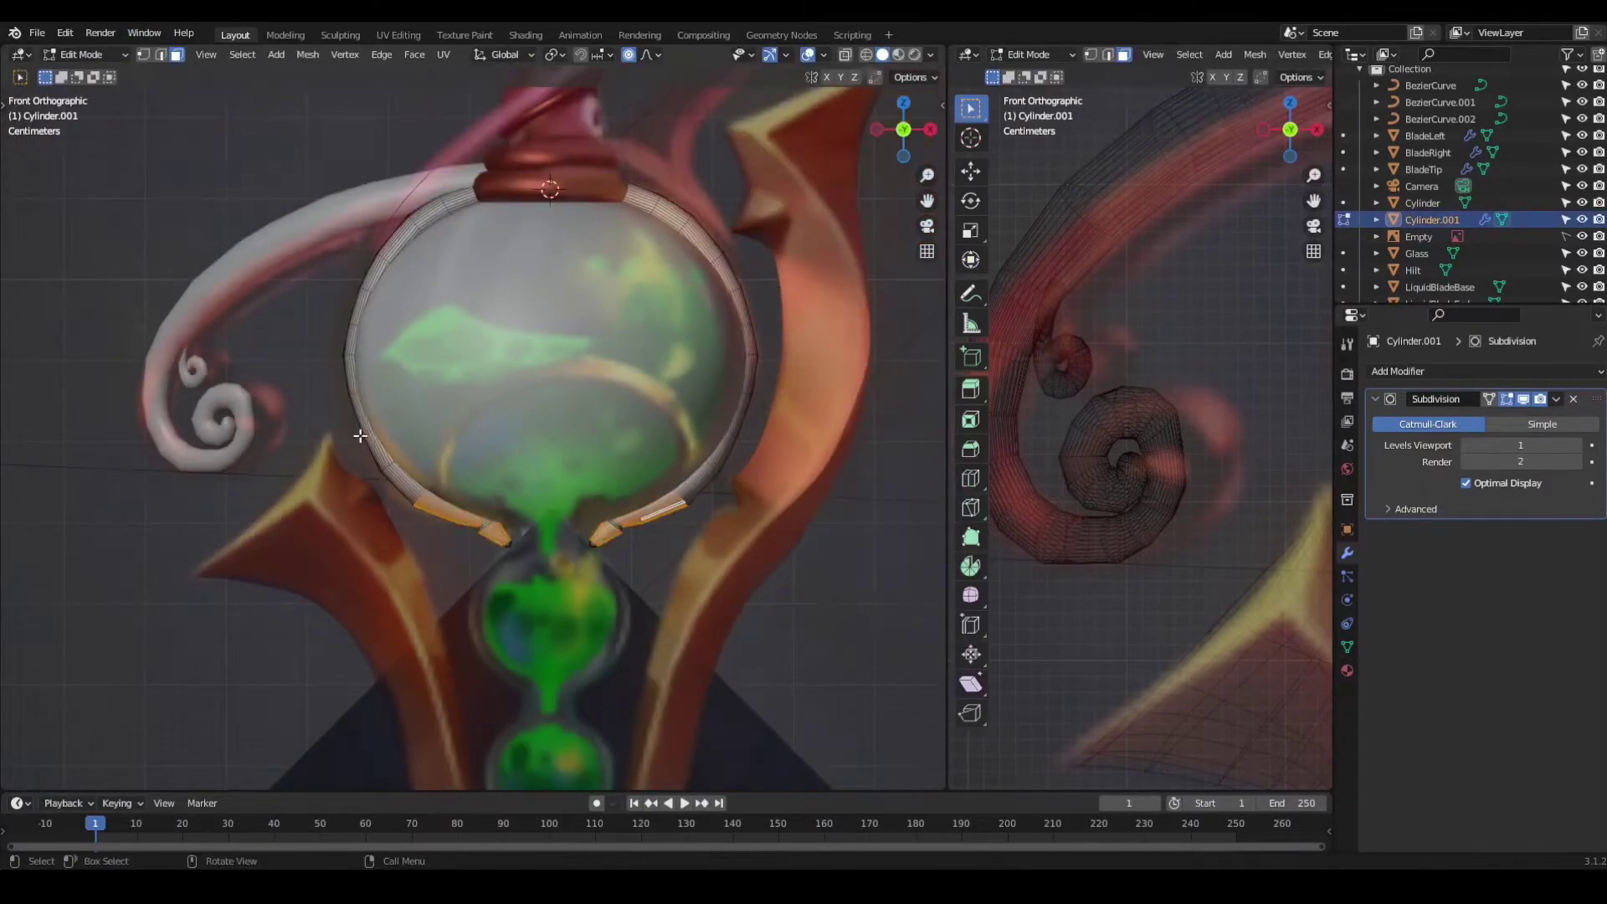
click(799, 416)
key(Tab)
scroll(656, 380, up, 3)
click(543, 479)
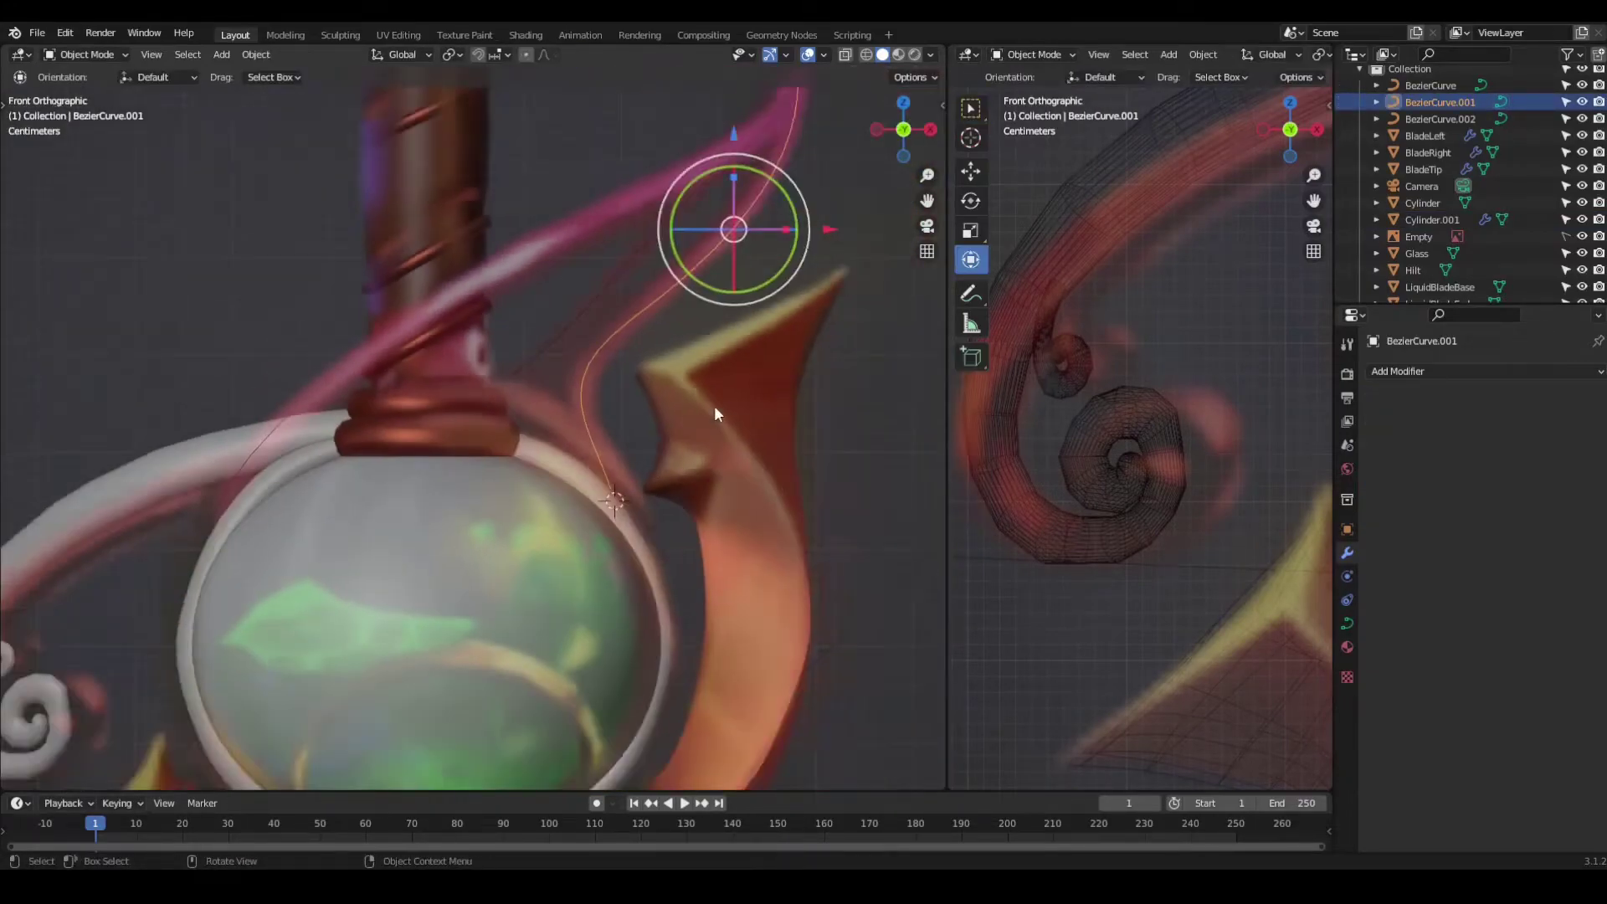
Step: Duplicate the second ribbon into BezierCurve.003 and rotate its points around the bulb's neck
key(shift+d)
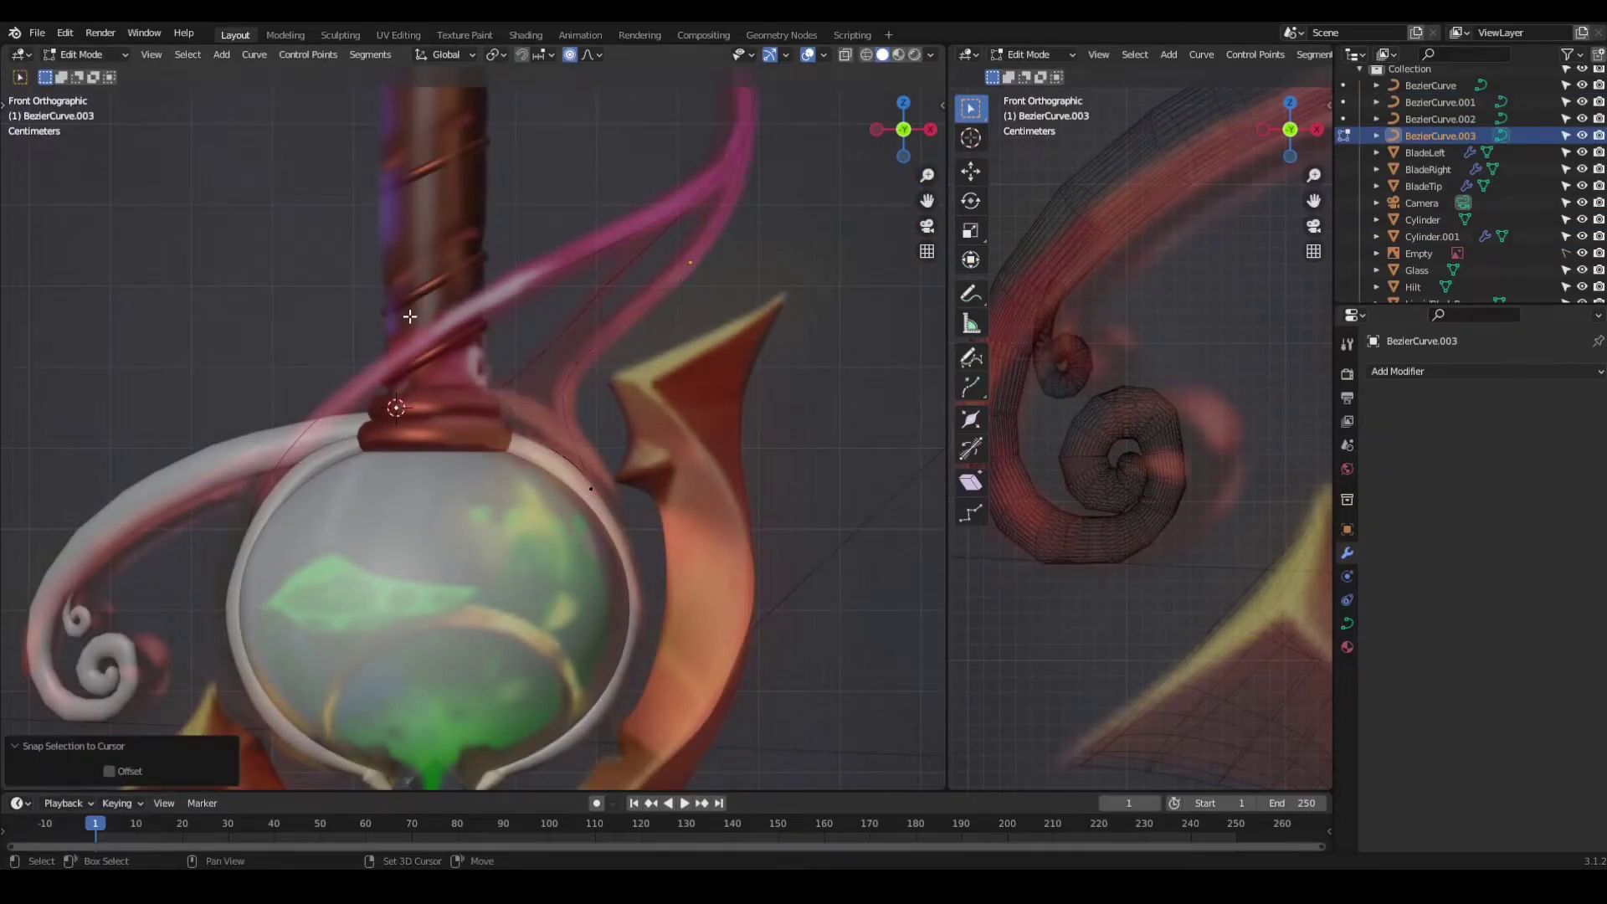
middle_drag(422, 407, 358, 405)
middle_drag(631, 334, 535, 435)
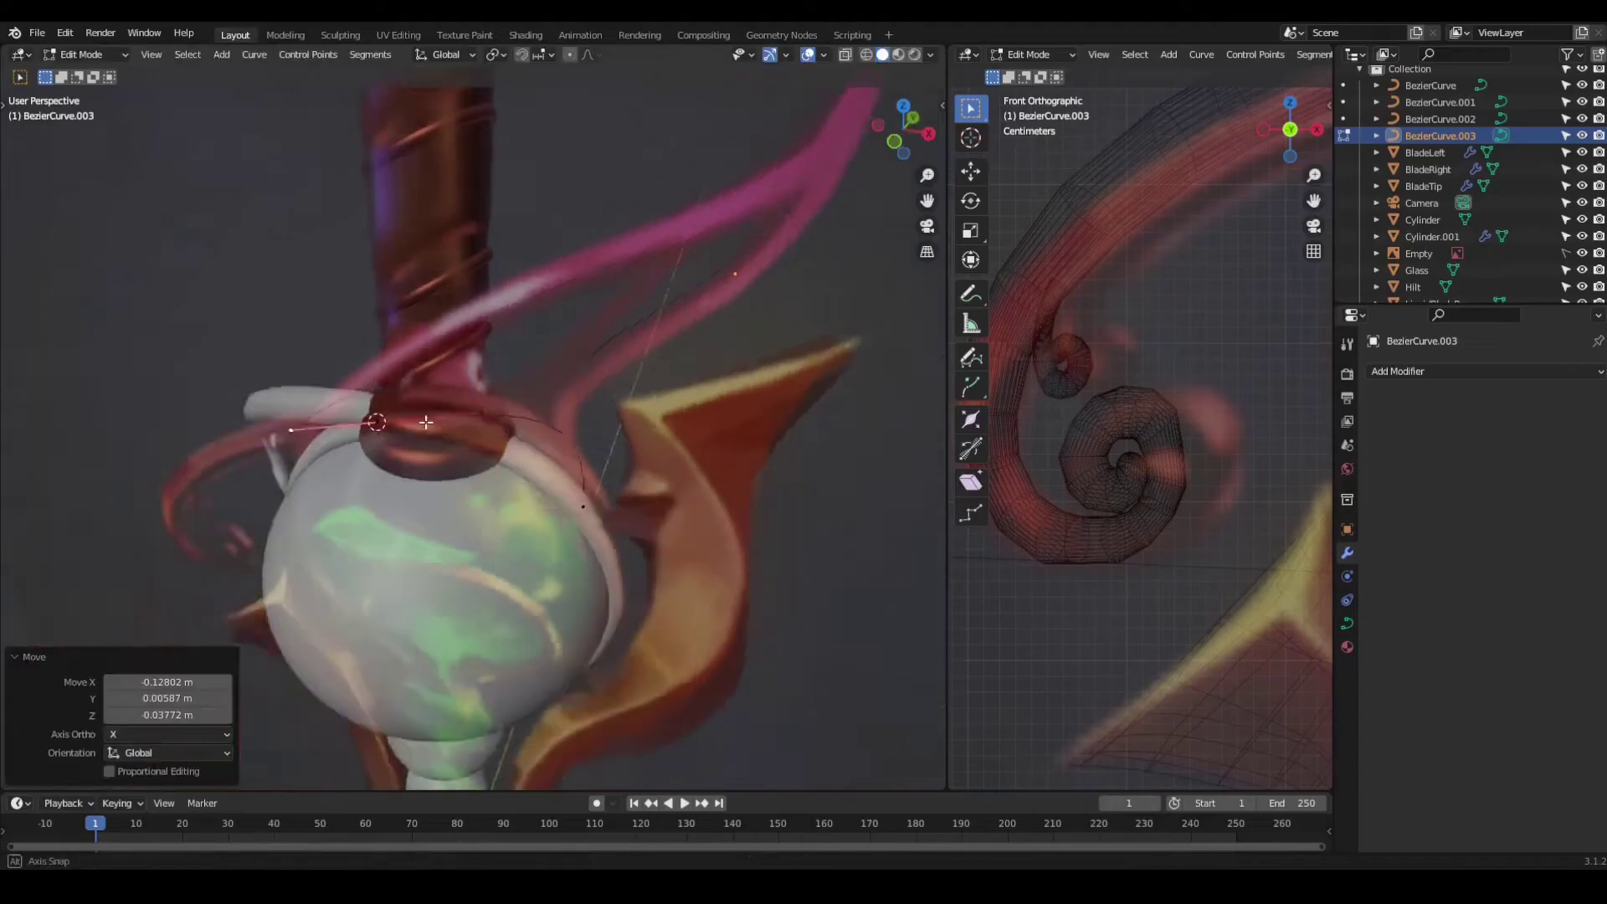
key(r)
key(Escape)
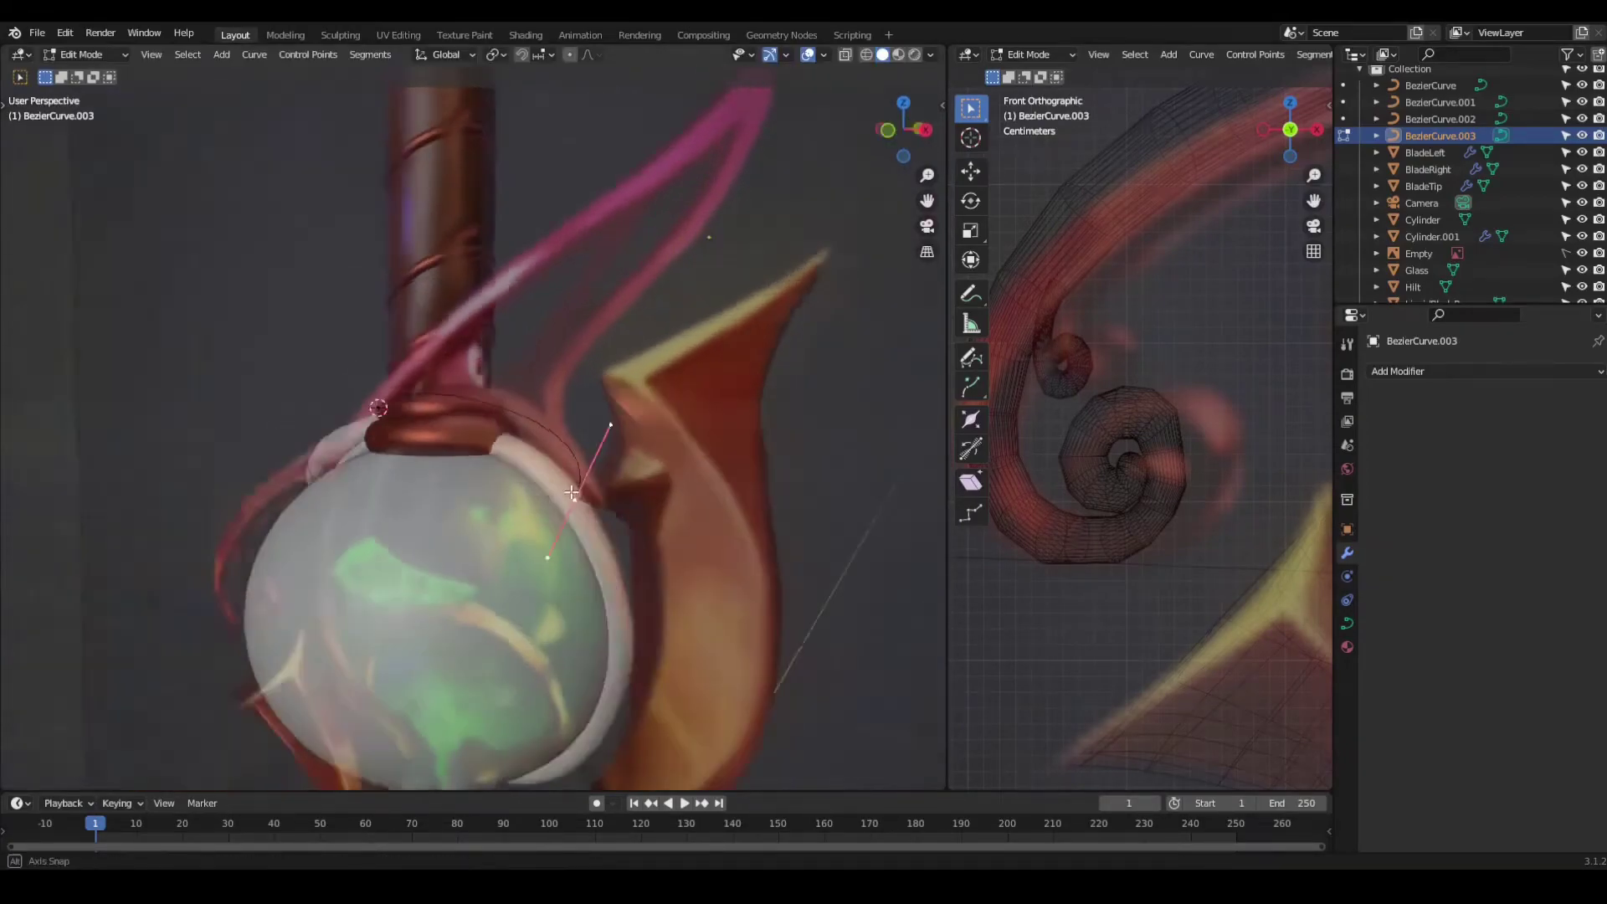
middle_drag(560, 542, 670, 396)
key(KP_1)
scroll(669, 396, down, 2)
key(Tab)
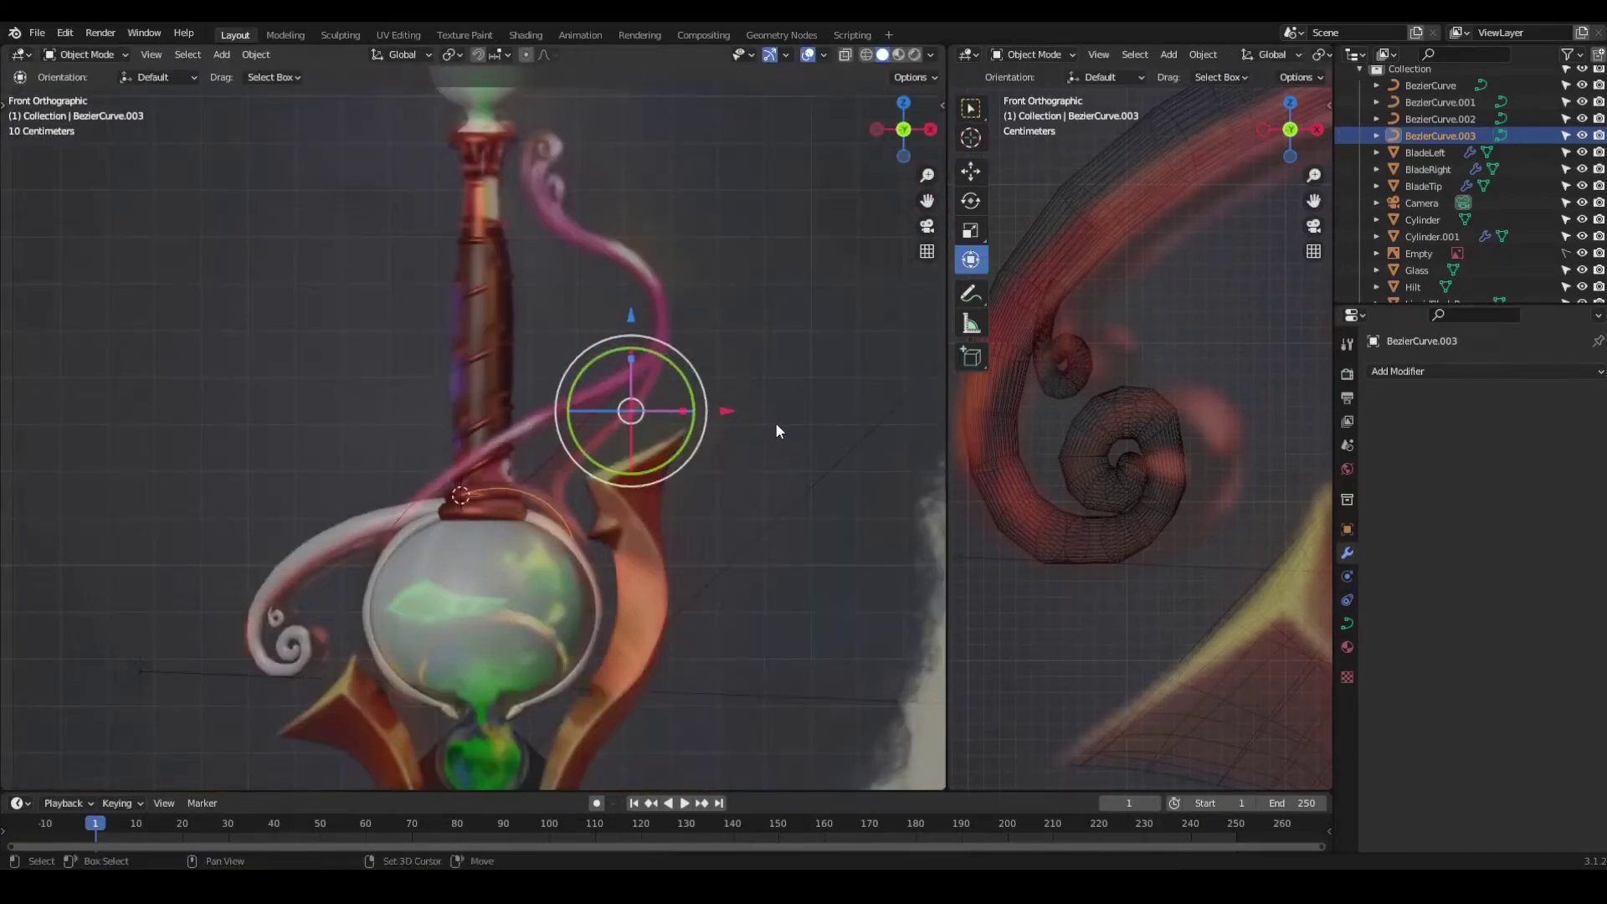
Step: Select the first pink ribbon and rotate the handle at its top curl
shift+middle_drag(776, 422, 569, 427)
click(569, 427)
scroll(490, 195, up, 3)
key(Tab)
middle_drag(490, 195, 667, 348)
key(r)
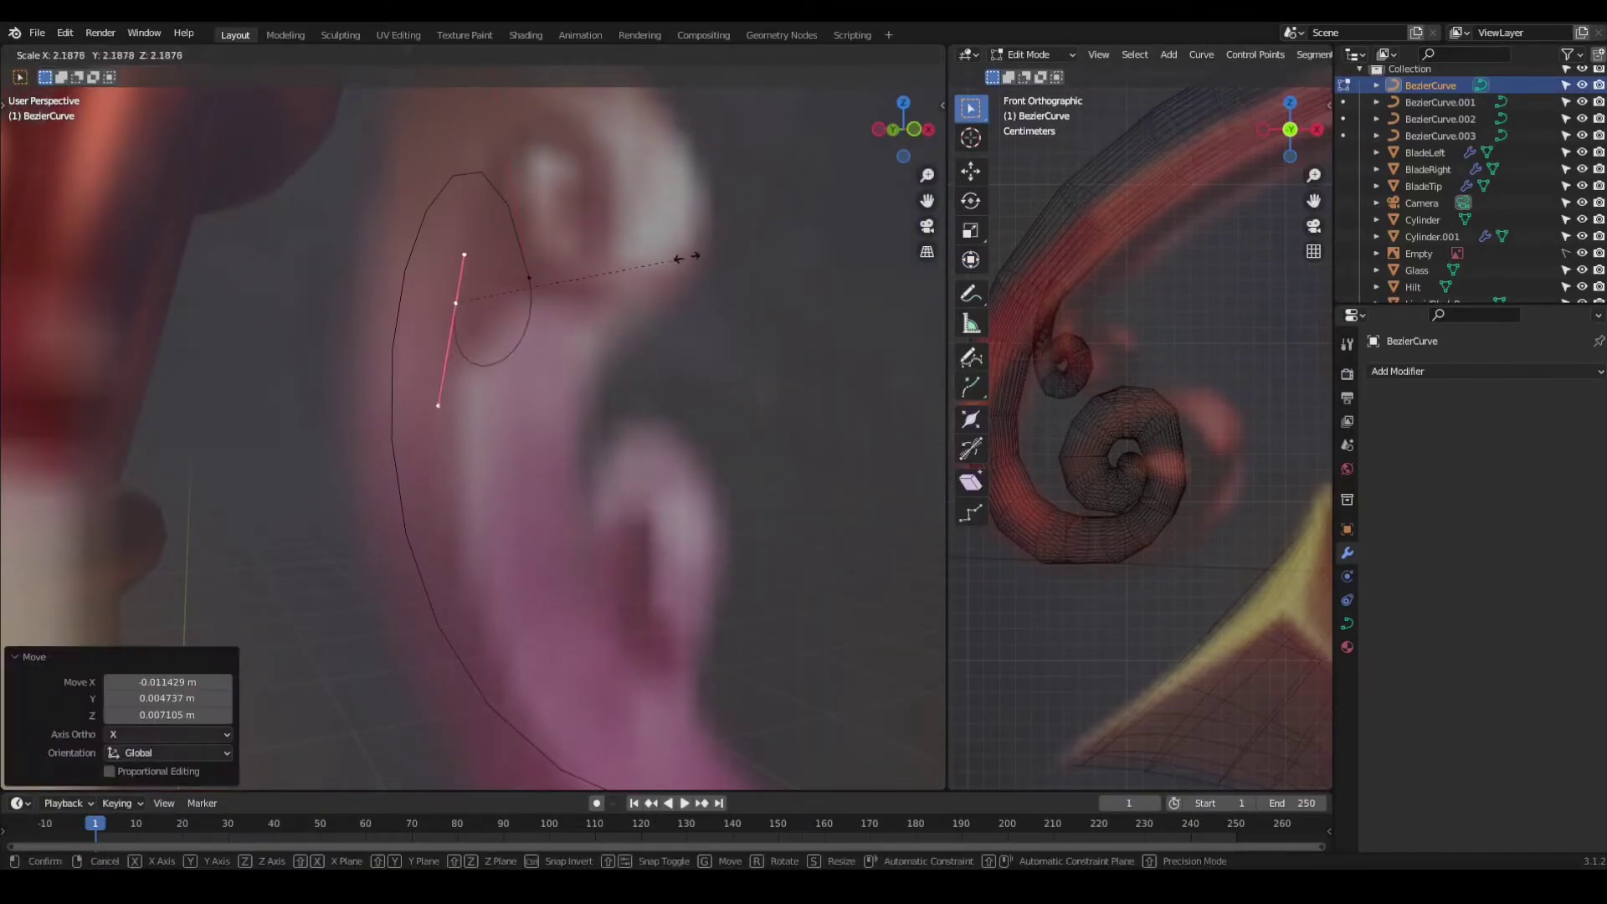
click(686, 257)
Step: Scale down the first ribbon's top-curl handle to tighten the curl
key(KP_1)
scroll(490, 353, up, 3)
scroll(643, 348, up, 2)
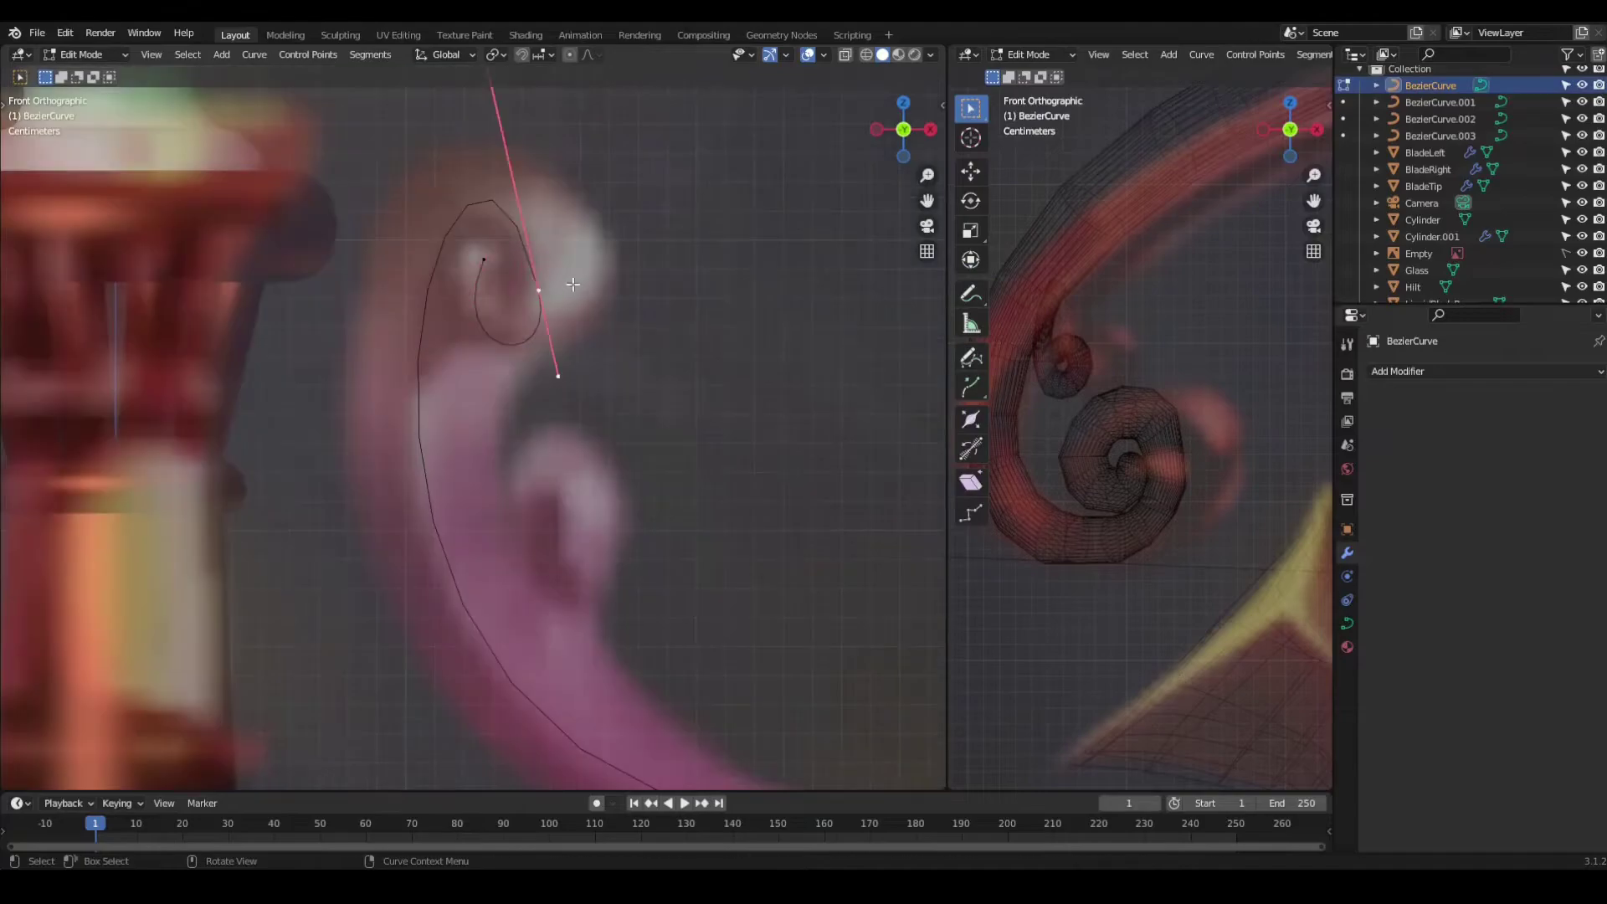
scroll(552, 203, down, 2)
key(s)
click(622, 210)
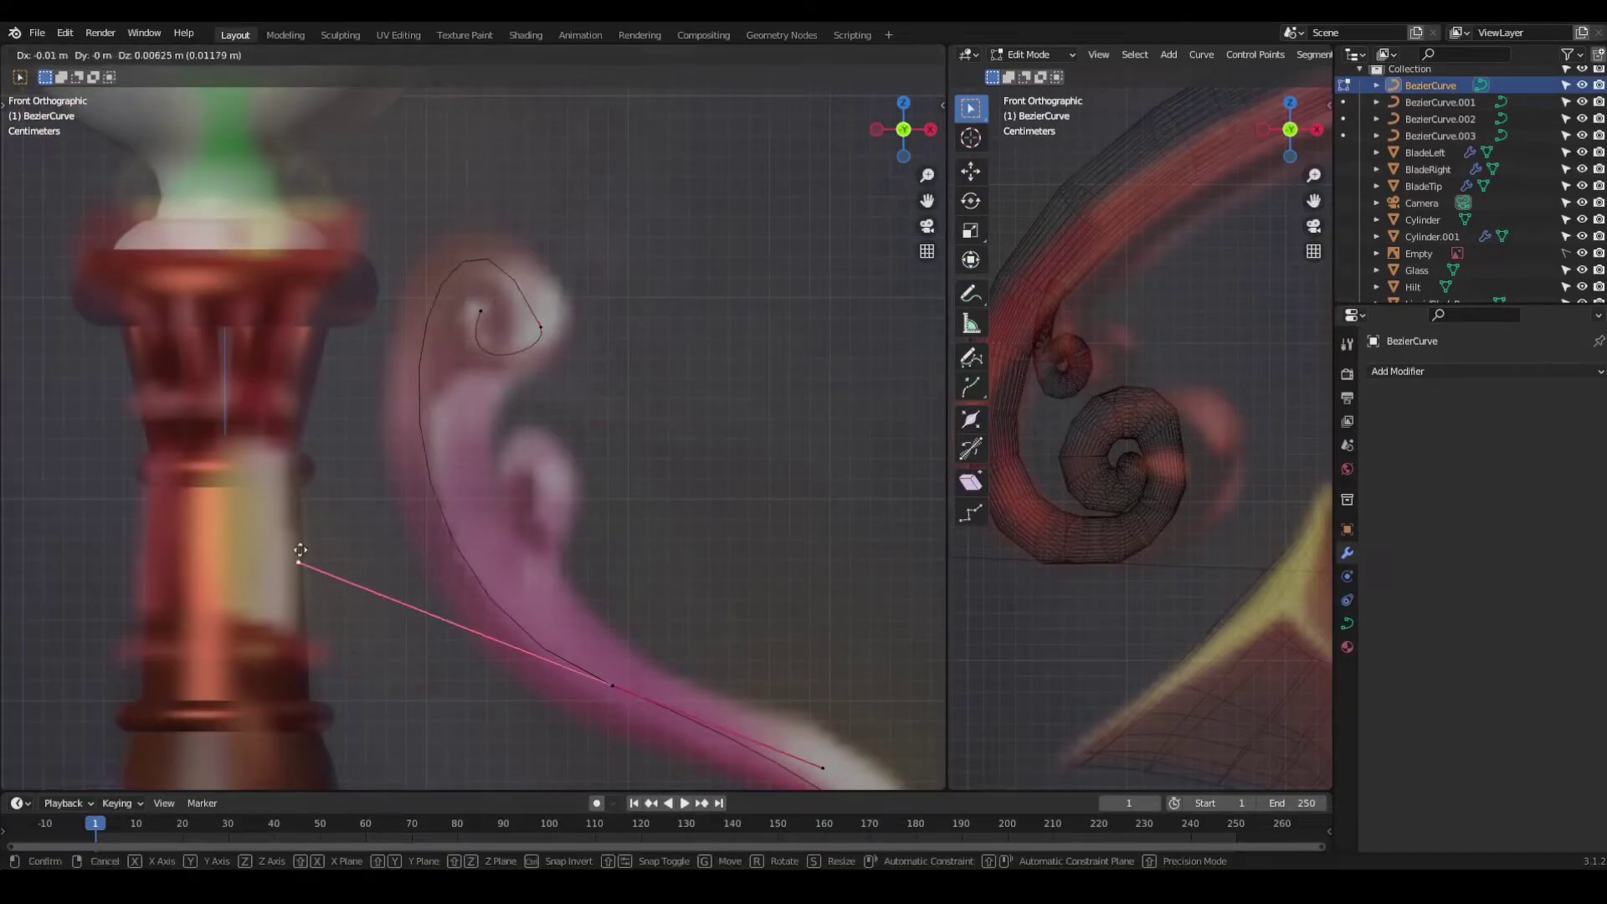
click(443, 107)
scroll(584, 293, down, 1)
key(ctrl+z)
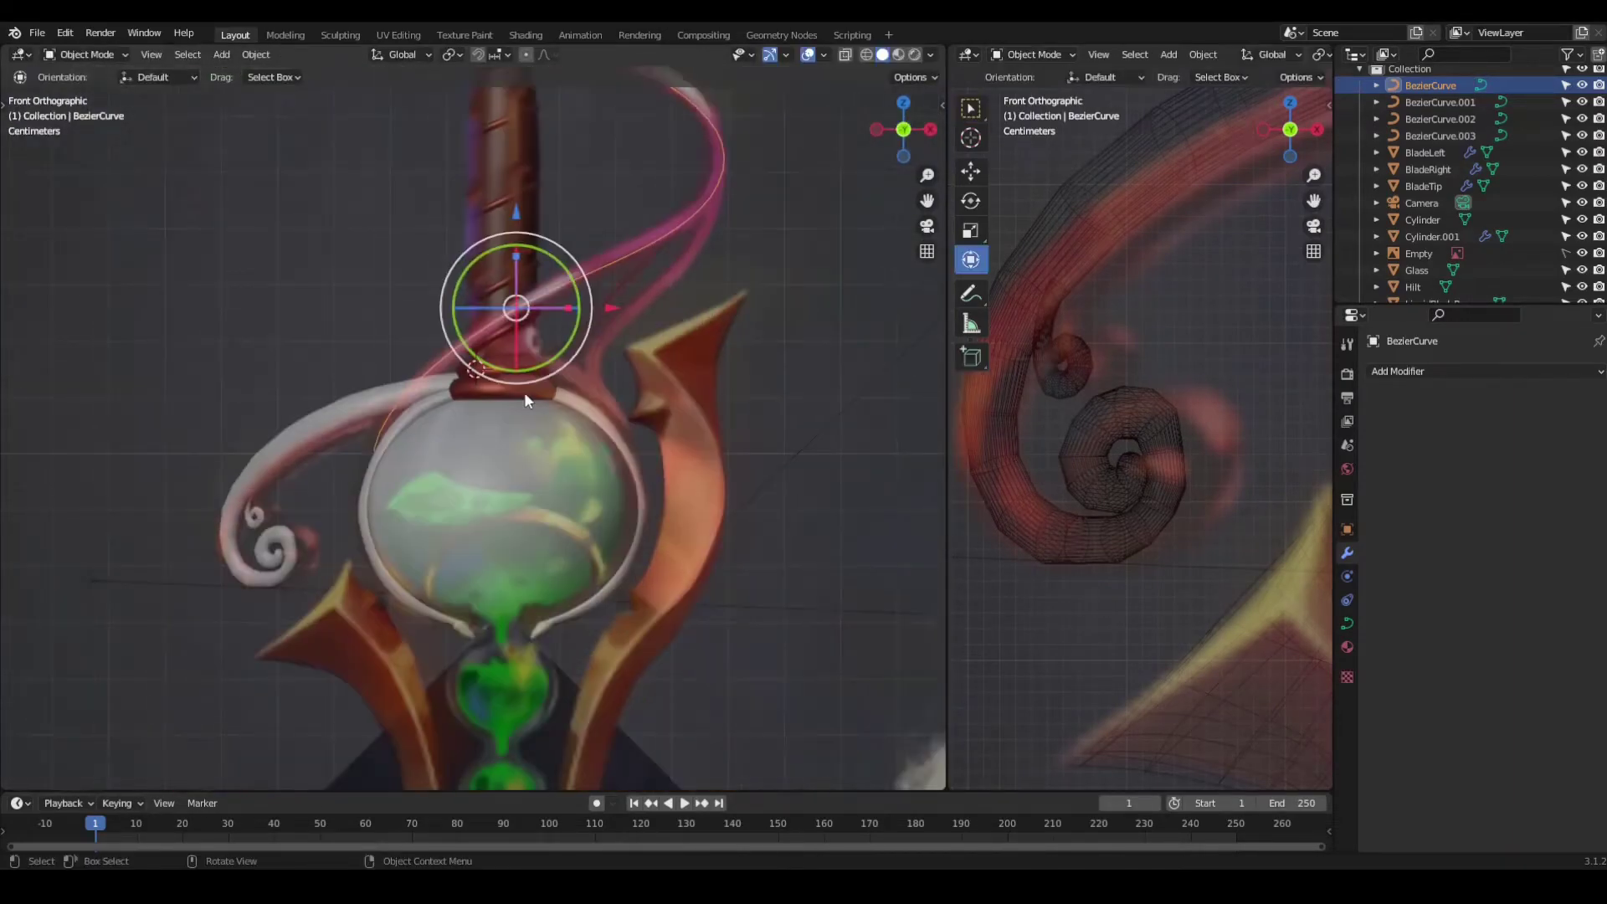
scroll(524, 392, up, 3)
click(264, 274)
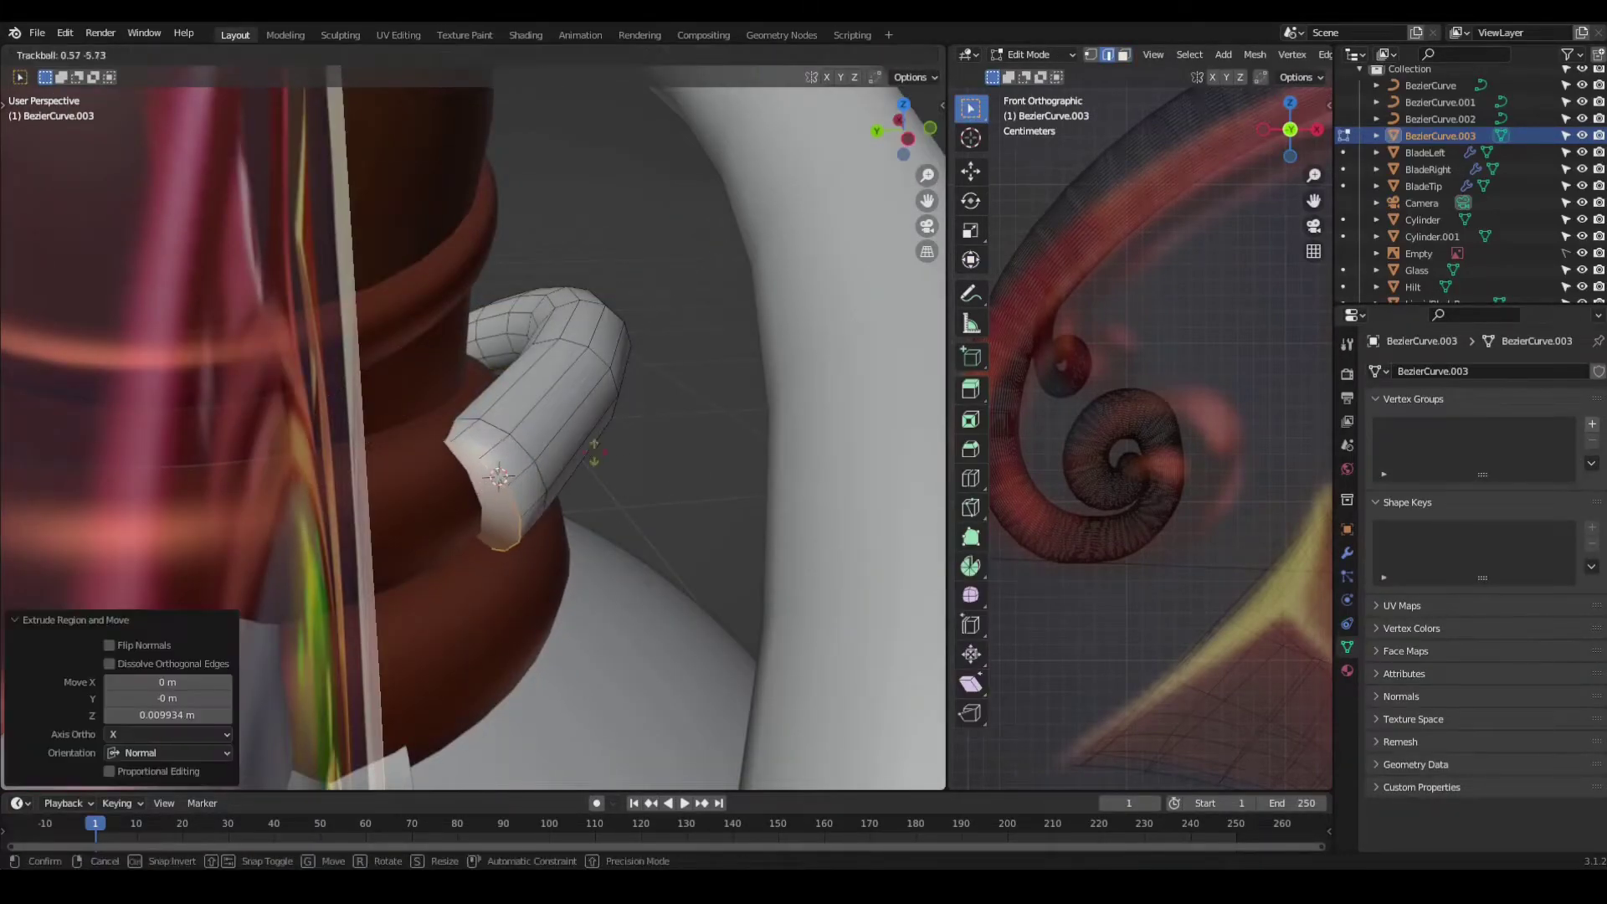
Step: Show the model in wireframe and rotate BezierCurve.003's extruded end
key(shift+z)
key(r)
key(r)
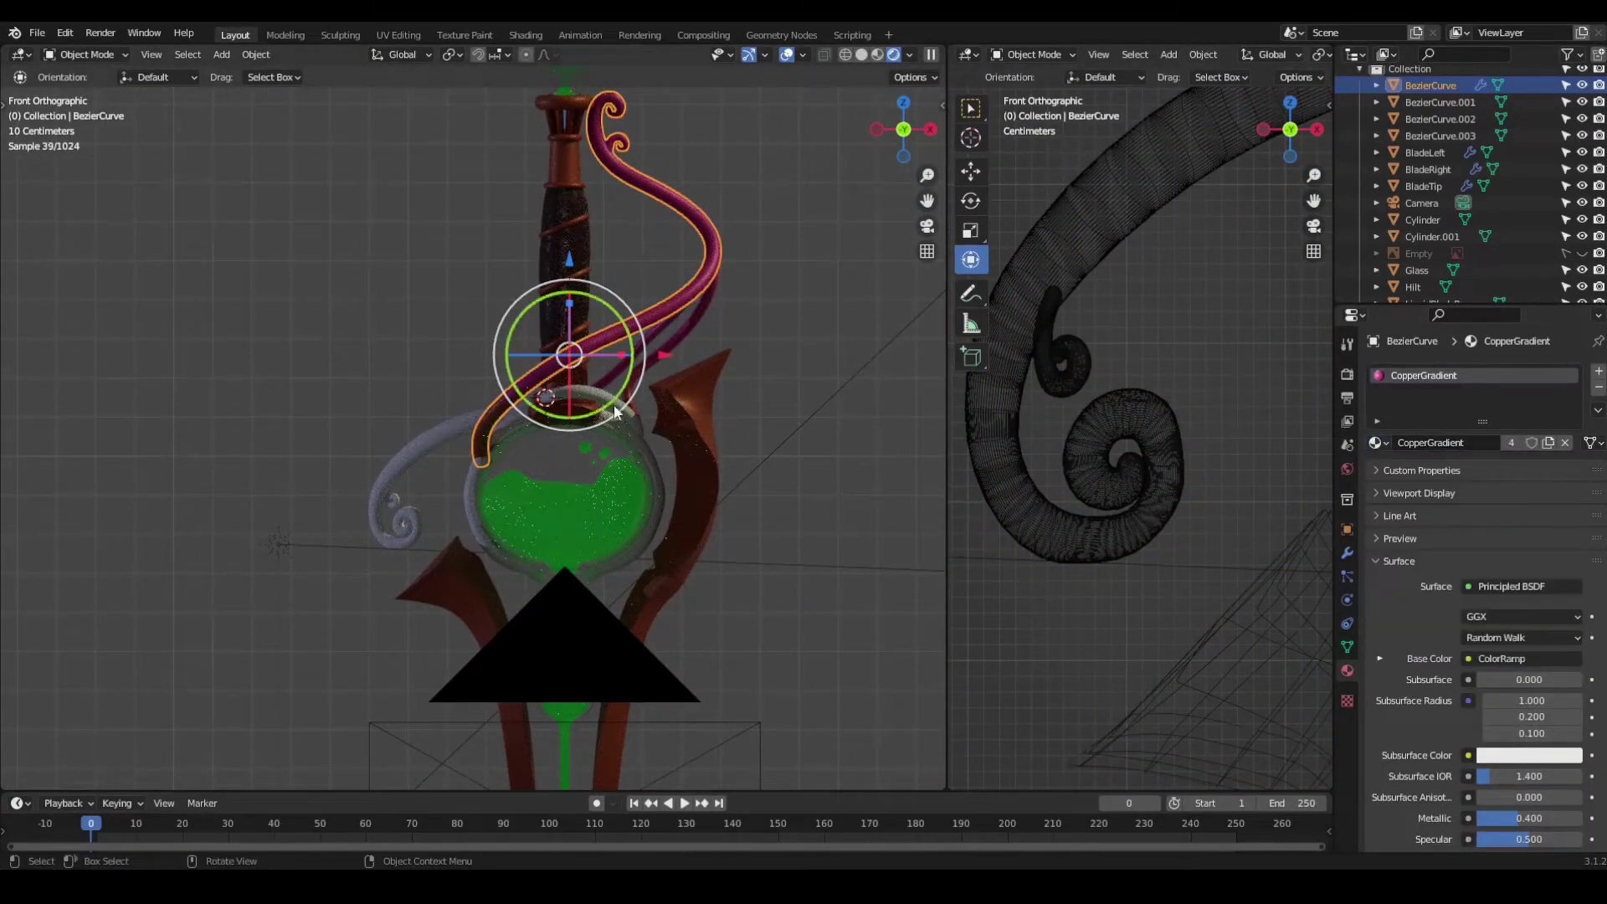
Step: Give the left spiral Cylinder a single-user PinkMetal material with a pink colour stop
click(410, 460)
click(1375, 442)
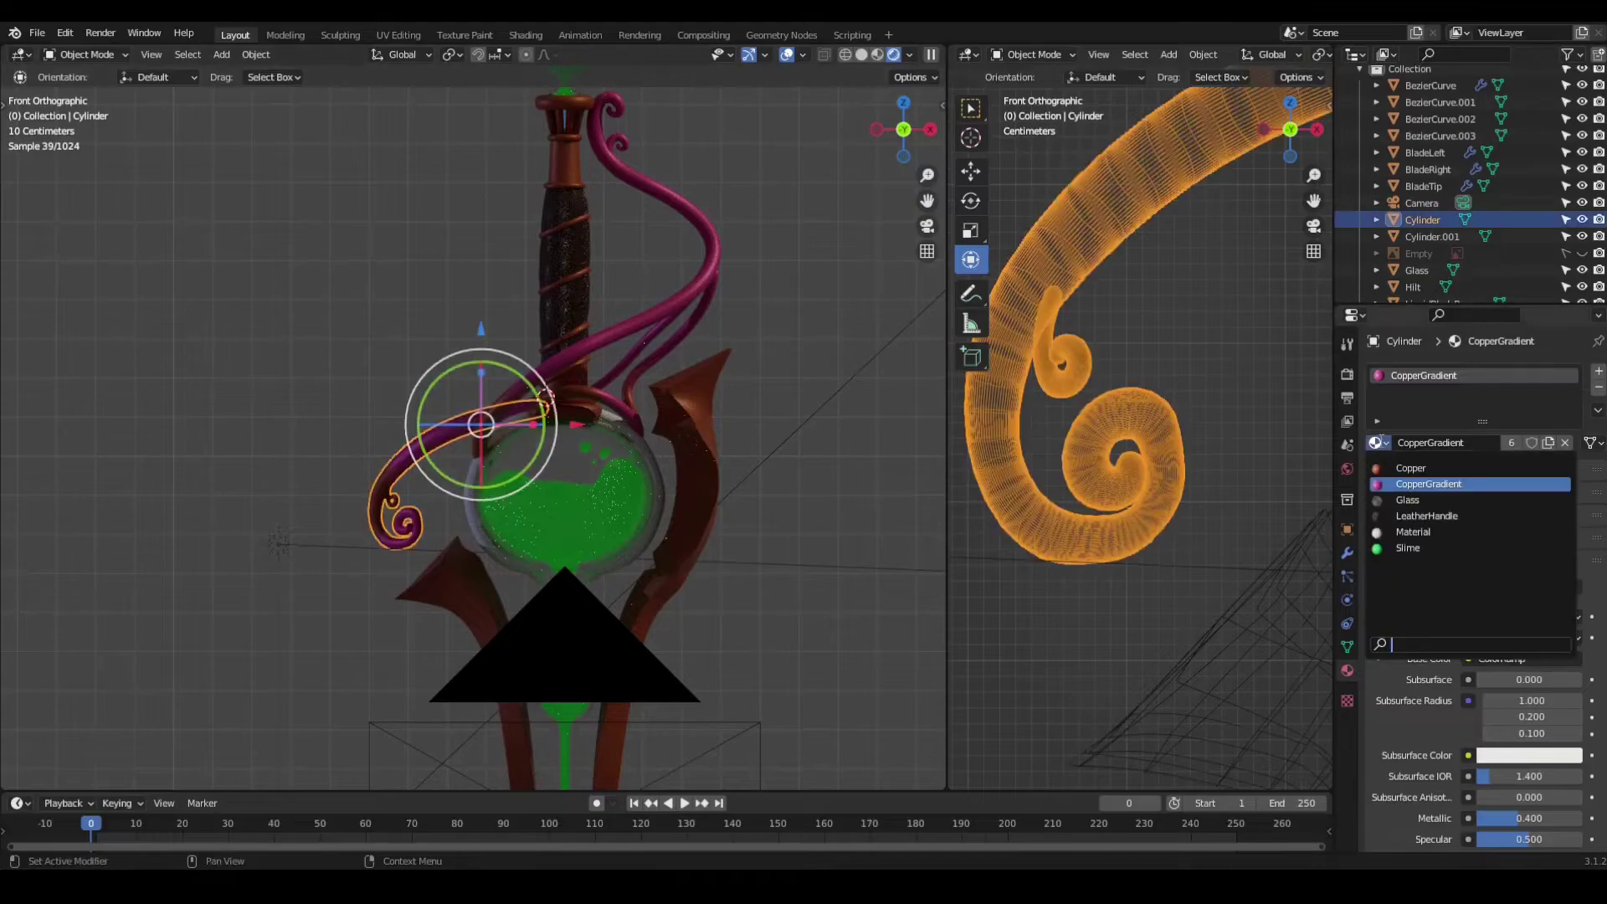
click(1511, 442)
click(21, 54)
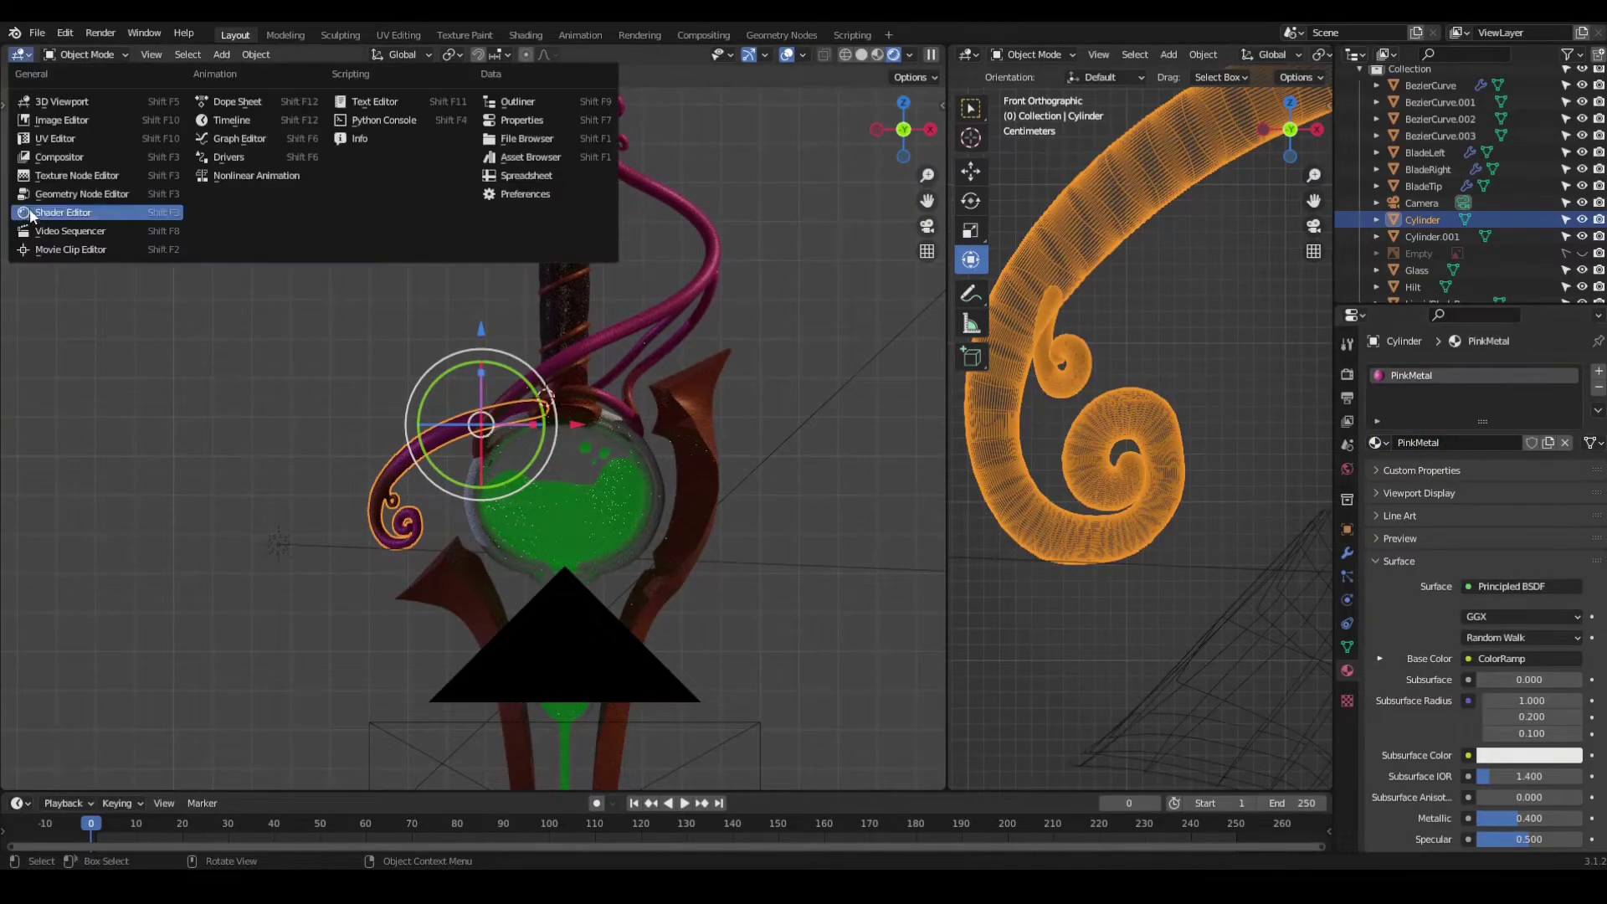
click(51, 209)
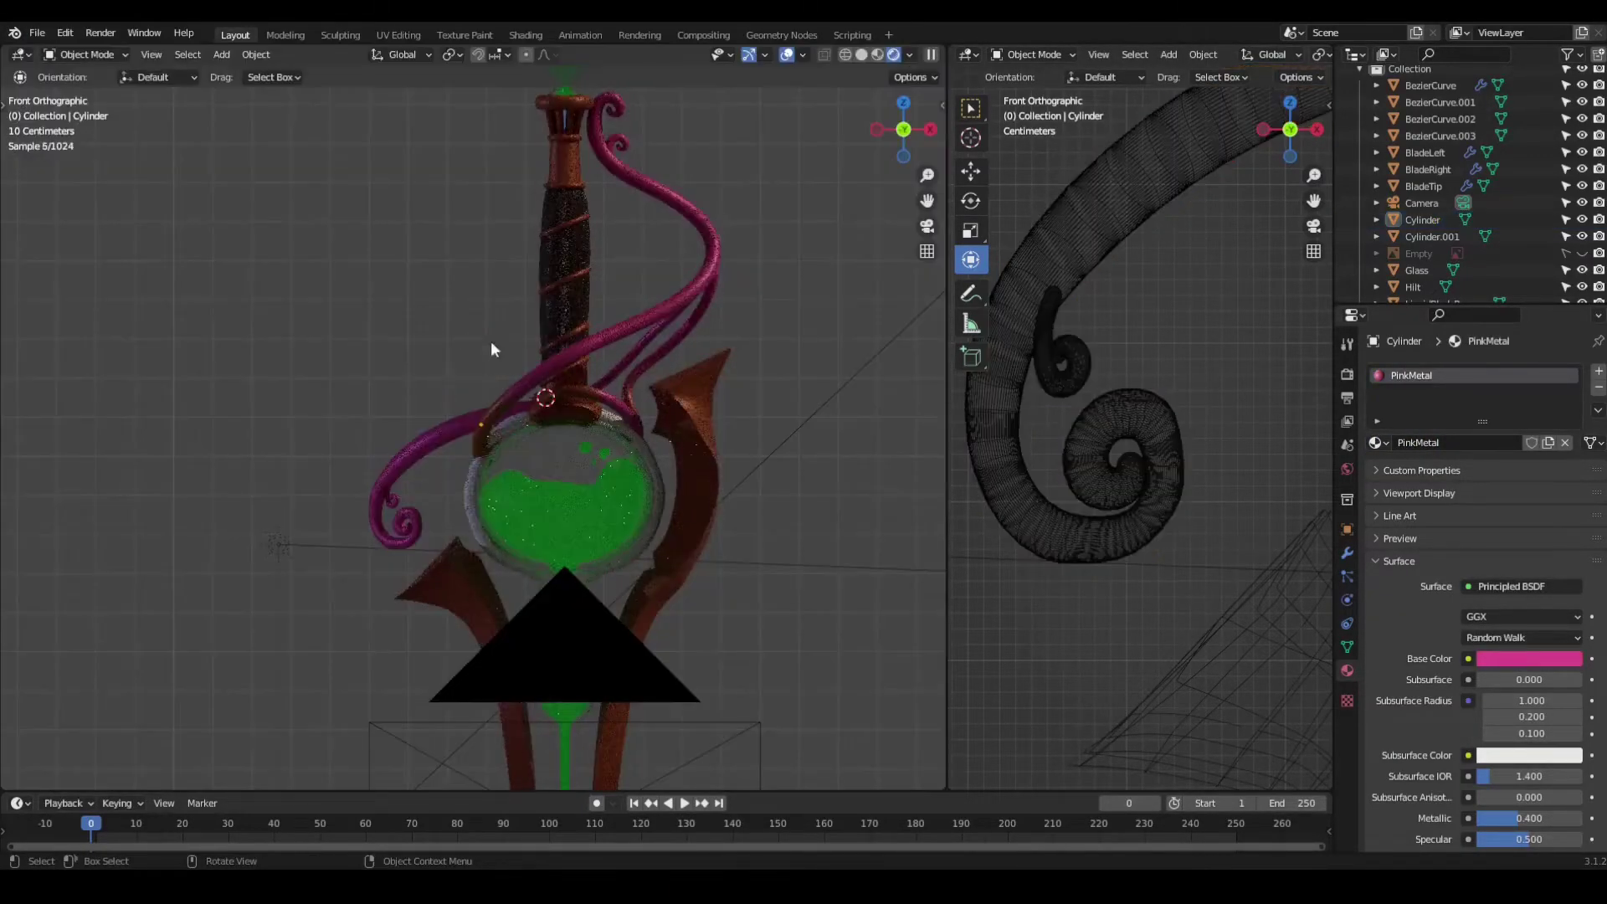
Step: Assign Copper to Cylinder.001, return to solid shading and select the glass bulb
click(1376, 442)
click(1411, 468)
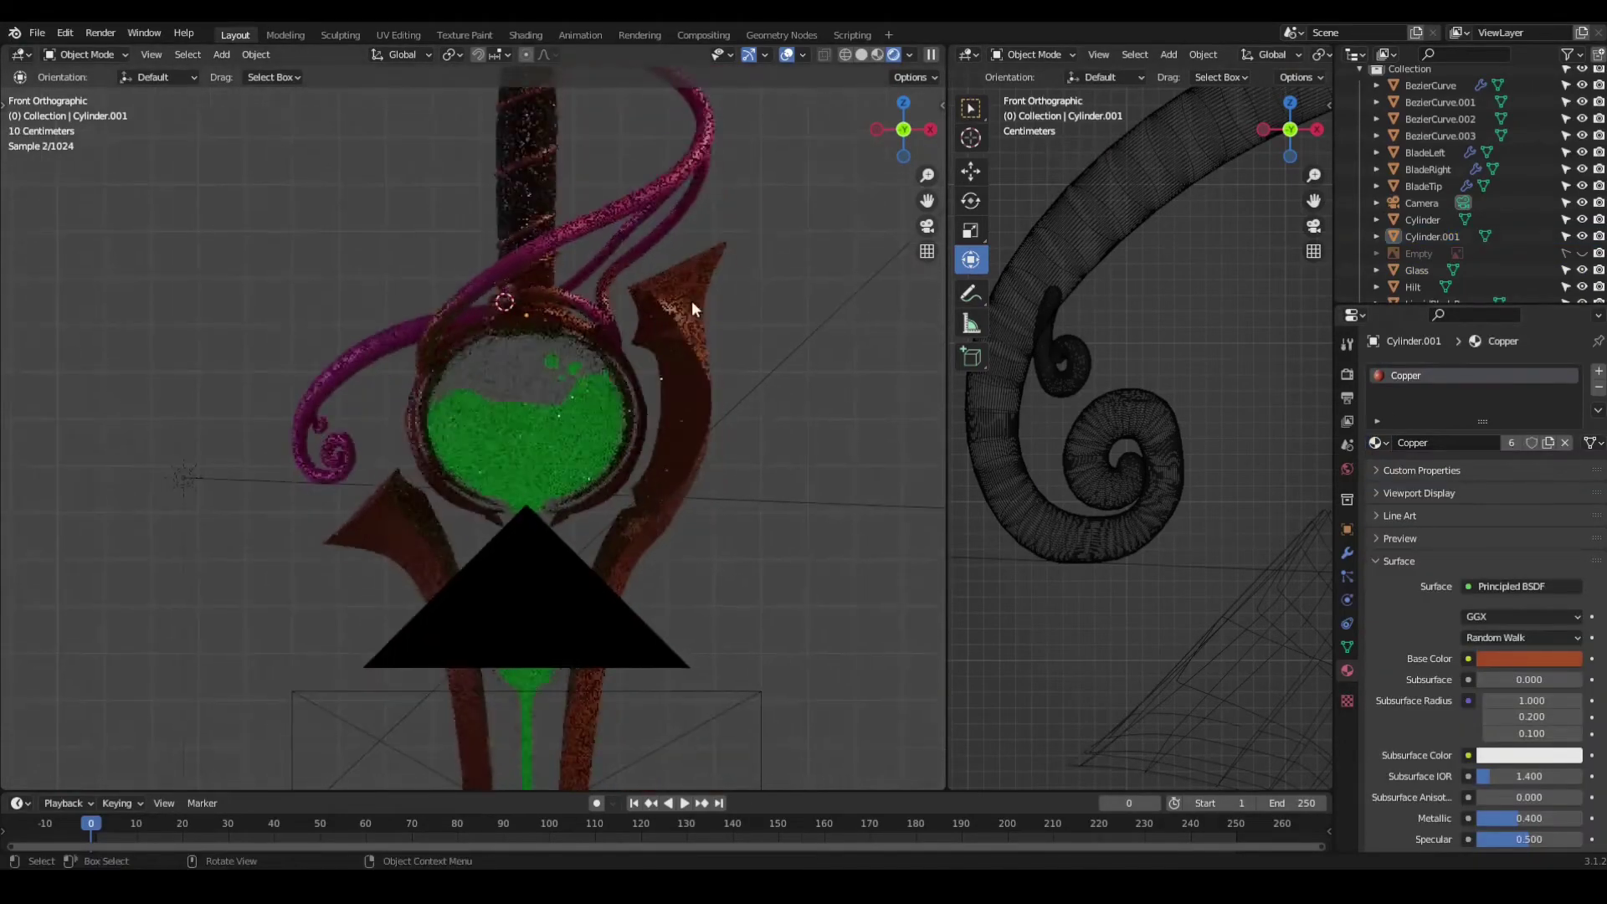
key(z)
click(755, 416)
scroll(491, 423, up, 3)
click(491, 423)
Step: Add a torus at the bulb's base and shrink it to about 0.13 scale
key(Tab)
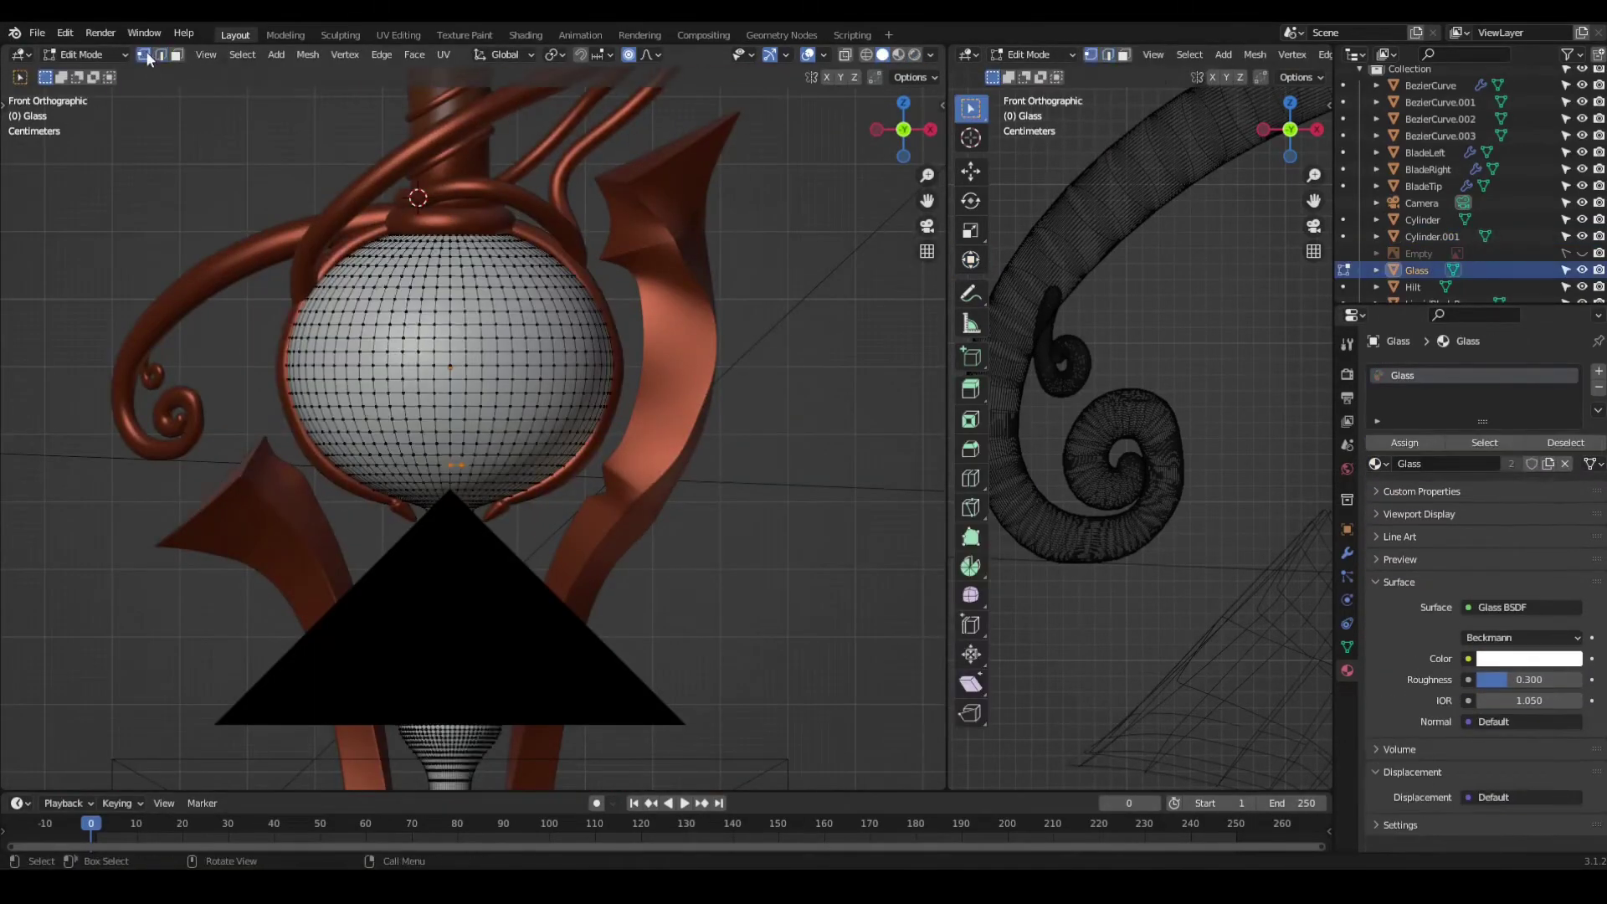
key(Tab)
key(s)
click(650, 467)
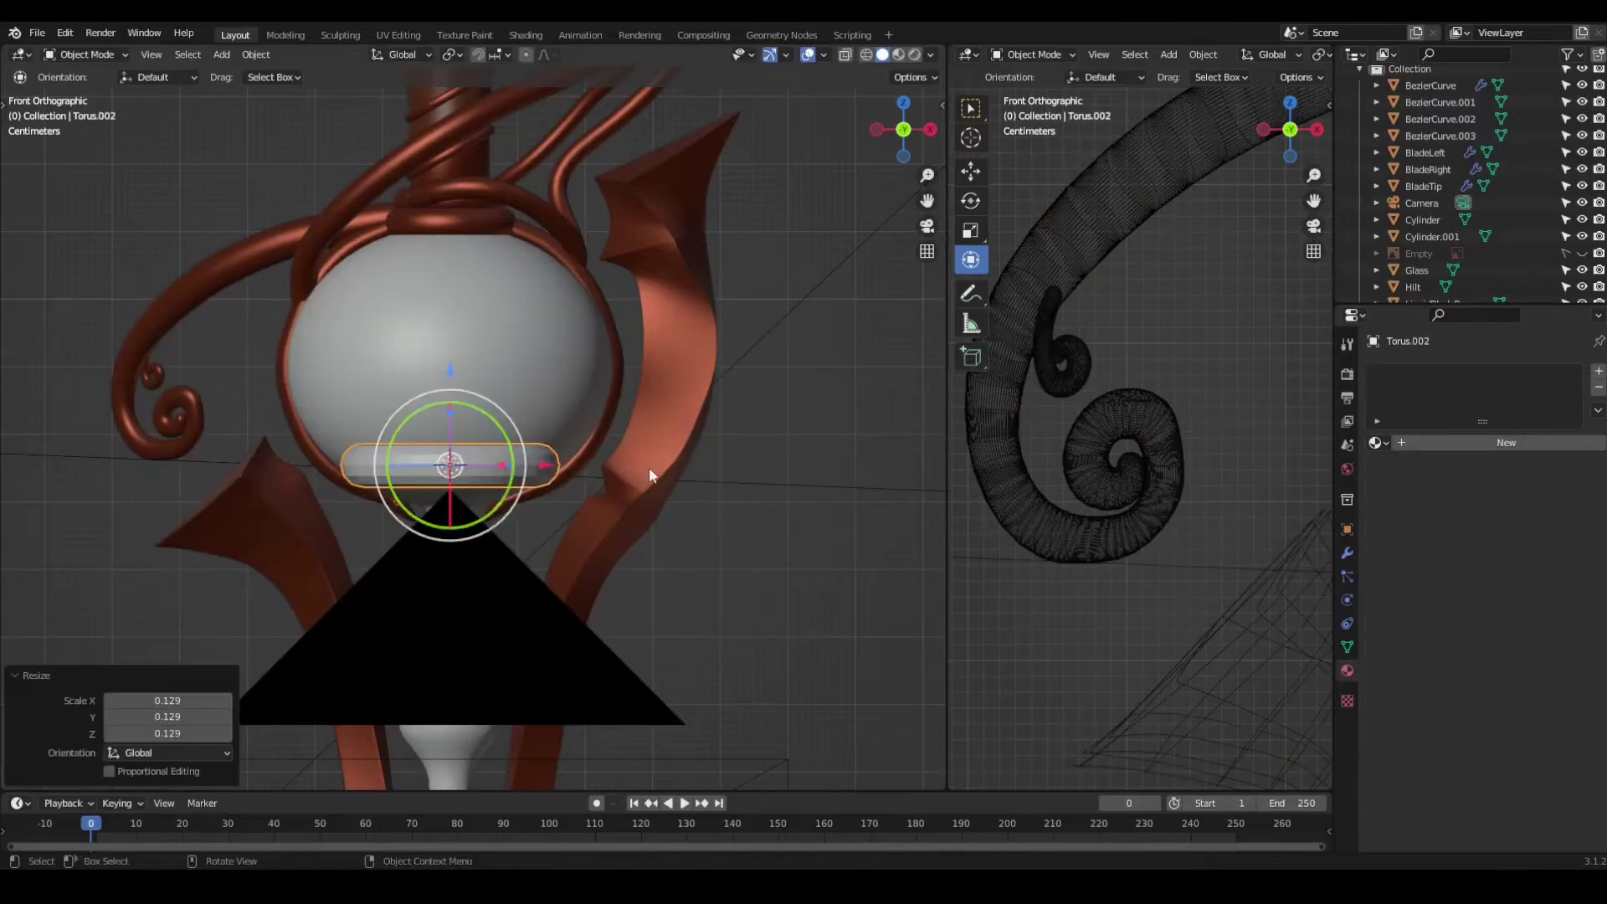
middle_drag(650, 467, 658, 370)
key(KP_1)
Step: Flatten the torus along its local Z axis using smooth proportional falloff
key(Tab)
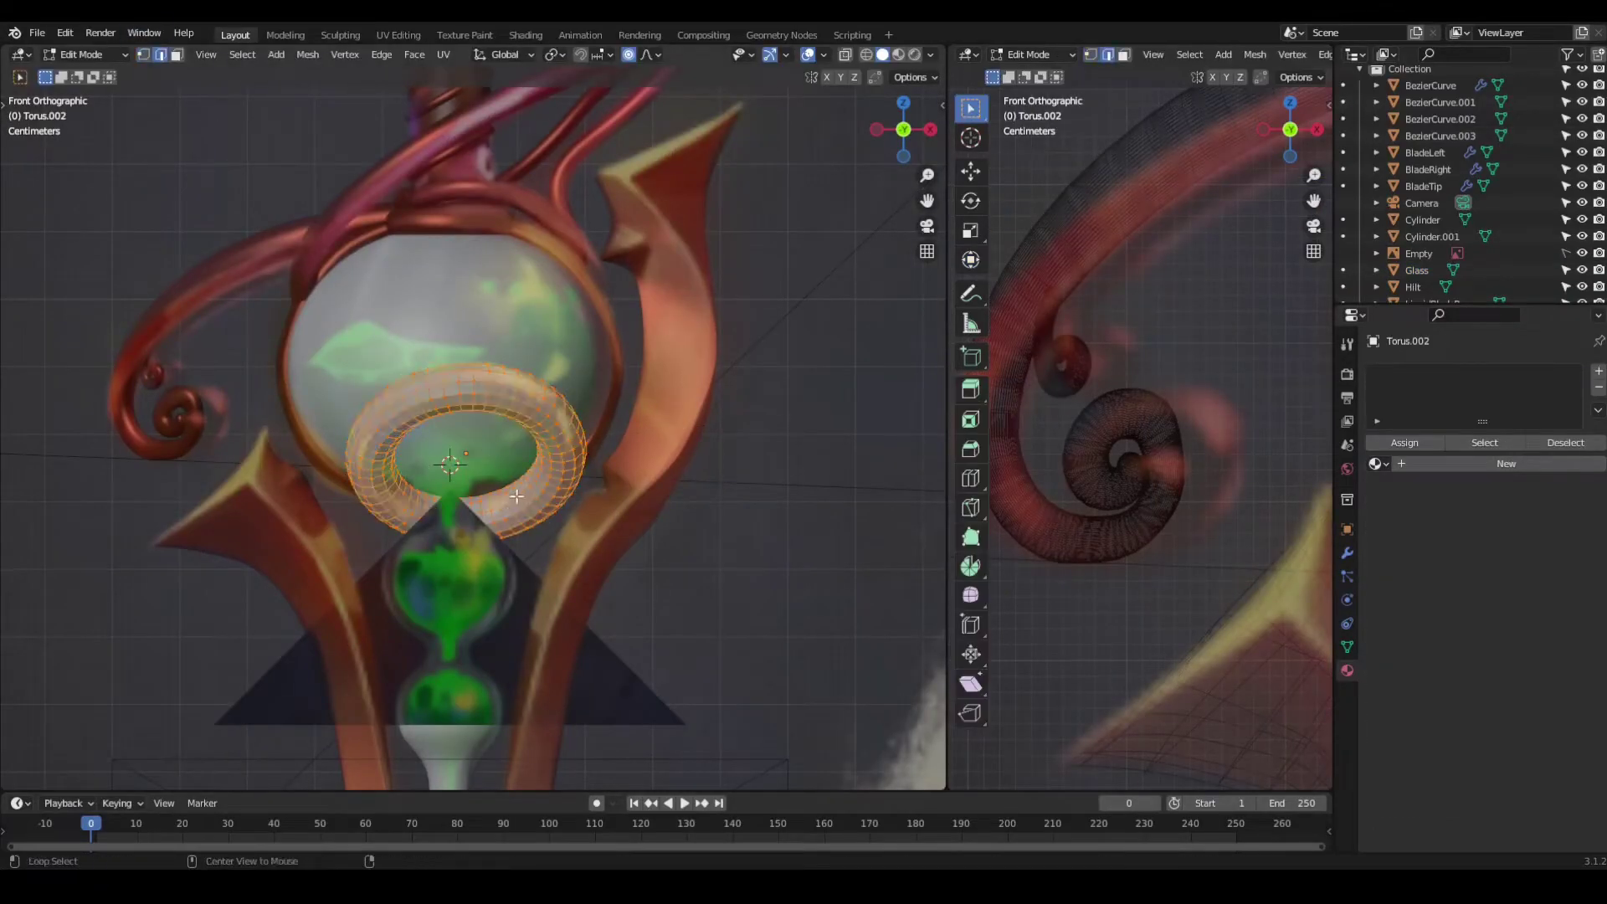
key(s)
key(z)
click(667, 388)
mouse_move(667, 388)
middle_down()
mouse_move(421, 540)
mouse_move(736, 281)
mouse_move(575, 449)
middle_up()
key(s)
key(z)
key(z)
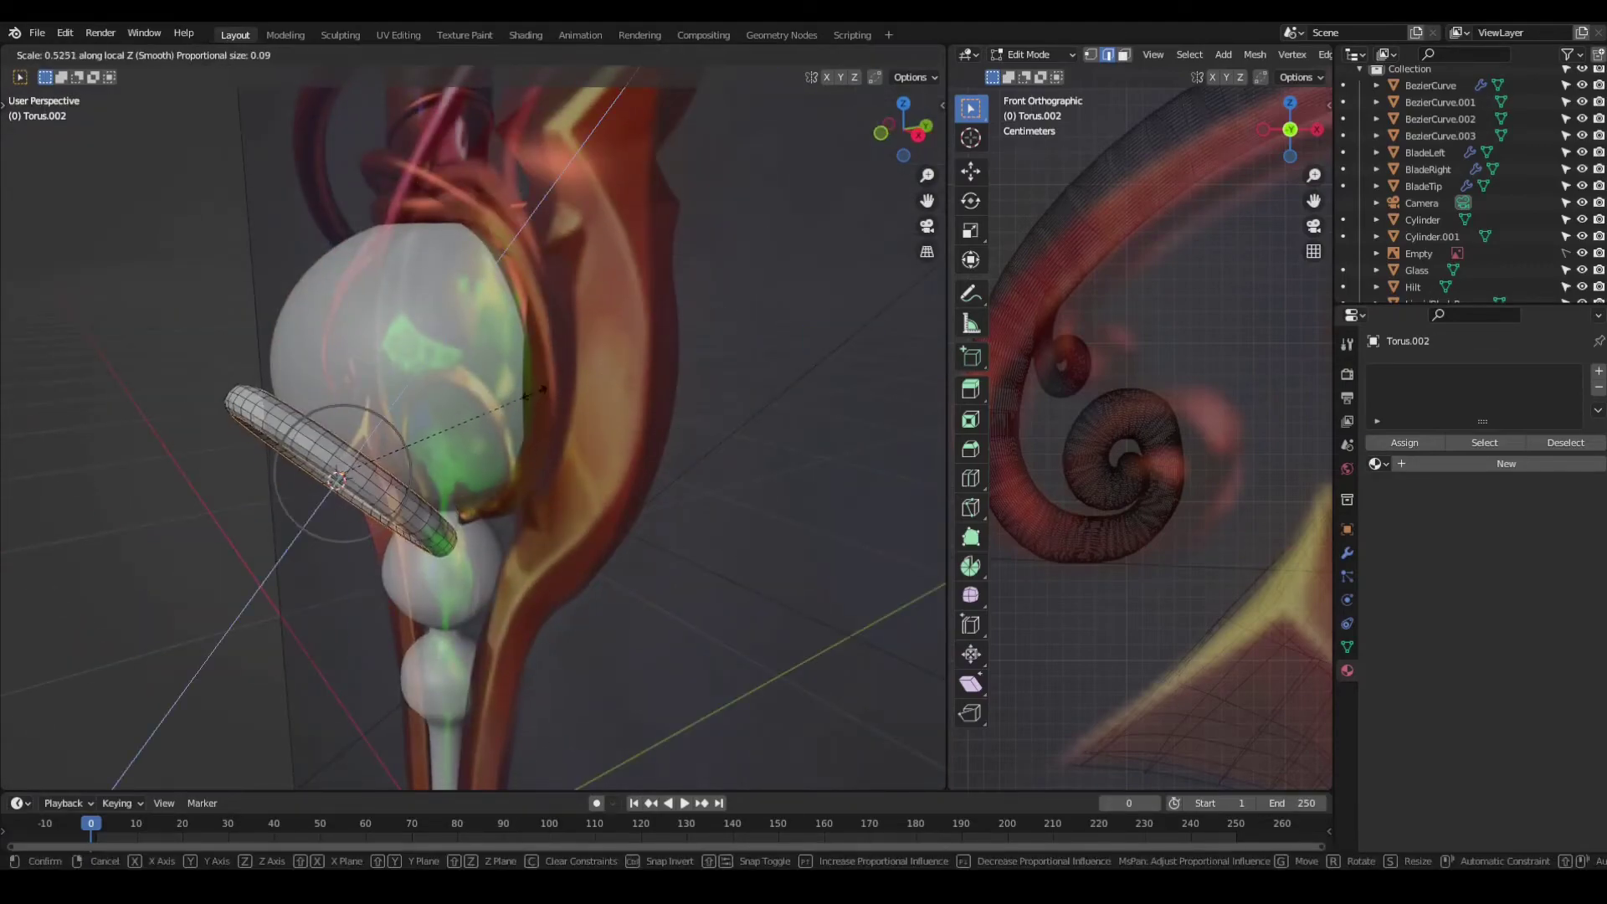
click(543, 389)
Step: Sculpt the ring with the Grab brush to hug the bulb, checking from several angles
key(KP_1)
key(Tab)
scroll(473, 339, up, 3)
key(ctrl+Tab)
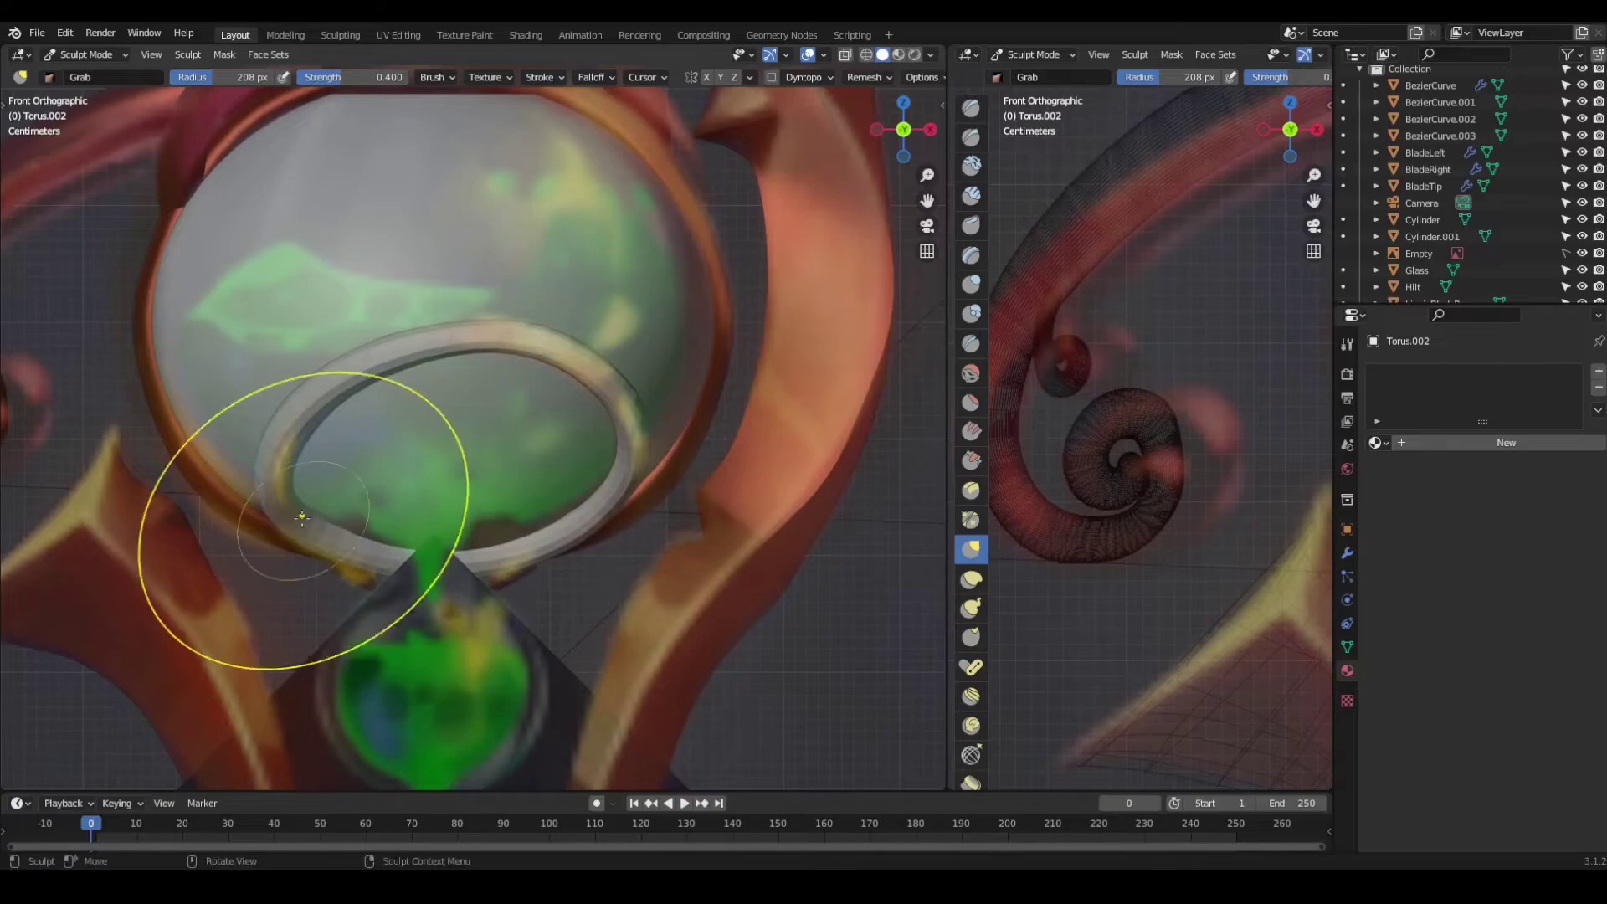
scroll(339, 379, down, 5)
mouse_move(510, 502)
middle_down()
mouse_move(350, 430)
mouse_move(465, 418)
mouse_move(649, 444)
middle_up()
mouse_move(687, 372)
middle_down()
mouse_move(645, 404)
mouse_move(466, 377)
mouse_move(553, 429)
mouse_move(695, 393)
middle_up()
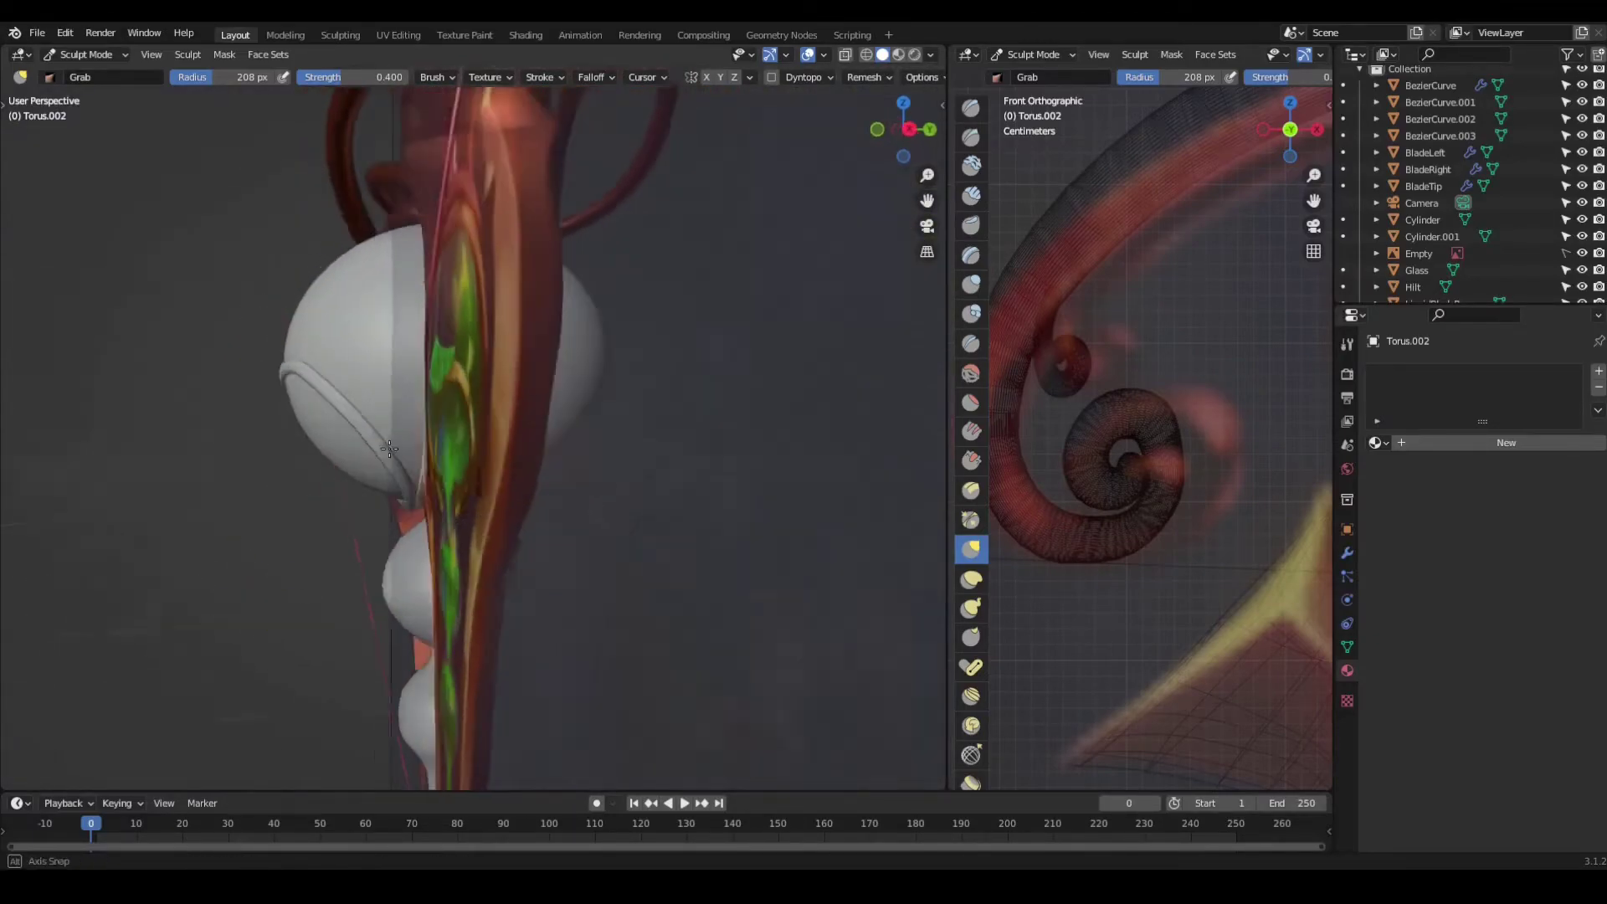
scroll(695, 393, up, 5)
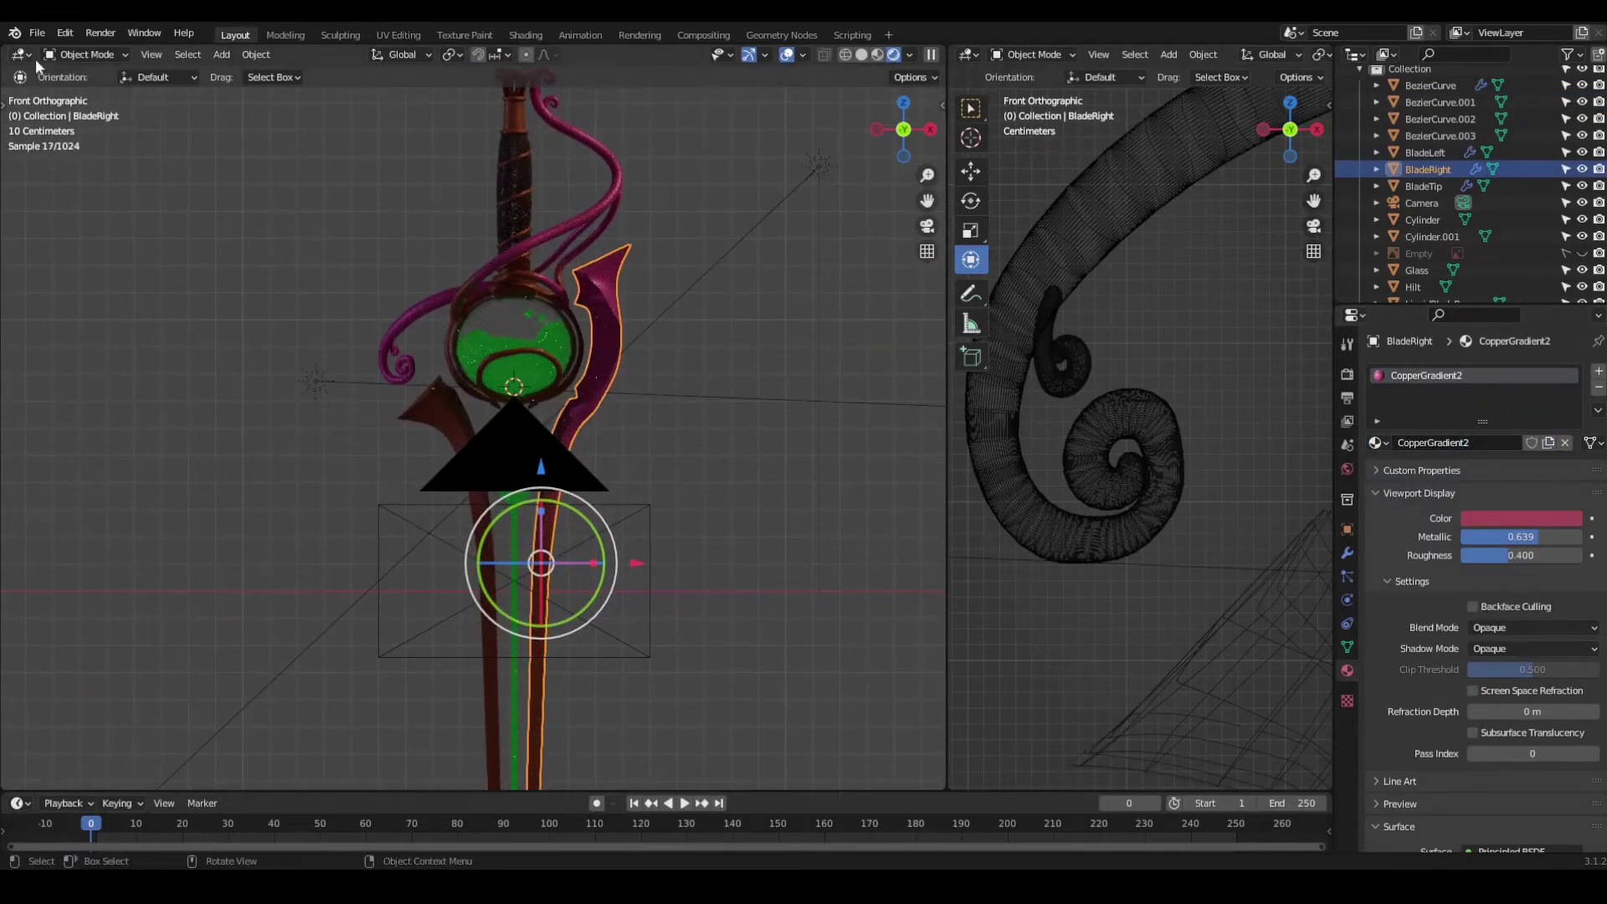
Step: Change the blade's Gradient Texture type in camera view and save 3-Potion.blend
key(KP_0)
click(802, 265)
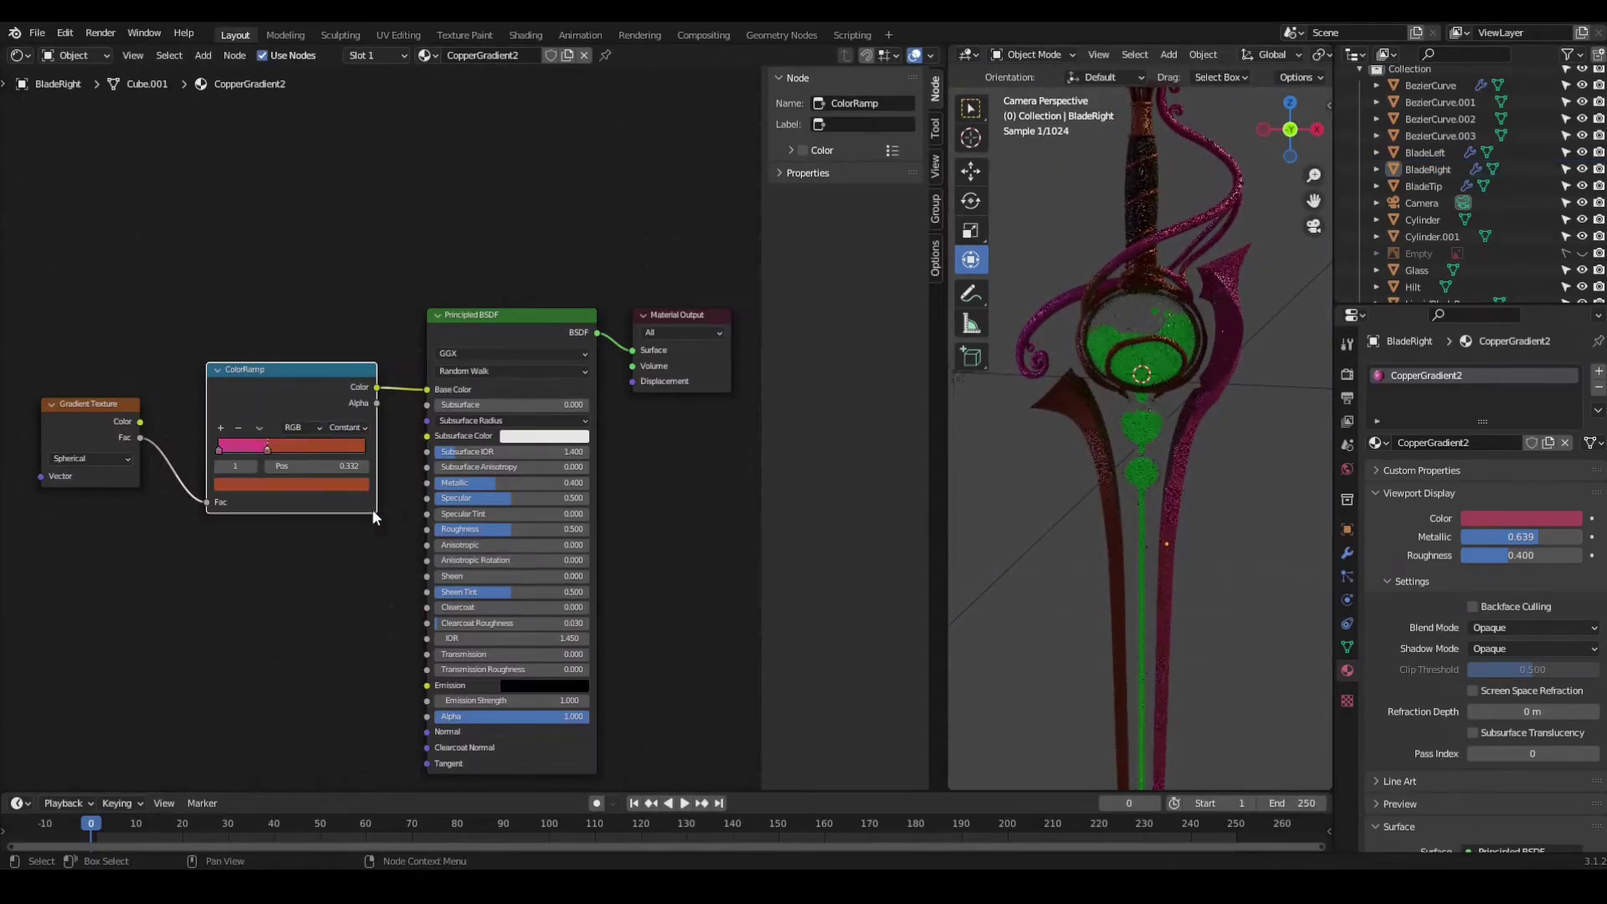
click(92, 459)
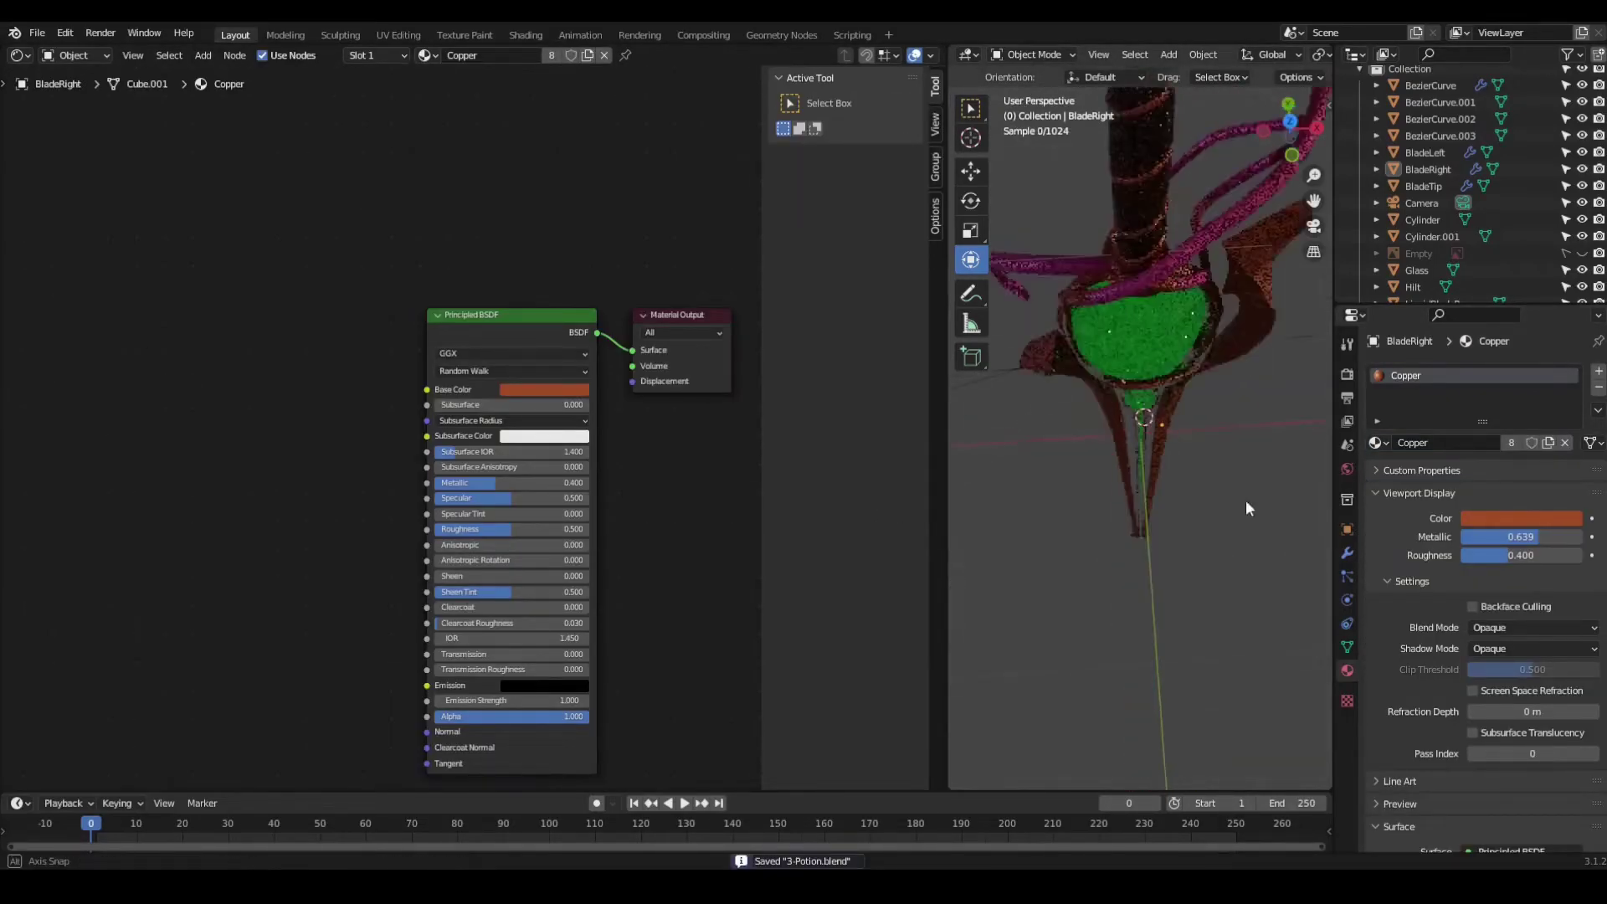
scroll(1156, 298, up, 2)
scroll(1164, 208, up, 3)
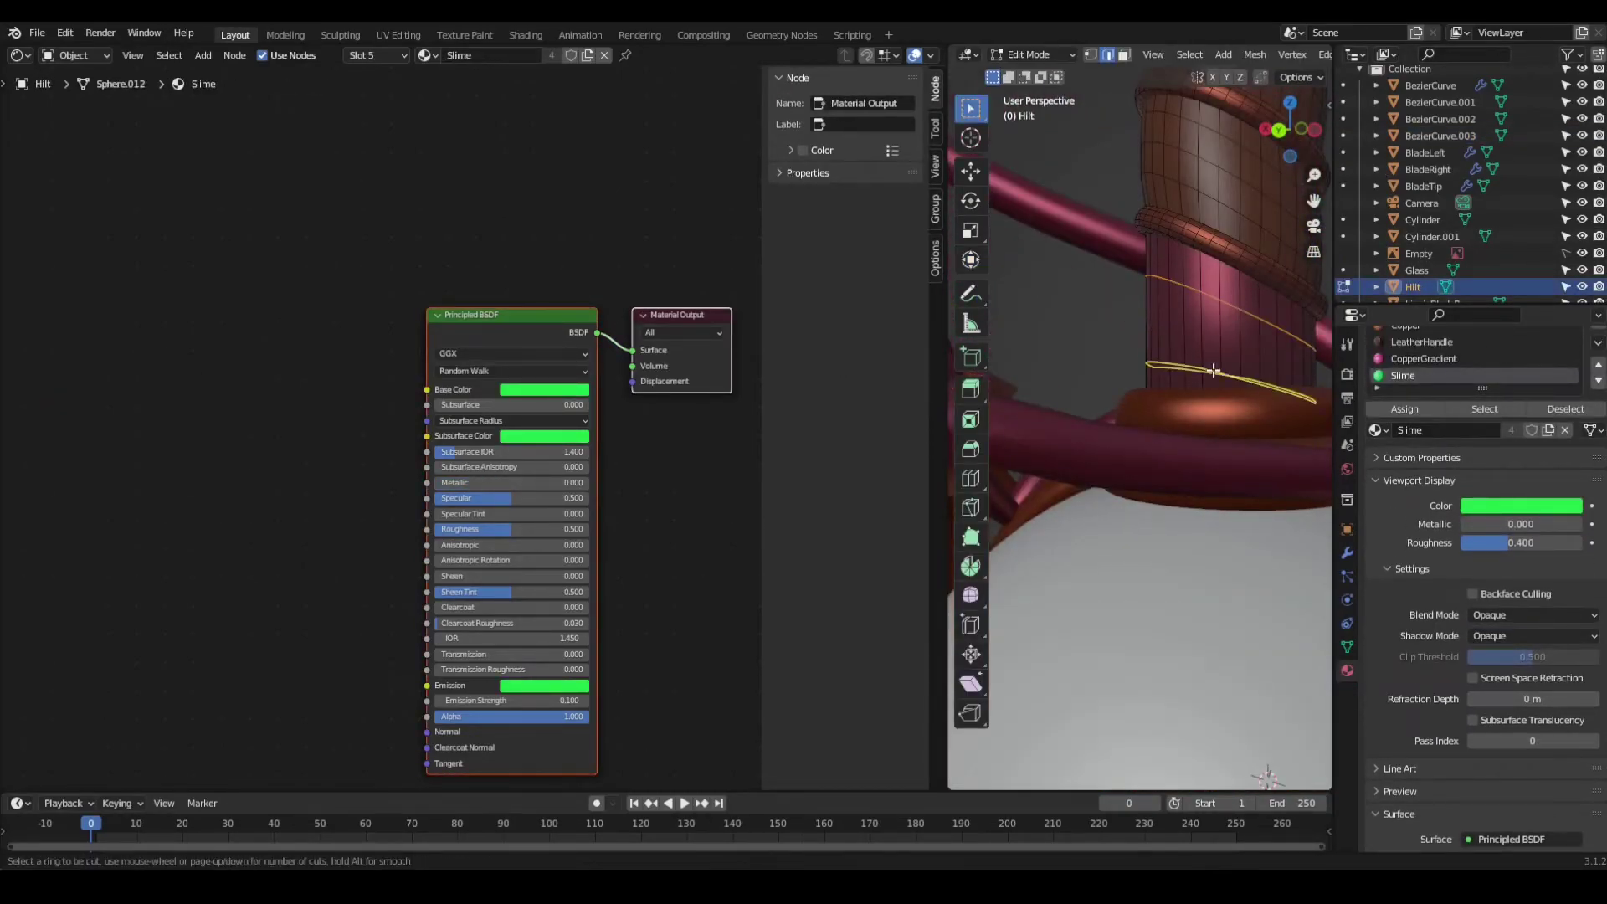
key(ctrl+s)
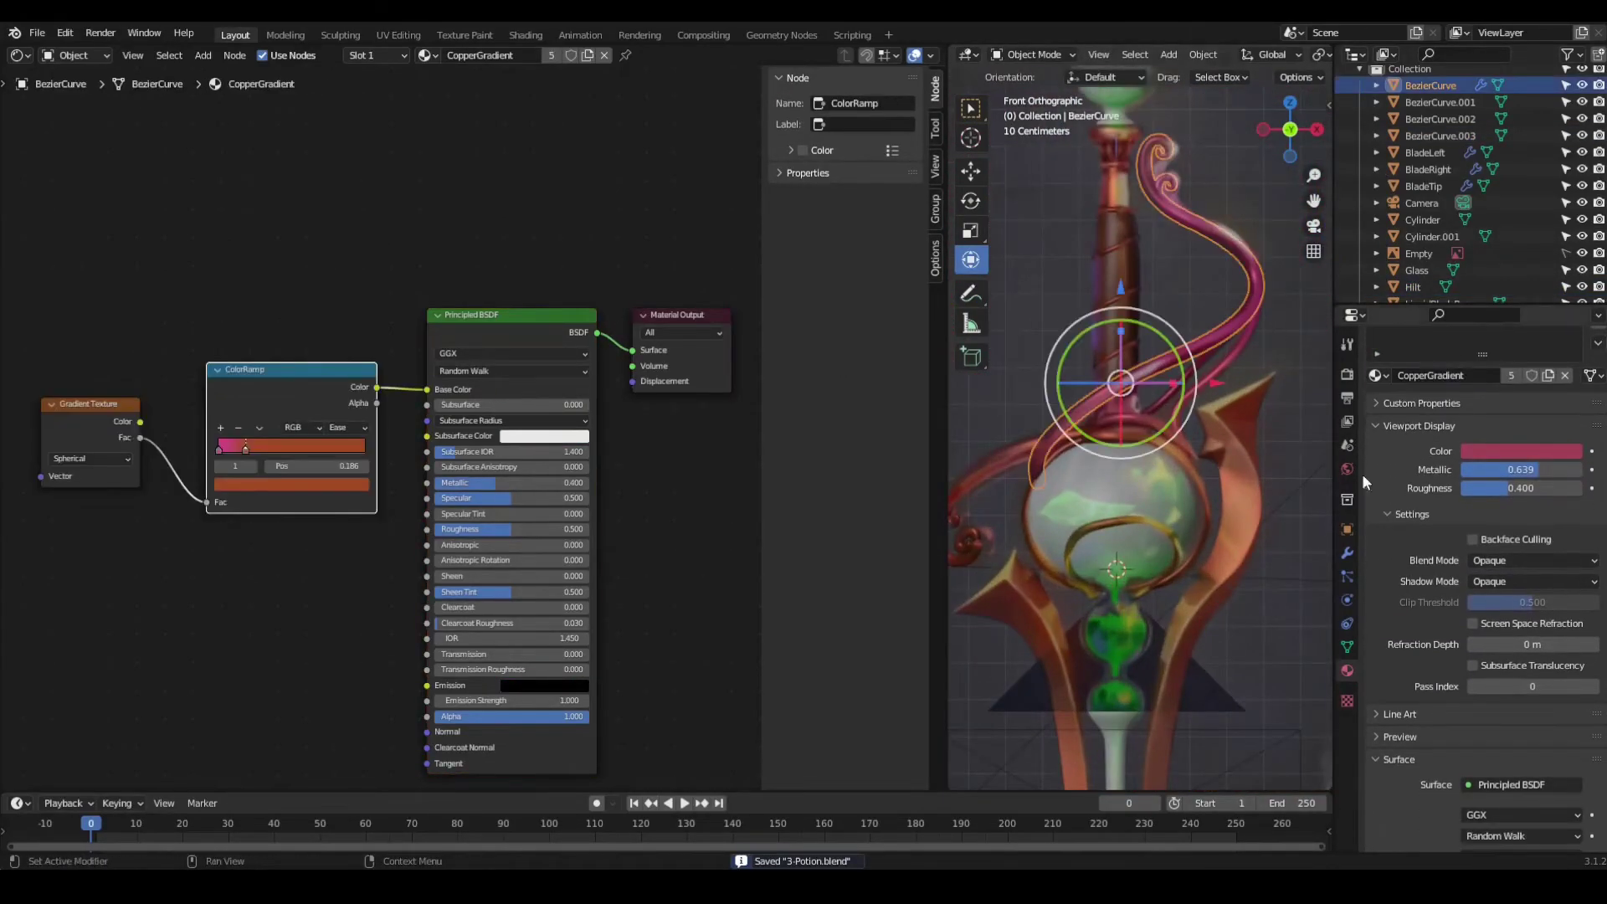
Step: Check the Hilt and BezierCurve.002 materials and save the project again
scroll(1413, 480, down, 3)
scroll(1413, 481, down, 3)
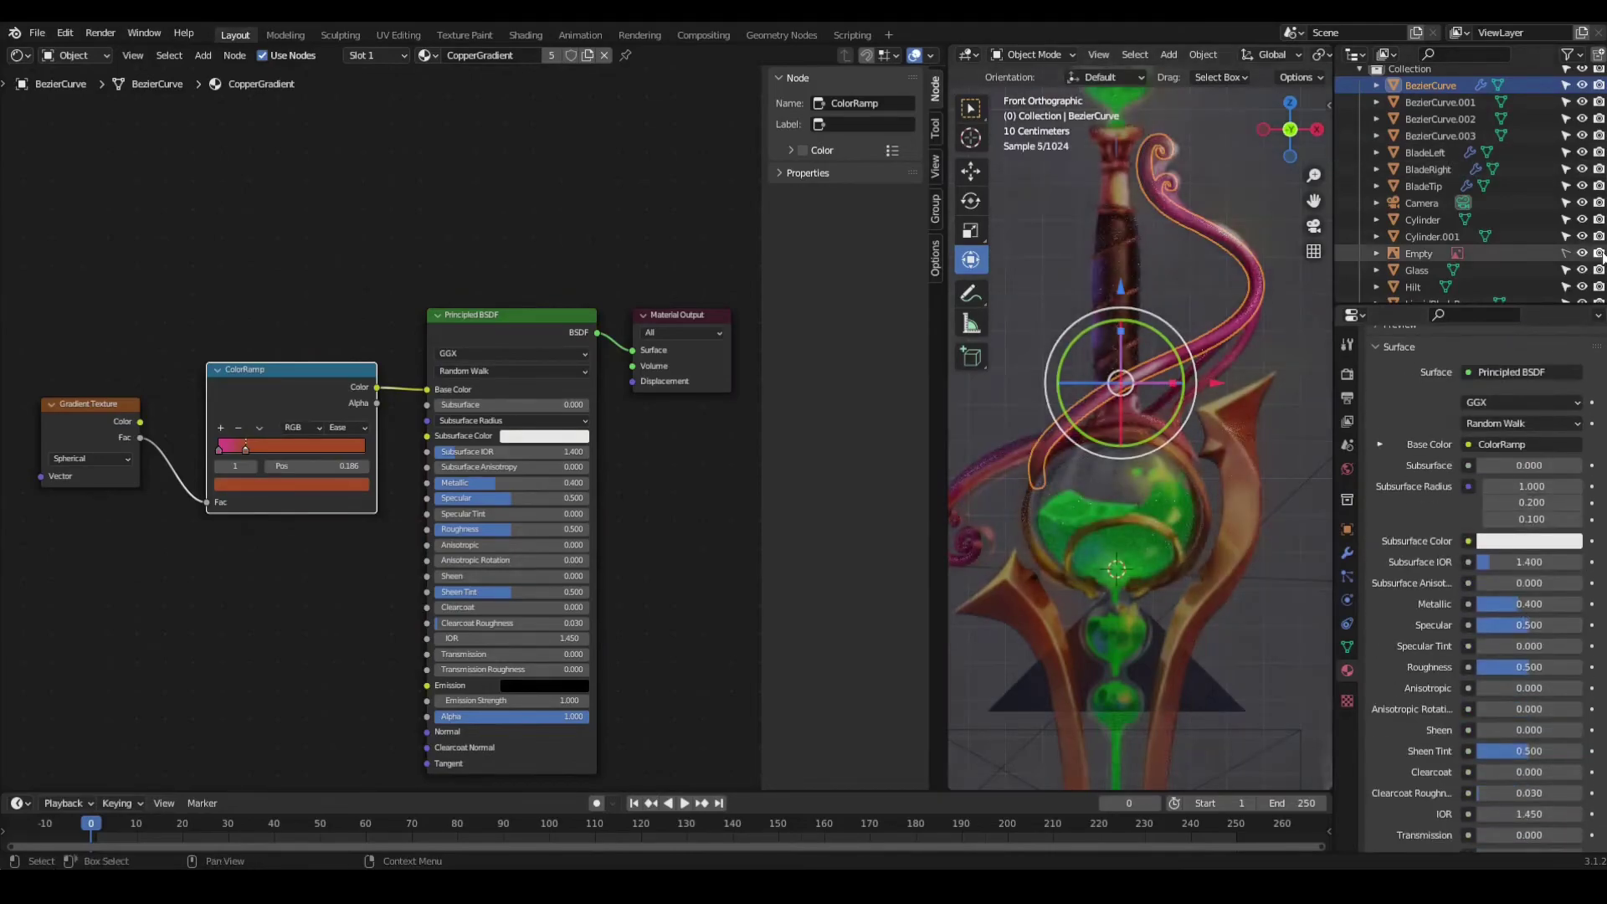
click(1132, 276)
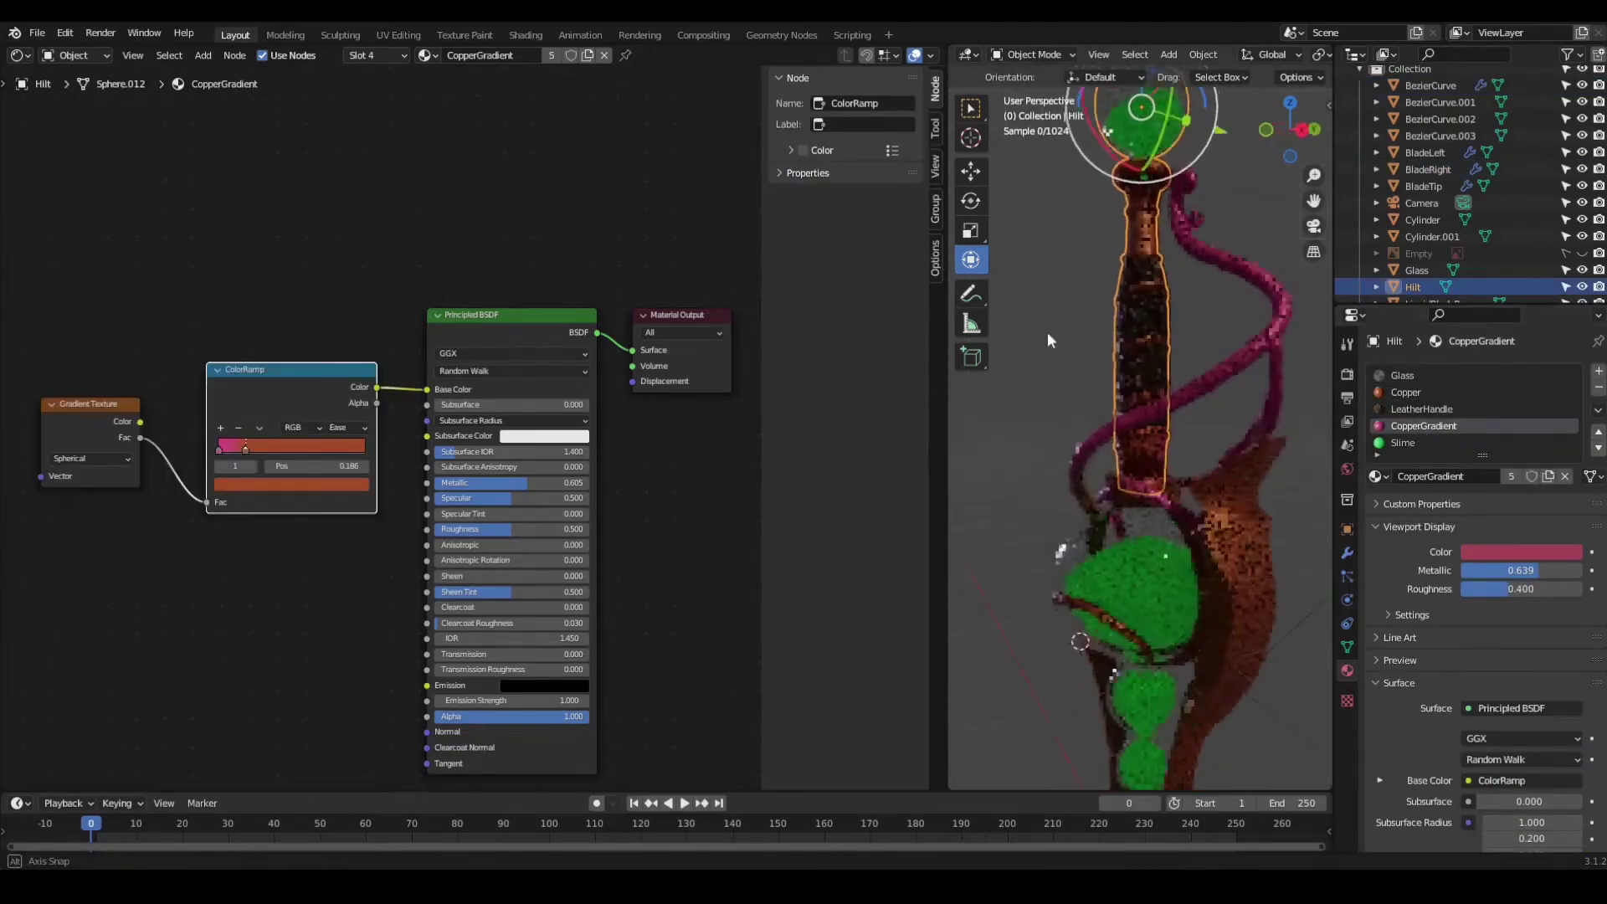
key(Tab)
key(Tab)
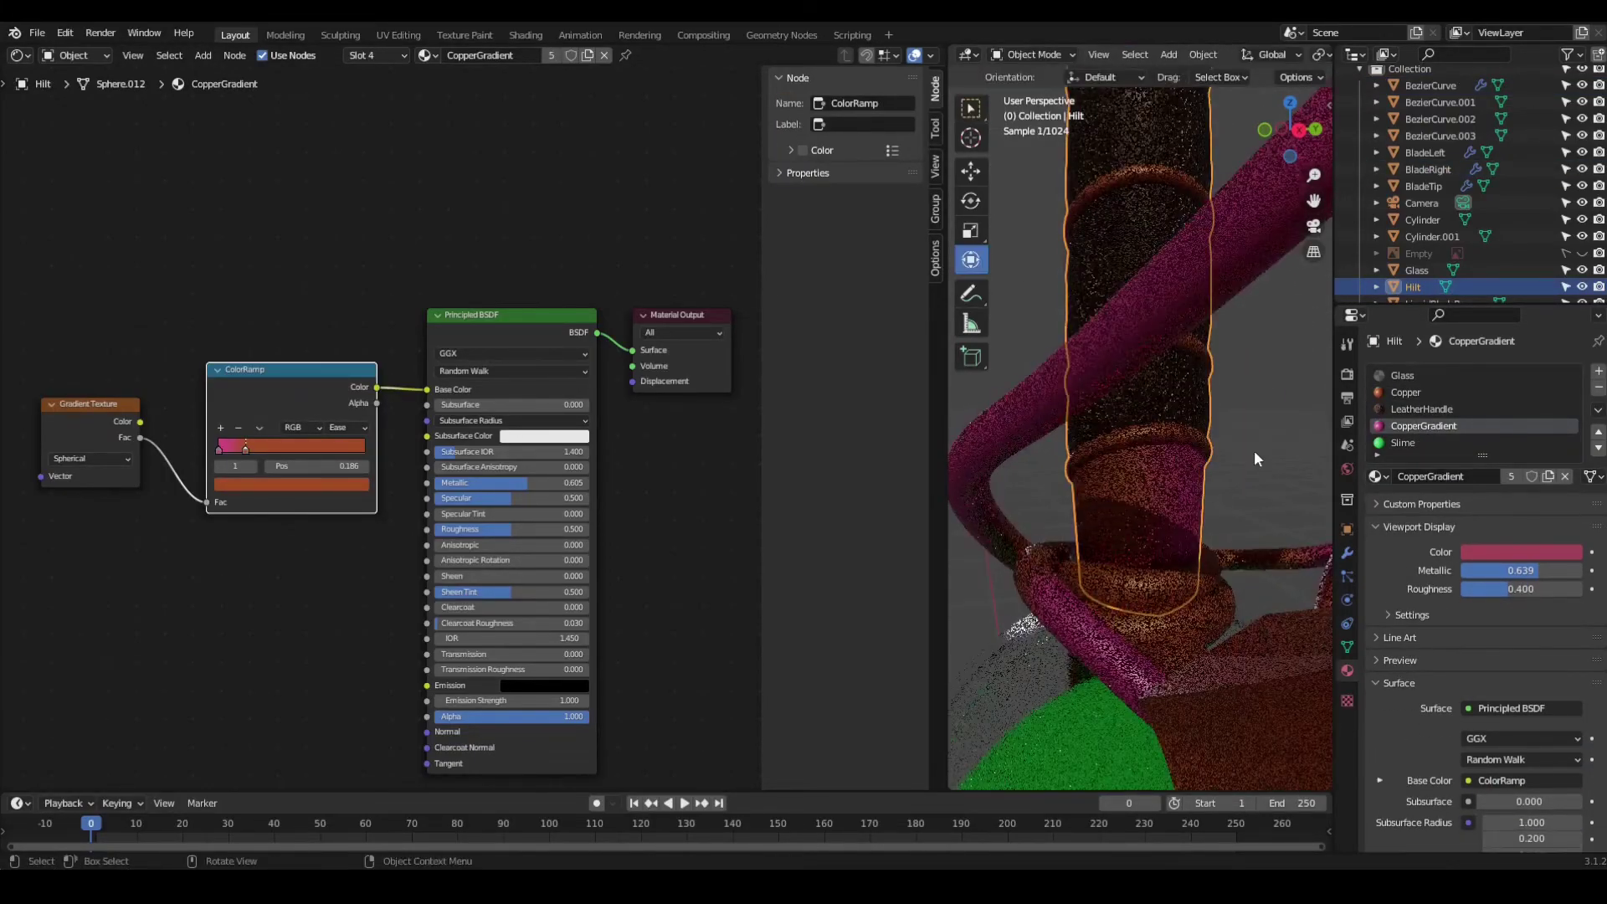
key(KP_1)
click(1249, 420)
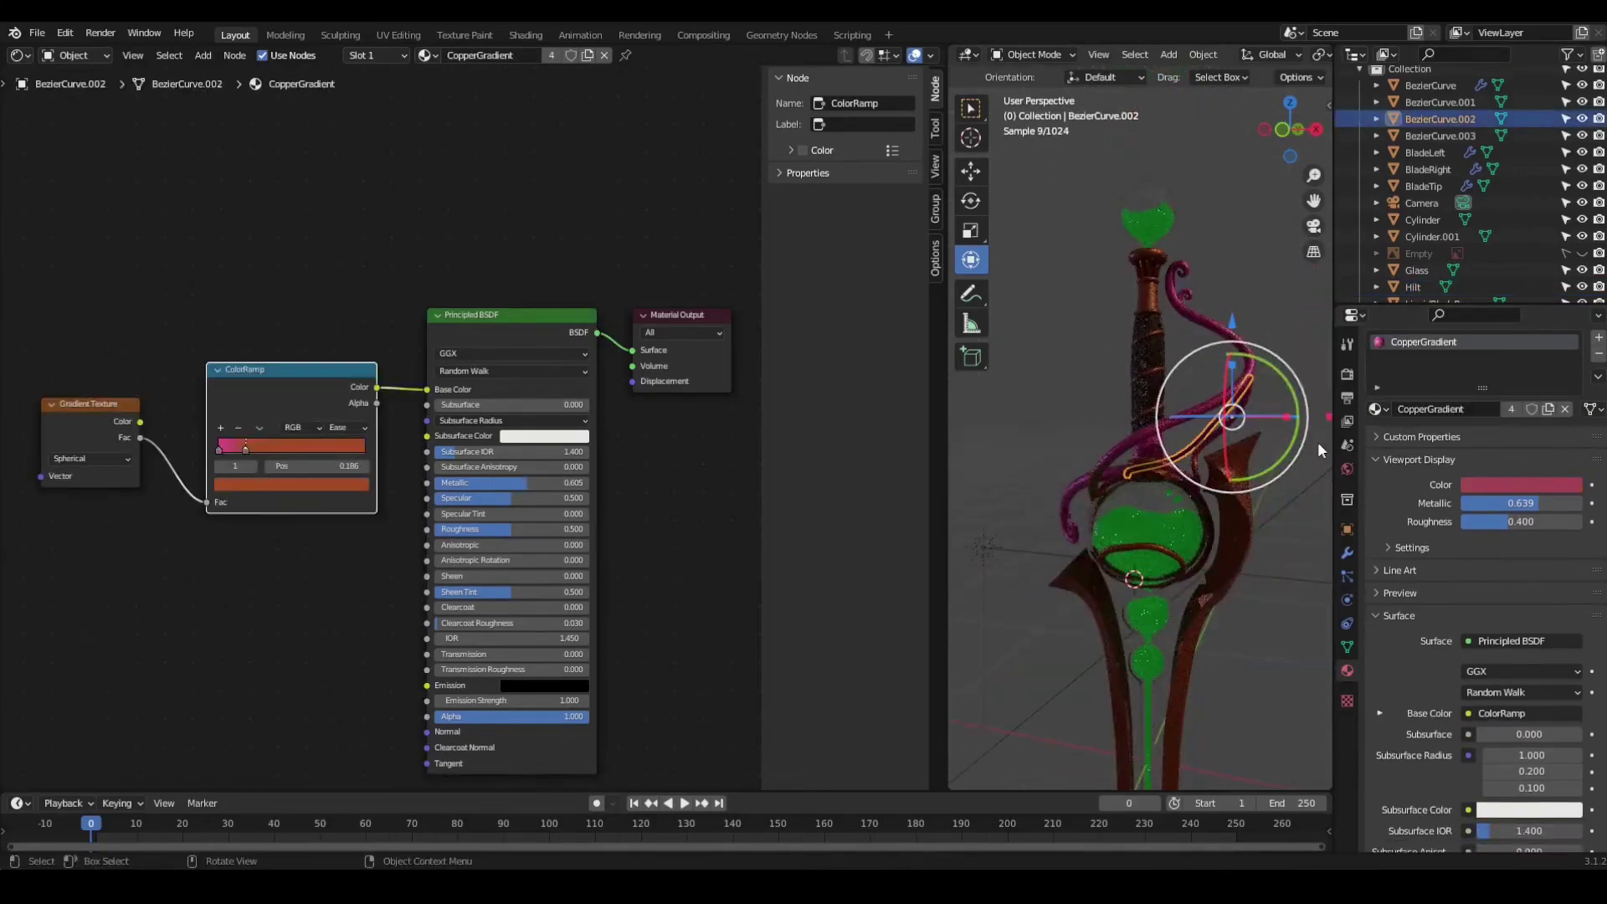
scroll(1203, 439, down, 5)
key(ctrl+s)
click(1203, 438)
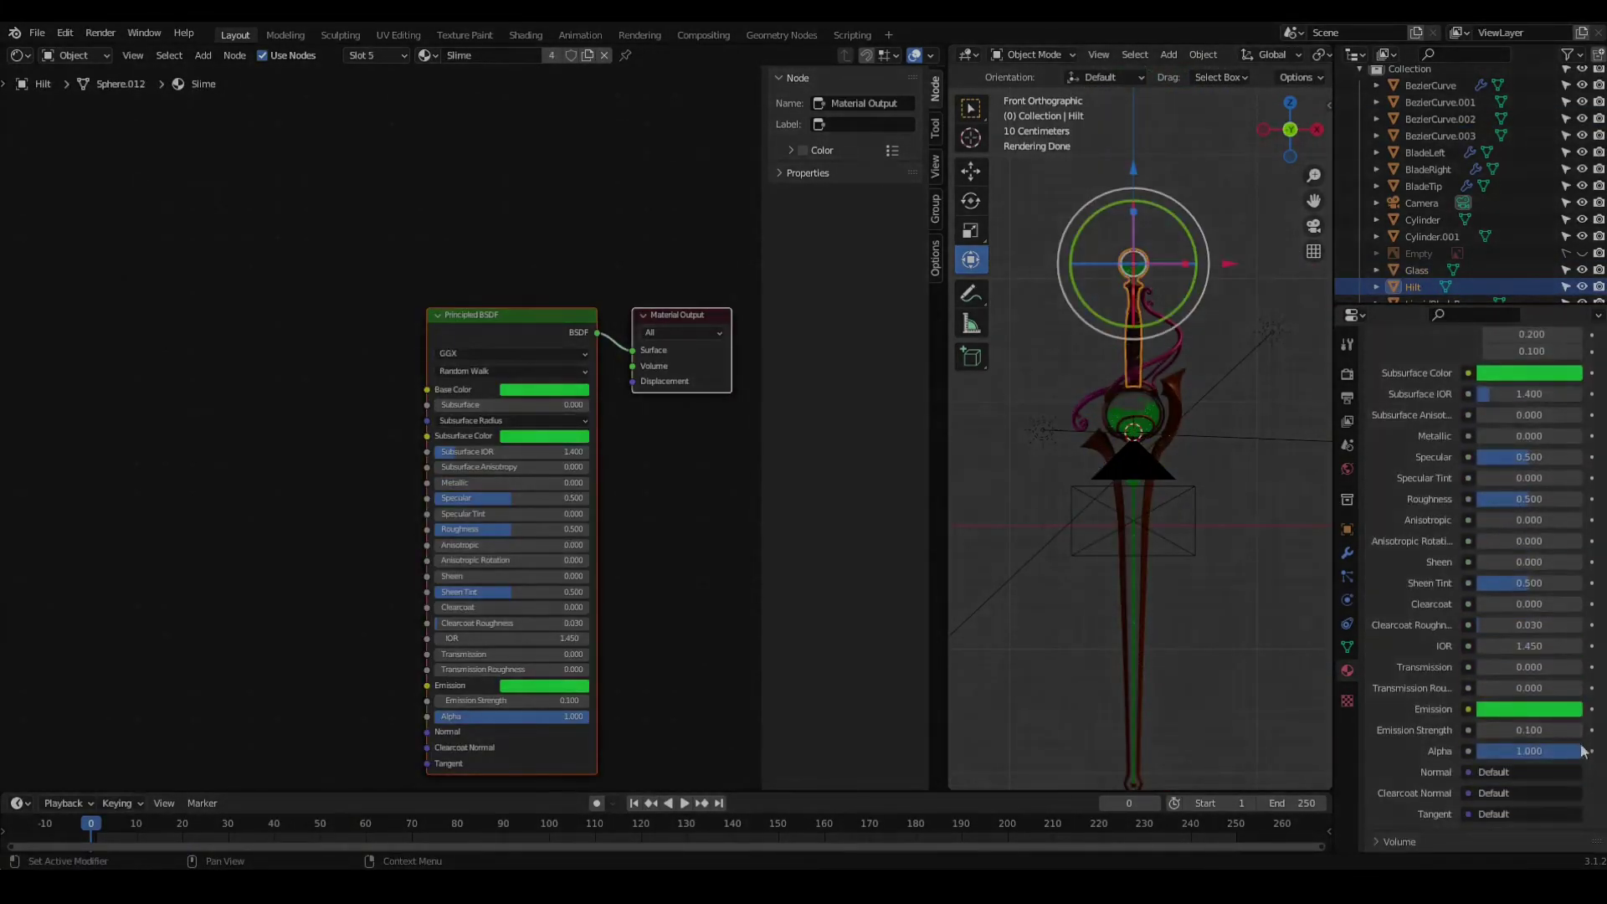
scroll(1271, 554, up, 1)
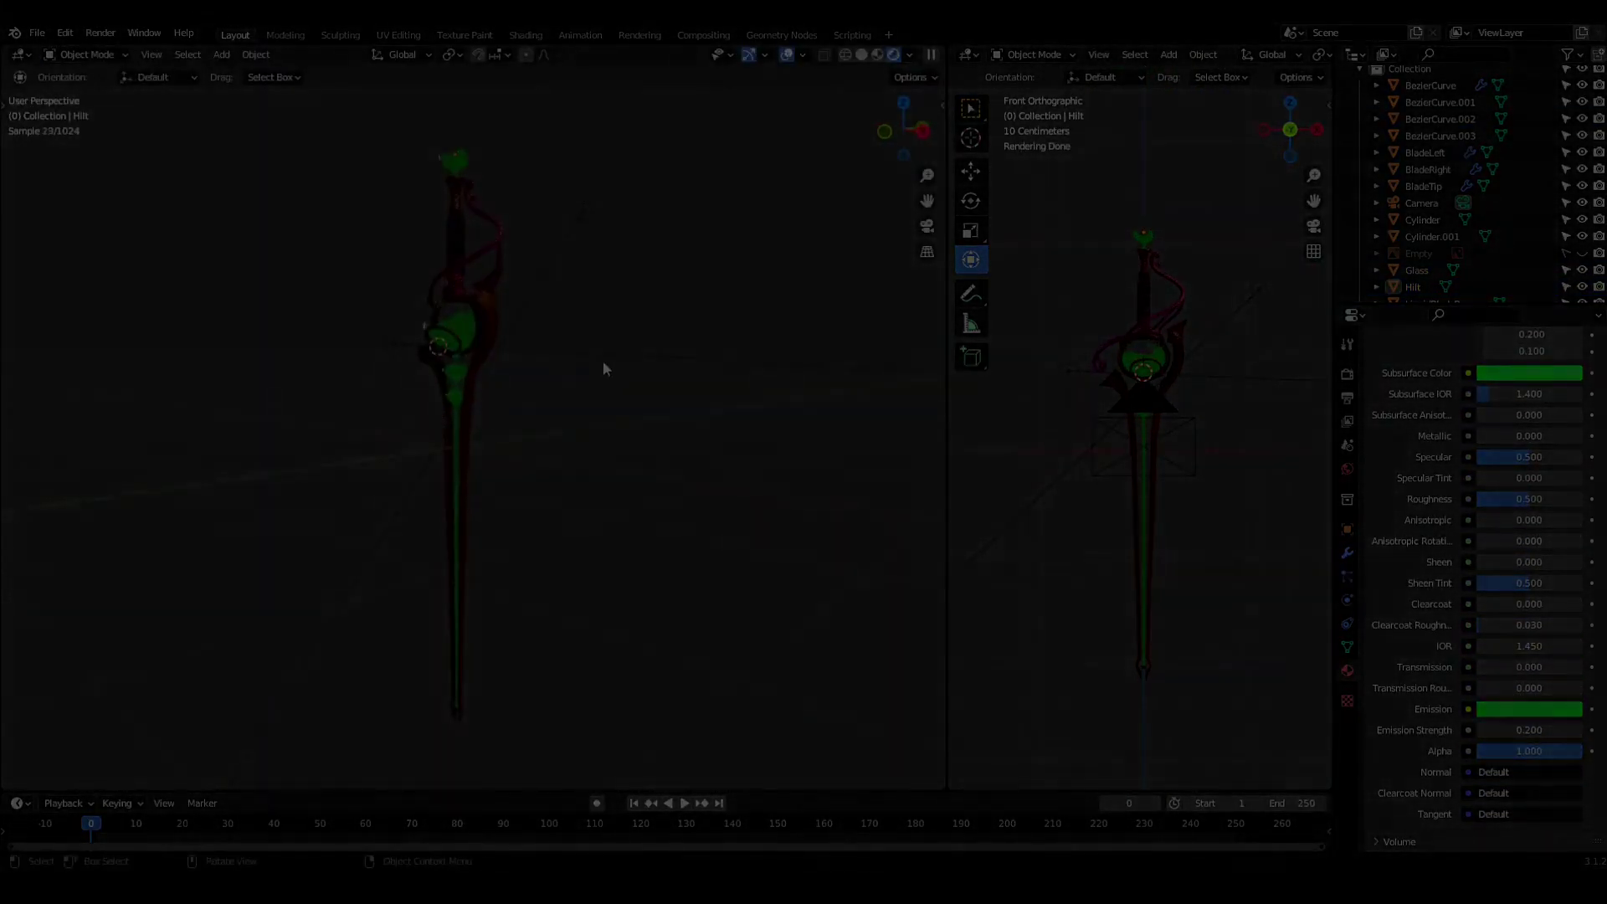